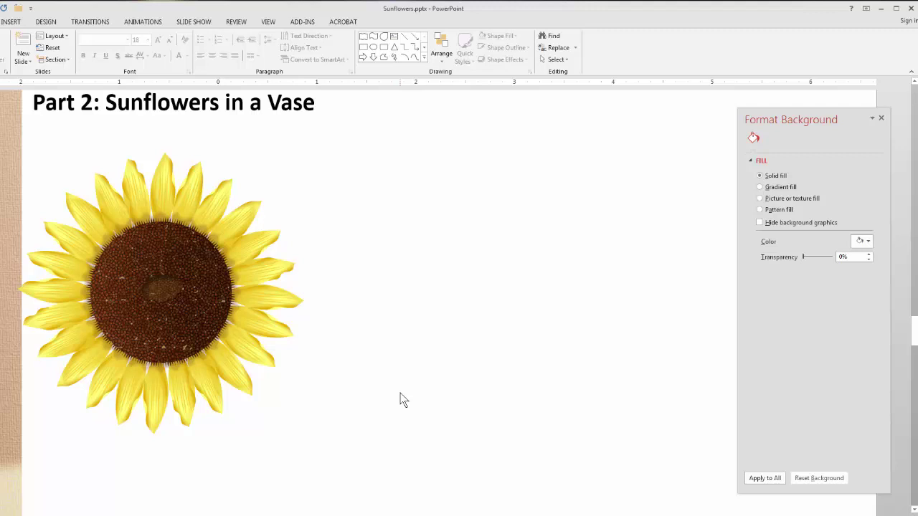
Duplicate the sunflower into the empty area beside it and ungroup the copy.
left_click(186, 337)
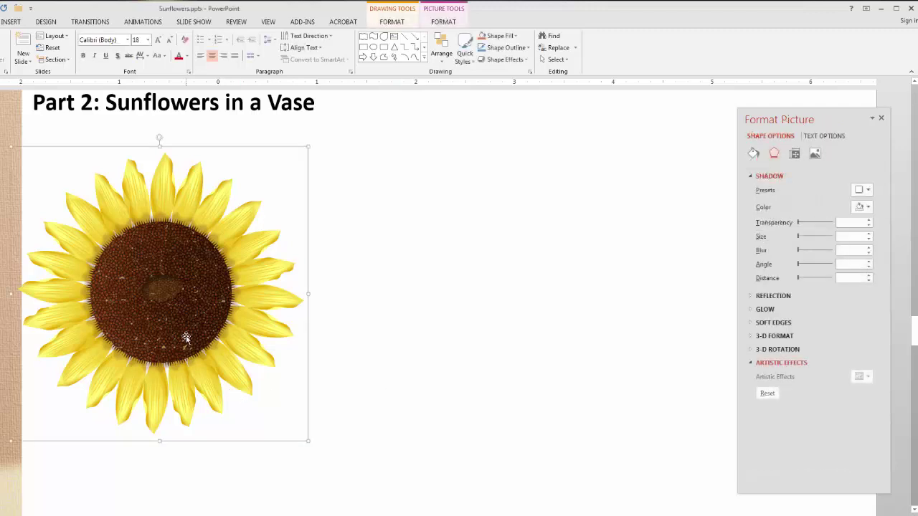
left_click_drag(186, 337, 541, 331)
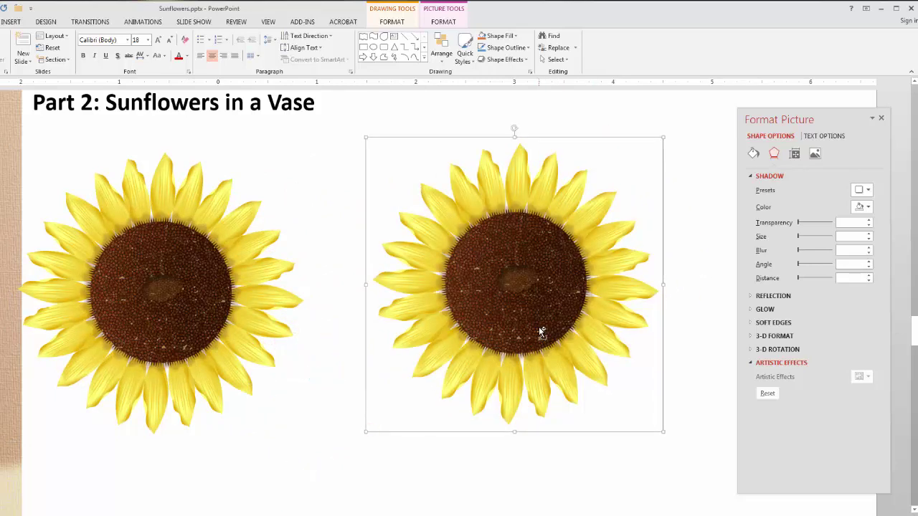
key("ctrl+shift+g")
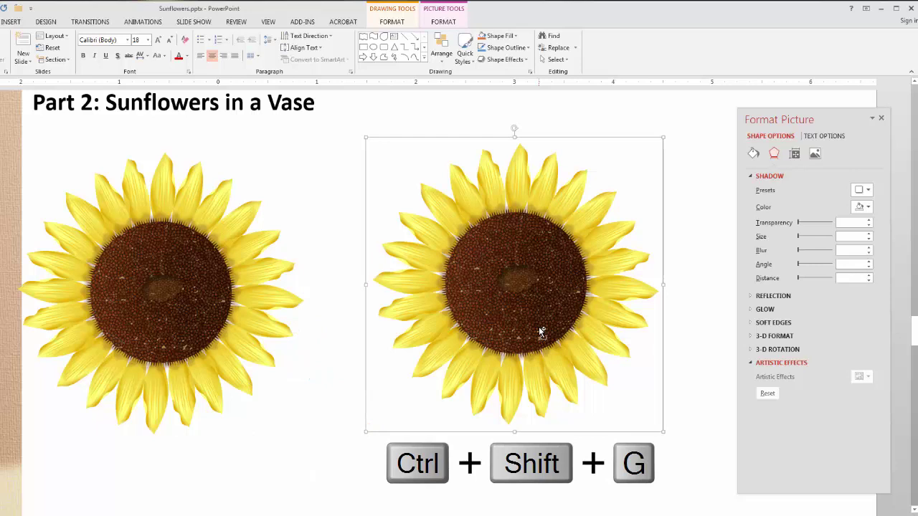
left_click(408, 441)
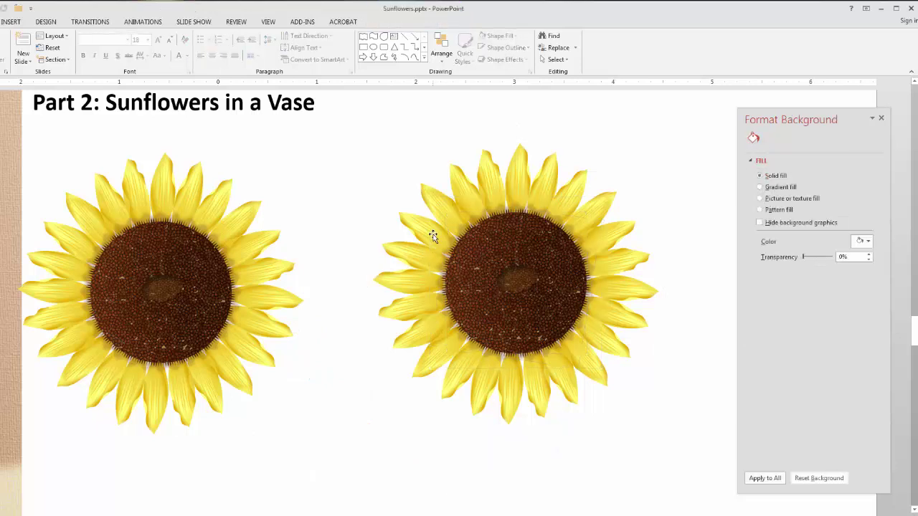
Group the pieces of the copied flower's brown centre and move the group away from the petals.
left_click_drag(697, 165, 370, 391)
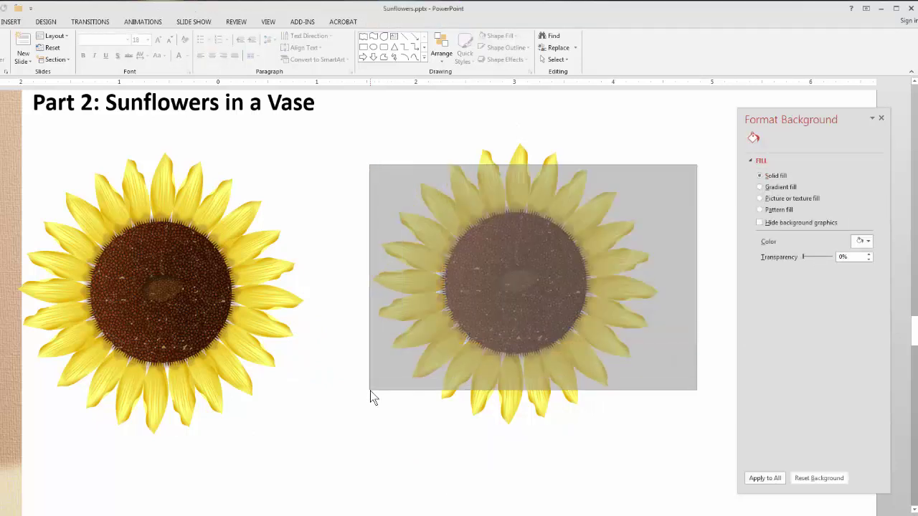
left_click_drag(714, 163, 713, 164)
key("ctrl+g")
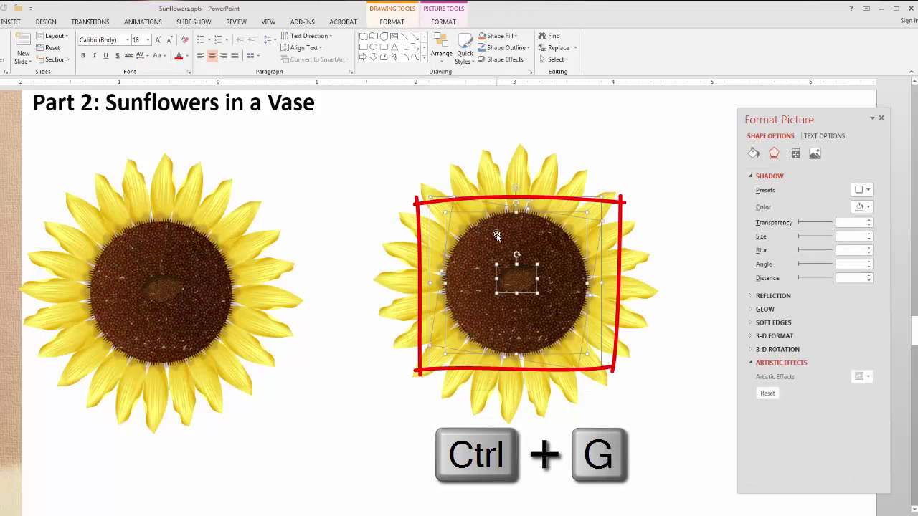
left_click_drag(547, 266, 719, 185)
Layer a vertically flipped duplicate of the petal ring over the original, rotated slightly to fill the gaps between petals.
left_click_drag(510, 200, 449, 249)
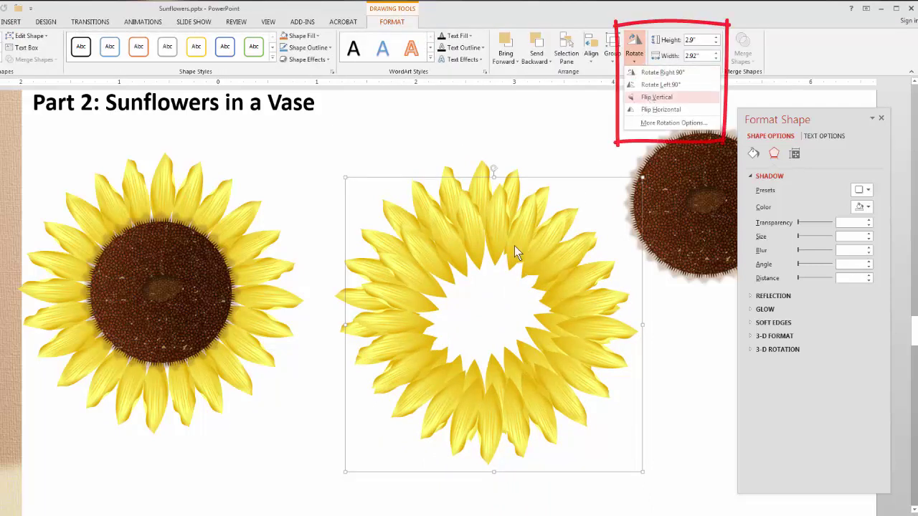
key("Return")
left_click_drag(515, 243, 498, 221)
left_click_drag(479, 459, 484, 458)
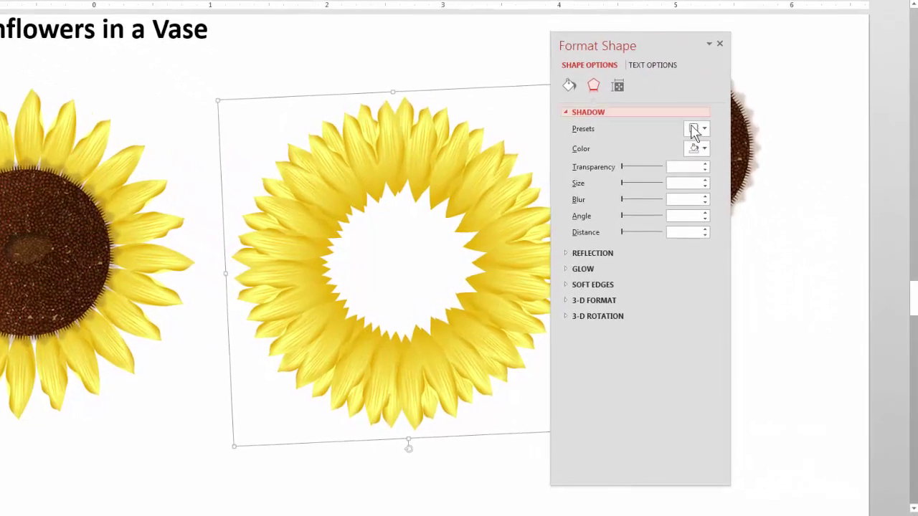
Give the front petal ring an outer centred shadow in the recent brown colour with 24% transparency.
left_click(695, 129)
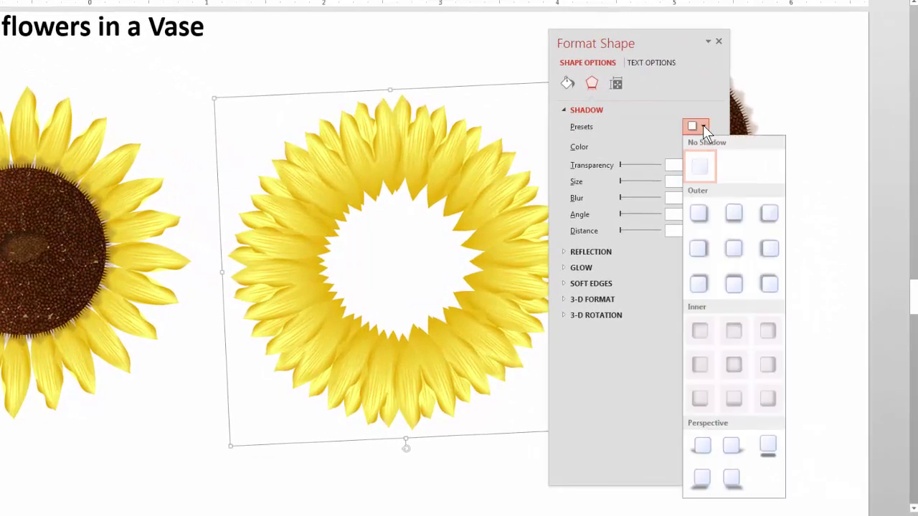
left_click(735, 250)
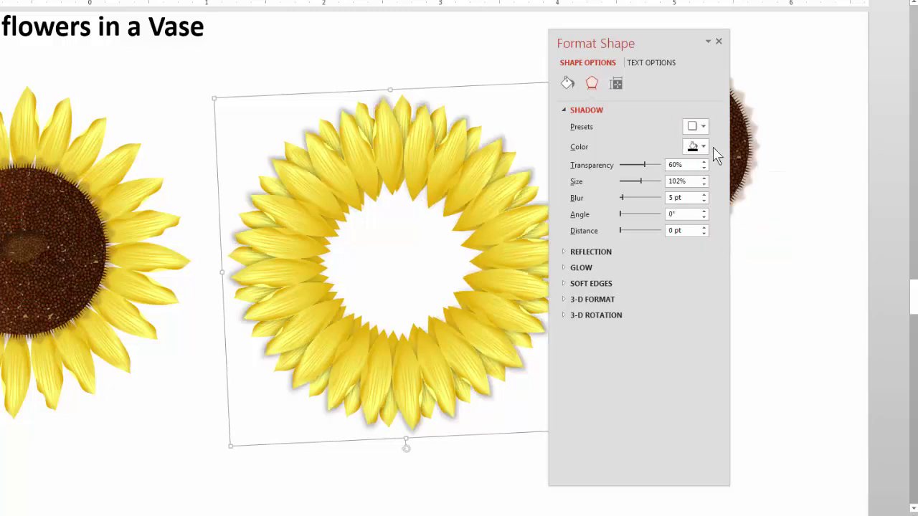
left_click(702, 147)
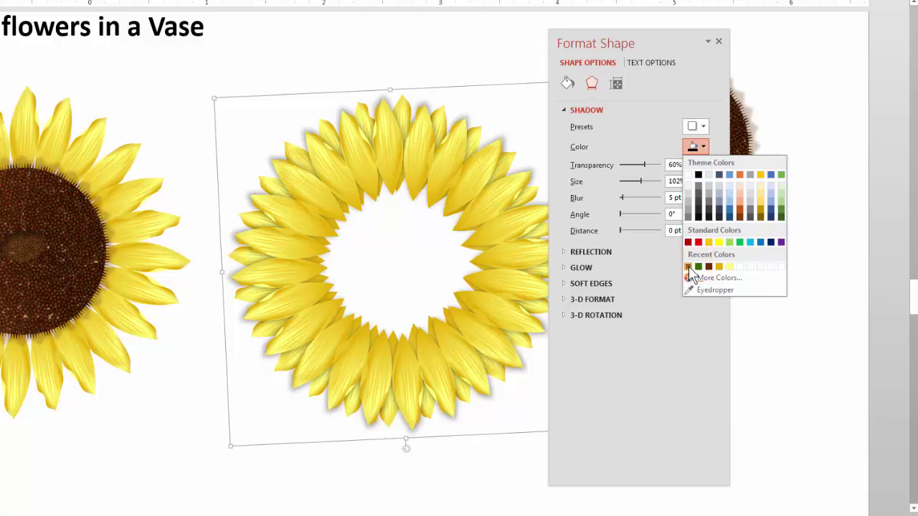
left_click(687, 267)
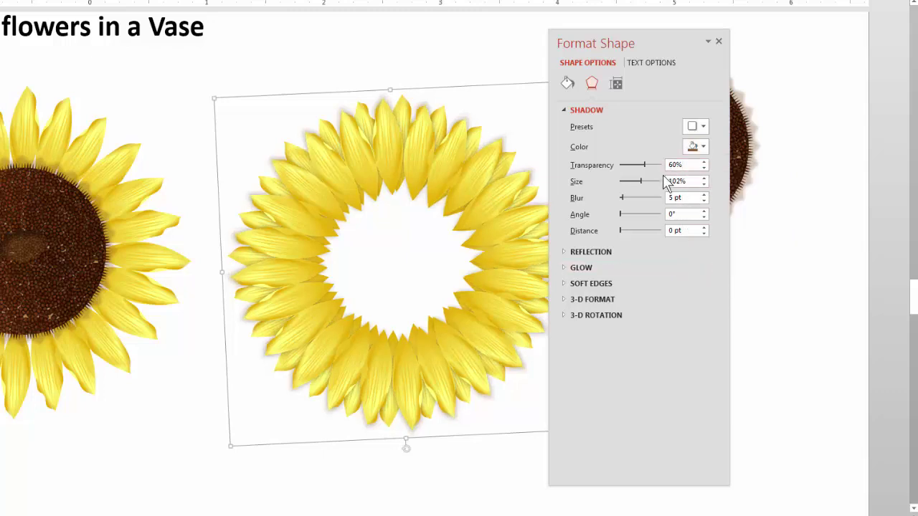
left_click_drag(644, 165, 626, 166)
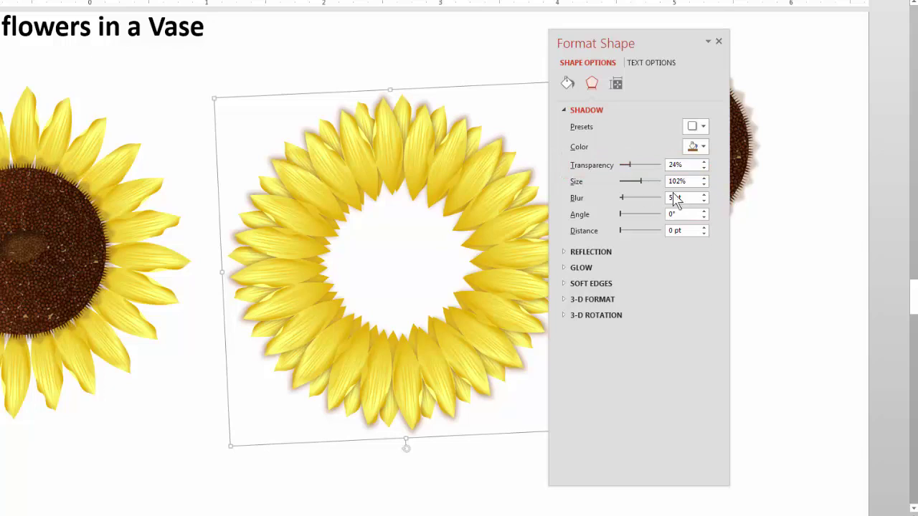
Reduce the petal ring's shadow size to 94%.
left_click(705, 185)
left_click(705, 185)
left_click(705, 185)
left_click(705, 185)
left_click(705, 185)
left_click(704, 185)
left_click(705, 185)
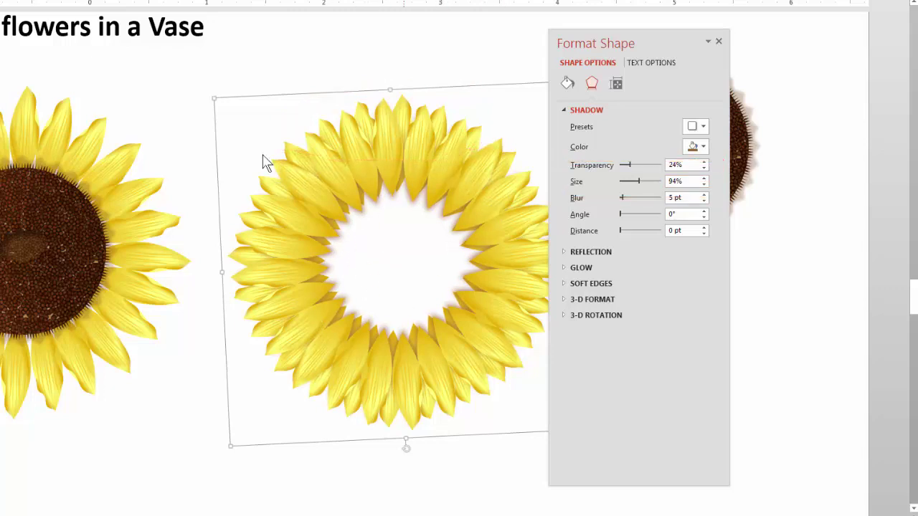
Bring the brown centre group to the front and place it in the middle of the doubled petals.
left_click_drag(624, 44, 819, 56)
left_click(639, 91)
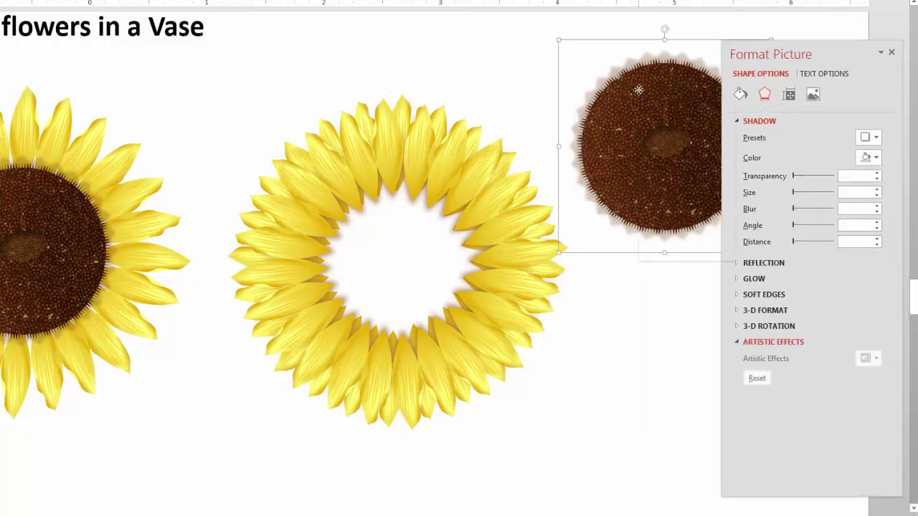
right_click(640, 92)
mouse_move(667, 177)
left_click(748, 179)
left_click_drag(678, 145, 406, 269)
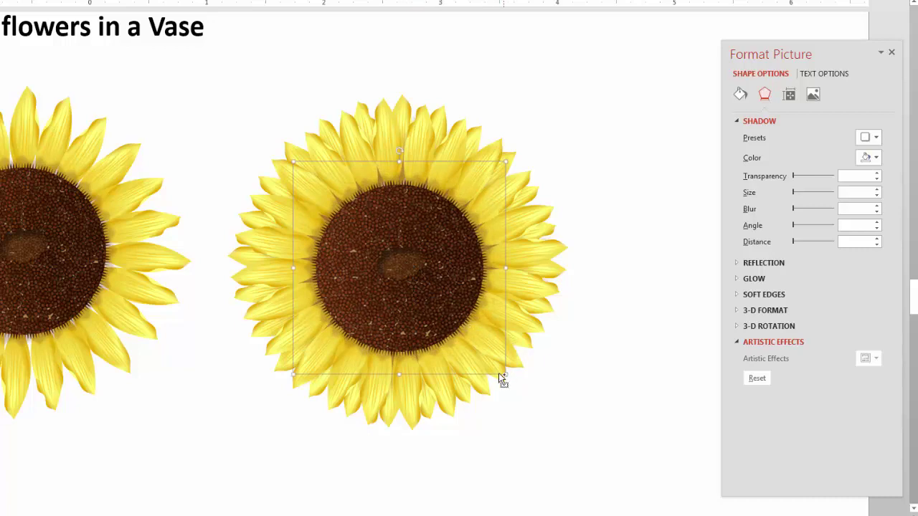
Enlarge the brown centre slightly and recentre it on the petals.
left_click_drag(502, 373, 555, 391)
left_click_drag(423, 322, 420, 317)
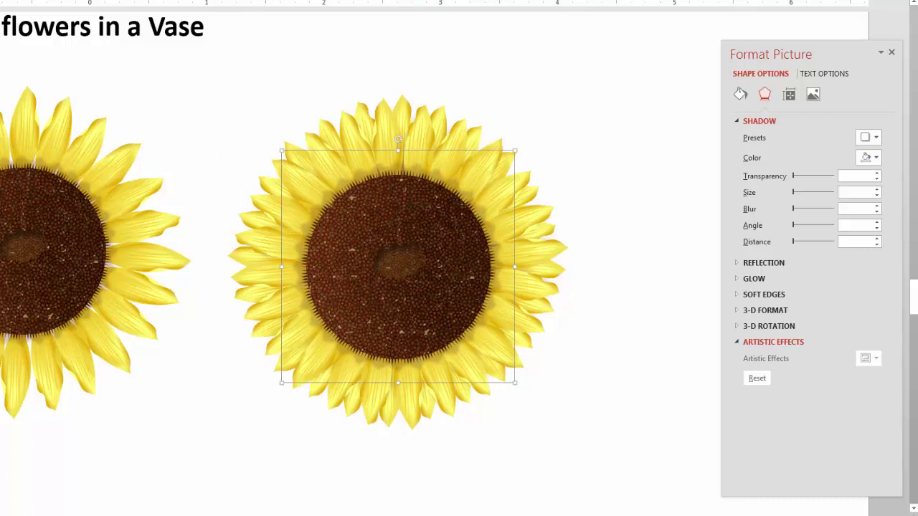
left_click(237, 436)
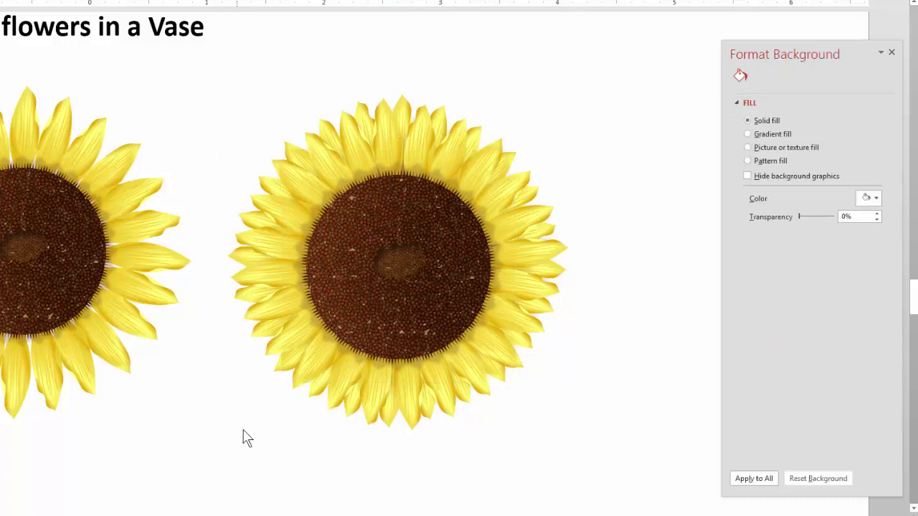
Select all parts of the double-petalled sunflower and delete them.
left_click(342, 373)
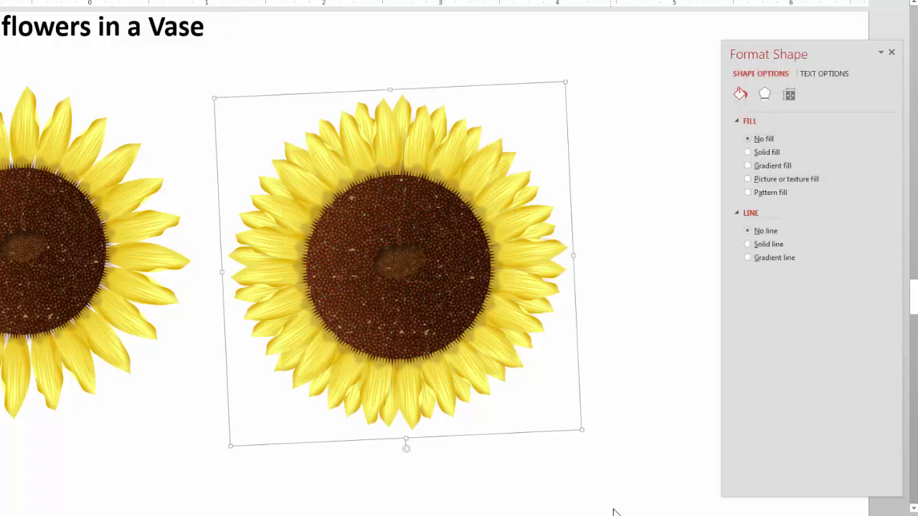
left_click(567, 509)
left_click_drag(622, 507, 155, 49)
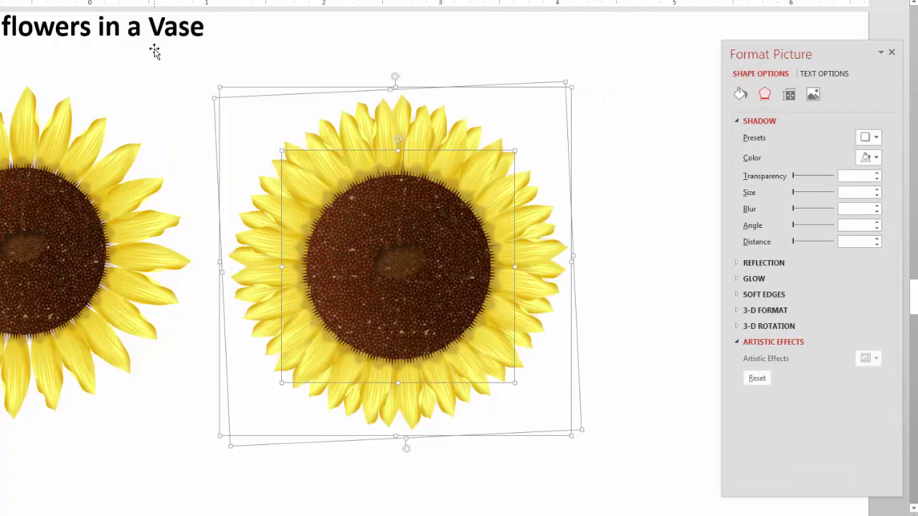
key("Delete")
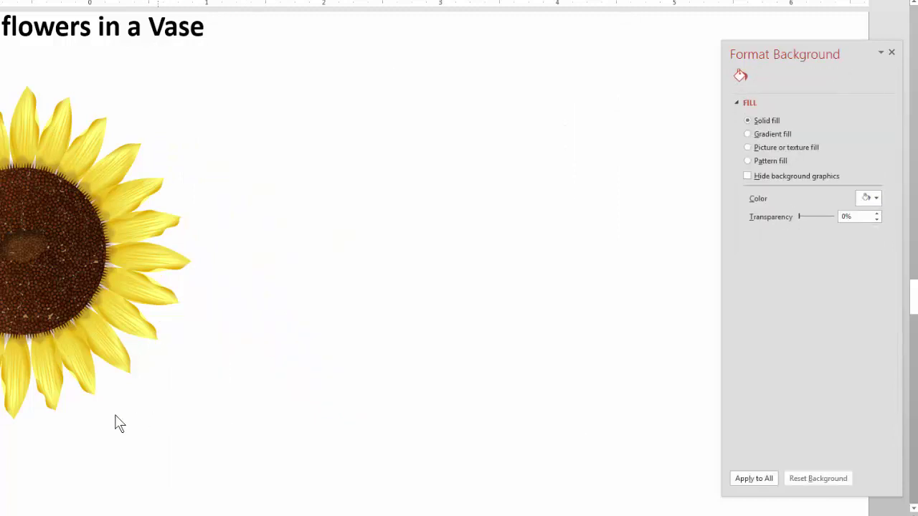
Make a fresh duplicate of the original sunflower in the empty area and ungroup it.
left_click(26, 301)
left_click_drag(25, 300, 413, 300)
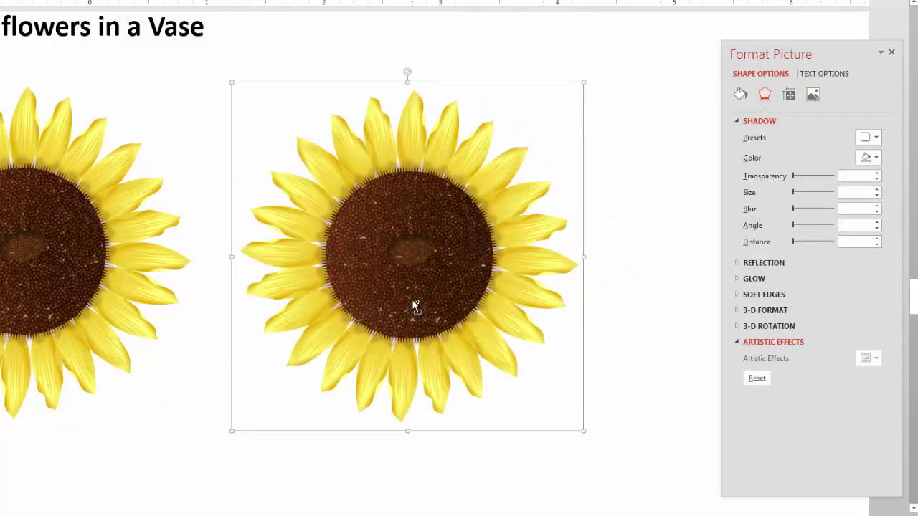
left_click_drag(410, 296, 414, 272)
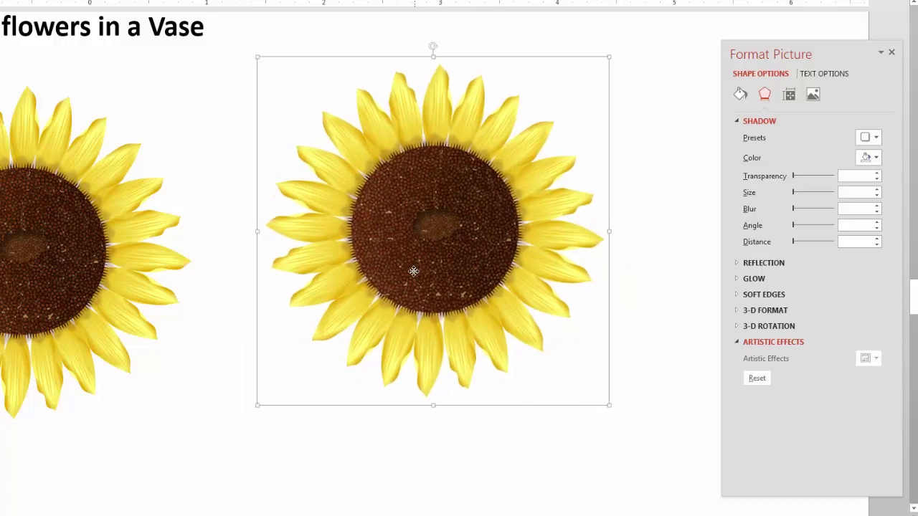
right_click(414, 272)
left_click(353, 334)
right_click(453, 257)
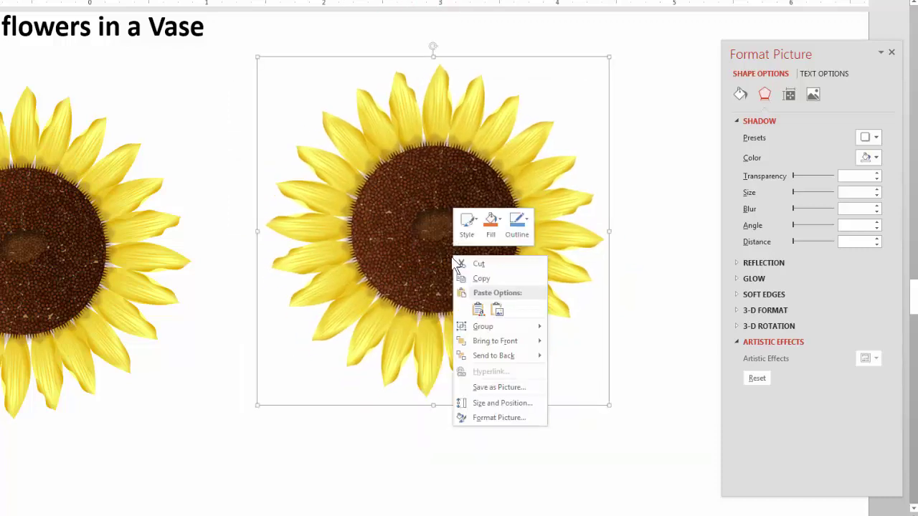
key("Escape")
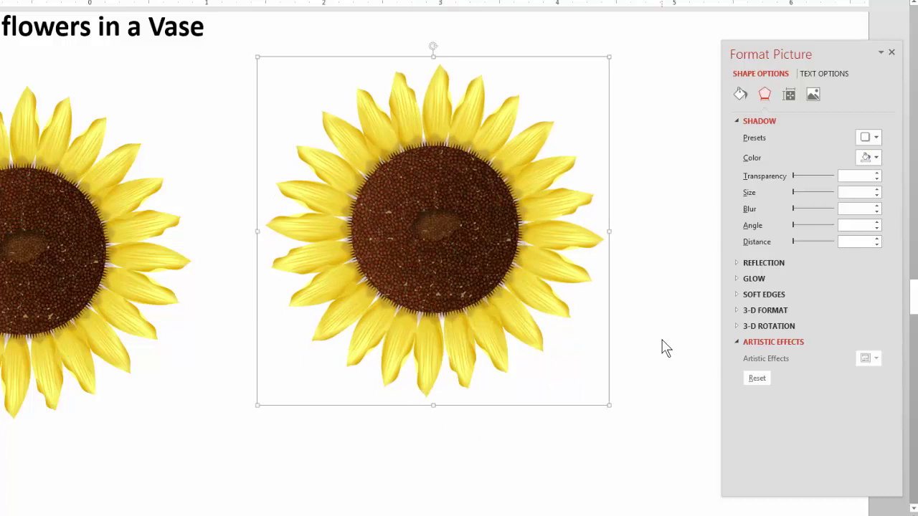
key("ctrl+shift+g")
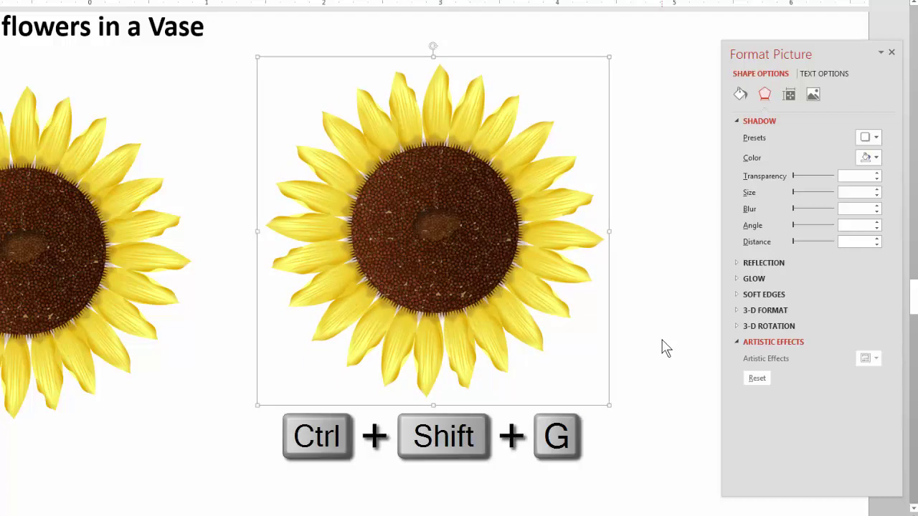
left_click(509, 406)
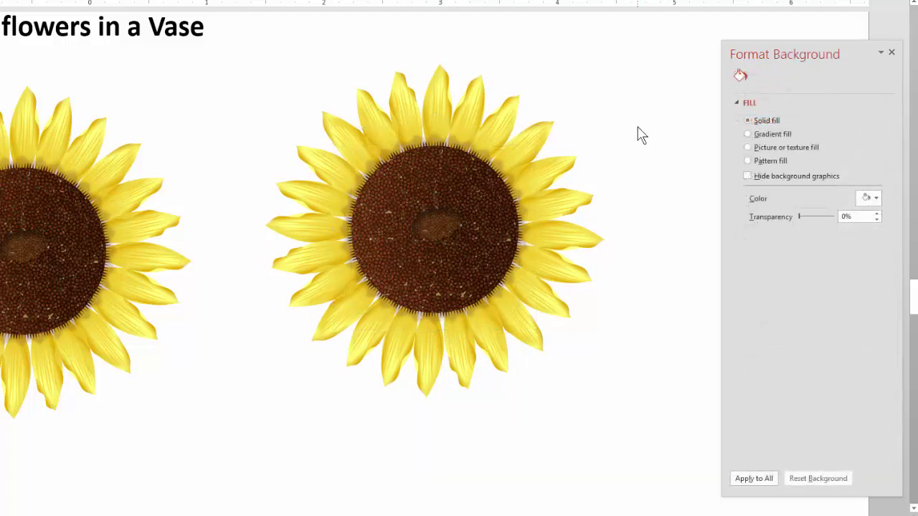
Duplicate the copied flower's textured brown seed disc and place the duplicate below the flower.
left_click(486, 193)
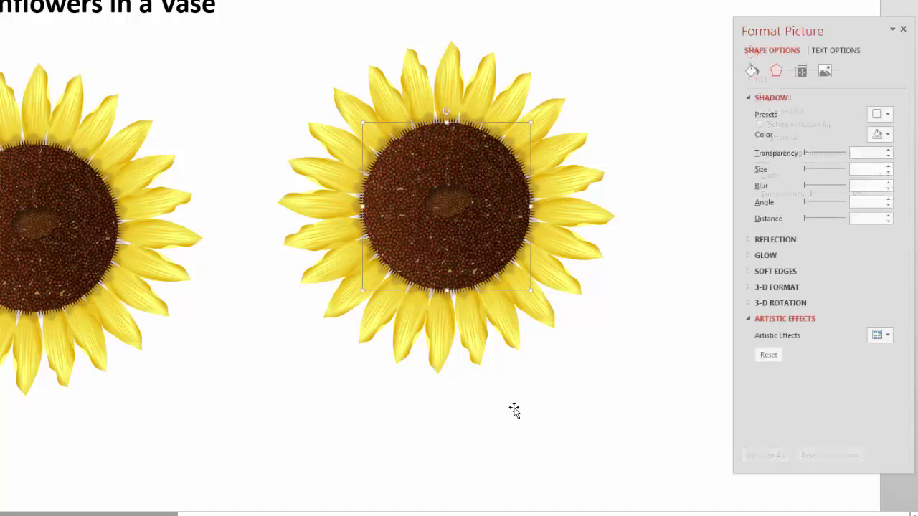
scroll(512, 411, "down", 3)
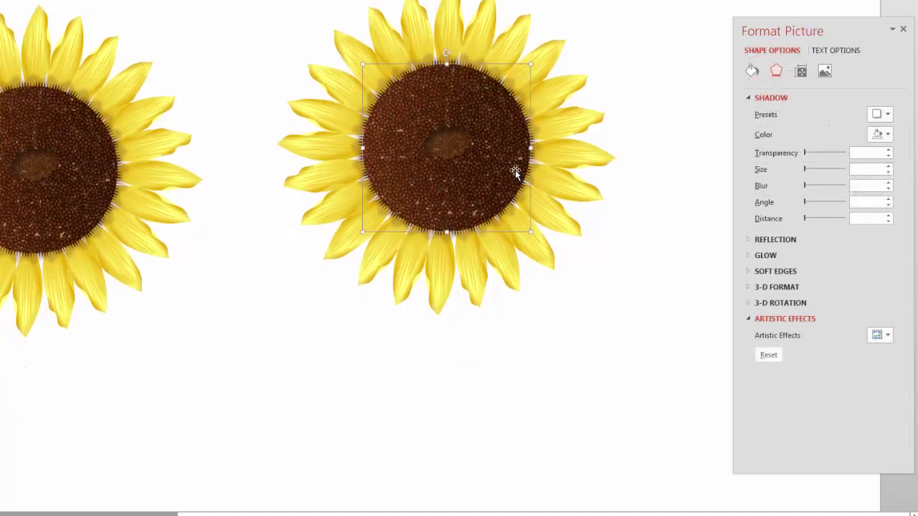
left_click_drag(513, 172, 519, 412)
left_click_drag(416, 440, 370, 431)
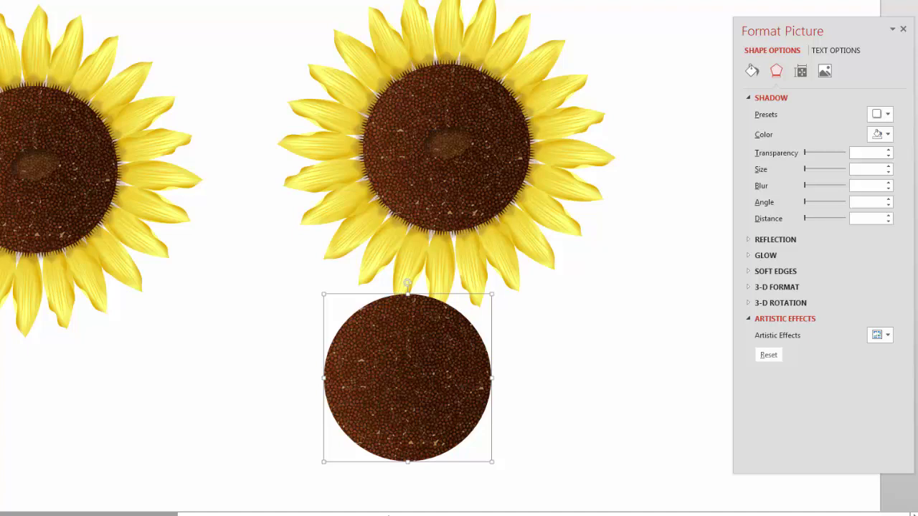
Cut the duplicated seed disc to its right half by subtracting a rectangle drawn over its left part, and shift the remaining piece left.
left_click(550, 354)
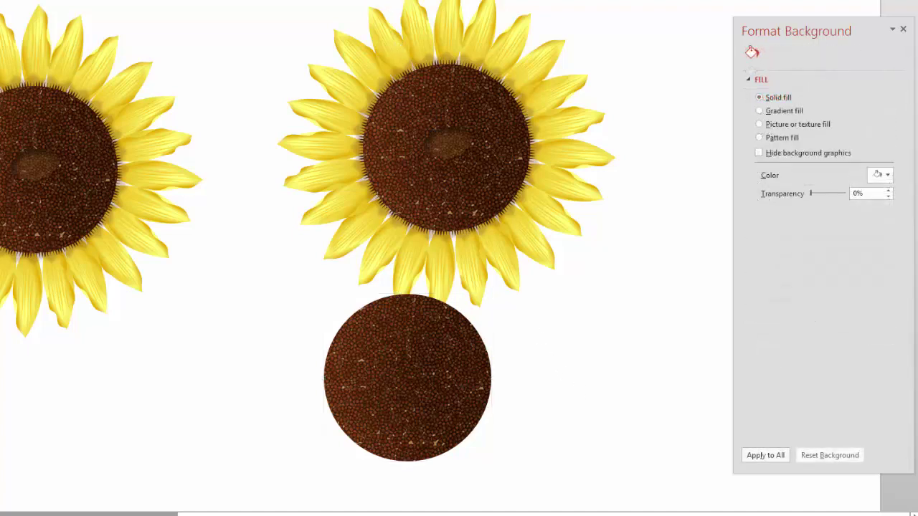
left_click_drag(296, 281, 417, 479)
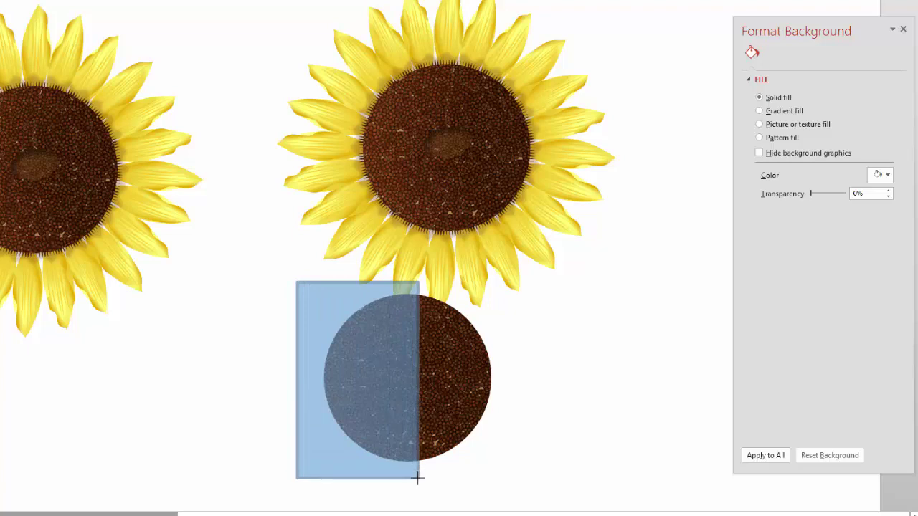
left_click(475, 383, "shift")
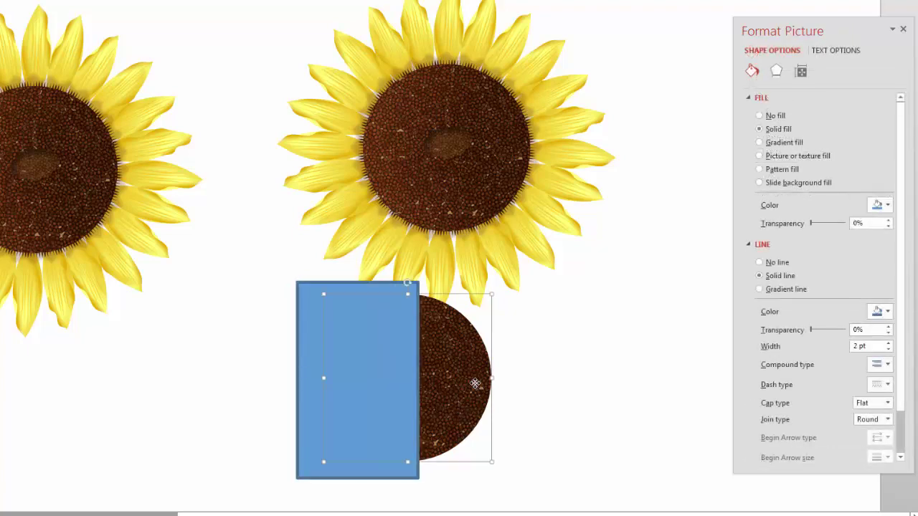
left_click(302, 327)
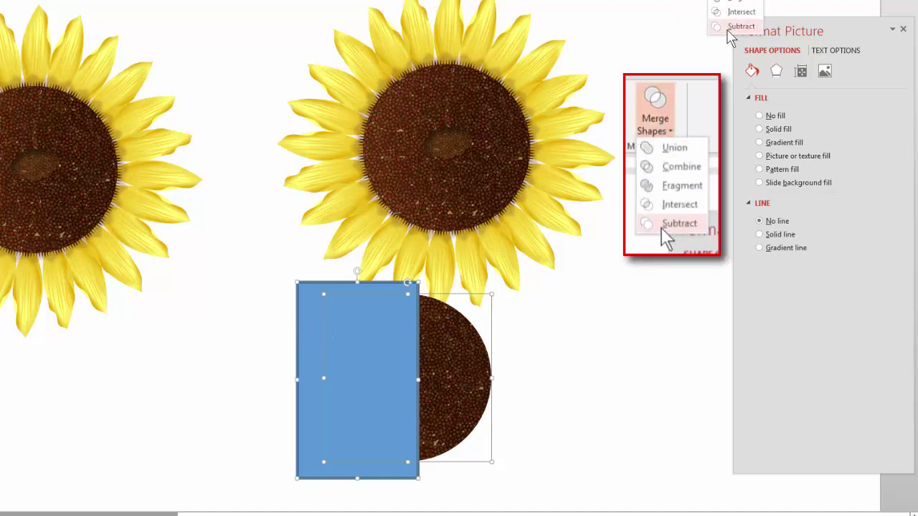
left_click_drag(426, 383, 327, 393)
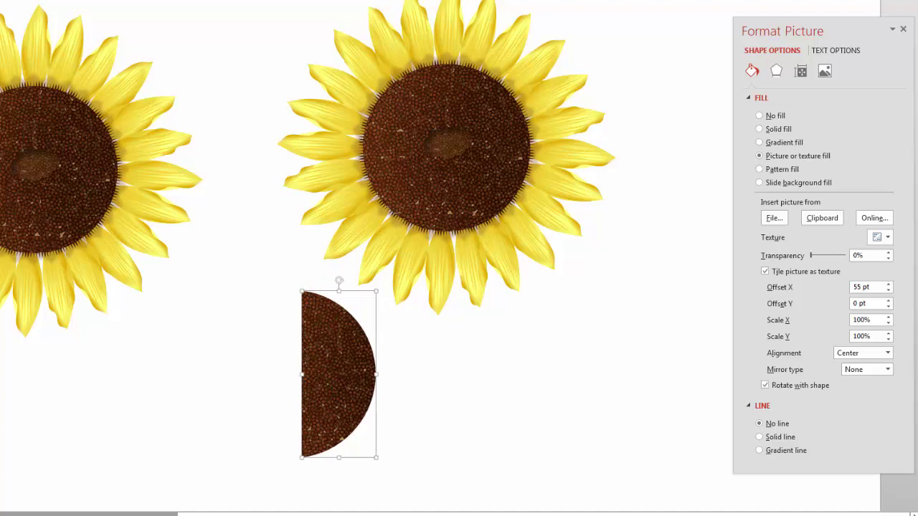
Draw a circle and duplicate it into a chain of seven overlapping circles covering the half disc's straight edge.
left_click(402, 410)
left_click(316, 386)
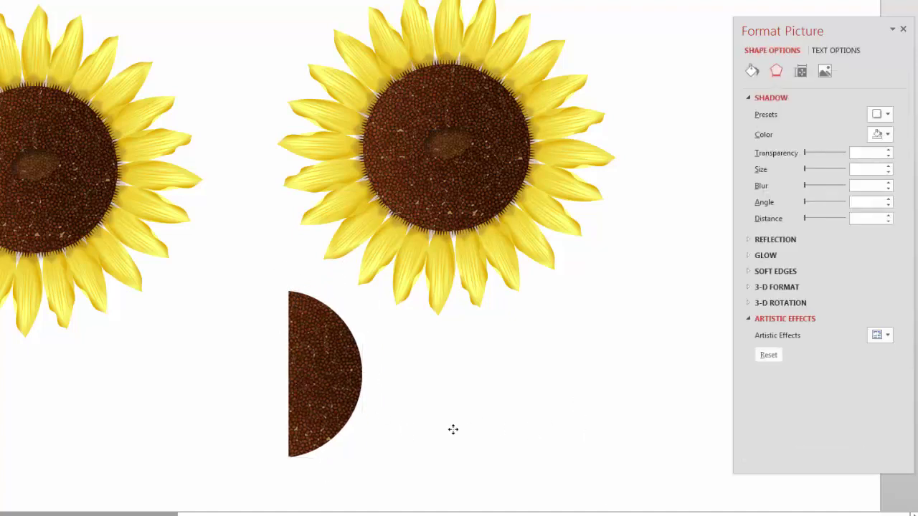
key("Escape")
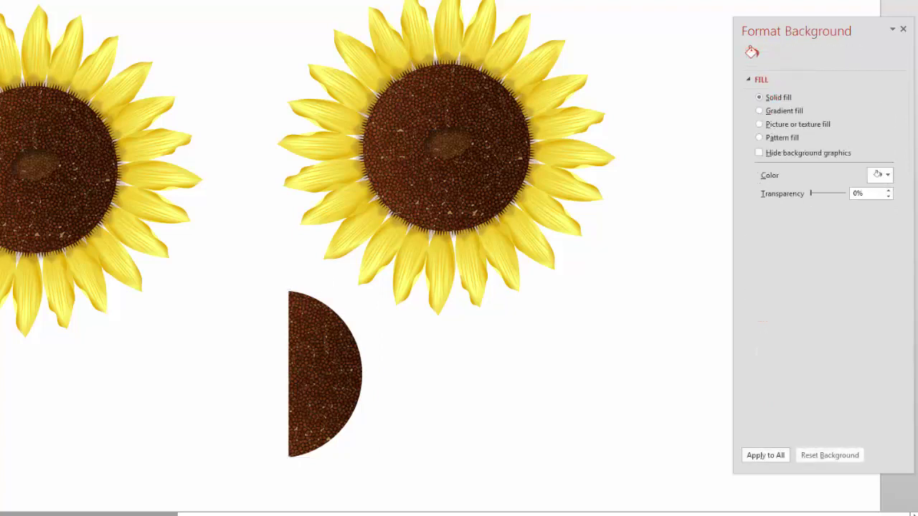
mouse_move(274, 273)
left_mouse_down()
mouse_move(281, 291)
mouse_move(324, 323)
mouse_move(304, 309)
mouse_move(304, 287)
mouse_move(274, 335)
left_mouse_up()
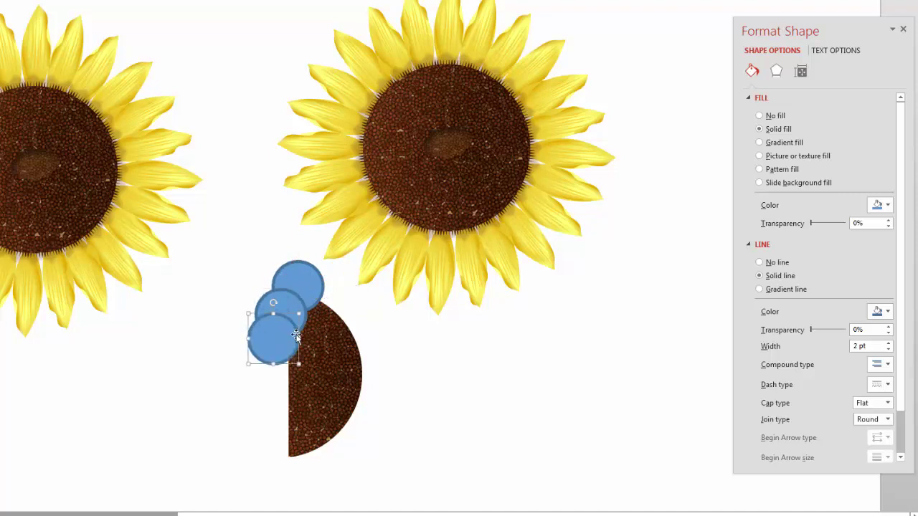
left_click_drag(267, 345, 266, 415)
left_click_drag(264, 408, 281, 468)
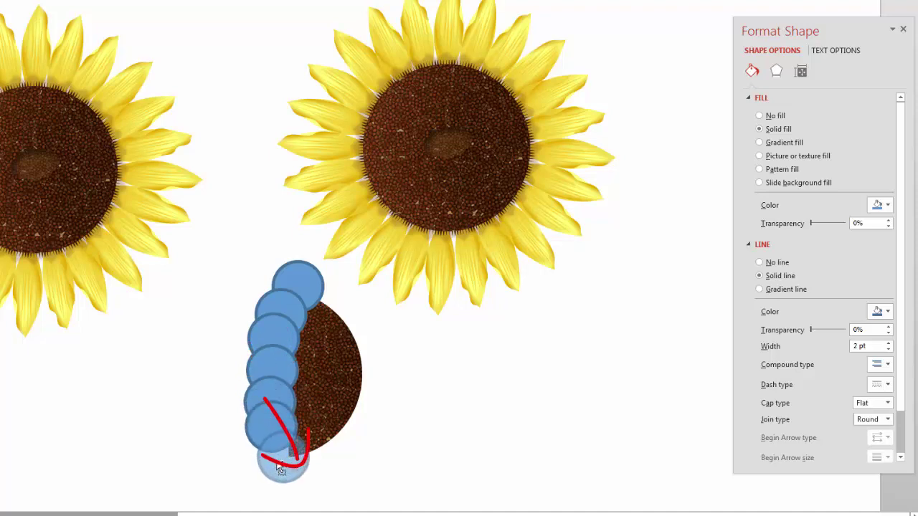
left_click_drag(339, 477, 339, 477)
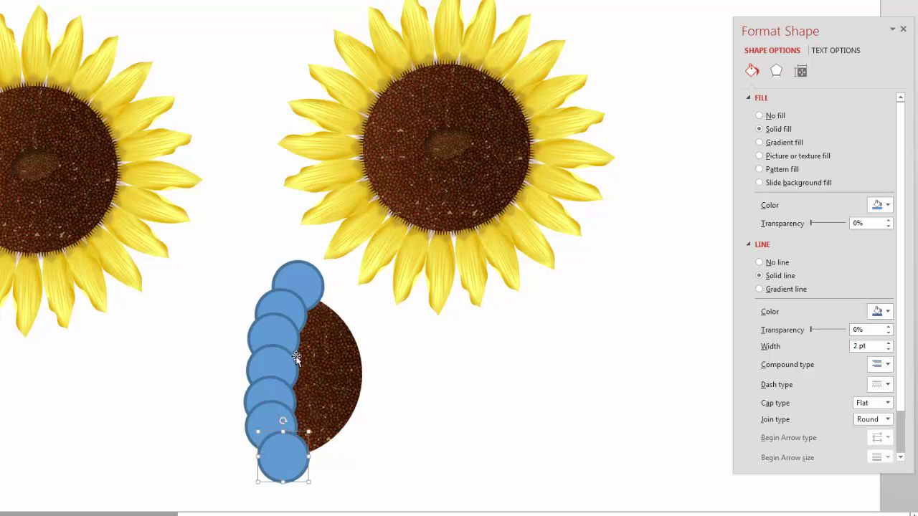
left_click(465, 443)
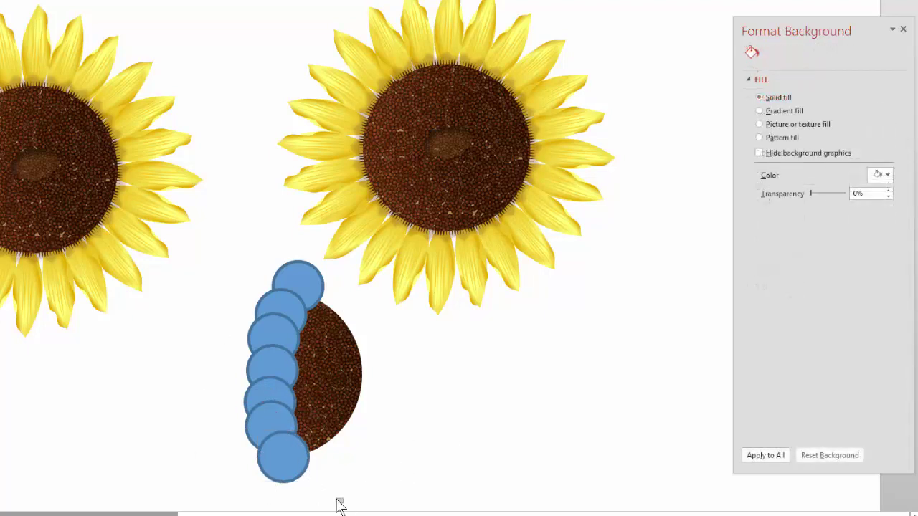
Select all seven blue circles and merge them into one shape with Union.
left_click_drag(330, 506, 169, 215)
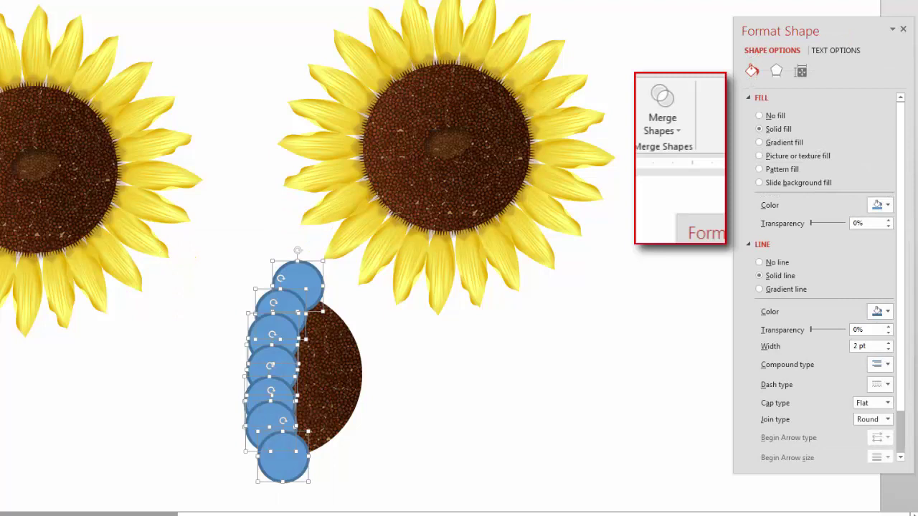
left_click(656, 121)
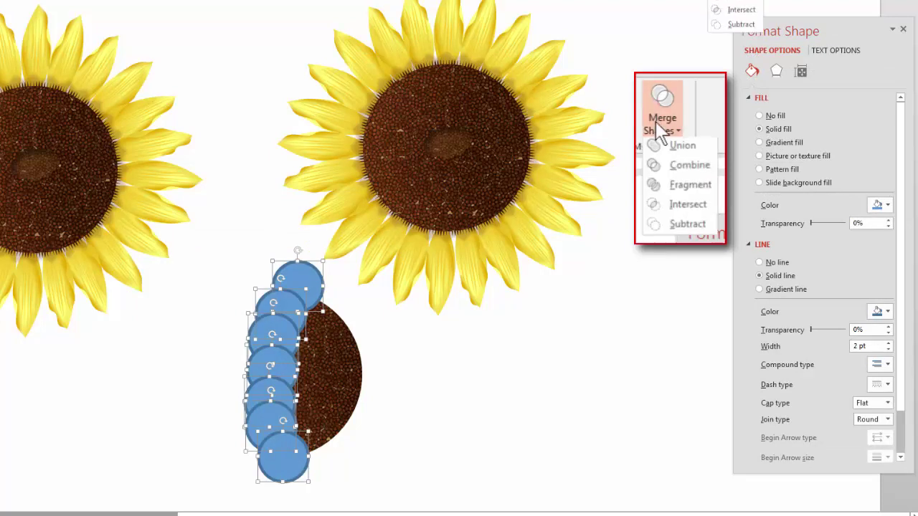
left_click(657, 168)
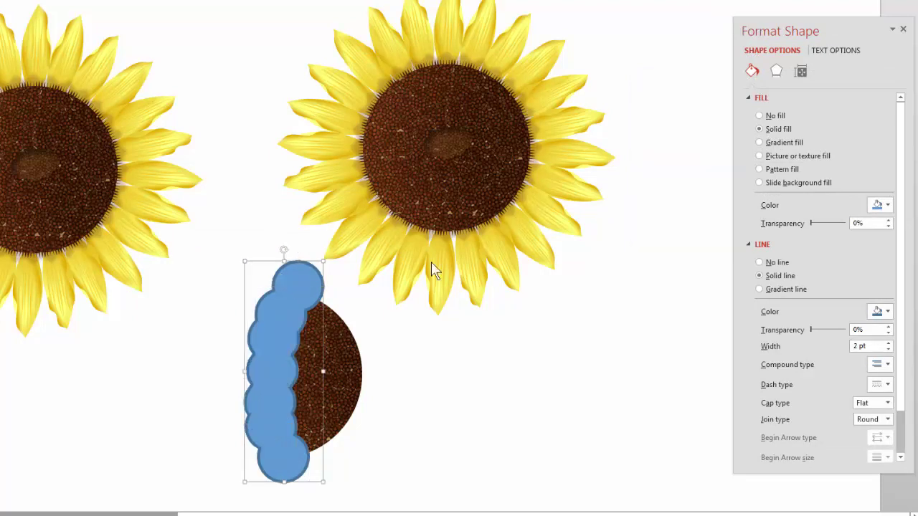
Subtract the merged circle shape from the half seed disc to scallop its edge, and move the remaining piece below the copied flower.
left_click(352, 365, "shift")
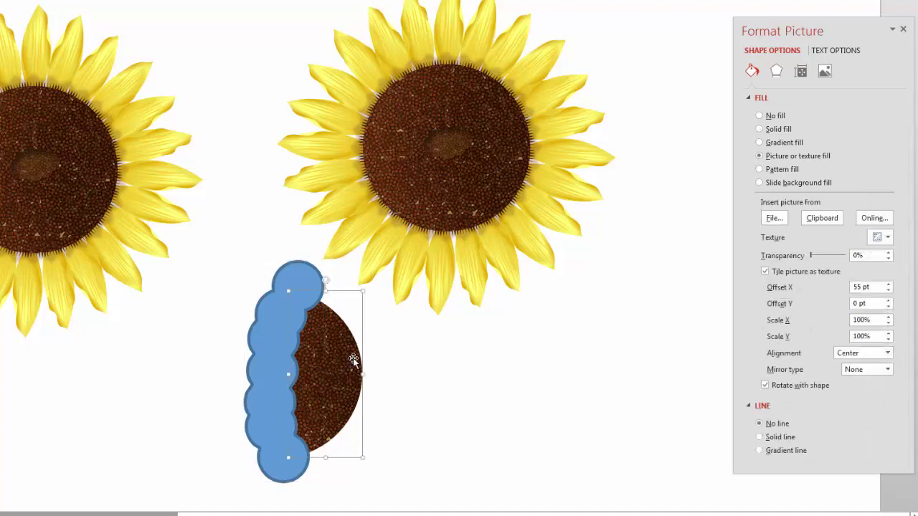
left_click(253, 341, "shift")
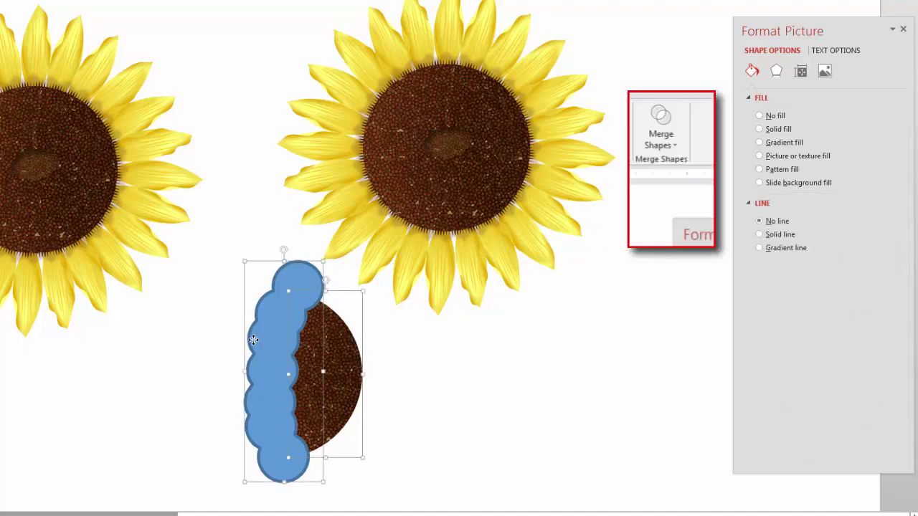
left_click(668, 140)
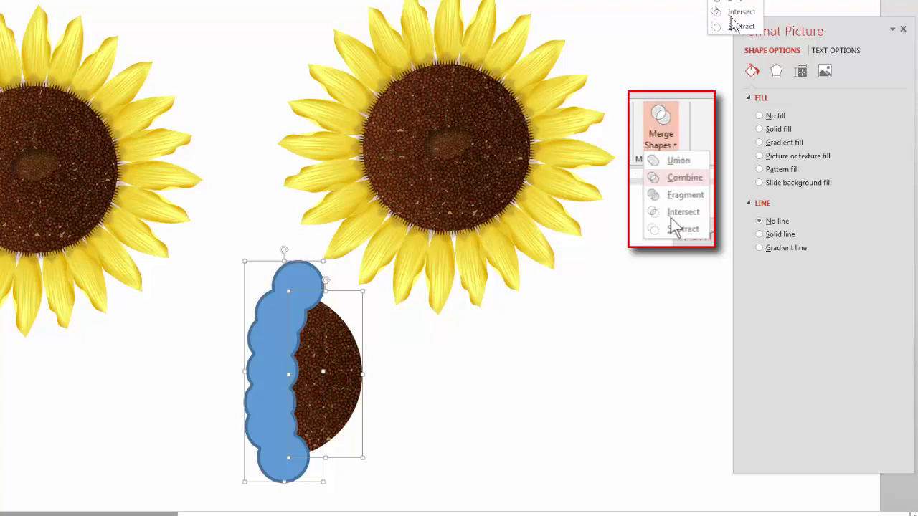
left_click(728, 29)
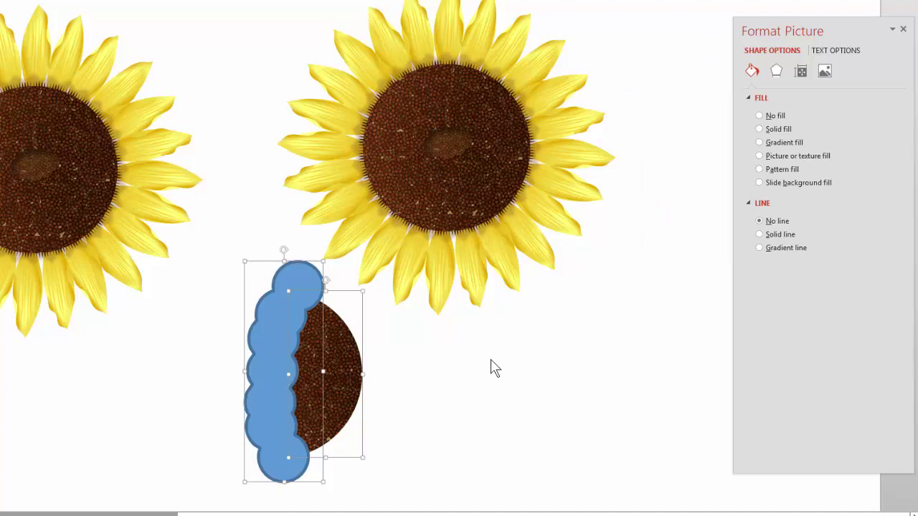
left_click(492, 367)
left_click_drag(351, 368, 440, 382)
Ungroup the copied sunflower above the scalloped seed piece and clear the selection.
scroll(561, 410, "down", 1)
scroll(561, 410, "down", 3)
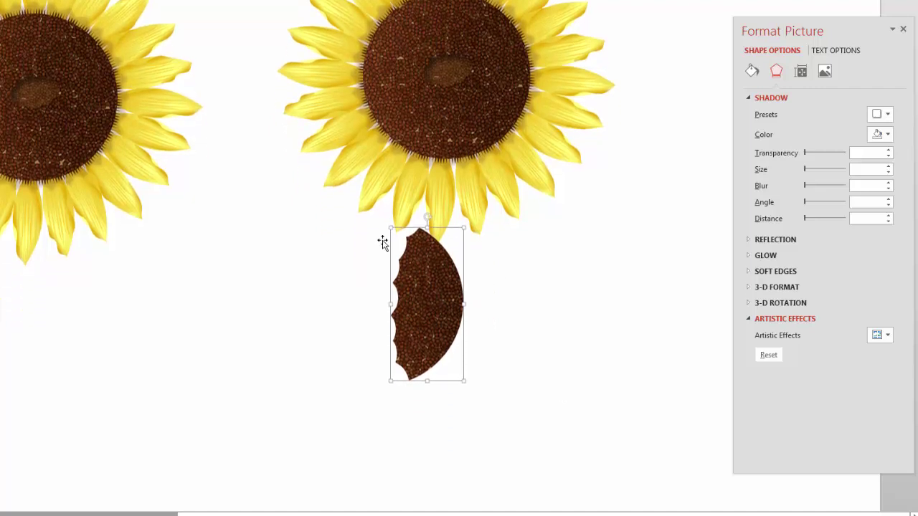
left_click(306, 127)
right_click(305, 132)
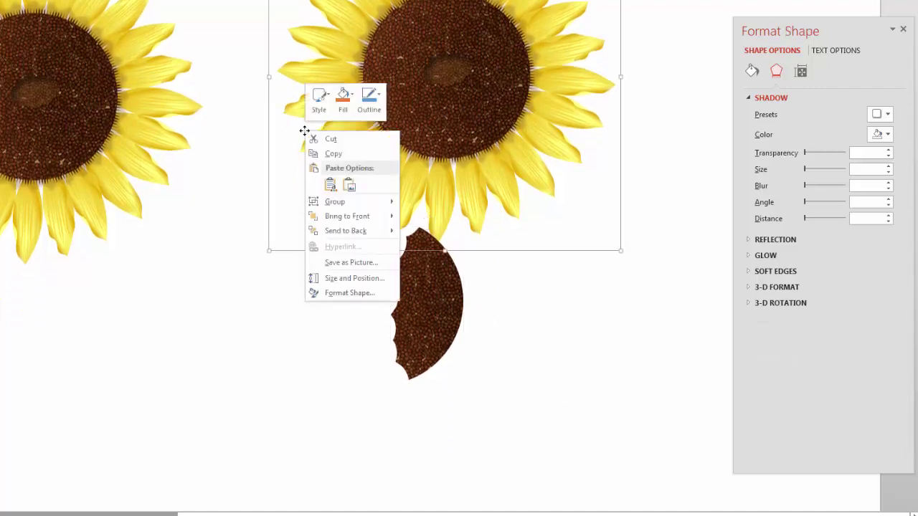
mouse_move(340, 201)
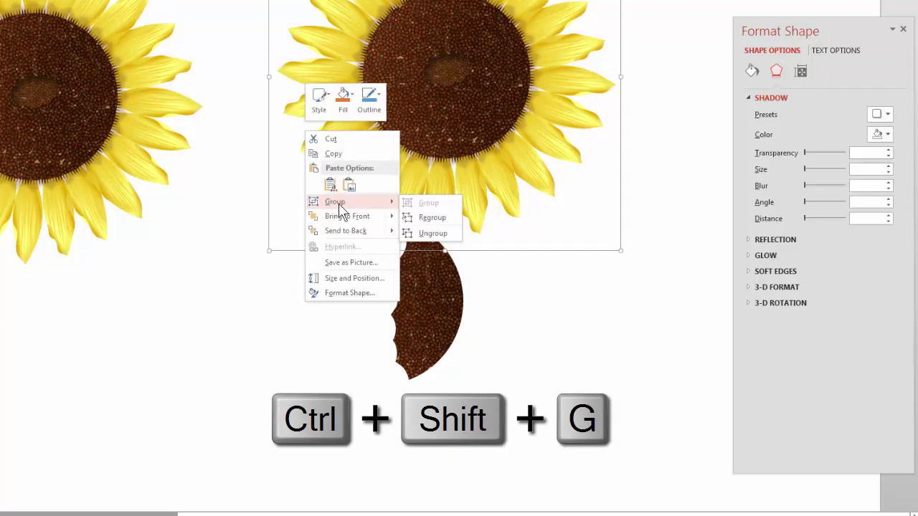
left_click(434, 233)
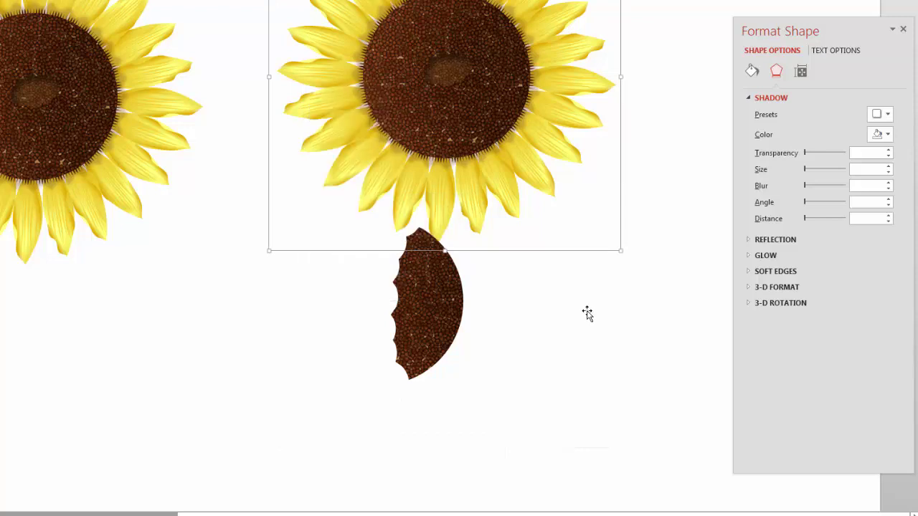
left_click(586, 320)
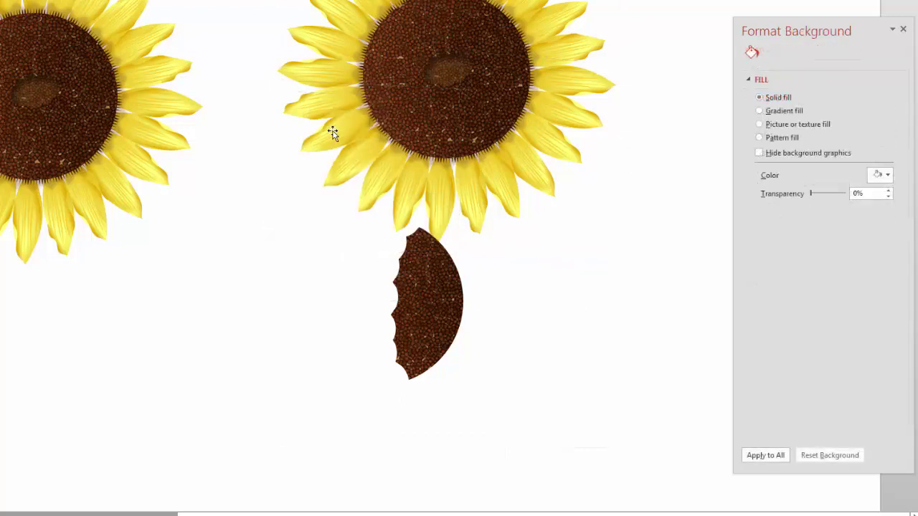
Pull the lower-left group of six petals off the copied flower into the empty area and bring the scalloped seed piece closer to it.
left_click_drag(322, 141, 293, 173)
left_click_drag(224, 240, 185, 288)
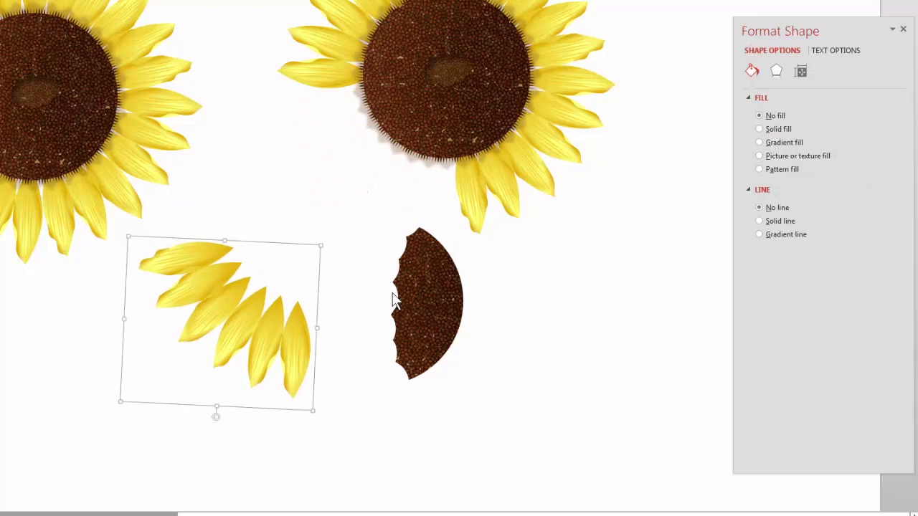
left_click_drag(408, 297, 354, 324)
Rotate the detached petal group so its petals point left, and scale it down to match the seed piece's height.
left_click(231, 328)
left_click_drag(199, 403, 170, 366)
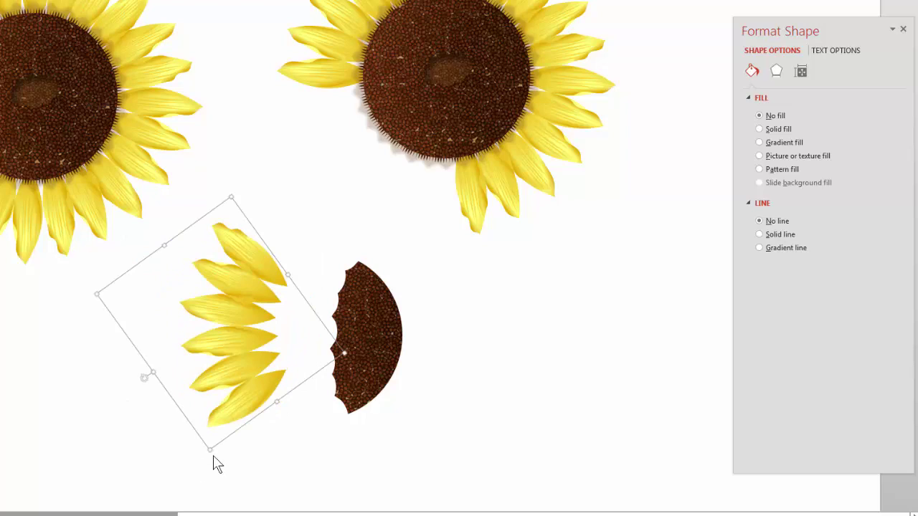
left_click_drag(208, 452, 234, 377)
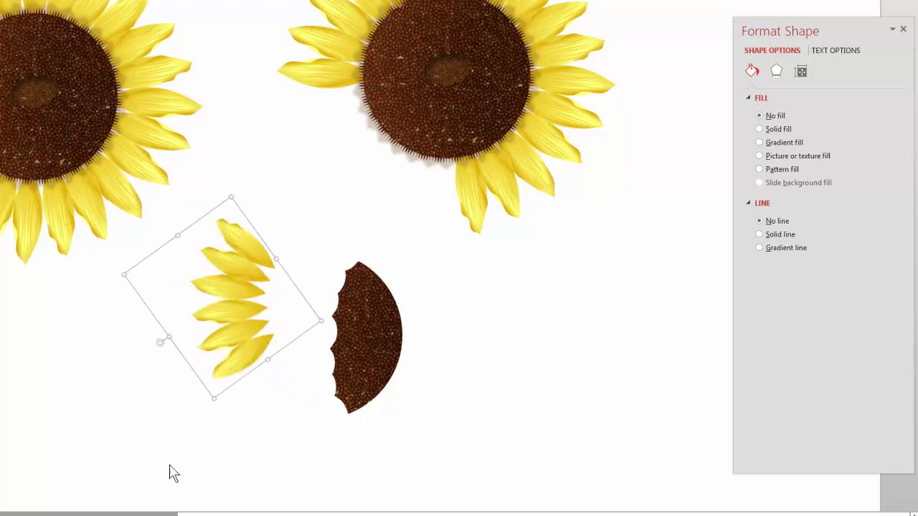
left_click(418, 406)
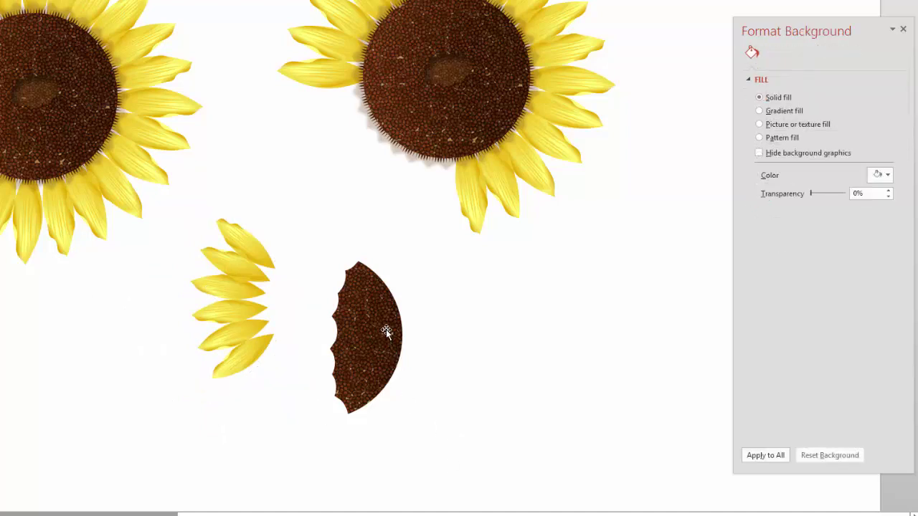
Try placing the scalloped seed piece in front of the petals' inner ends, and undo the attempt.
left_click_drag(379, 334, 373, 300)
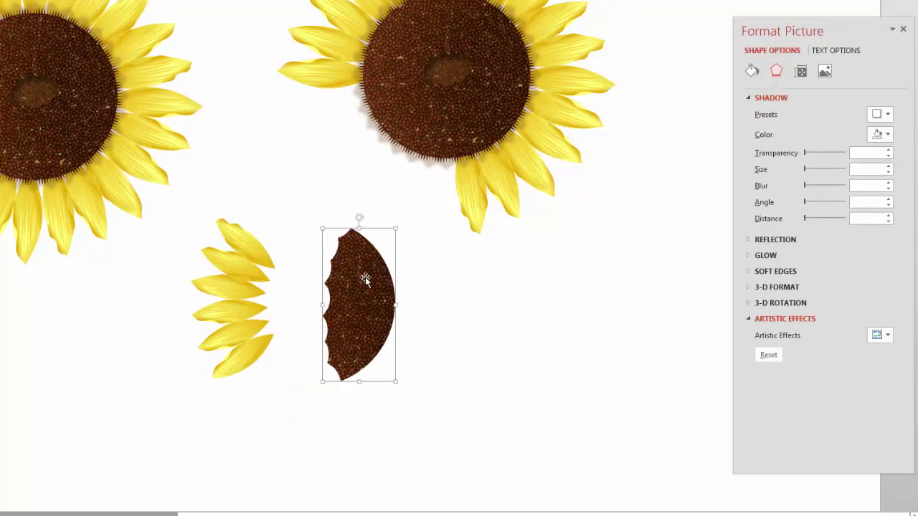
right_click(365, 280)
mouse_move(430, 393)
left_click(508, 394)
left_click_drag(366, 297, 275, 308)
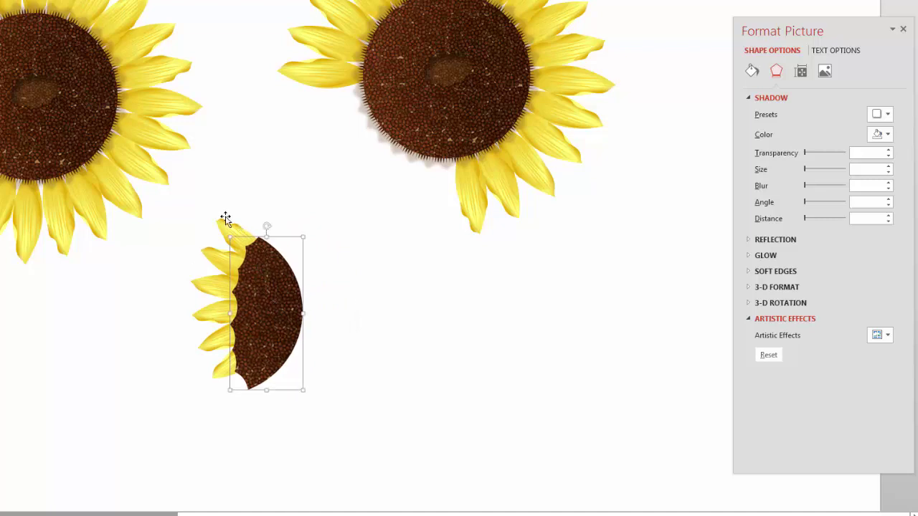
key("ctrl+z")
key("ctrl+z")
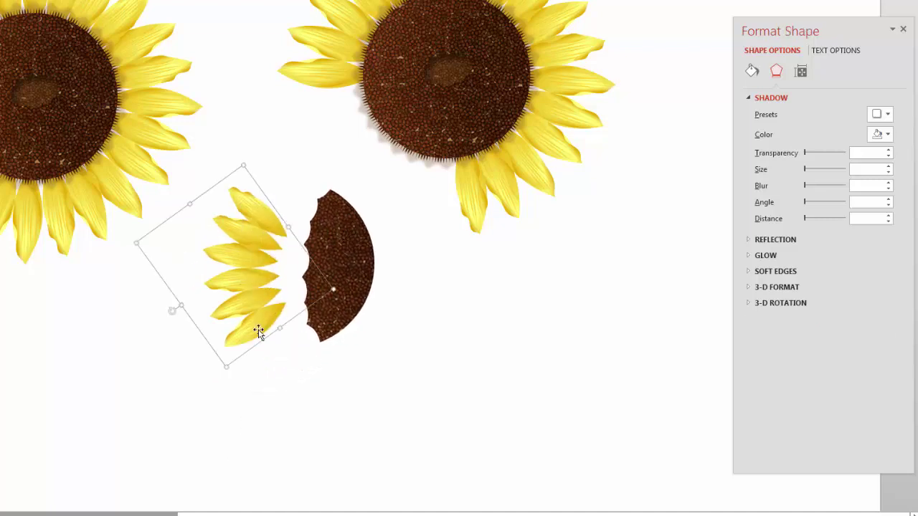
Duplicate the left-pointing petal group slightly lower, flip the copy vertically and nudge it into place over the first group.
left_click_drag(251, 261, 259, 289)
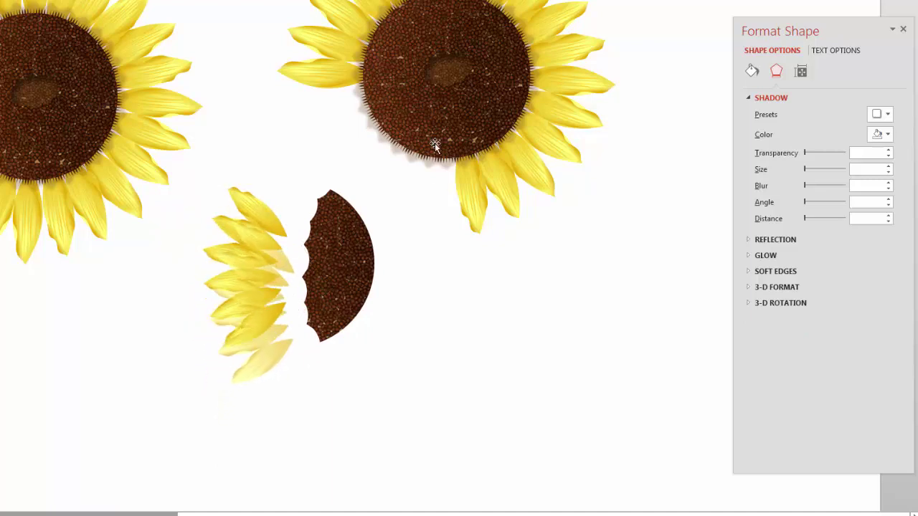
left_click(596, 1)
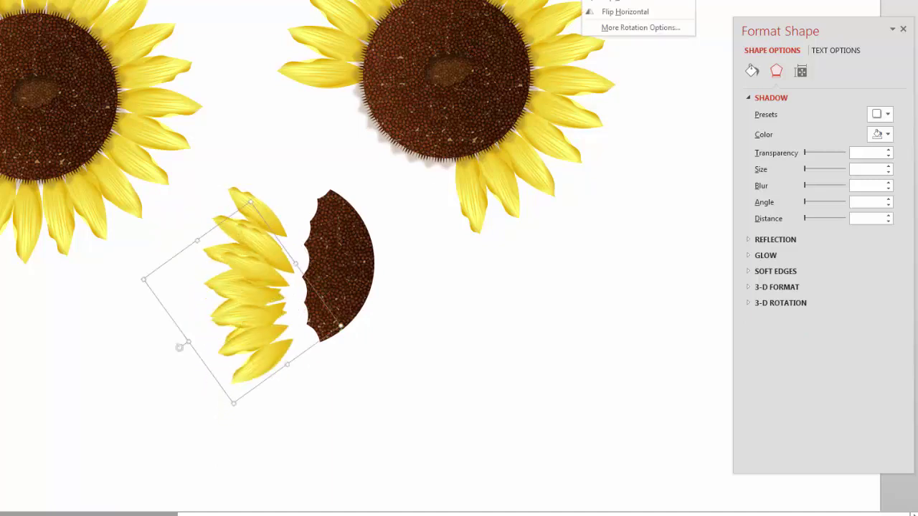
left_click(615, 13)
left_click_drag(248, 292, 252, 296)
Bring the scalloped seed piece to the front and move its scalloped edge over the inner ends of both petal groups.
left_click(351, 258)
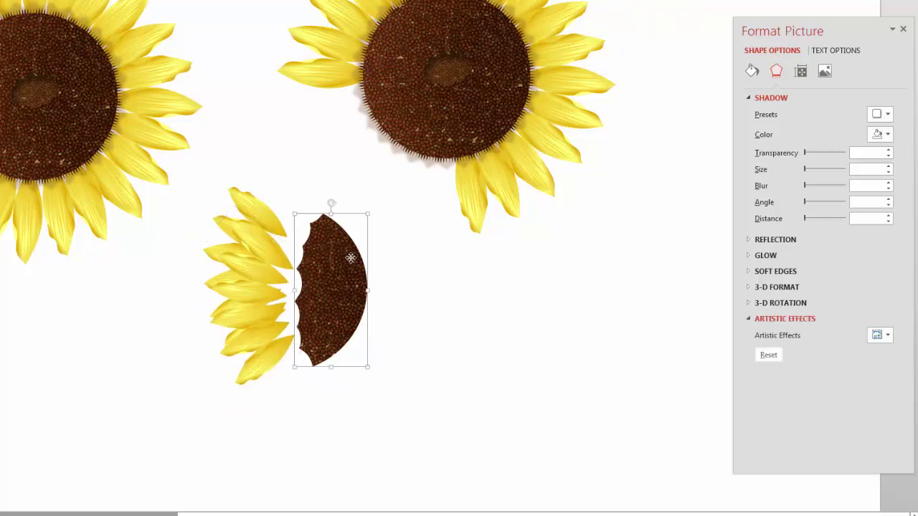
right_click(352, 258)
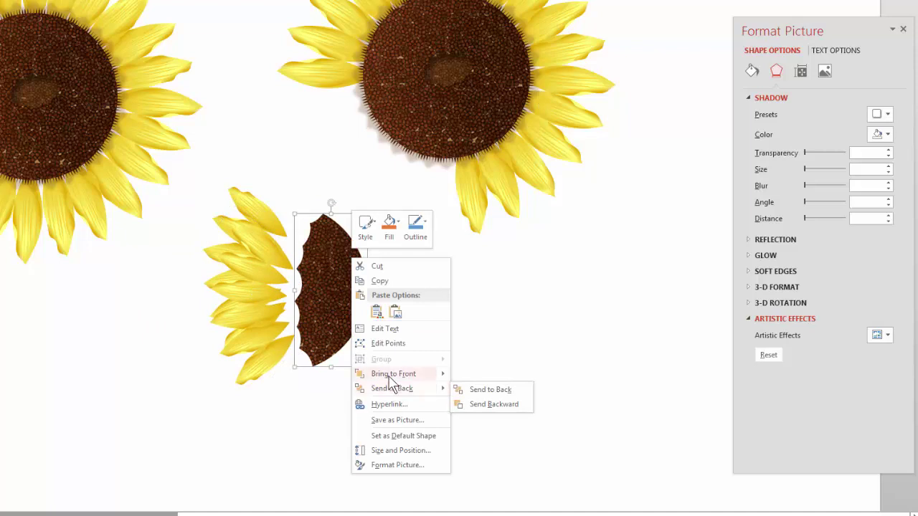
mouse_move(402, 373)
left_click(501, 375)
left_click_drag(351, 283, 307, 280)
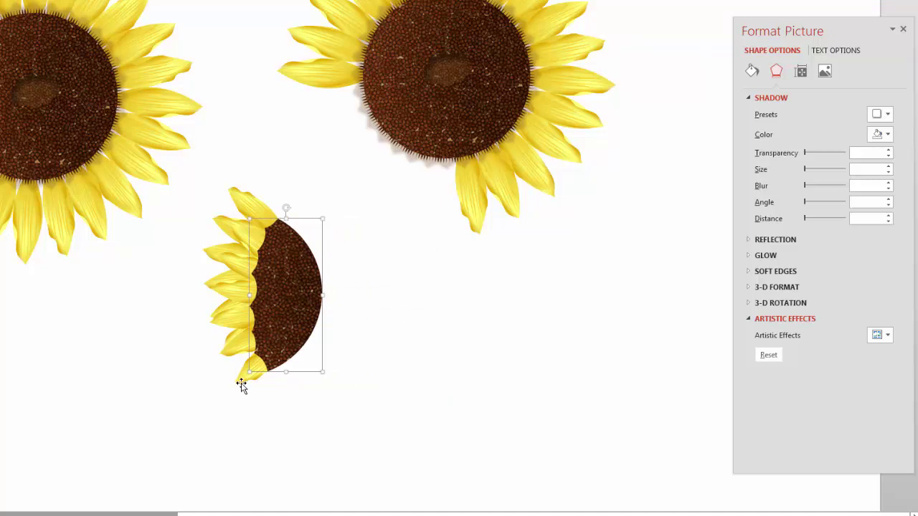
Shift the lower petal group slightly down and left so its petals fan out along the scalloped edge.
left_click(241, 383)
left_click_drag(241, 385, 229, 394)
left_click(402, 319)
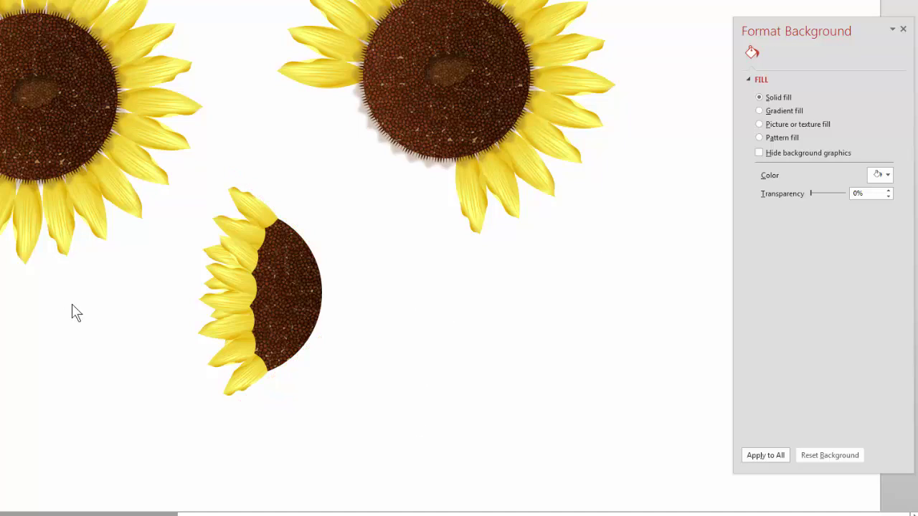
Duplicate a petal group to the seed piece's curved side, flip it horizontally, and align the petals with the curve.
left_click(220, 272)
left_click_drag(220, 271, 340, 266)
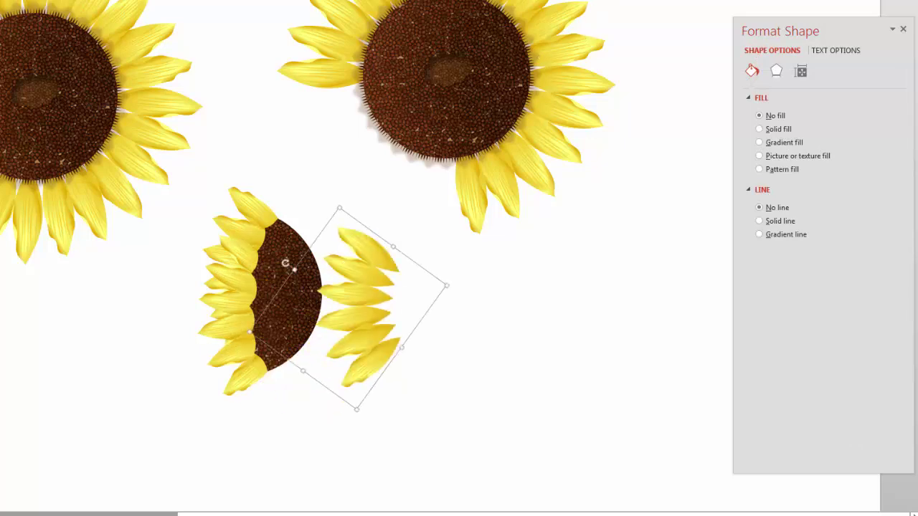
left_click(609, 11)
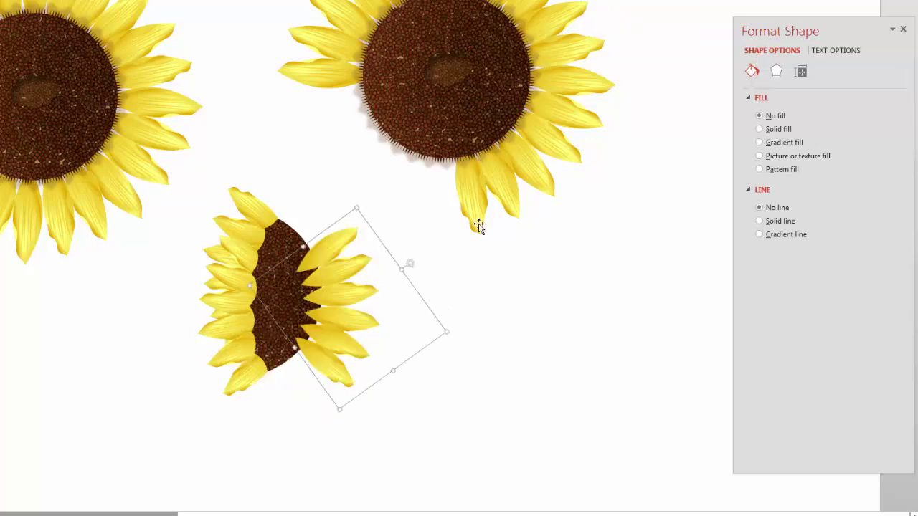
left_click_drag(352, 317, 361, 314)
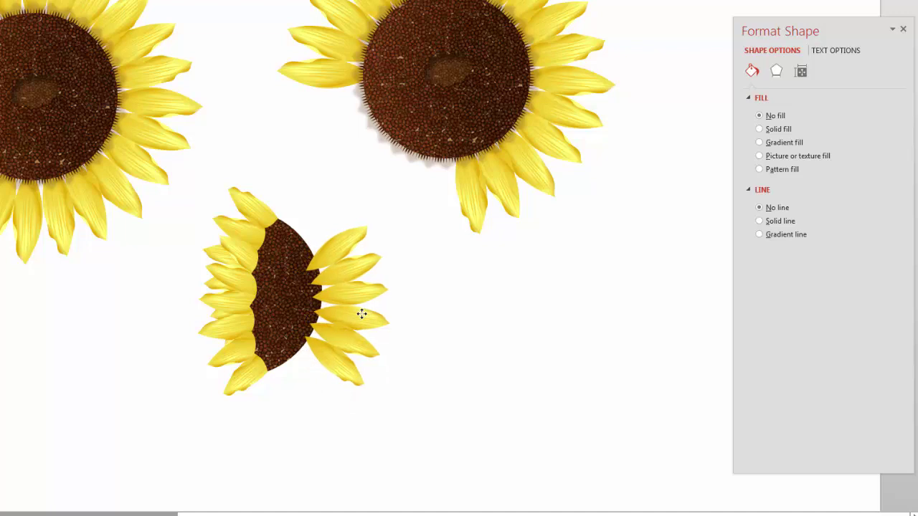
Send the right-pointing petal group to the back and rotate it to fan out from behind the seed piece's upper curve.
right_click(361, 313)
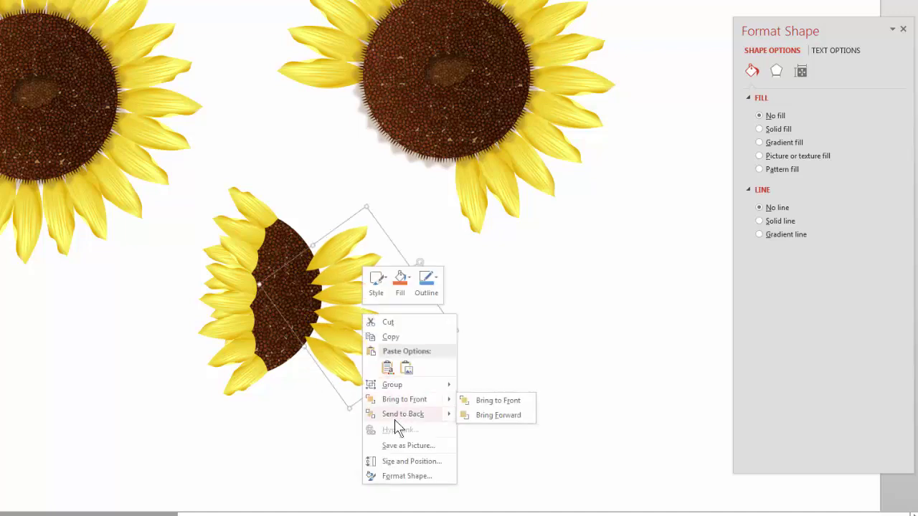
left_click(501, 414)
left_click_drag(355, 304, 323, 279)
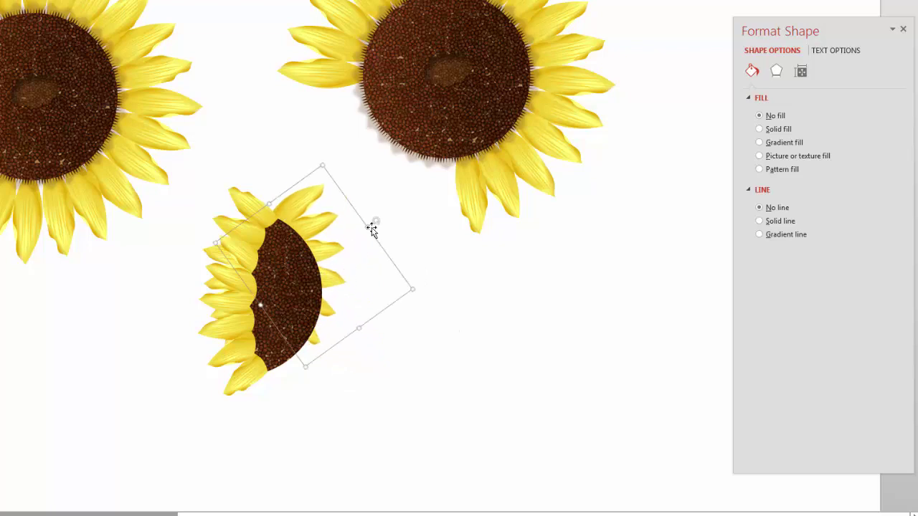
left_click_drag(376, 217, 354, 205)
left_click(352, 179)
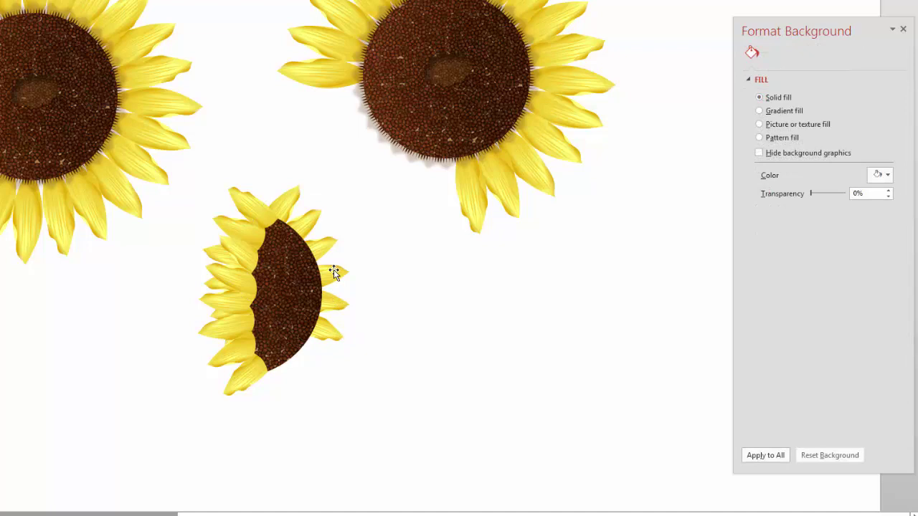
Duplicate the right-pointing petal group below the seed piece, flip the copy vertically and rotate it slightly clockwise.
left_click_drag(337, 274, 400, 409)
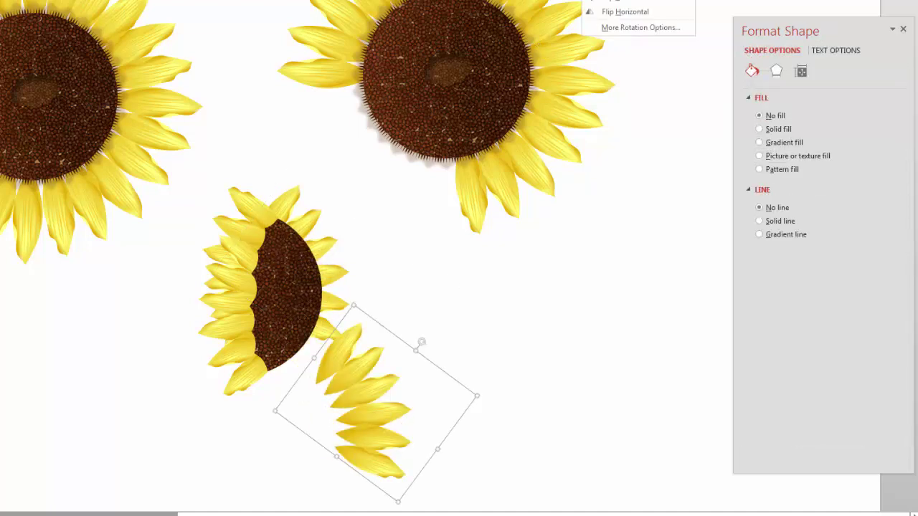
left_click(627, 11)
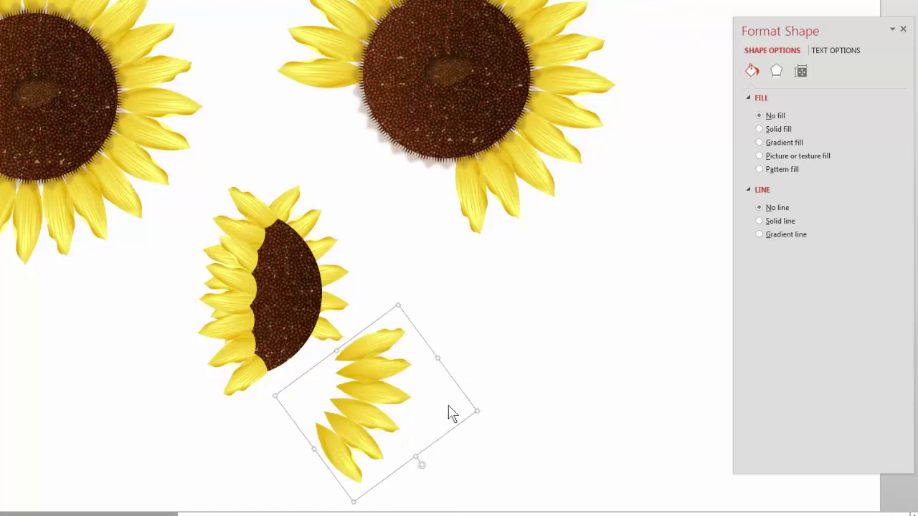
left_click_drag(419, 467, 367, 396)
Place the flipped petal copy behind the seed piece and rotate it so its petals fan out along the lower curve.
right_click(366, 397)
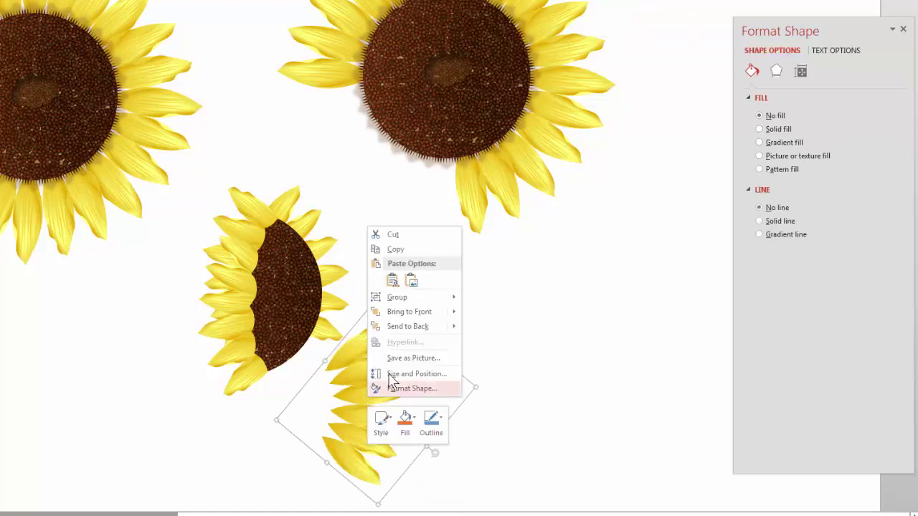
mouse_move(411, 331)
left_click(492, 340)
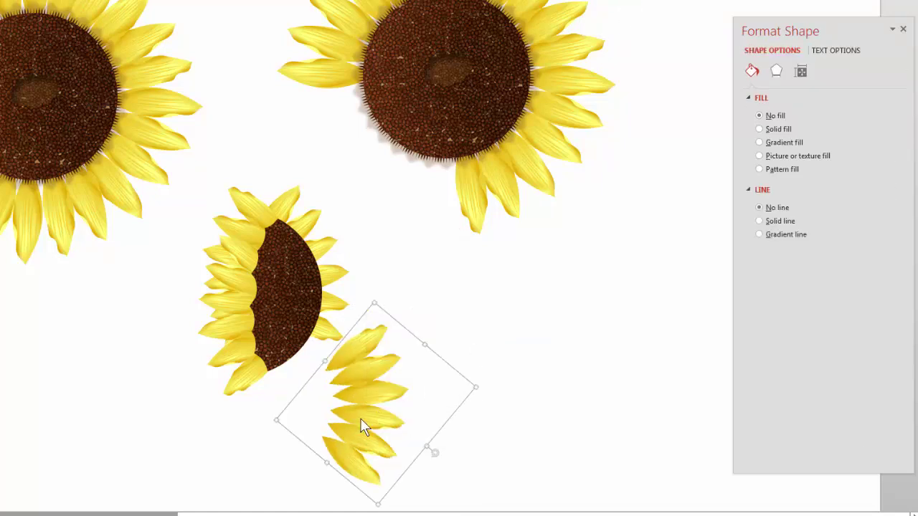
left_click_drag(344, 402, 302, 338)
left_click_drag(343, 362, 281, 398)
key("Escape")
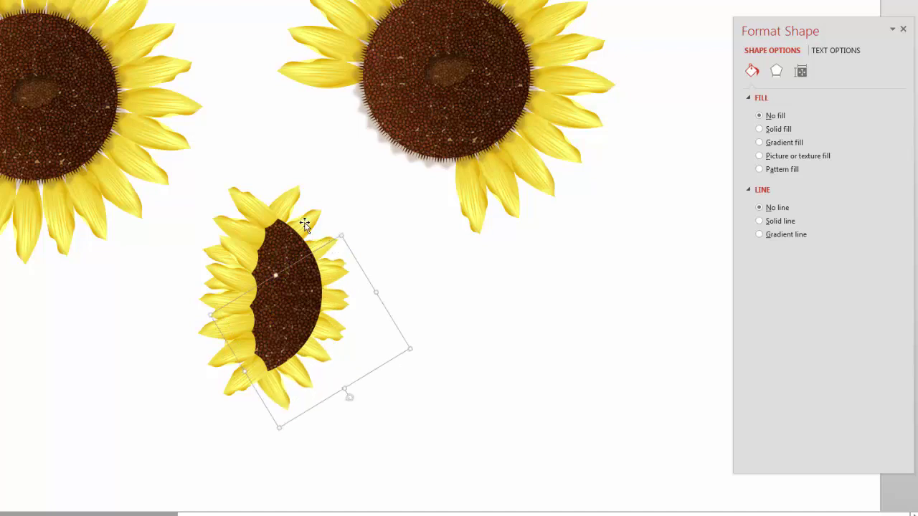
left_click(484, 366)
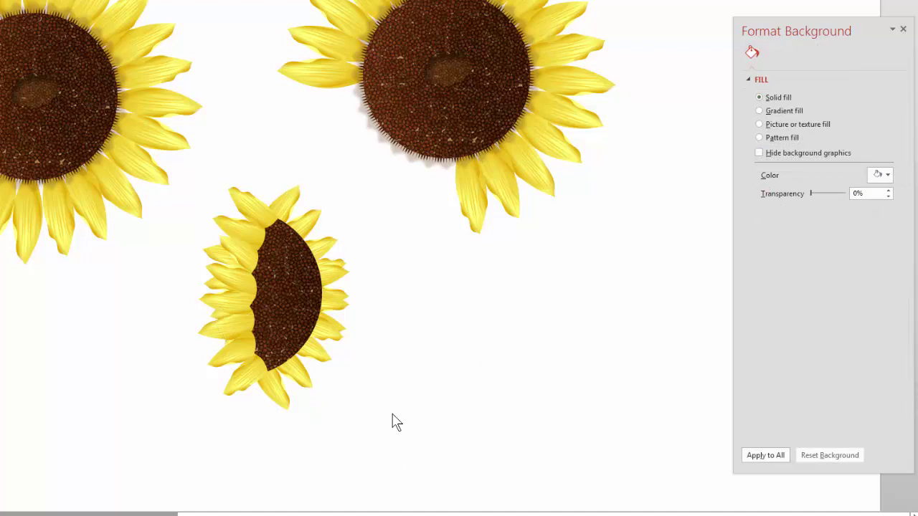
Narrow the seed piece slightly from its curved side and shift both right-pointing petal groups inward to match.
left_click(304, 286)
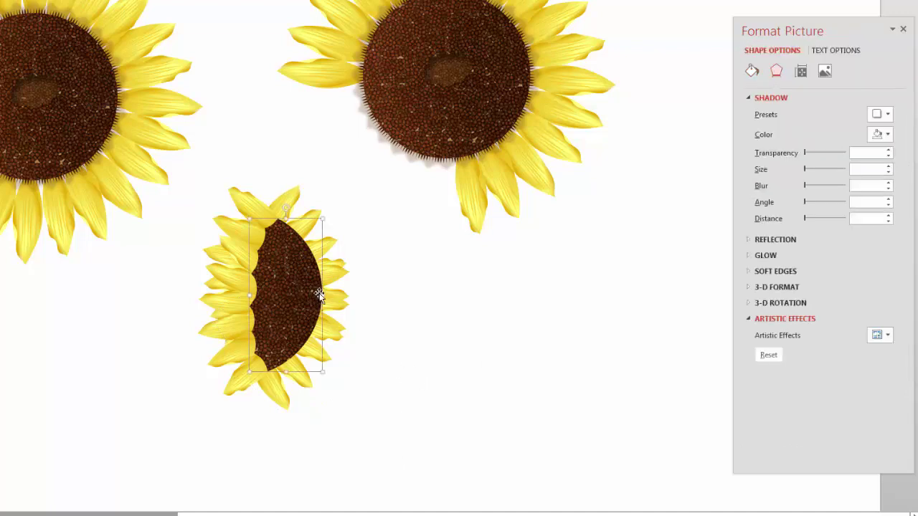
left_click_drag(323, 295, 313, 295)
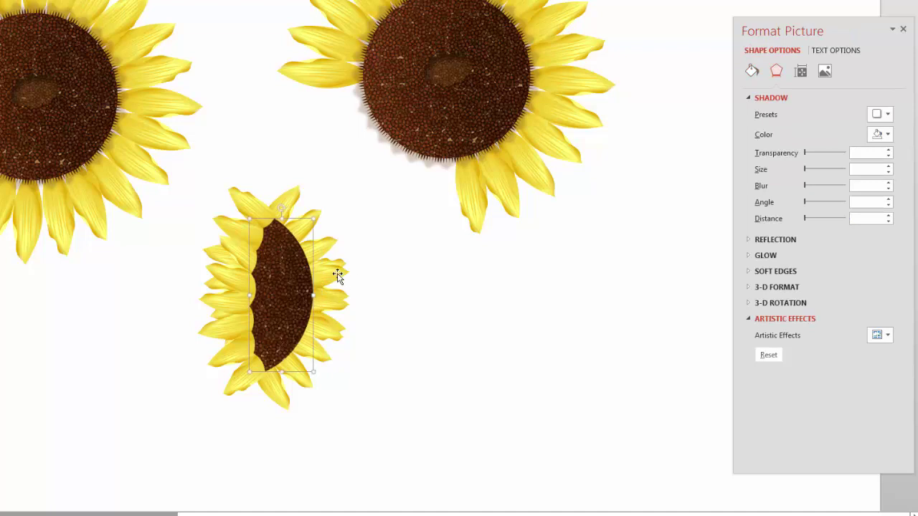
left_click(332, 273)
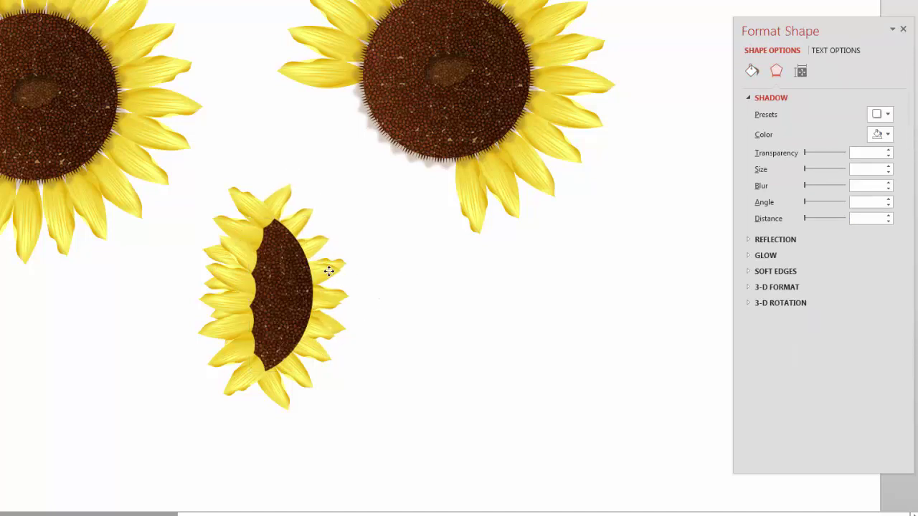
mouse_move(271, 399)
left_mouse_down()
mouse_move(270, 389)
mouse_move(267, 398)
left_mouse_up()
left_click(267, 398)
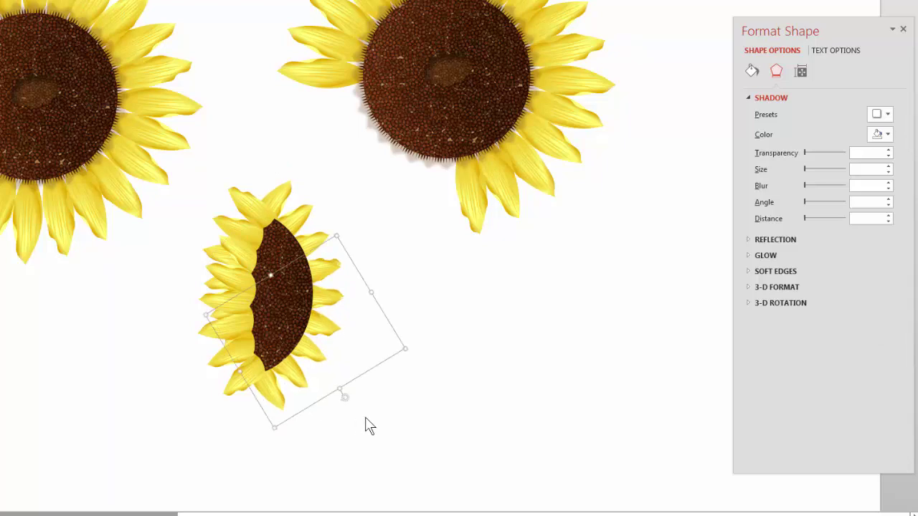
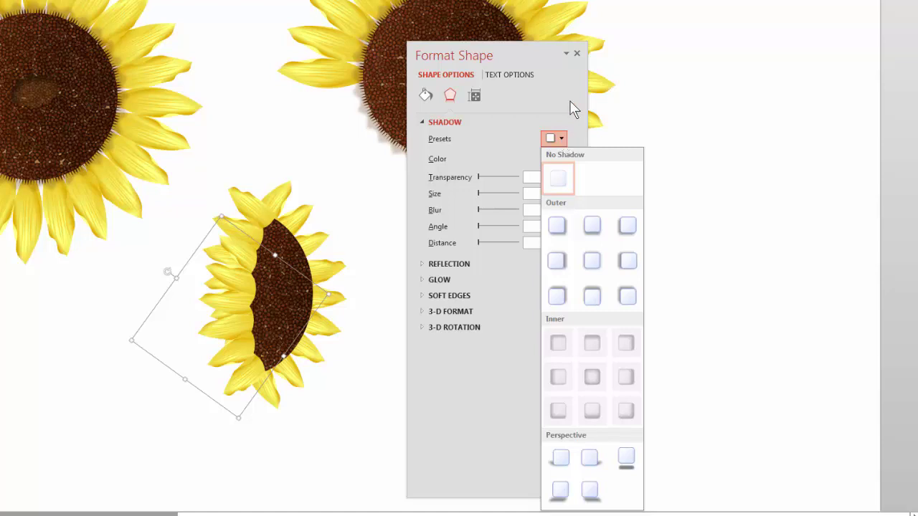
Apply a left-offset outer shadow to the left-pointing petal group, coloured light brown with 21% transparency.
left_click(626, 271)
left_click(561, 159)
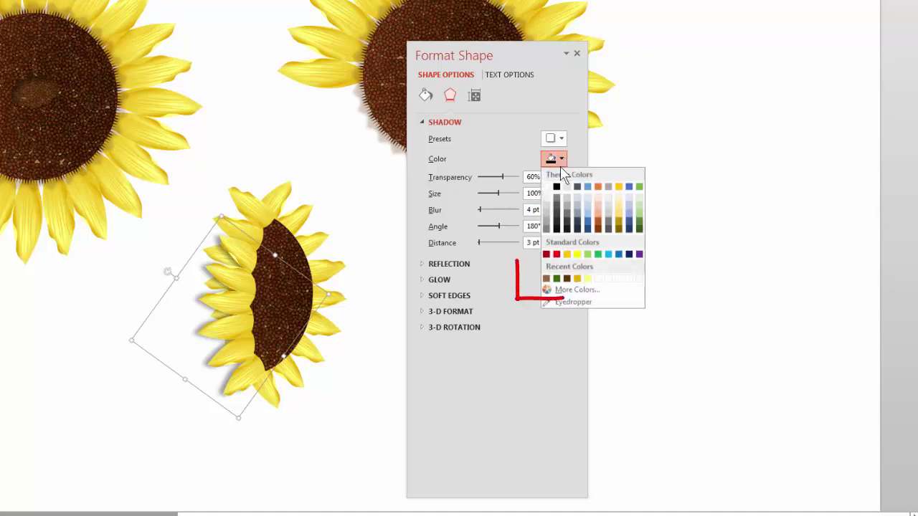
left_click(550, 277)
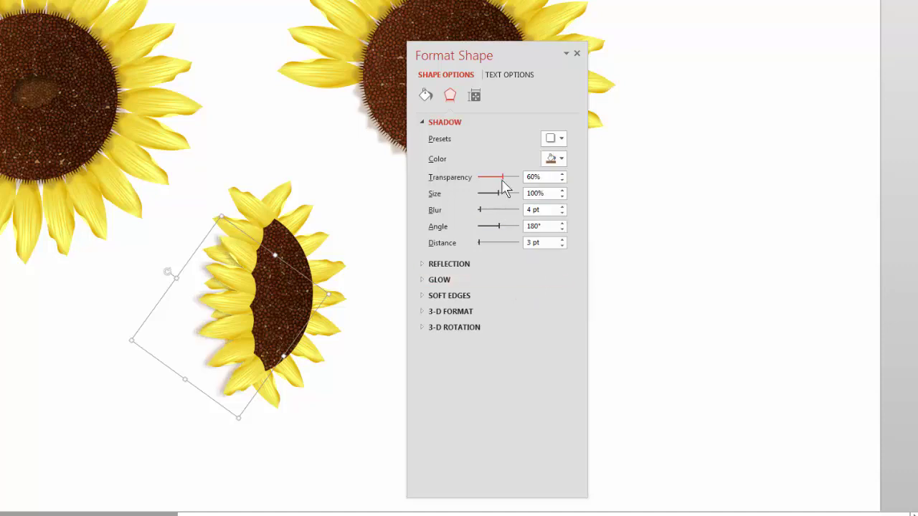
left_click_drag(502, 179, 485, 179)
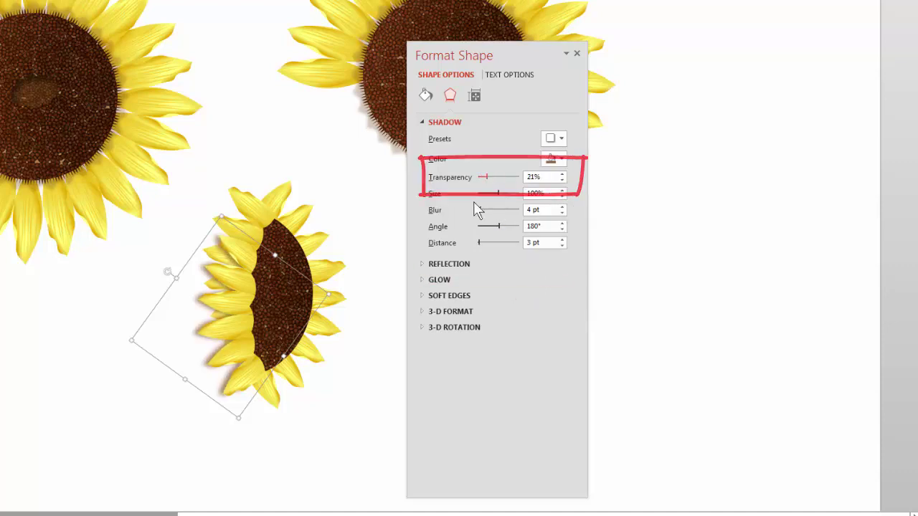
Set the petal group's shadow size to 72% and its distance to 6 pt.
left_click(562, 196)
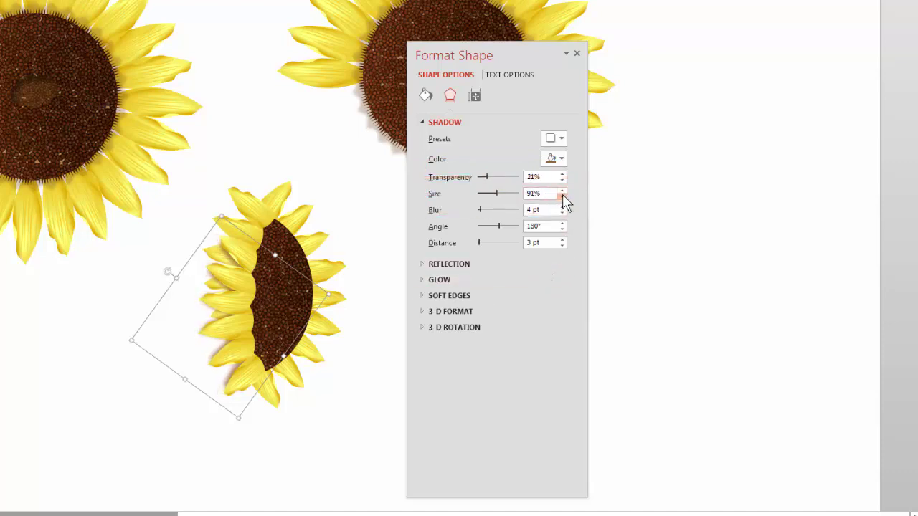
left_click(563, 196)
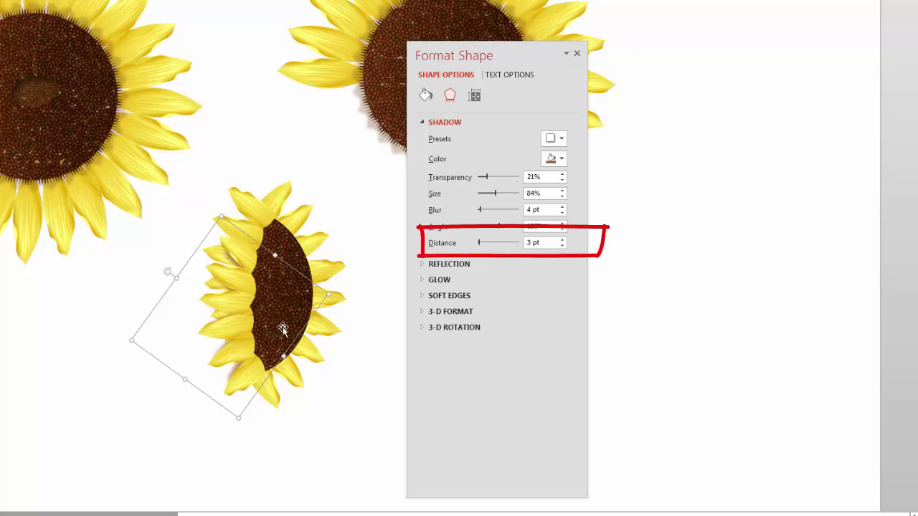
left_click(562, 240)
left_click(563, 239)
left_click(563, 240)
left_click(563, 197)
left_click(563, 197)
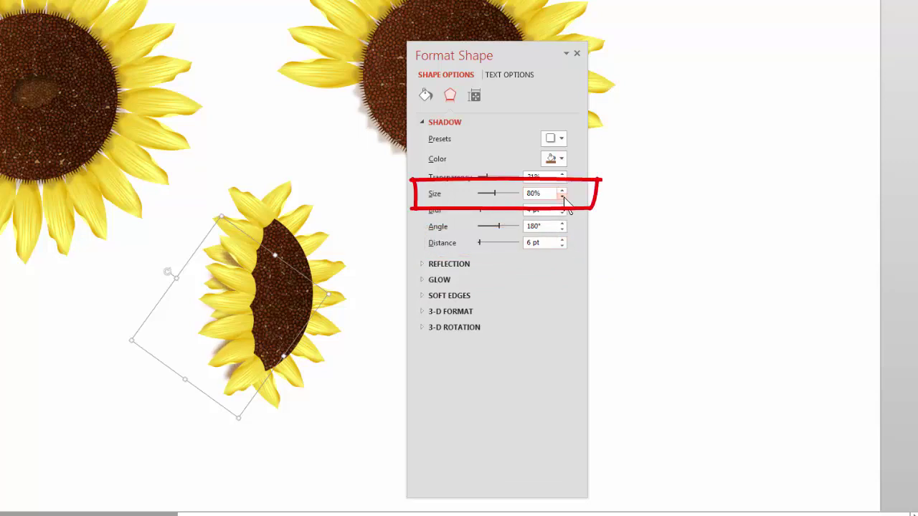
left_click(563, 198)
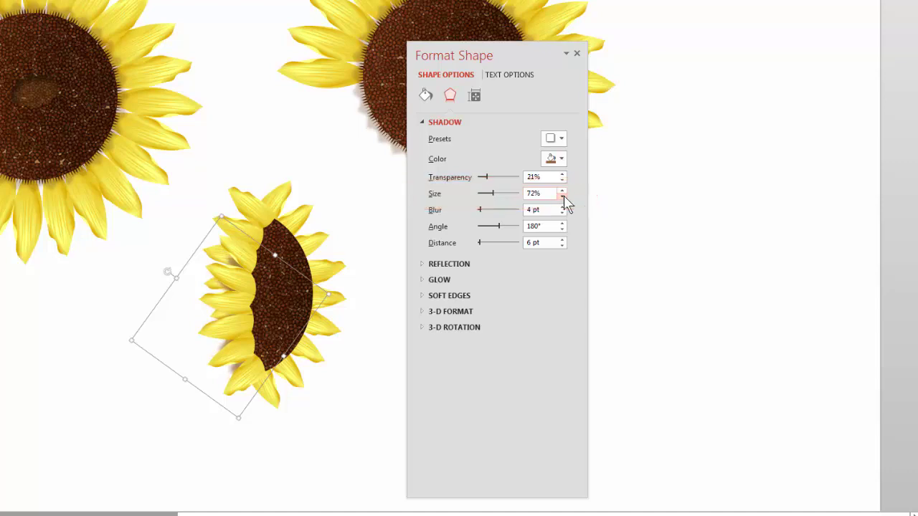
left_click(291, 450)
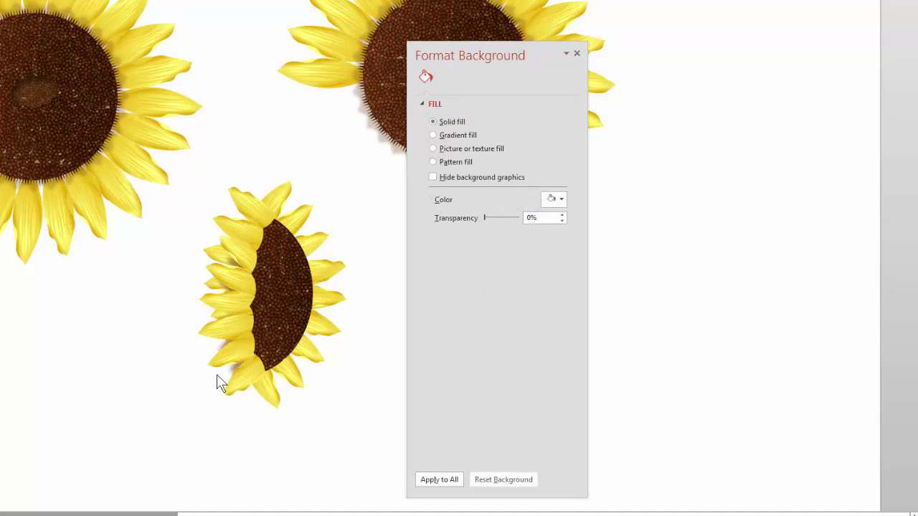
Set the shadow angle of the same left-pointing petal group to 240°.
left_click(226, 268)
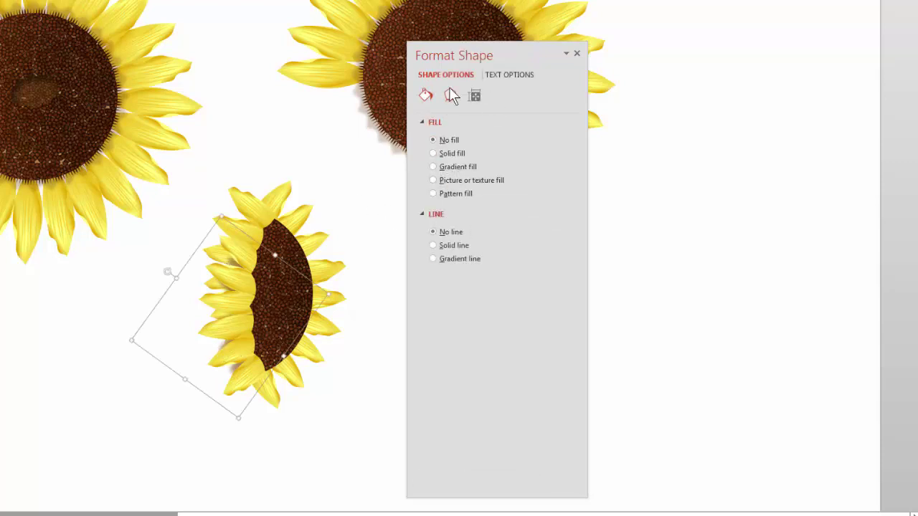
left_click(450, 96)
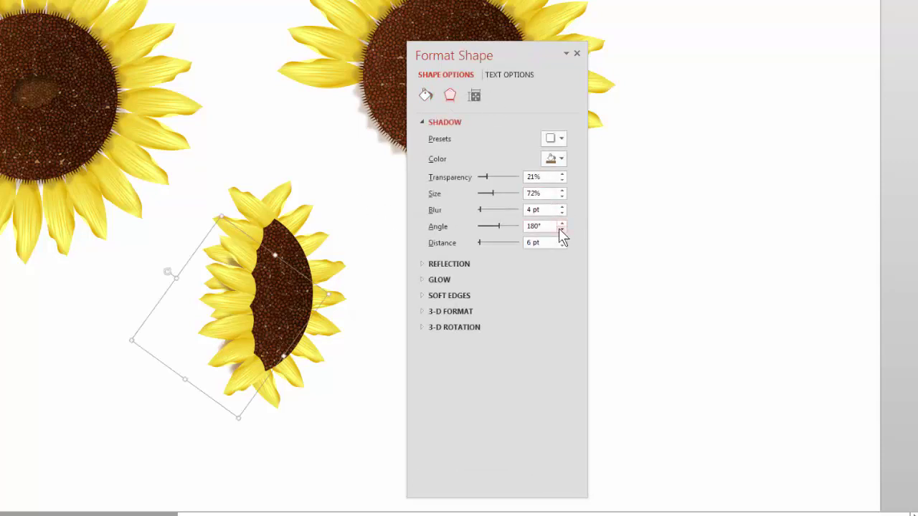
left_click(562, 223)
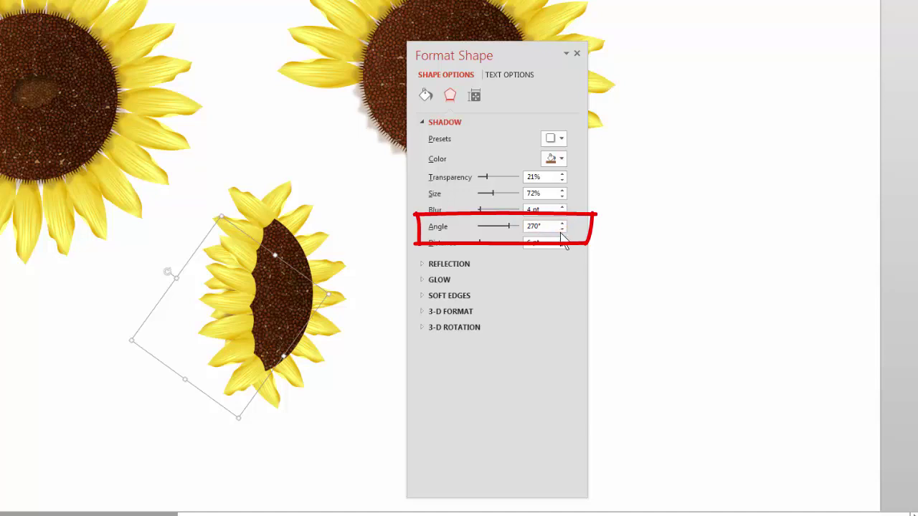
left_click(562, 229)
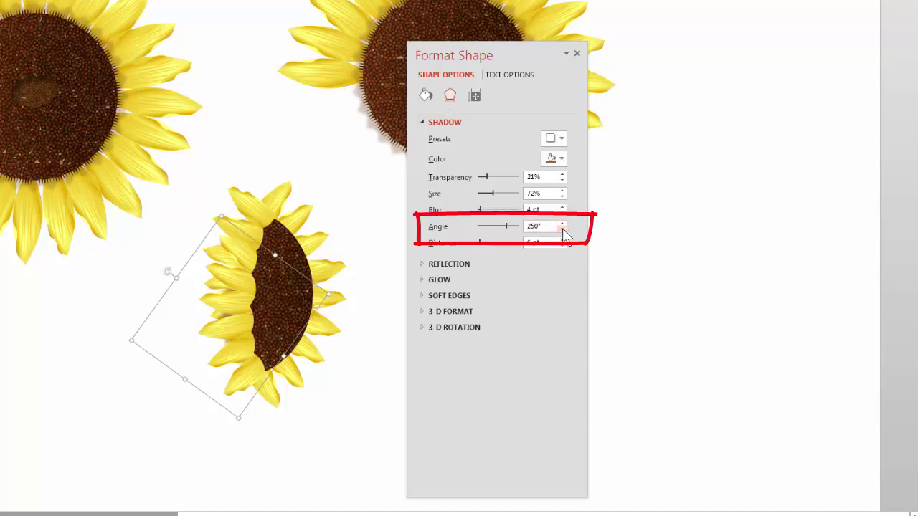
left_click(562, 229)
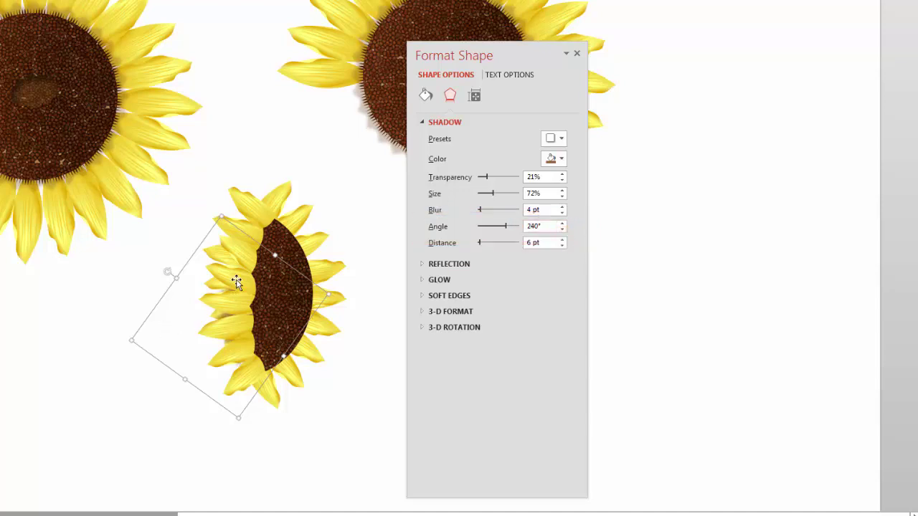
Give the scalloped seed piece an inner shadow along its scalloped side with 72% transparency.
left_click(294, 306)
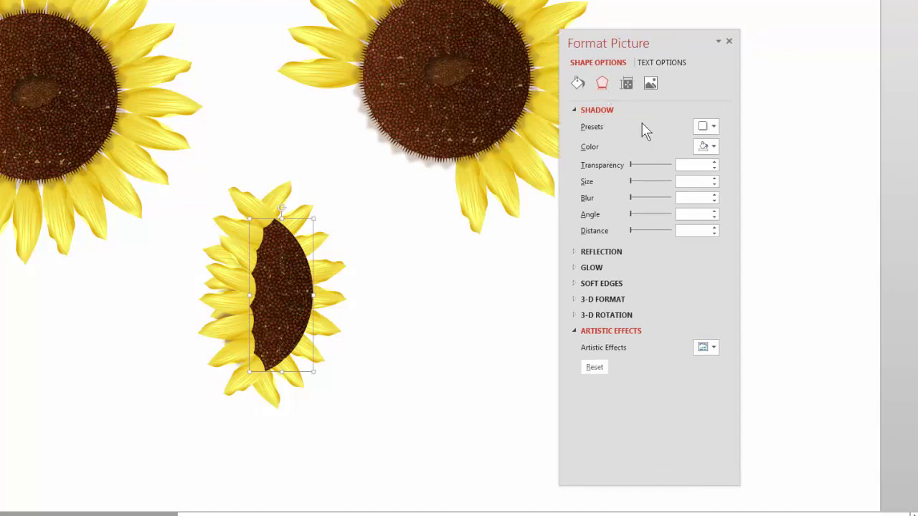
left_click(714, 127)
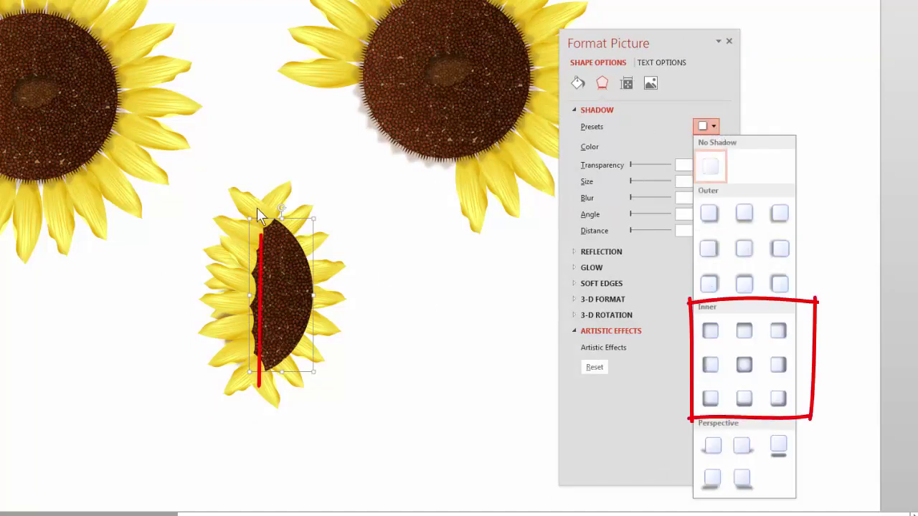
left_click(710, 367)
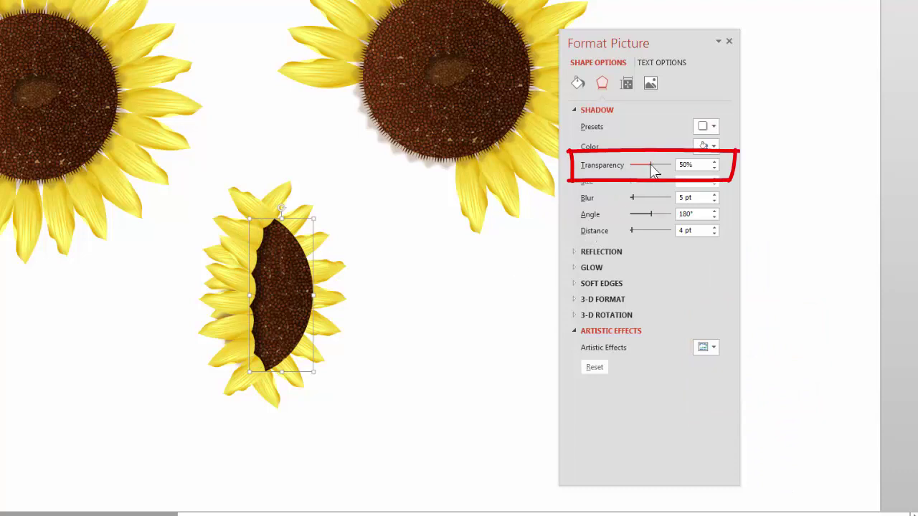
left_click_drag(652, 169, 663, 171)
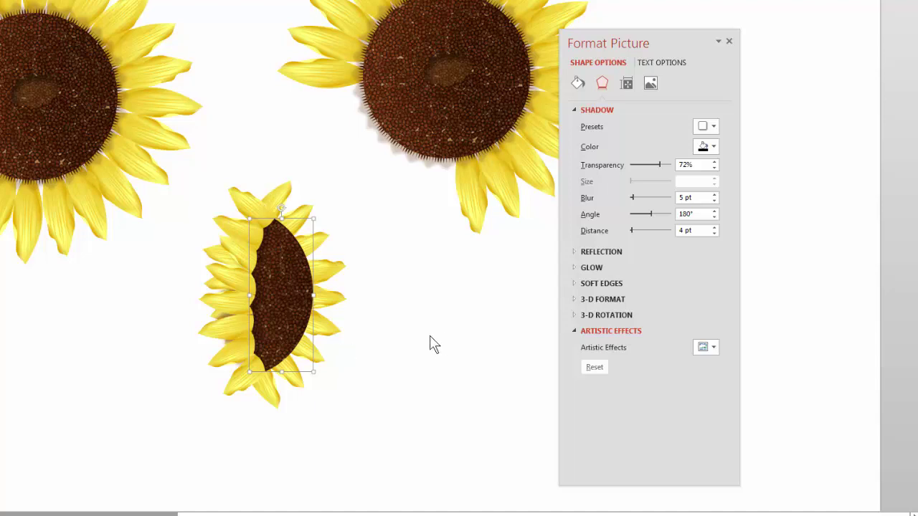
Copy the small lighter centre from the upper flower onto the side-view seed piece and rotate it nearly upright beside the curved edge.
left_click(452, 70)
left_click(451, 69)
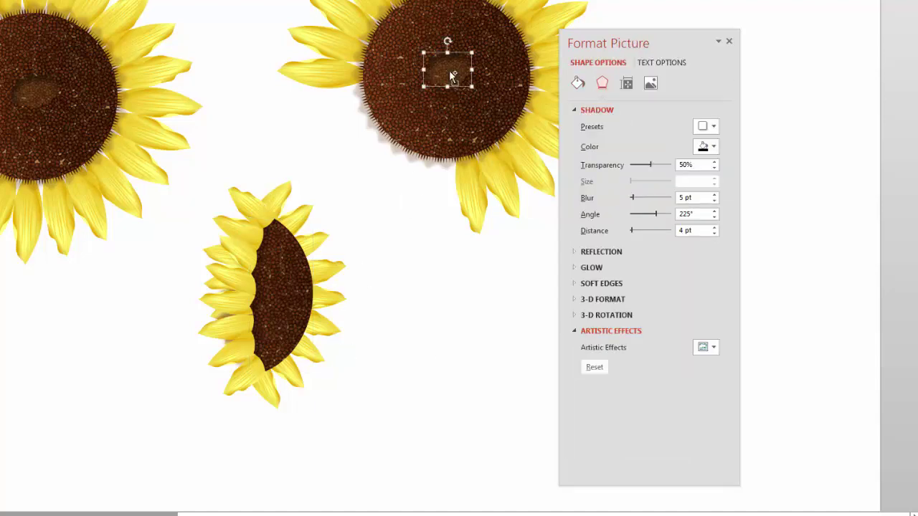
left_click_drag(452, 74, 302, 292)
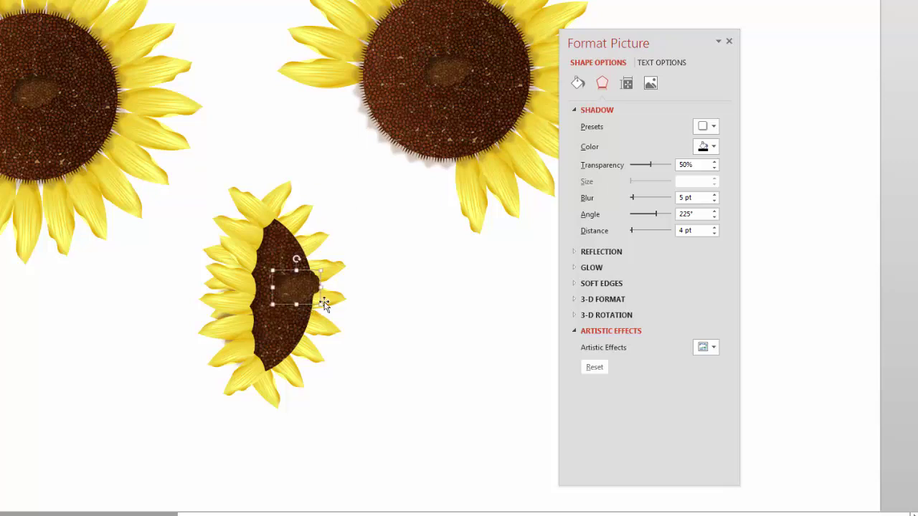
left_click_drag(298, 258, 285, 285)
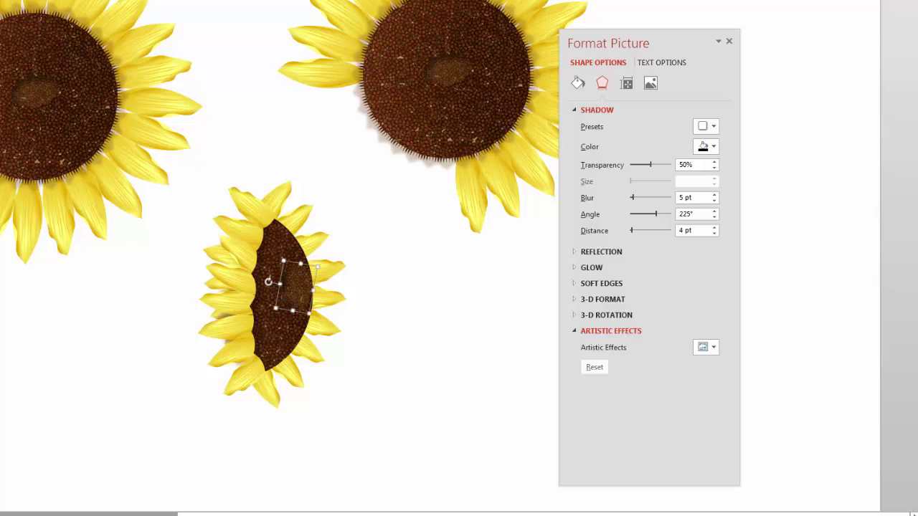
key("Escape")
left_click(294, 288)
key("Escape")
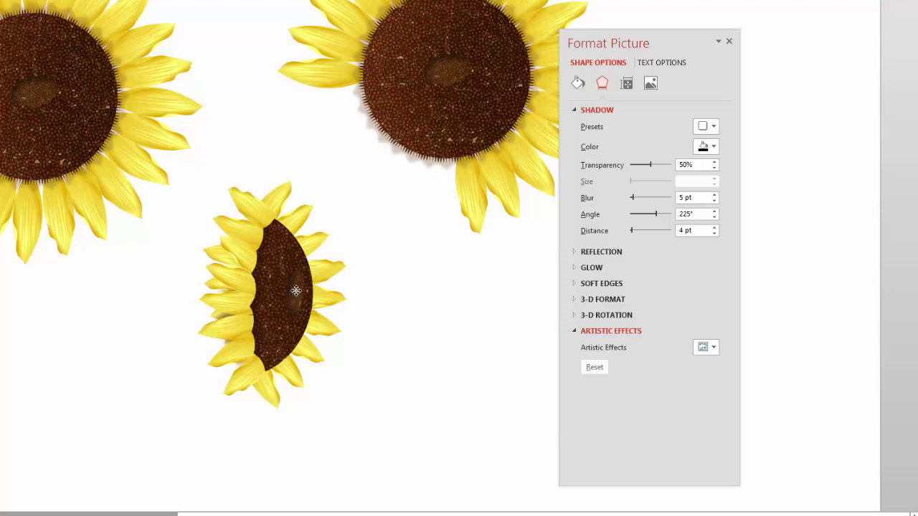
Brighten the small lighter centre on the side-view seed piece with the Brightness +20% Contrast -20% correction.
left_click(302, 291)
key("Escape")
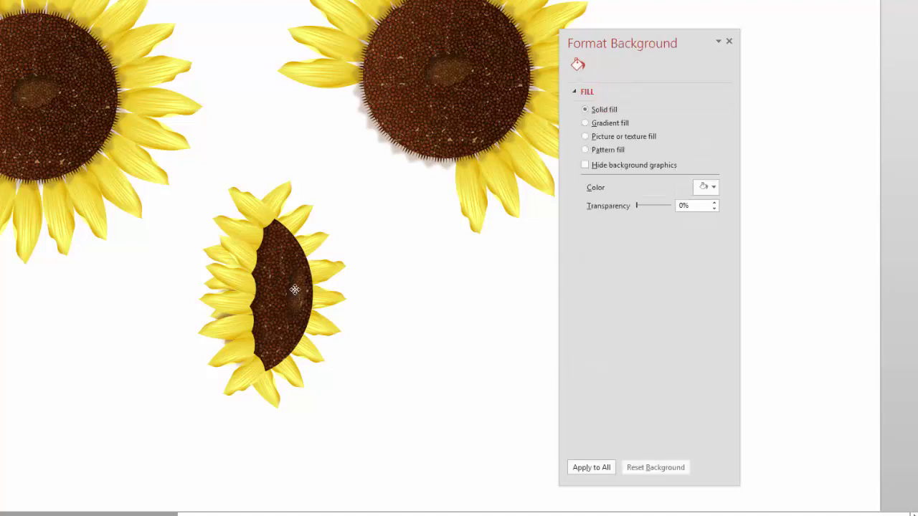
left_click(295, 290)
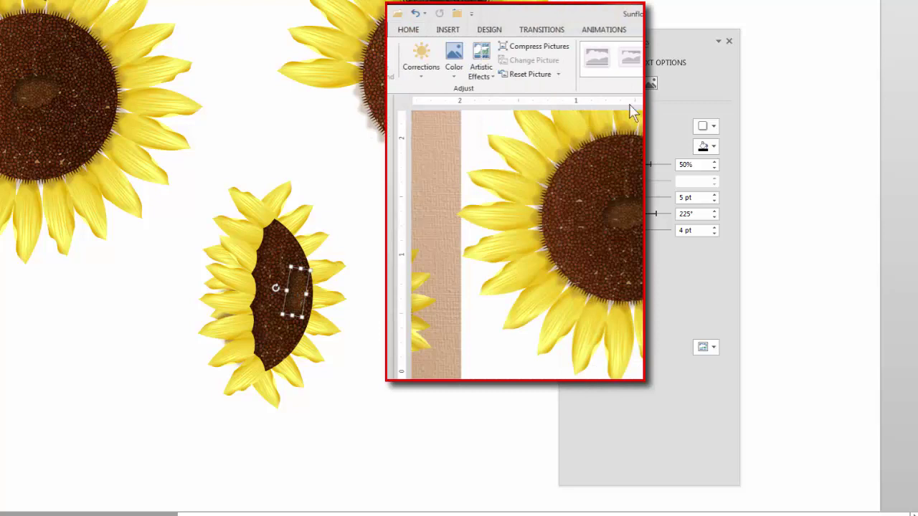
left_click(420, 65)
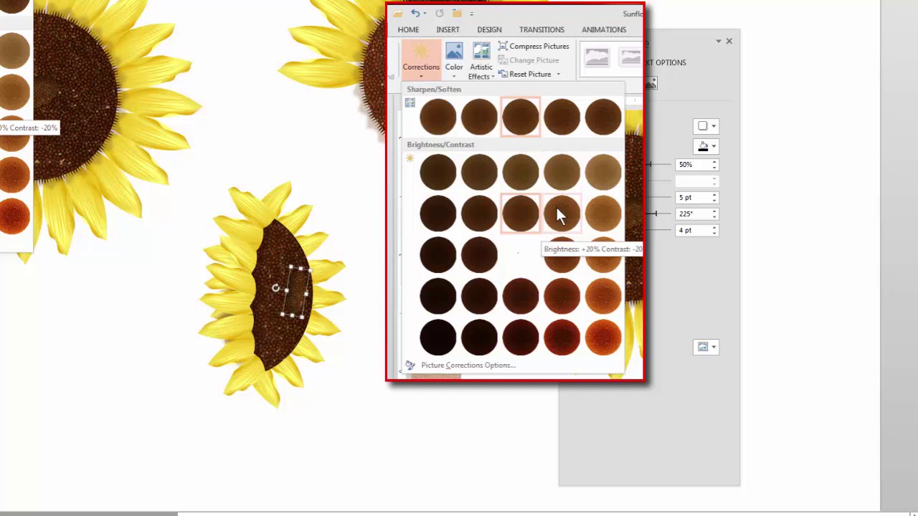
key("Escape")
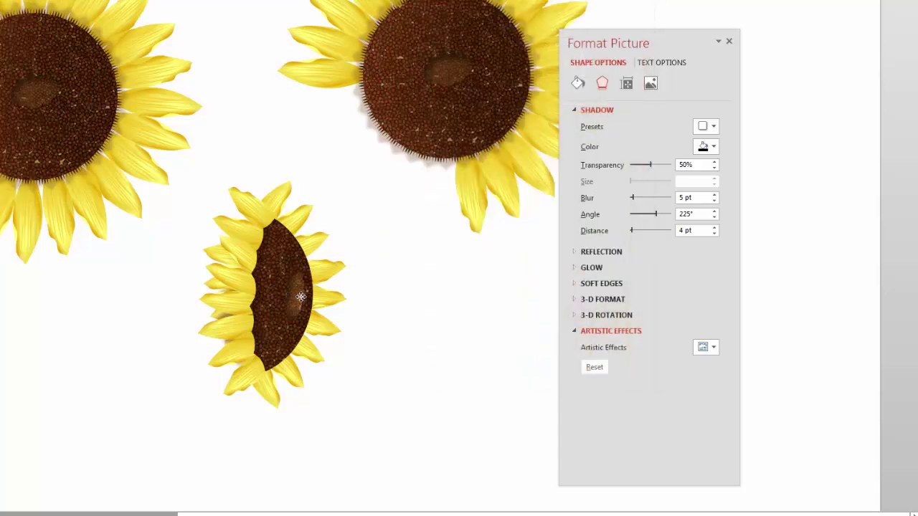
left_click(304, 296)
left_click(338, 395)
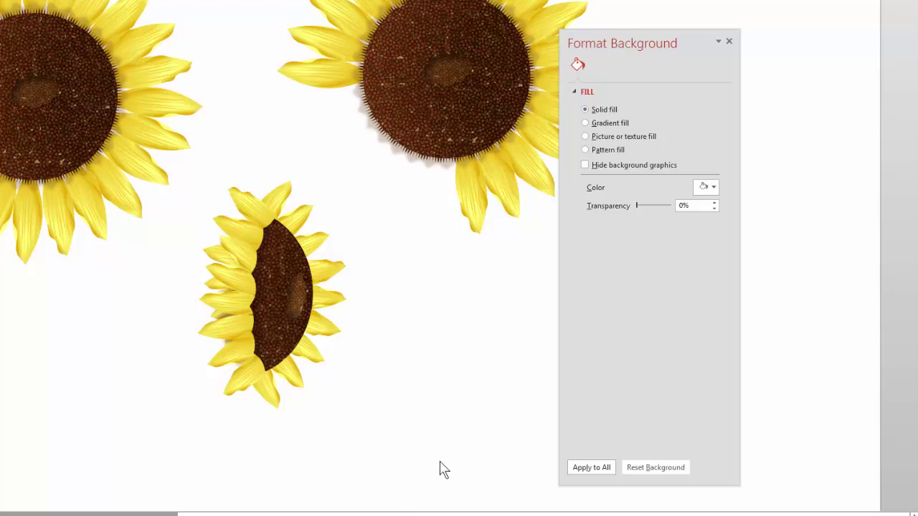
Group all parts of the side-view sunflower and move the group below the left full flower.
left_click_drag(437, 471, 133, 196)
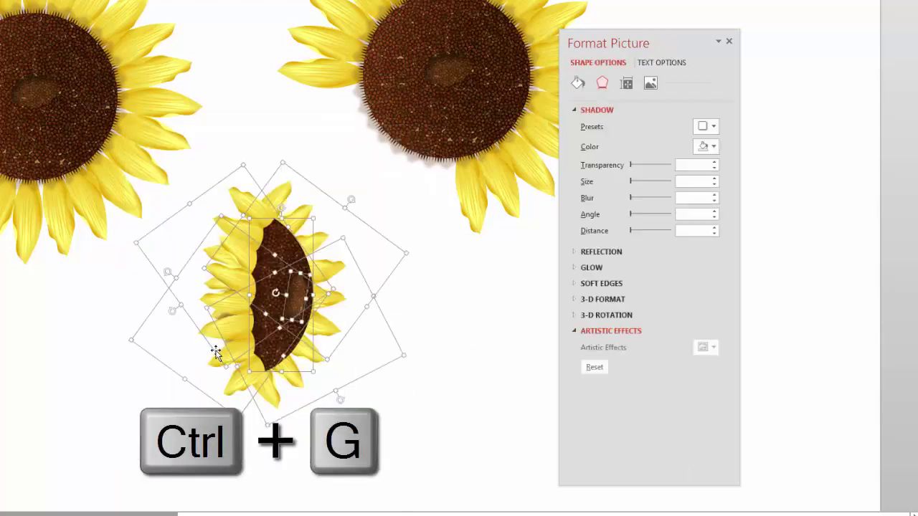
key("ctrl+g")
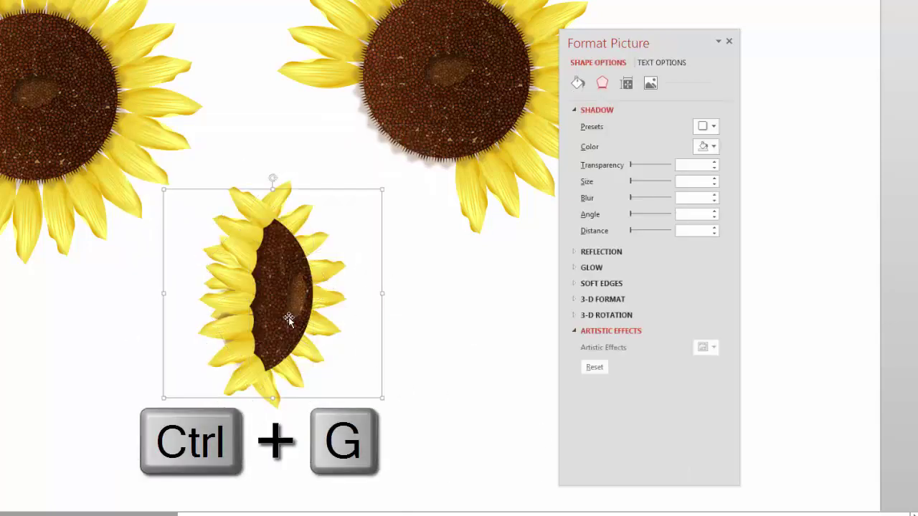
left_click_drag(295, 303, 115, 388)
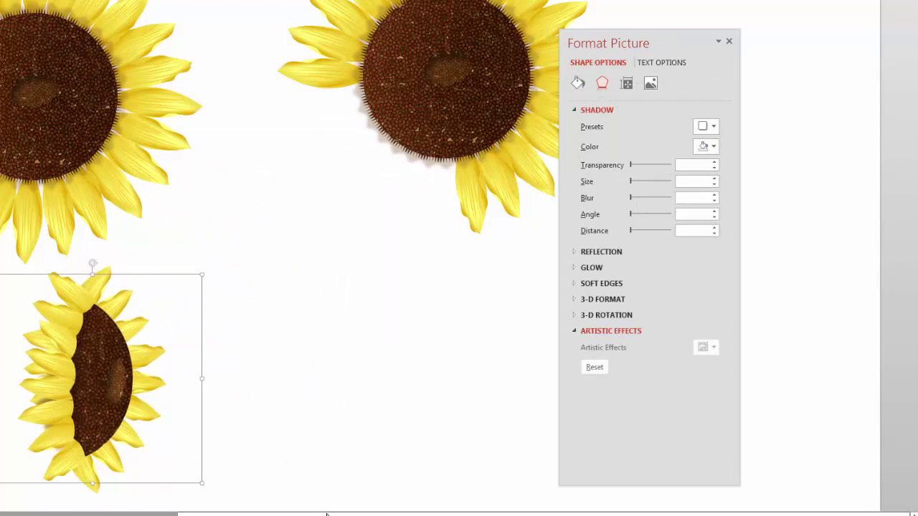
Place the right flower's lower petal group below it, pointing upward, and duplicate it to form separate back and front petal rows.
left_click_drag(482, 213, 349, 373)
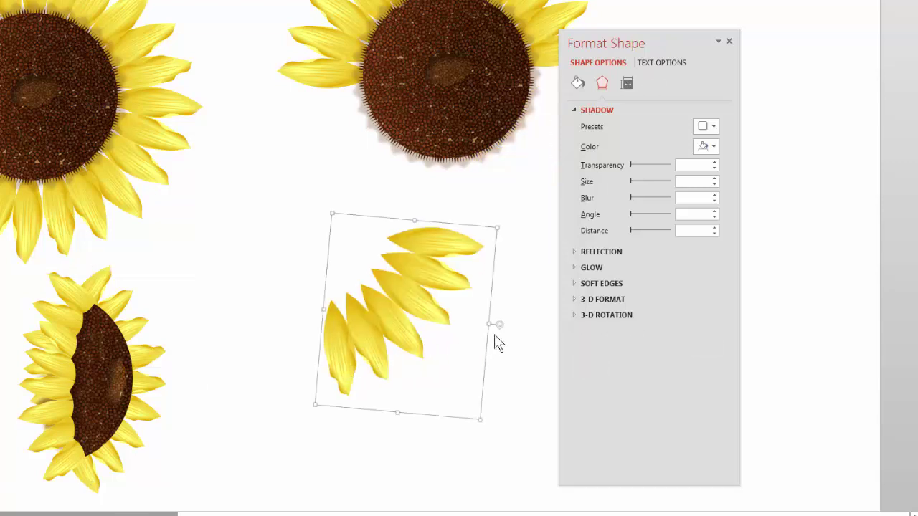
left_click_drag(499, 323, 303, 311)
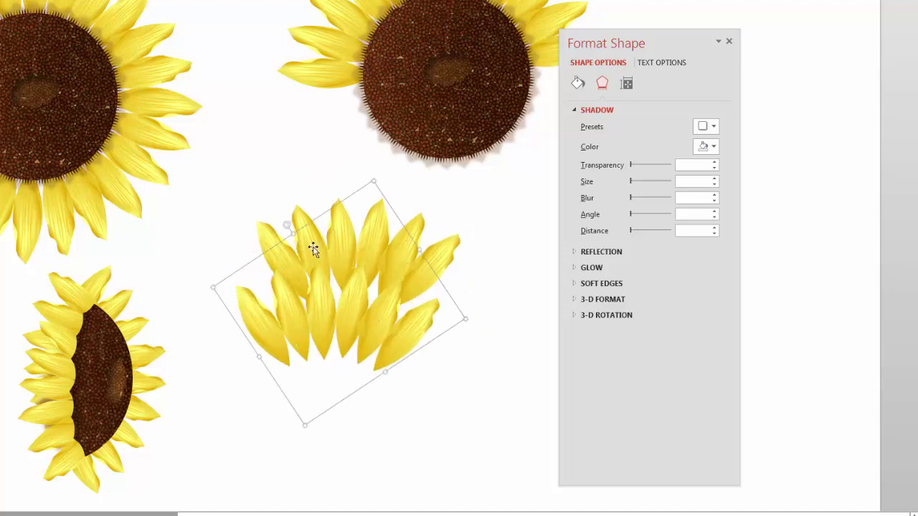
left_click_drag(354, 336, 365, 380)
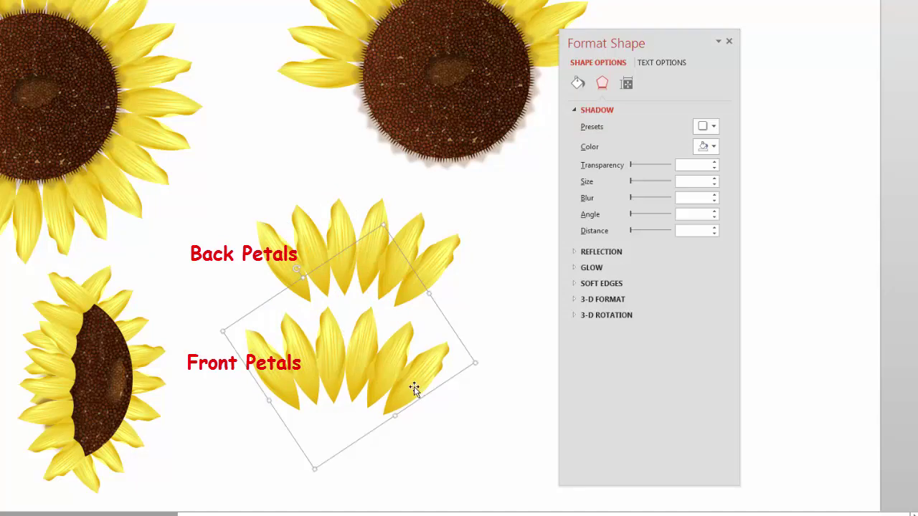
Reverse the gradient of the leftmost front petal so it is darker at the top, with the light stop at 55%.
left_click(247, 331)
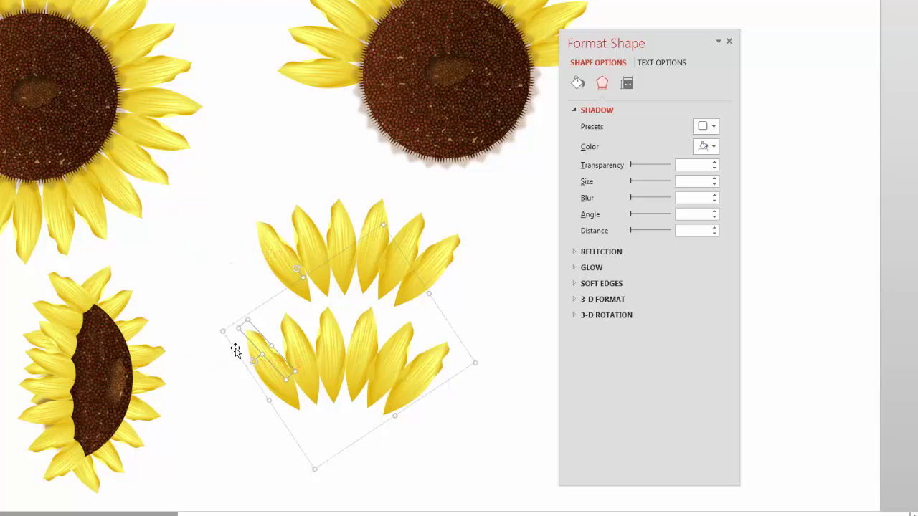
left_click(297, 411)
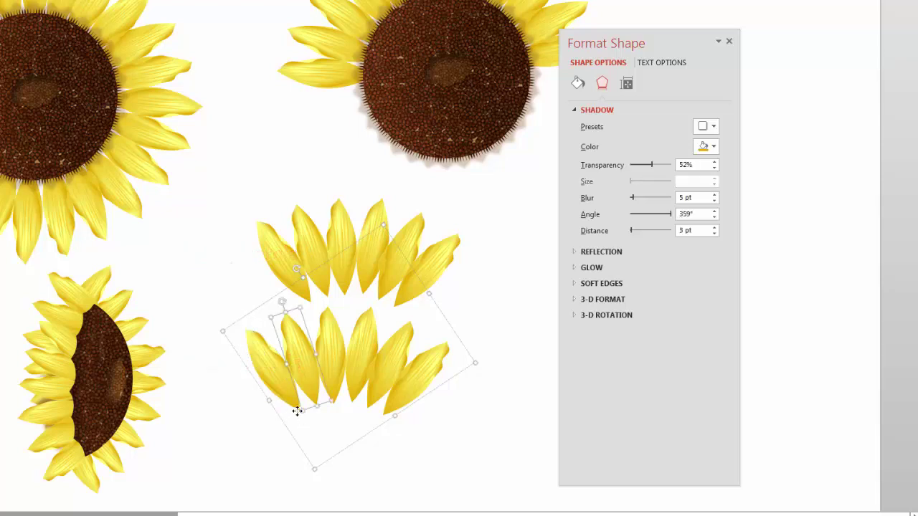
left_click(289, 405)
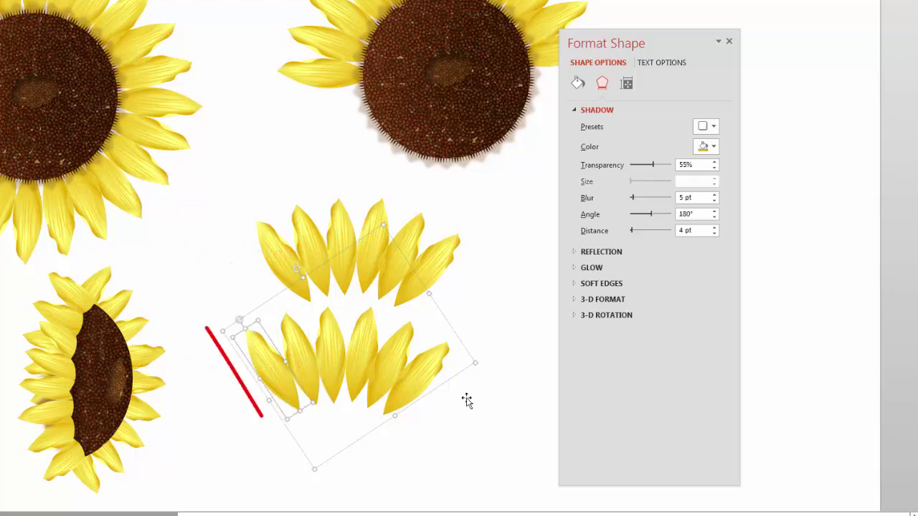
left_click(581, 85)
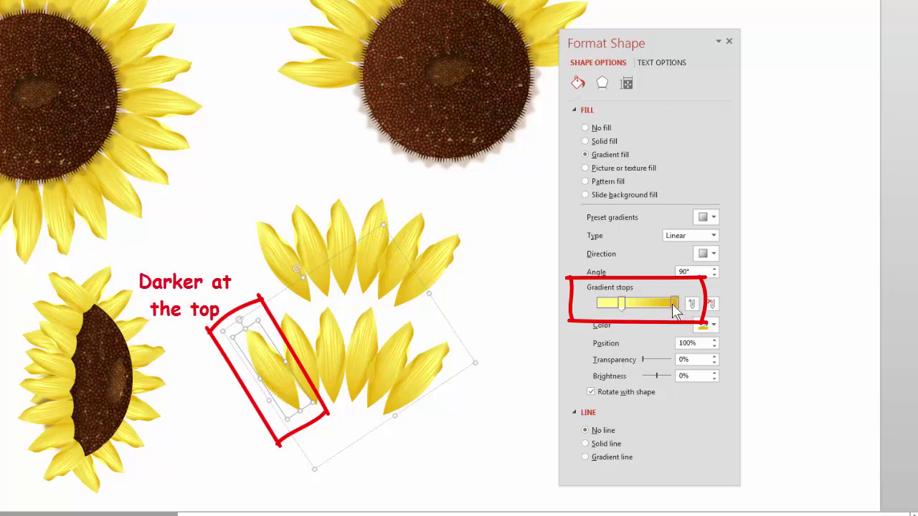
mouse_move(677, 305)
left_mouse_down()
mouse_move(598, 304)
mouse_move(673, 307)
mouse_move(646, 310)
left_mouse_up()
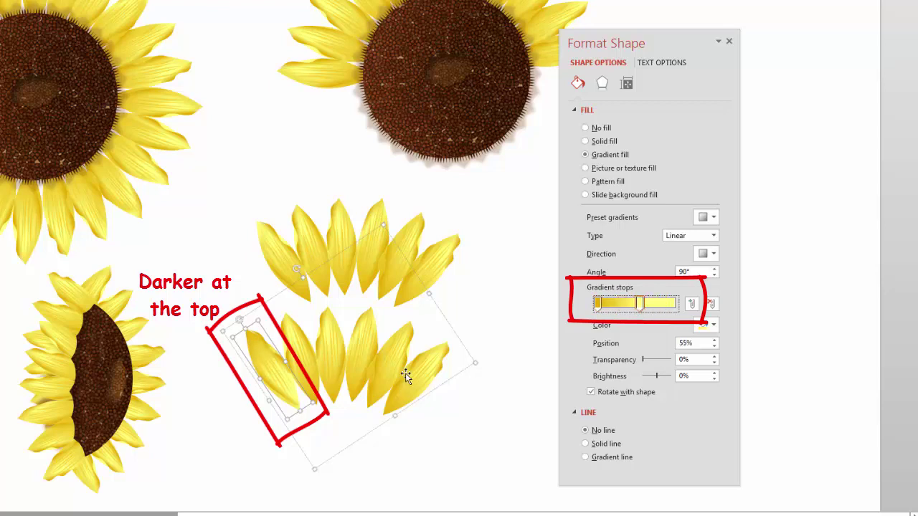
Reverse the gradients of the second and third front petals to be darker at the top, with their light stops at 66%.
left_click(314, 403)
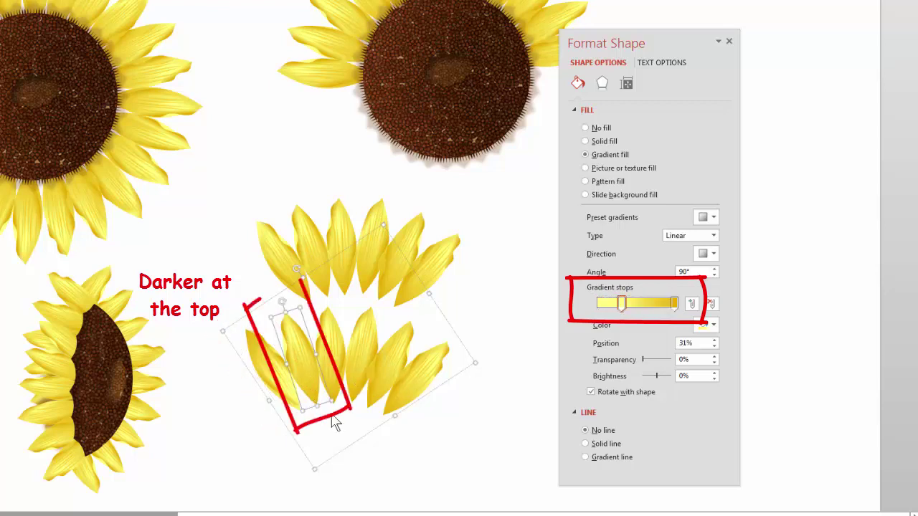
mouse_move(674, 304)
left_mouse_down()
mouse_move(597, 304)
mouse_move(662, 310)
mouse_move(645, 308)
left_mouse_up()
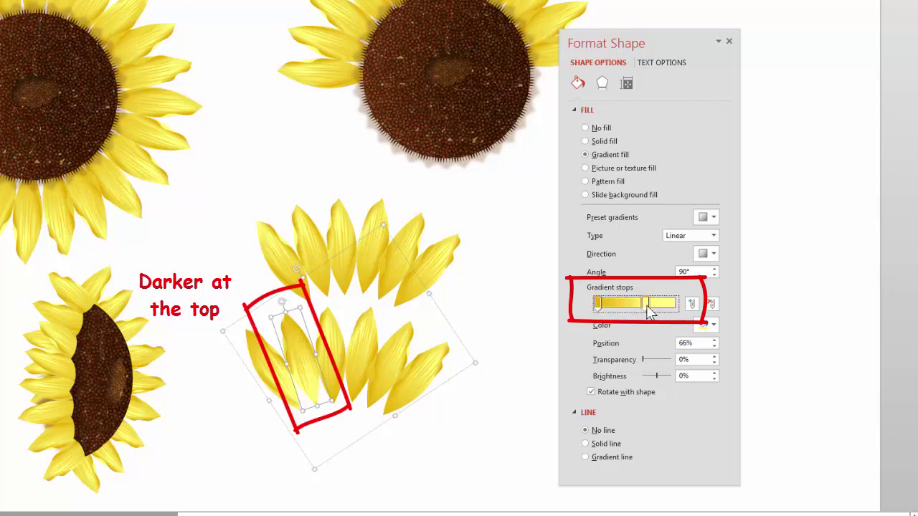
left_click(337, 404)
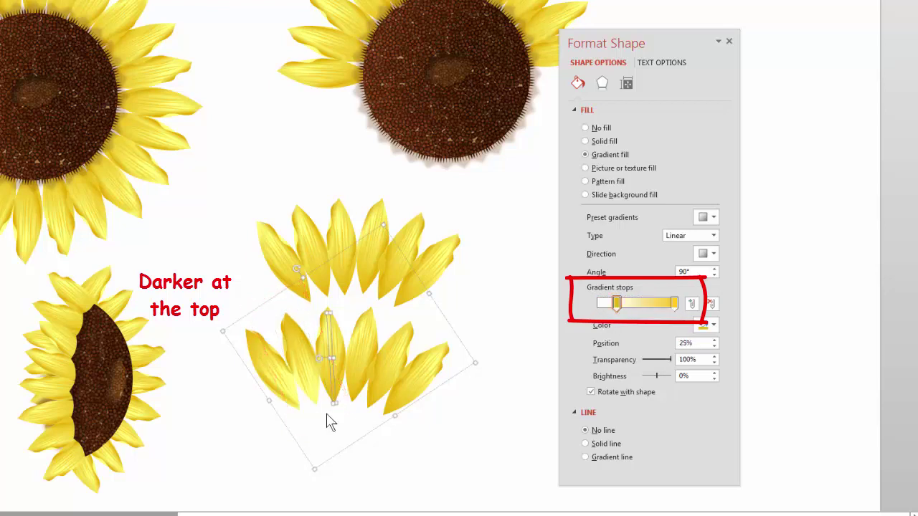
left_click(321, 319)
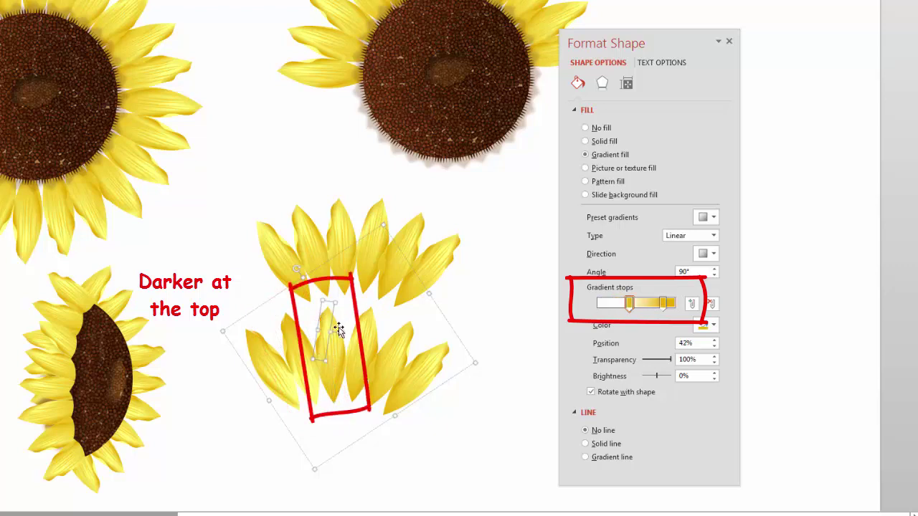
left_click(342, 324)
left_click_drag(675, 305, 648, 309)
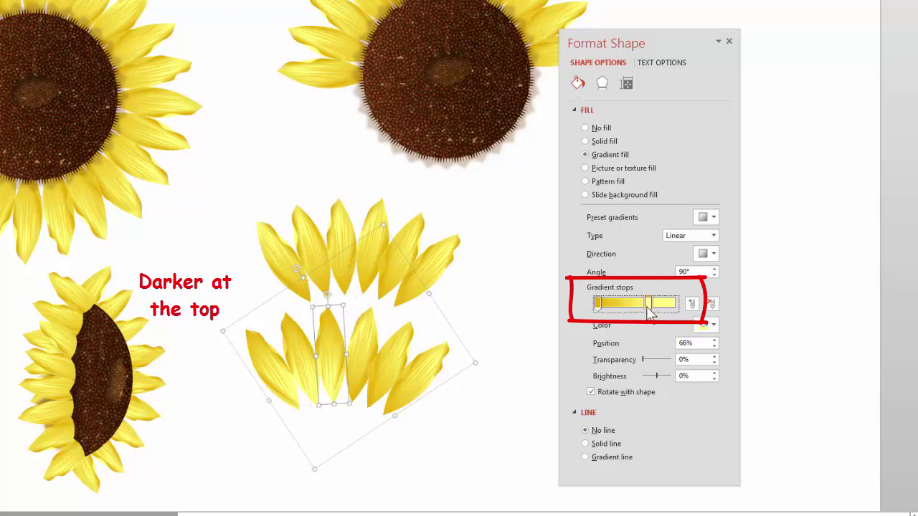
Make the last three front petals darker at the top, with the light gradient stop at 52% on the fourth and 72% on the sixth.
left_click(354, 402)
mouse_move(671, 304)
left_mouse_down()
mouse_move(597, 304)
mouse_move(669, 305)
mouse_move(649, 308)
mouse_move(659, 308)
left_mouse_up()
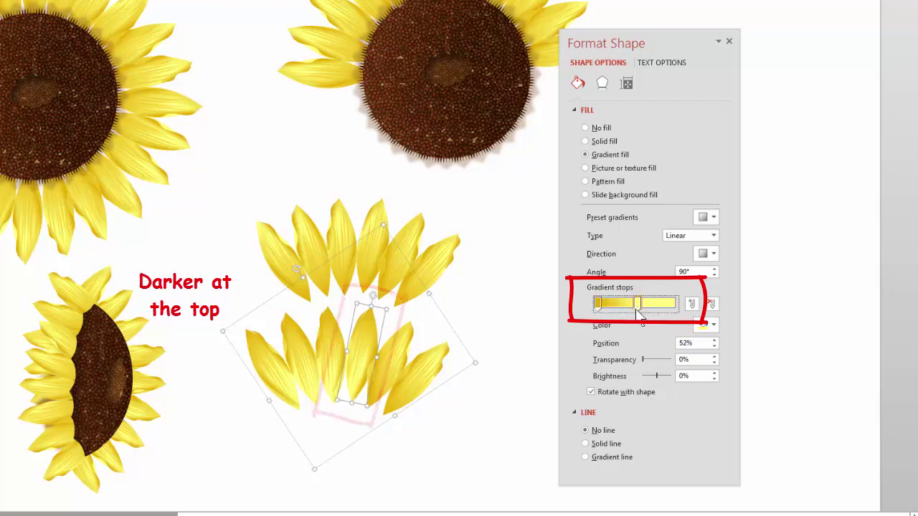
left_click(411, 321)
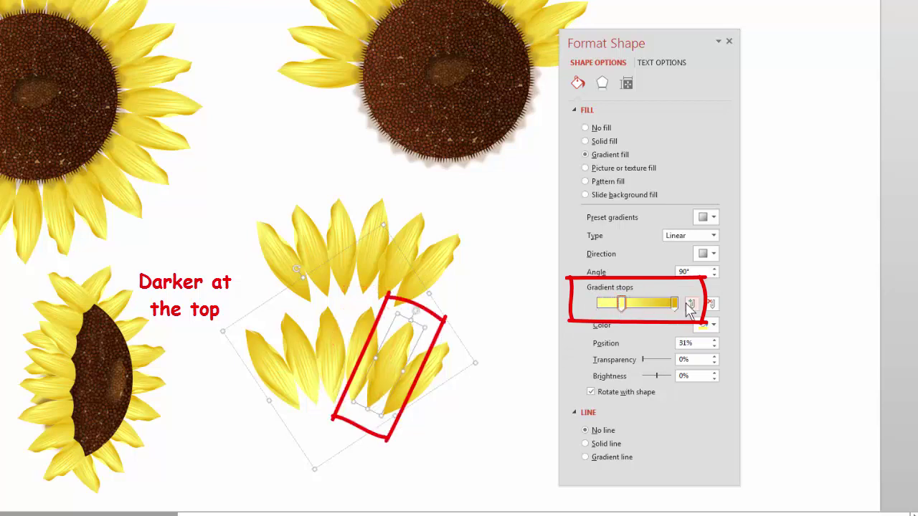
left_click_drag(674, 303, 652, 305)
left_click(449, 340)
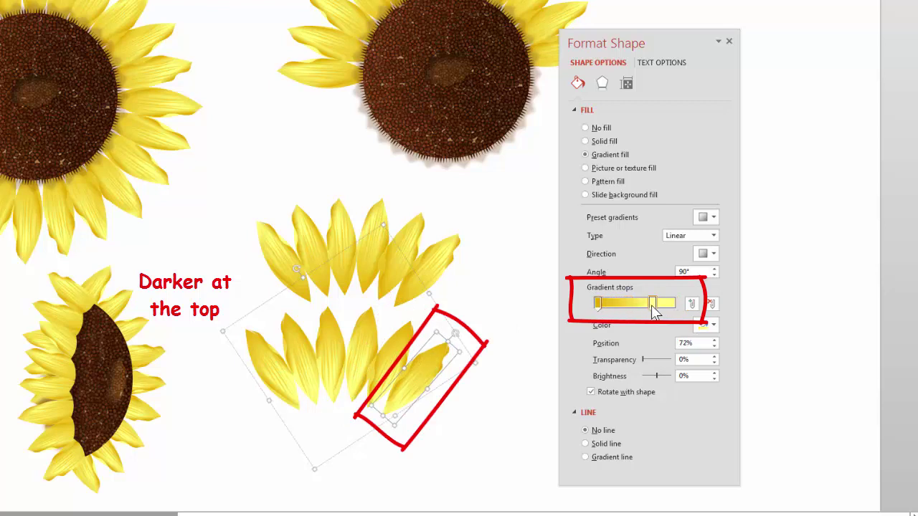
left_click(426, 461)
Duplicate the front petal group, flip the copy horizontally, and shift the unflipped group slightly left.
mouse_move(394, 375)
left_mouse_down()
mouse_move(373, 373)
mouse_move(418, 377)
mouse_move(418, 386)
mouse_move(406, 367)
left_mouse_up()
left_click(603, 1)
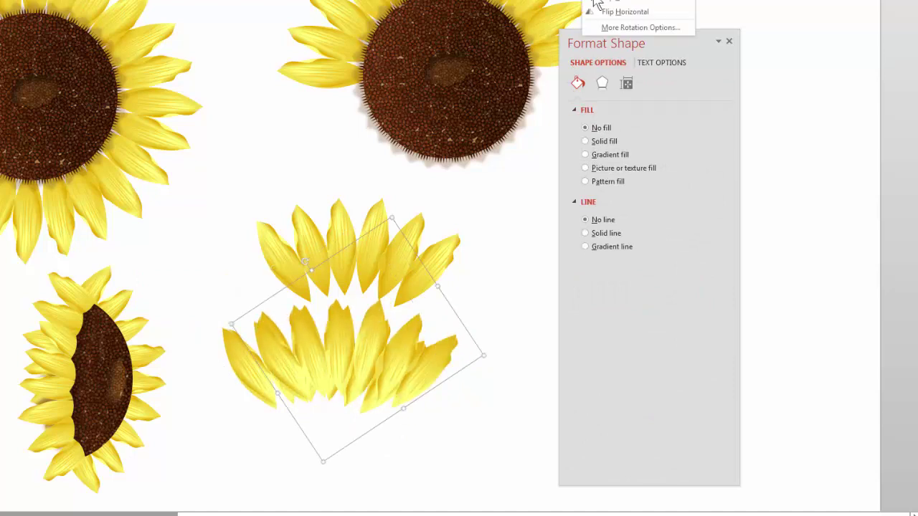
left_click(618, 15)
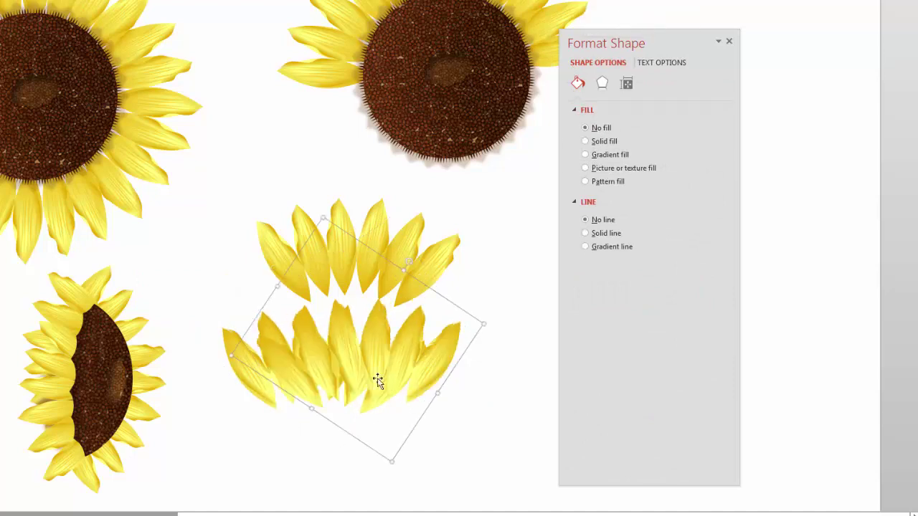
left_click_drag(340, 404, 317, 410)
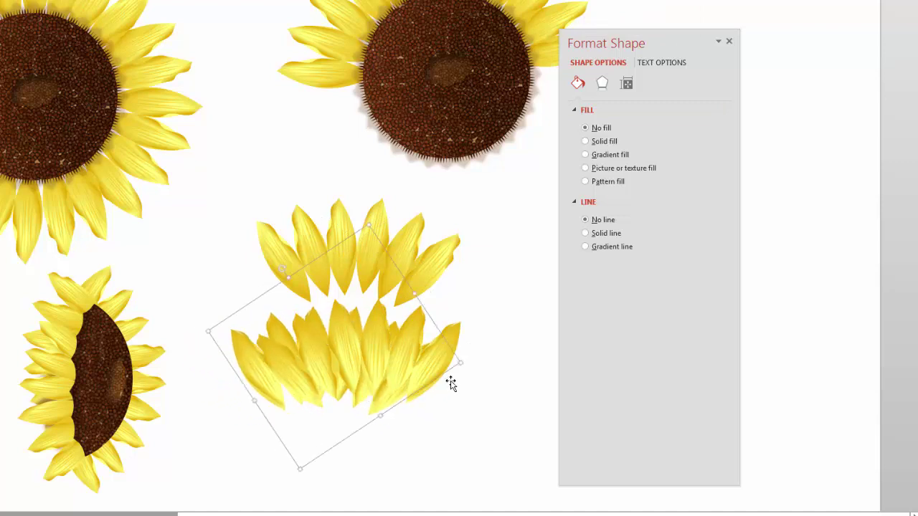
Rotate and reposition the flipped petal copy so its petals interleave evenly with the other front petals.
key("ctrl+z")
key("ctrl+z")
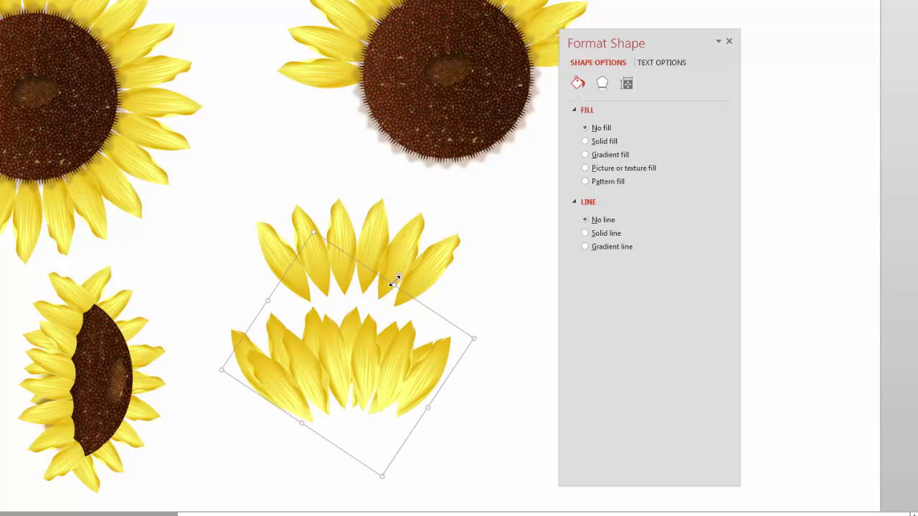
left_click_drag(397, 277, 410, 286)
left_click_drag(427, 379, 408, 382)
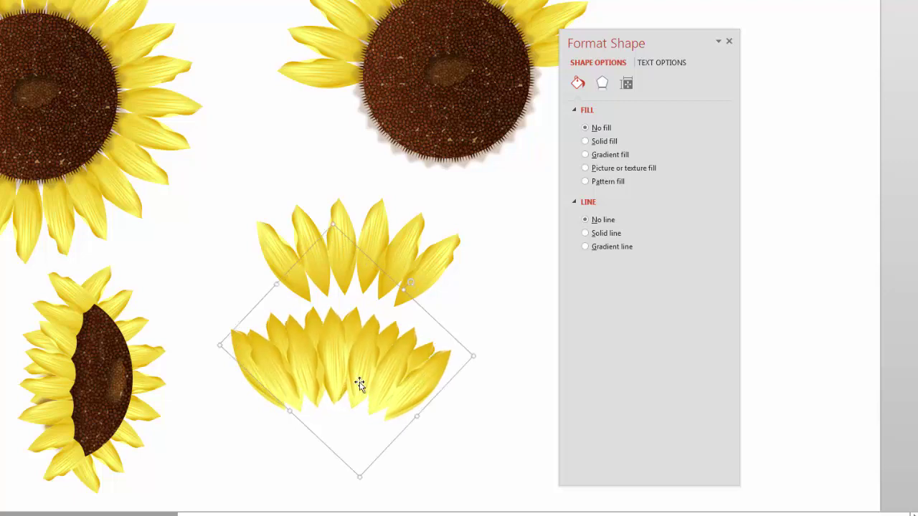
Give the flipped front petal group an outer shadow cast upward in the recently used brown.
left_click(602, 84)
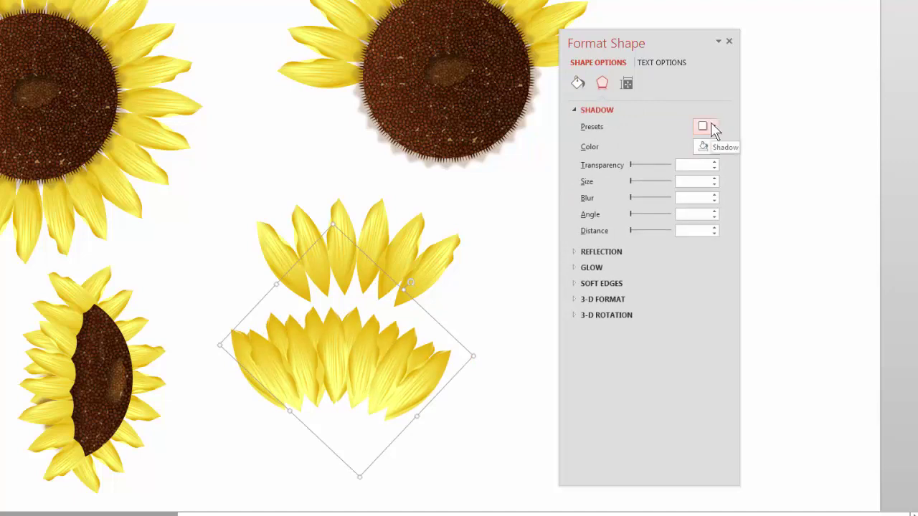
left_click(712, 127)
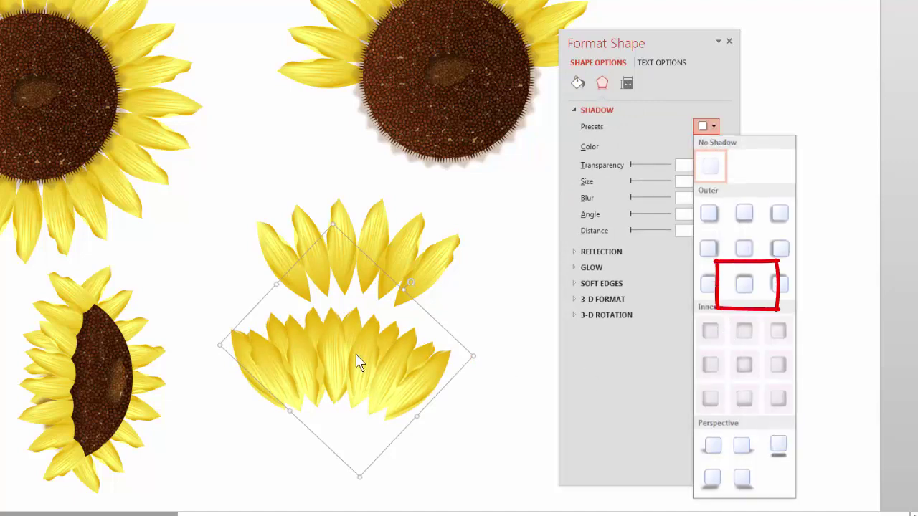
left_click(744, 284)
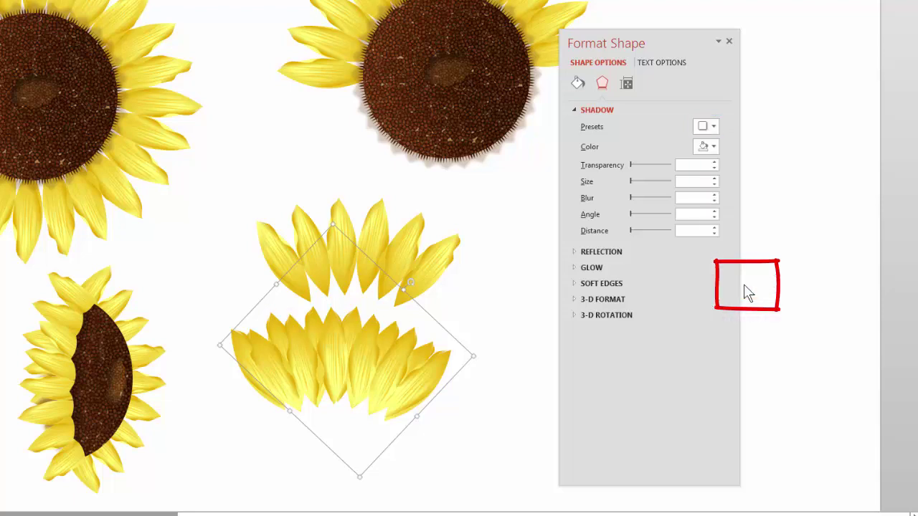
left_click(706, 146)
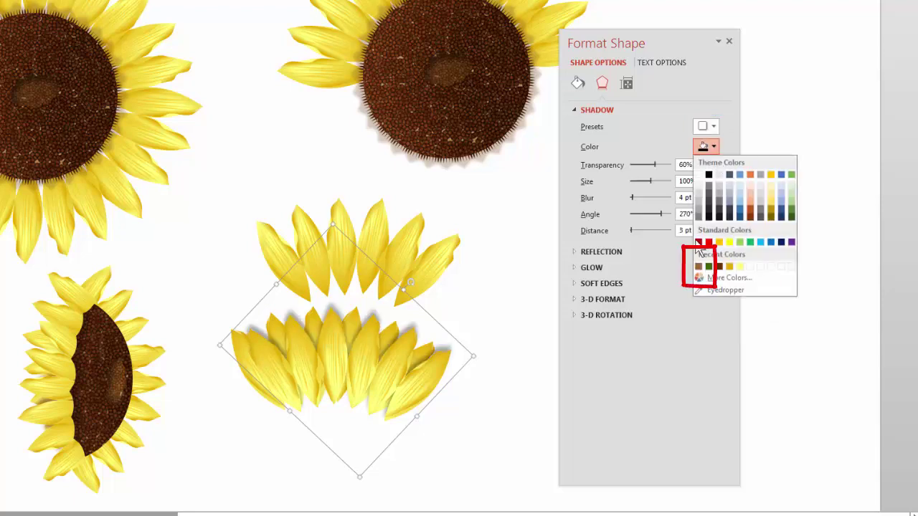
left_click(699, 267)
Set the flipped front petal group's shadow transparency to 19% and its size to 90%.
left_click_drag(655, 165, 636, 164)
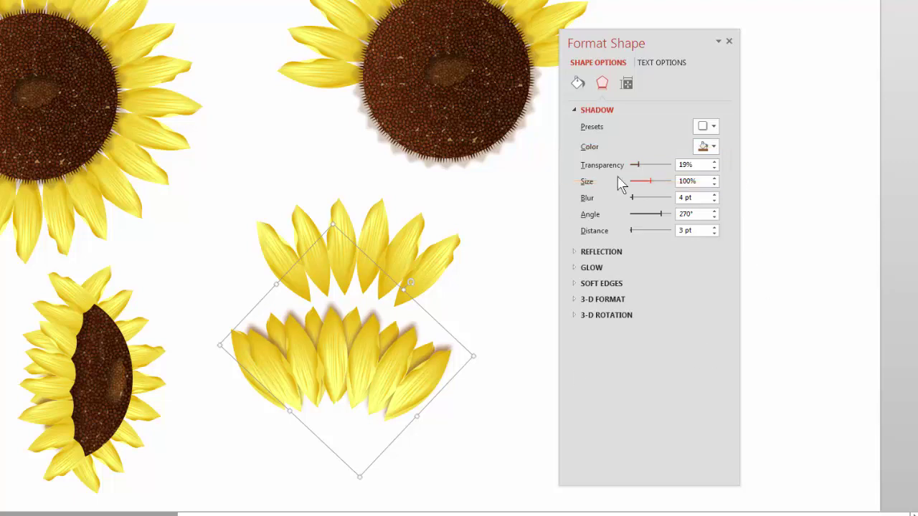
left_click(714, 185)
left_click(715, 185)
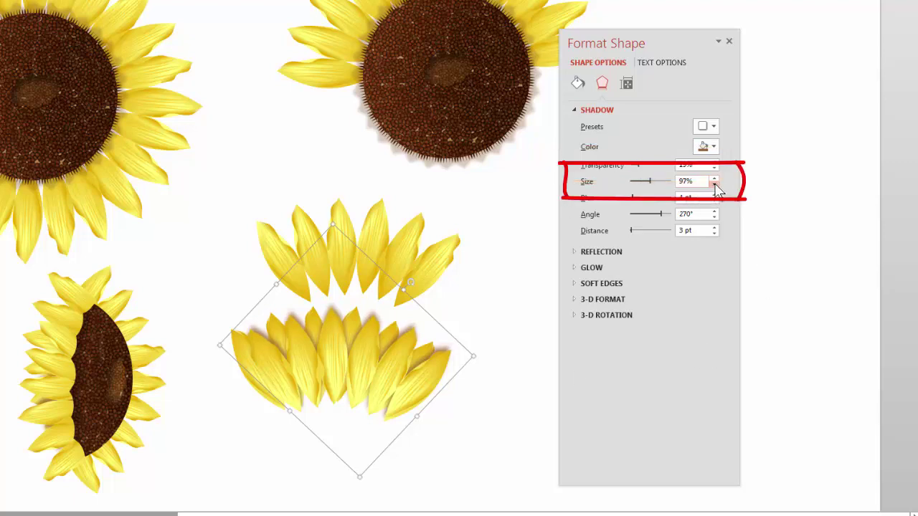
left_click(714, 185)
left_click(715, 185)
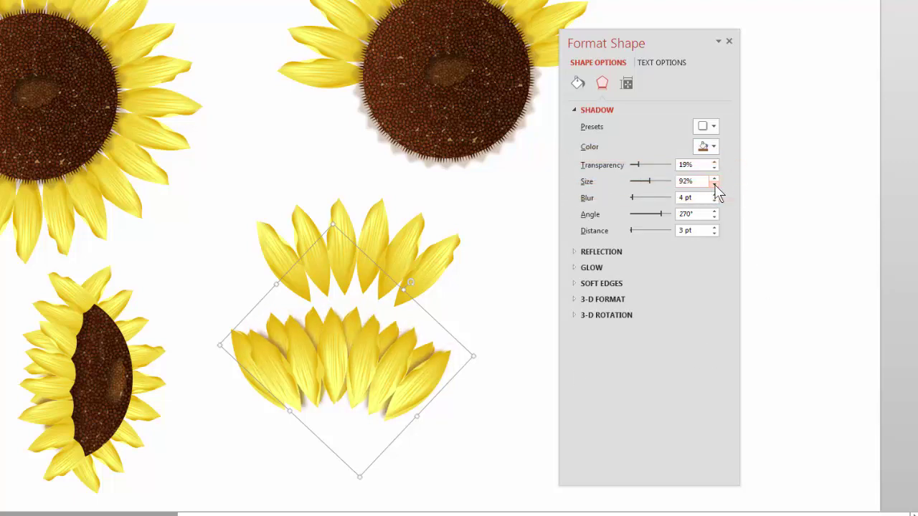
left_click(714, 185)
left_click(714, 186)
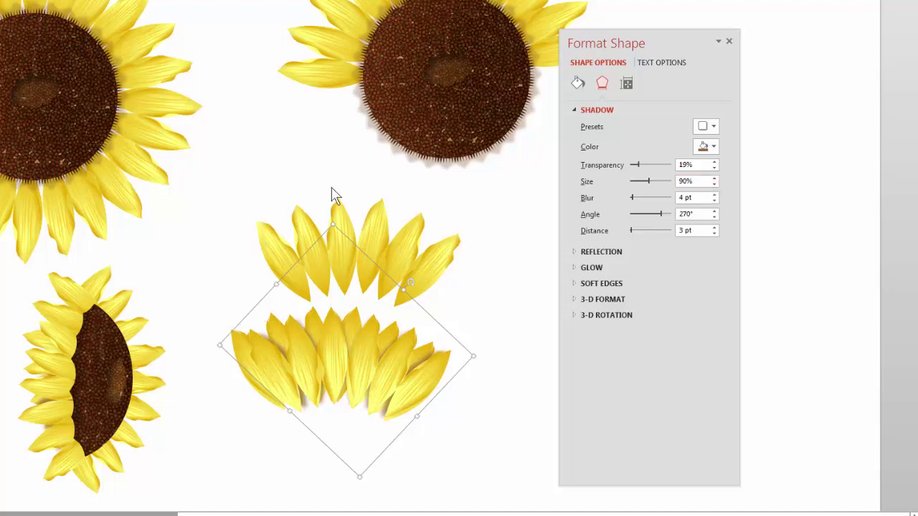
Group the two overlapping front petal groups into one row and move it down away from the back petals.
left_click(445, 479)
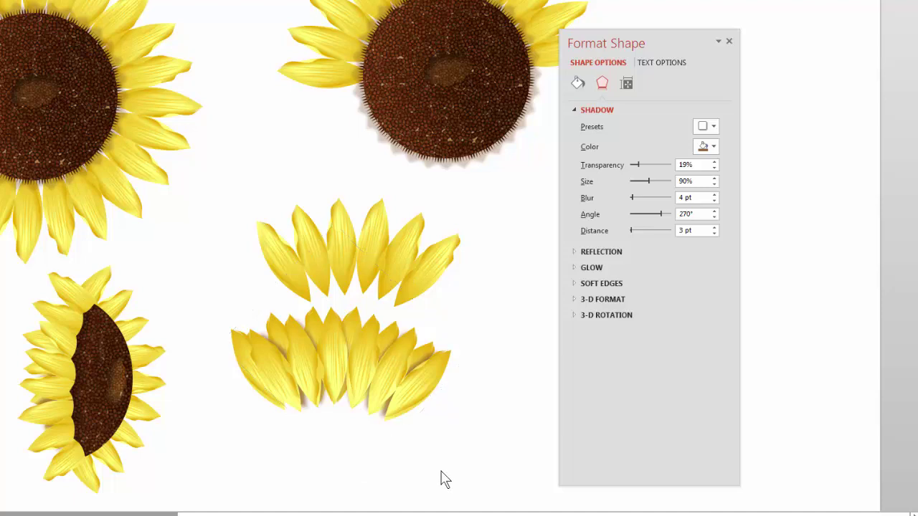
left_click(423, 390)
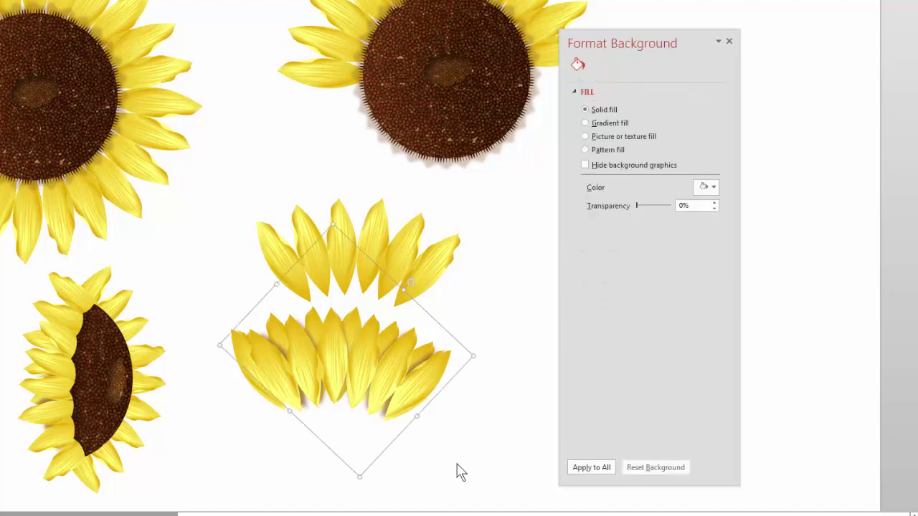
left_click(480, 479)
left_click_drag(513, 486, 114, 225)
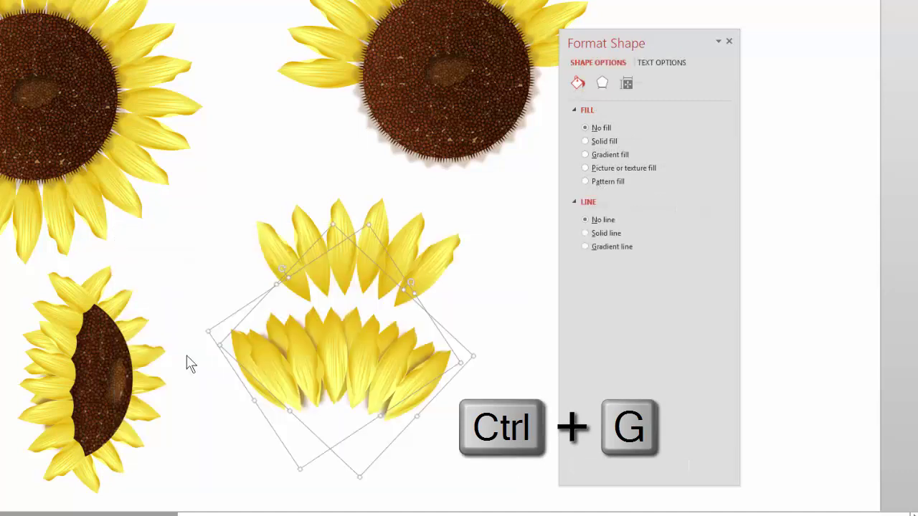
key("ctrl+g")
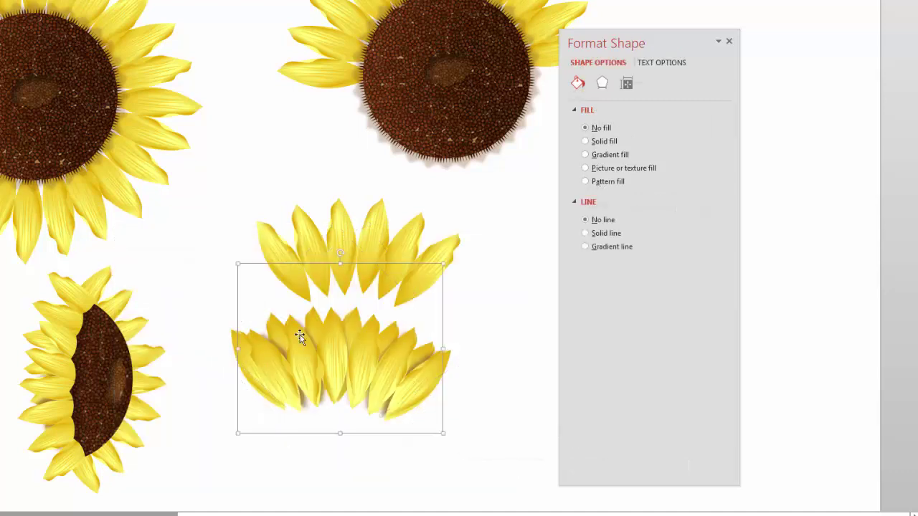
left_click_drag(299, 334, 294, 406)
Duplicate the back petal group, flip the copy horizontally, and move and rotate it so its petals interleave with the originals.
mouse_move(370, 256)
left_mouse_down()
mouse_move(324, 249)
mouse_move(374, 255)
left_mouse_up()
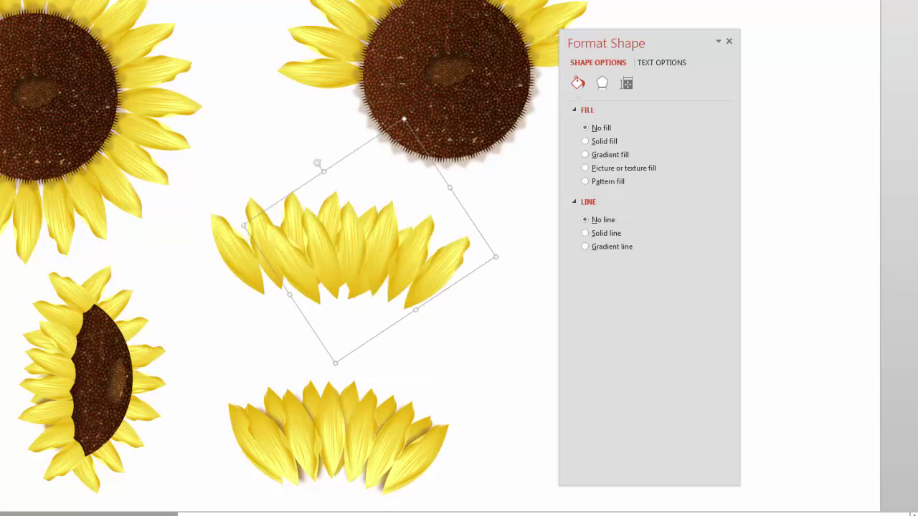
left_click(608, 10)
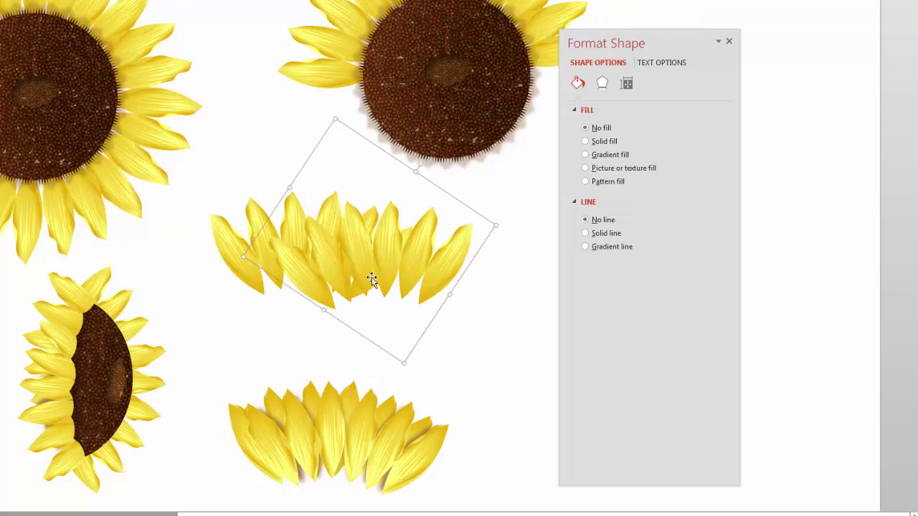
left_click_drag(371, 280, 327, 276)
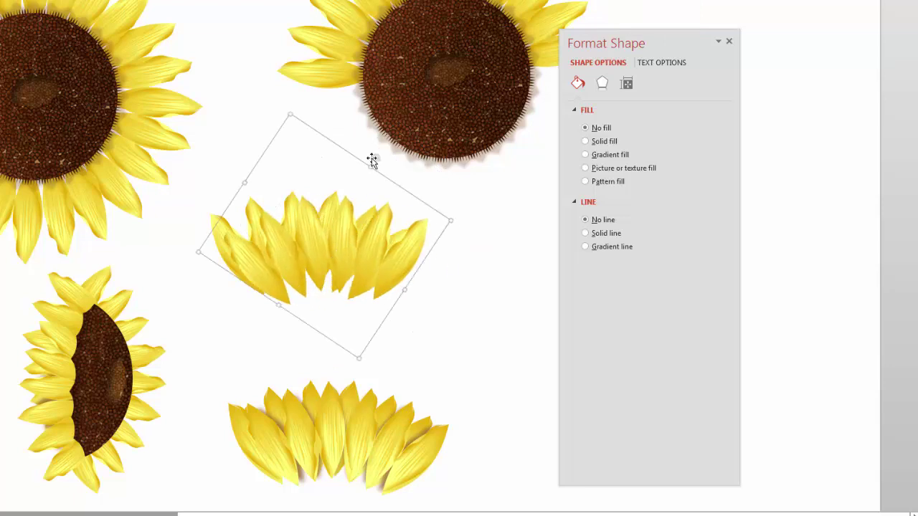
left_click_drag(375, 156, 380, 164)
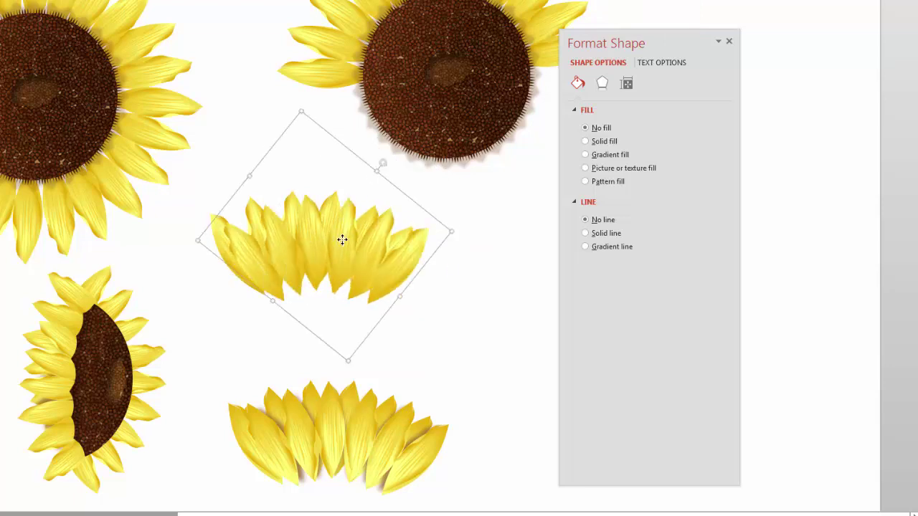
left_click_drag(343, 239, 340, 245)
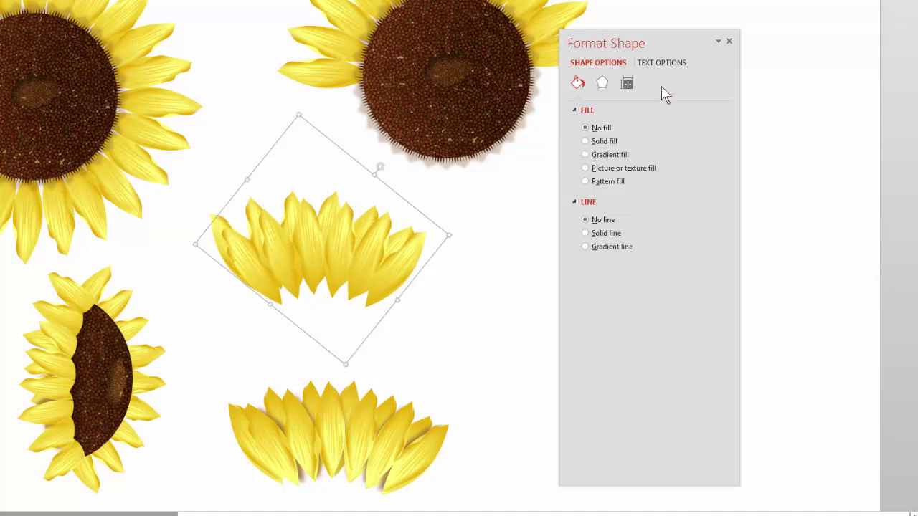
Give the flipped back petal group an upward outer shadow in the recently used brown, with 19% transparency and 91% size.
left_click(601, 83)
left_click(707, 126)
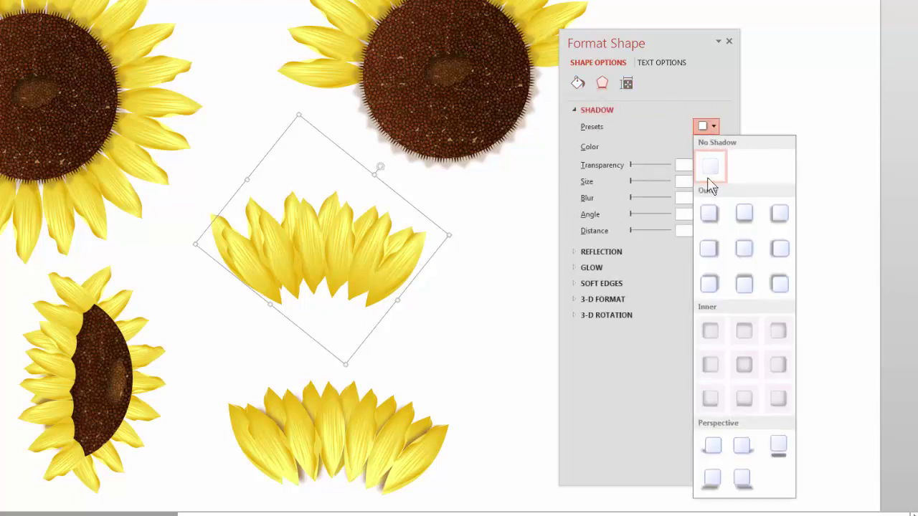
left_click(738, 281)
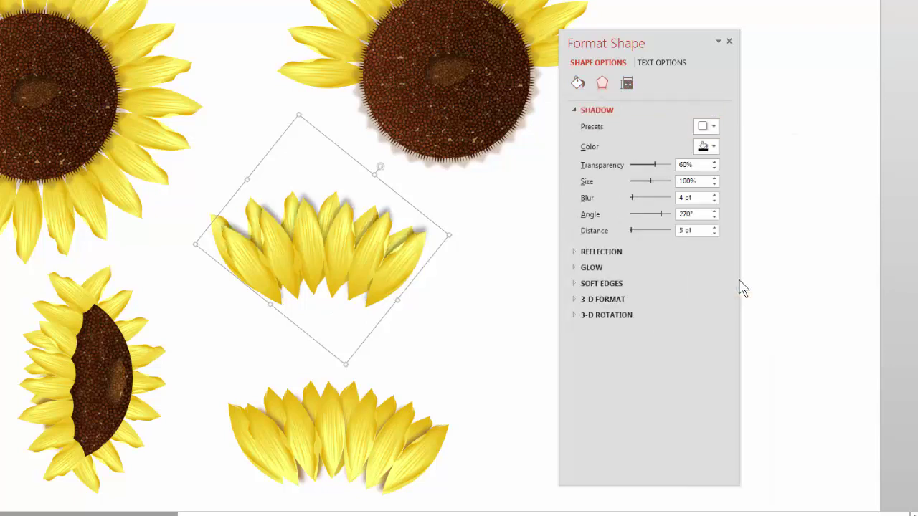
left_click(706, 147)
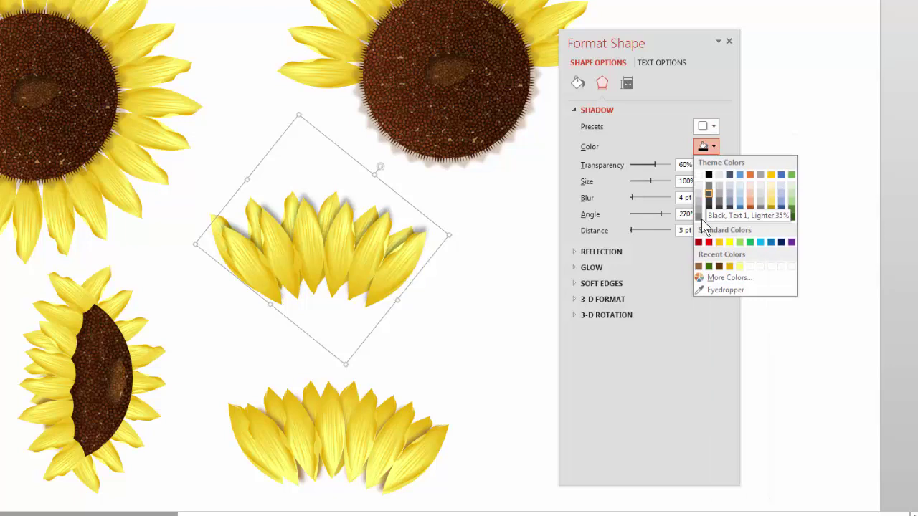
left_click(703, 265)
left_click_drag(653, 165, 639, 164)
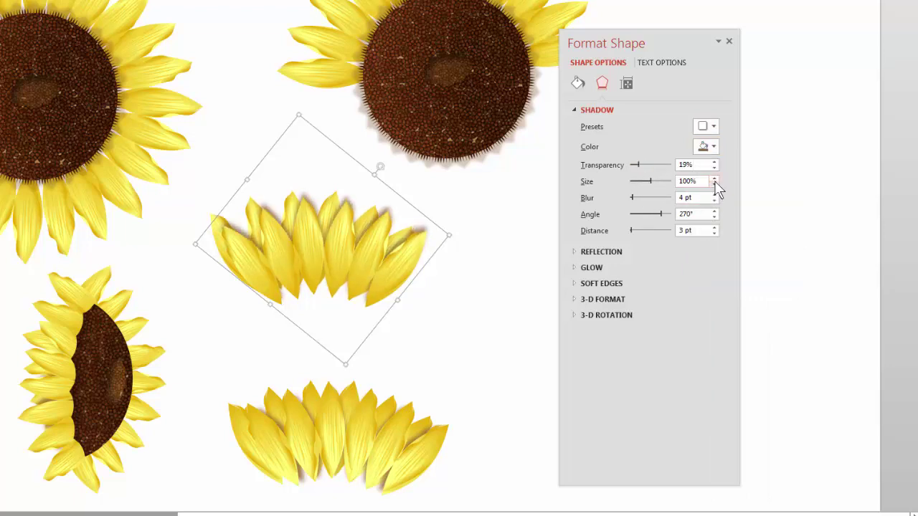
left_click(714, 183)
left_click(715, 183)
left_click(715, 184)
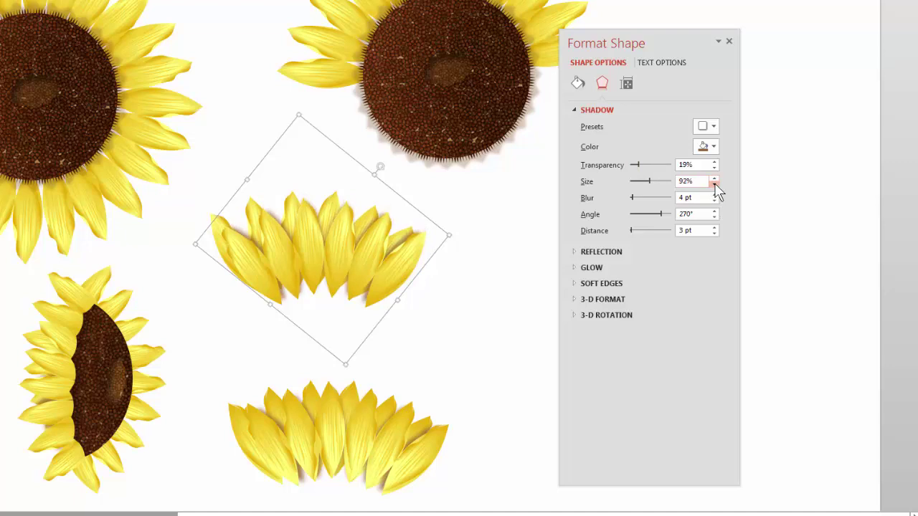
Group the two back petal groups into one row and shift it above the front petal row.
left_click(494, 363)
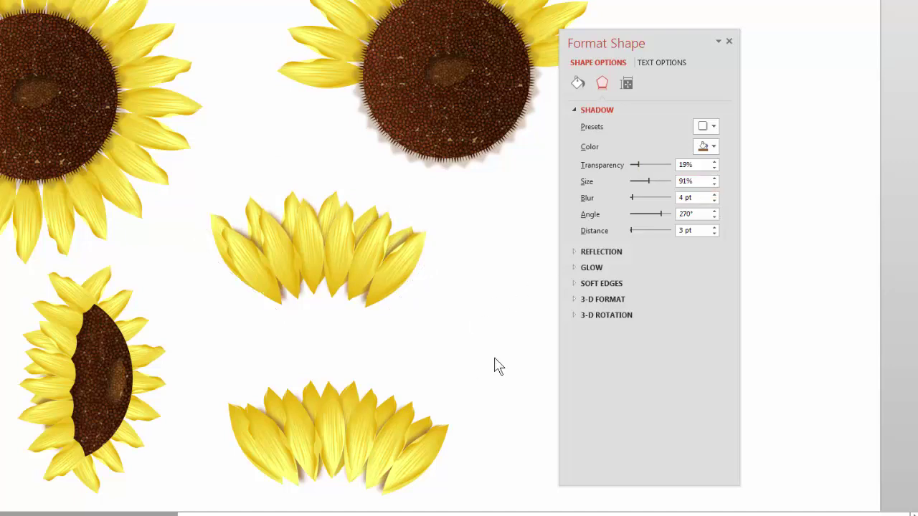
left_click_drag(494, 362, 122, 70)
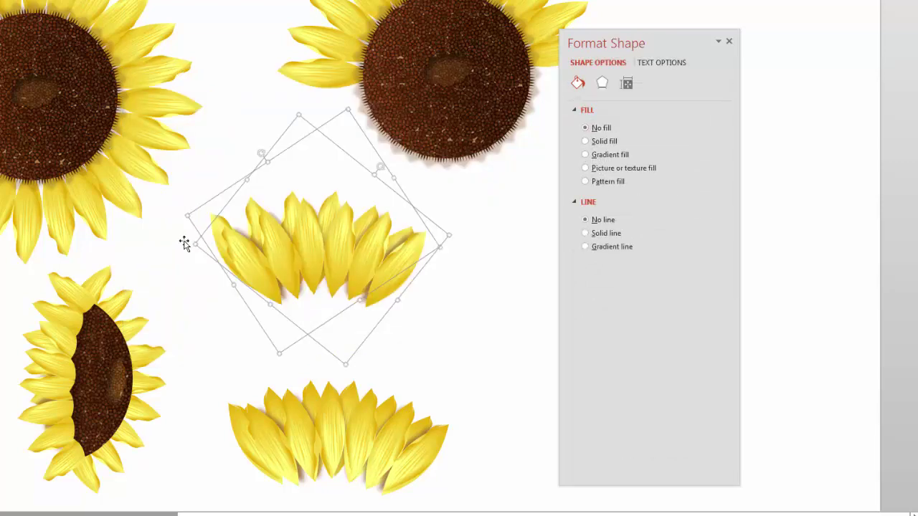
key("ctrl+z")
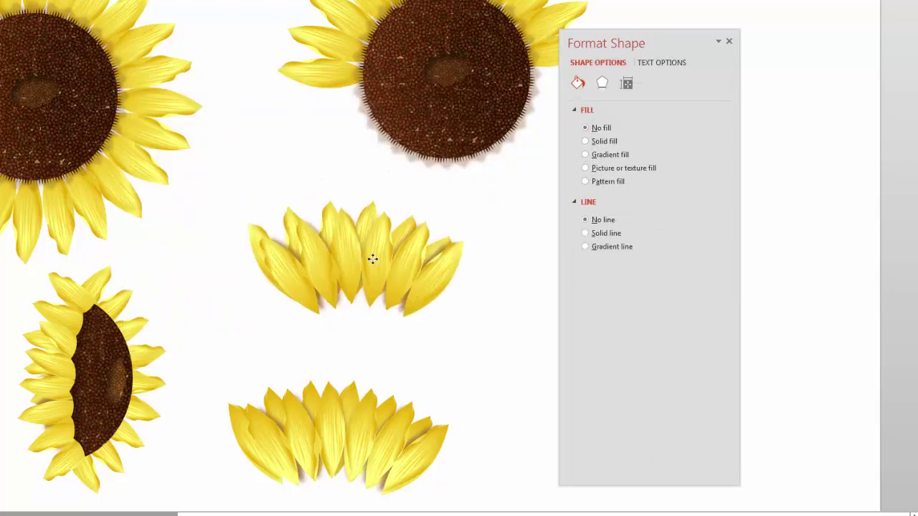
Bring the front petal row to the front and position it over the back petal row, slightly lower.
left_click_drag(336, 438, 340, 417)
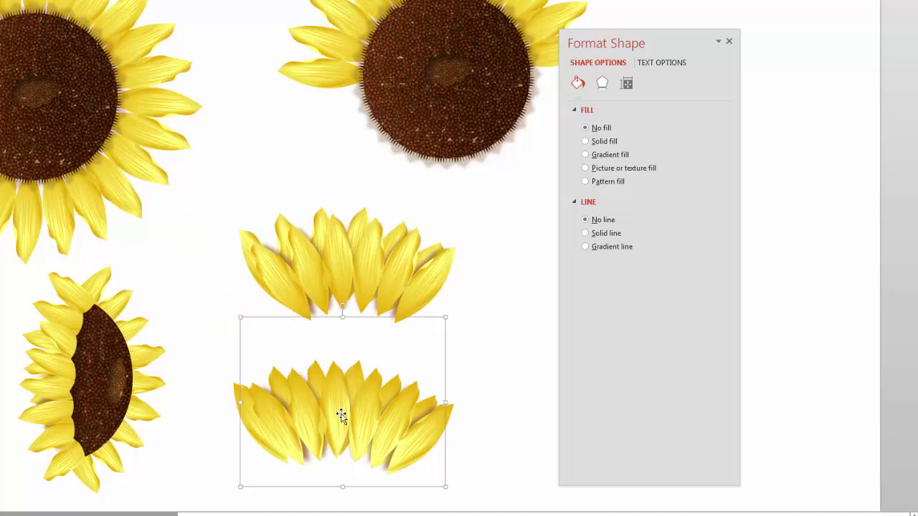
right_click(340, 416)
mouse_move(383, 331)
left_click(506, 330)
left_click_drag(373, 371, 374, 284)
left_click(482, 416)
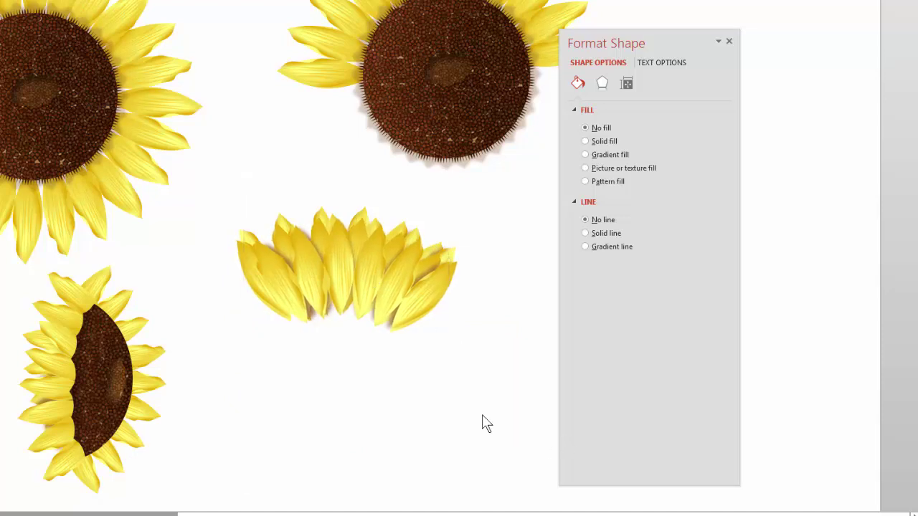
Group the front and back petal rows together and reposition the combined petals below the flower center.
left_click_drag(373, 248, 159, 130)
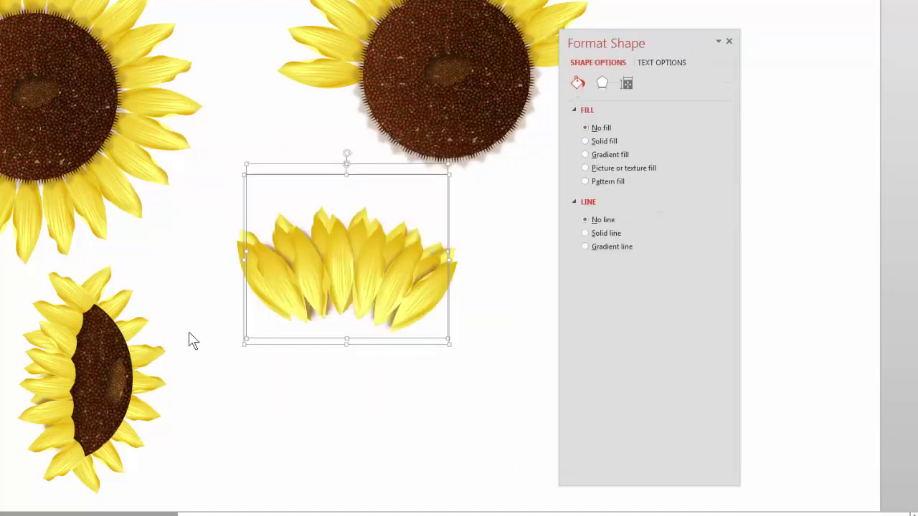
key("ctrl+g")
key("Escape")
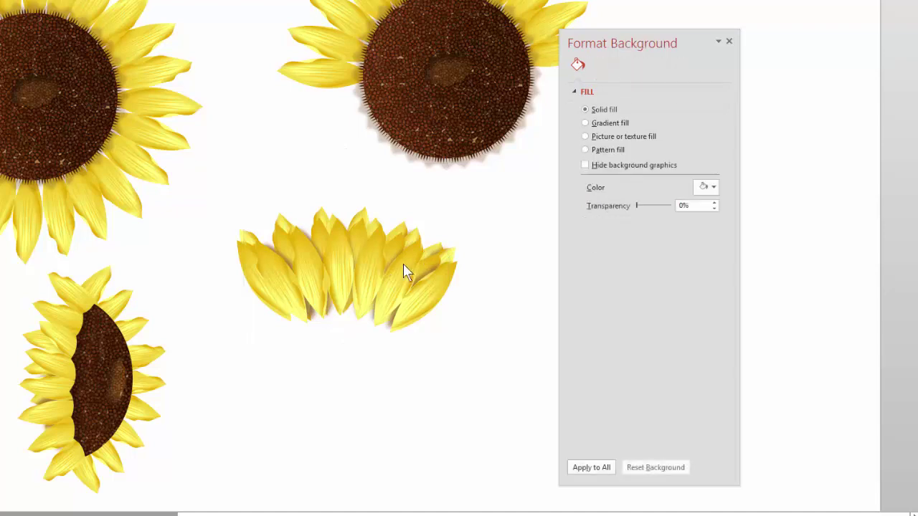
key("ctrl+z")
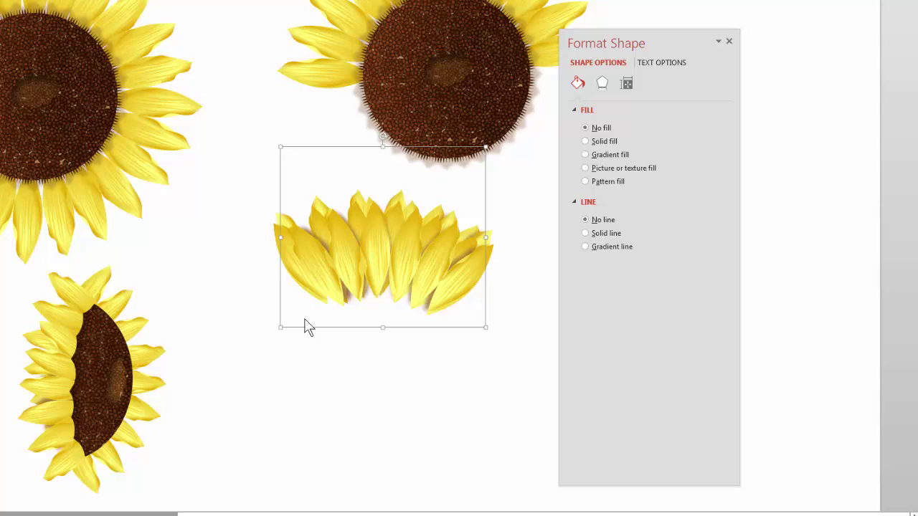
left_click_drag(383, 248, 359, 228)
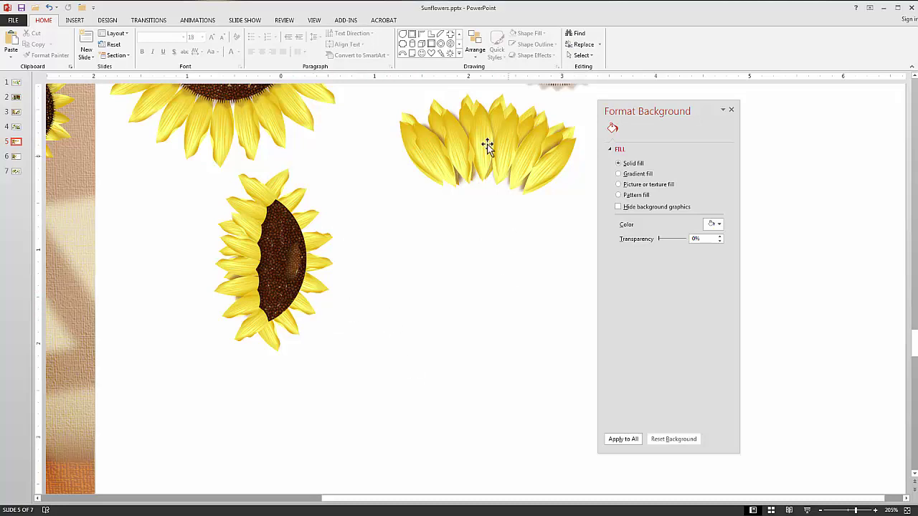
Draw a heart below the petals, place a copy beside it, and rotate the copy 90° counterclockwise.
left_click(431, 53)
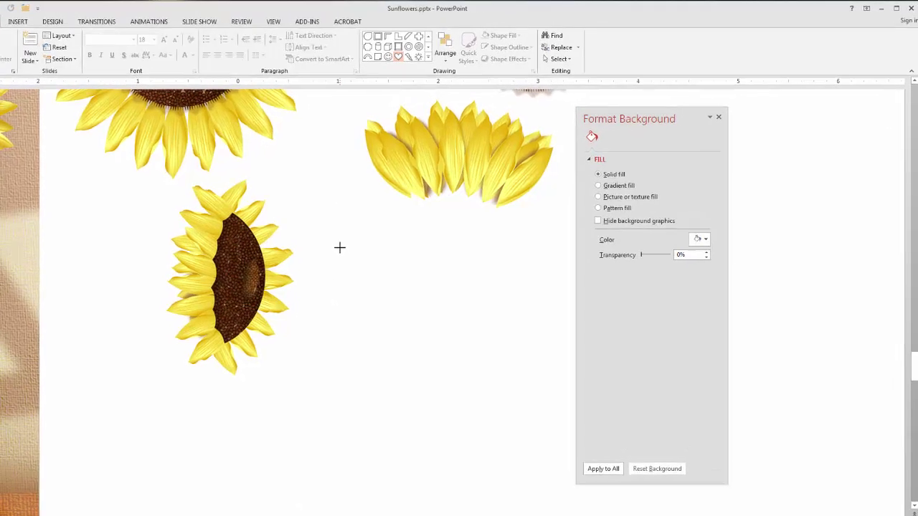
left_click_drag(376, 233, 428, 290)
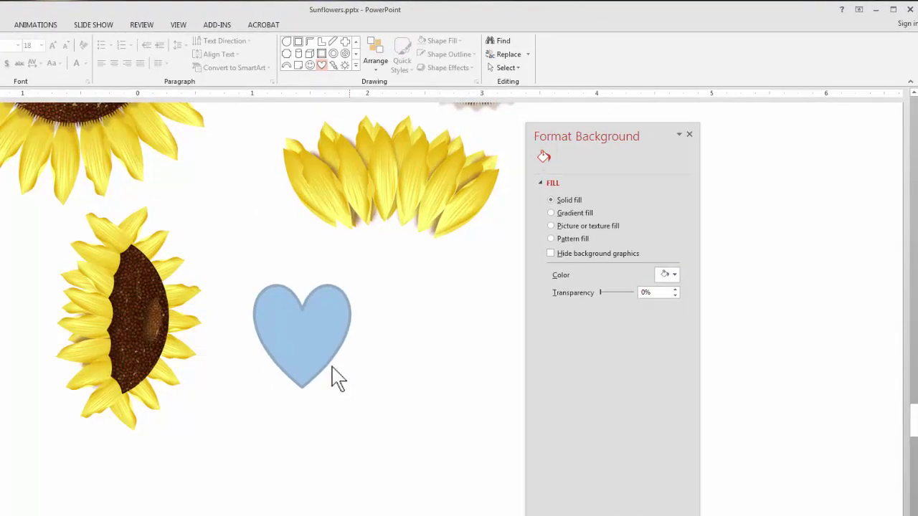
left_click(320, 307)
left_click_drag(321, 330, 431, 327)
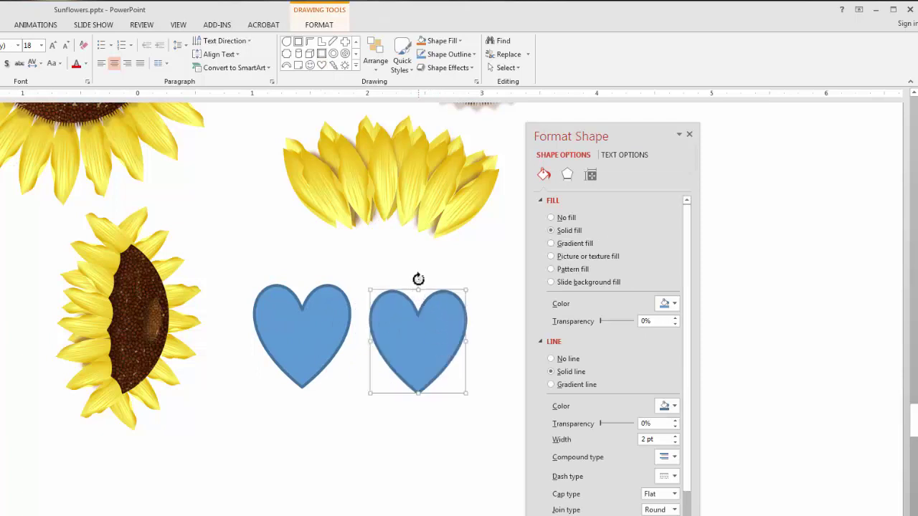
left_click_drag(418, 279, 356, 341)
Apply an outer shadow cast downward at a 90° angle to the upright heart.
left_click(283, 347)
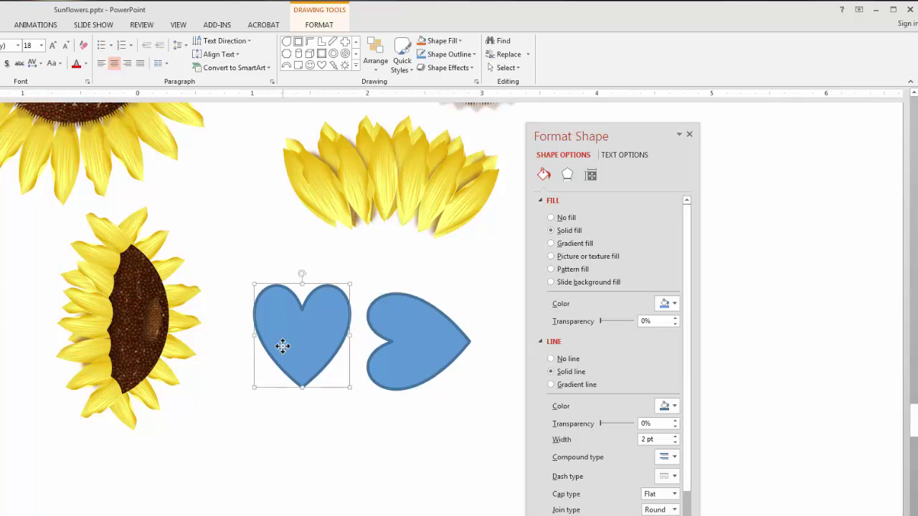
left_click(566, 175)
left_click(673, 216)
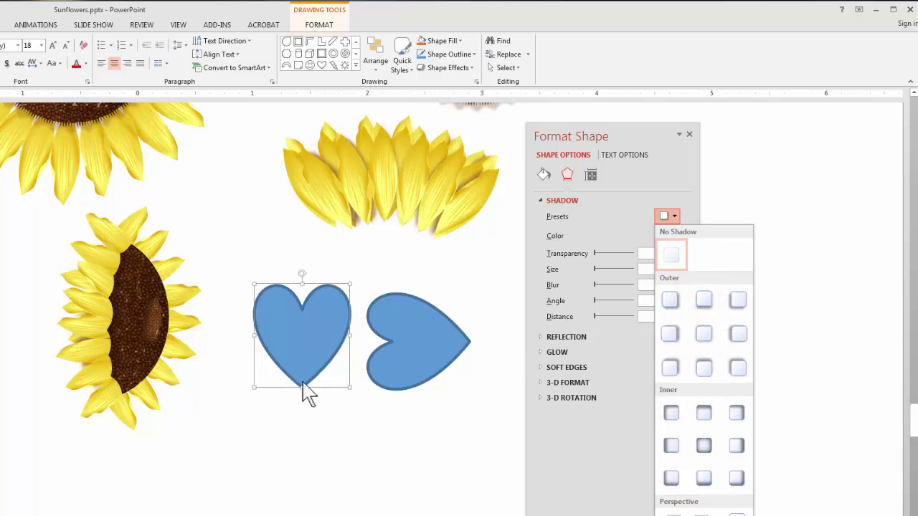
left_click(704, 304)
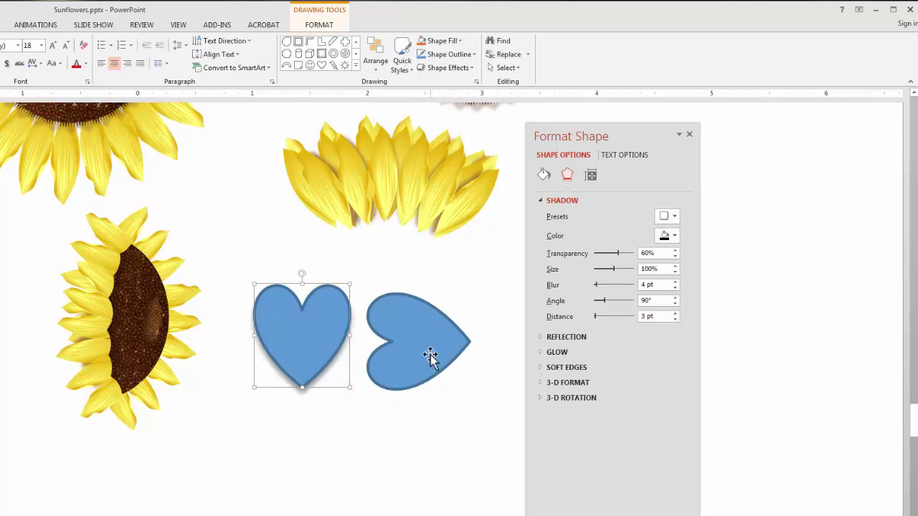
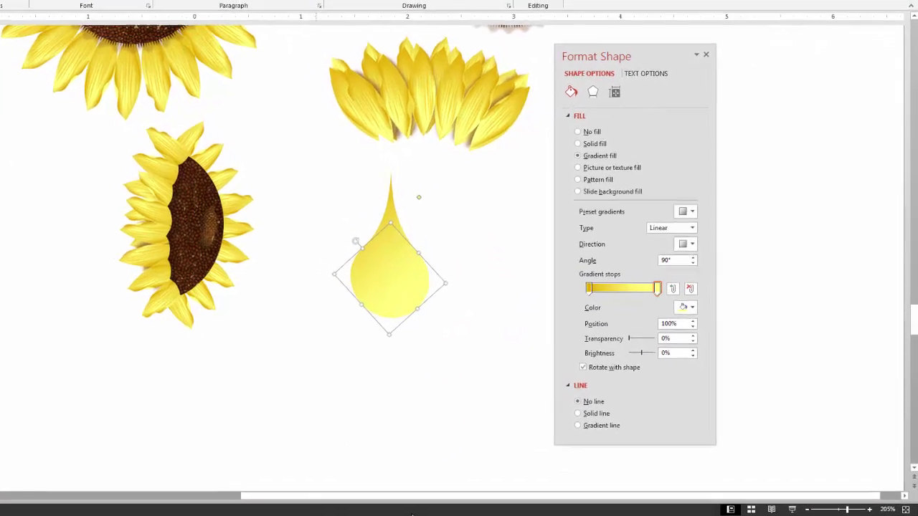
Change both gradient stops of the teardrop to the standard light green.
left_click(676, 295)
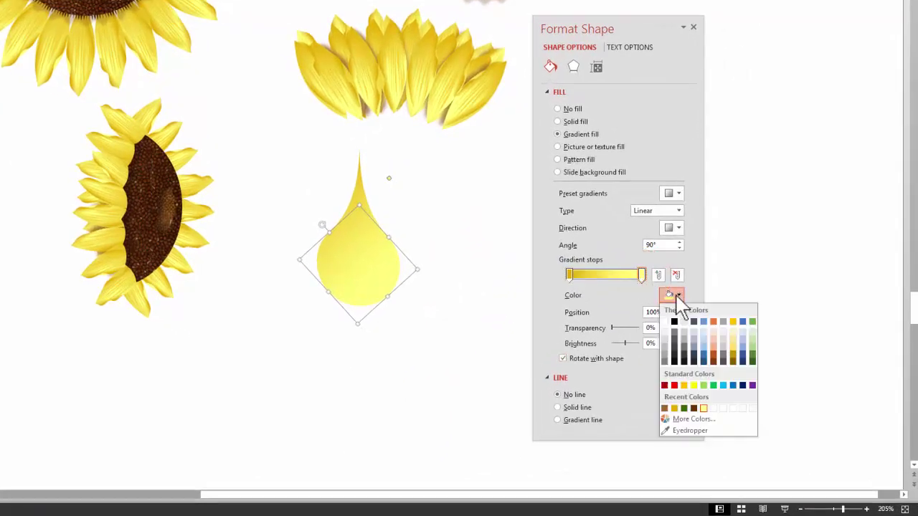
left_click(704, 386)
left_click(569, 275)
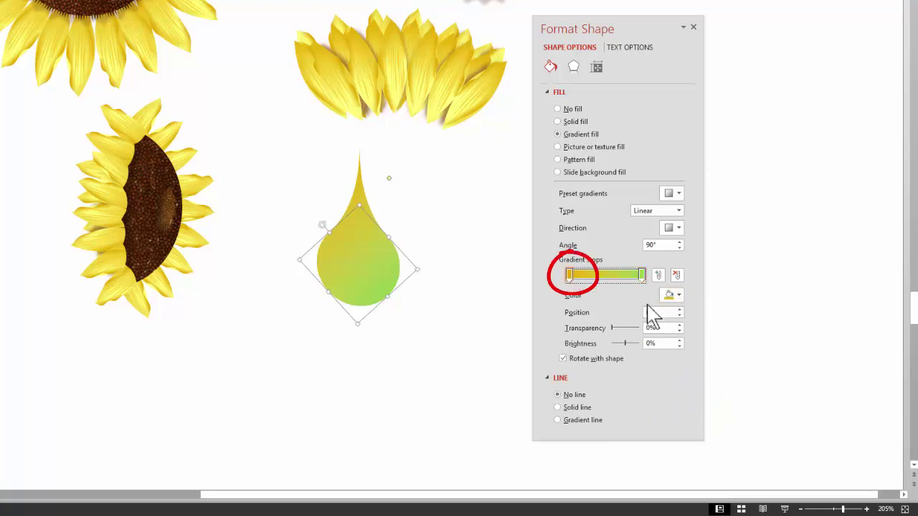
left_click(678, 295)
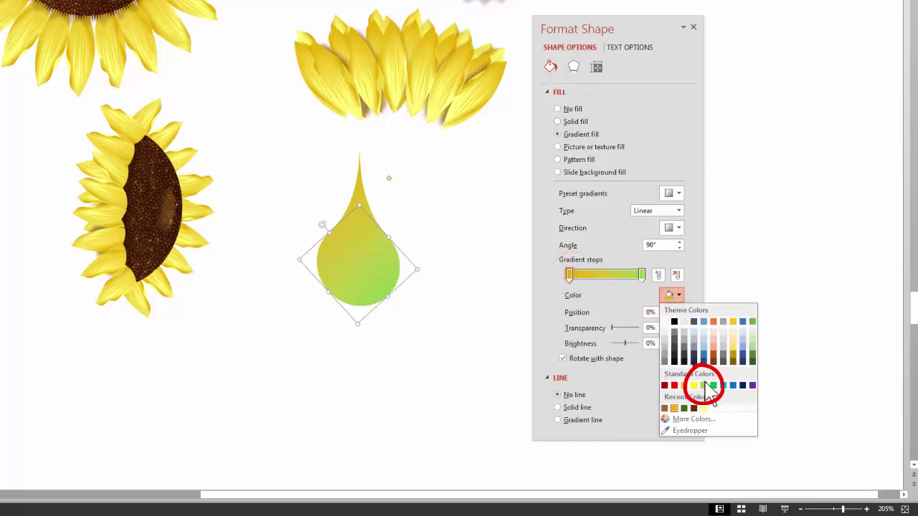
left_click(705, 386)
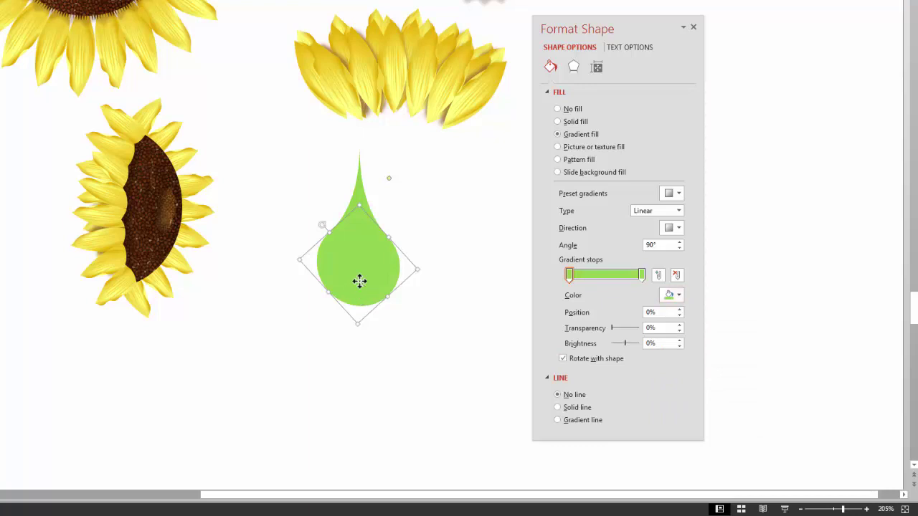
Set the brightness of the teardrop's end gradient stop to -65% and of its start stop to 35%.
left_click(642, 275)
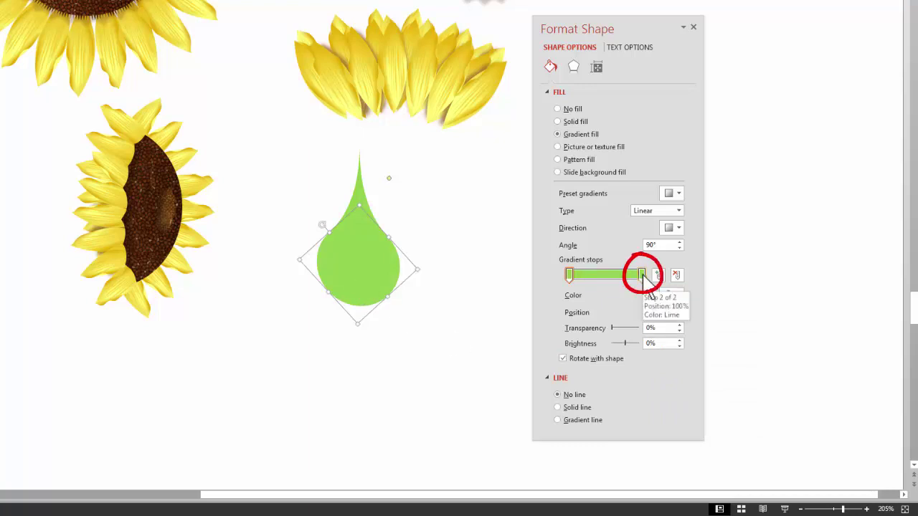
left_click(659, 343)
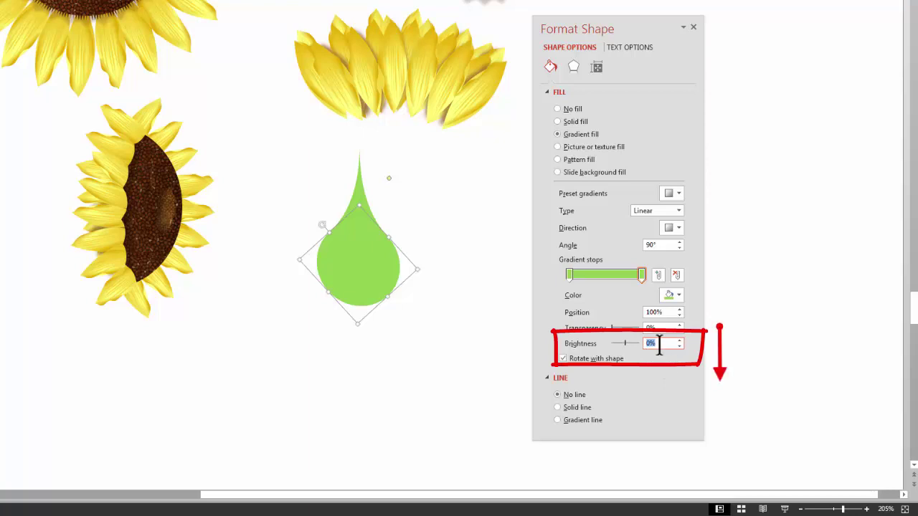
type("5")
key("Return")
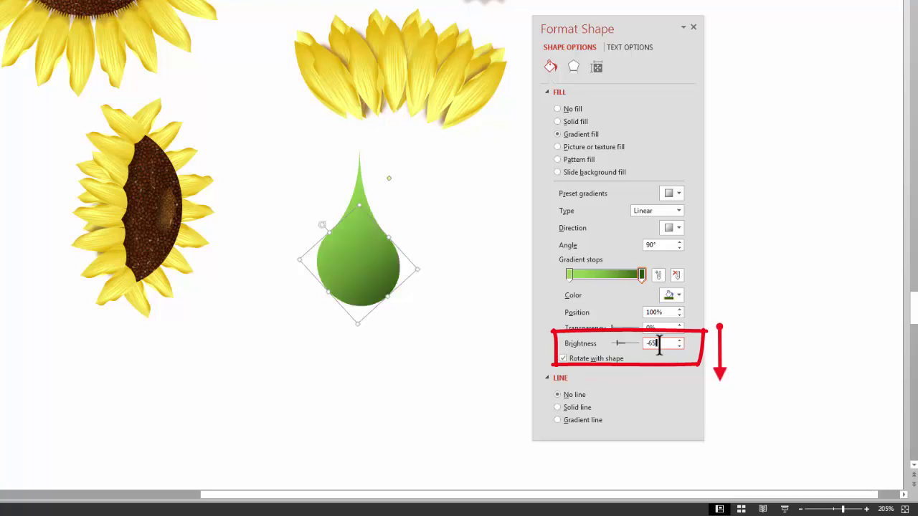
left_click(570, 277)
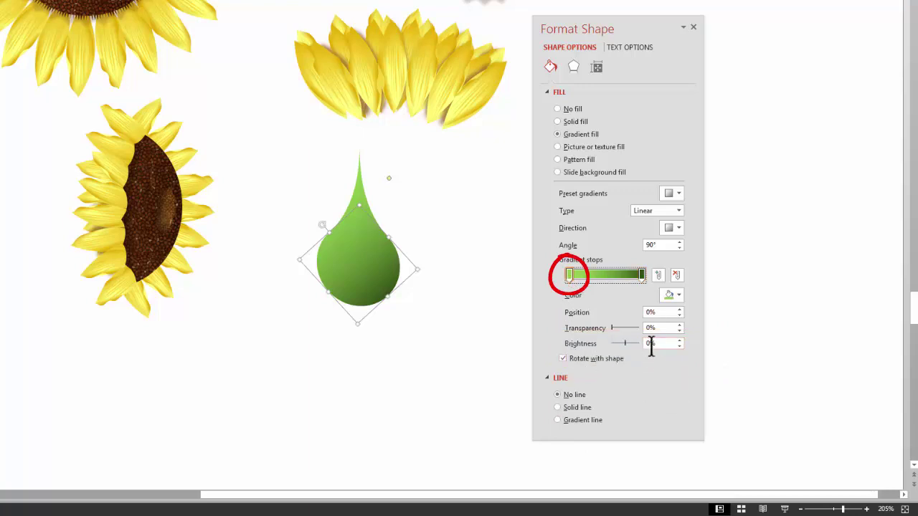
double_click(661, 344)
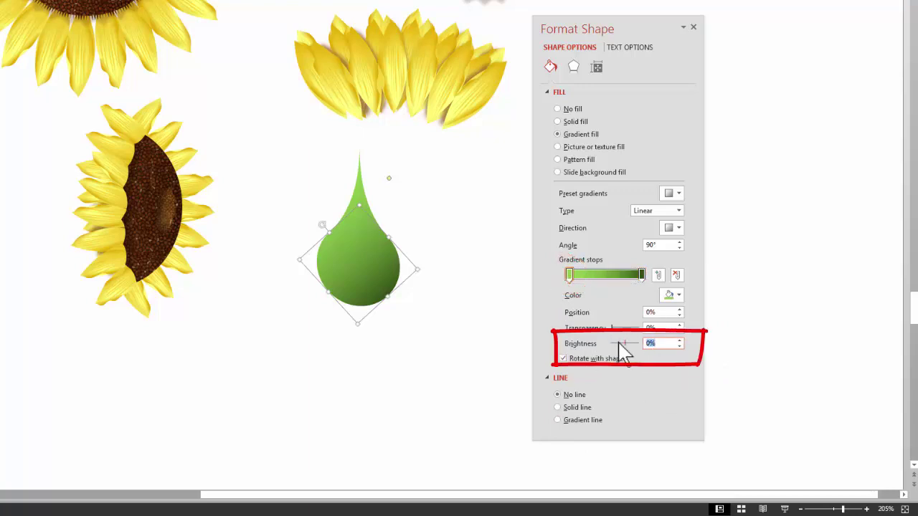
type("35")
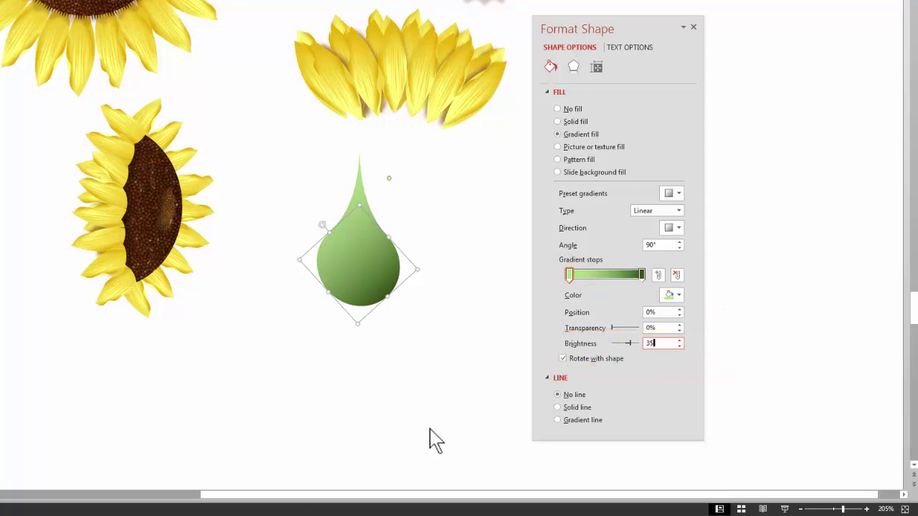
Nudge the teardrop slightly lower and set its linear gradient angle to 120°.
left_click_drag(340, 268, 349, 267)
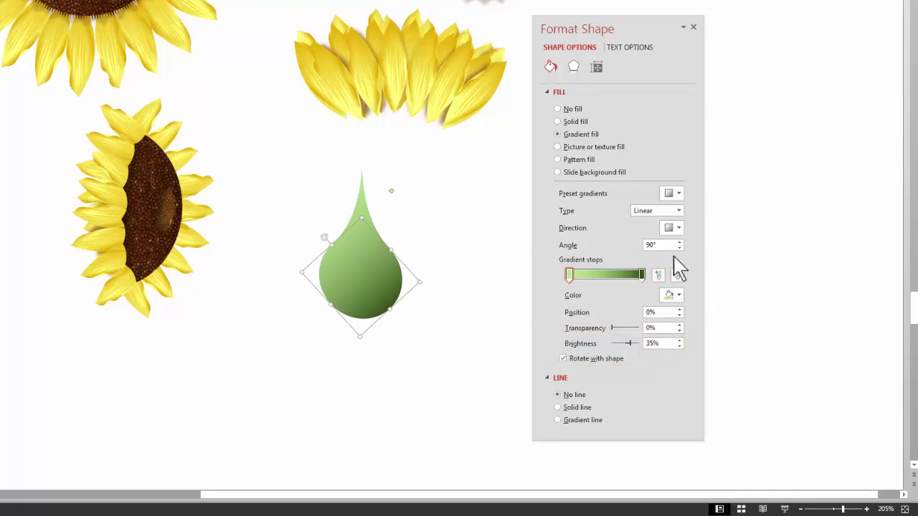
left_click_drag(349, 268, 343, 261)
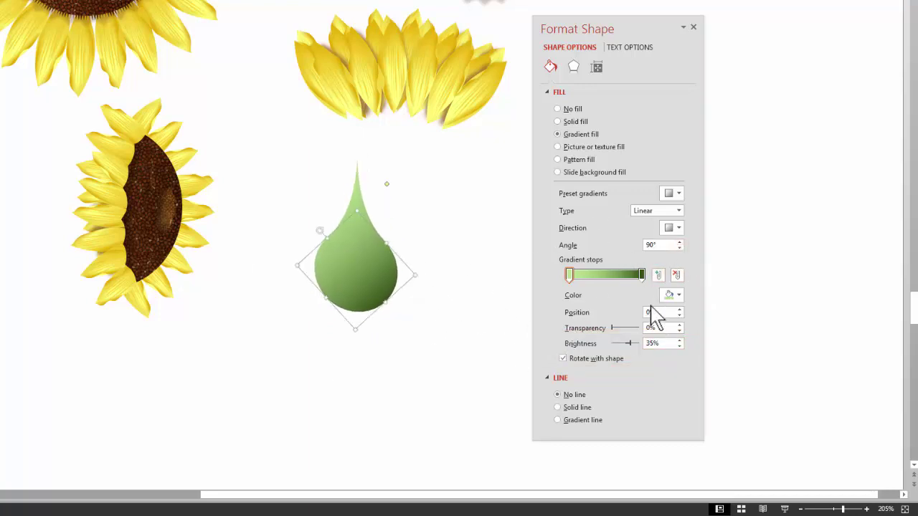
left_click(679, 243)
left_click(679, 242)
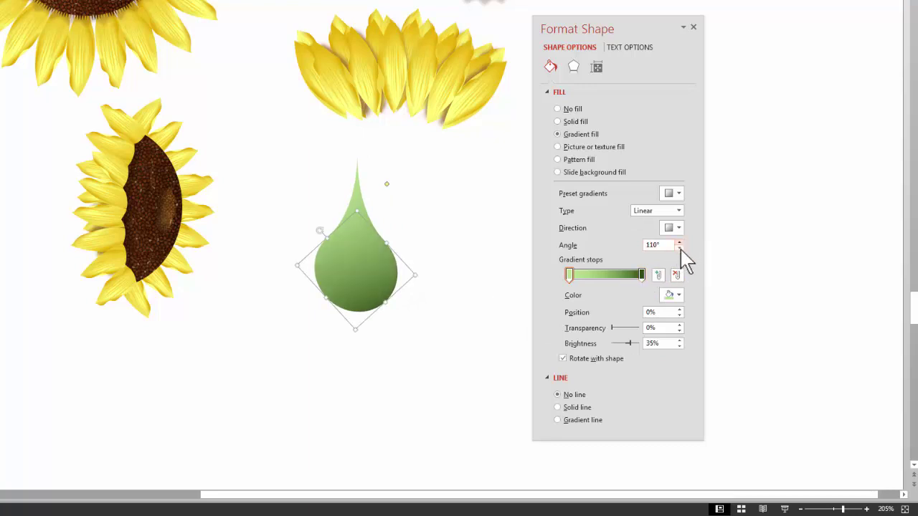
left_click(679, 248)
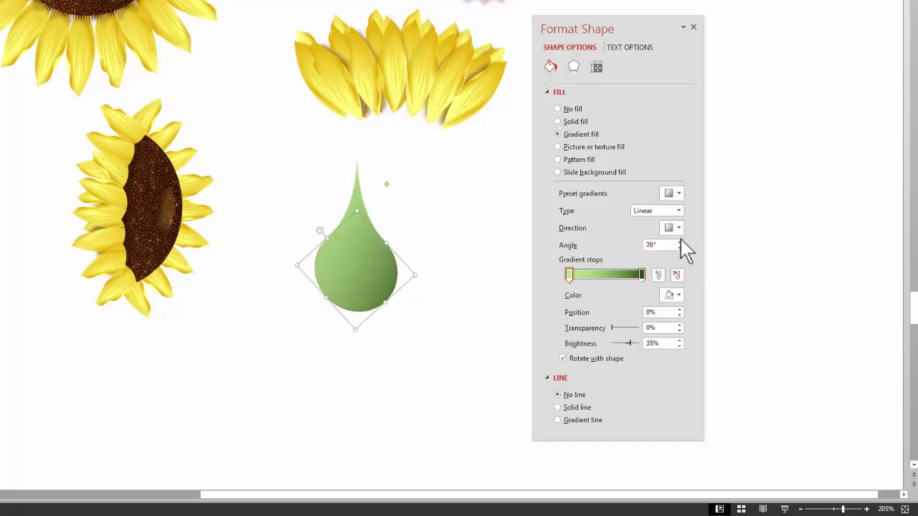
left_click(679, 243)
left_click(679, 243)
Move the teardrop's dark gradient stop to 89% and its light stop to 20%, and shift the teardrop slightly to the right.
left_click_drag(642, 274, 642, 277)
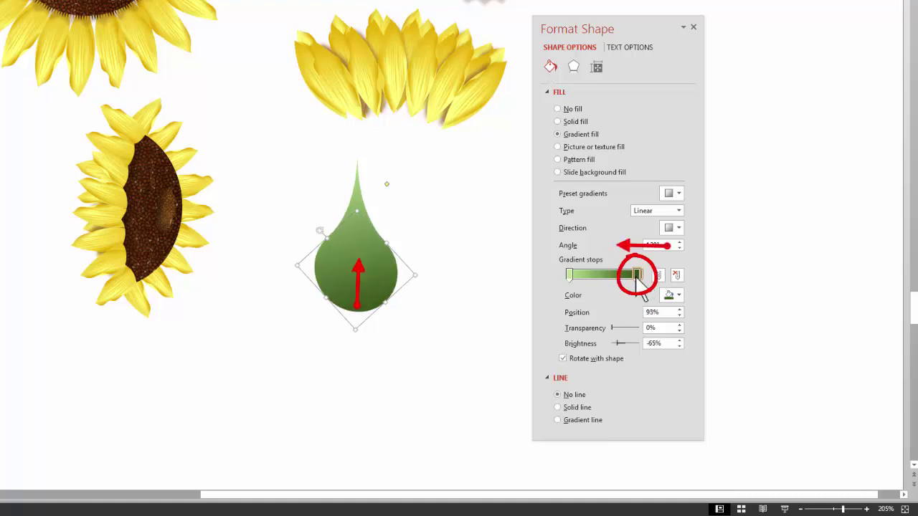
left_click_drag(573, 275, 583, 275)
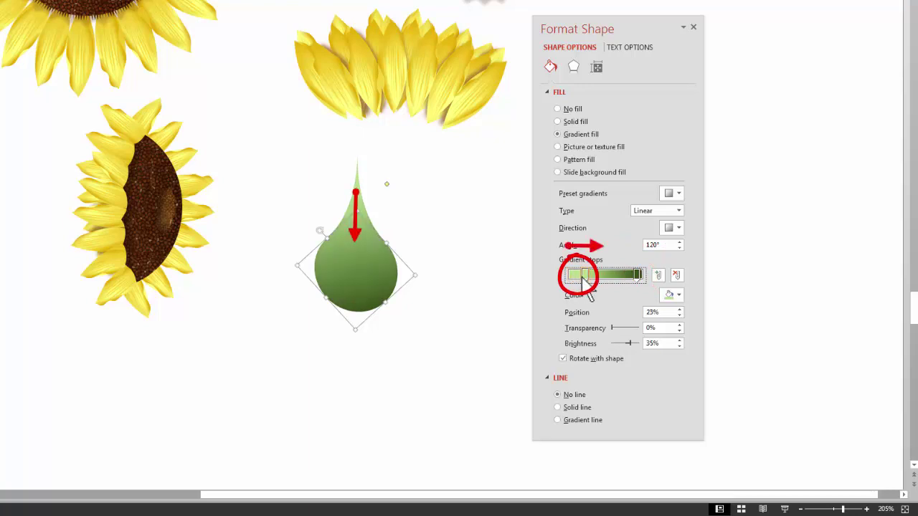
left_click(635, 277)
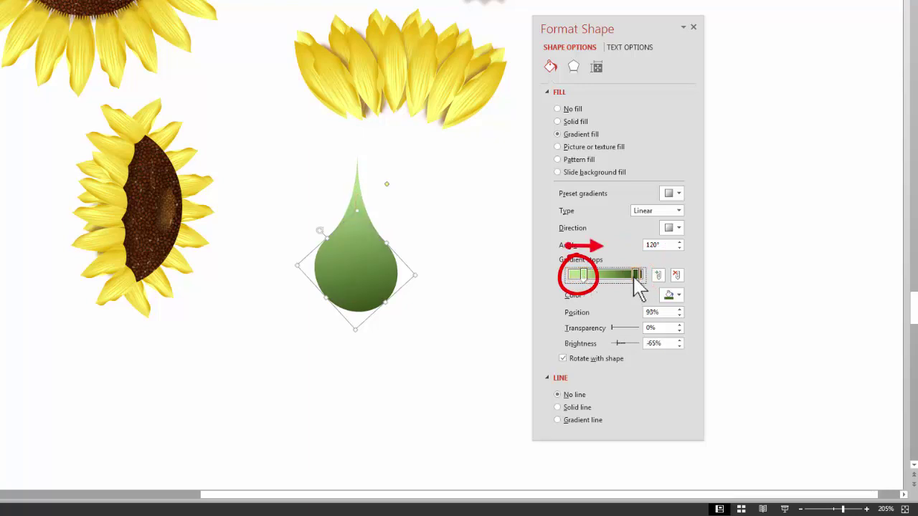
left_click(362, 319)
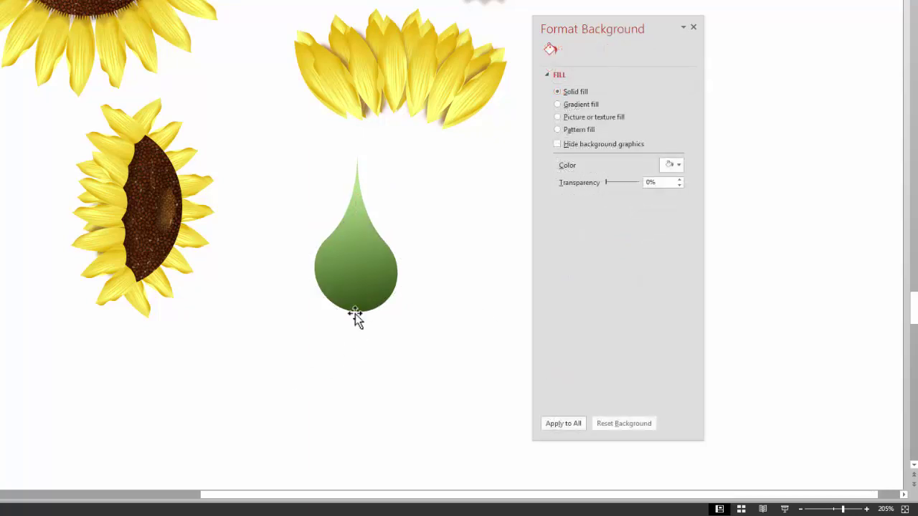
left_click_drag(363, 277, 369, 286)
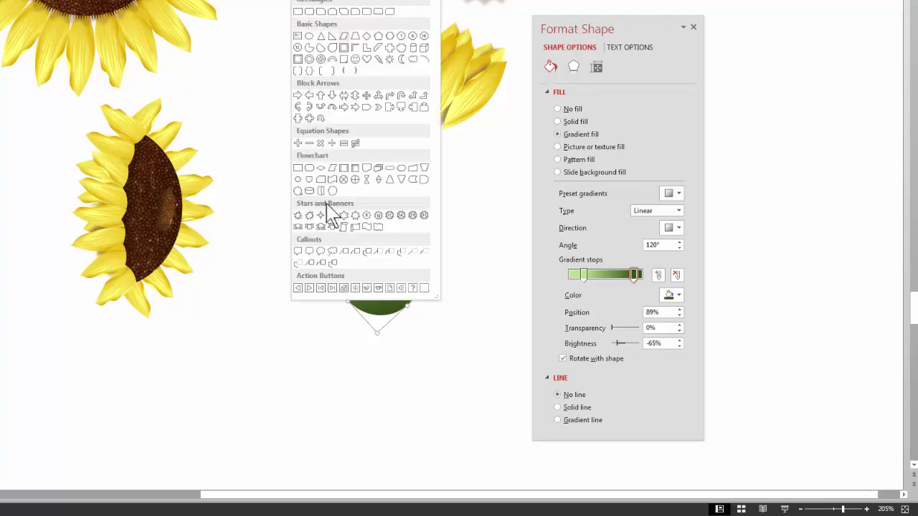
Draw a wave shape above the teardrop, deepen and slant it into a pointed leaf, and place it flattened beside the teardrop's tip.
left_click(364, 224)
mouse_move(296, 156)
left_mouse_down()
mouse_move(409, 205)
mouse_move(400, 208)
left_mouse_up()
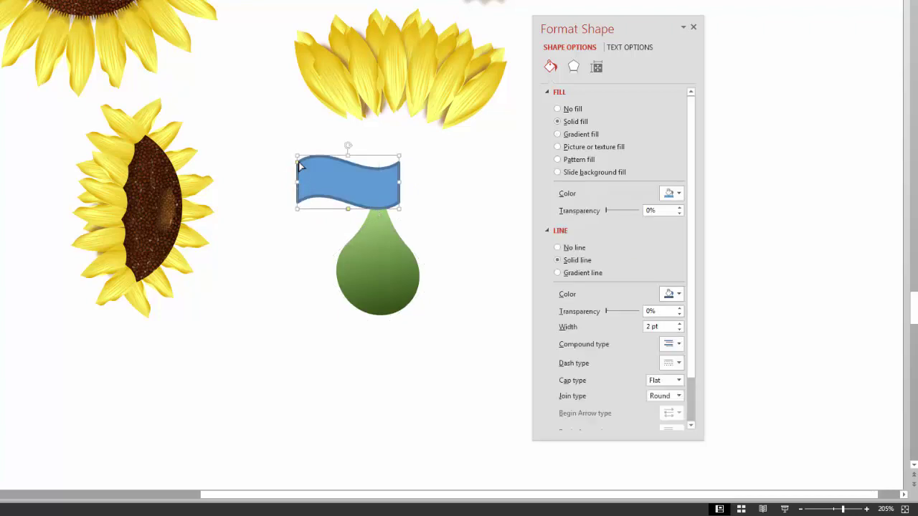
left_click_drag(300, 165, 293, 199)
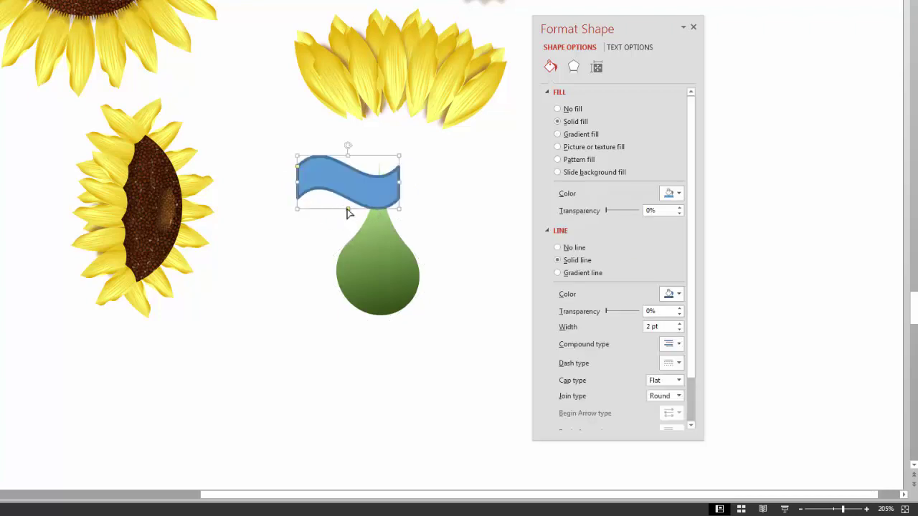
mouse_move(347, 210)
left_mouse_down()
mouse_move(308, 208)
mouse_move(337, 209)
left_mouse_up()
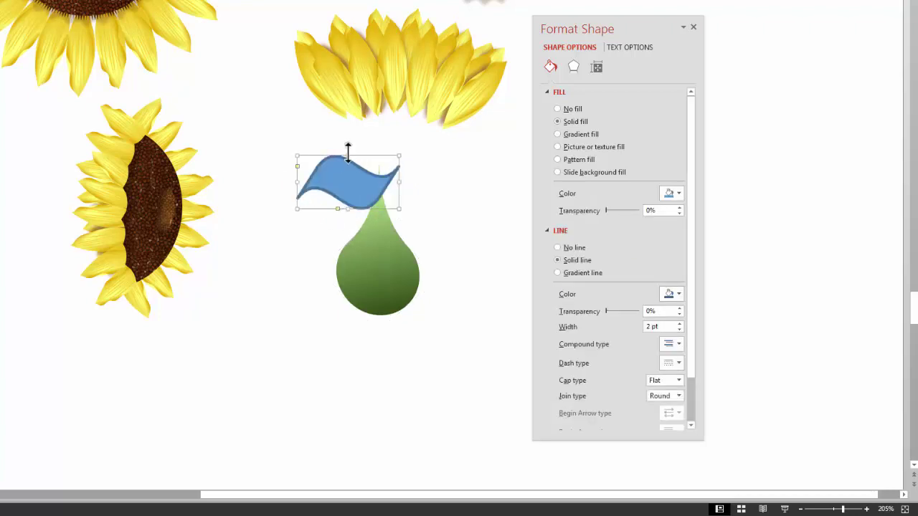
left_click_drag(348, 147, 431, 213)
Copy the teardrop's formatting onto the wave shape and rotate the wave nearly upright beside the teardrop.
left_click(365, 290)
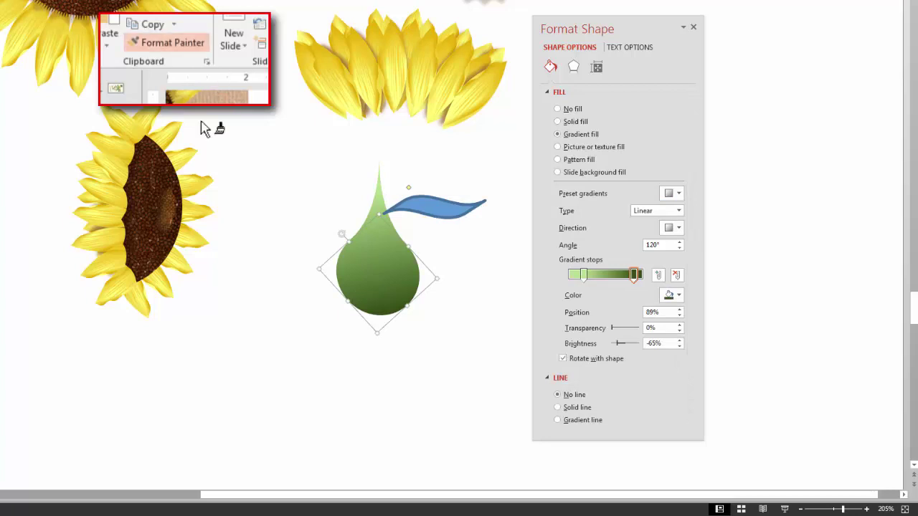
left_click(434, 208)
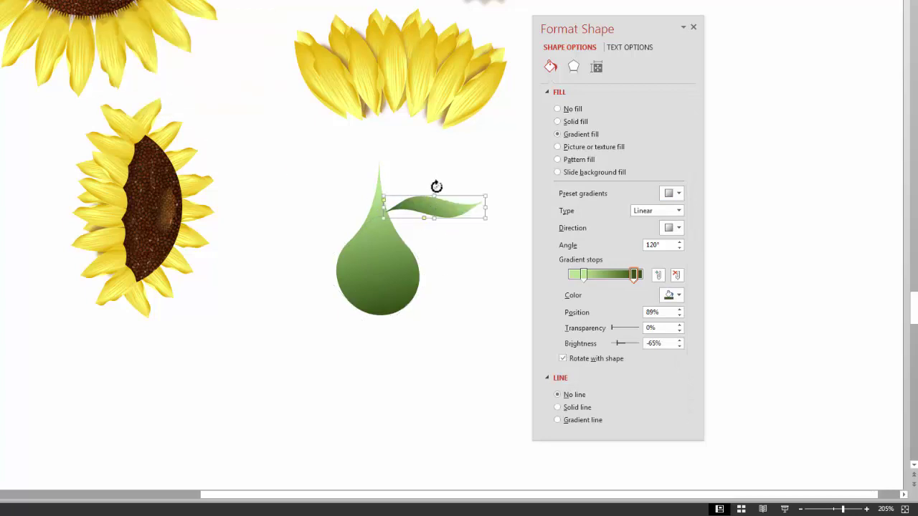
left_click_drag(436, 185, 420, 231)
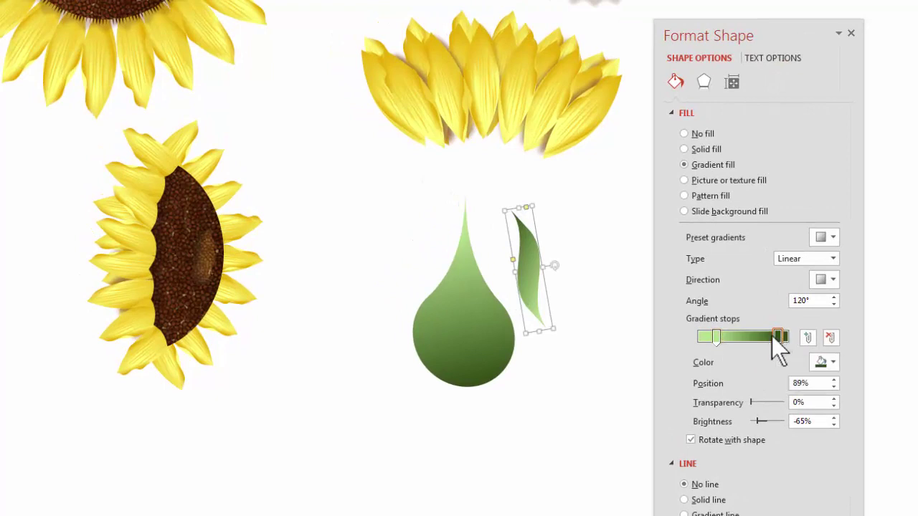
Remove the wave's light green gradient stop, move a dark green stop to 0% and set its transparency to 100%.
left_click(713, 336)
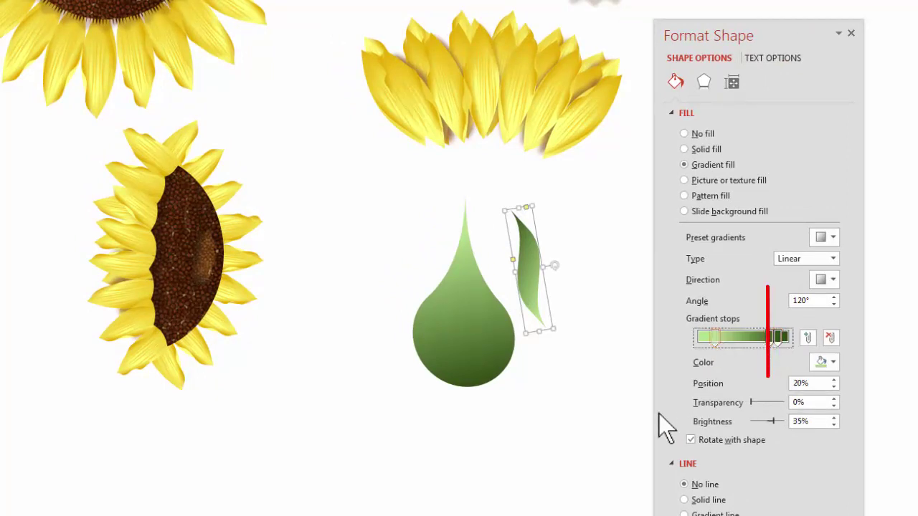
key("Delete")
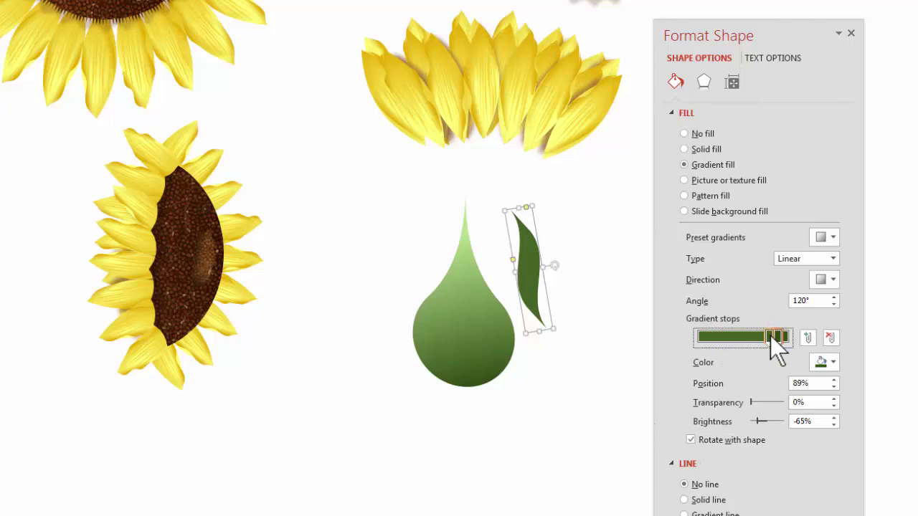
left_click_drag(771, 336, 687, 338)
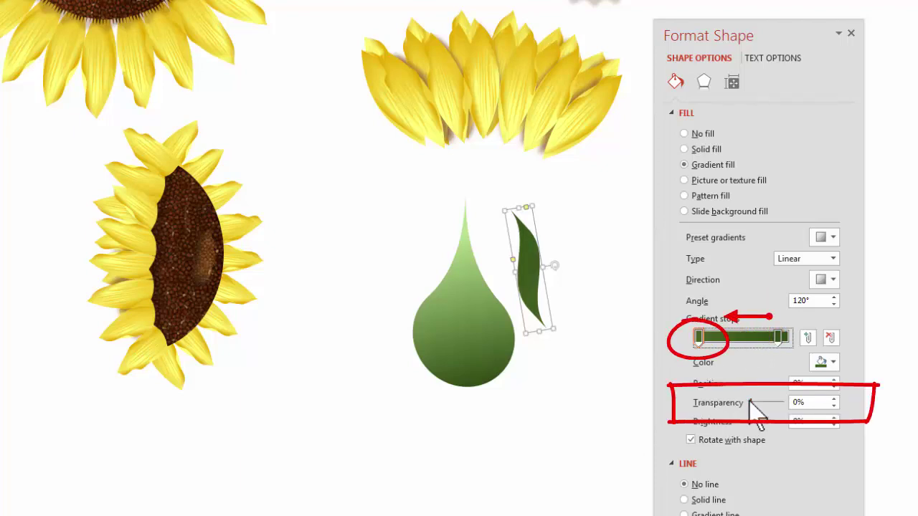
left_click_drag(751, 403, 792, 403)
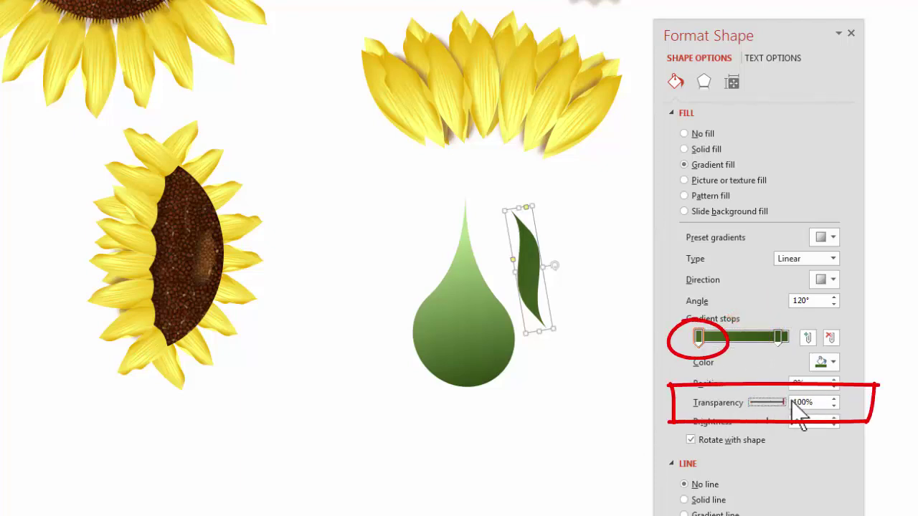
Set the wave shape's gradient angle to 90° so that the fade runs across its width.
left_click(548, 282)
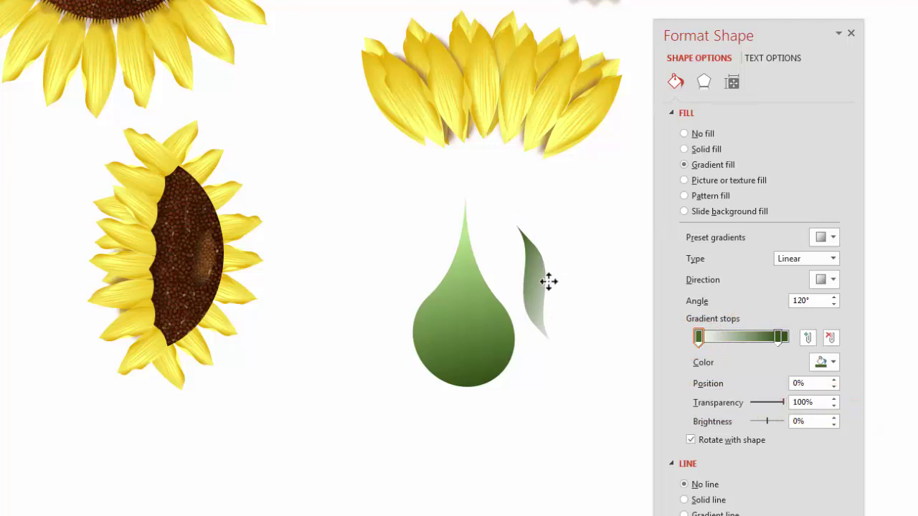
left_click(548, 282)
left_click(834, 304)
left_click(834, 304)
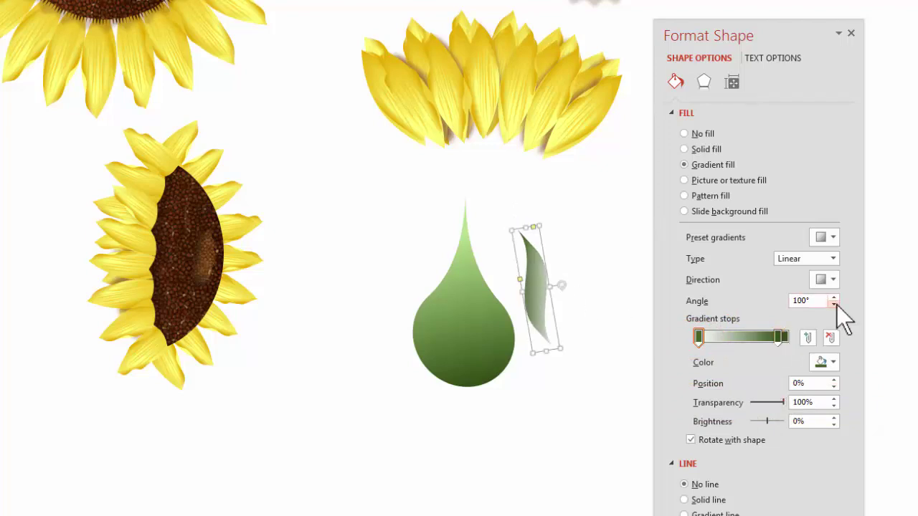
left_click(834, 304)
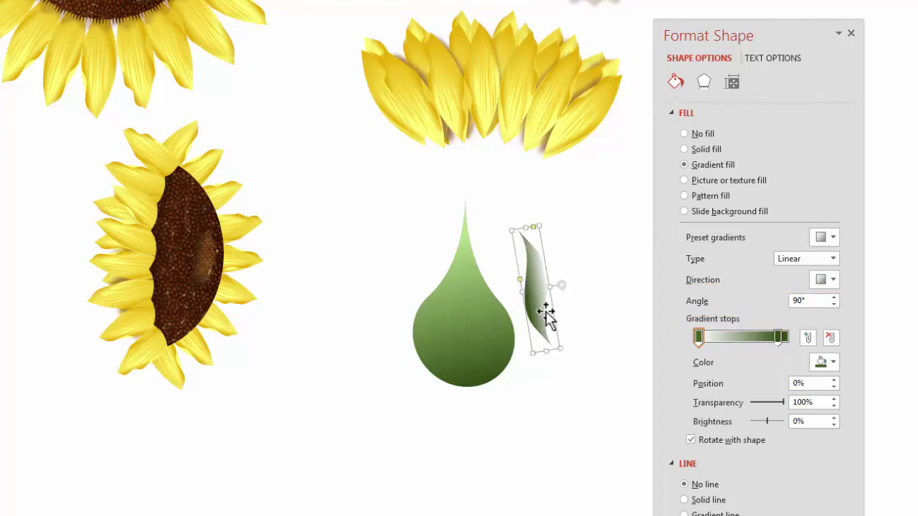
Move the wave's opaque dark gradient stop to 83% and its transparent stop to 36%, keeping the shape close beside the teardrop.
mouse_move(780, 338)
left_mouse_down()
mouse_move(764, 340)
mouse_move(772, 339)
left_mouse_up()
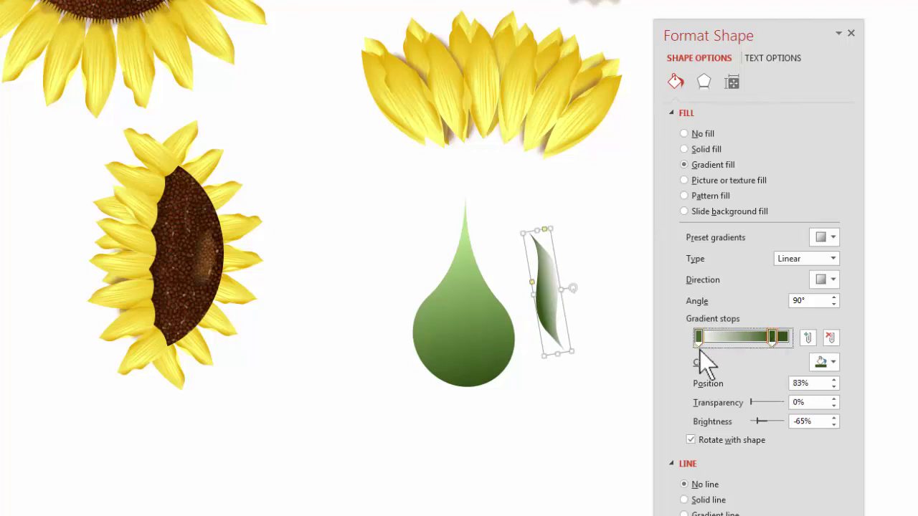
left_click_drag(698, 342, 731, 344)
left_click_drag(549, 291, 537, 293)
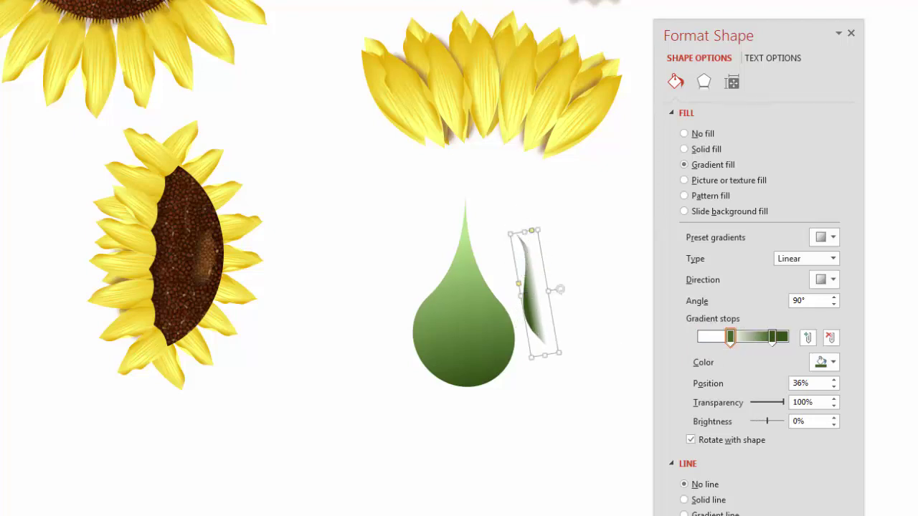
Flip the wave shape vertically, place it over the teardrop's left half and lengthen it slightly past the lower edge.
left_click(732, 1)
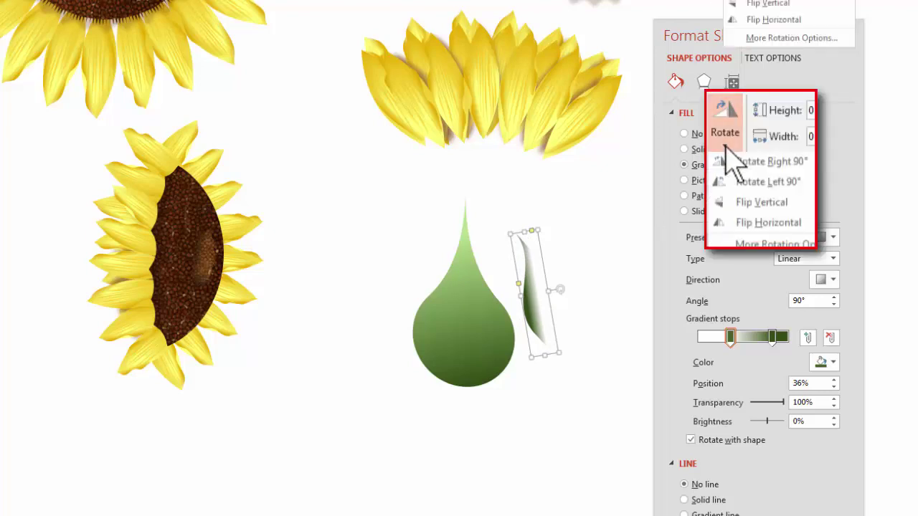
left_click(762, 6)
left_click_drag(536, 273, 449, 286)
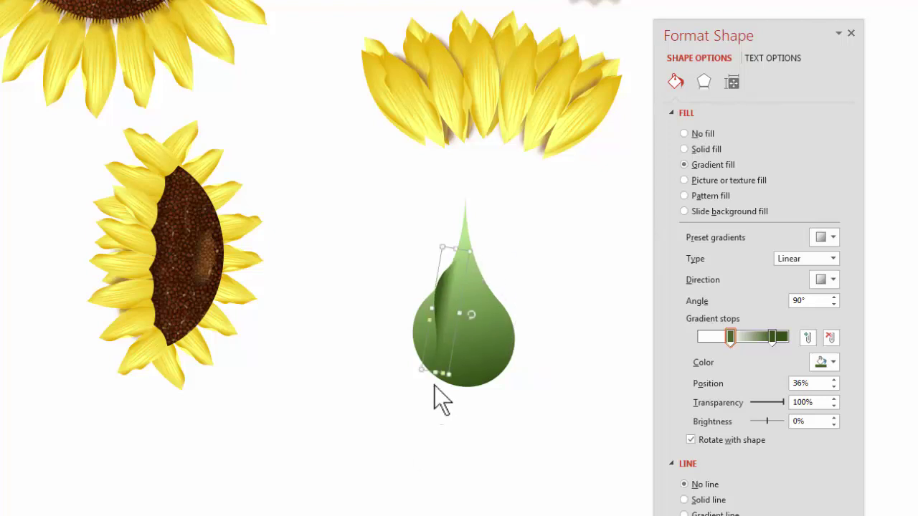
left_click_drag(436, 371, 433, 401)
mouse_move(440, 311)
left_mouse_down()
mouse_move(445, 303)
mouse_move(439, 322)
left_mouse_up()
Draw a four-sided freeform over the wave's tip overhanging the teardrop's lower edge and subtract it from the wave.
left_click(359, 385)
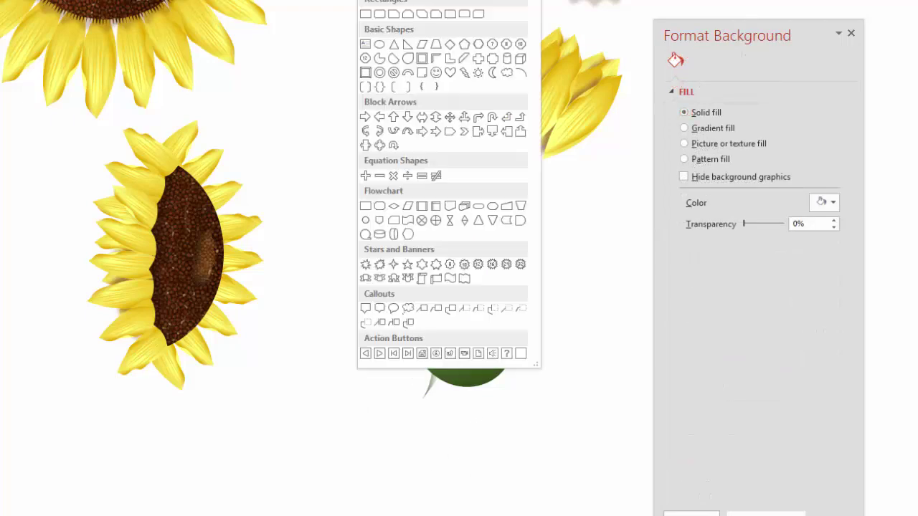
left_click(506, 3)
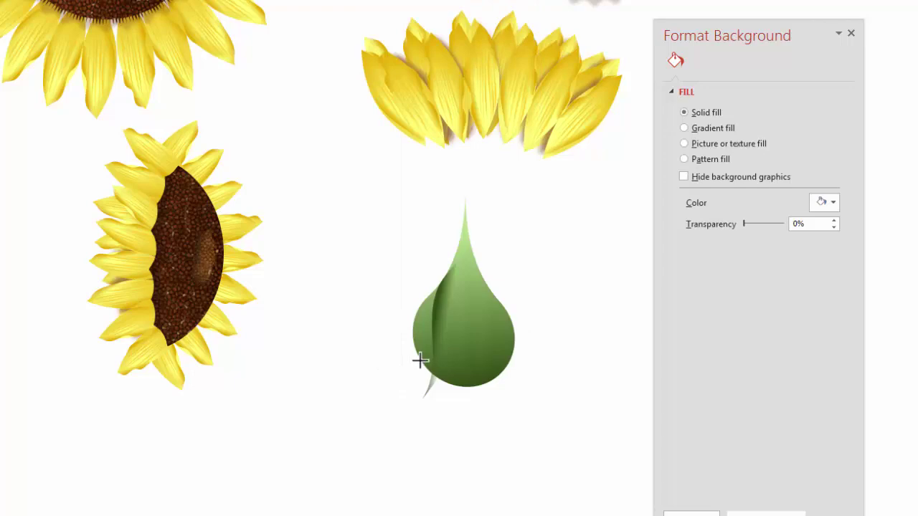
mouse_move(417, 360)
left_mouse_down()
mouse_move(463, 385)
mouse_move(432, 430)
mouse_move(408, 360)
left_mouse_up()
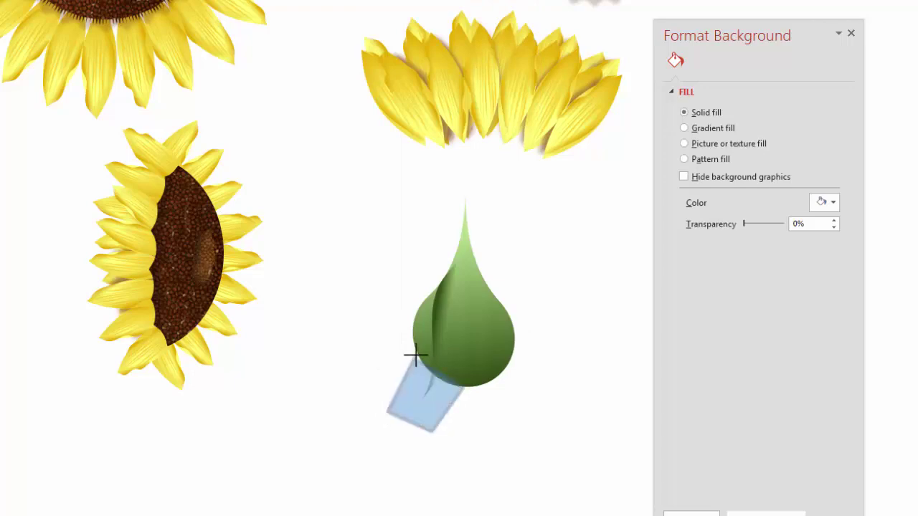
left_click(440, 304)
left_click_drag(445, 337, 405, 408)
left_click(405, 409)
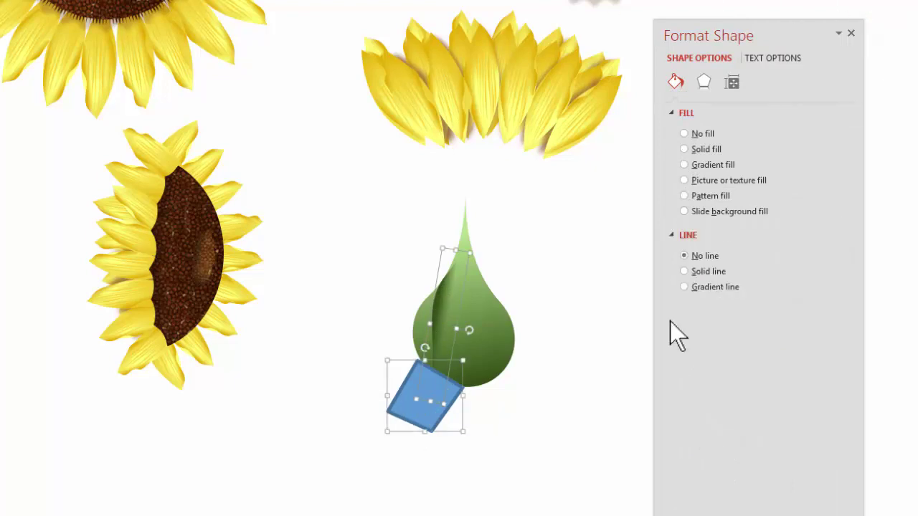
key("Delete")
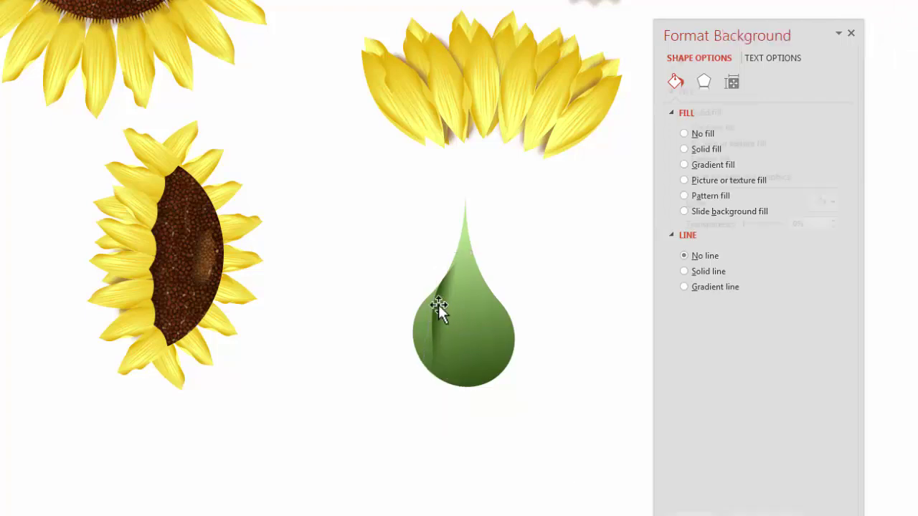
Move the trimmed wave's transparent gradient stop to 19% and slightly adjust its placement within the teardrop.
left_click(439, 306)
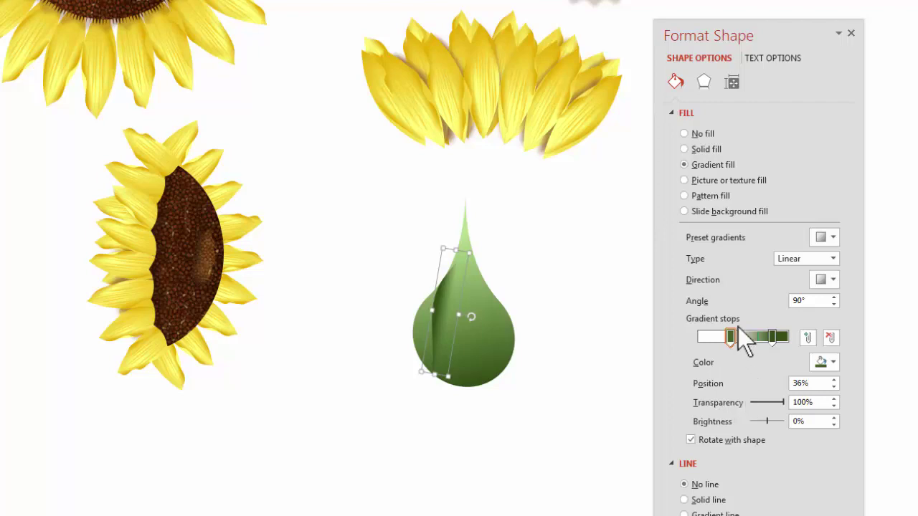
left_click_drag(731, 335, 715, 339)
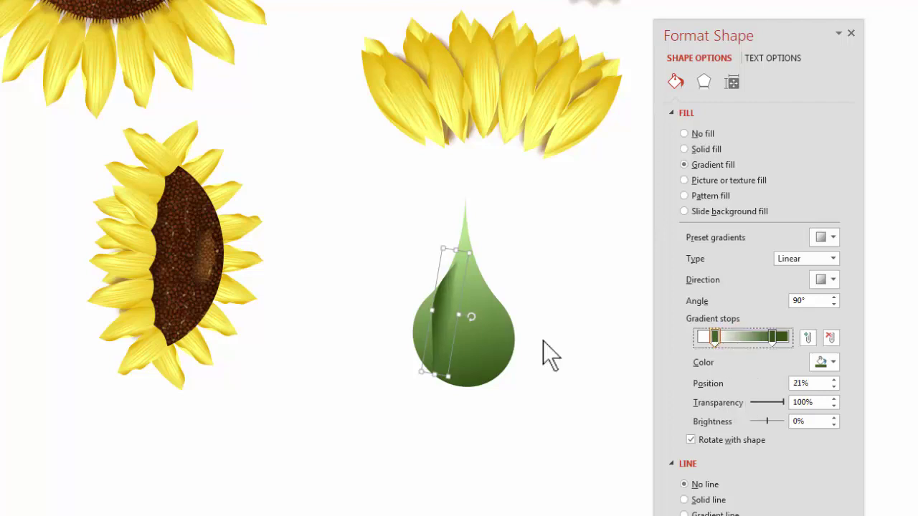
left_click_drag(470, 315, 471, 319)
left_click(477, 438)
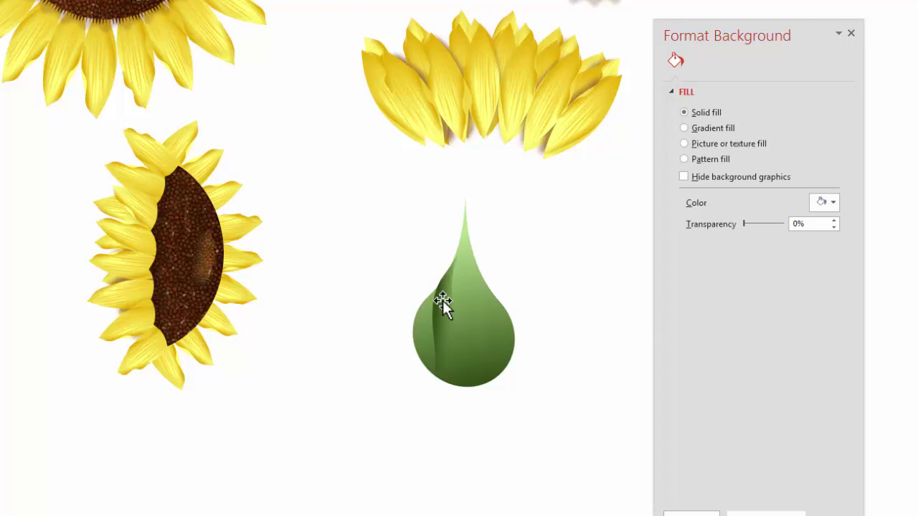
Duplicate the trimmed wave, flip the copy horizontally and place it along the teardrop's right half as a mirrored shadow.
left_click_drag(441, 304, 481, 313)
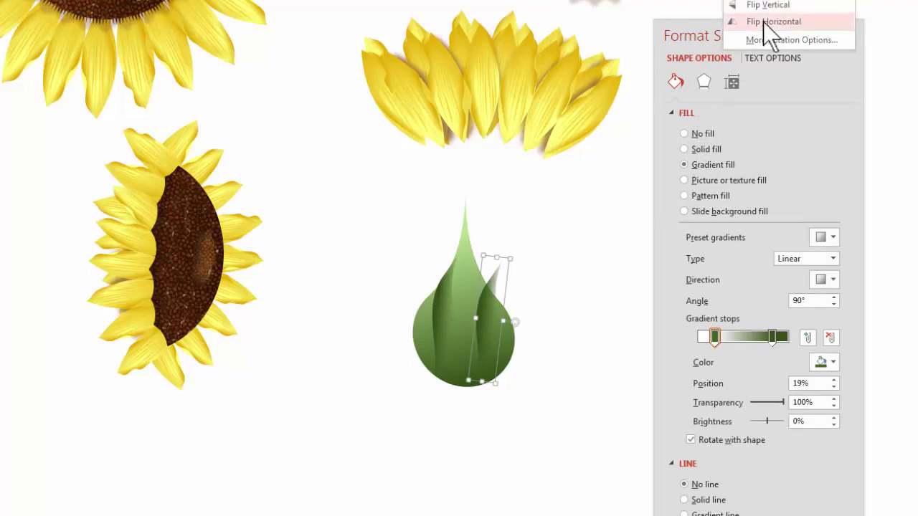
left_click(764, 23)
mouse_move(501, 317)
left_mouse_down()
mouse_move(458, 322)
mouse_move(489, 307)
left_mouse_up()
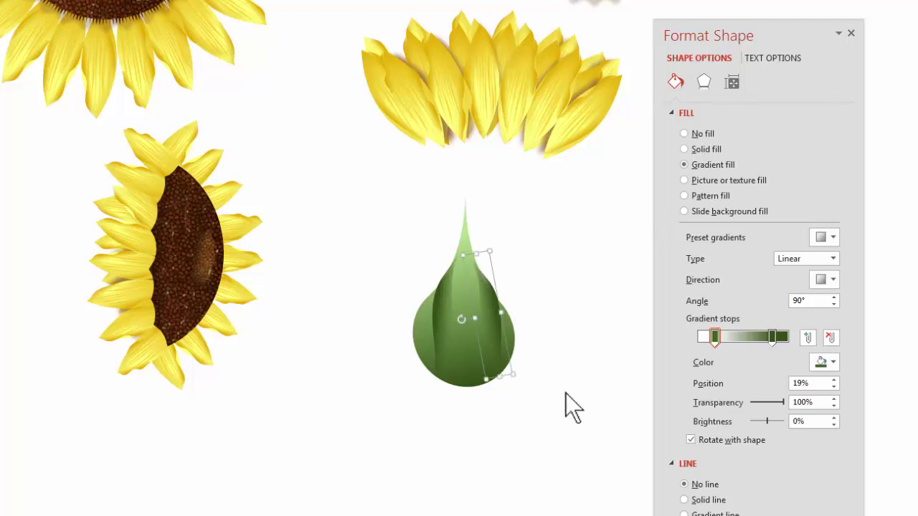
left_click(471, 504)
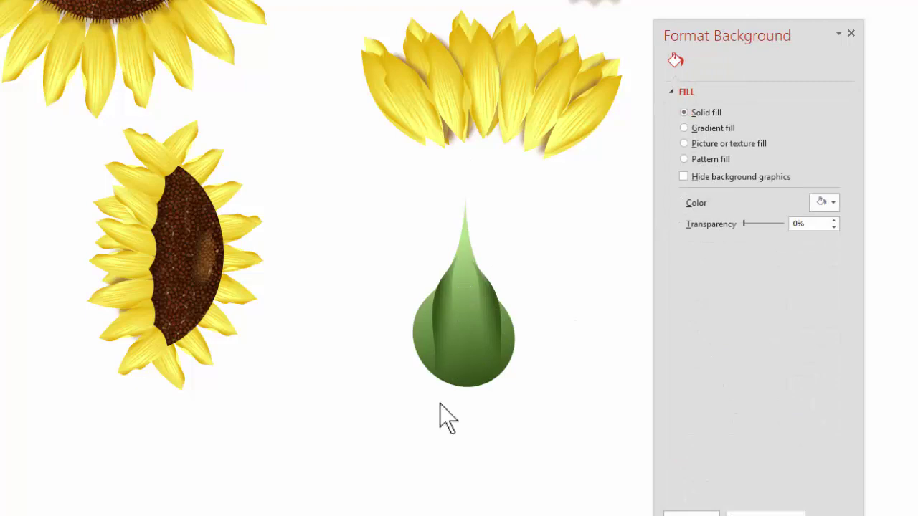
Make a narrow copy of the right-hand wave near the teardrop's middle and move its opaque dark gradient stop to 100%.
left_click(470, 312)
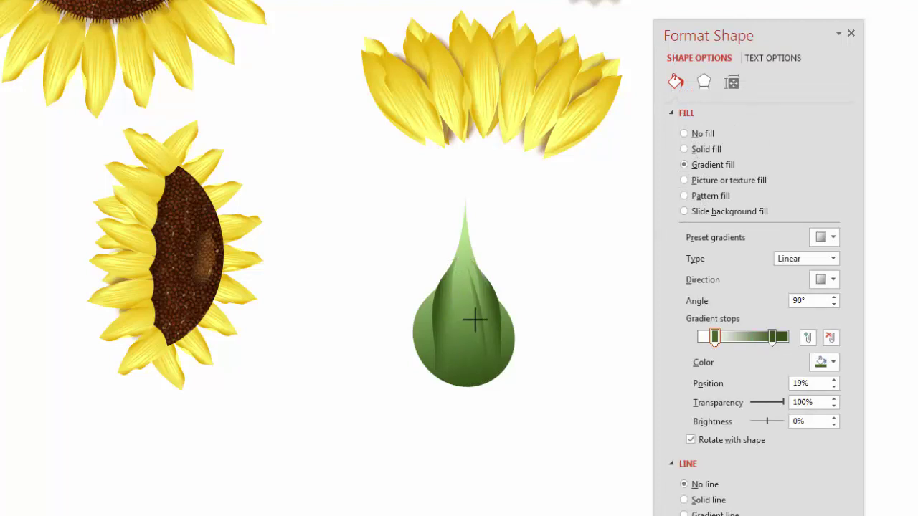
left_click(474, 320)
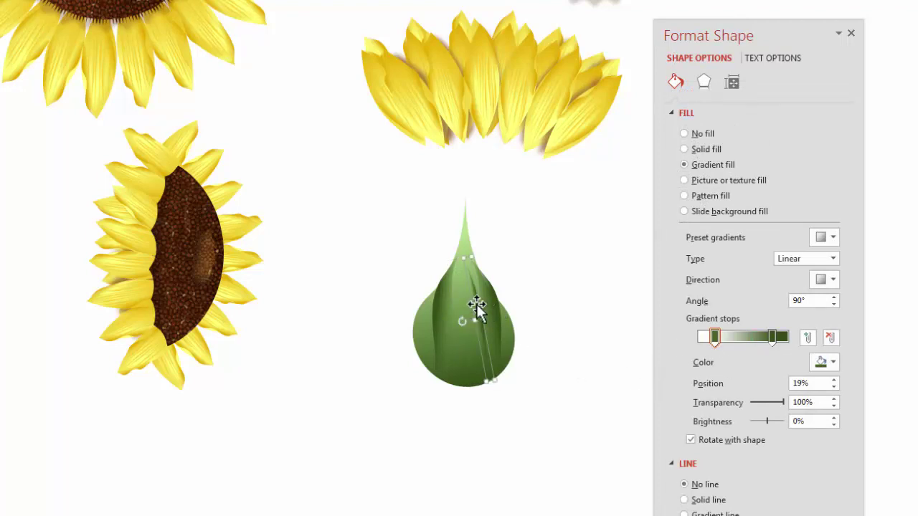
left_click_drag(477, 307, 463, 304)
left_click_drag(772, 337, 806, 331)
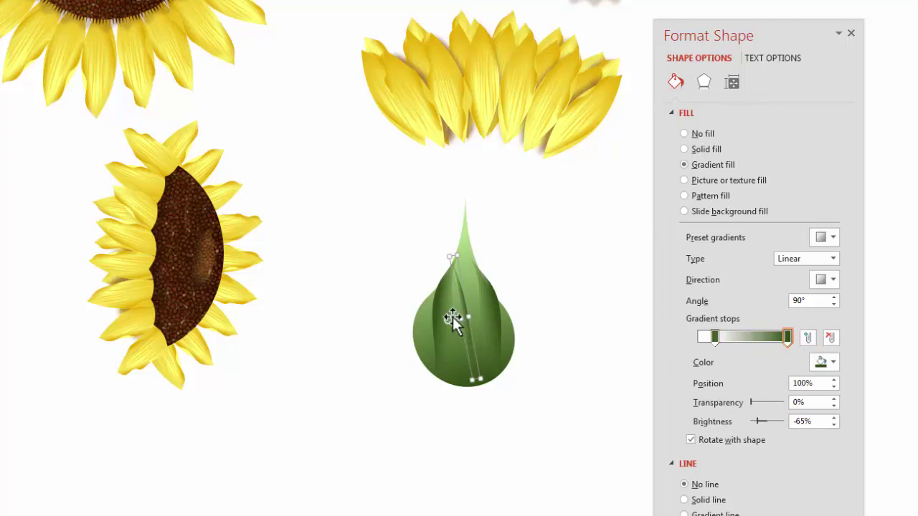
Duplicate the narrow dark wave several times and spread the copies, mostly upright, across the teardrop between the two wide shadows.
left_click_drag(447, 317, 487, 385)
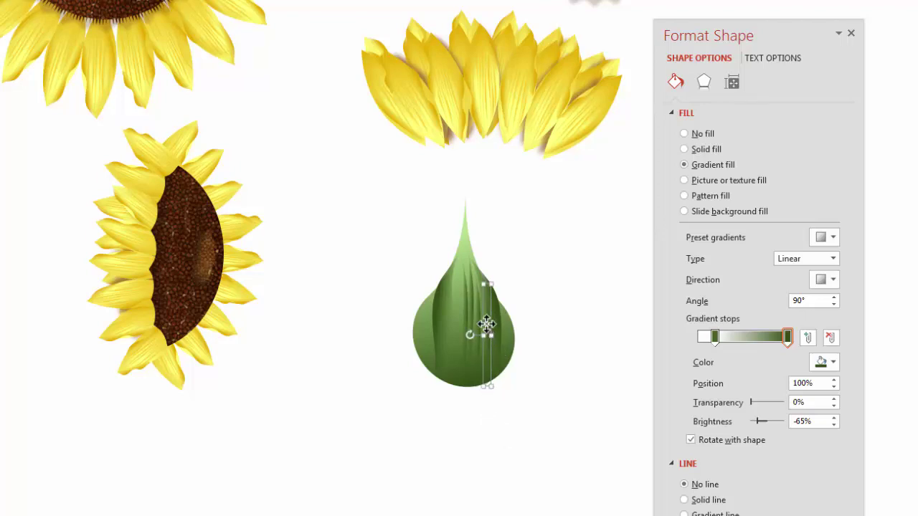
left_click_drag(485, 323, 447, 316)
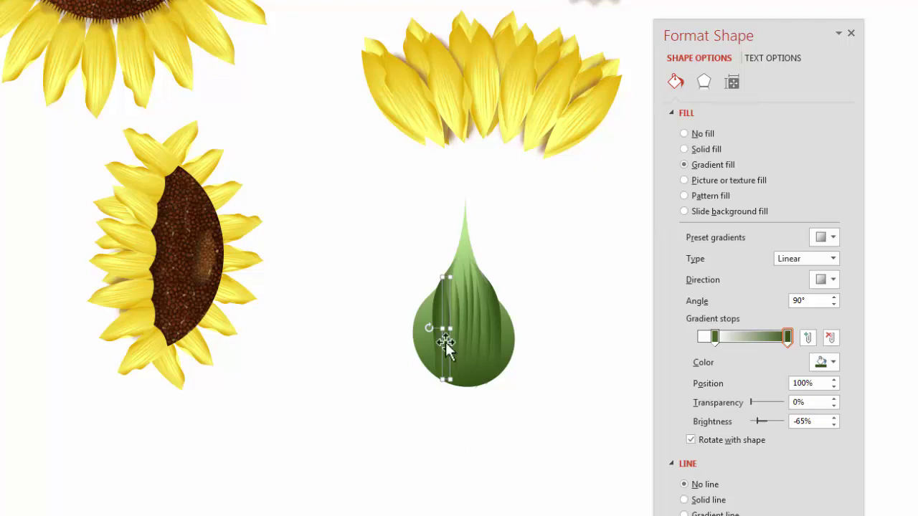
left_click(442, 451)
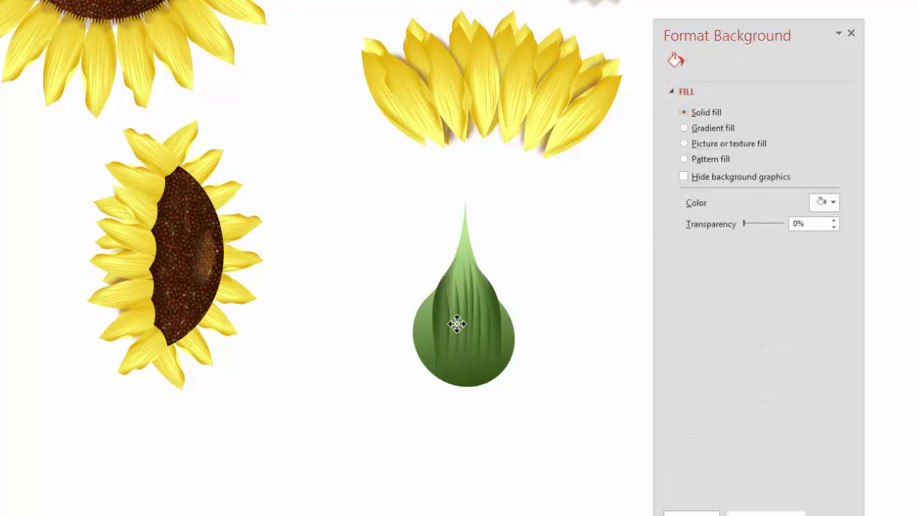
Recolour the opaque gradient stop of a narrow wave left of the teardrop's centre to standard gold and widen that wave.
left_click(457, 326)
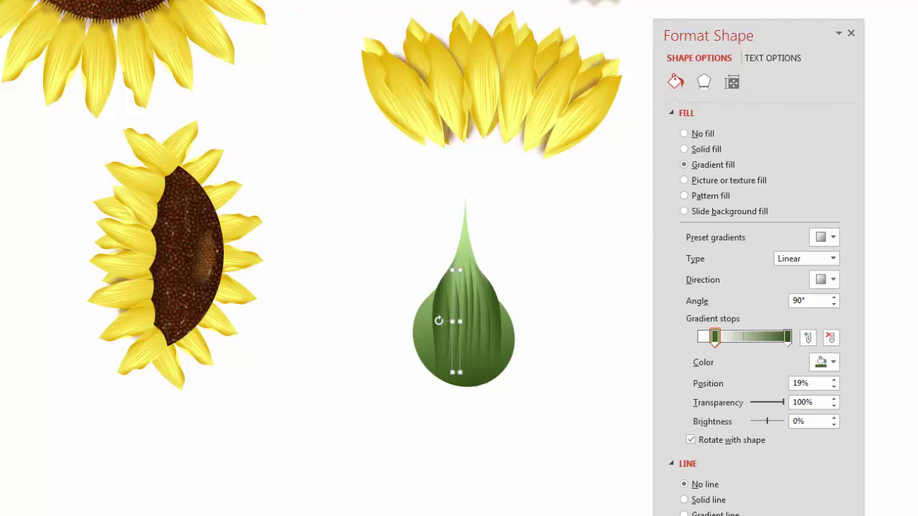
left_click(787, 335)
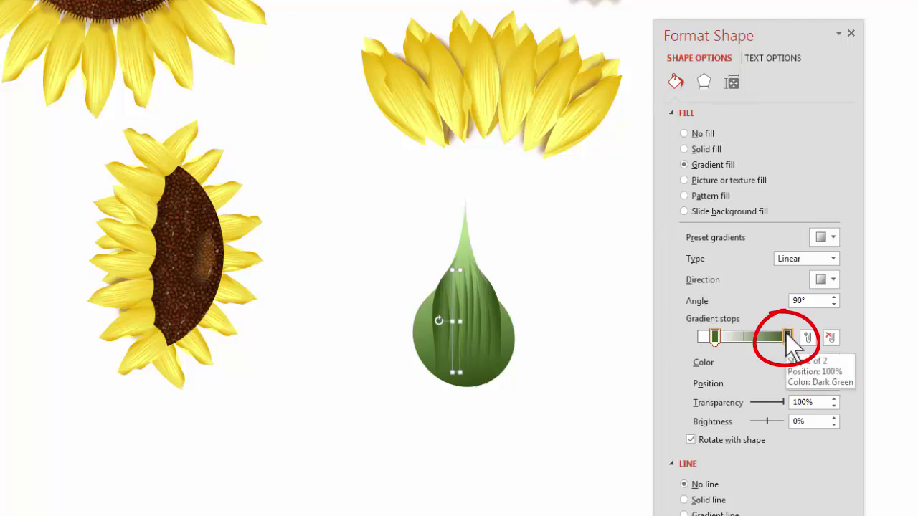
left_click_drag(717, 32, 626, 34)
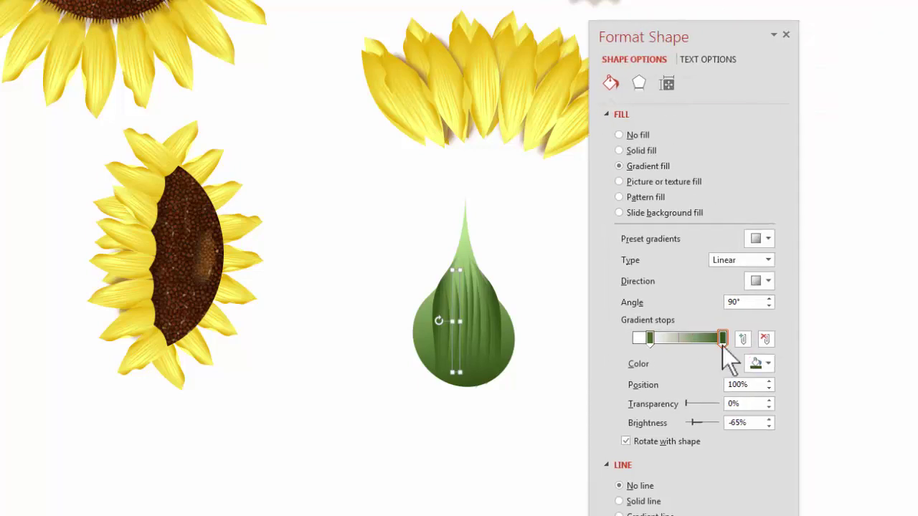
left_click(769, 365)
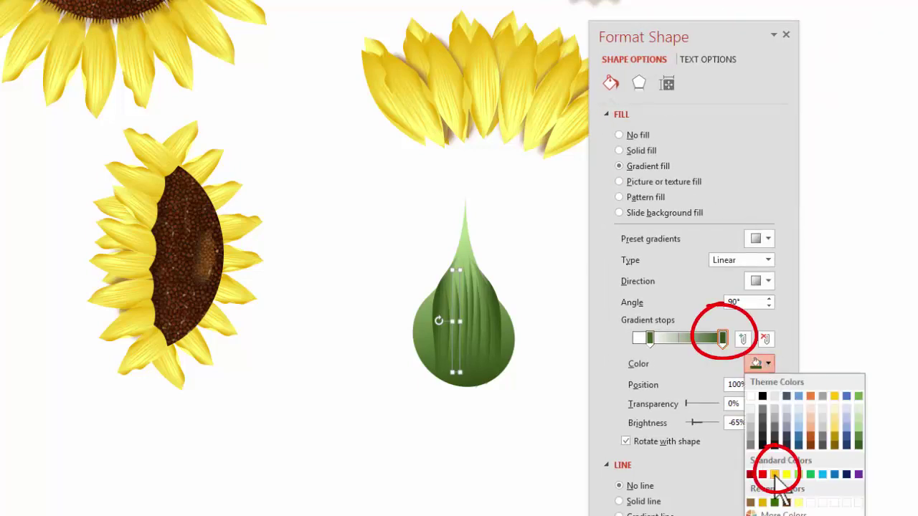
left_click(772, 479)
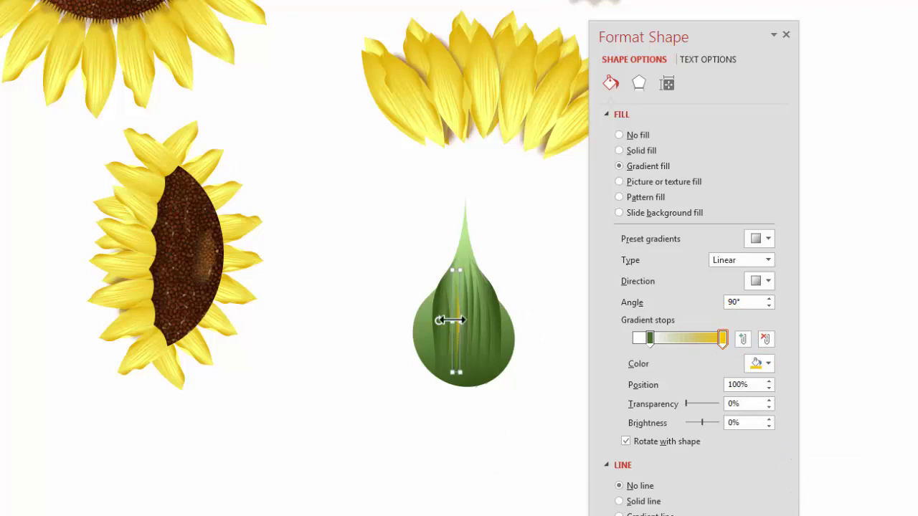
key("Escape")
left_click(444, 365)
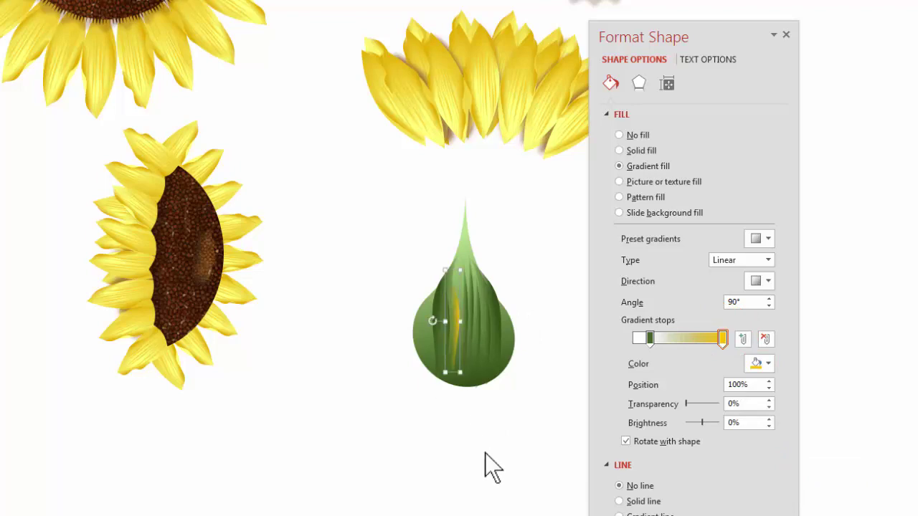
left_click(485, 453)
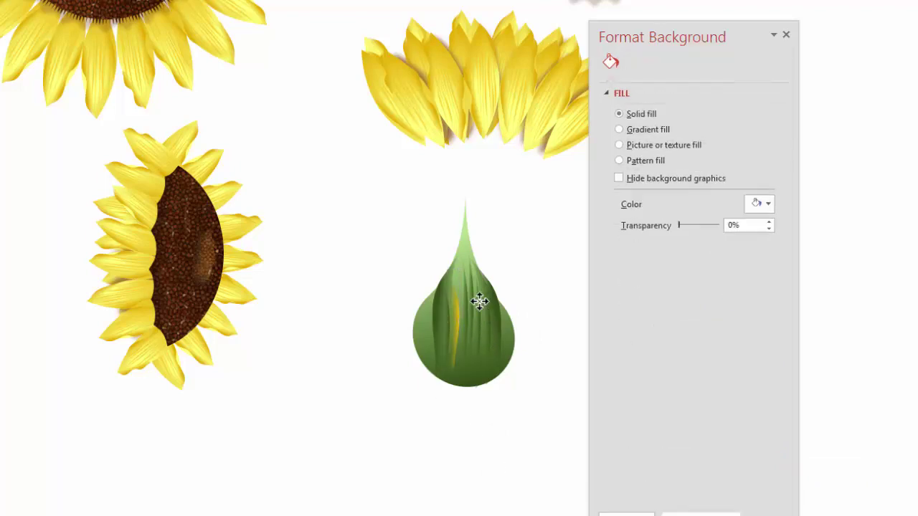
Recolour the opaque gradient stop of a narrow wave right of the teardrop's centre to the same standard gold.
left_click(479, 301)
left_click(722, 342)
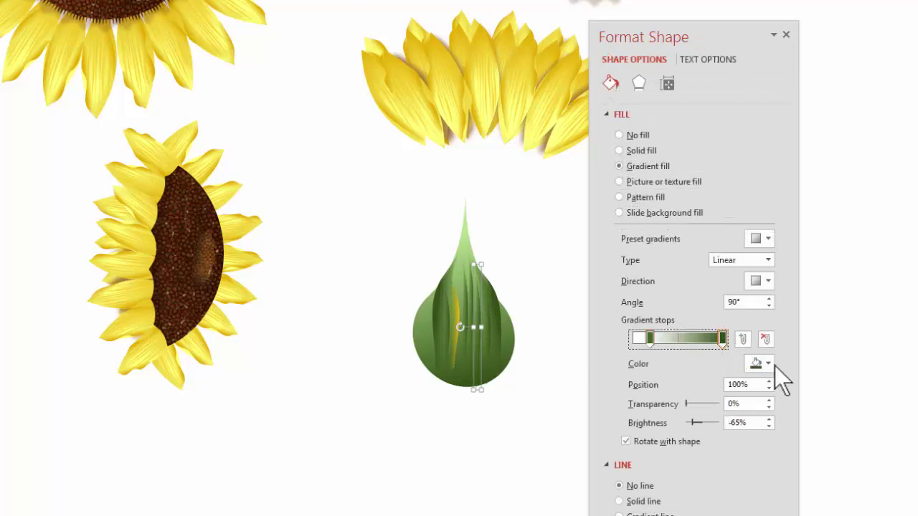
left_click(767, 362)
left_click(775, 475)
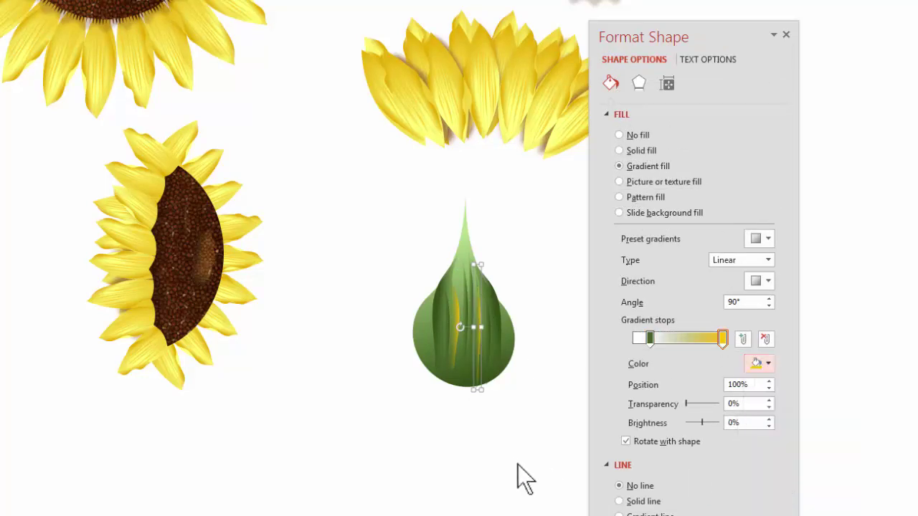
left_click(523, 371)
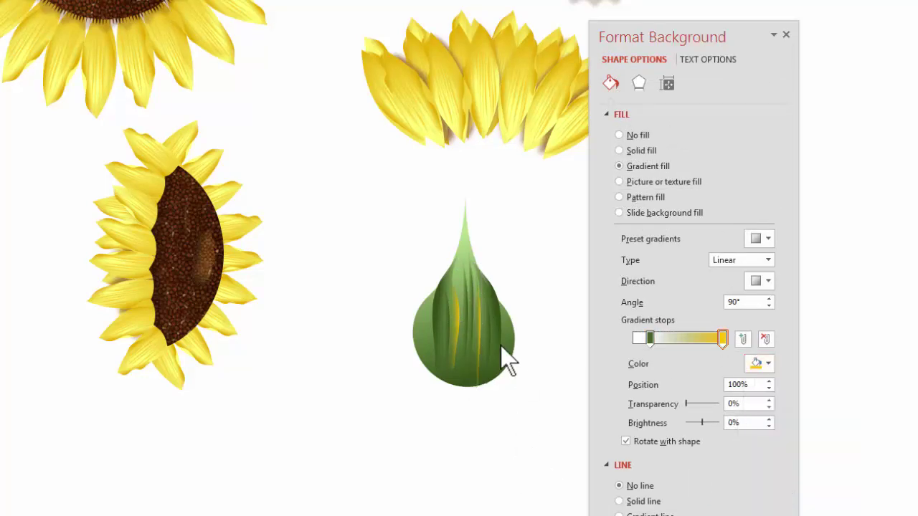
Shift the right-hand gold wave slightly and flip it horizontally.
left_click(479, 313)
left_click(481, 309)
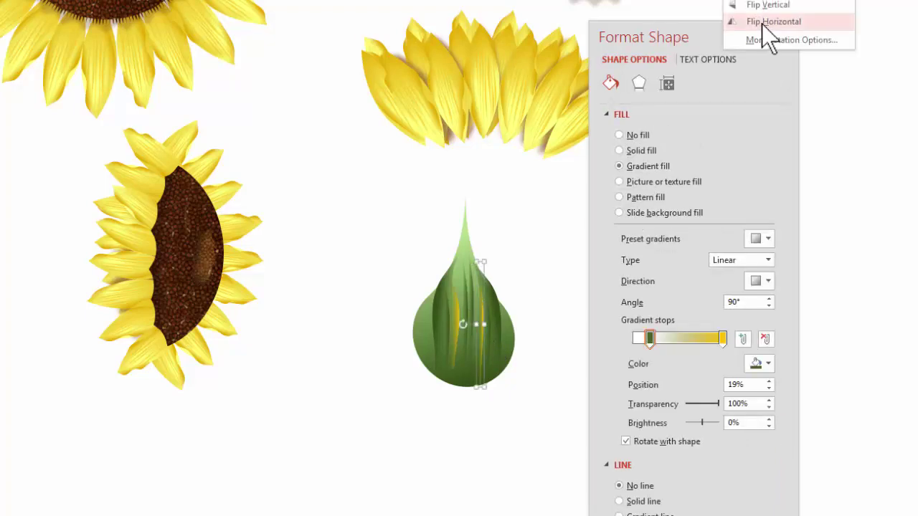
left_click(761, 24)
left_click(502, 384)
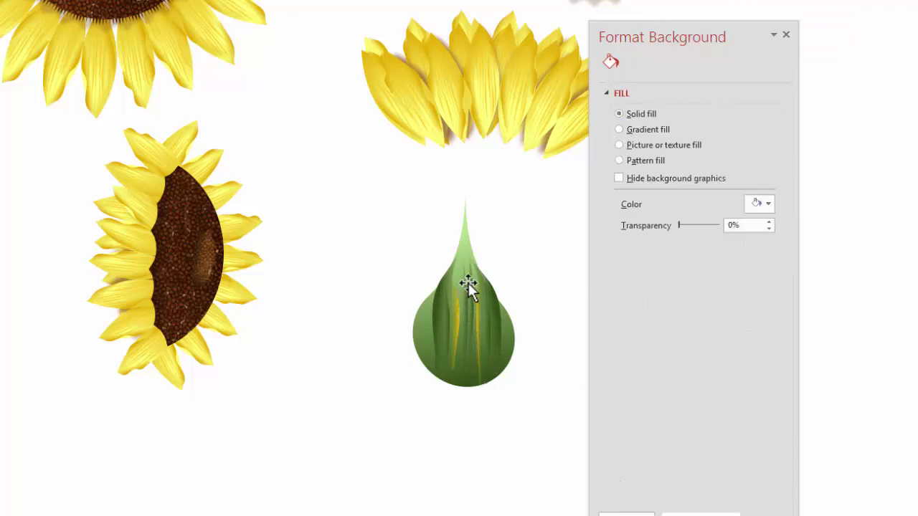
Flip the narrow dark wave at the teardrop's centre horizontally.
left_click(462, 282)
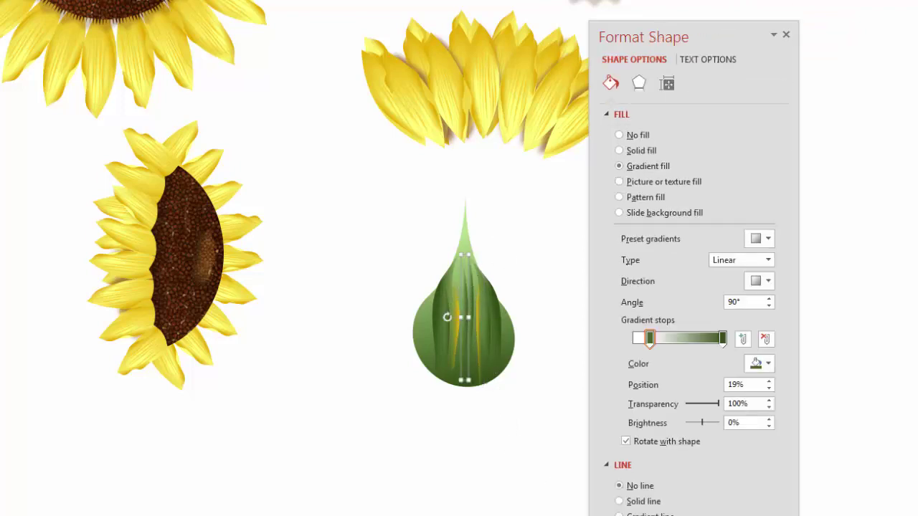
left_click(748, 2)
left_click(766, 22)
key("Escape")
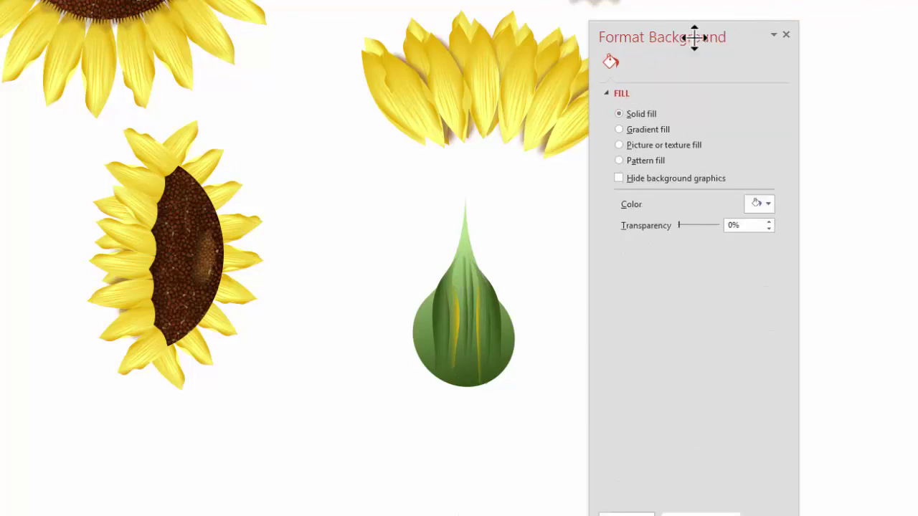
Group all the shapes of the green sepal and place a spare copy of the group up beside the petal fan.
left_click_drag(703, 36, 882, 25)
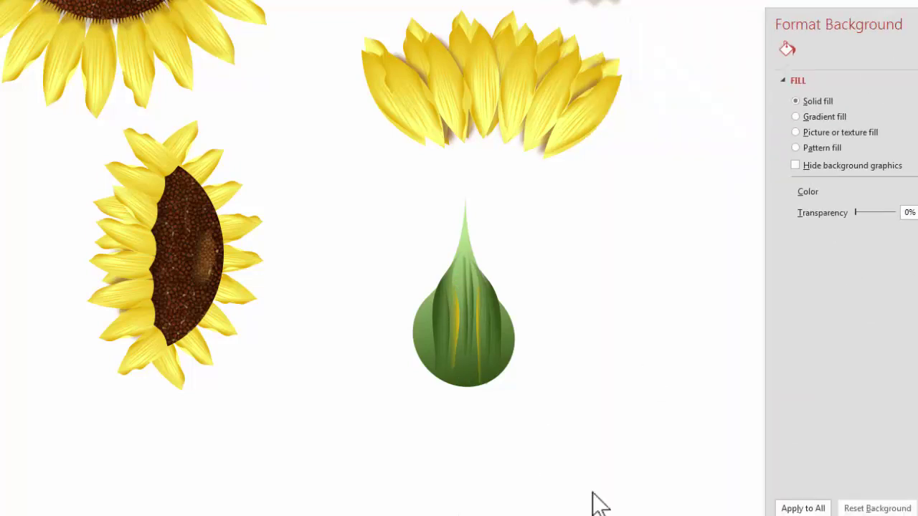
left_click_drag(624, 457, 301, 242)
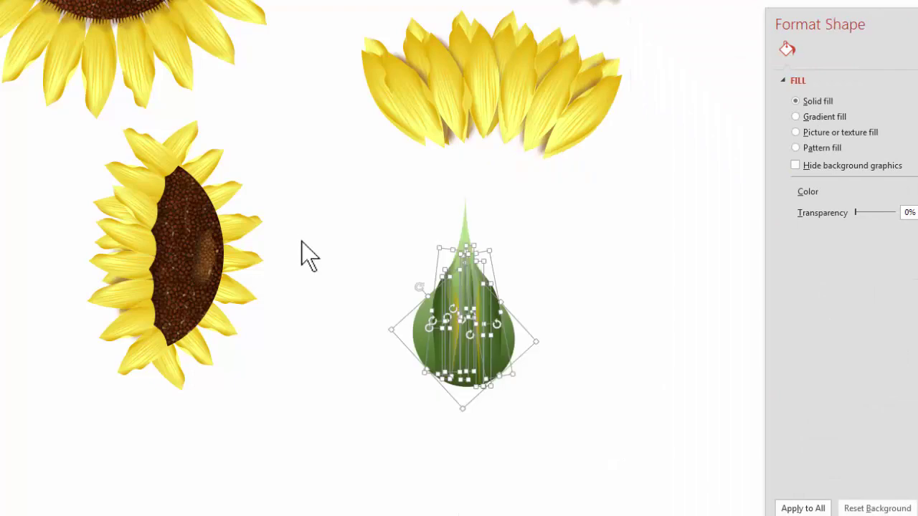
key("ctrl+g")
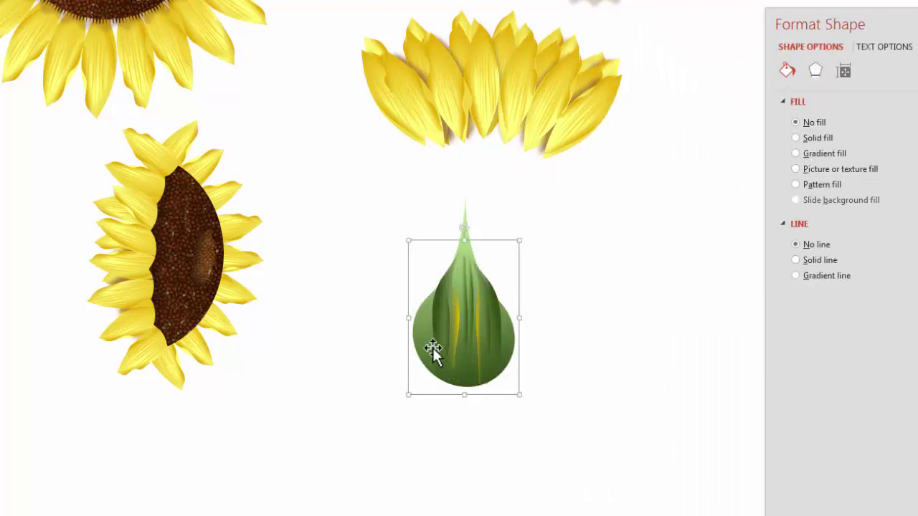
left_click_drag(434, 347, 683, 219)
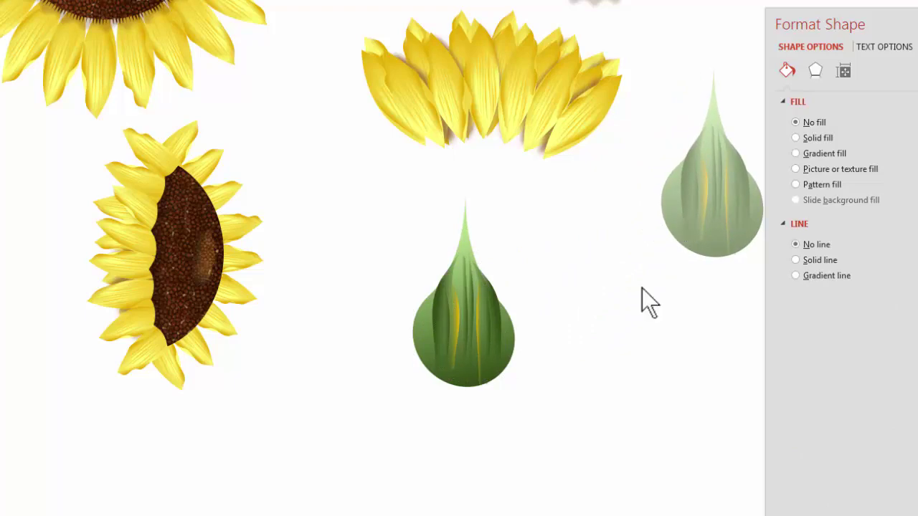
left_click(487, 388)
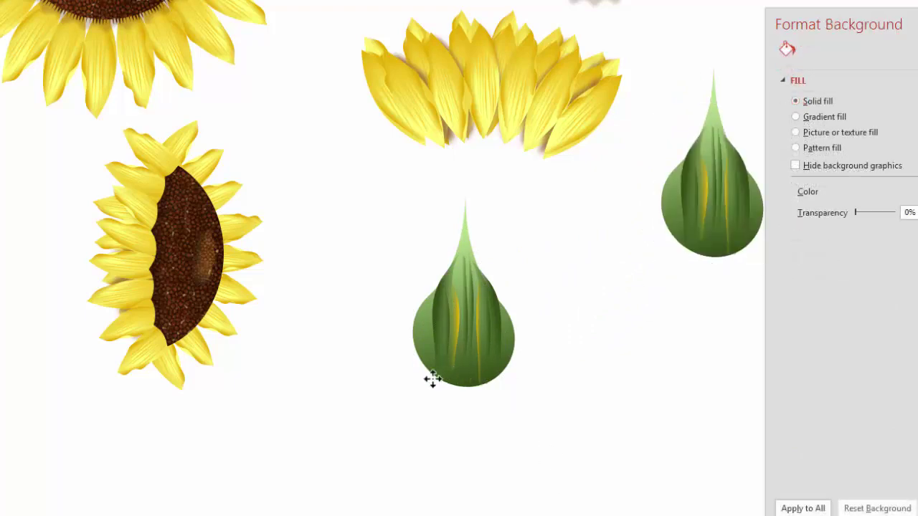
Duplicate the sepal beside the original, tilt the copy about 20° clockwise and nudge it slightly down.
left_click_drag(433, 379, 497, 370)
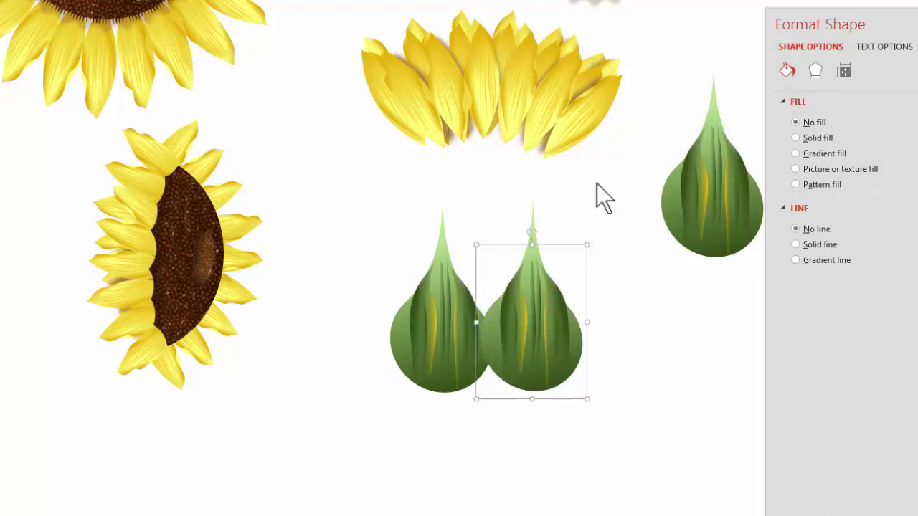
left_click_drag(531, 229, 571, 231)
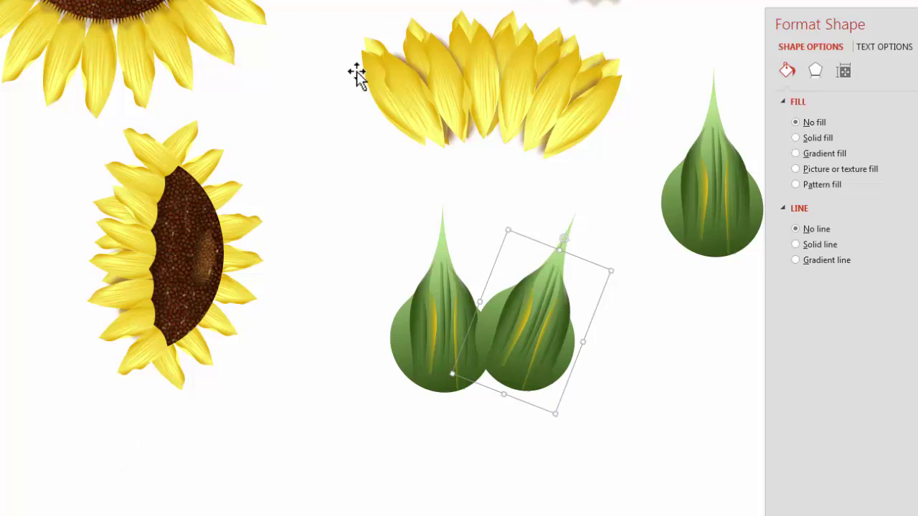
left_click_drag(522, 346, 525, 351)
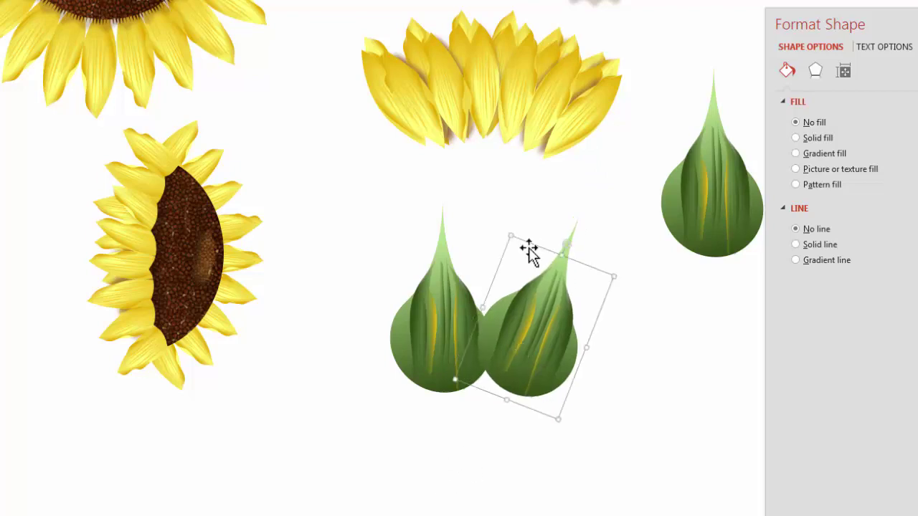
Tilt the original sepal counter-clockwise and move it so its base overlaps the tilted copy.
left_click(438, 231)
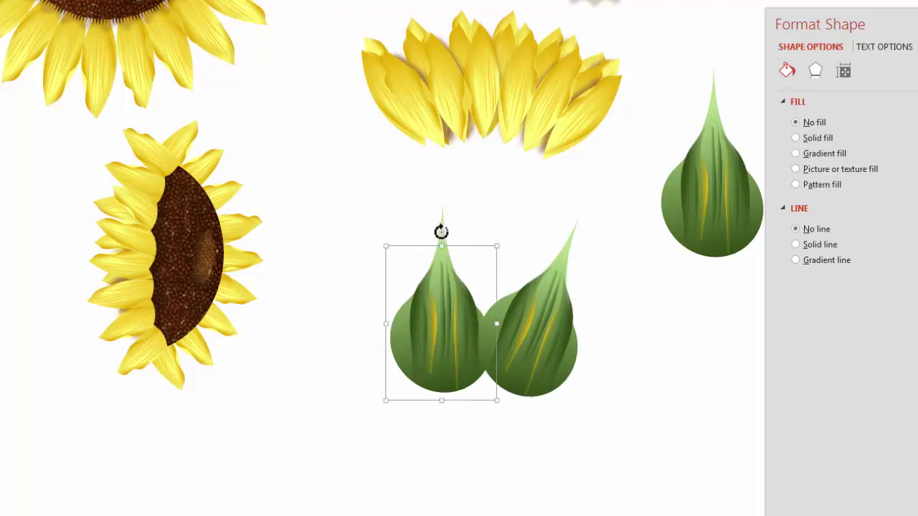
left_click_drag(440, 232, 401, 251)
left_click_drag(419, 365, 416, 338)
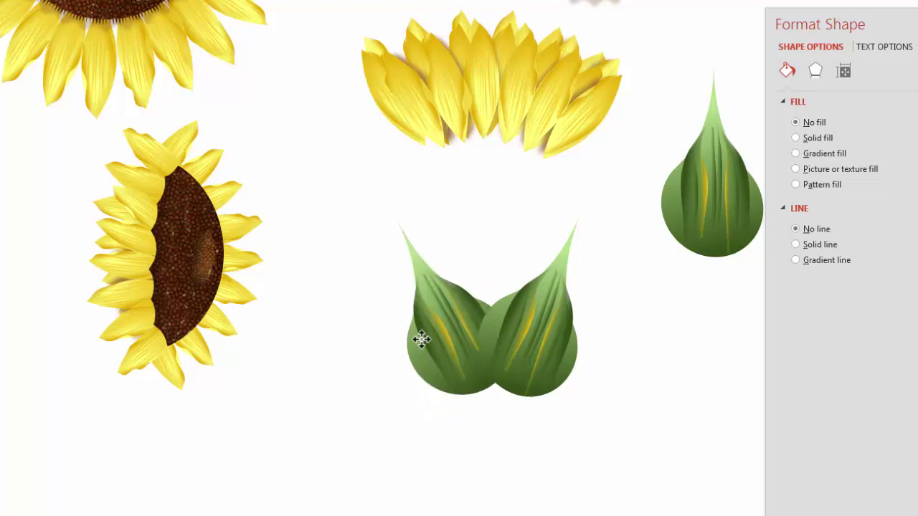
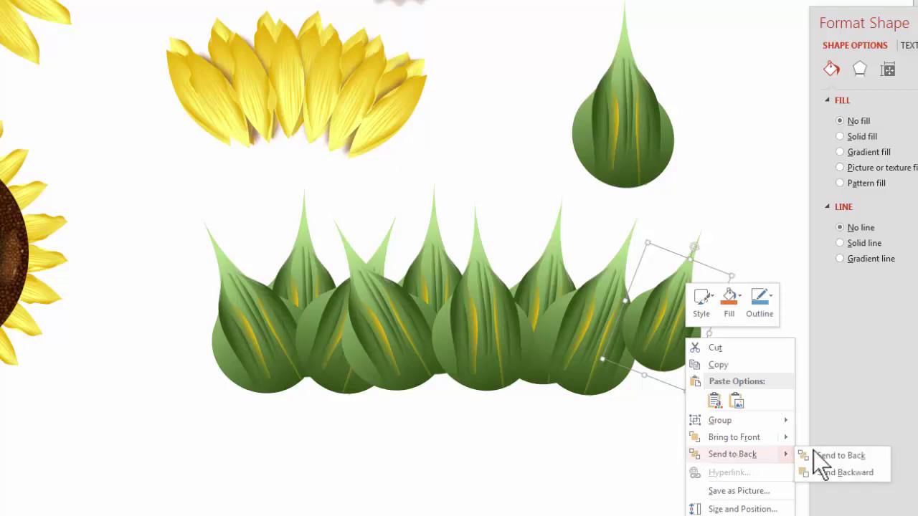
Send the small sepal at the row's right end to the back, tuck it behind its neighbour and tilt it further outward.
left_click(833, 453)
left_click_drag(693, 338, 663, 354)
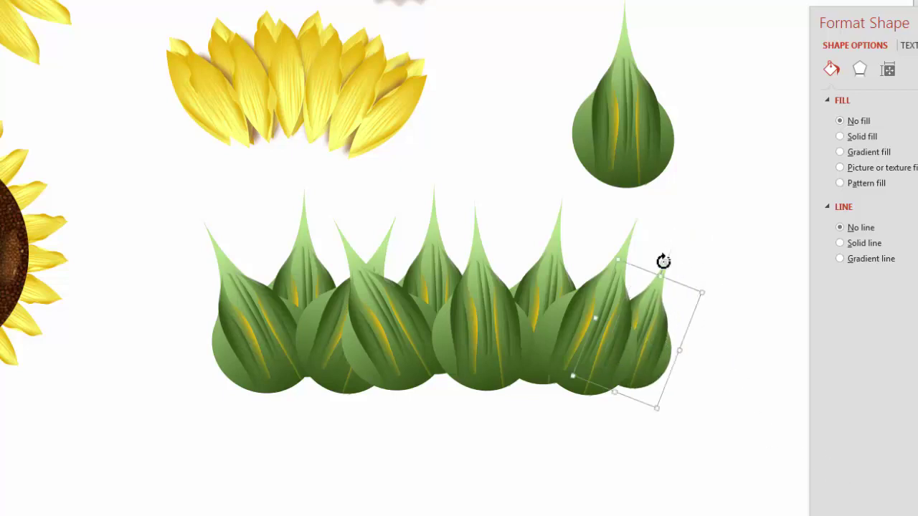
left_click_drag(671, 264, 678, 276)
left_click_drag(662, 352, 661, 346)
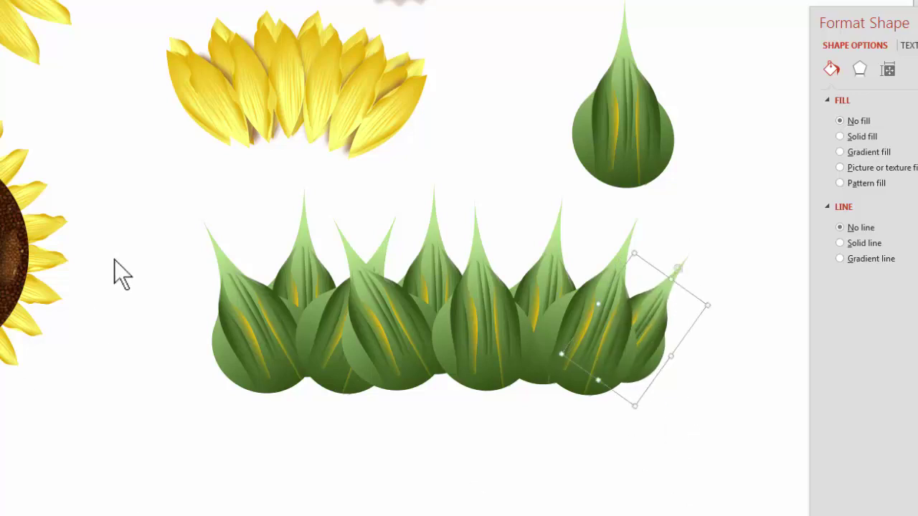
left_click(752, 323)
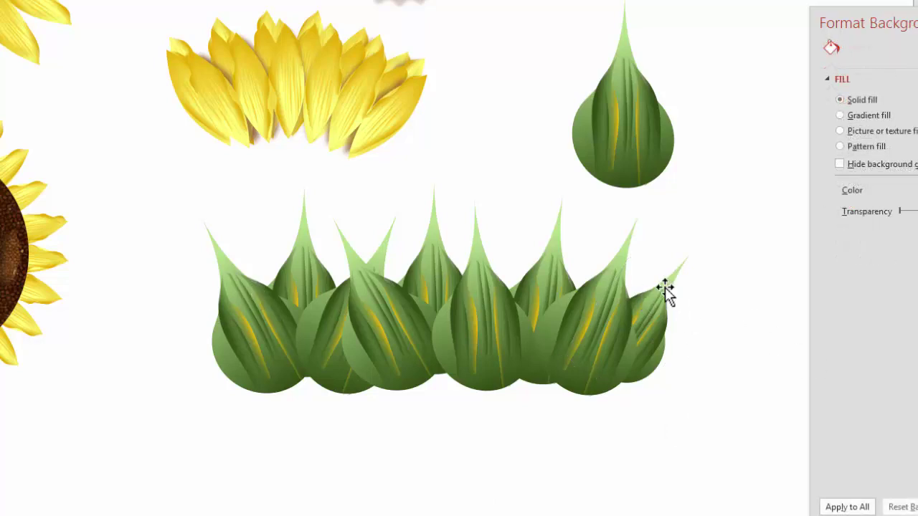
Copy the small right-end sepal to the left of the row, flip it horizontally and send it to the back.
left_click_drag(665, 287, 179, 339)
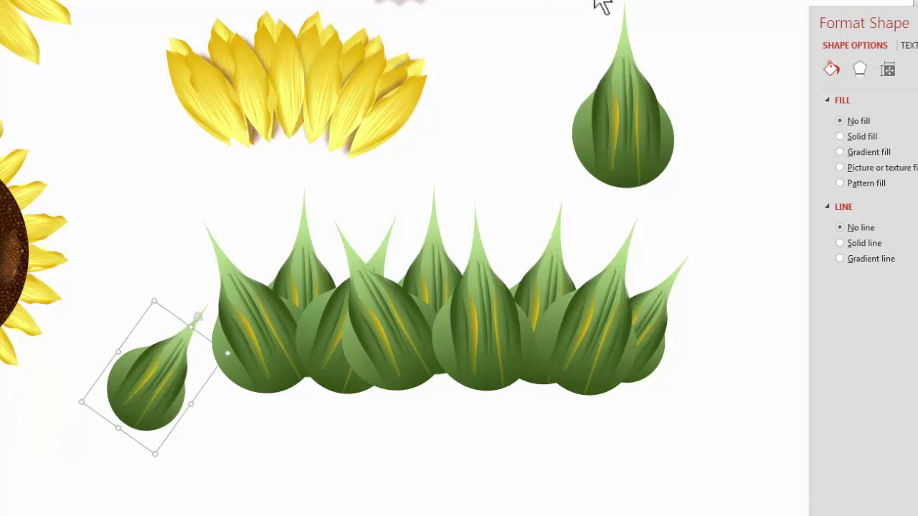
left_click(612, 25)
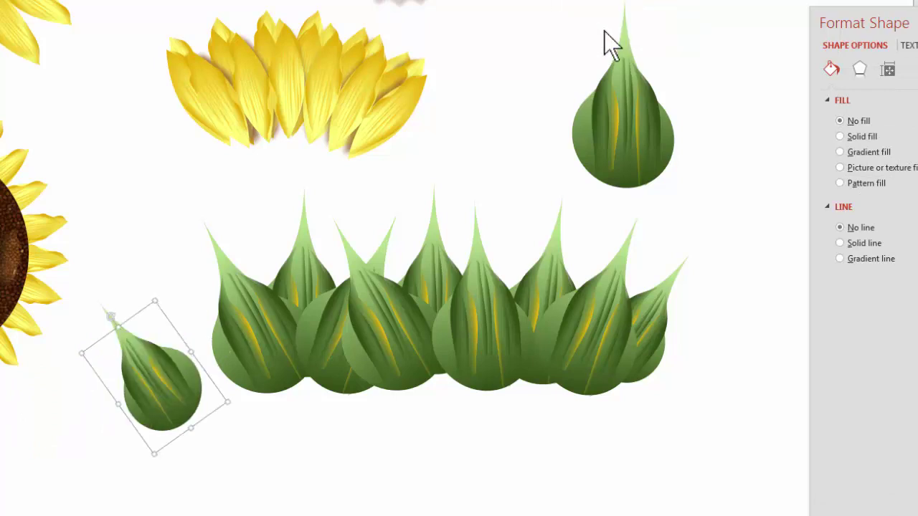
right_click(162, 355)
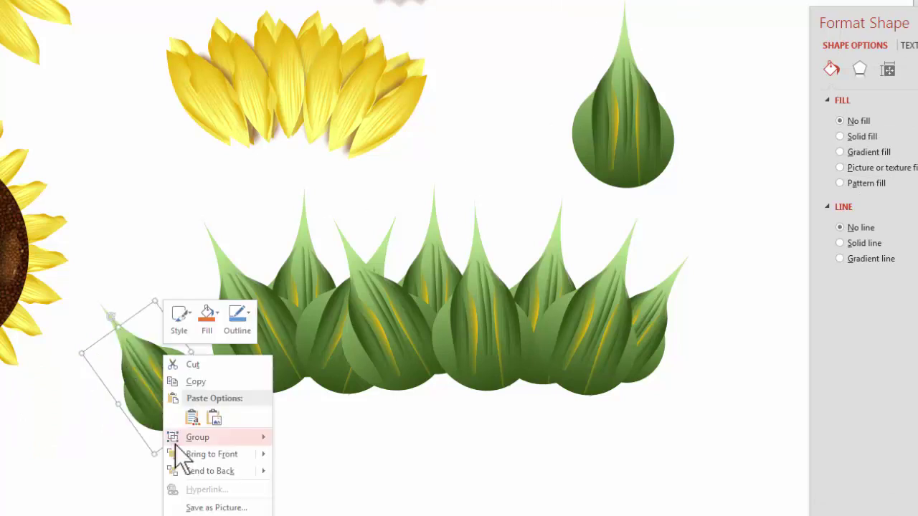
mouse_move(235, 476)
left_click(305, 472)
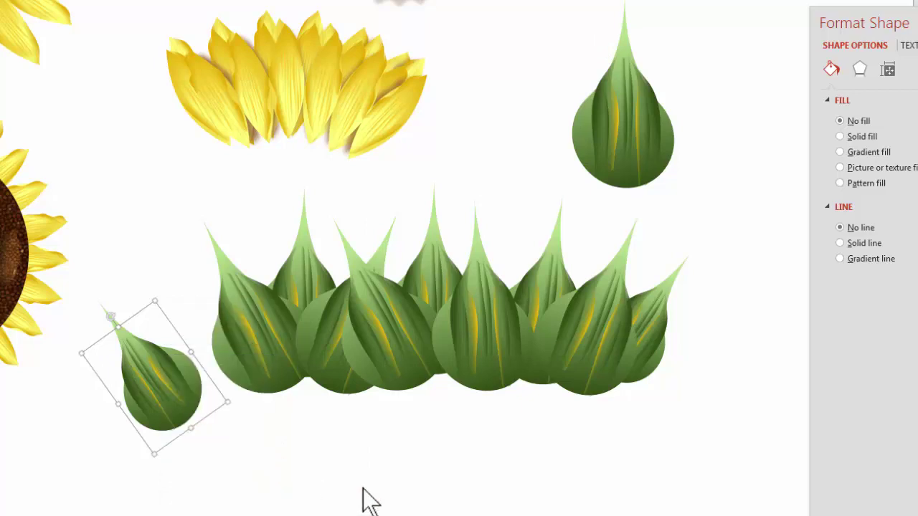
Tuck the flipped small sepal behind the row's left end and tilt it slightly further outward.
left_click_drag(173, 391, 229, 351)
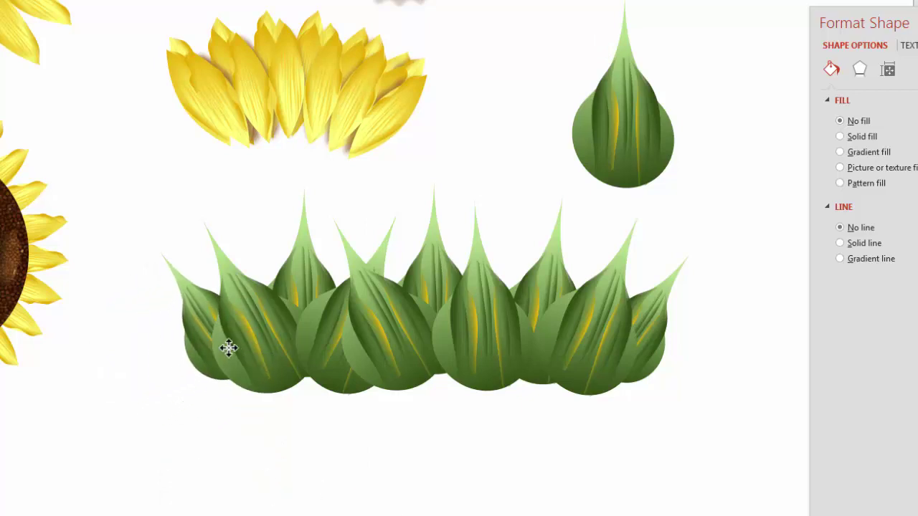
mouse_move(168, 266)
left_mouse_down()
mouse_move(150, 273)
mouse_move(159, 275)
left_mouse_up()
left_click_drag(177, 321, 178, 329)
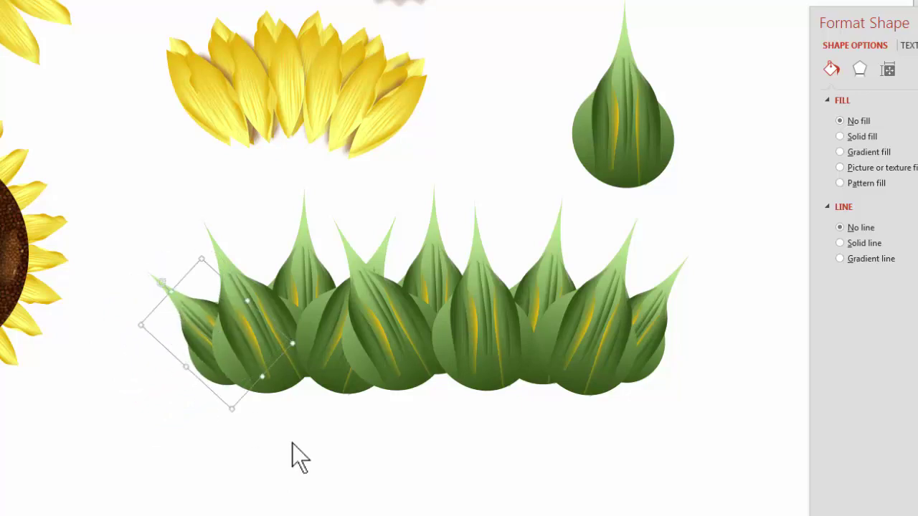
Set the gradient angle of the teardrop base in the back-row centre sepal to 240°.
left_click(433, 207)
left_click(434, 205)
left_click(435, 206)
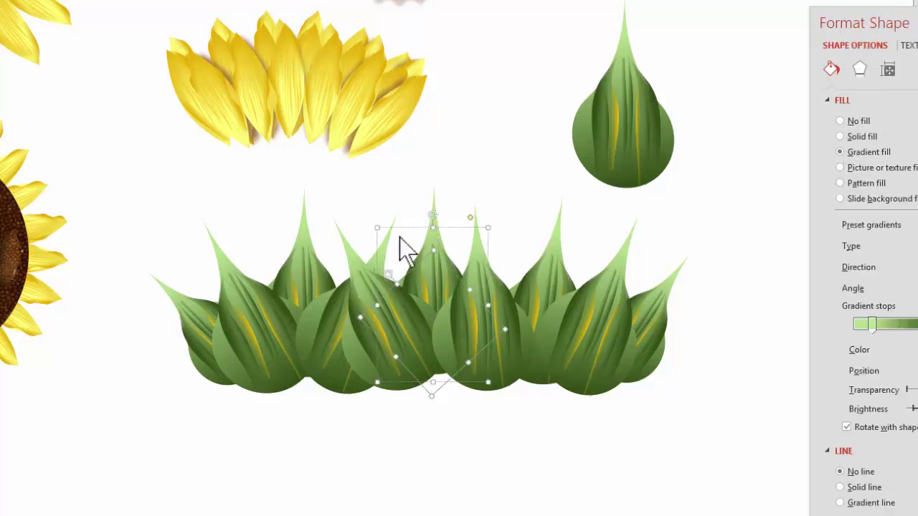
left_click_drag(887, 23, 646, 15)
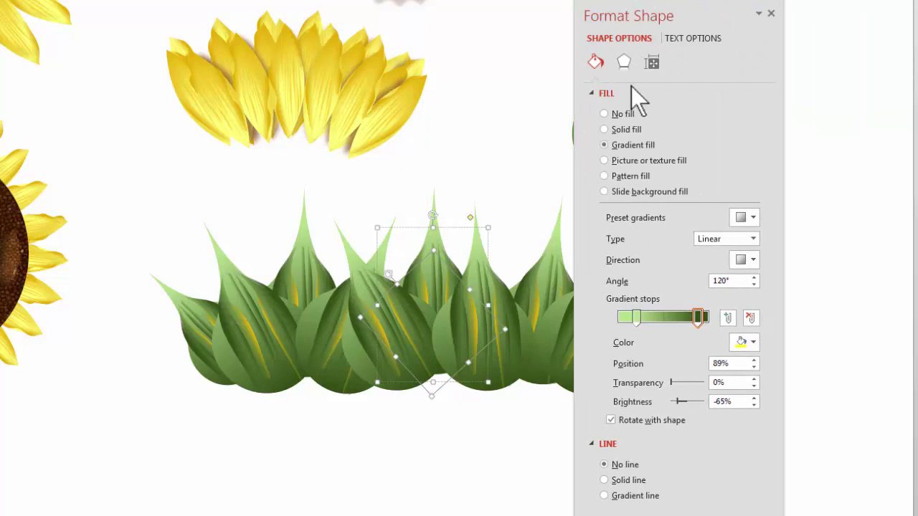
left_click(753, 279)
left_click(753, 279)
left_click(753, 278)
left_click(753, 278)
left_click(753, 278)
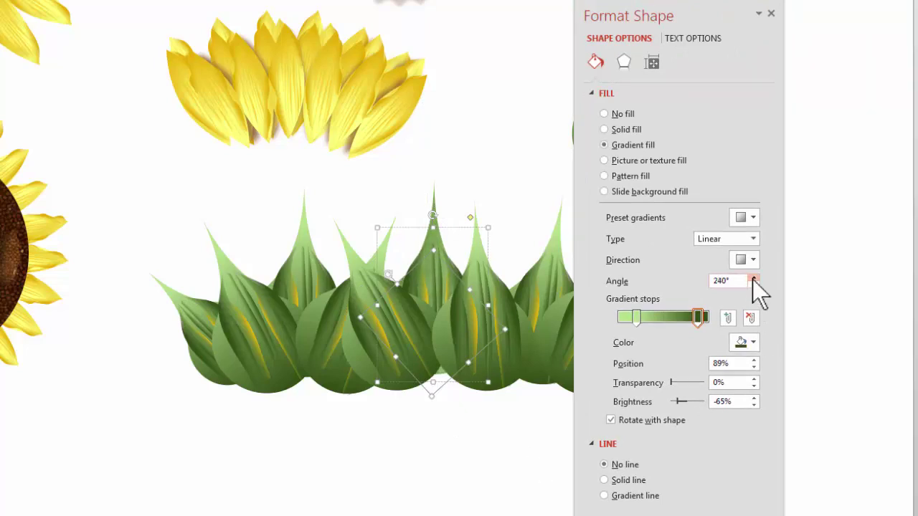
Set the gradient angle of the teardrop base in the large left front sepal to 210°.
left_click(219, 250)
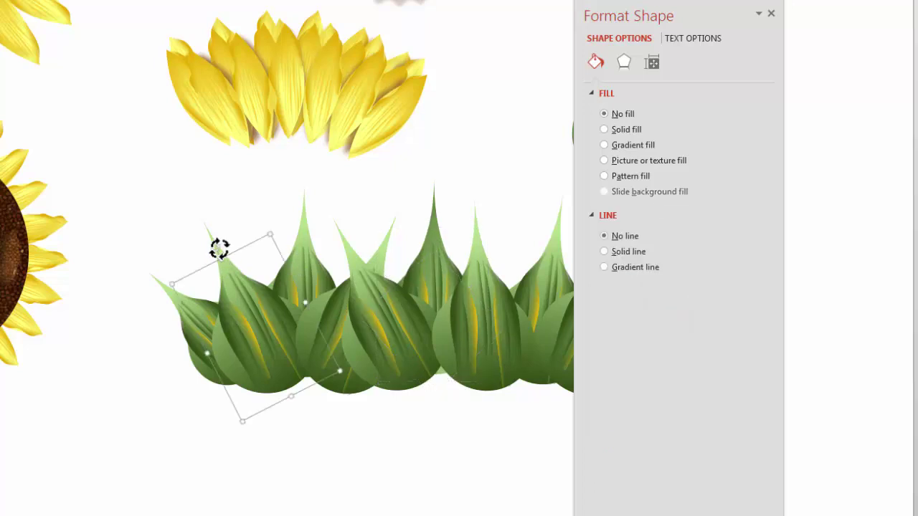
left_click(222, 300)
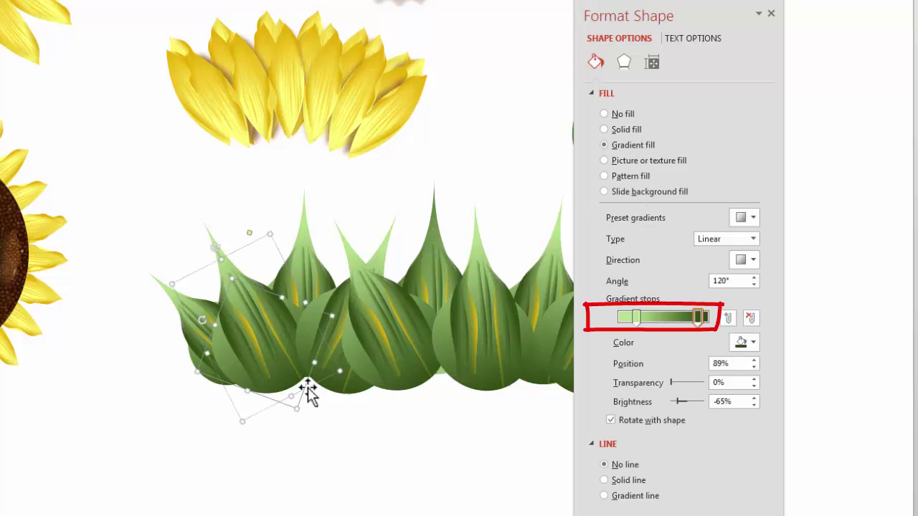
left_click(754, 277)
left_click(753, 278)
left_click(754, 277)
left_click(754, 278)
left_click(754, 278)
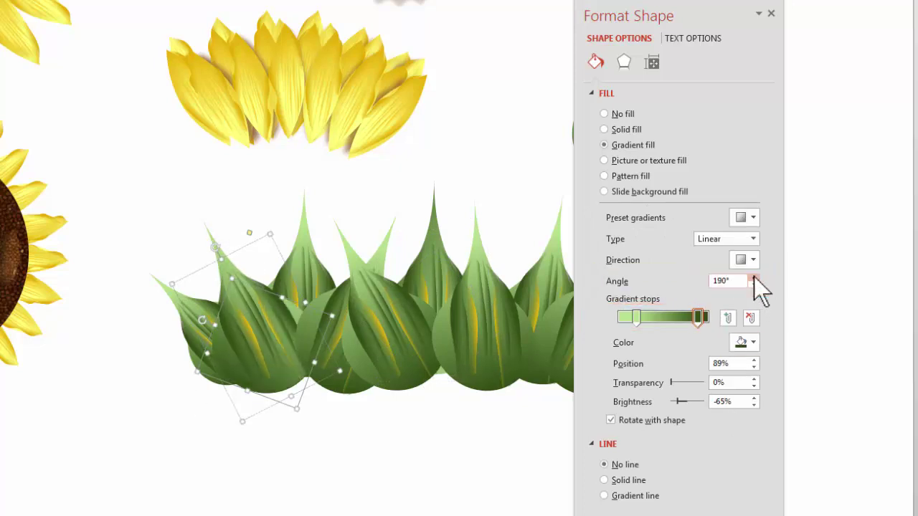
left_click(754, 277)
left_click(753, 277)
left_click(754, 278)
left_click_drag(676, 10, 861, 21)
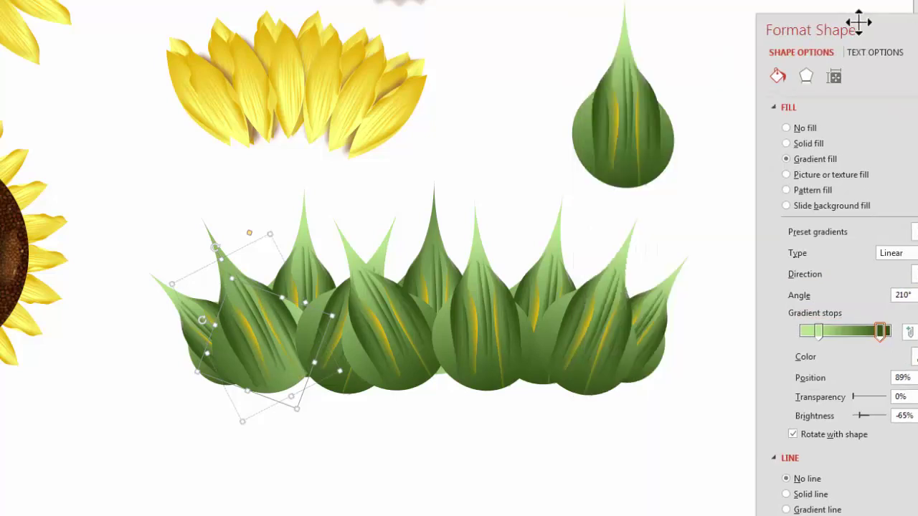
Lower the gradient angle of the teardrop base in the large right front sepal to 0°.
left_click(631, 235)
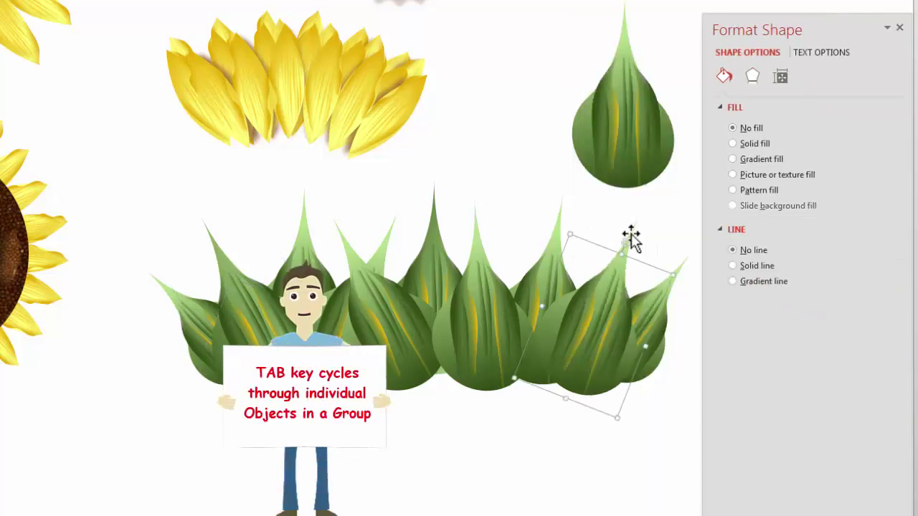
key("Tab")
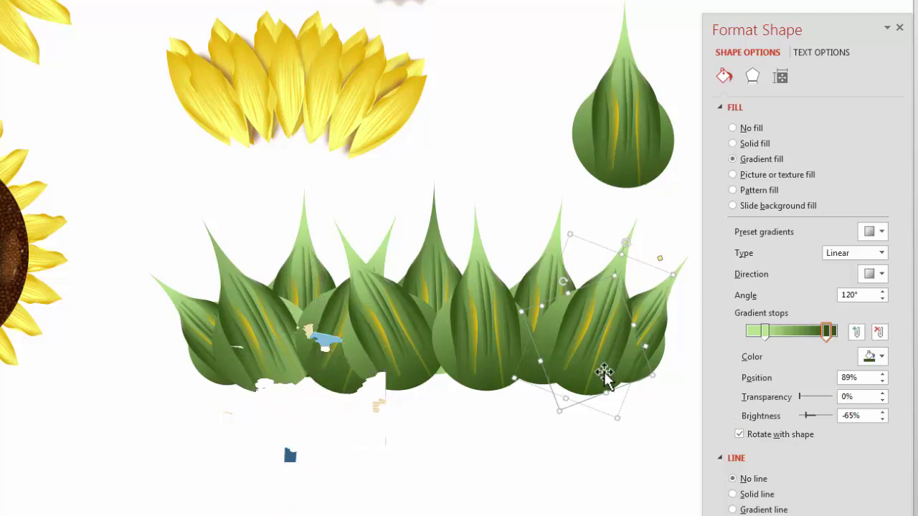
left_click(882, 298)
left_click(882, 298)
left_click(882, 298)
left_click(882, 299)
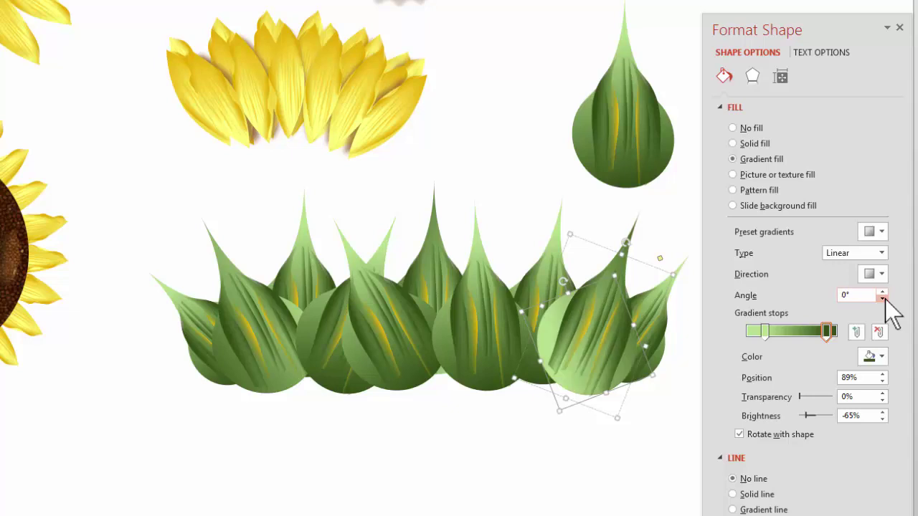
left_click(883, 298)
Copy the whole row of sepals, paste it as a PNG picture and place the picture below the original row.
key("Escape")
left_click_drag(769, 26, 845, 33)
left_click_drag(711, 480, 88, 118)
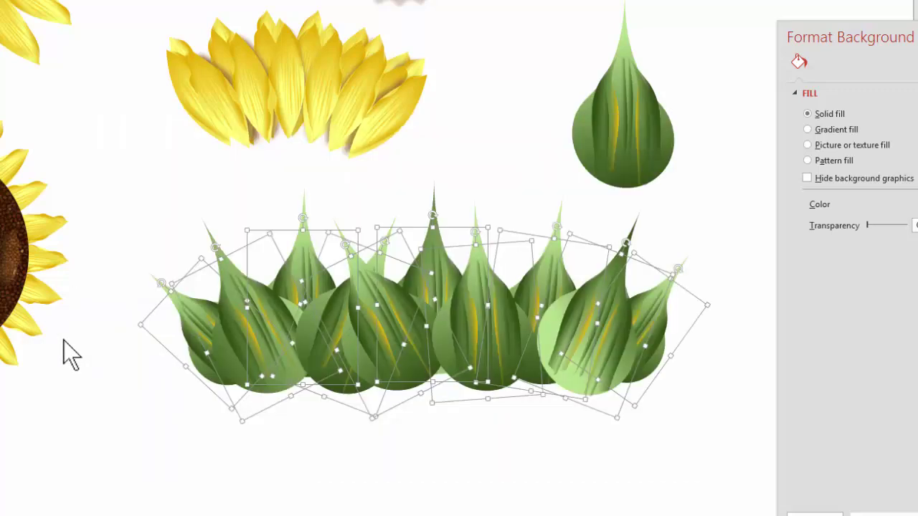
left_click(148, 467)
left_click(93, 152)
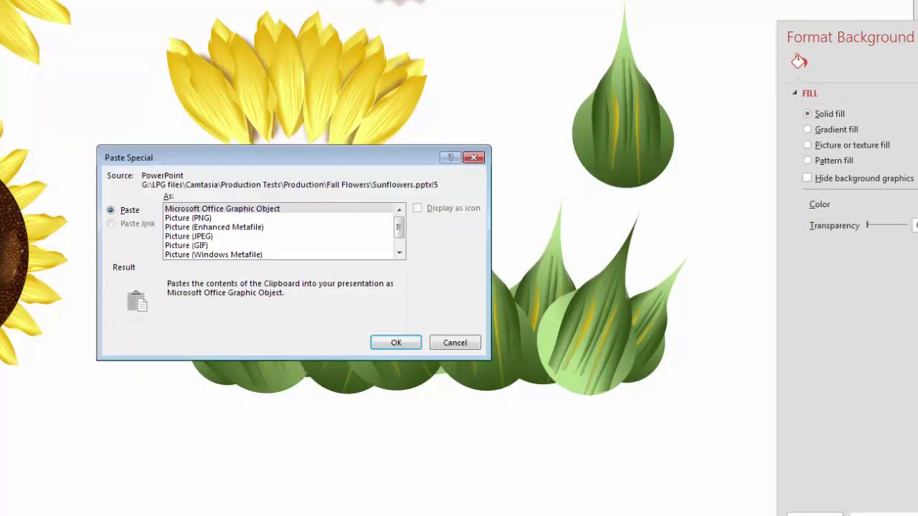
left_click(181, 218)
double_click(181, 218)
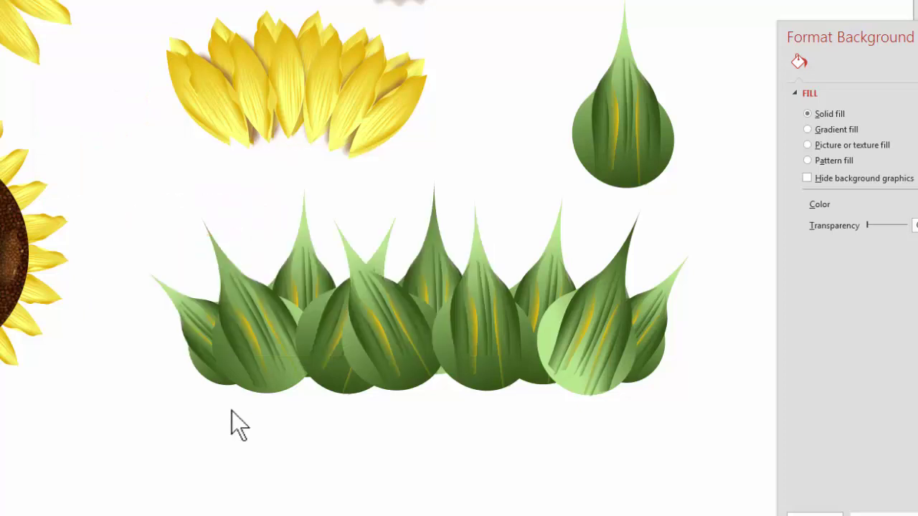
left_click_drag(399, 375, 244, 425)
Apply the Glass artistic effect to the pasted sepal picture and move it slightly to the left.
left_click_drag(867, 36, 692, 7)
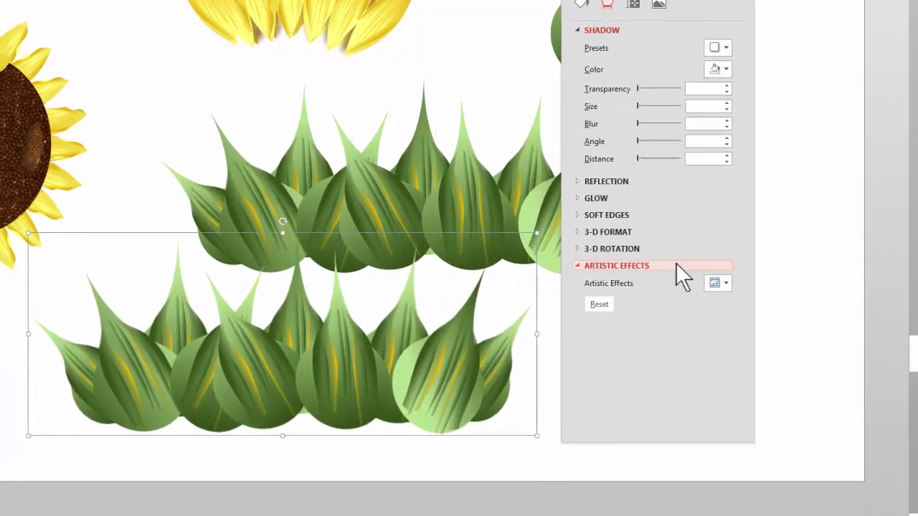
left_click(725, 283)
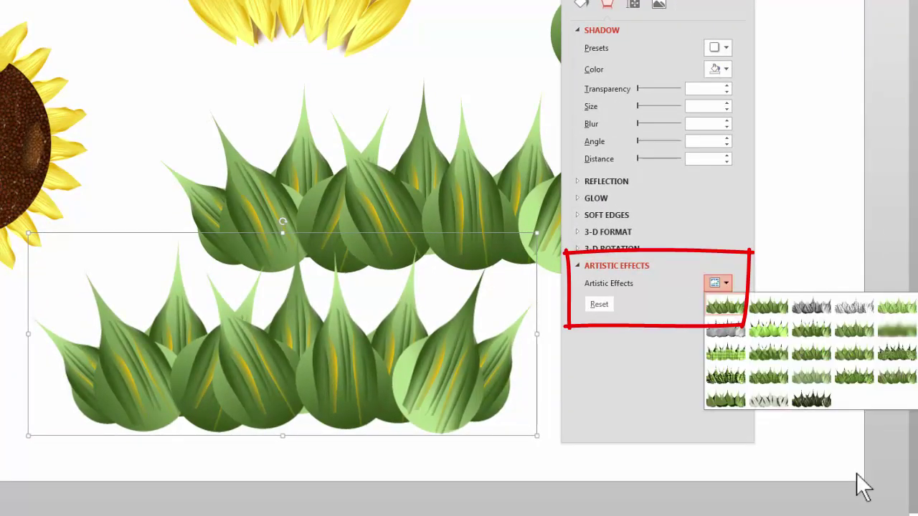
left_click(893, 358)
left_click_drag(334, 358, 308, 362)
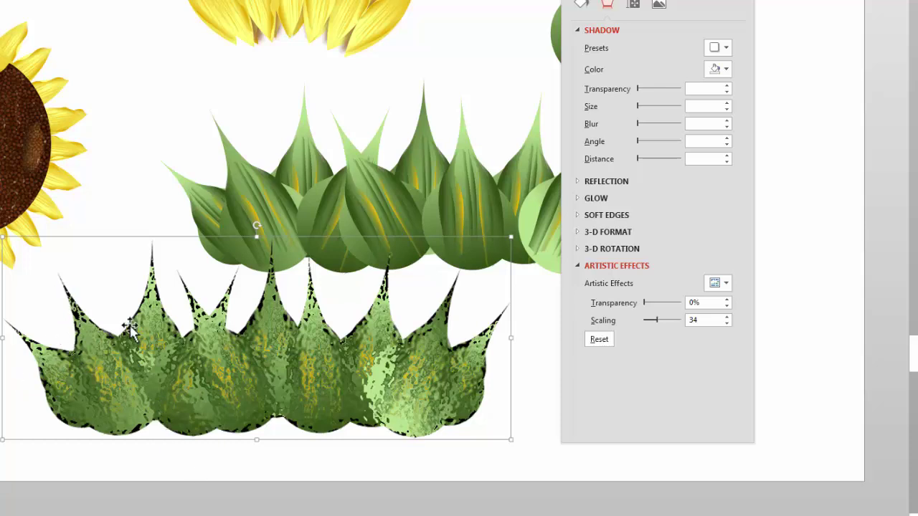
Set the artistic effect transparency of the green leaf row picture to 62% and reposition the picture beneath the original leaves.
left_click_drag(312, 368, 323, 370)
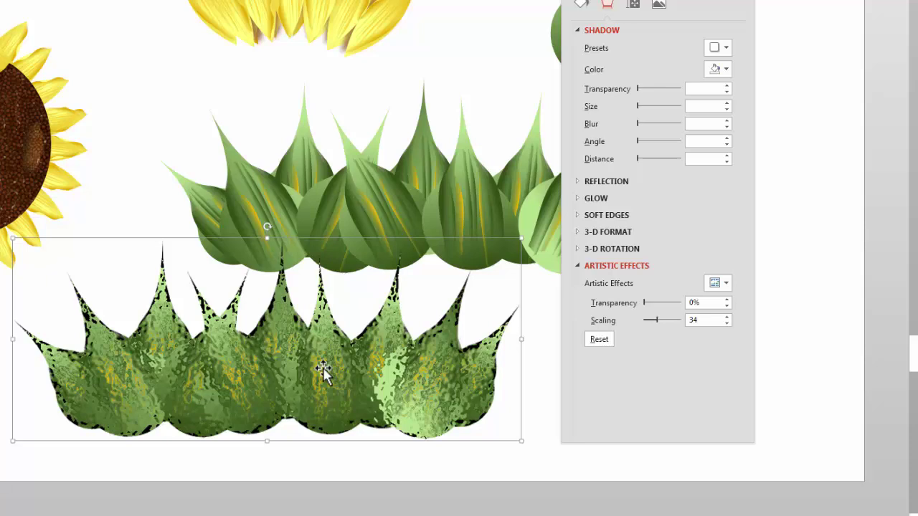
left_click_drag(323, 404, 307, 404)
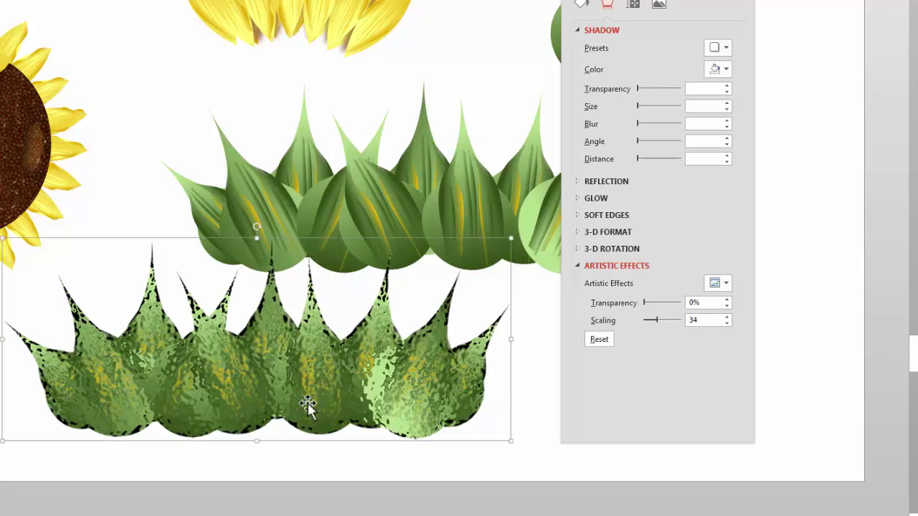
left_click_drag(639, 7, 601, 10)
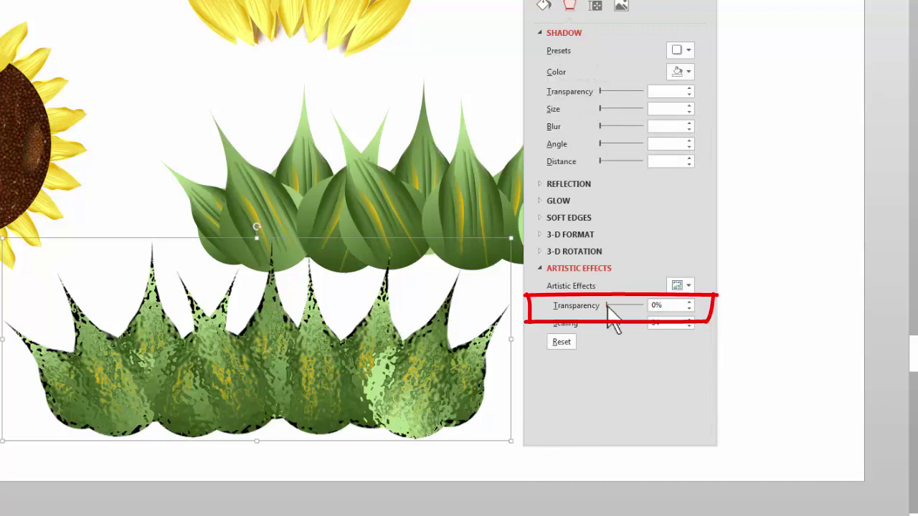
left_click_drag(608, 307, 631, 303)
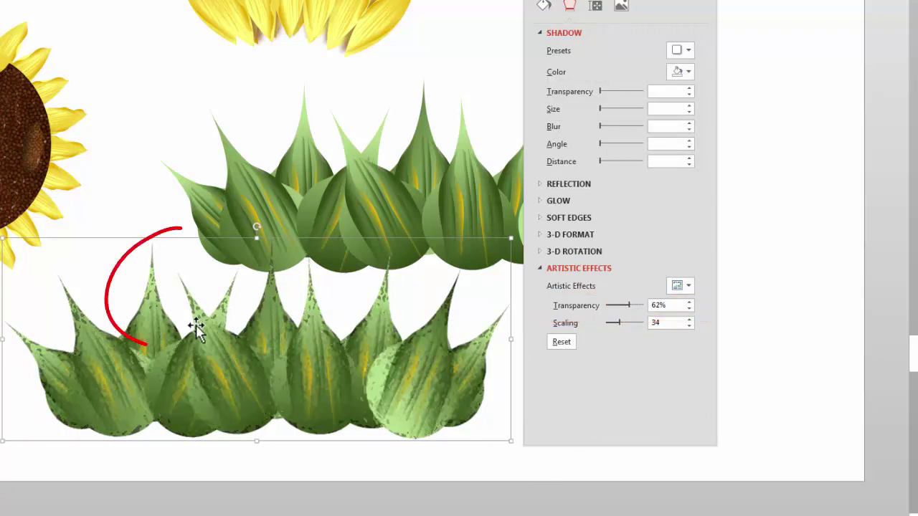
mouse_move(191, 354)
left_mouse_down()
mouse_move(170, 322)
mouse_move(182, 350)
left_mouse_up()
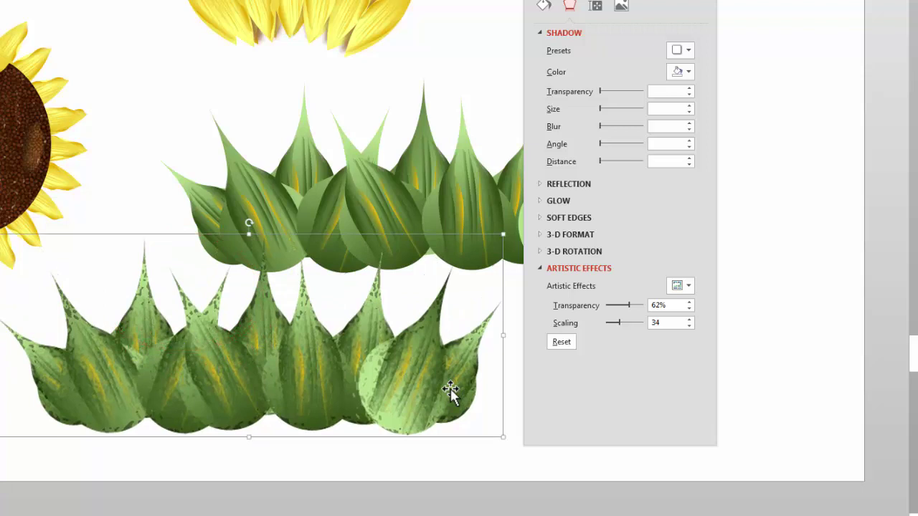
left_click_drag(342, 403, 323, 379)
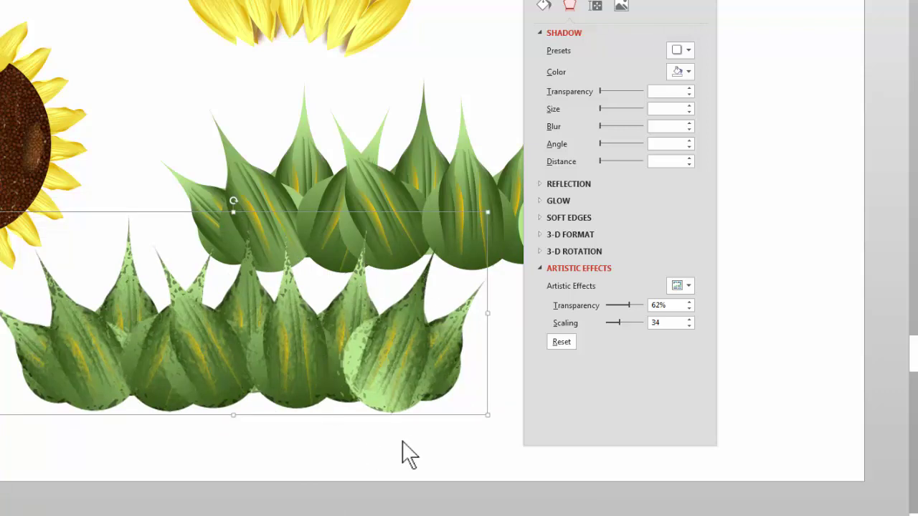
Try an artistic effect scaling of 100 on the green leaf row picture.
left_click(423, 465)
left_click(414, 378)
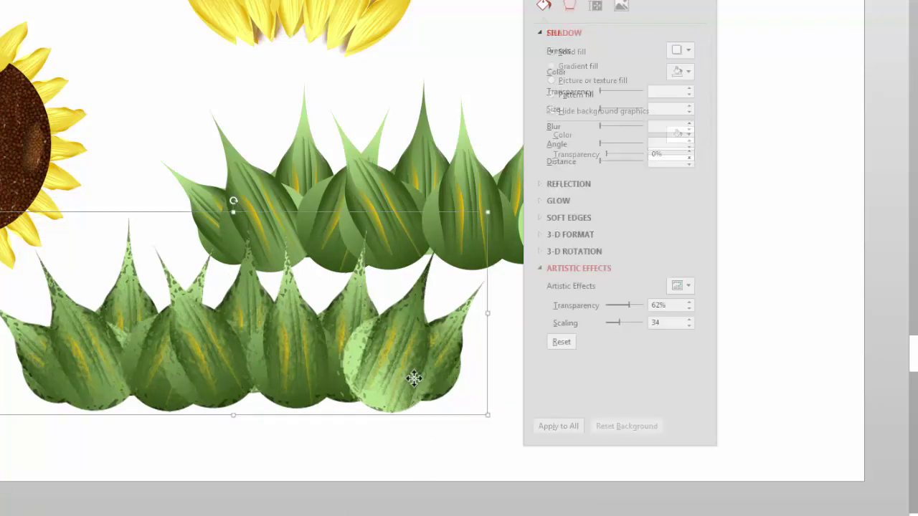
left_click_drag(625, 323, 652, 332)
left_click_drag(353, 352, 319, 382)
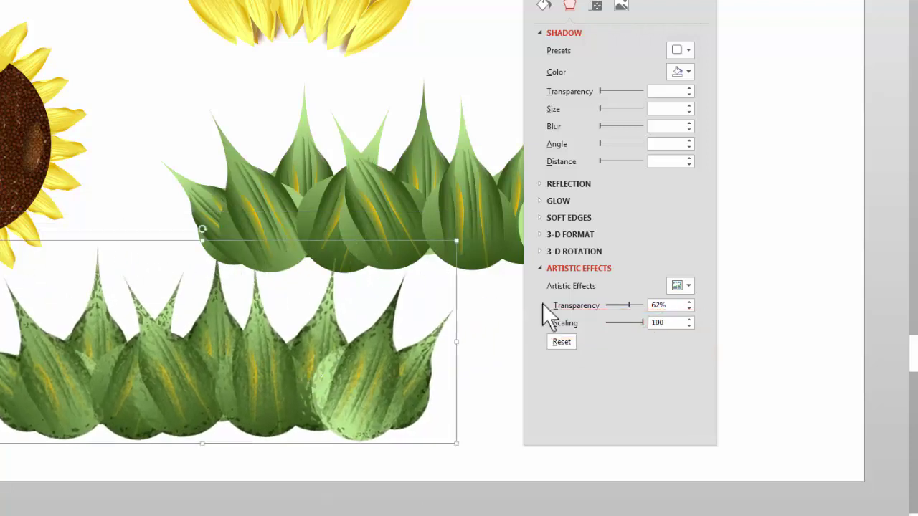
left_click_drag(614, 10, 675, 15)
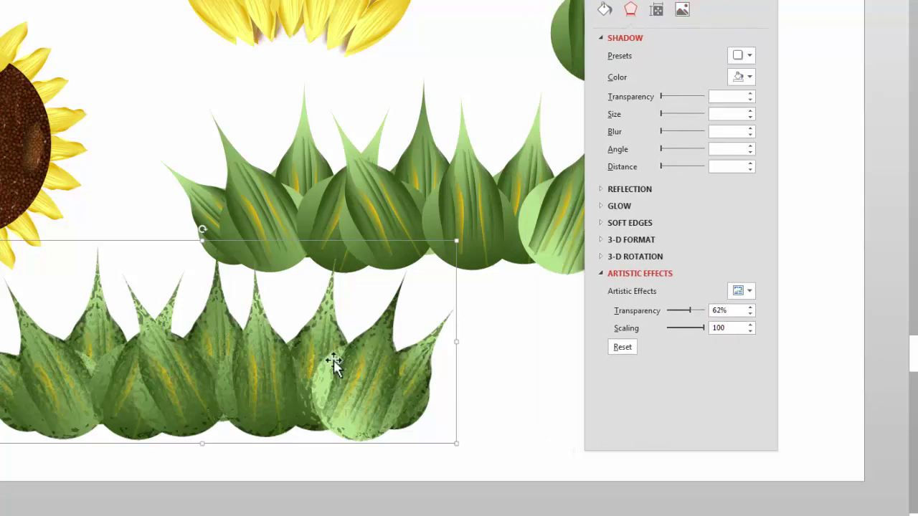
Group the original leaf shapes and move them aside, placing the textured leaf picture just below the yellow petals.
left_click_drag(205, 379, 226, 385)
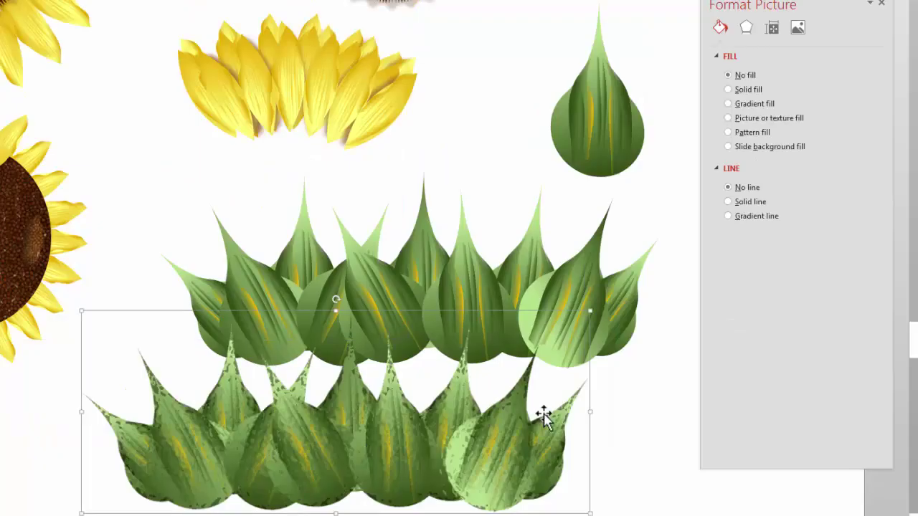
scroll(542, 415, "down", 1)
left_click_drag(436, 408, 334, 416)
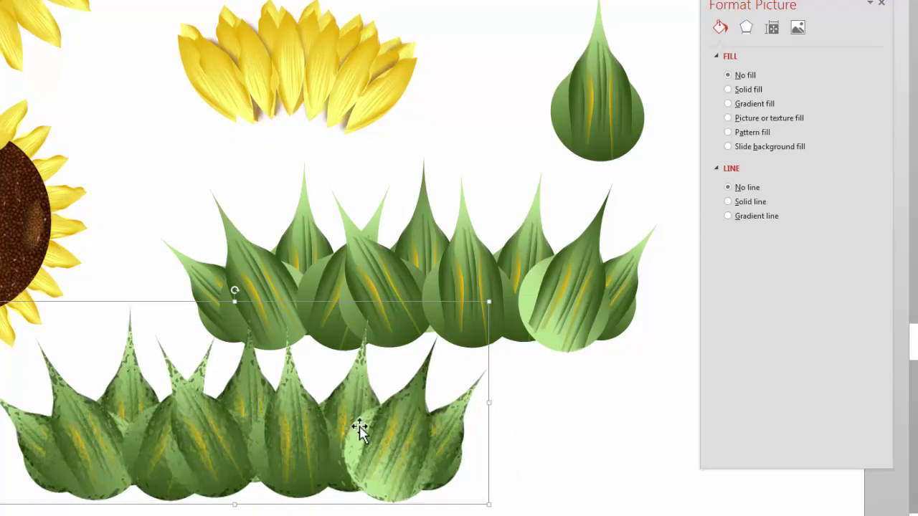
left_click(674, 474)
left_click_drag(762, 498, 120, 127)
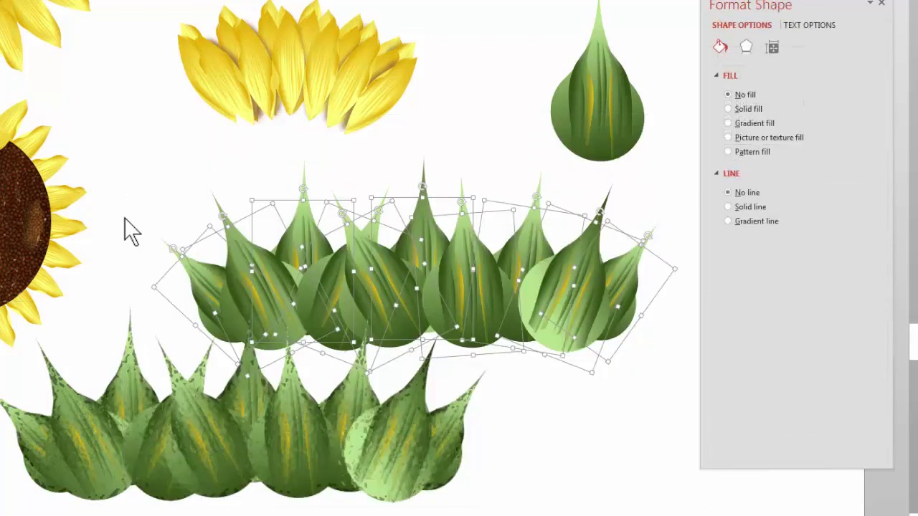
key("ctrl+g")
left_click_drag(199, 280, 616, 238)
left_click_drag(297, 396, 312, 262)
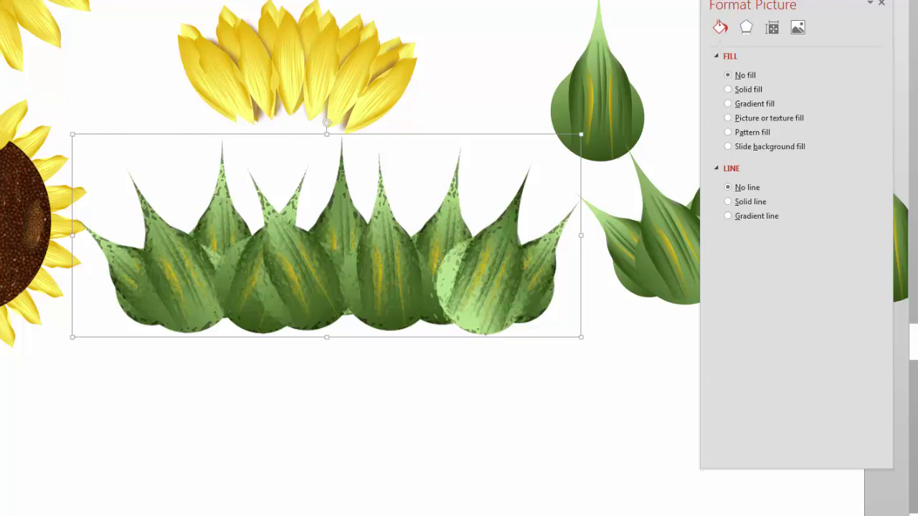
Draw a wave shape beside the yellow petals and place it over the notch before the large light-green leaf.
key("alt+n")
key("s")
key("h")
left_click(285, 250)
mouse_move(433, 93)
left_mouse_down()
mouse_move(500, 146)
mouse_move(525, 140)
left_mouse_up()
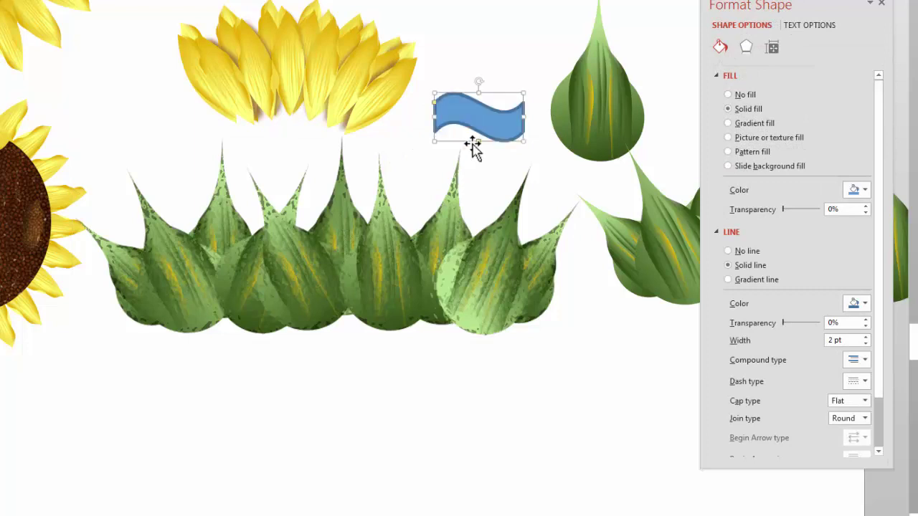
left_click_drag(467, 127, 452, 228)
Remove the wave shape's outline and fill it with white.
left_click(738, 251)
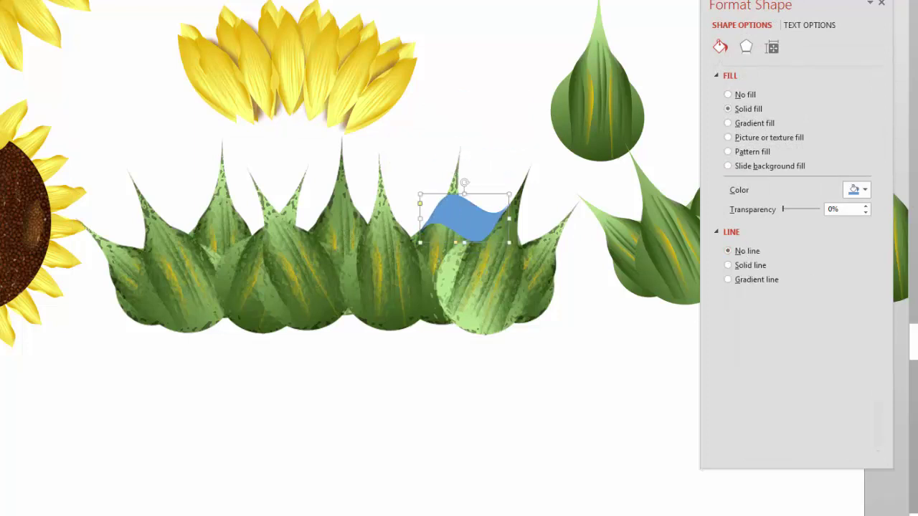
left_click(864, 190)
left_click(856, 218)
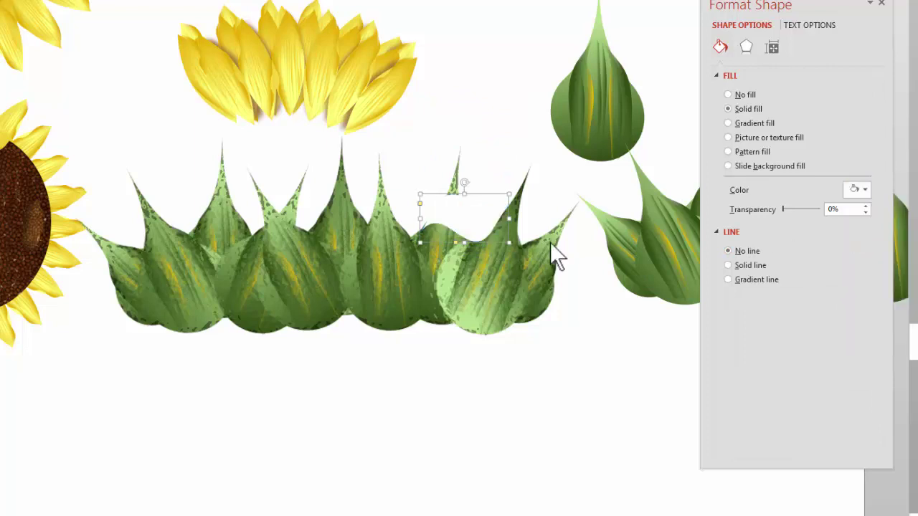
key("Escape")
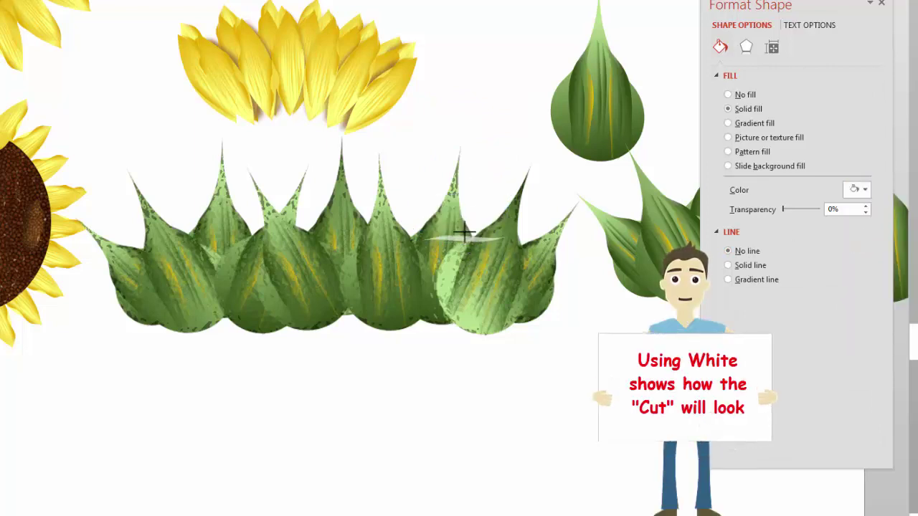
Flatten the white wave into a thin curved sliver and rotate it into the gap along the large light-green leaf's inner edge.
left_click(466, 231)
mouse_move(463, 218)
left_mouse_down()
mouse_move(436, 230)
mouse_move(464, 242)
mouse_move(477, 221)
left_mouse_up()
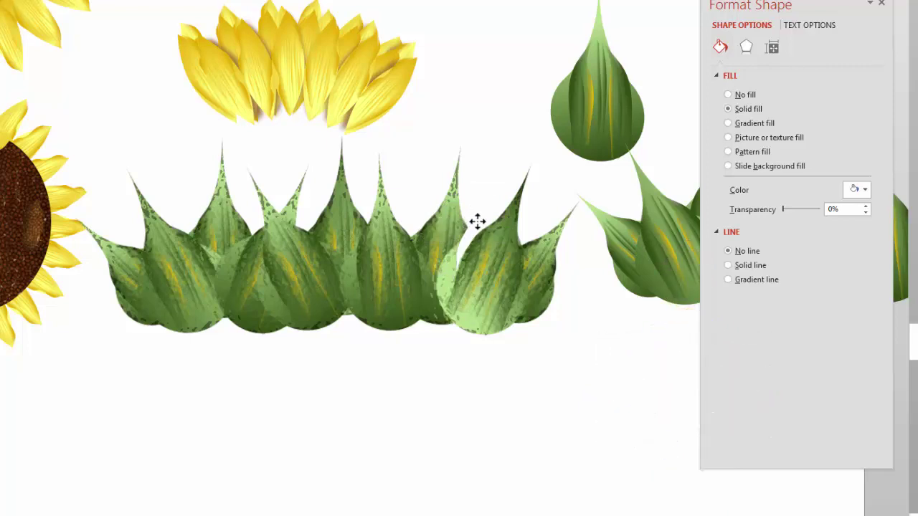
left_click(478, 221)
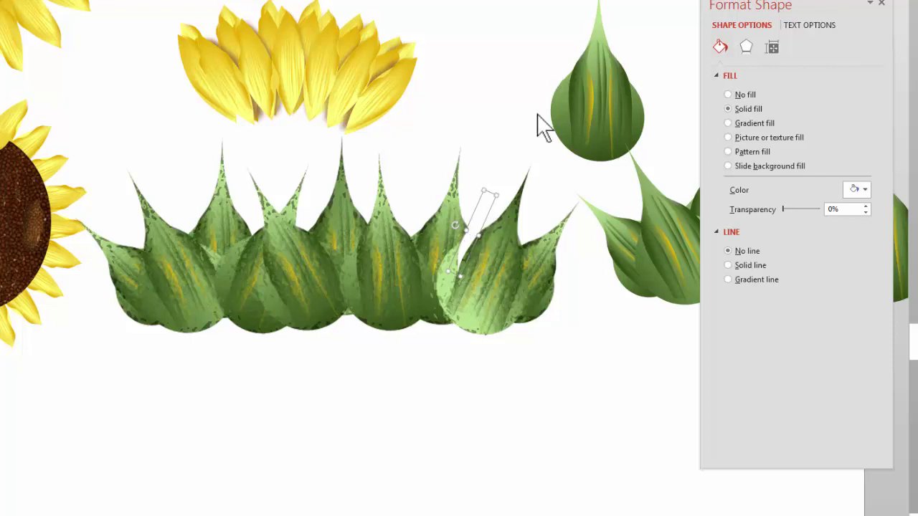
left_click(479, 214)
left_click(479, 217)
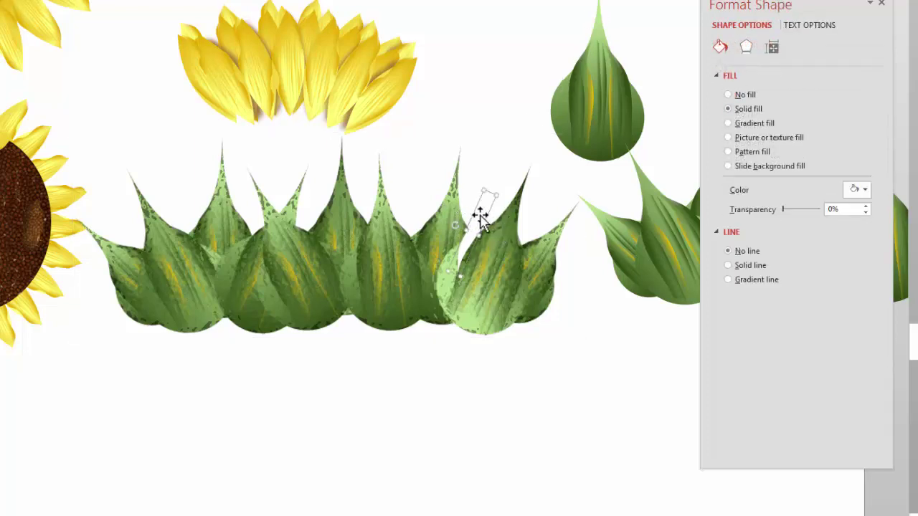
Copy the white sliver into the gap between the large light-green leaf and the outermost leaf, making it narrower and steeper.
left_click_drag(480, 213, 528, 228)
left_click(530, 234)
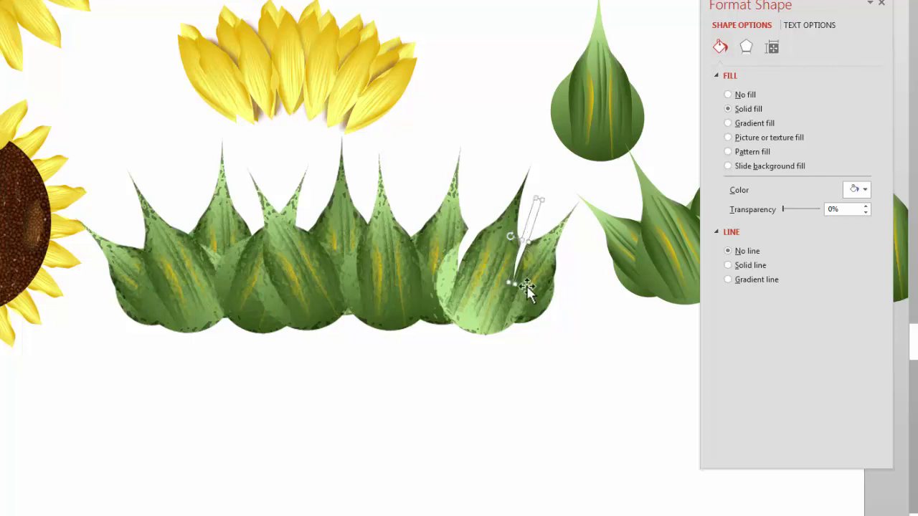
key("Escape")
left_click(518, 227)
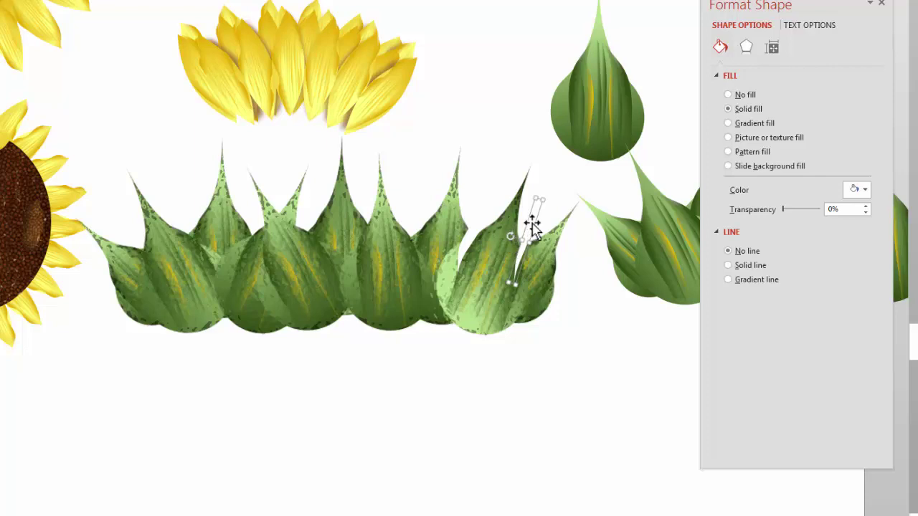
key("Delete")
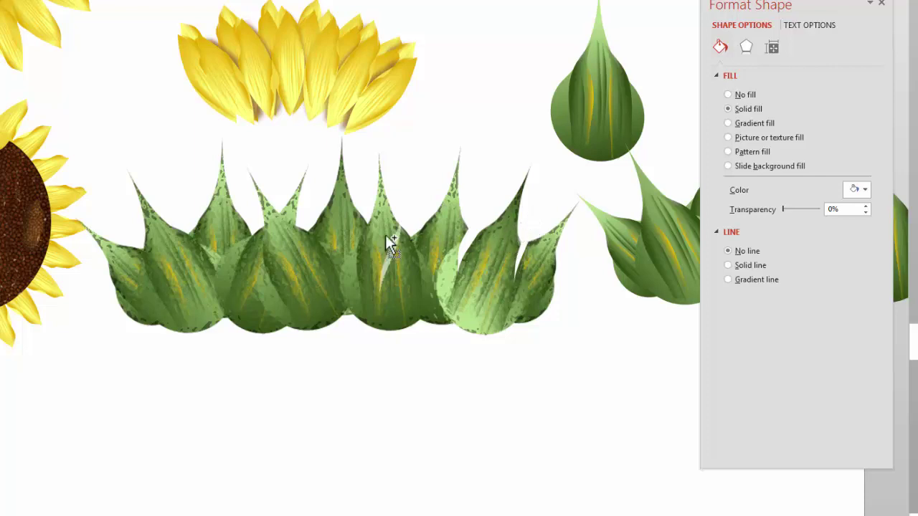
Place more copies of the white sliver in the remaining gaps between leaves, angling each along a leaf edge.
left_click(370, 213)
left_click_drag(395, 386, 318, 229)
key("Escape")
left_click(306, 230)
left_click_drag(307, 227, 144, 280)
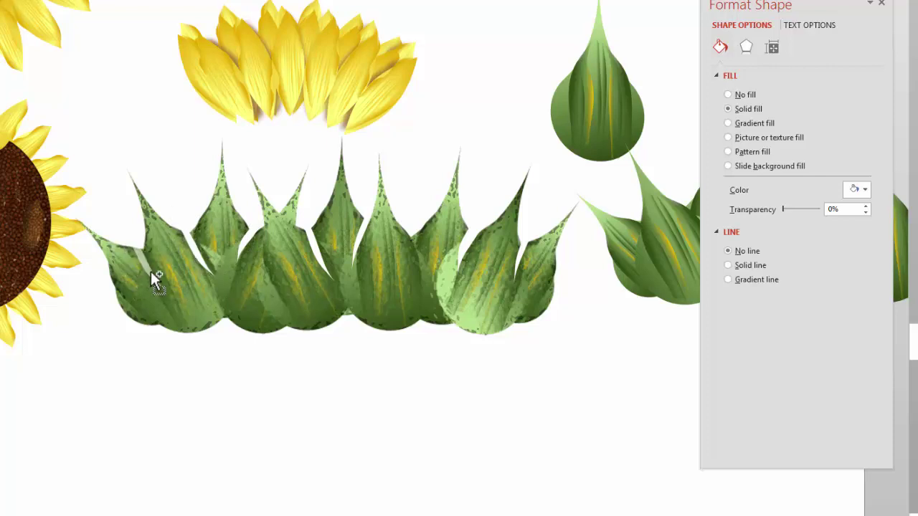
left_click(268, 420)
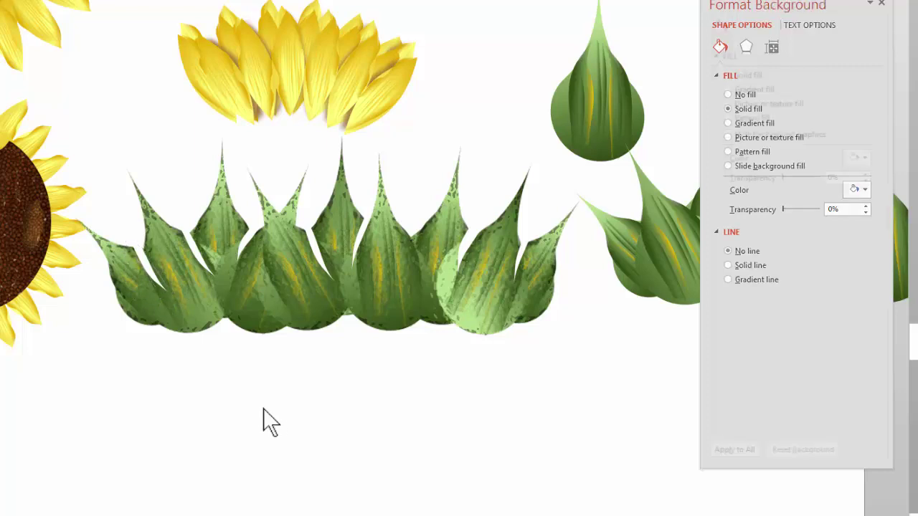
Lengthen the two slivers on either side of the large light-green leaf so they reach deeper between the leaves.
left_click(471, 240)
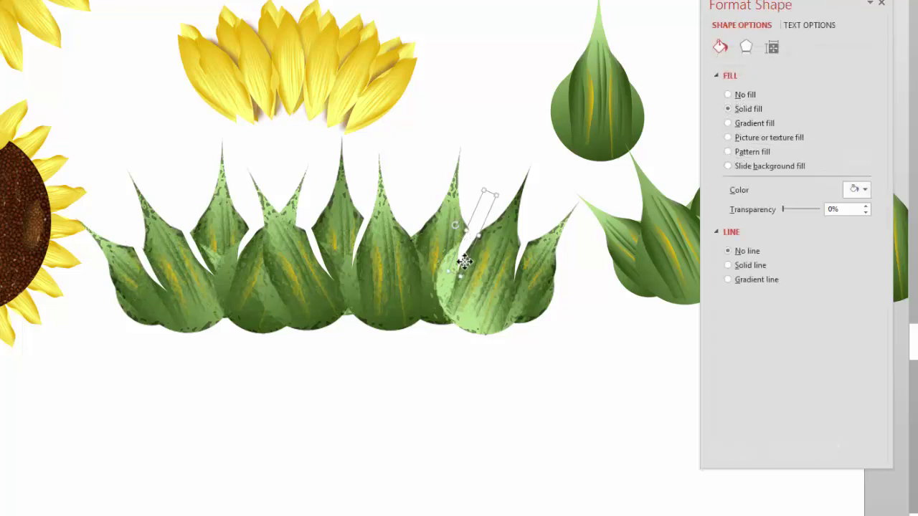
key("Escape")
left_click(450, 296)
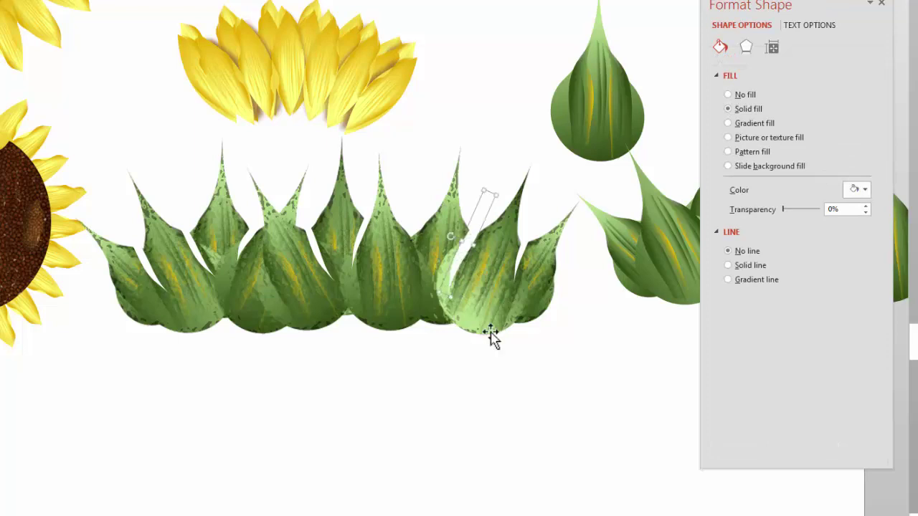
left_click(521, 255)
left_click(523, 271)
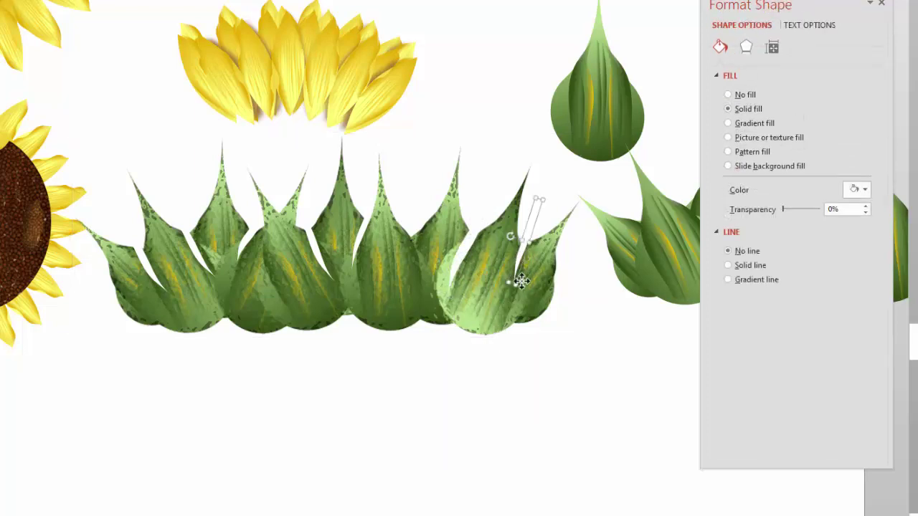
key("Escape")
left_click(514, 301)
left_click(502, 440)
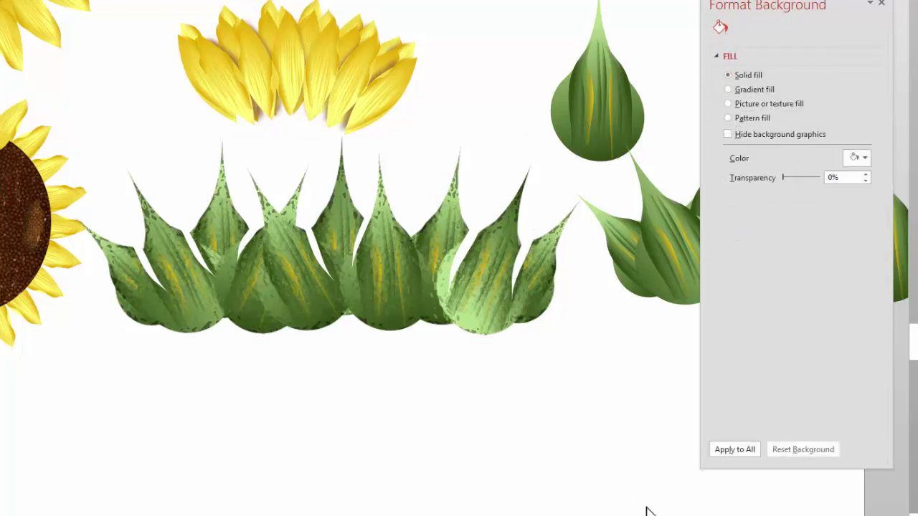
Cut the white slivers out of the leaf picture, shrink it to about 2.1 inches wide and place it over the petal bases.
left_click_drag(654, 449, 12, 76)
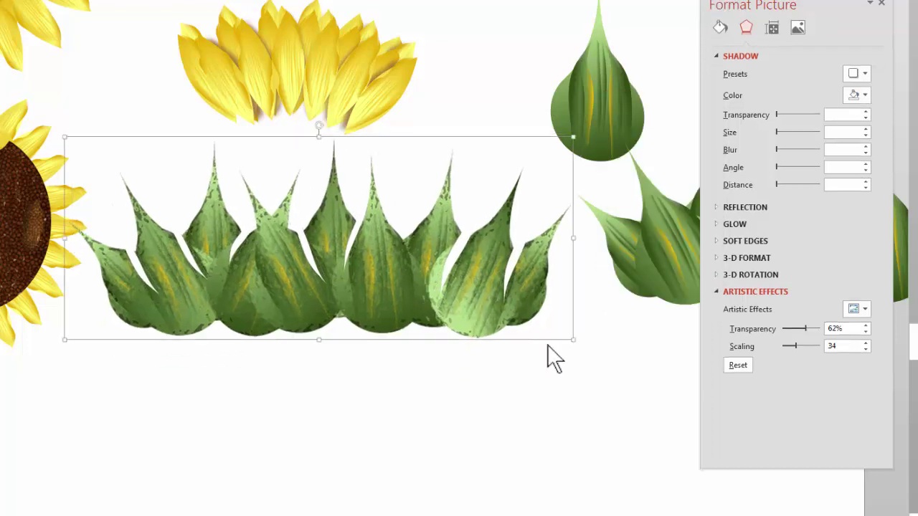
left_click_drag(572, 339, 385, 114)
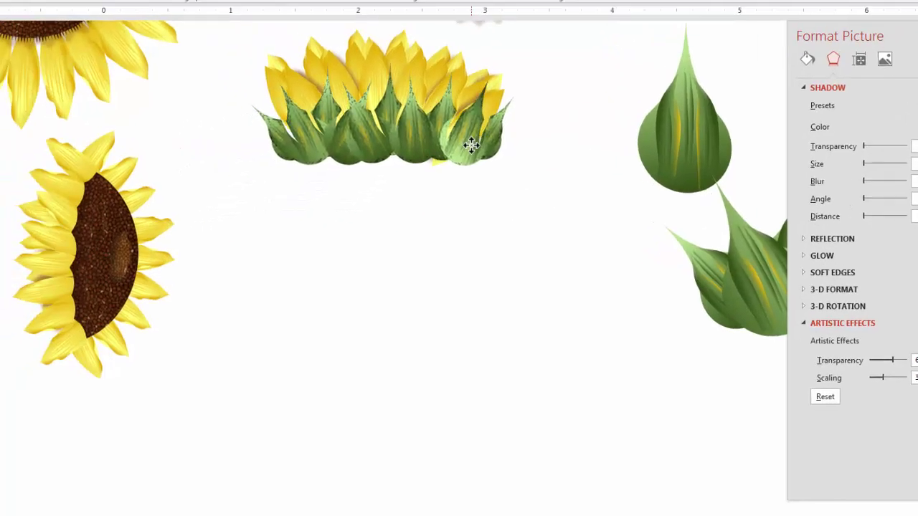
mouse_move(471, 145)
left_mouse_down()
mouse_move(462, 148)
mouse_move(479, 151)
left_mouse_up()
left_click_drag(680, 217, 676, 232)
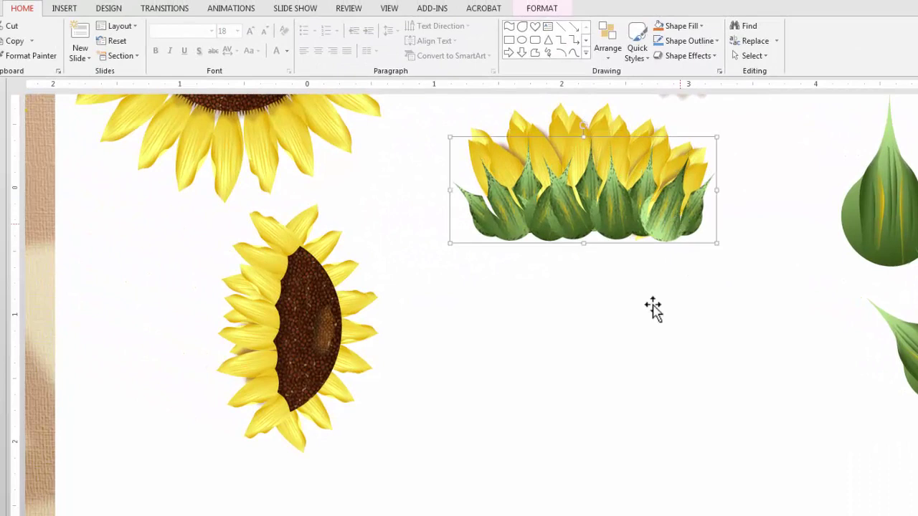
Apply the second-warmest Color Tone preset to the leaf picture and align it over the base of the yellow petals.
key("Escape")
left_click(568, 227)
left_click(542, 9)
left_click(81, 43)
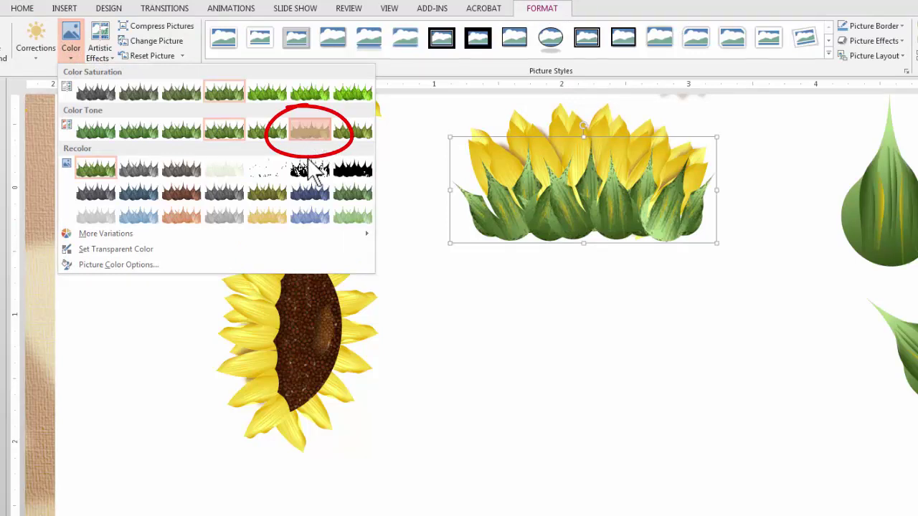
key("Escape")
key("Escape")
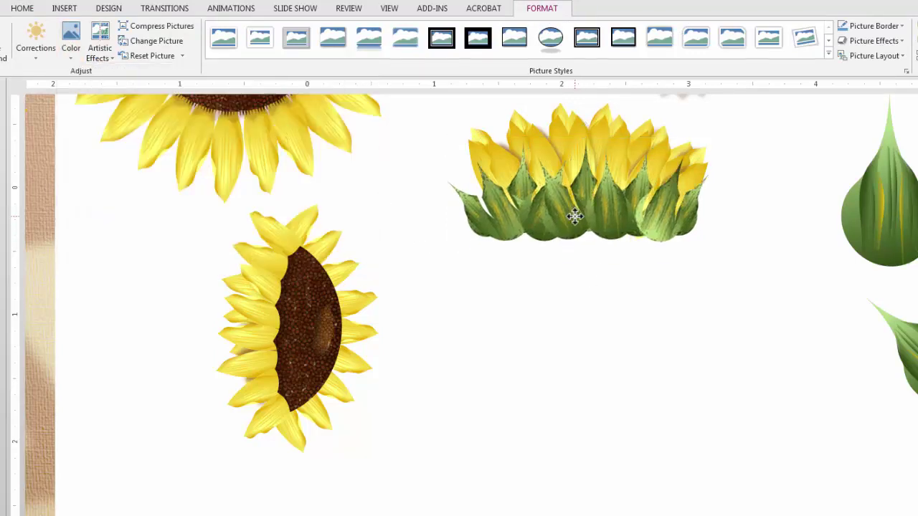
left_click(470, 216)
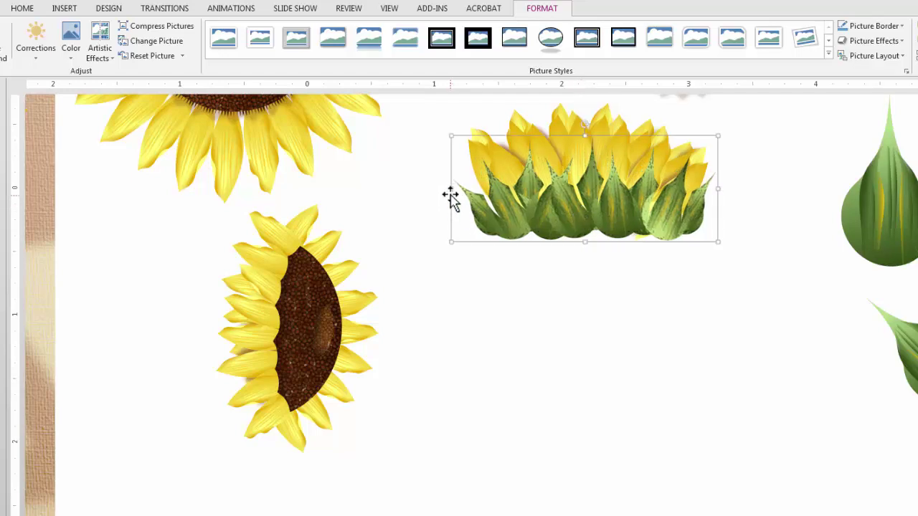
Narrow the leaf picture to 2.01 inches wide and realign it over the base of the yellow petals.
left_click_drag(451, 188, 461, 188)
left_click_drag(532, 209, 534, 210)
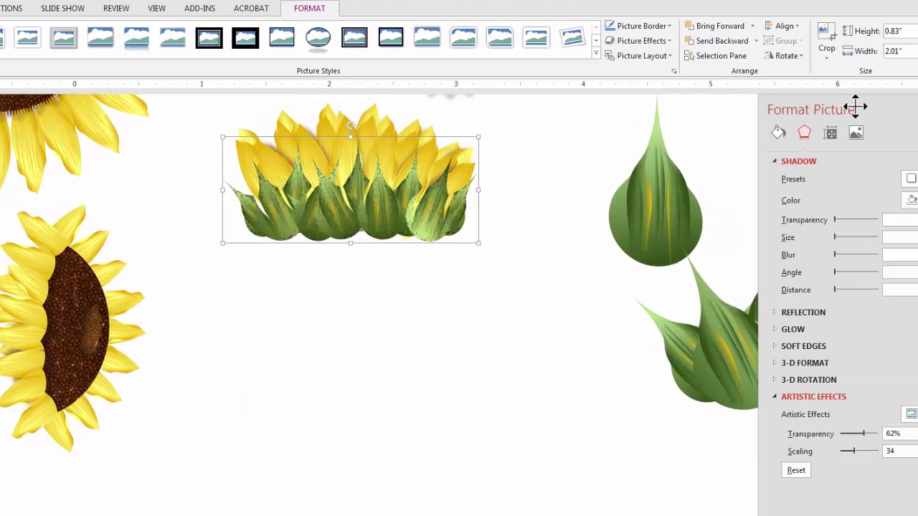
Give the leaf picture an outer Offset Top shadow in the recently used brown with 25% transparency.
left_click_drag(861, 107, 574, 104)
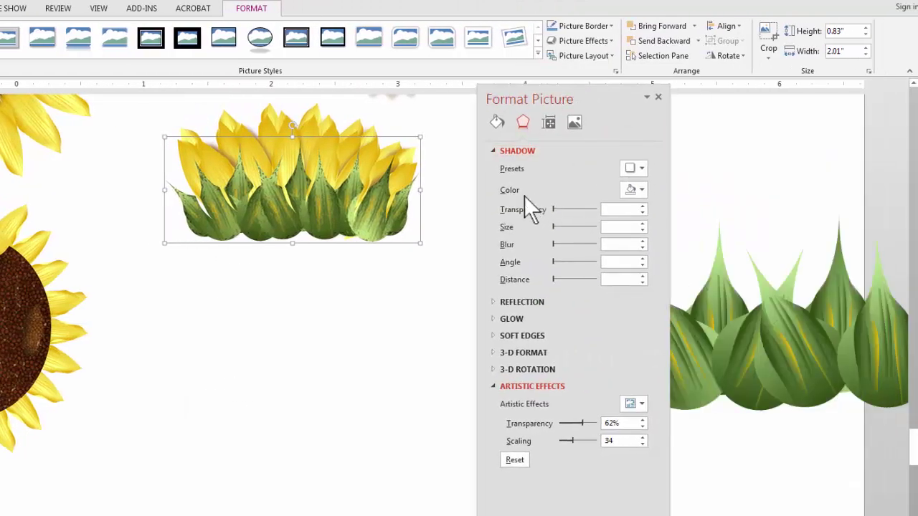
left_click(638, 170)
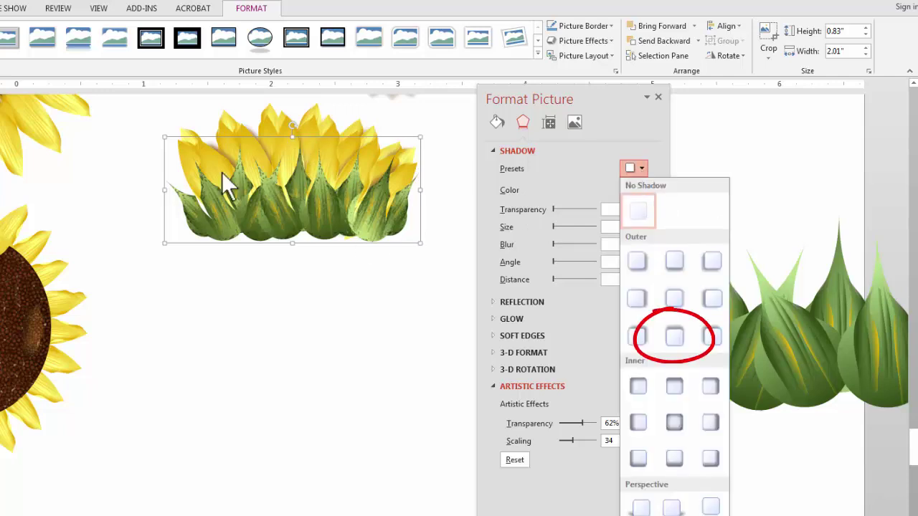
left_click(675, 337)
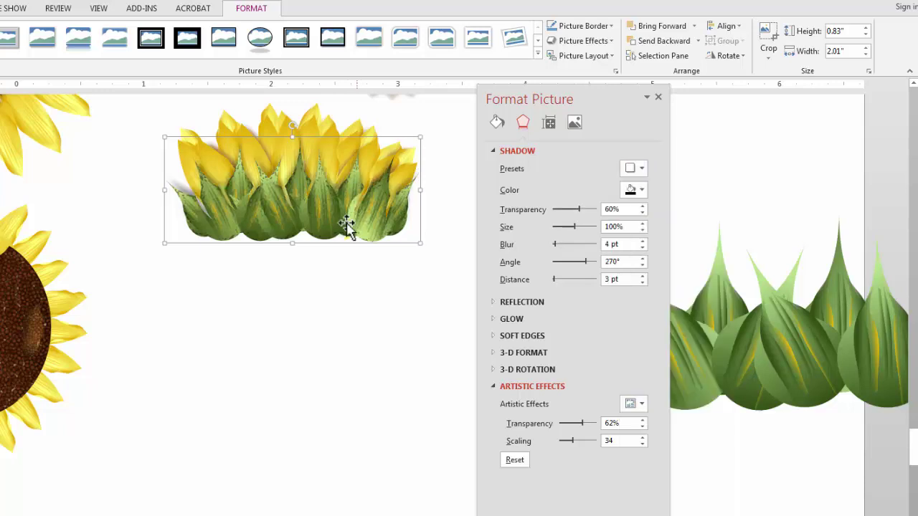
left_click(633, 189)
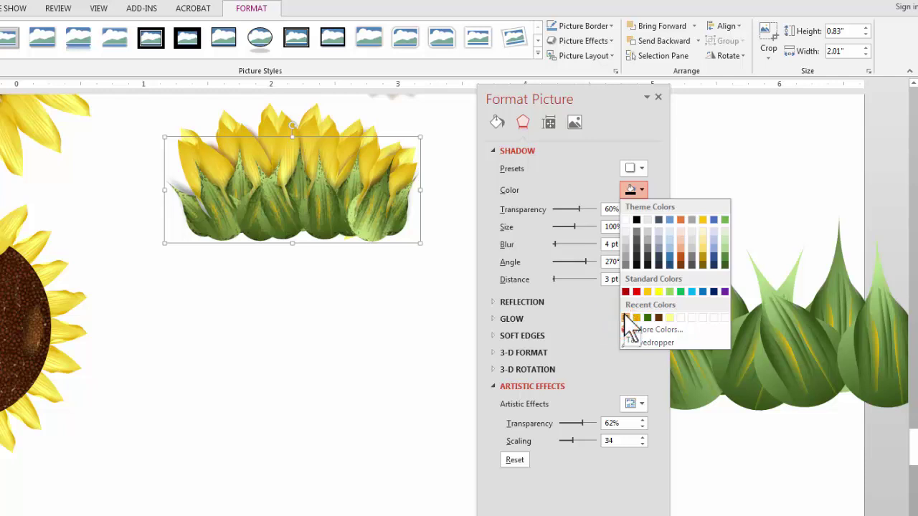
left_click(626, 318)
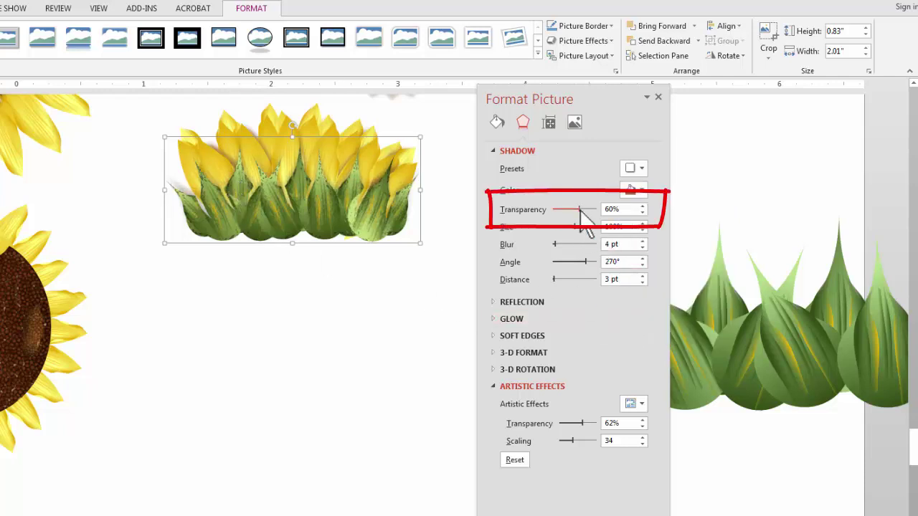
left_click_drag(578, 209, 564, 208)
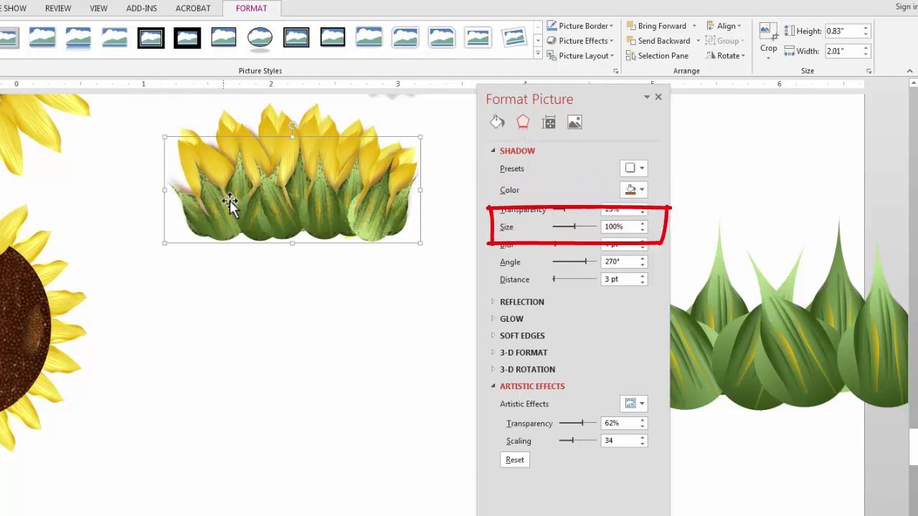
Reduce the leaf picture's shadow size to 83%.
left_click(642, 231)
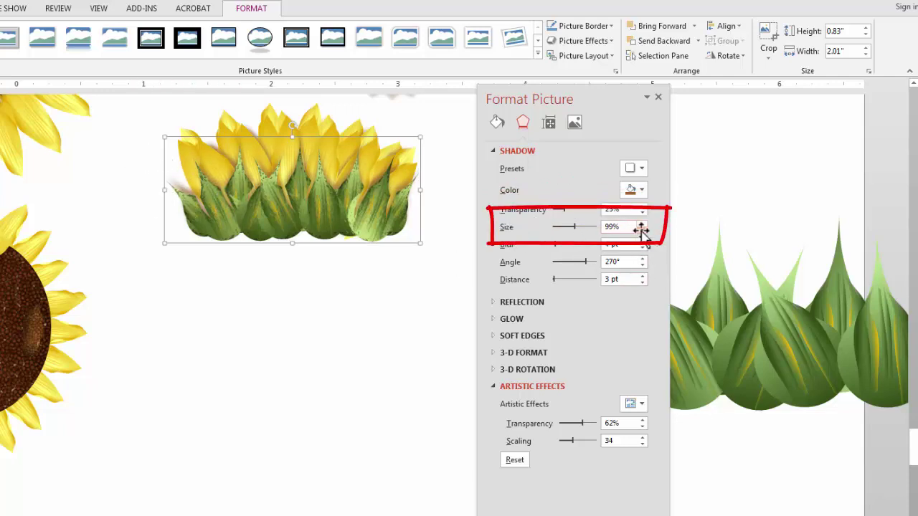
left_click(643, 230)
left_click(642, 230)
left_click(643, 230)
left_click(643, 230)
left_click(643, 231)
left_click(643, 230)
left_click(642, 230)
left_click(643, 230)
left_click(643, 230)
left_click(643, 230)
left_click(643, 230)
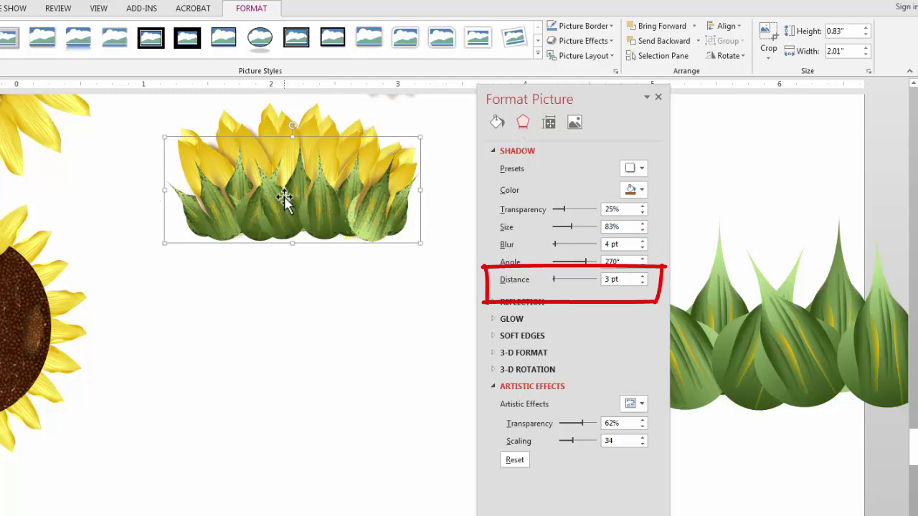
Set the leaf picture's shadow distance to 9 pt and its shadow transparency to 22%.
left_click(642, 275)
left_click(643, 276)
left_click(643, 275)
left_click(642, 275)
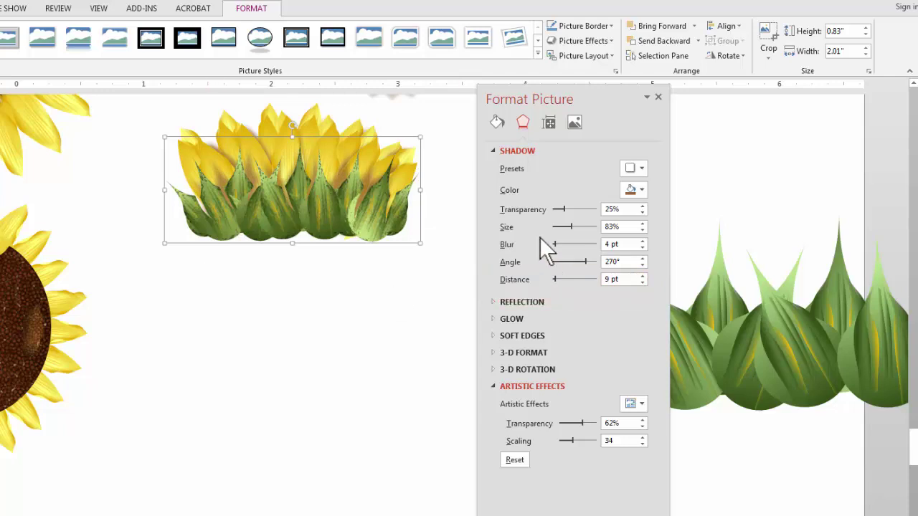
left_click_drag(565, 209, 563, 208)
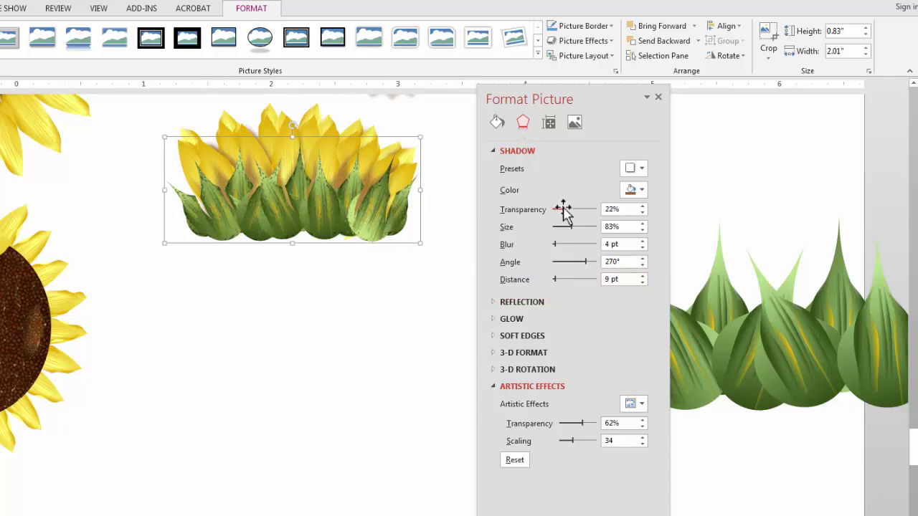
left_click(318, 318)
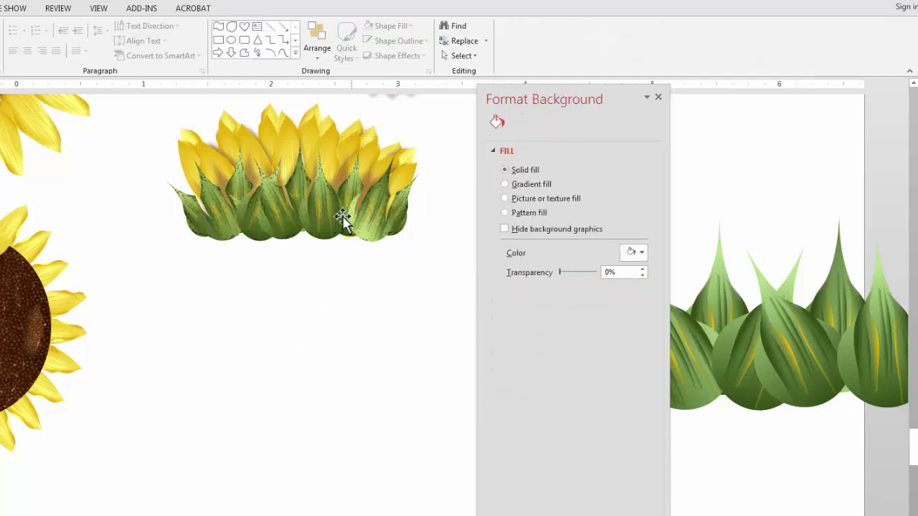
Duplicate the leaf picture just below the original and shrink the copy to 0.72 by 1.75 inches.
left_click(294, 220)
left_click_drag(293, 220, 288, 300)
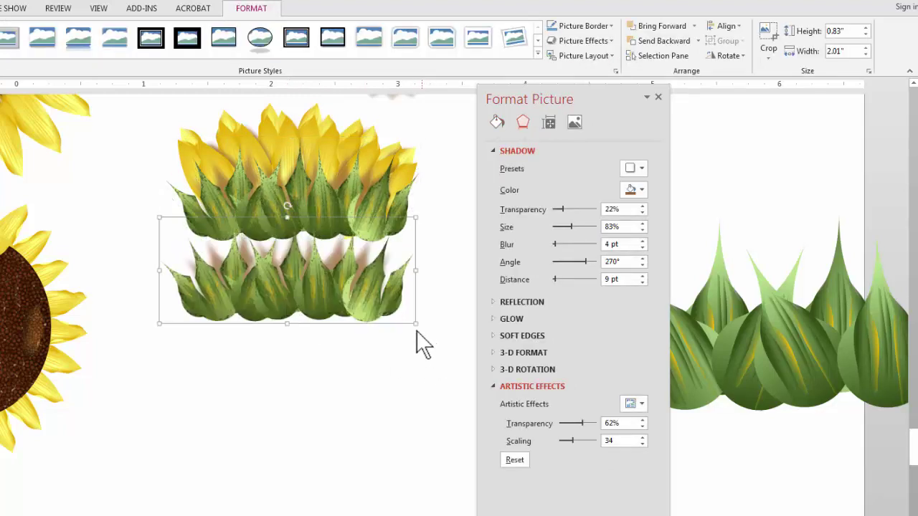
mouse_move(397, 314)
left_mouse_down()
mouse_move(340, 289)
mouse_move(344, 283)
mouse_move(395, 307)
left_mouse_up()
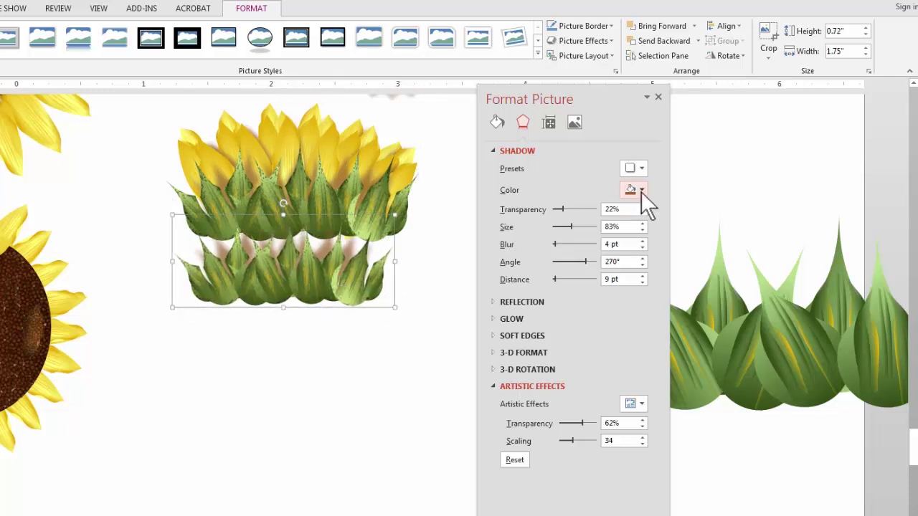
Make the smaller copy's shadow black with 53% transparency and place the copy over the lower part of the first leaf row.
left_click(640, 192)
left_click(634, 220)
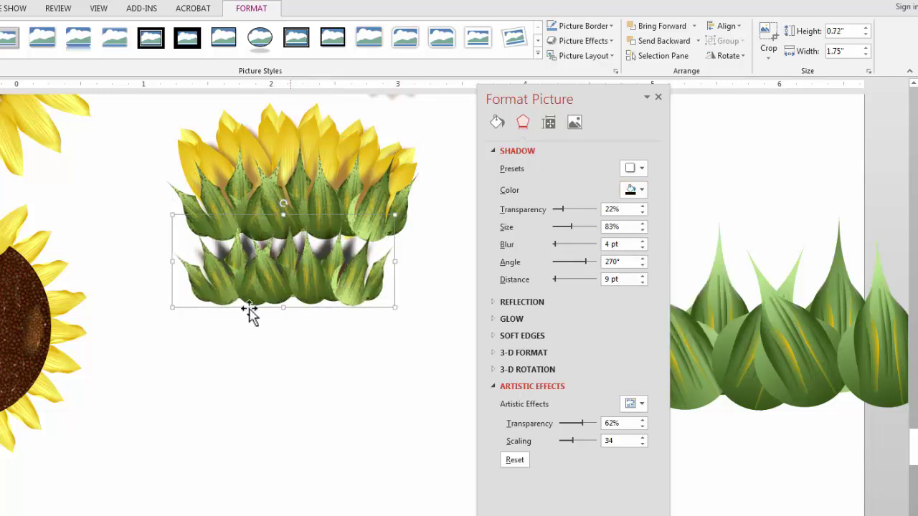
left_click_drag(563, 210, 575, 209)
left_click_drag(266, 303, 276, 241)
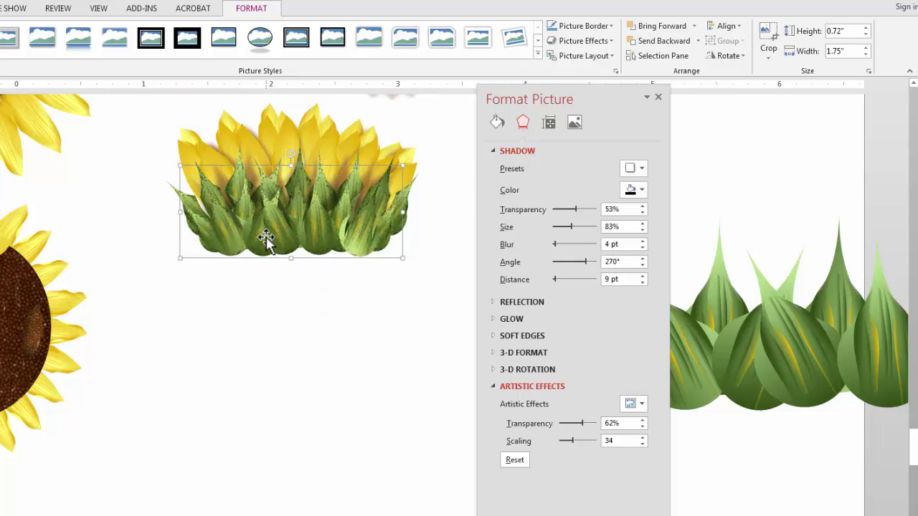
left_click_drag(318, 211, 320, 211)
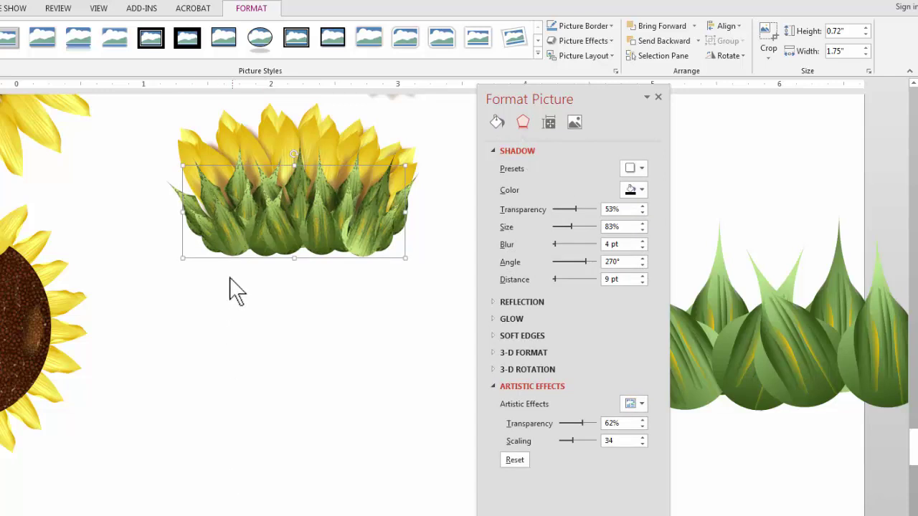
left_click(281, 318)
Flip the second leaf row horizontally, realign it over the first row and set its shadow transparency to 19%.
left_click(261, 212)
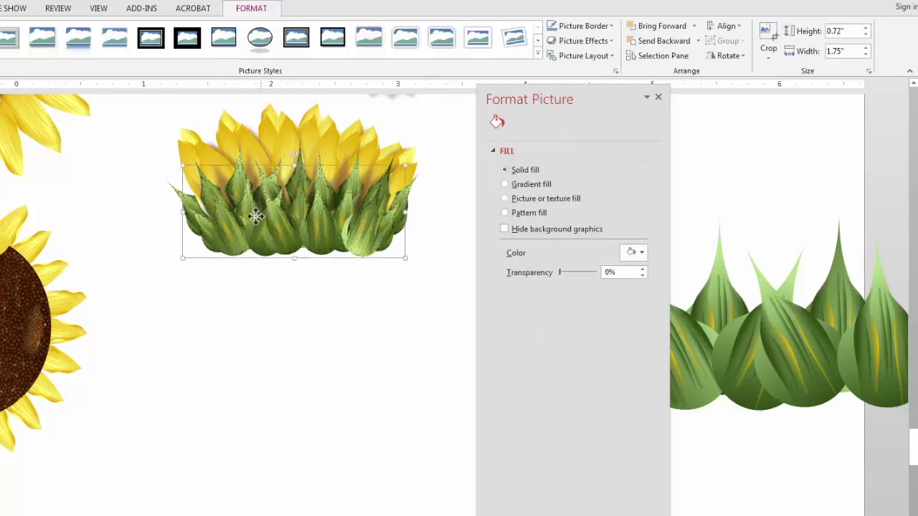
left_click(736, 57)
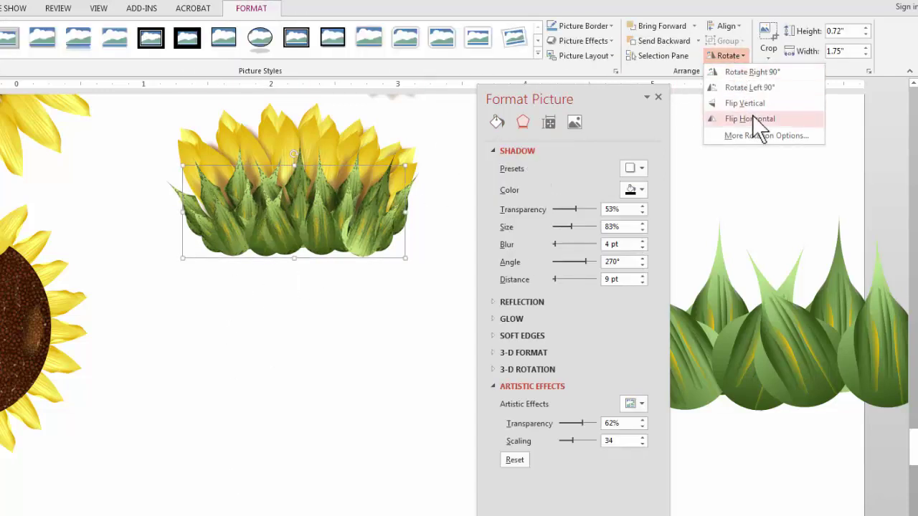
left_click(752, 116)
left_click_drag(330, 224, 349, 236)
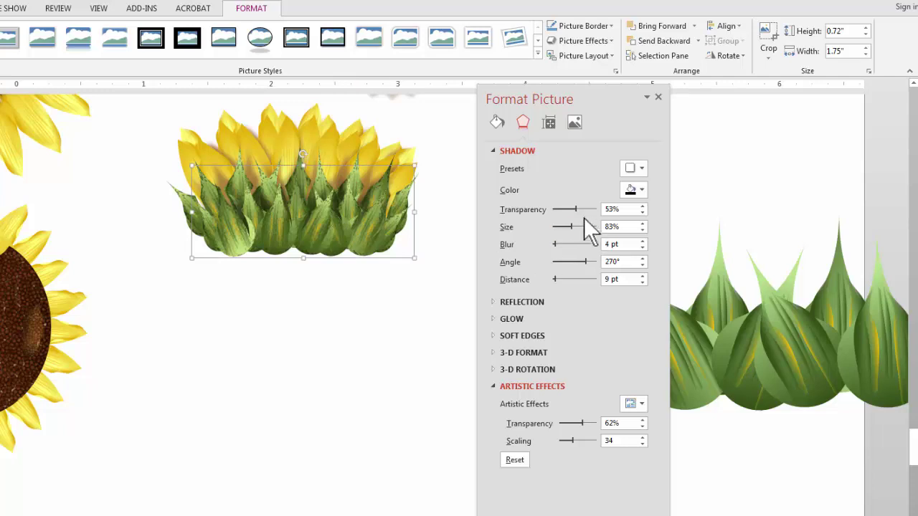
left_click_drag(576, 209, 559, 210)
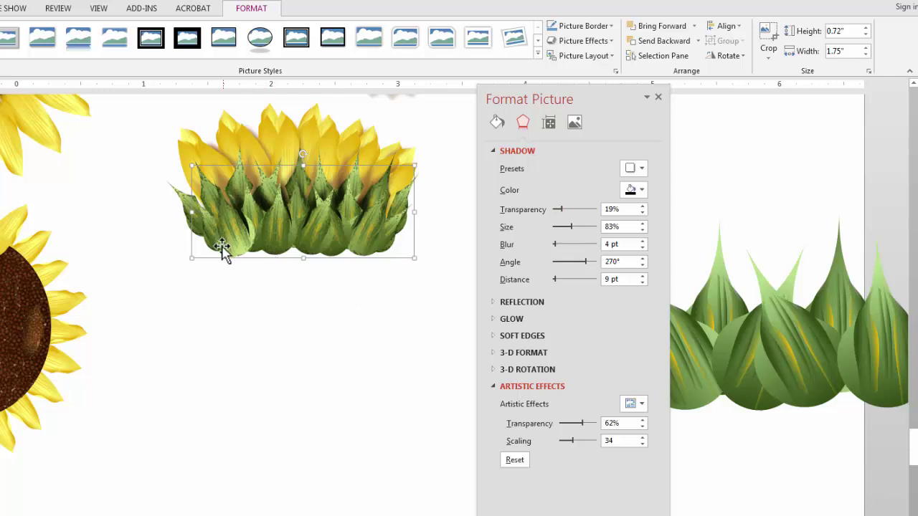
left_click(254, 350)
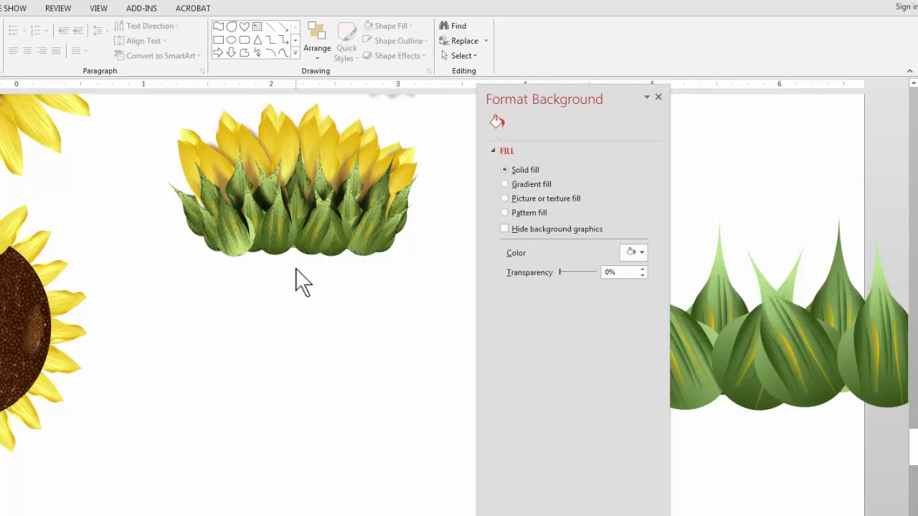
Duplicate the second leaf row, resize the copy to 0.51 by 1.59 inches and place it over the lower leaves.
left_click(293, 244)
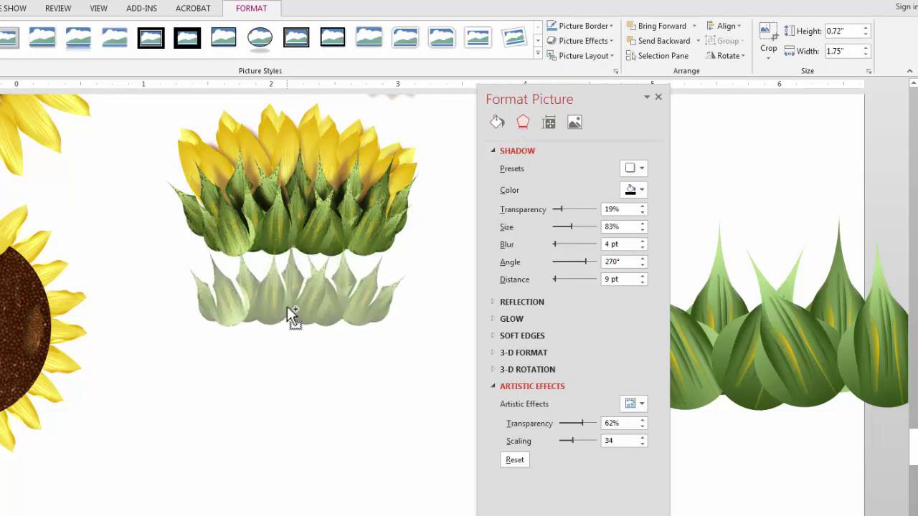
left_click_drag(293, 315, 294, 315)
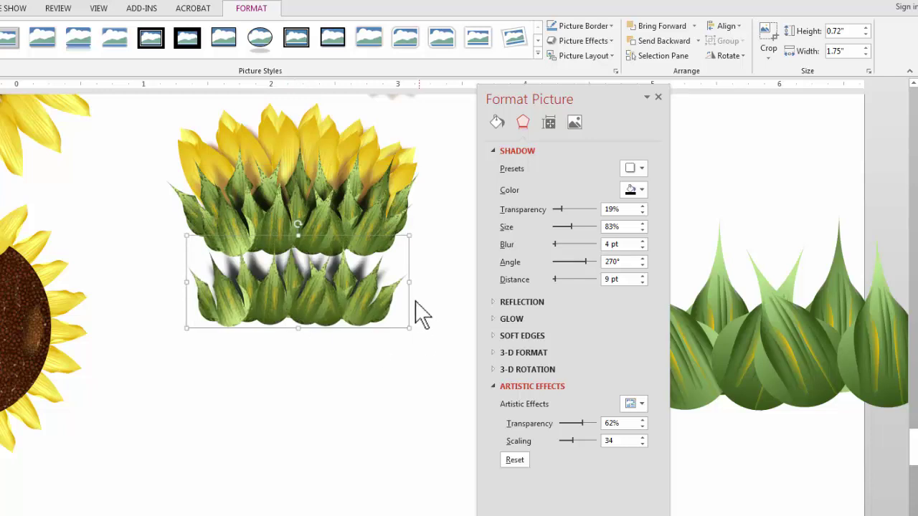
left_click_drag(409, 283, 390, 283)
left_click_drag(287, 327, 291, 301)
left_click_drag(303, 270, 313, 243)
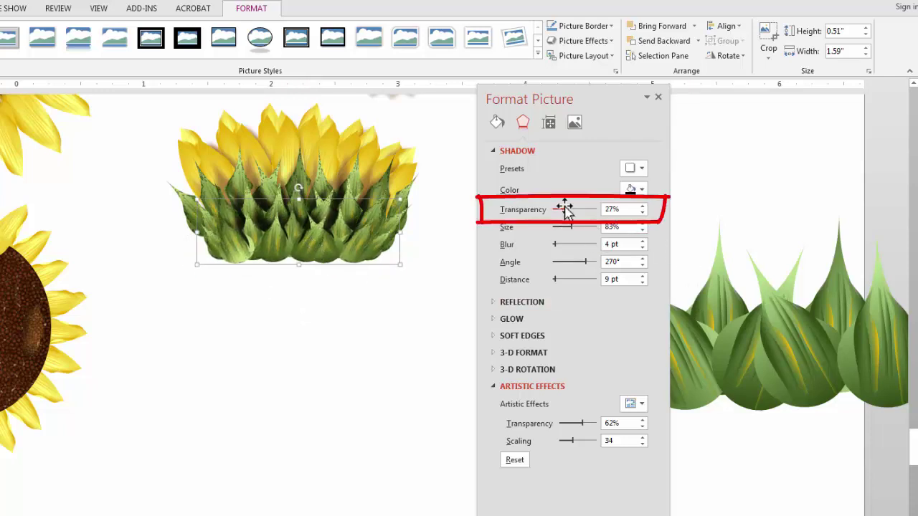
Set the third leaf row's shadow transparency to 61% and nudge the row slightly lower over the leaf bases.
left_click_drag(566, 208, 575, 208)
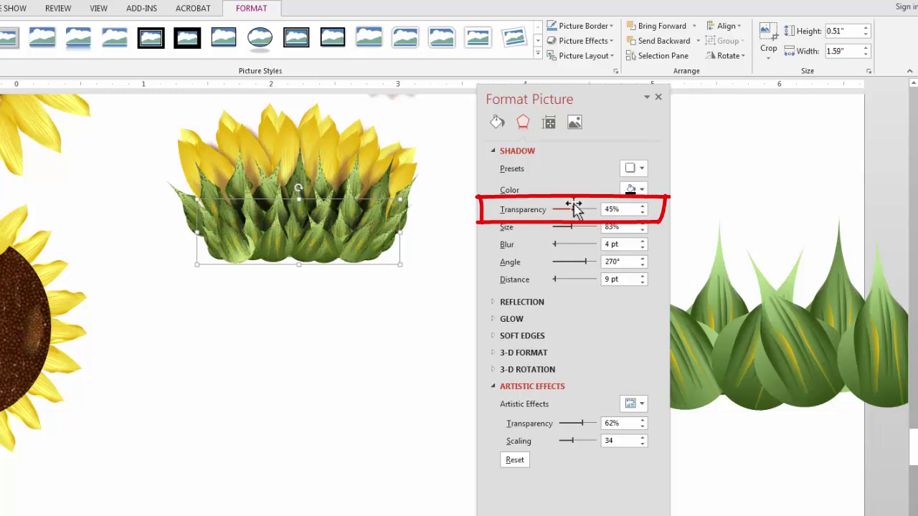
left_click(237, 383)
left_click(277, 242)
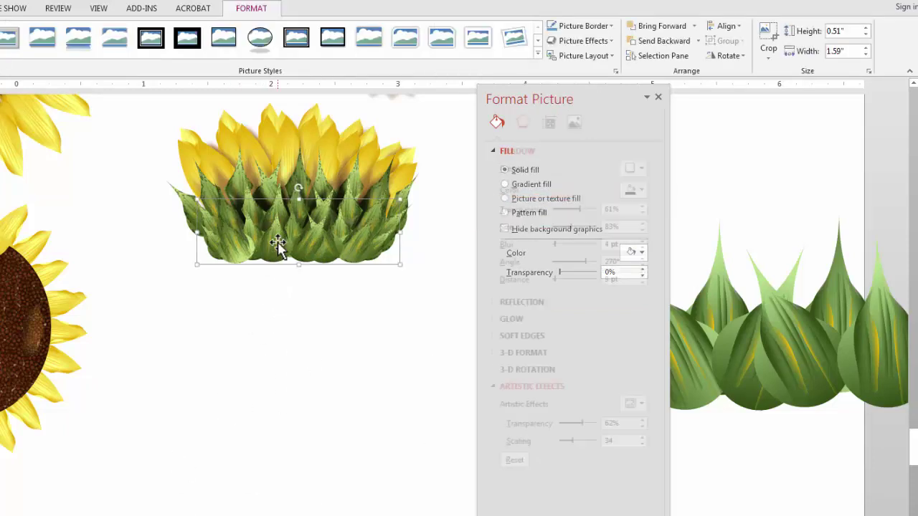
mouse_move(269, 250)
left_mouse_down()
mouse_move(267, 301)
mouse_move(266, 251)
left_mouse_up()
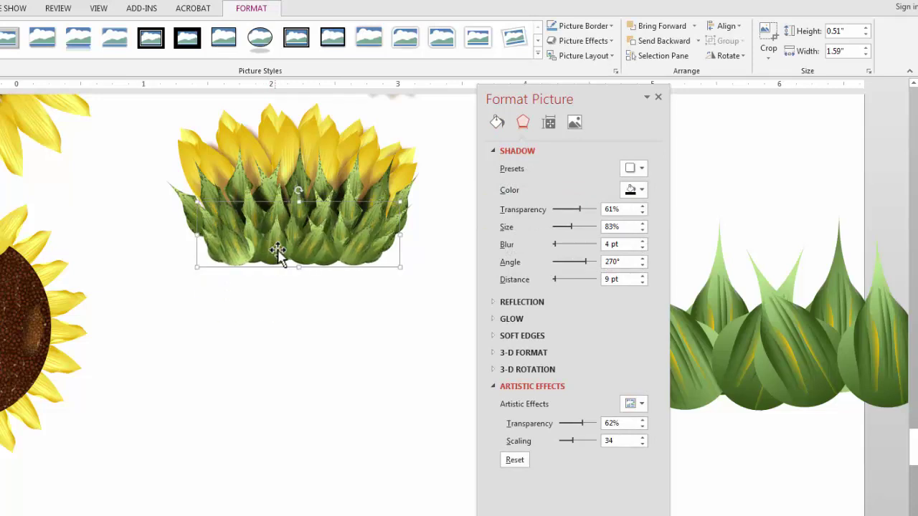
left_click_drag(285, 261, 282, 246)
Flip the third leaf row horizontally, realign it and set its shadow transparency to 49%.
left_click(729, 57)
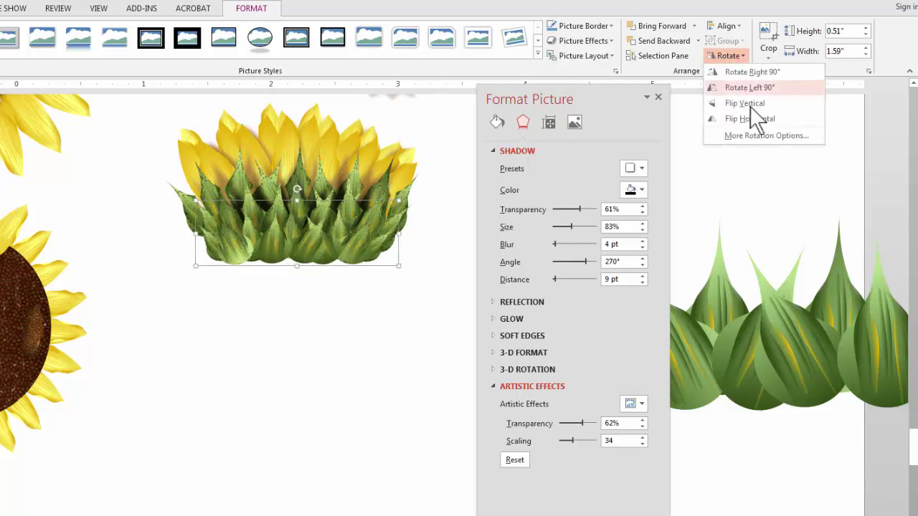
left_click(751, 118)
left_click_drag(364, 241, 360, 242)
left_click(303, 418)
left_click(359, 229)
mouse_move(579, 210)
left_mouse_down()
mouse_move(588, 208)
mouse_move(572, 209)
left_mouse_up()
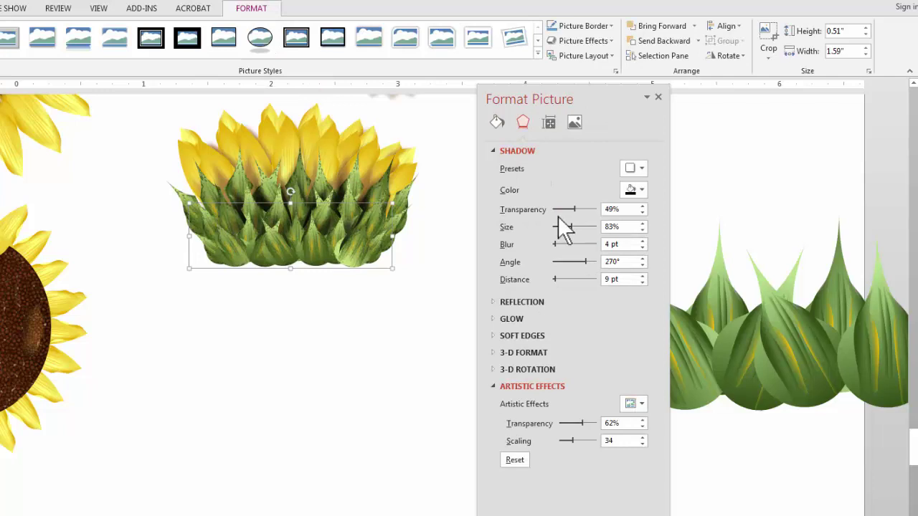
left_click(212, 416)
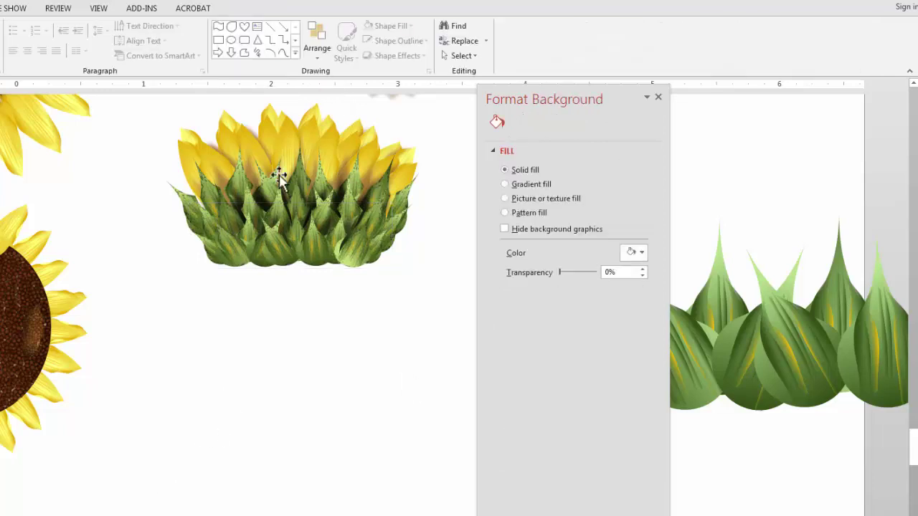
Place an upside-down copy of the third leaf row directly beneath it, aligning the two rows along their leaf bases.
left_click(280, 256)
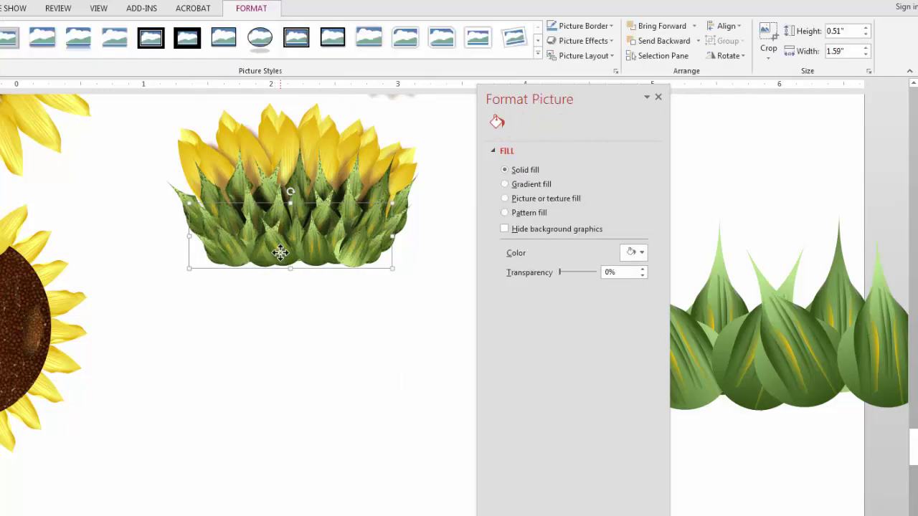
left_click_drag(280, 256, 280, 338)
left_click_drag(284, 277, 291, 319)
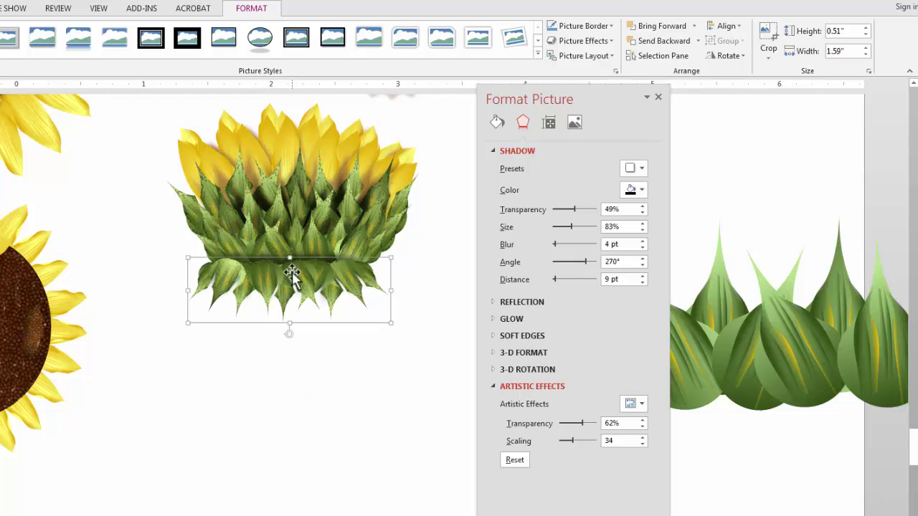
mouse_move(318, 280)
left_mouse_down()
mouse_move(342, 293)
mouse_move(322, 275)
left_mouse_up()
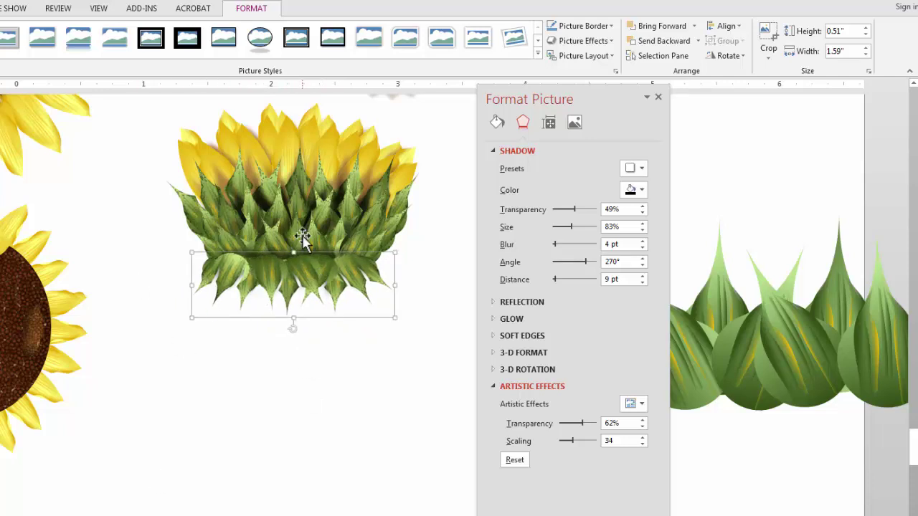
mouse_move(308, 273)
left_mouse_down()
mouse_move(298, 401)
mouse_move(305, 281)
left_mouse_up()
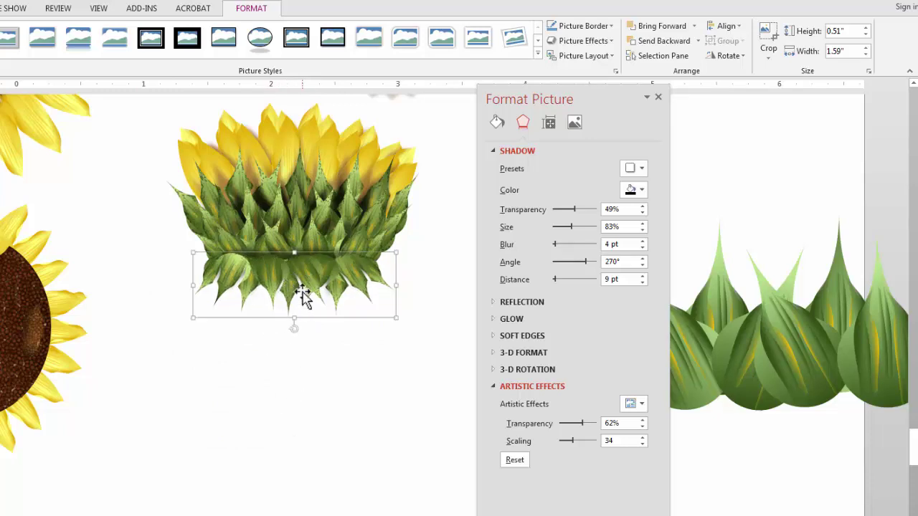
Nudge the upside-down leaf row into place, set its shadow distance to 12 pt and slightly raise its shadow transparency.
left_click_drag(301, 289, 300, 287)
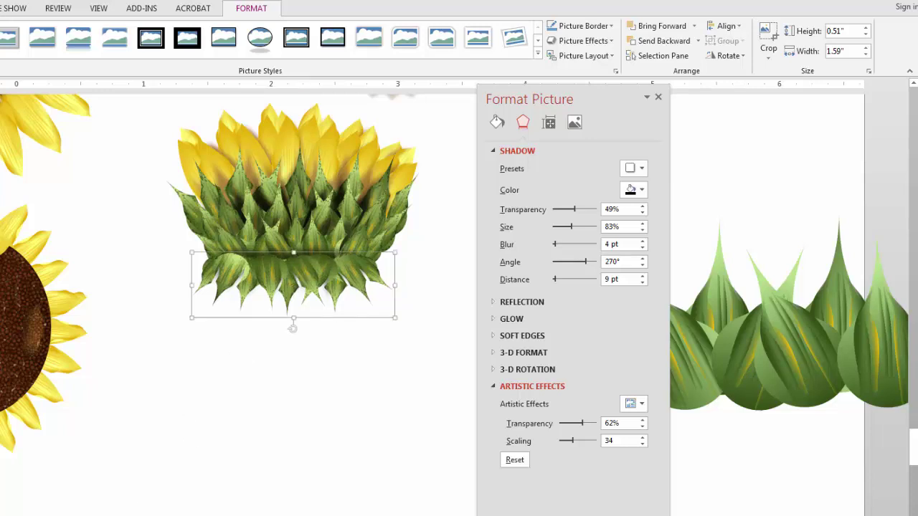
left_click(643, 277)
left_click(642, 276)
left_click(643, 276)
left_click(282, 382)
left_click(317, 286)
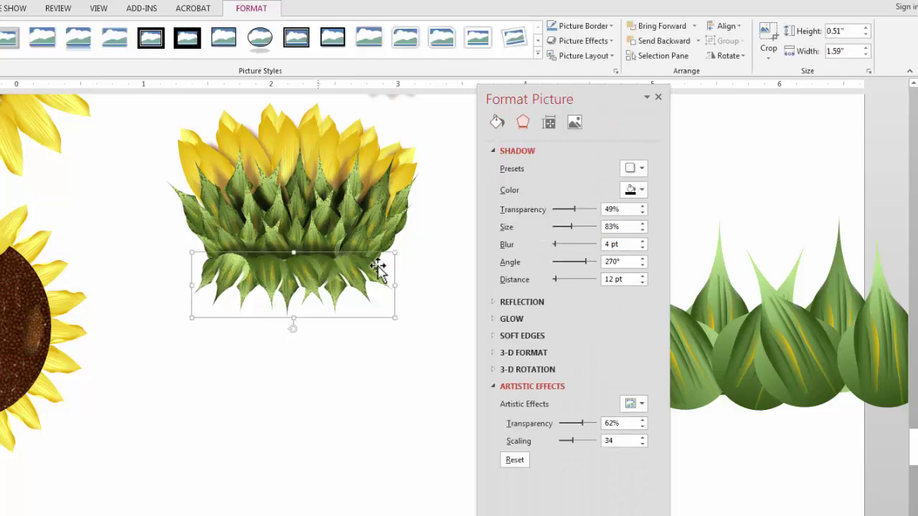
left_click_drag(575, 208, 580, 208)
left_click(315, 419)
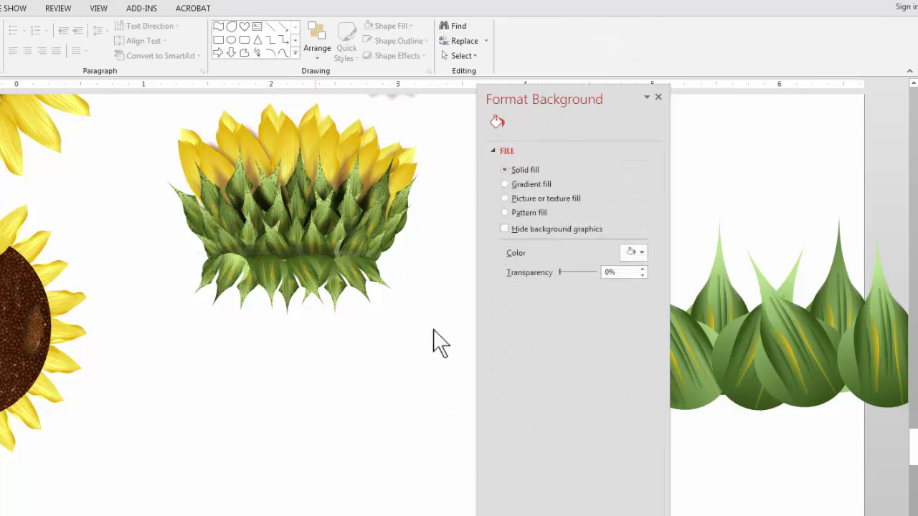
Group the yellow petals and all green leaf rows into one object and move it lower on the slide.
left_click_drag(549, 108, 677, 106)
left_click_drag(511, 387, 79, 75)
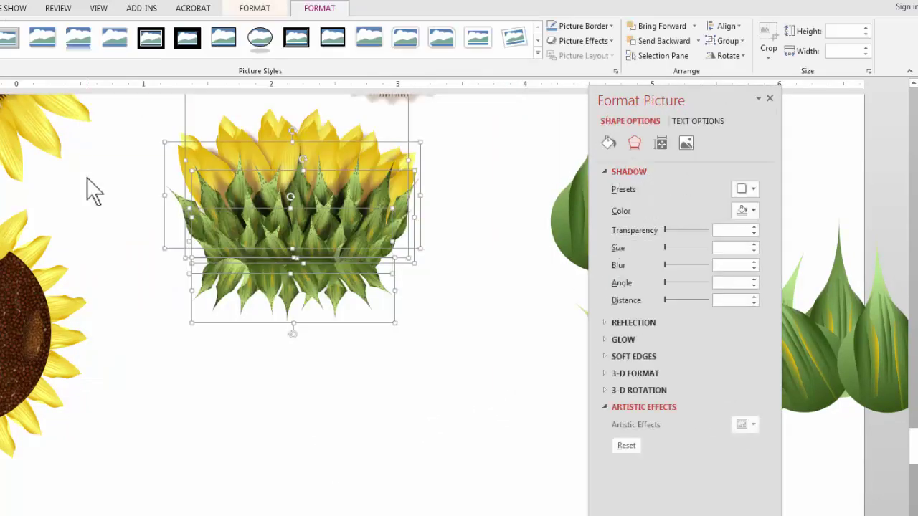
key("ctrl+g")
left_click_drag(316, 224, 326, 400)
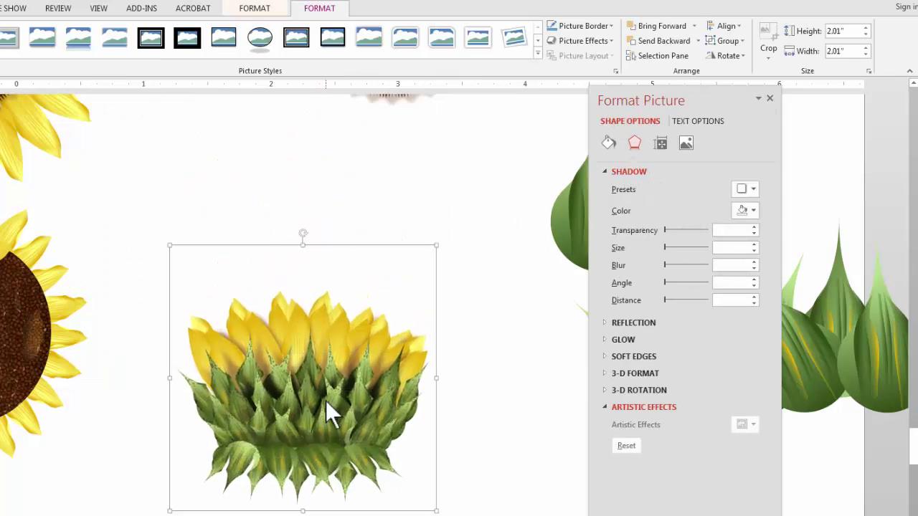
key("Escape")
left_click_drag(335, 441, 333, 361)
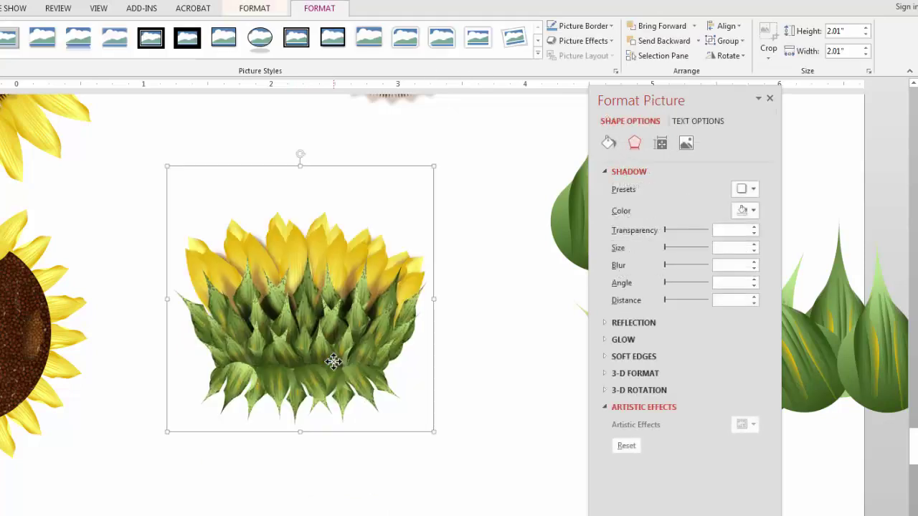
Stretch the second leaf row inside the group to 2.07 inches wide and readjust its height.
left_click(469, 415)
left_click(403, 339)
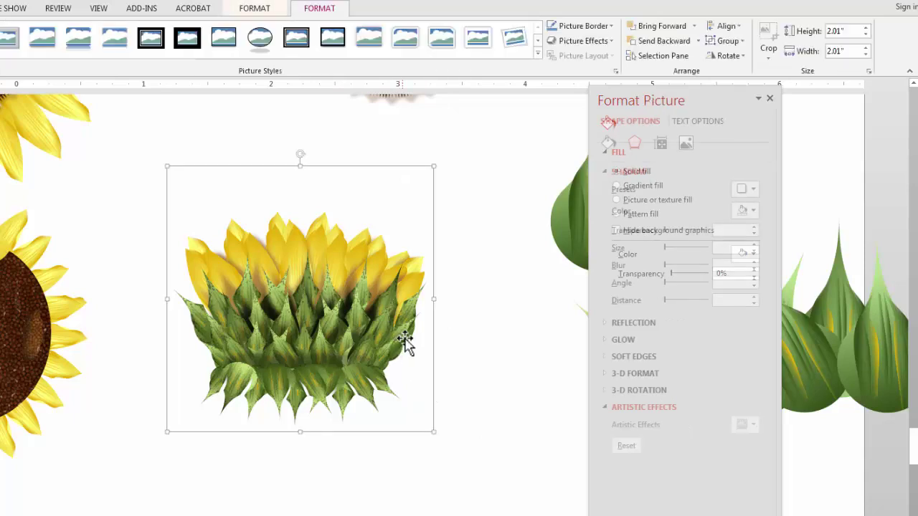
left_click_drag(426, 322, 440, 322)
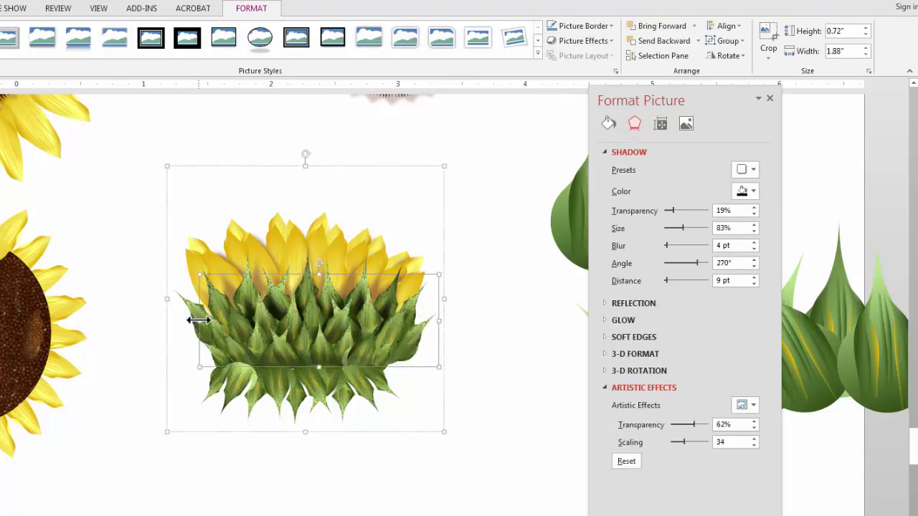
left_click_drag(200, 320, 180, 365)
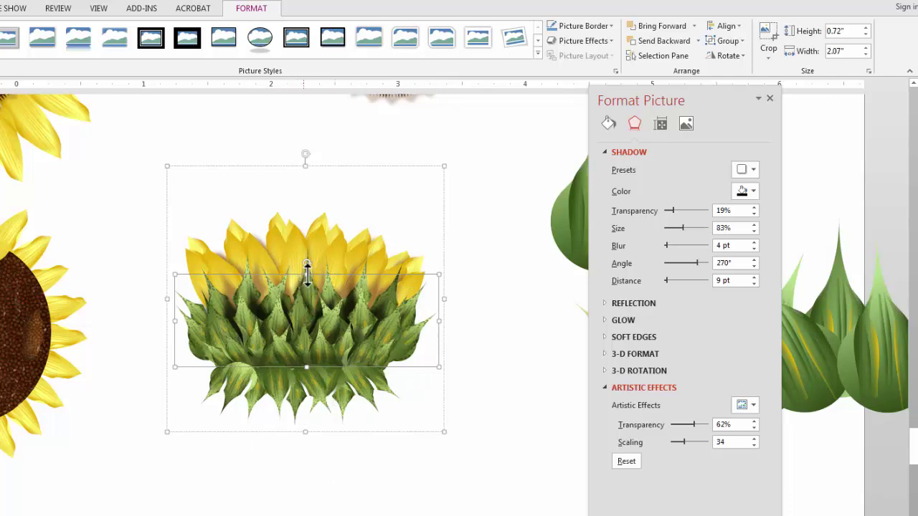
left_click_drag(306, 274, 305, 299)
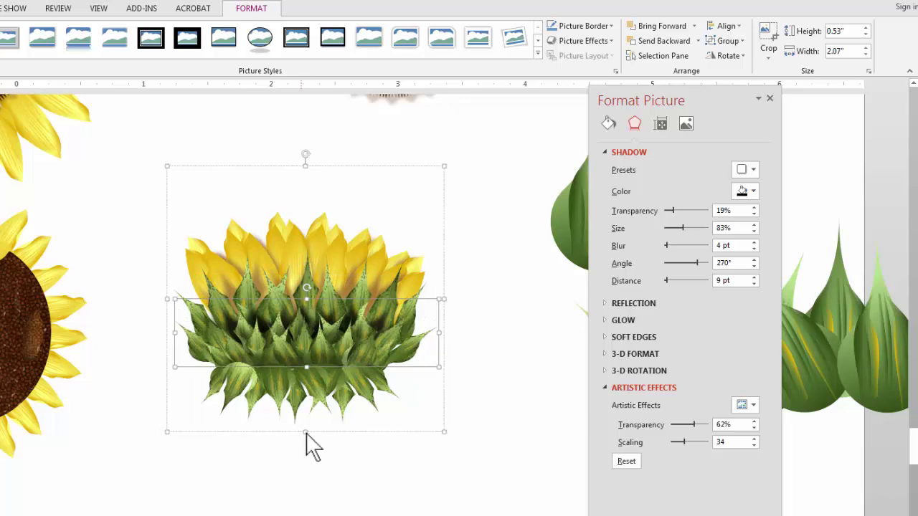
left_click_drag(306, 295, 306, 277)
left_click(468, 481)
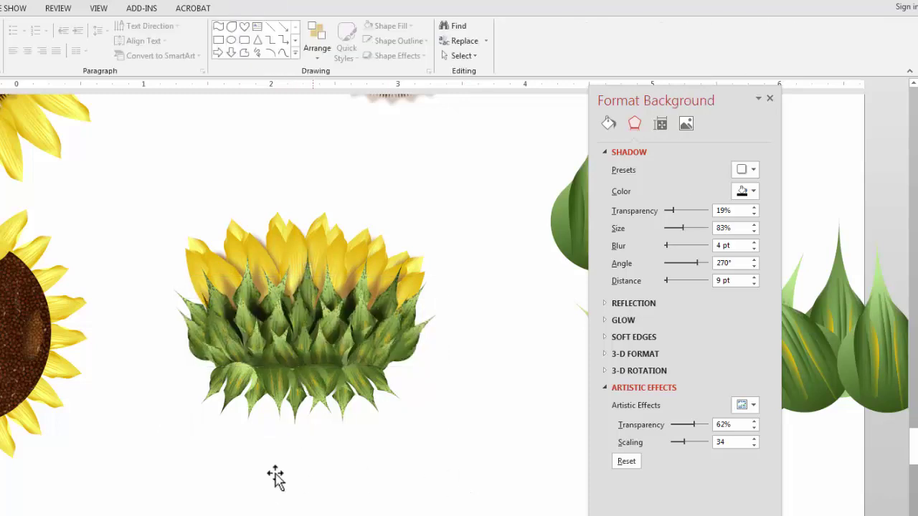
Darken the upside-down leaf row at the flower's base with the -20% brightness correction.
left_click(301, 343)
left_click(320, 347)
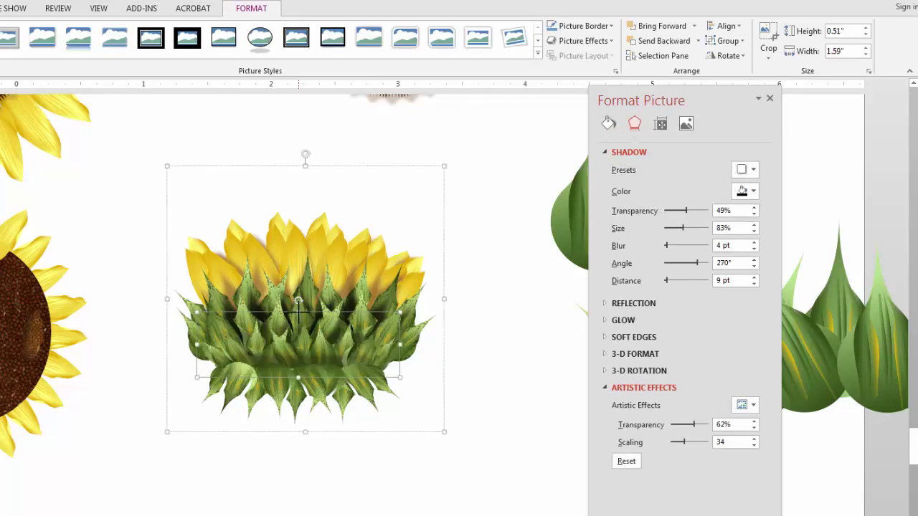
key("Escape")
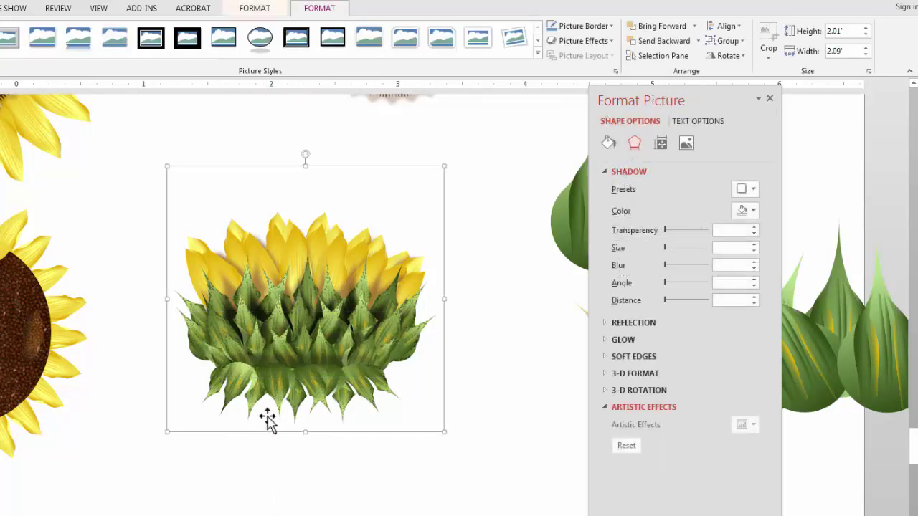
left_click(276, 408)
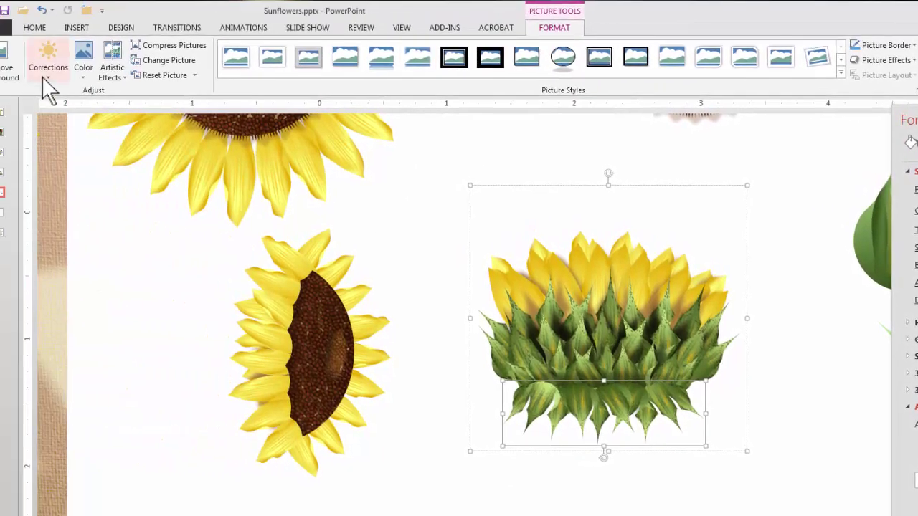
left_click(41, 76)
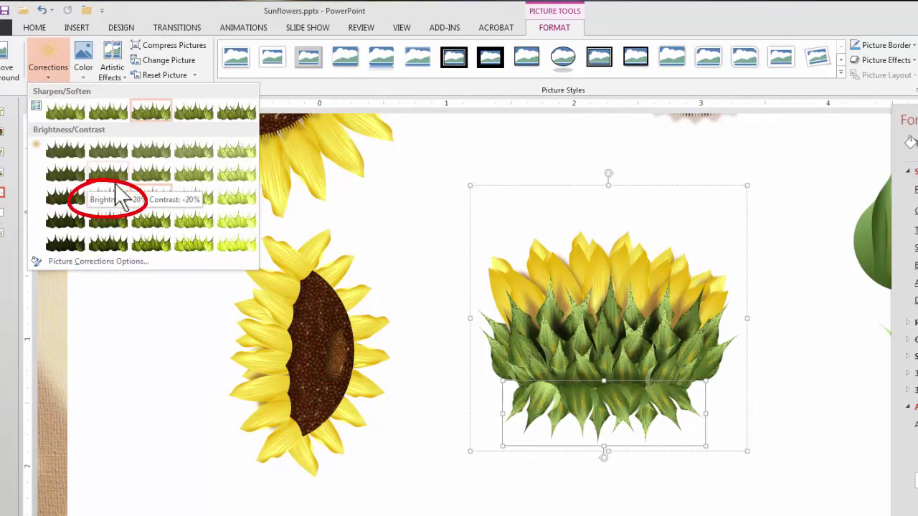
left_click(115, 194)
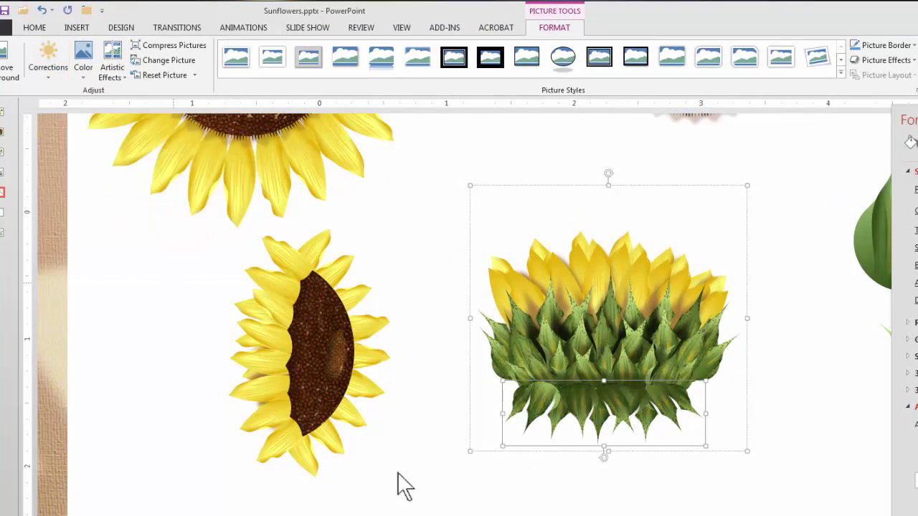
left_click(525, 495)
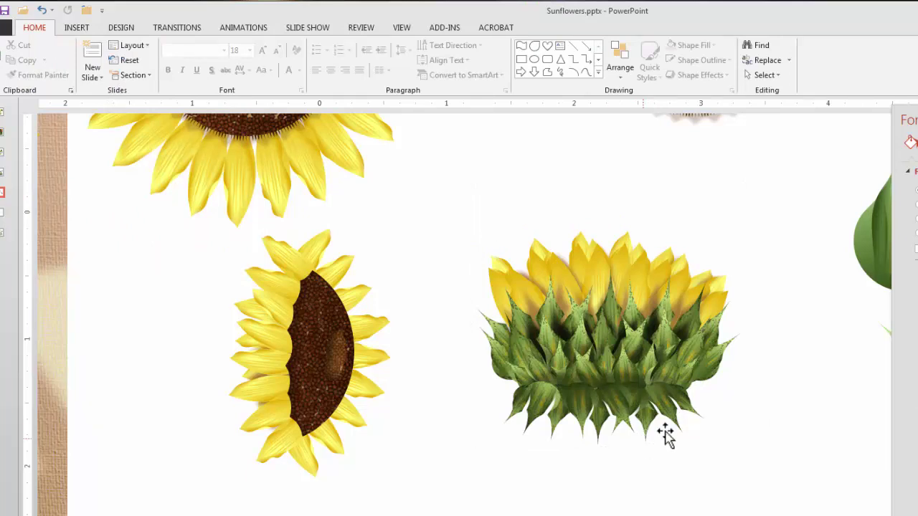
Scale the grouped side-view sunflower down to about half its size and move it towards the sunflower painting.
left_click(614, 402)
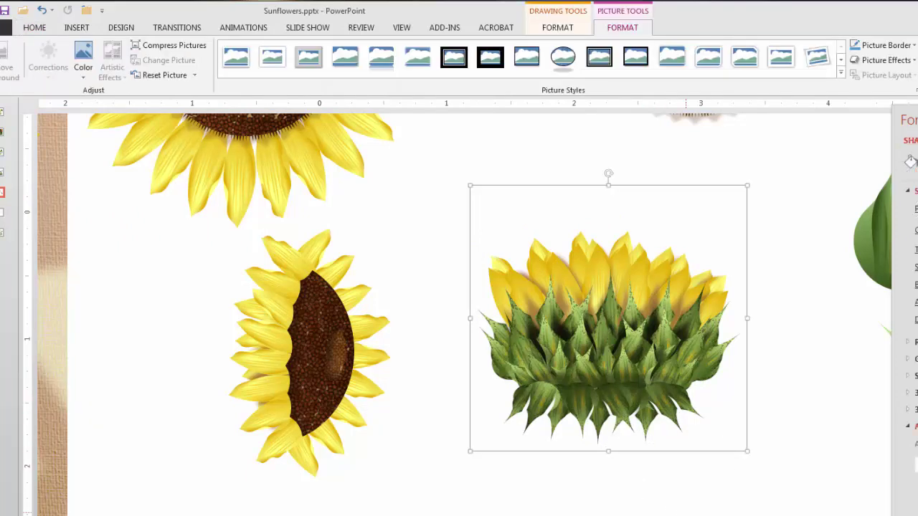
key("Escape")
left_click_drag(632, 420, 630, 486)
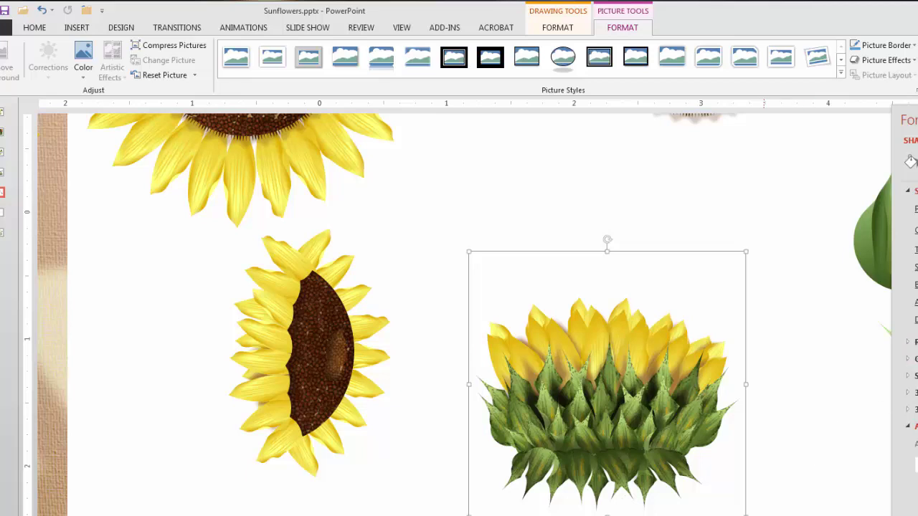
left_click_drag(741, 510, 566, 406)
left_click_drag(567, 323, 211, 247)
Place the grouped sunflower on the painting's empty background above the side-facing flower and enlarge it slightly.
scroll(569, 498, "left", 5)
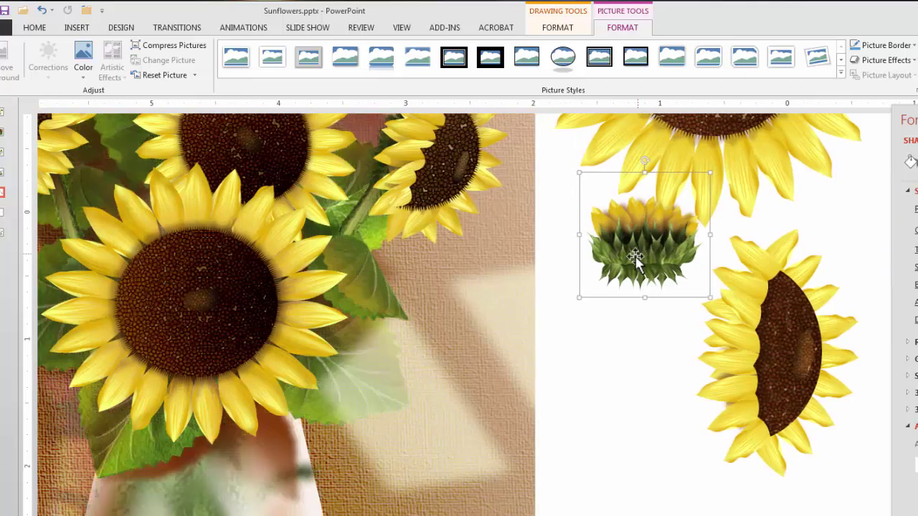
scroll(570, 498, "up", 2)
scroll(655, 461, "up", 3)
left_click_drag(646, 402, 439, 143)
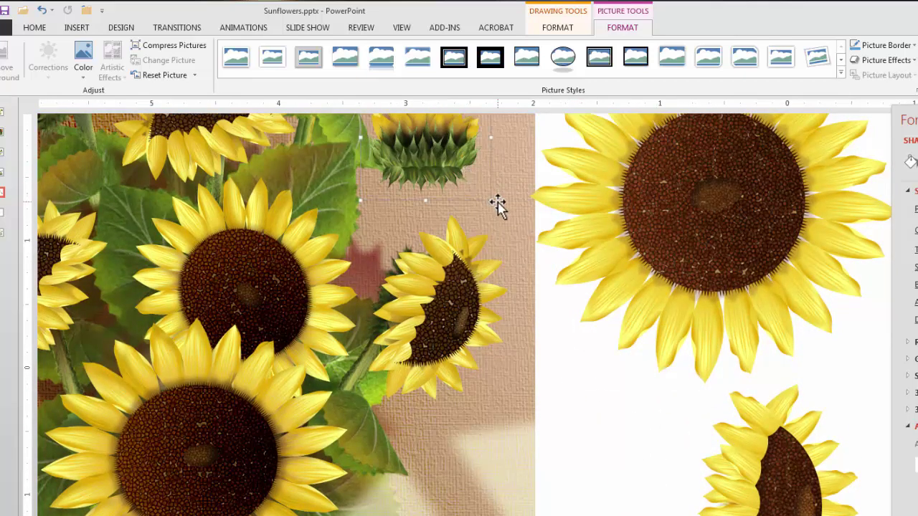
left_click_drag(488, 201, 506, 218)
scroll(469, 282, "up", 5)
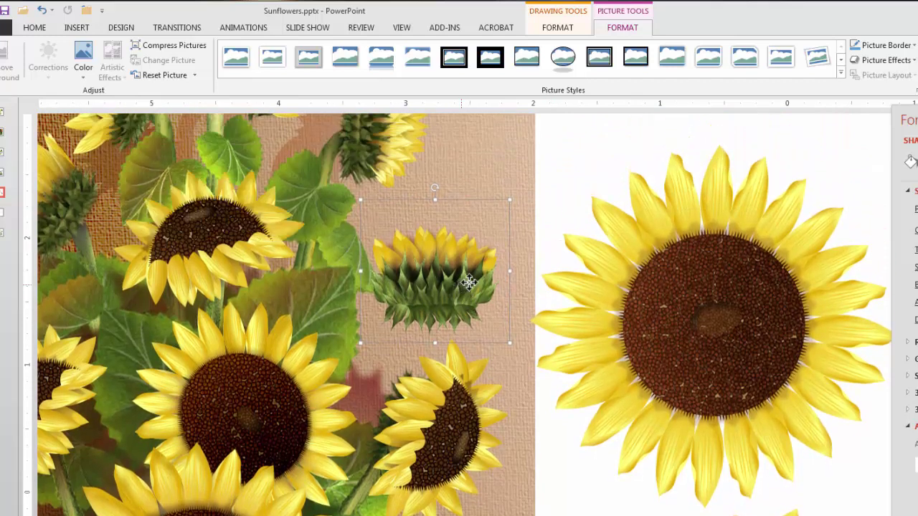
left_click_drag(468, 282, 440, 276)
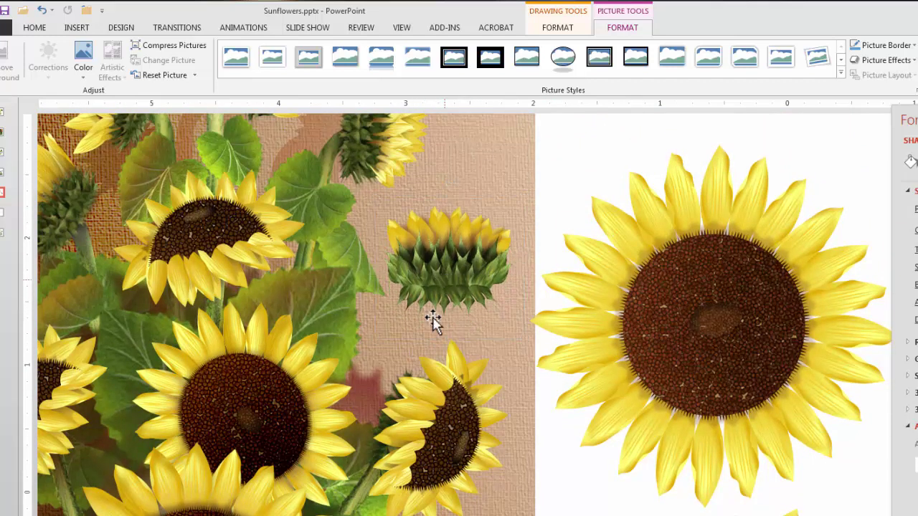
Reduce the leaf rows' shadow distance, giving the third row 3 pt at a 260° angle, and nudge the whole flower slightly.
left_click(429, 249)
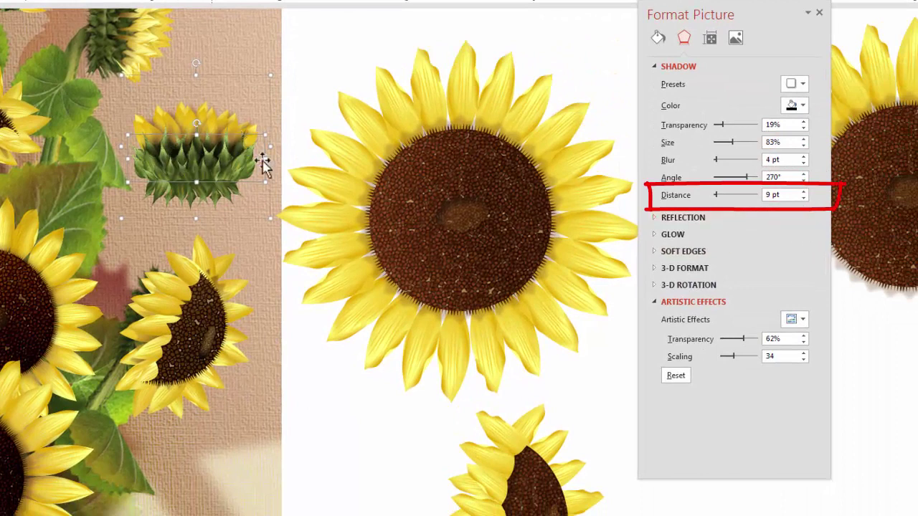
left_click(803, 198)
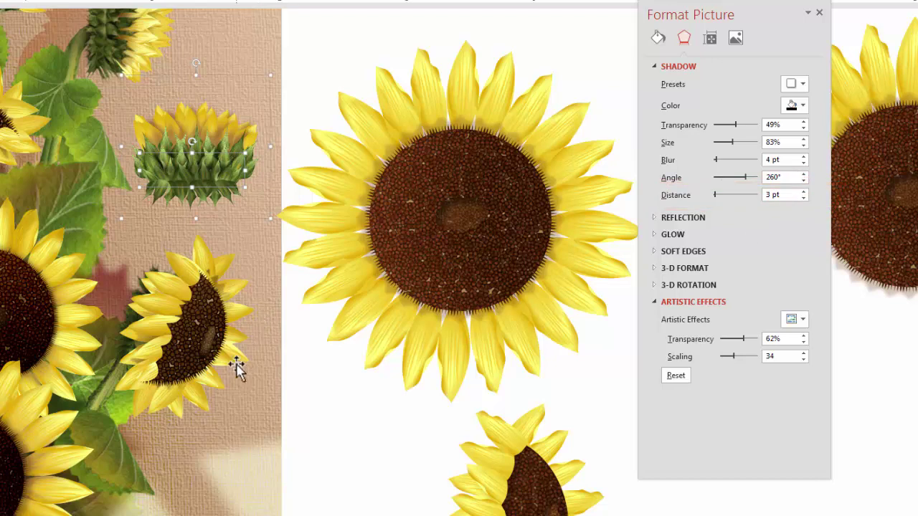
left_click(188, 202)
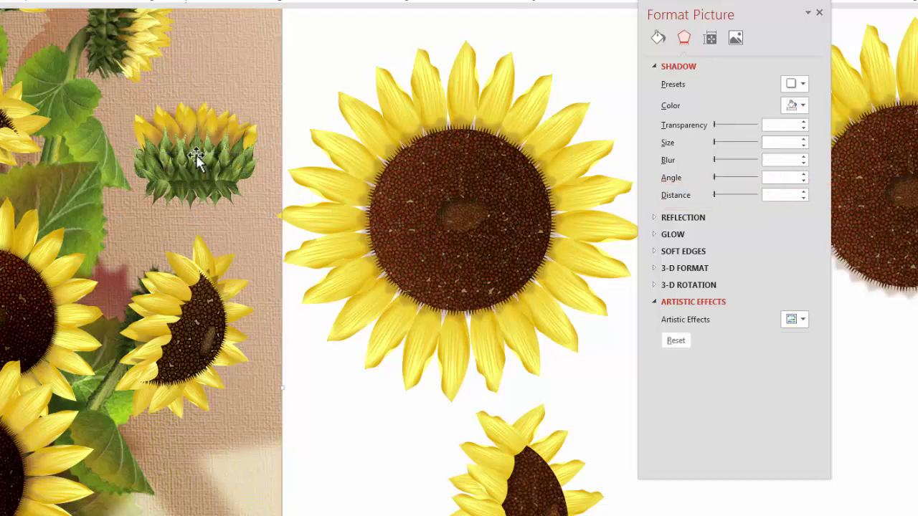
left_click(284, 387)
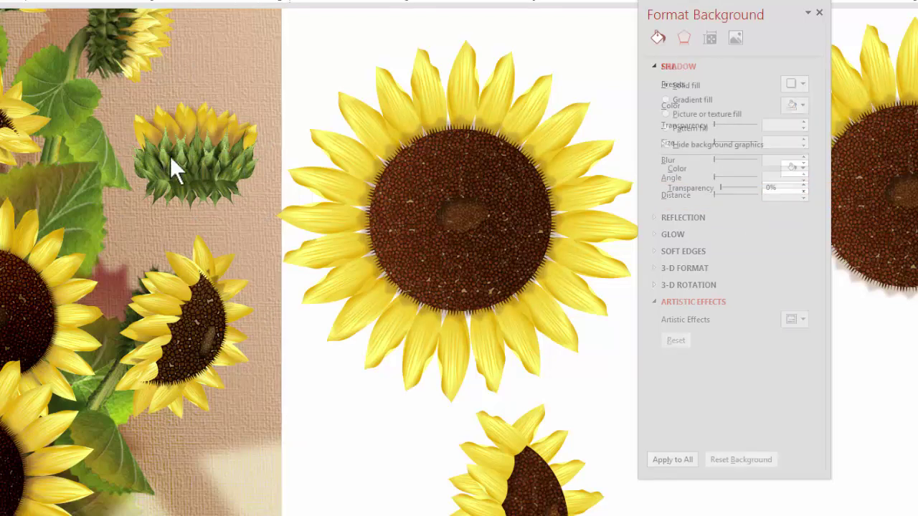
left_click(172, 151)
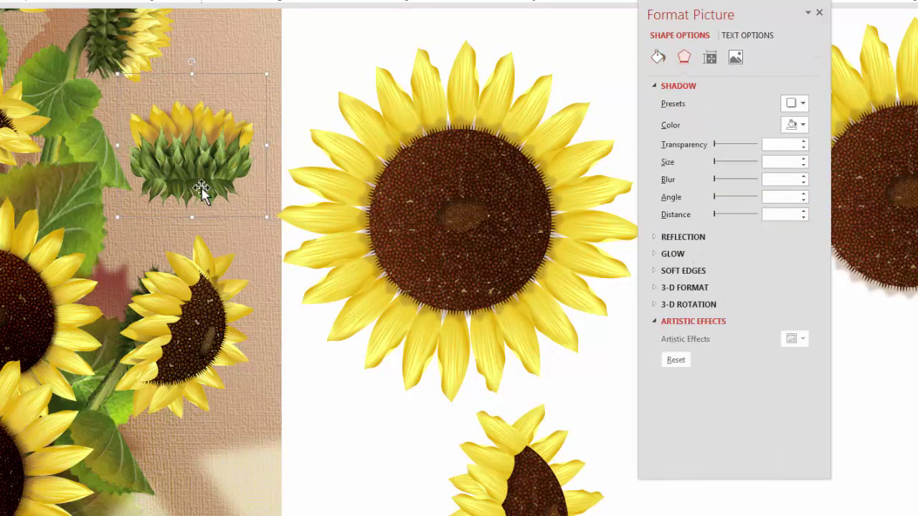
left_click_drag(191, 174, 192, 169)
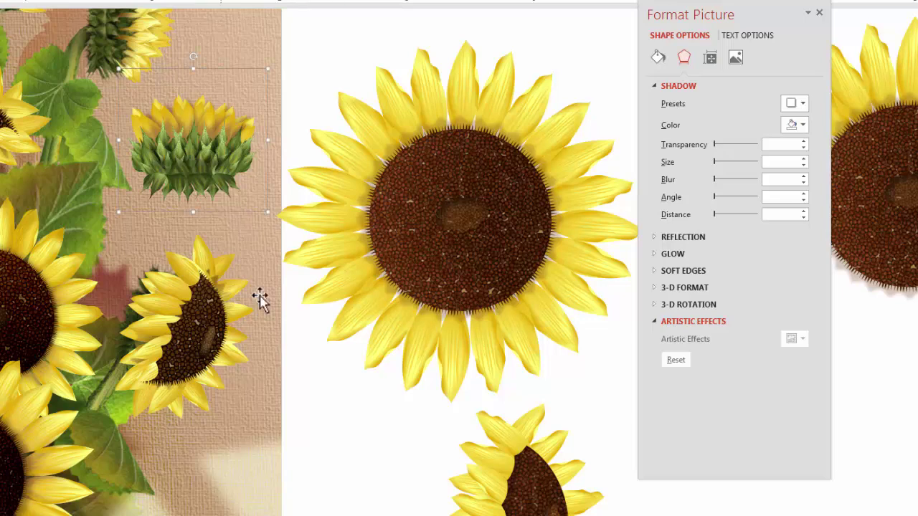
Darken the third leaf row inside the group with the -20% brightness correction.
left_click(170, 153)
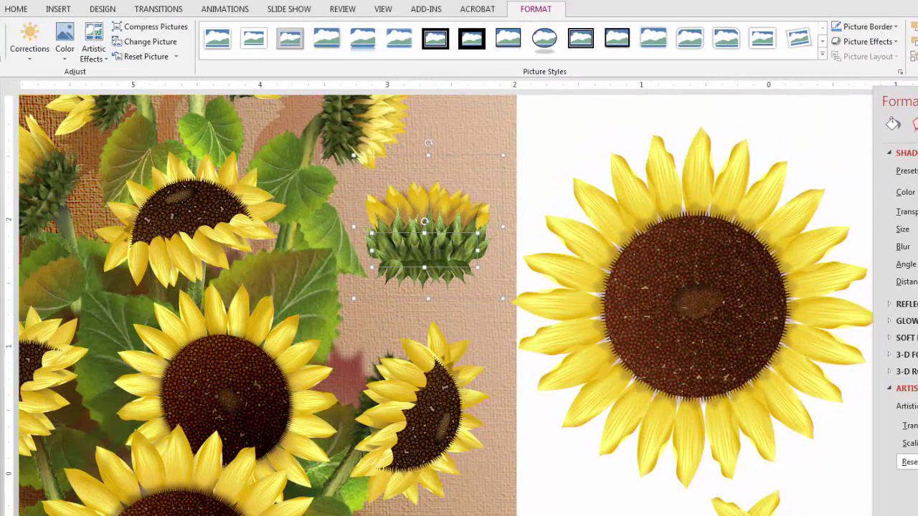
left_click(18, 45)
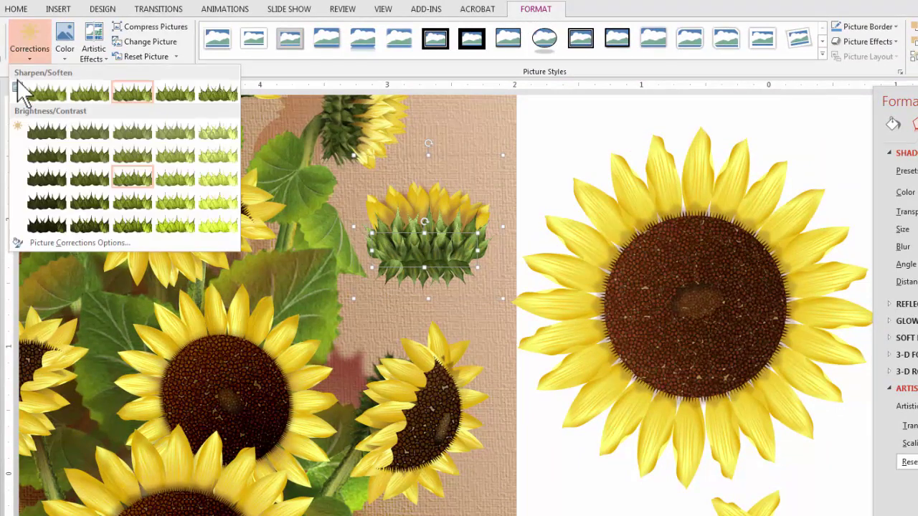
left_click(101, 183)
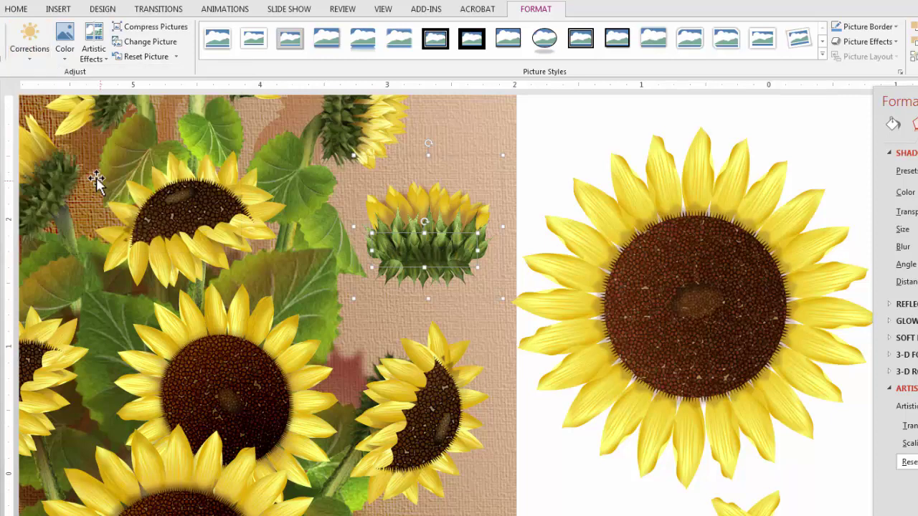
Apply the same -20% brightness correction to the uppermost leaf row behind the others and reselect the whole flower.
left_click(397, 211)
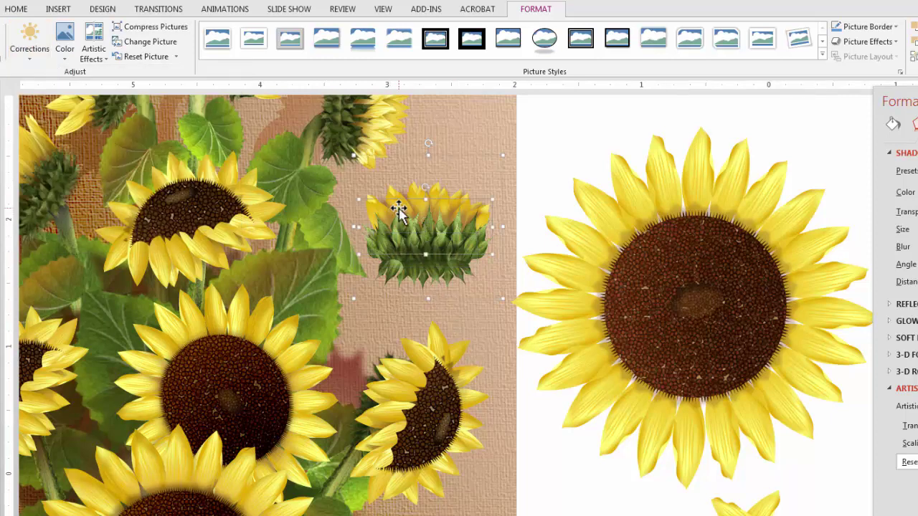
left_click(32, 51)
left_click(92, 185)
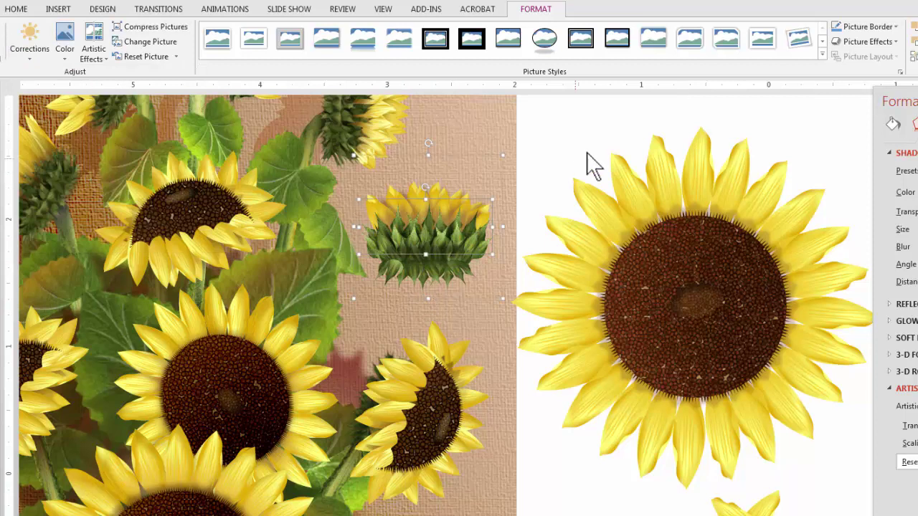
left_click(556, 291)
left_click(456, 236)
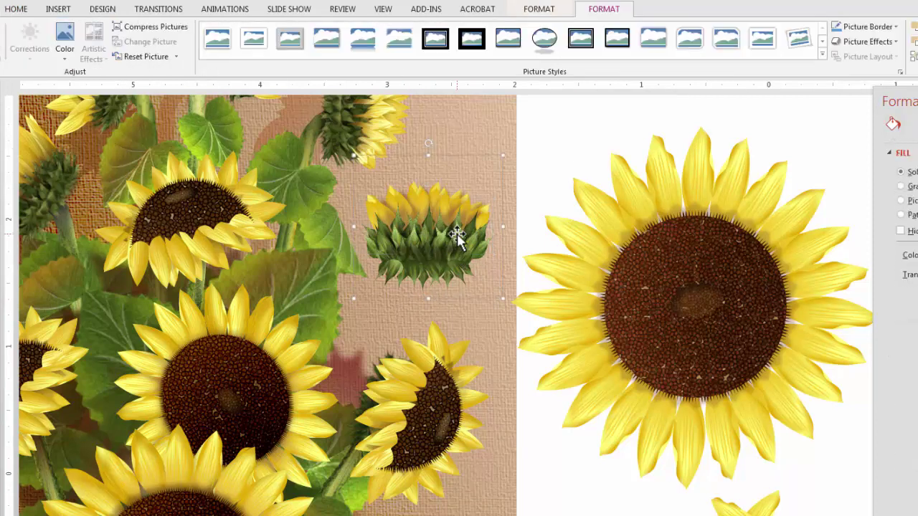
Darken the remaining middle leaf row inside the grouped flower with the -20% brightness correction.
left_click(459, 233)
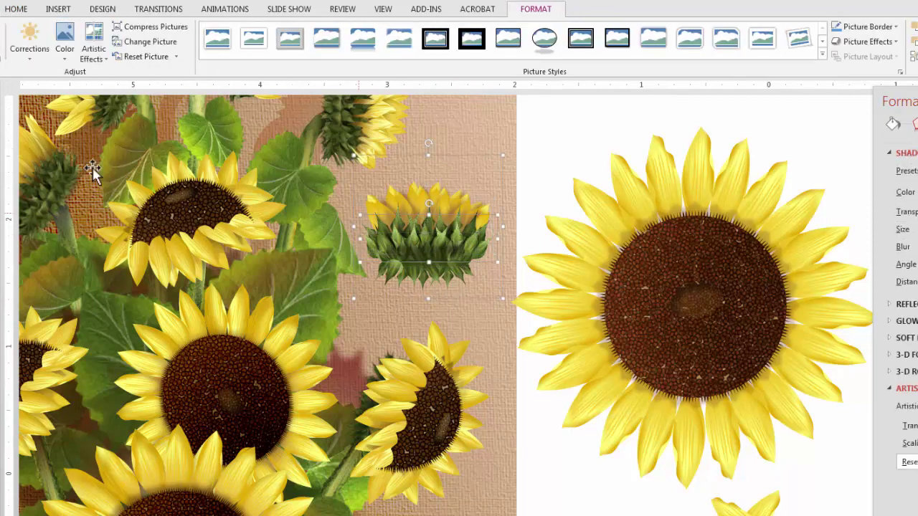
left_click(27, 49)
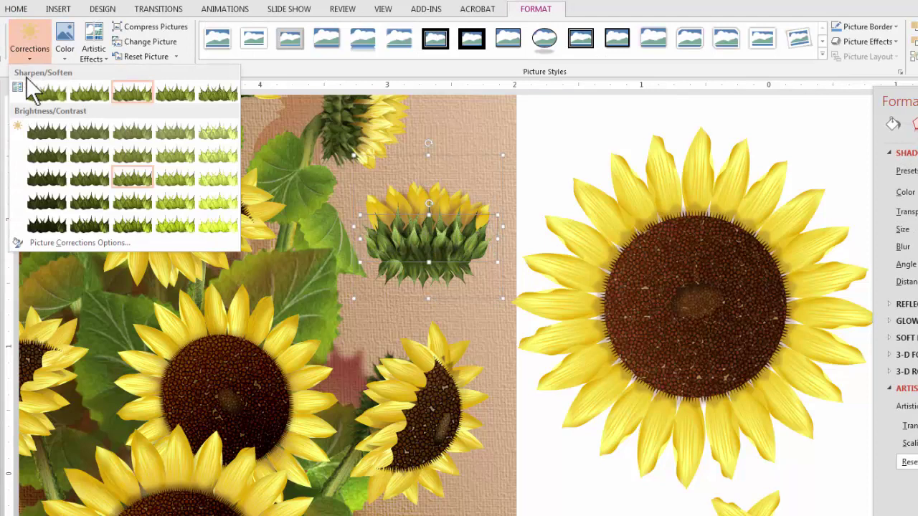
left_click(90, 192)
left_click(553, 494)
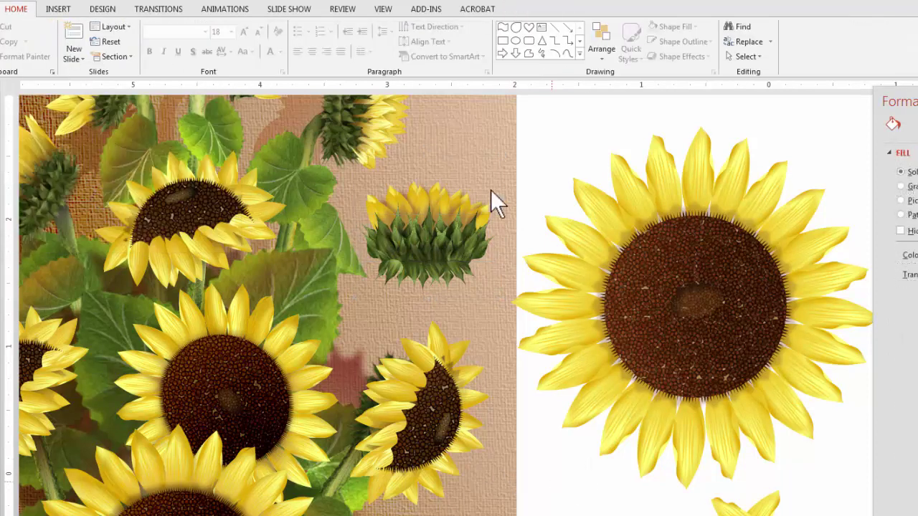
Rotate the whole grouped flower clockwise until its petals face right and point slightly upward.
left_click(465, 213)
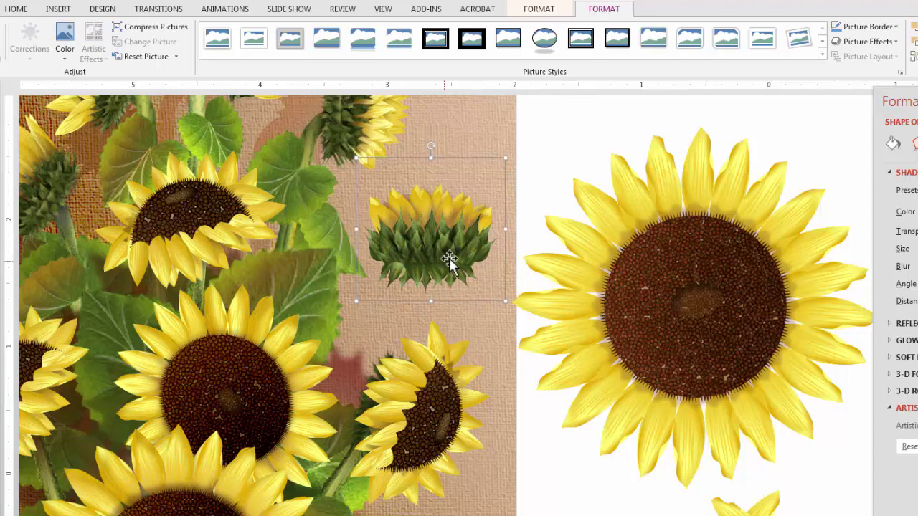
left_click_drag(430, 144, 489, 214)
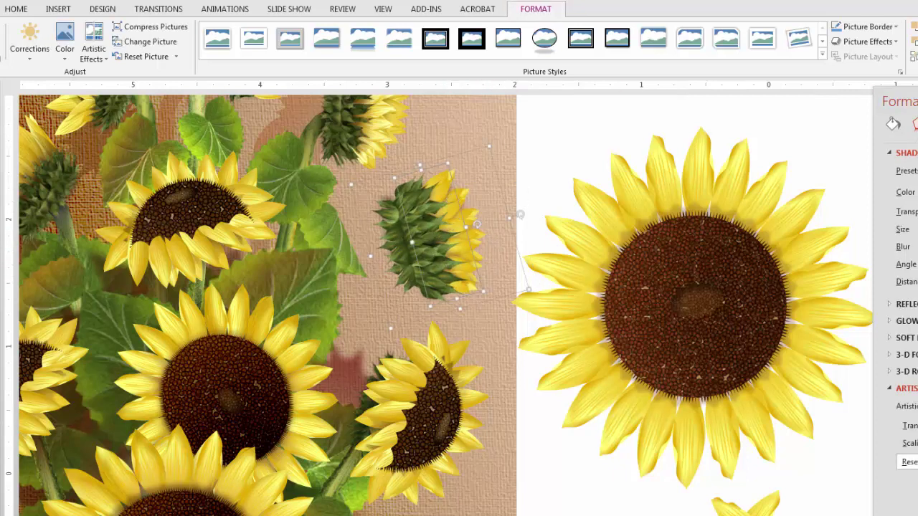
Give the leaf row nearest the petals an outer Offset Right shadow in the recent brown colour with 23% transparency.
left_click_drag(896, 101, 624, 117)
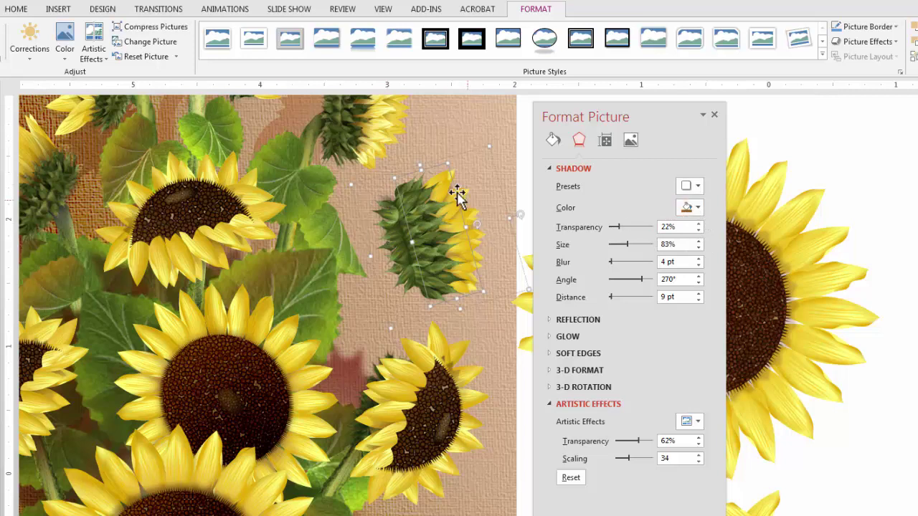
left_click(698, 186)
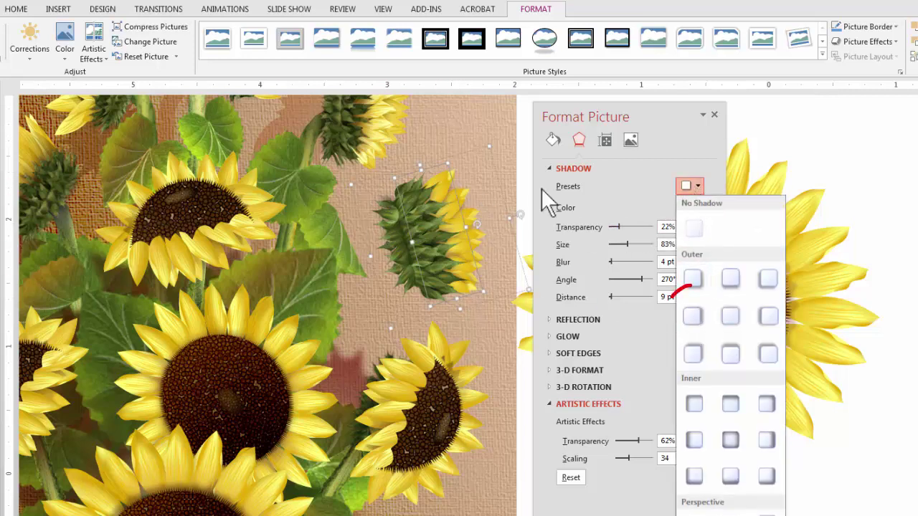
left_click(693, 316)
left_click(693, 207)
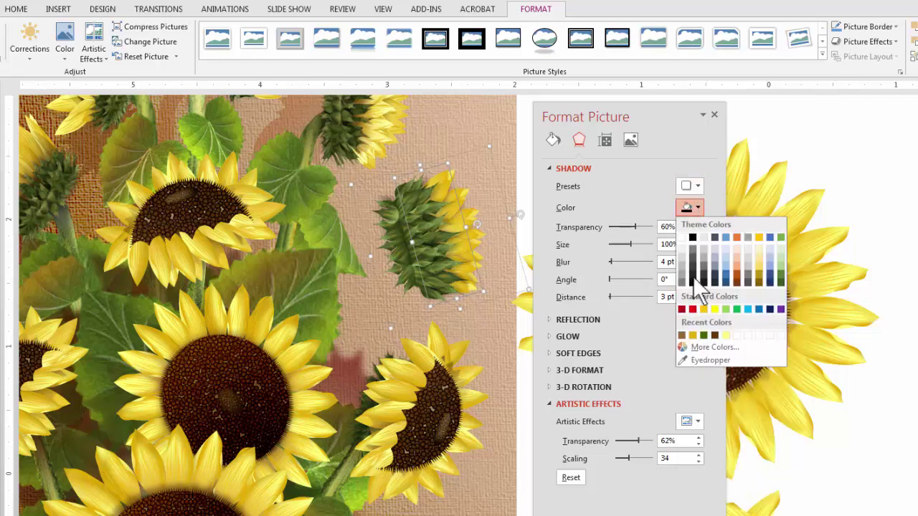
left_click(680, 333)
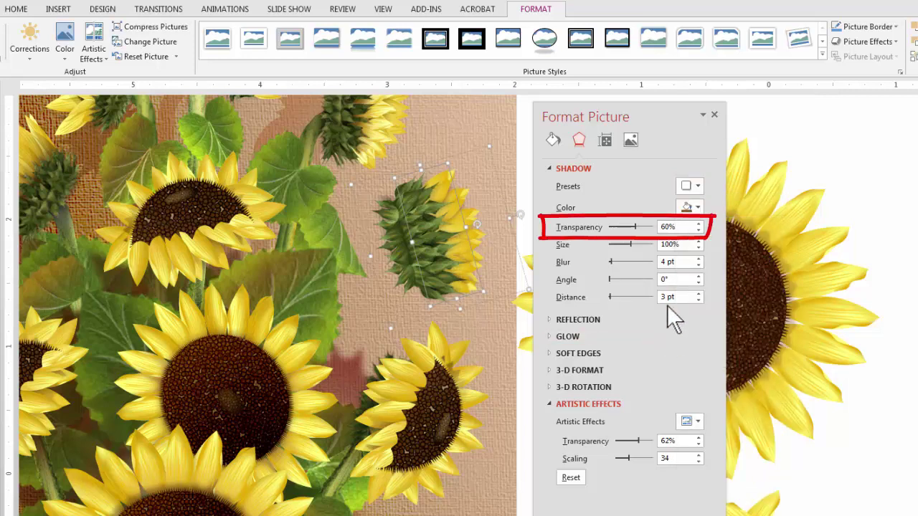
left_click_drag(635, 227, 618, 228)
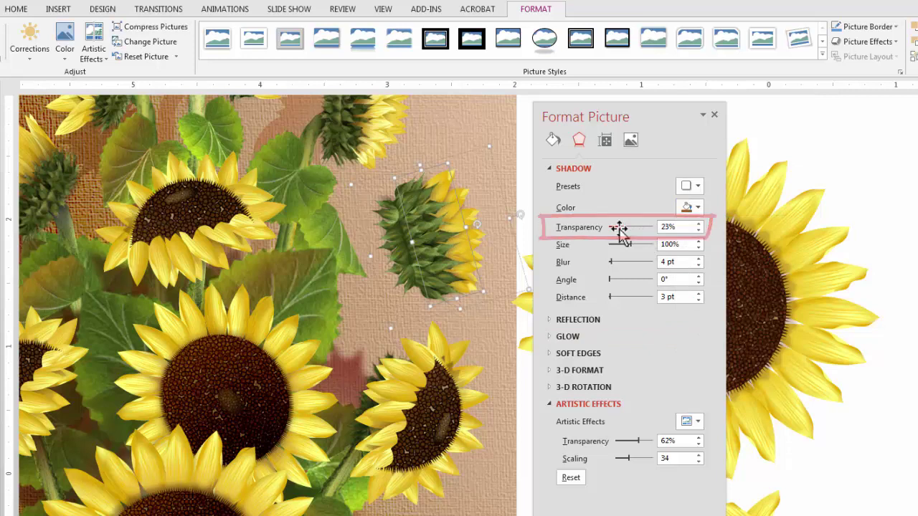
Set that leaf row's shadow distance to 6 pt and its size to 94%.
left_click(698, 293)
left_click(699, 294)
left_click(699, 293)
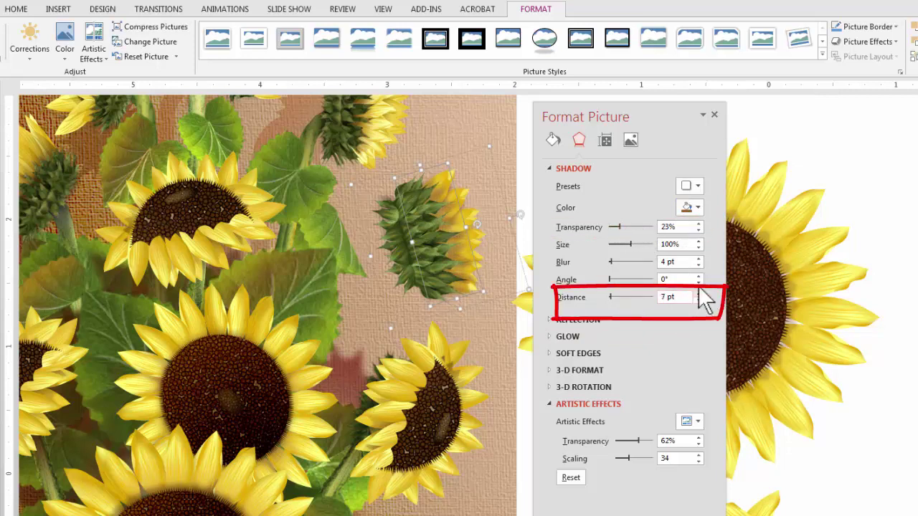
left_click(699, 248)
left_click(699, 249)
left_click(699, 248)
left_click(700, 248)
left_click(699, 248)
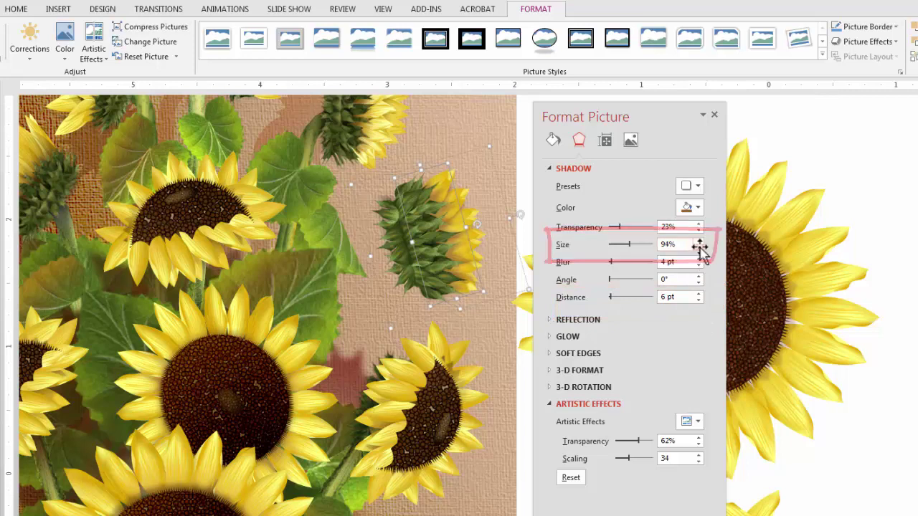
Apply the outer Offset Right shadow preset to the other two leaf rows of the rotated flower and deselect it.
key("ctrl+z")
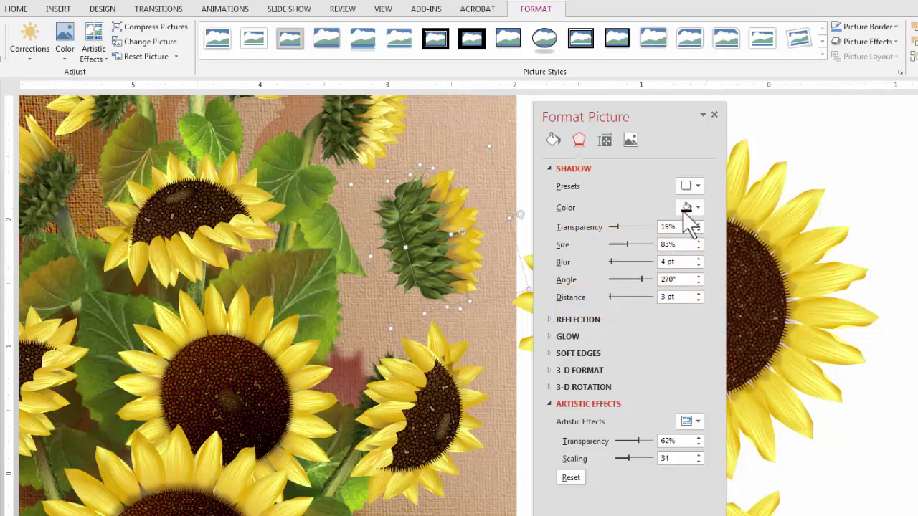
left_click(692, 186)
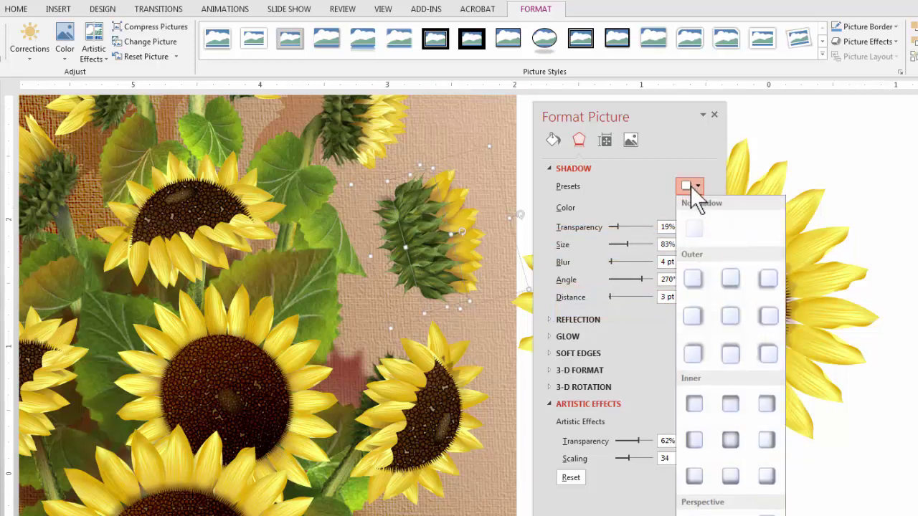
left_click(695, 315)
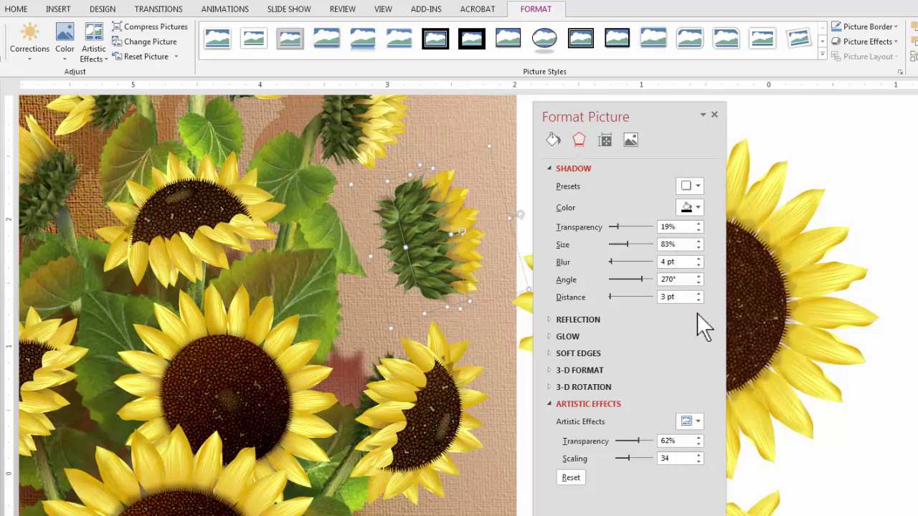
left_click(698, 248)
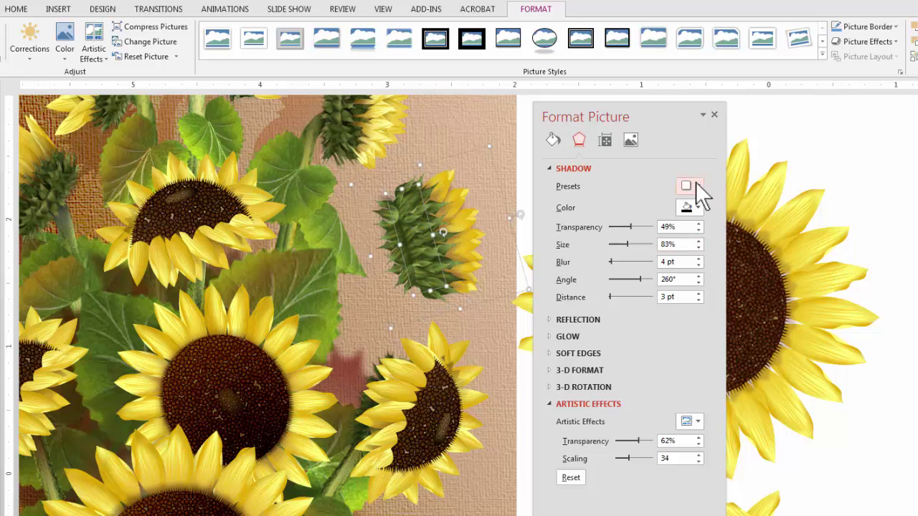
left_click(696, 186)
left_click(694, 316)
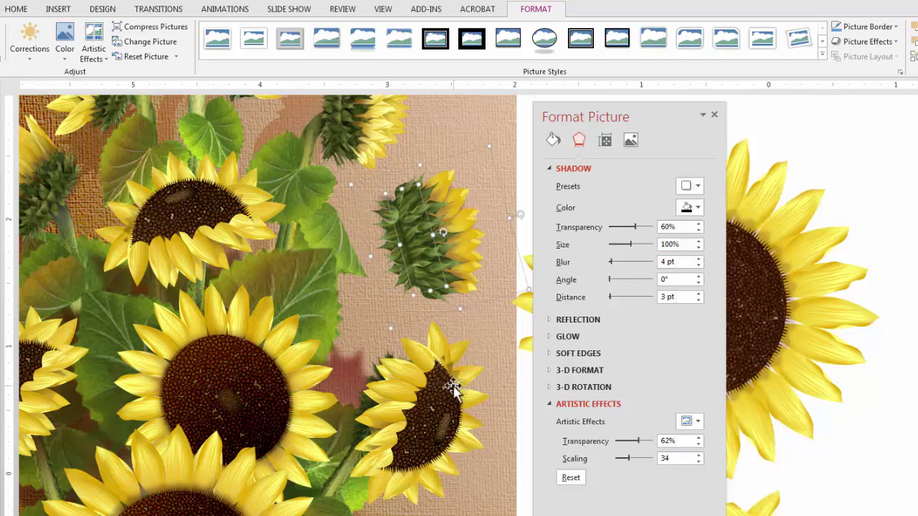
left_click(502, 431)
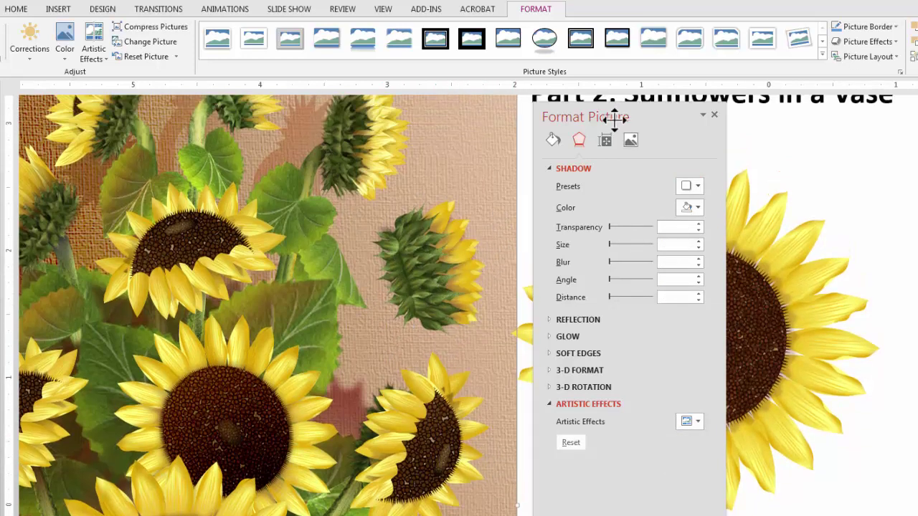
Copy the rotated flower off the painting onto the blank area beside the large side-facing sunflower.
left_click_drag(615, 116, 836, 165)
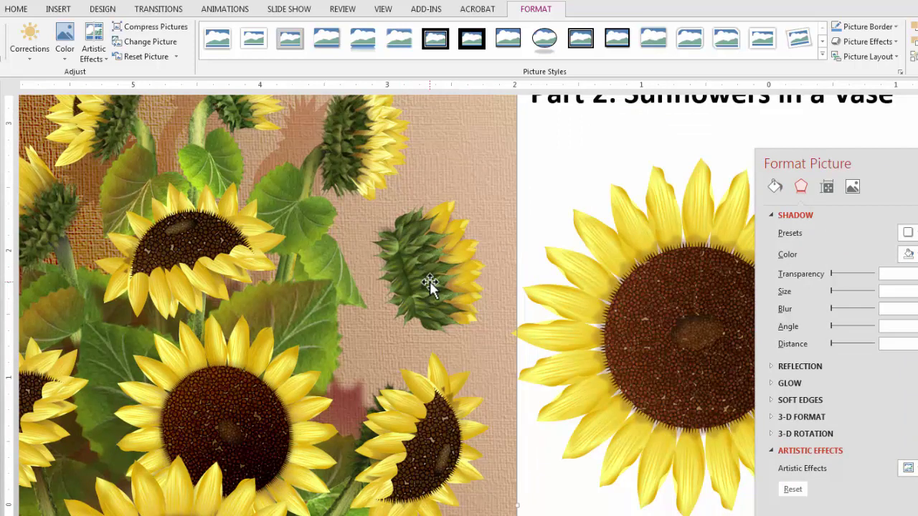
scroll(429, 281, "down", 3)
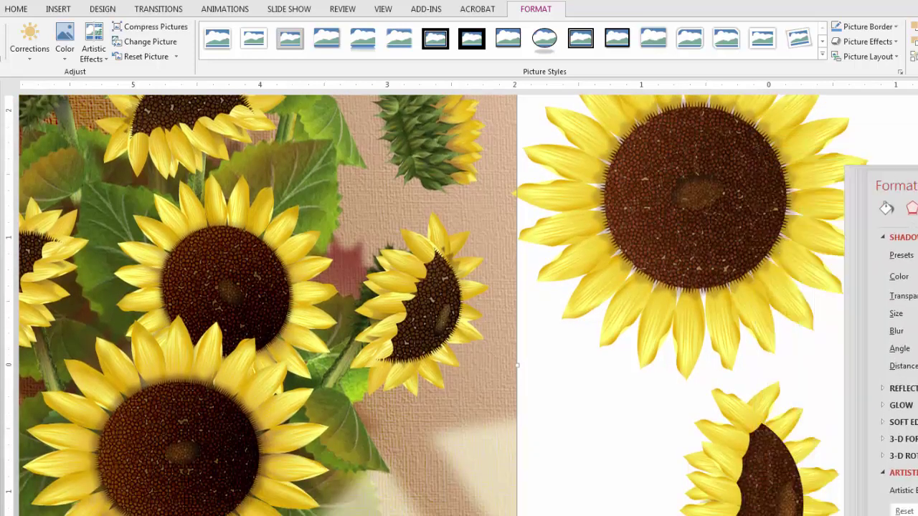
left_click(917, 163)
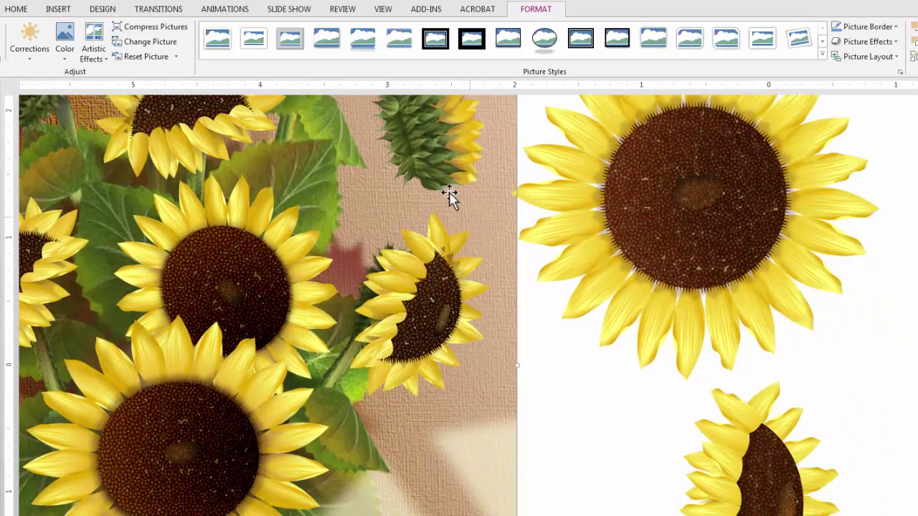
left_click(436, 176)
left_click_drag(434, 170, 900, 502)
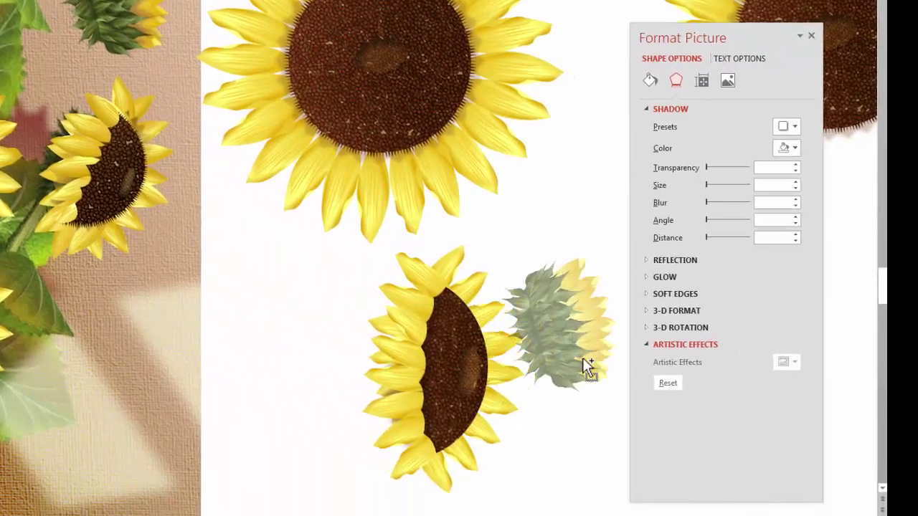
left_click_drag(587, 367, 587, 368)
left_click_drag(717, 36, 893, 96)
left_click_drag(638, 306, 702, 285)
Ungroup the copied flower and move its petals away from the leaf rows.
key("ctrl+shift+g")
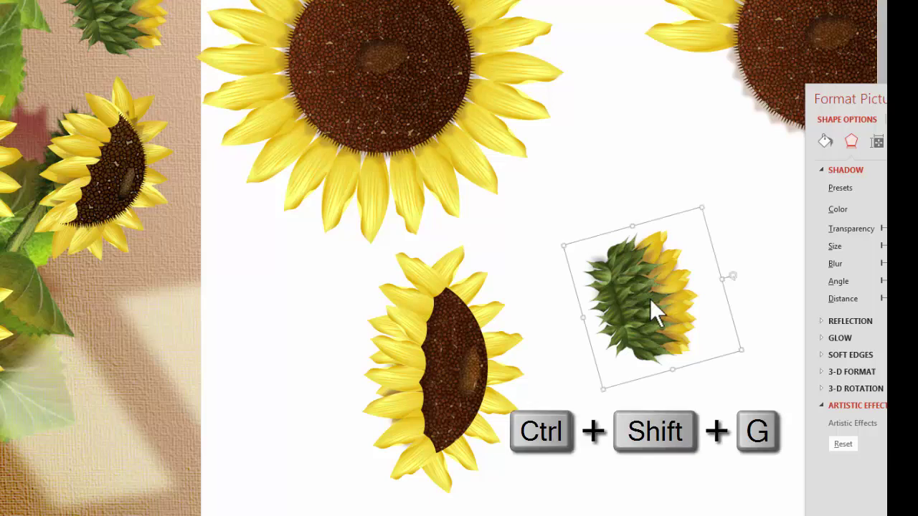
left_click(677, 461)
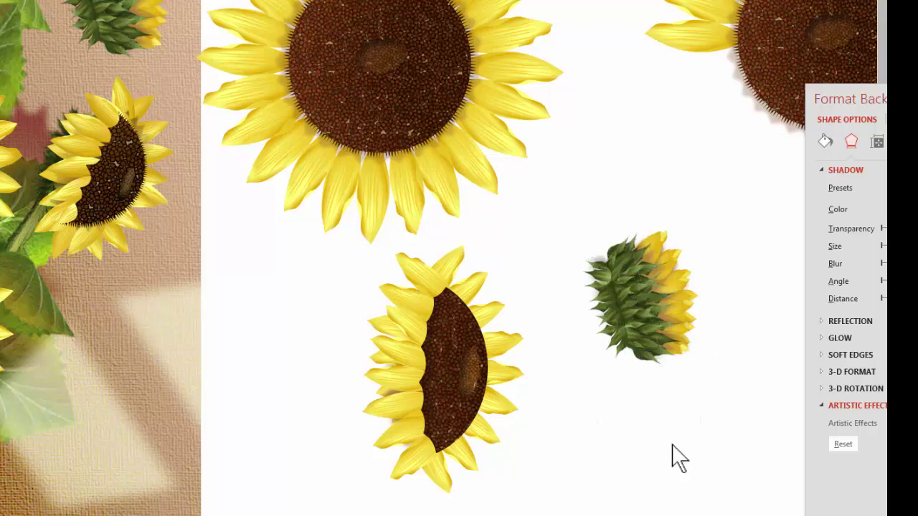
left_click(684, 309)
left_click(696, 288)
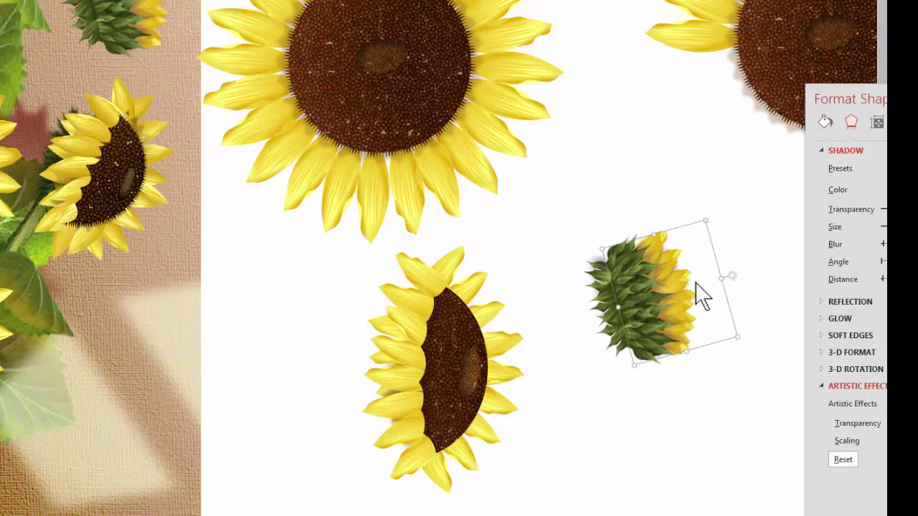
key("ctrl+z")
left_click(543, 222)
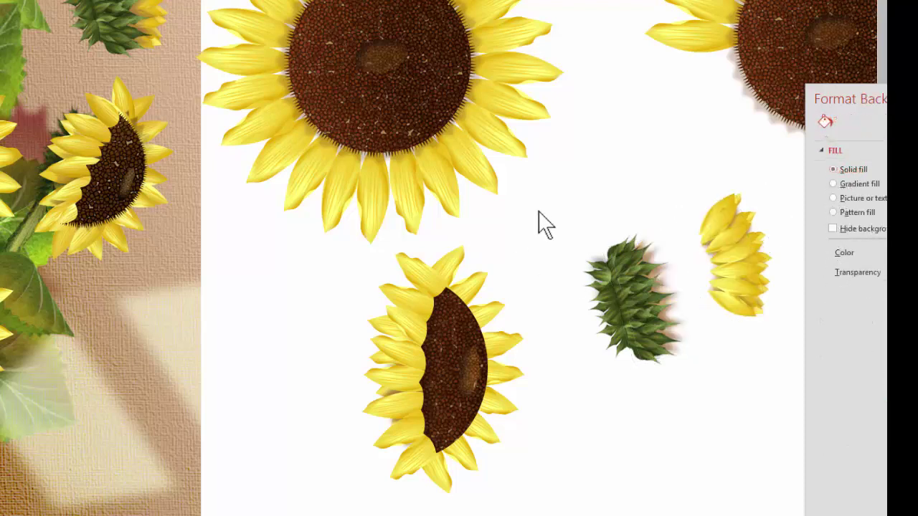
Group the separated leaf rows and fit the group against the side-facing sunflower's left petals, rotated slightly clockwise and enlarged.
left_click_drag(538, 209, 713, 428)
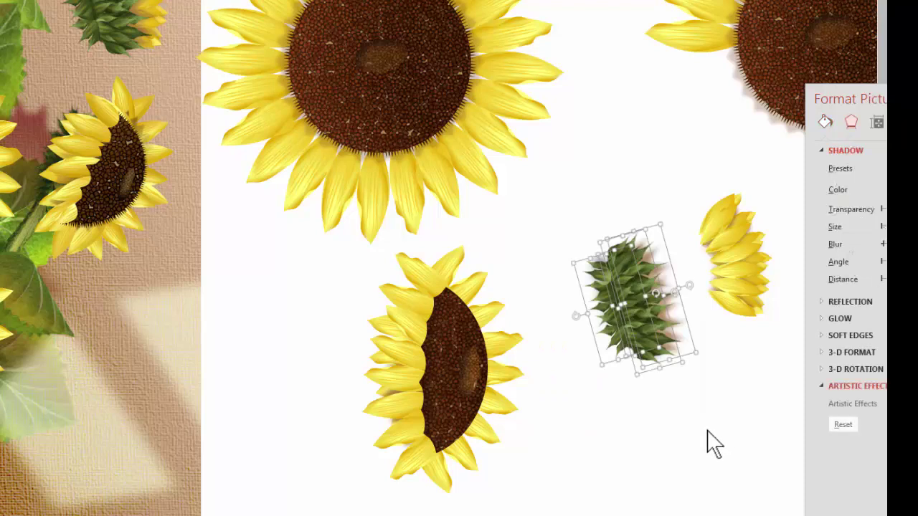
key("ctrl+g")
left_click_drag(656, 352, 328, 366)
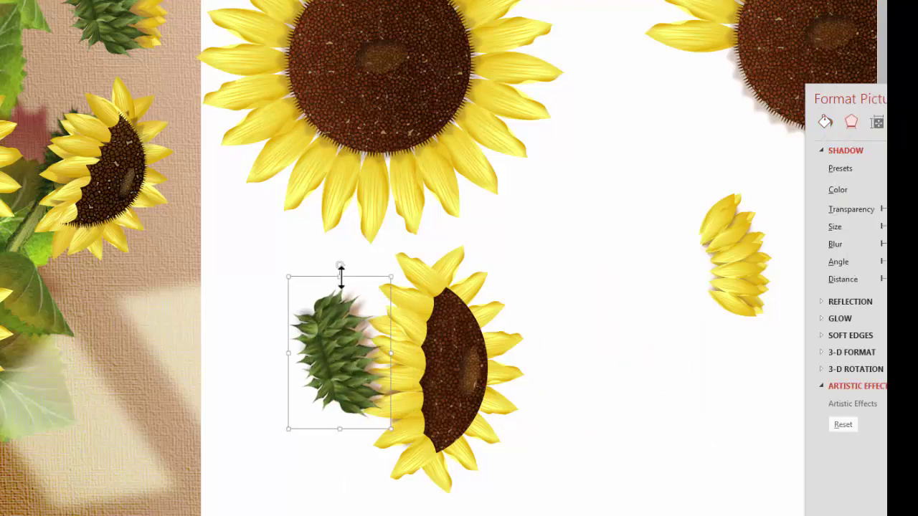
left_click_drag(351, 261, 354, 258)
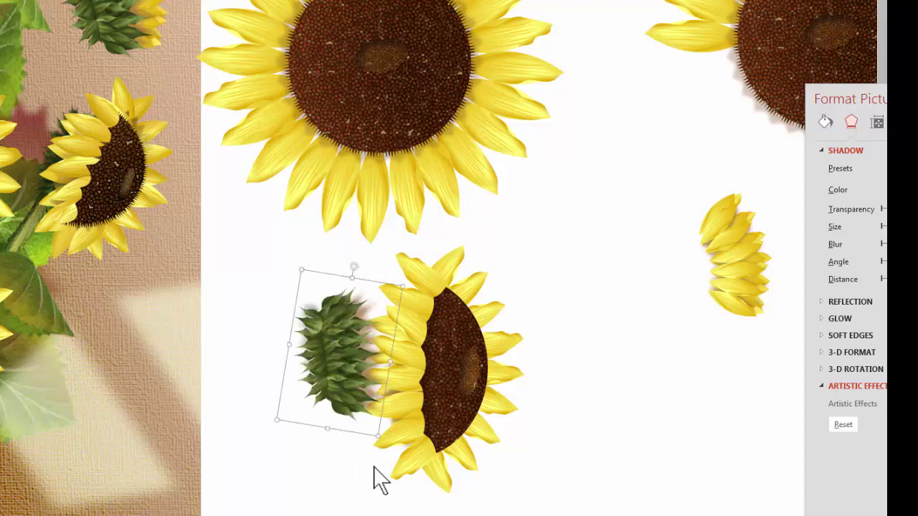
left_click_drag(379, 434, 406, 493)
Send the leaf group to the back and tuck it behind the side-facing sunflower's left petals, shortened so only leaf tips show.
right_click(324, 372)
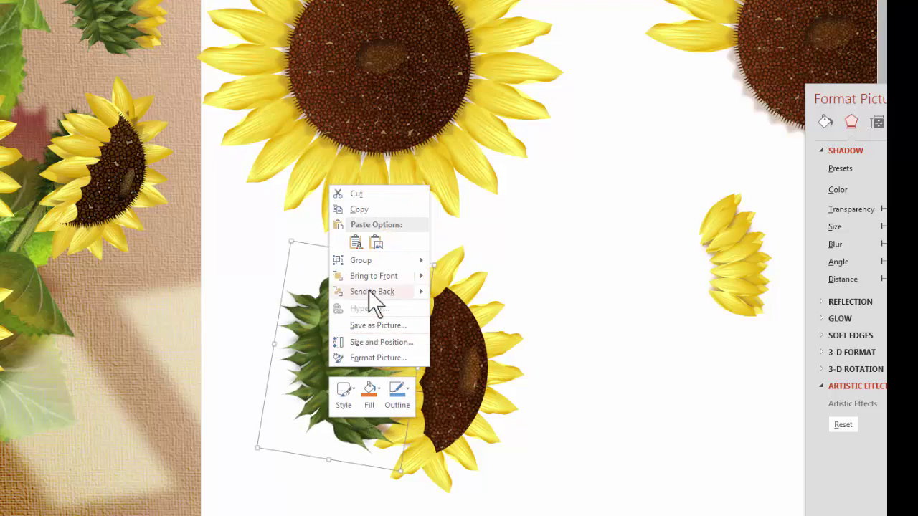
mouse_move(369, 292)
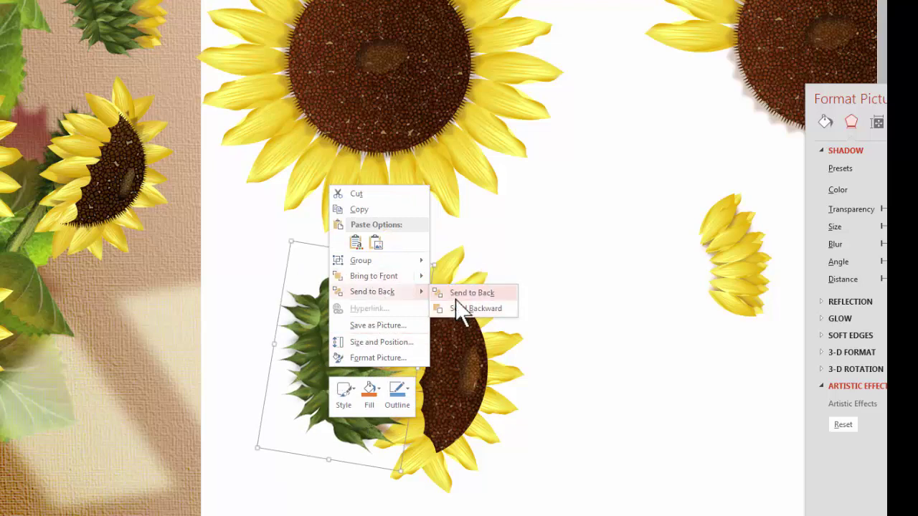
left_click(454, 310)
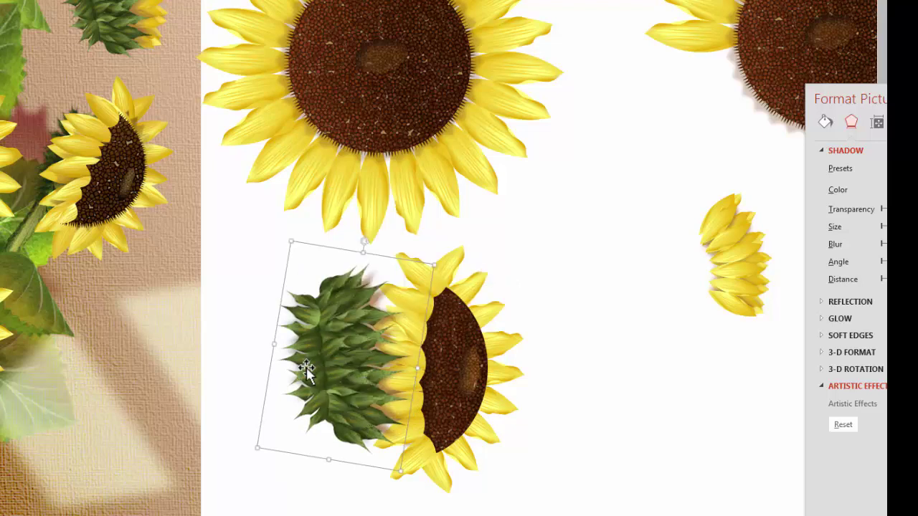
left_click_drag(307, 364, 365, 373)
mouse_move(418, 265)
left_mouse_down()
mouse_move(416, 297)
mouse_move(412, 280)
left_mouse_up()
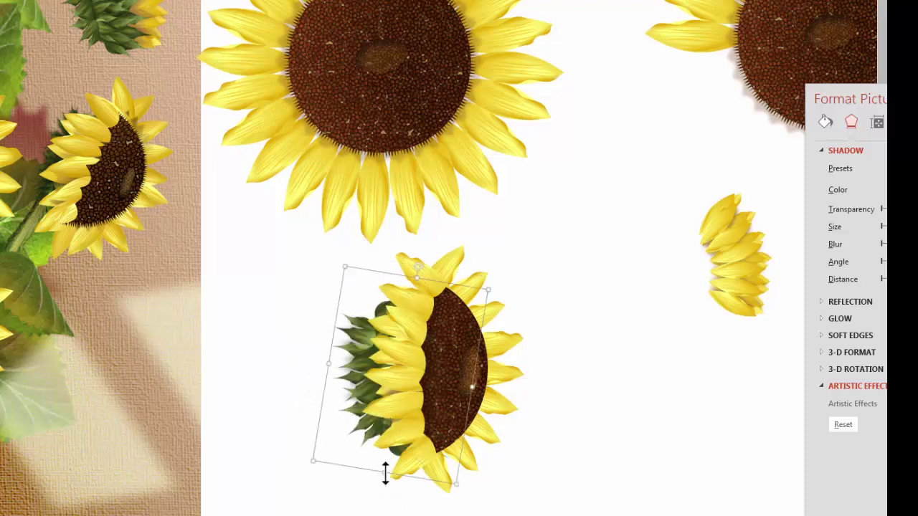
left_click_drag(385, 466, 385, 454)
key("Escape")
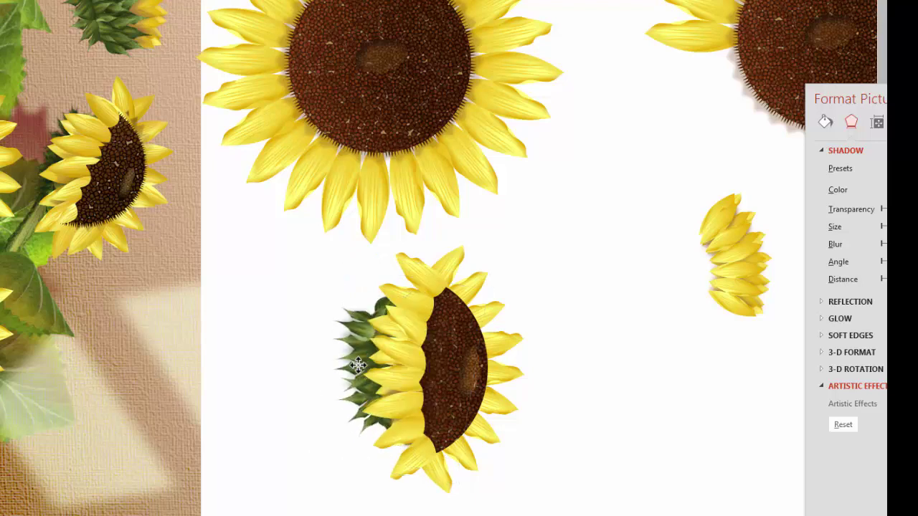
left_click(603, 413)
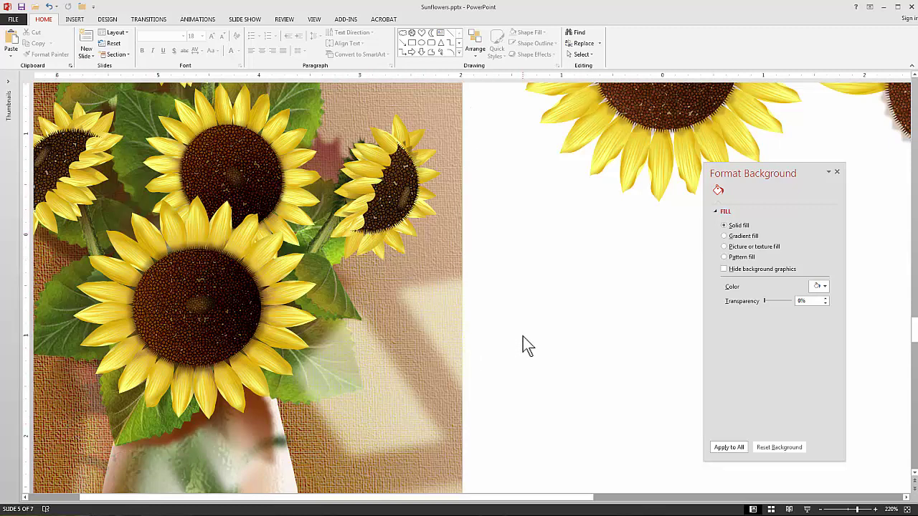
Move the large front sunflower aside to expose the leaves behind it, and undo the move.
left_click(199, 340)
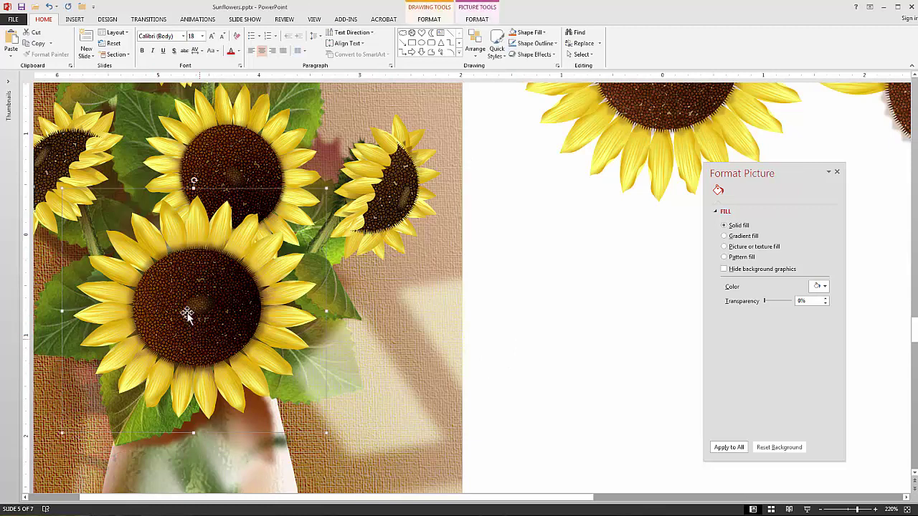
left_click_drag(186, 310, 394, 328)
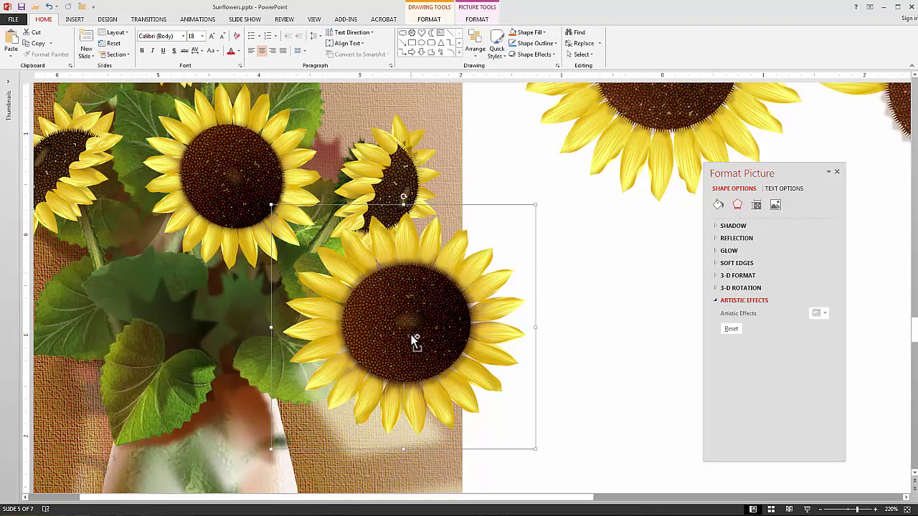
key("ctrl+z")
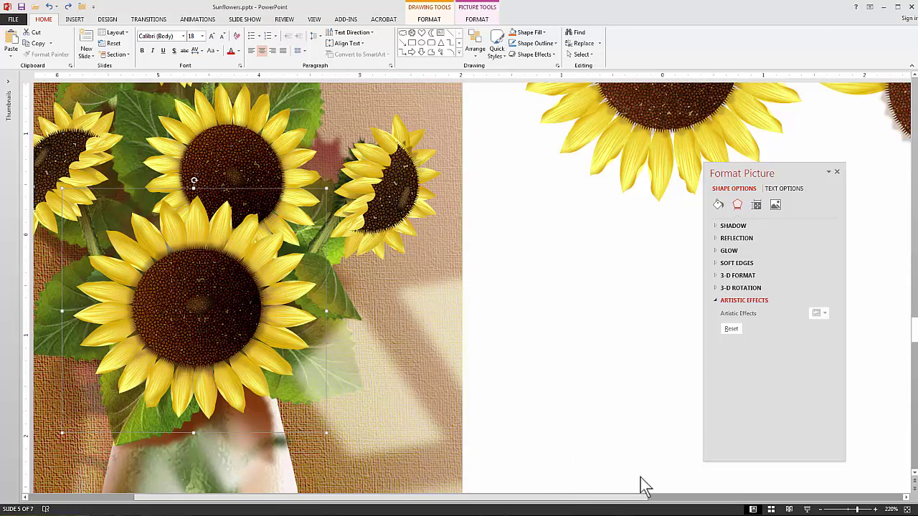
Draw a large heart on the blank area below the upper sunflower and turn it upside down.
scroll(613, 483, "right", 4)
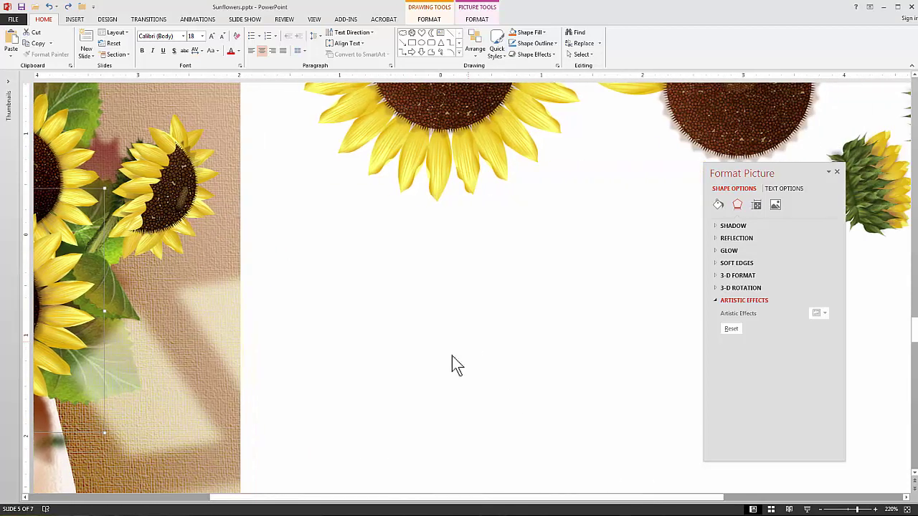
key("Escape")
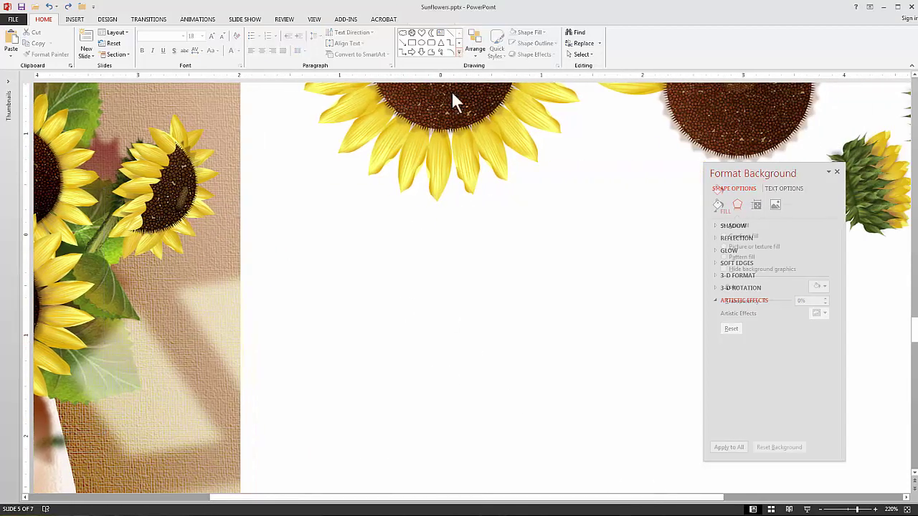
left_click(459, 53)
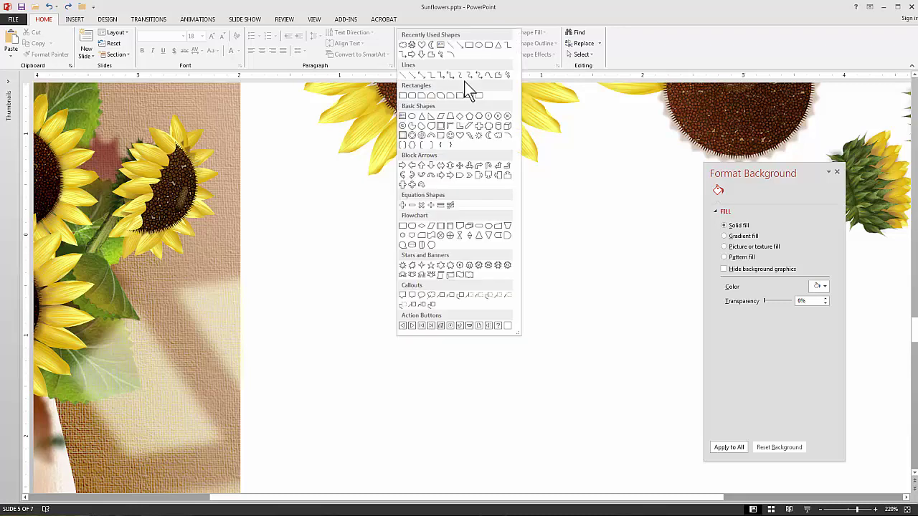
left_click(461, 136)
left_click_drag(309, 229, 455, 385)
left_click_drag(381, 385, 379, 437)
left_click_drag(454, 332, 485, 333)
left_click_drag(433, 345, 433, 319)
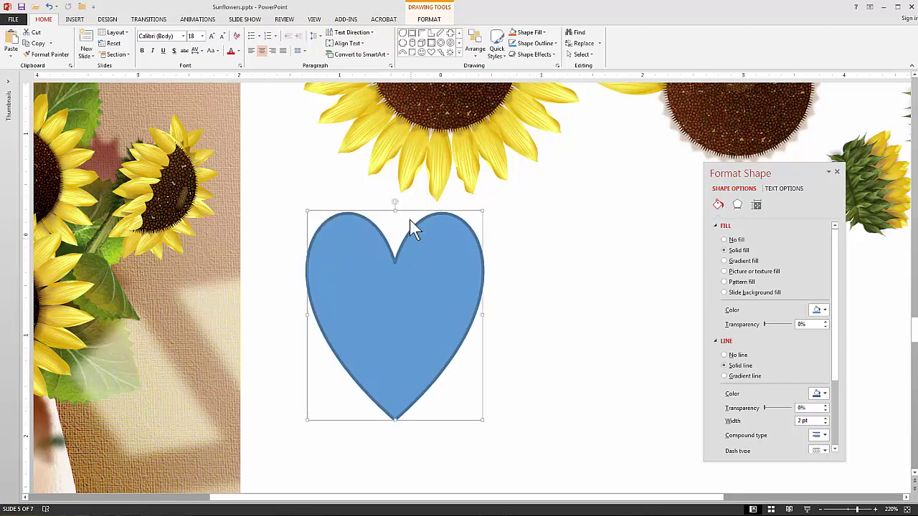
left_click_drag(395, 203, 409, 213)
left_click_drag(411, 354, 392, 353)
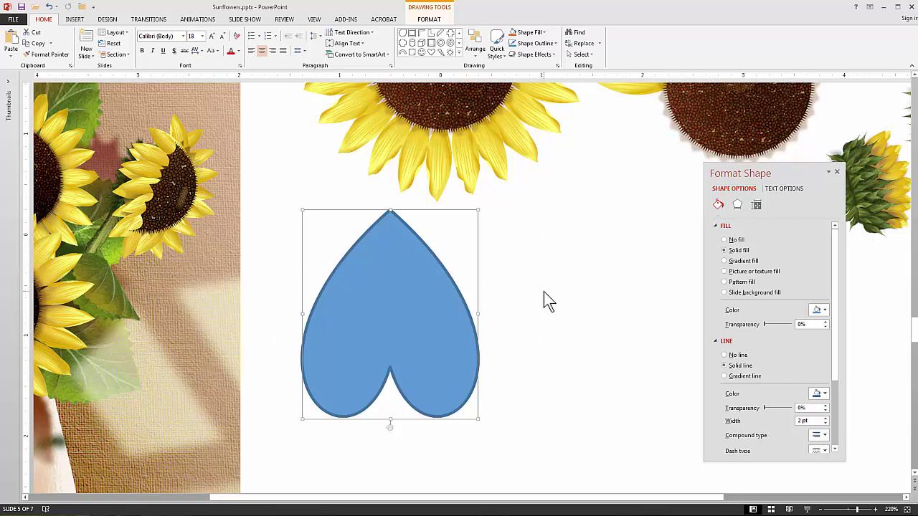
Cover the heart's right half with a rectangle and subtract the rectangle, leaving only the left half of the heart.
left_click(530, 352)
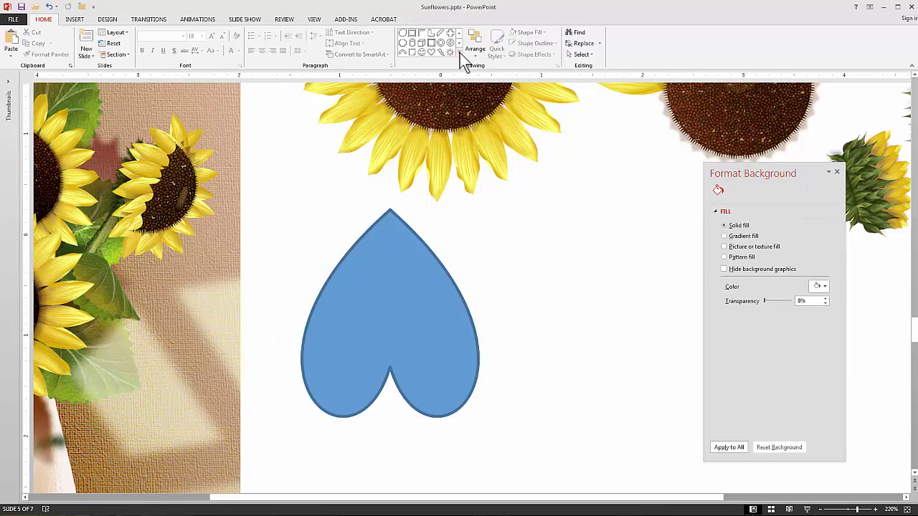
left_click(459, 53)
left_click(403, 96)
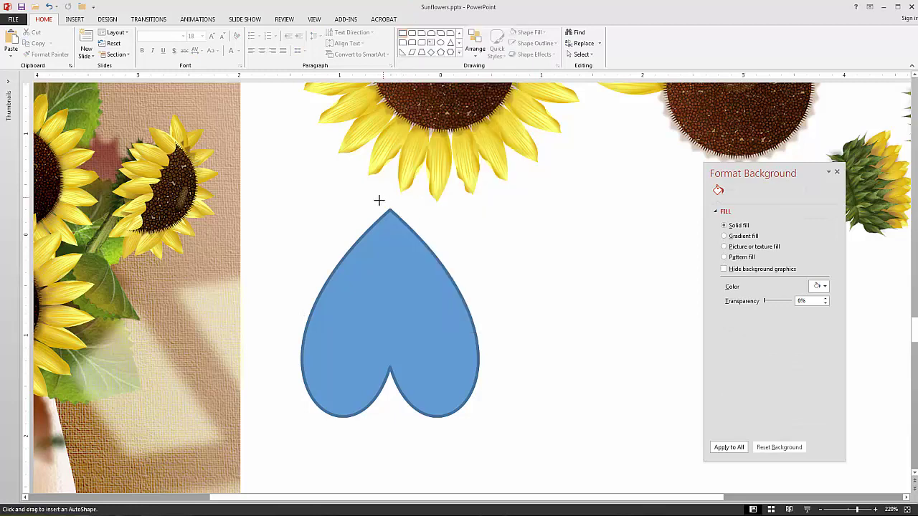
mouse_move(390, 202)
left_mouse_down()
mouse_move(478, 424)
mouse_move(513, 445)
left_mouse_up()
left_click(322, 340, "shift")
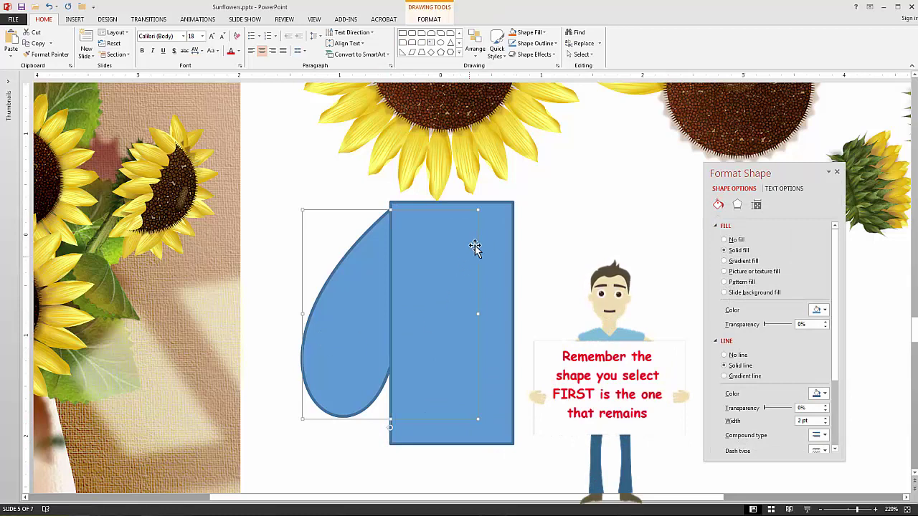
left_click(429, 18)
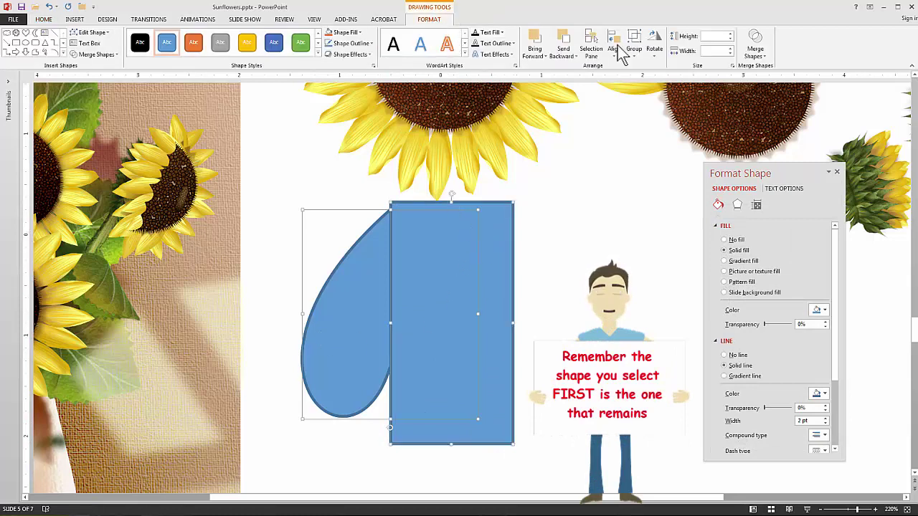
left_click(754, 50)
left_click(653, 234)
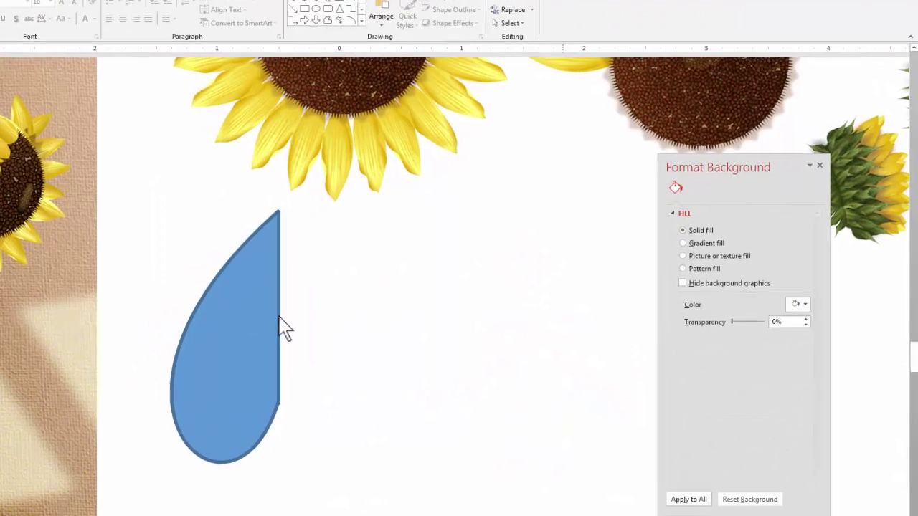
left_click(351, 307)
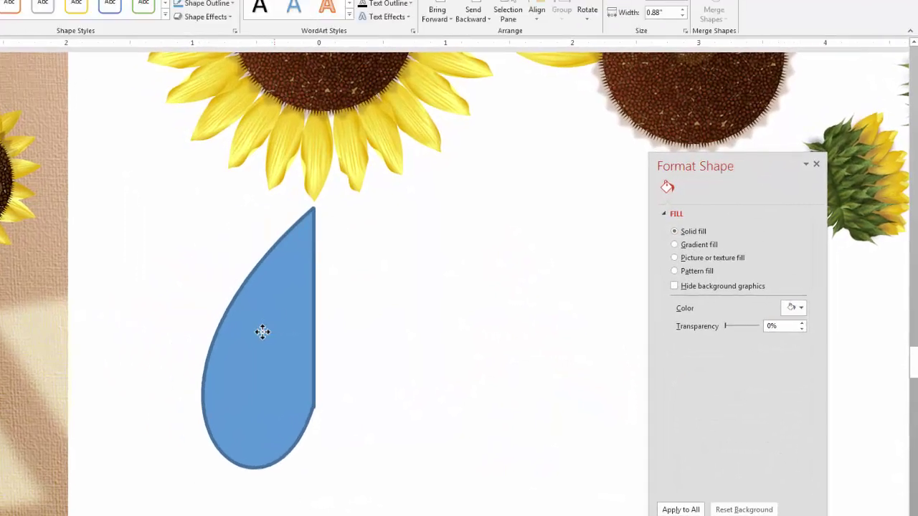
left_click(380, 349)
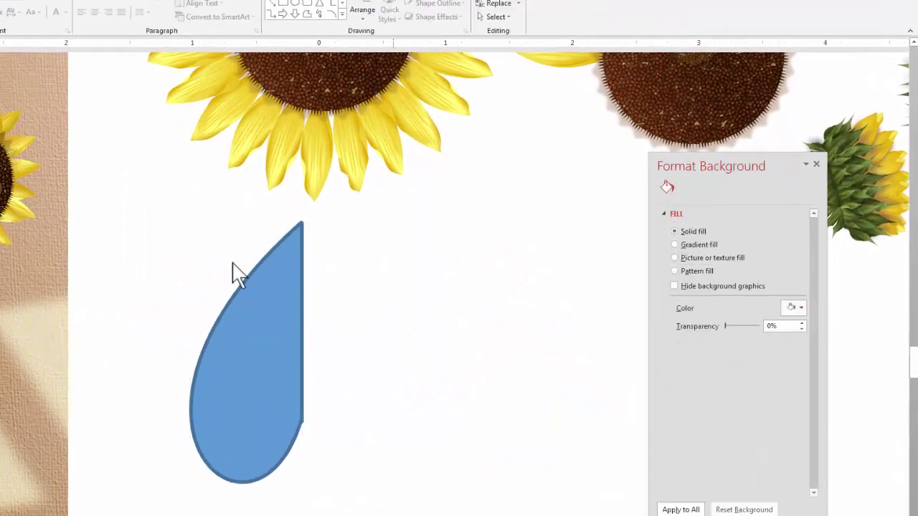
Draw a 32-point star beside the half heart and make its points shallower for a serrated edge.
left_click(342, 14)
left_click(363, 227)
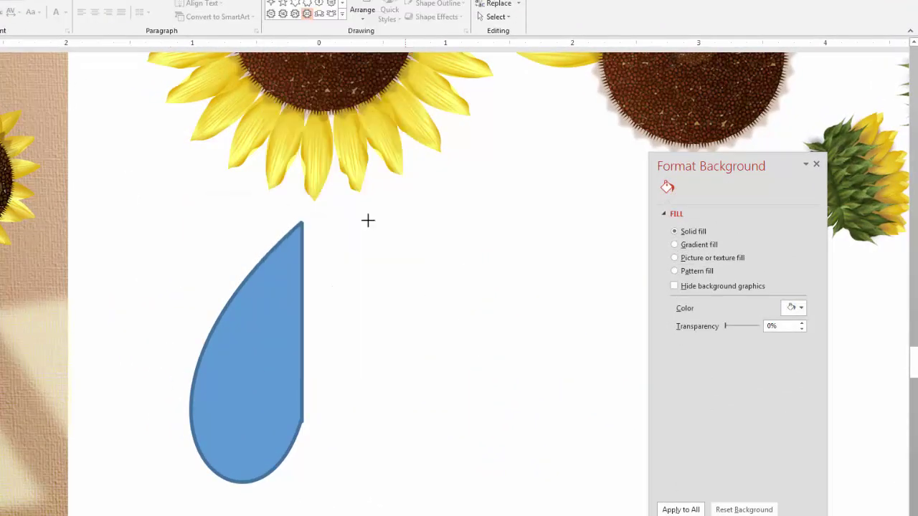
mouse_move(314, 248)
left_mouse_down()
mouse_move(451, 377)
mouse_move(490, 434)
left_mouse_up()
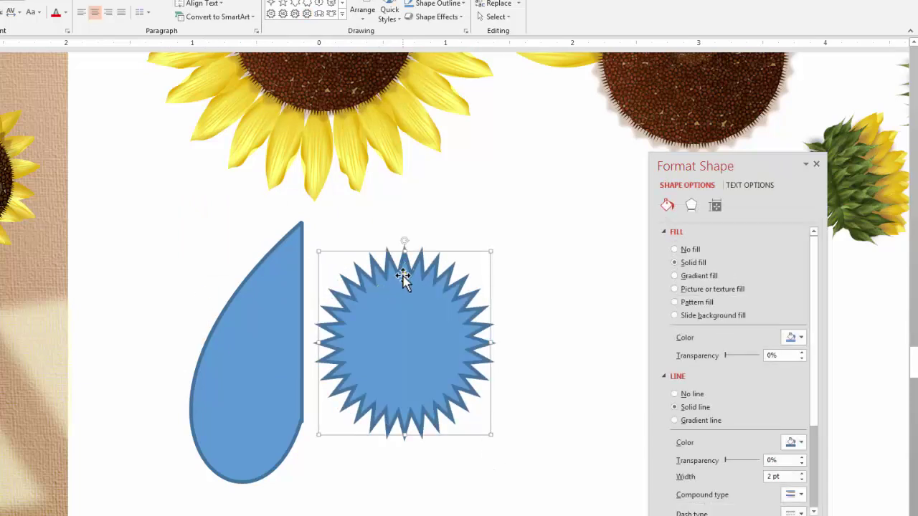
left_click_drag(404, 275, 404, 263)
left_click_drag(405, 313, 394, 311)
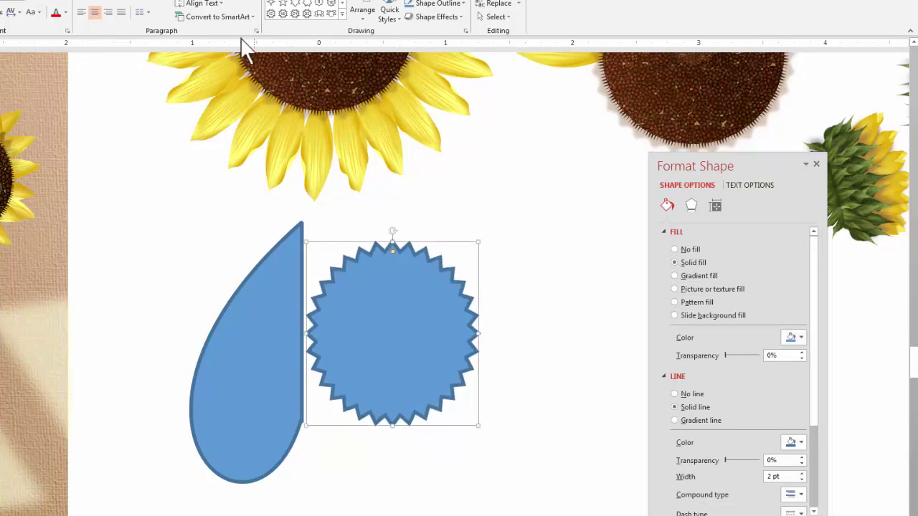
Cover the star's right half with a rectangle and subtract the rectangle from the star.
left_click(342, 14)
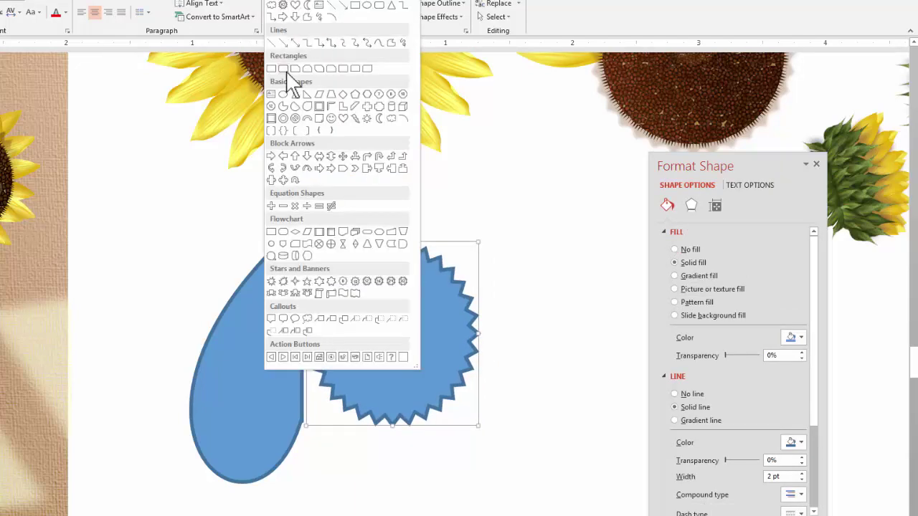
left_click(273, 69)
left_click_drag(388, 219, 538, 456)
left_click(516, 246, "shift")
left_click(459, 1)
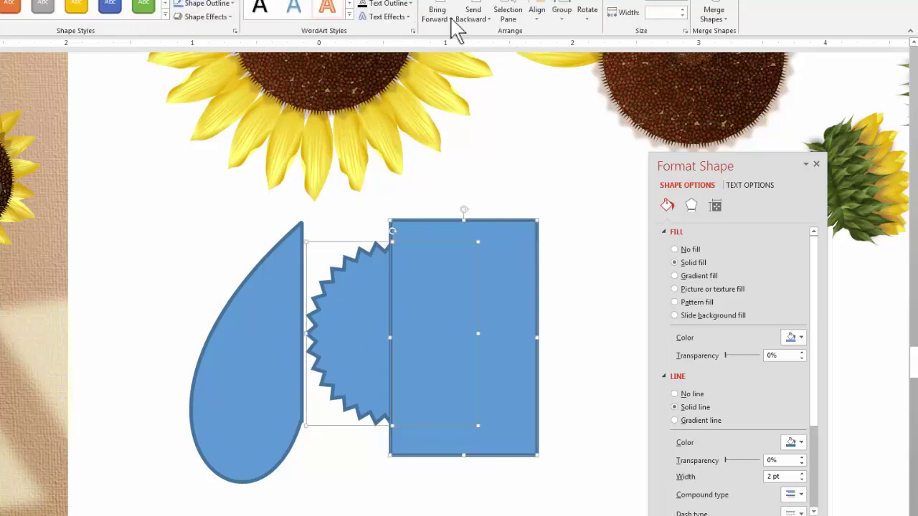
left_click(724, 15)
left_click(733, 89)
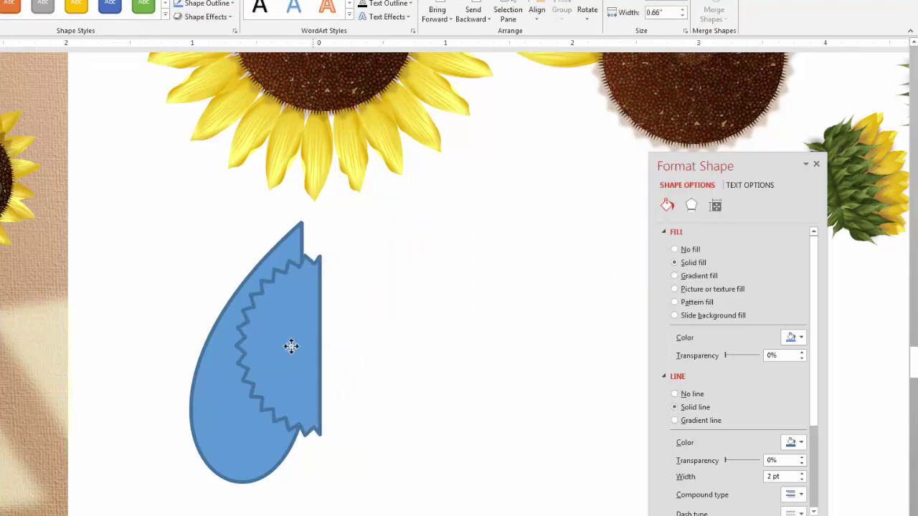
Place the serrated half star over the half heart's curved edge and remove its outline.
left_click_drag(312, 348, 257, 332)
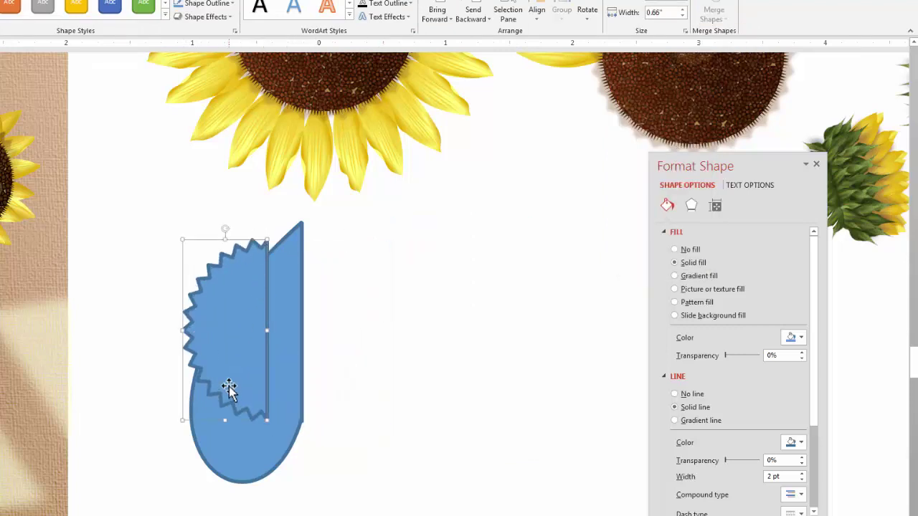
left_click_drag(228, 388, 220, 384)
left_click_drag(723, 165, 500, 147)
left_click(450, 377)
Narrow the serrated piece, rotate it clockwise and stretch it so its teeth follow the half heart's curved edge.
mouse_move(232, 326)
left_mouse_down()
mouse_move(226, 317)
mouse_move(224, 328)
left_mouse_up()
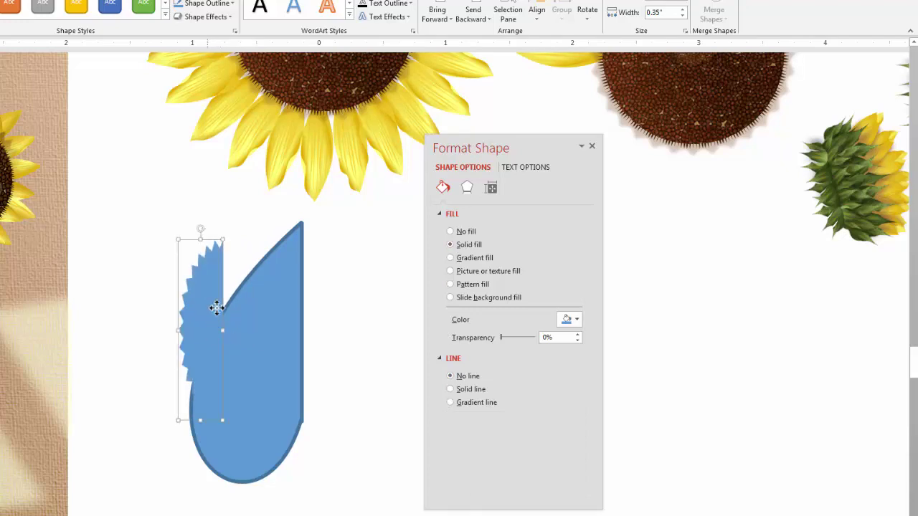
left_click_drag(225, 267, 246, 272)
left_click_drag(220, 232, 250, 249)
left_click_drag(240, 303, 260, 272)
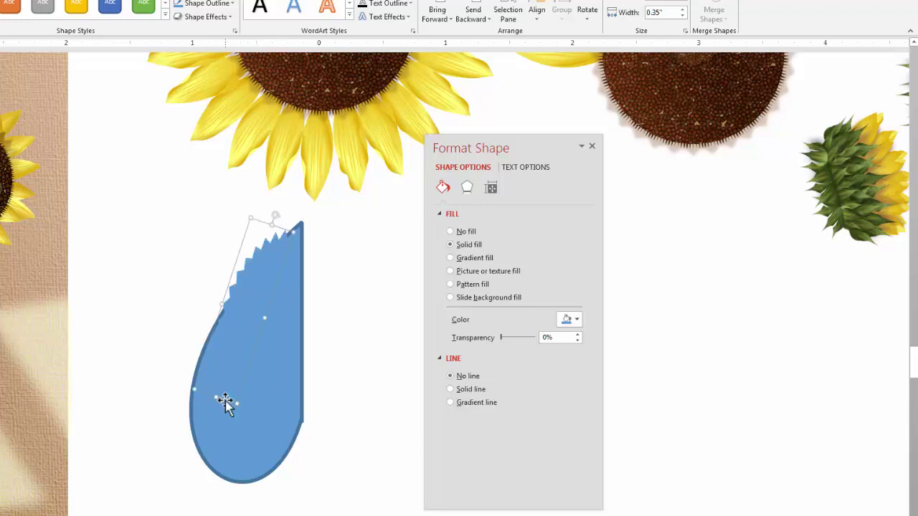
left_click_drag(216, 395, 185, 463)
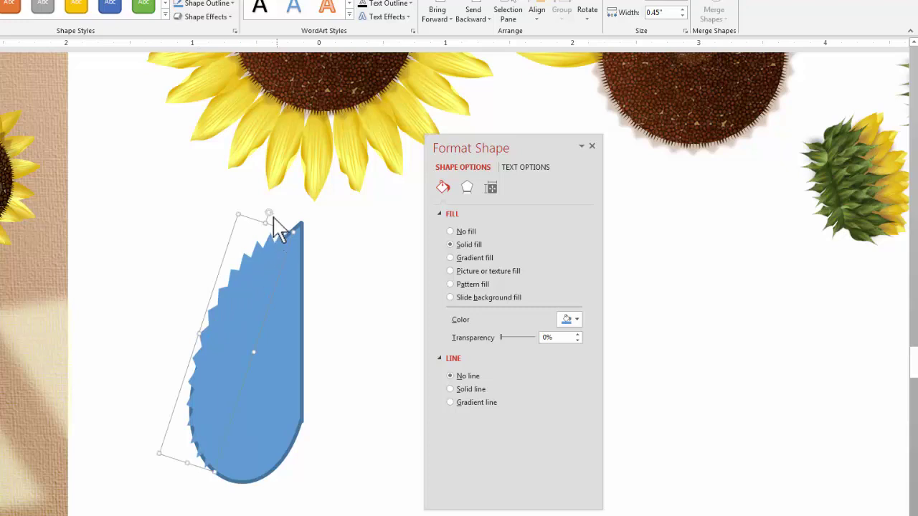
left_click_drag(271, 215, 271, 213)
left_click(375, 334)
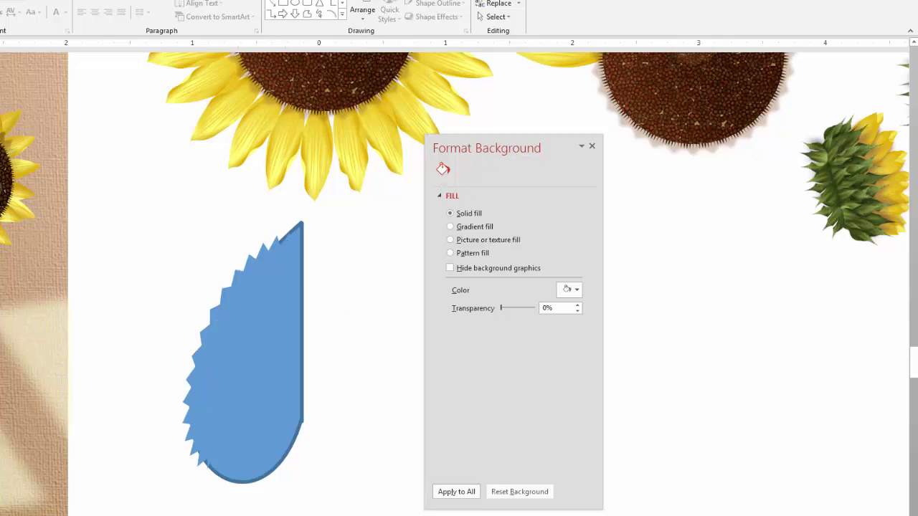
Unite the serrated piece and the half heart into a single half-leaf shape.
left_click_drag(397, 511, 96, 154)
left_click(712, 15)
left_click(712, 15)
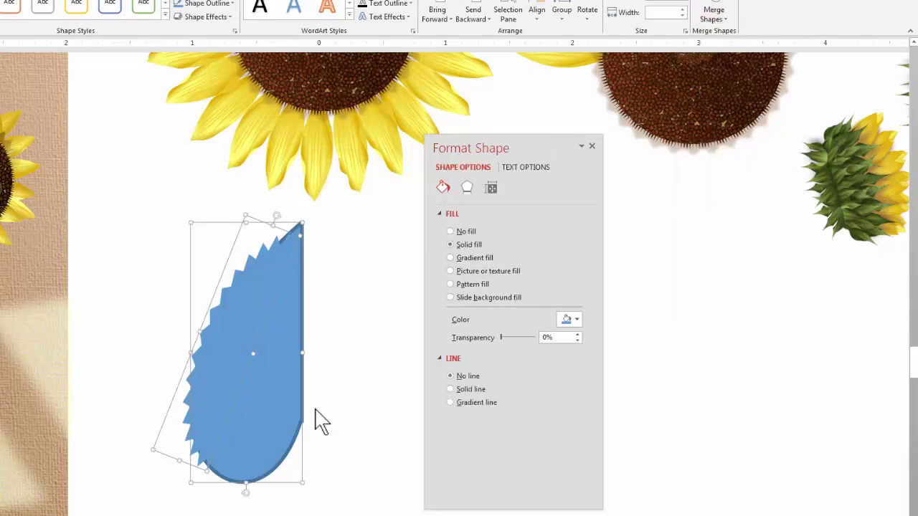
left_click(172, 415)
Duplicate the half leaf, flip the copy horizontally and fit it against the original to form a full leaf.
left_click(252, 350)
left_click_drag(253, 350, 361, 361)
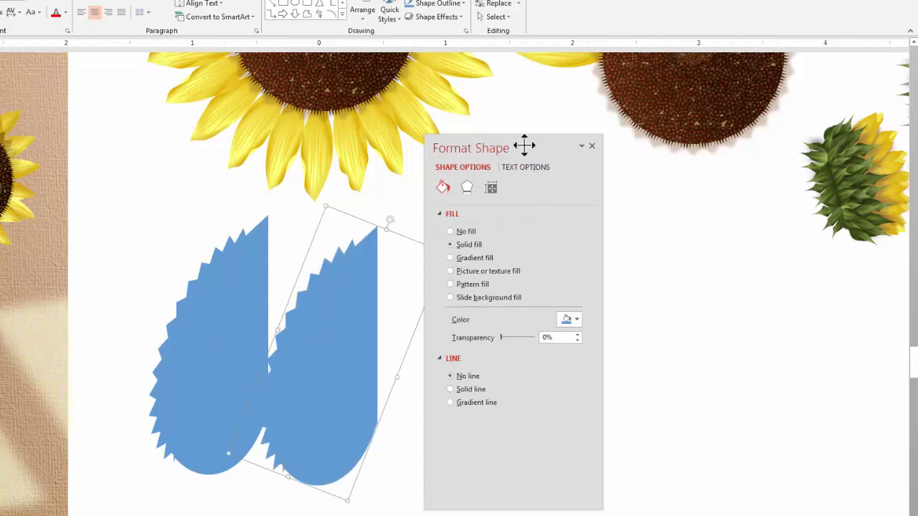
left_click_drag(523, 141, 606, 146)
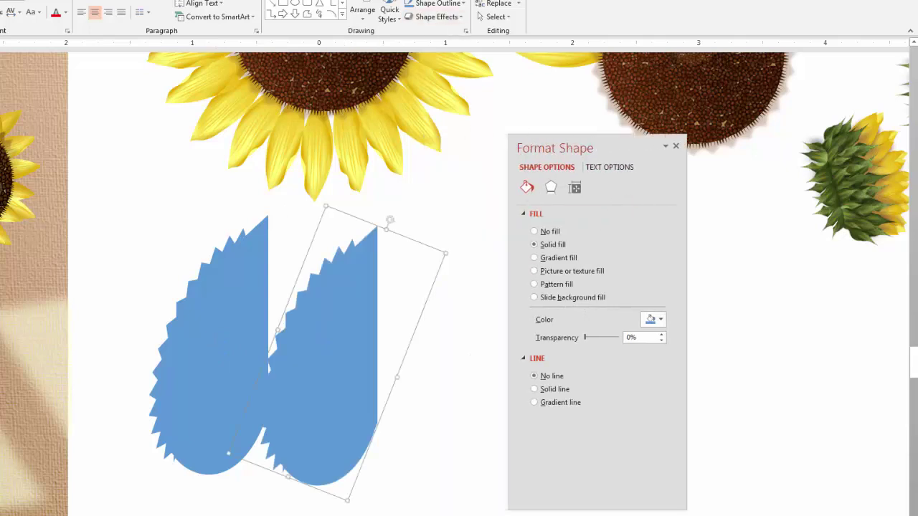
left_click(626, 2)
left_click(587, 16)
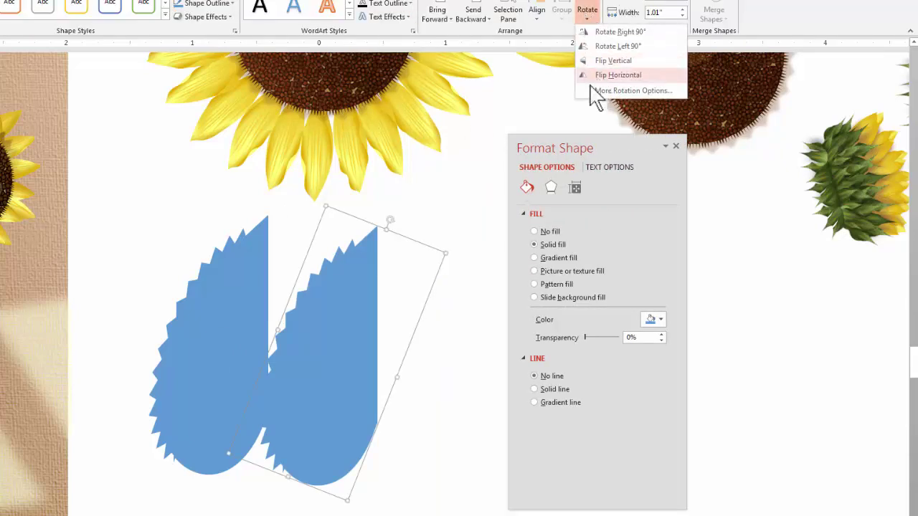
left_click(606, 74)
left_click_drag(340, 322, 316, 328)
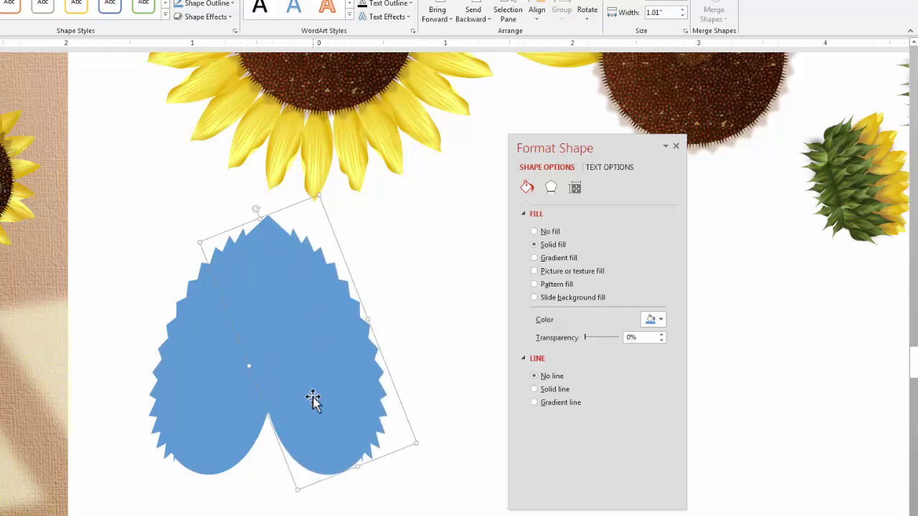
left_click_drag(313, 398, 328, 393)
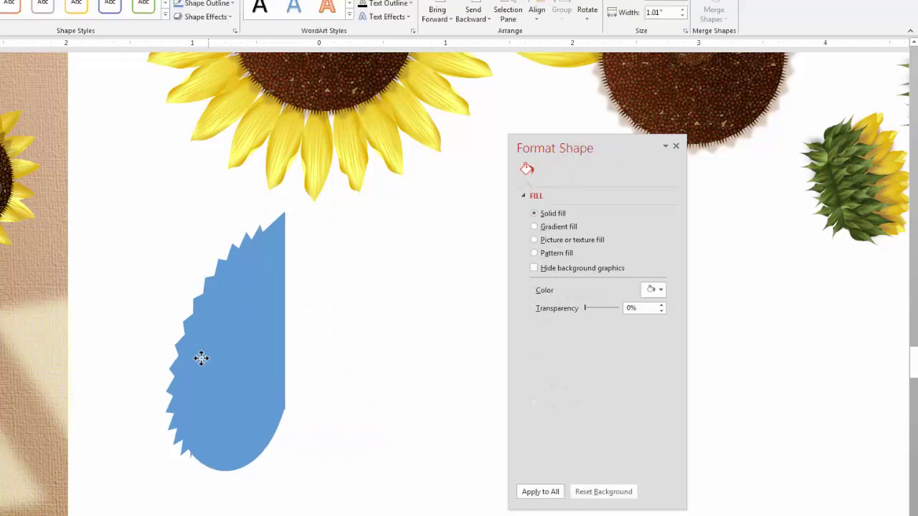
Apply a gradient fill to the original half leaf and remove the gradient's two middle stops.
left_click(190, 345)
key("ctrl+z")
left_click_drag(577, 145, 417, 141)
left_click_drag(231, 318, 238, 333)
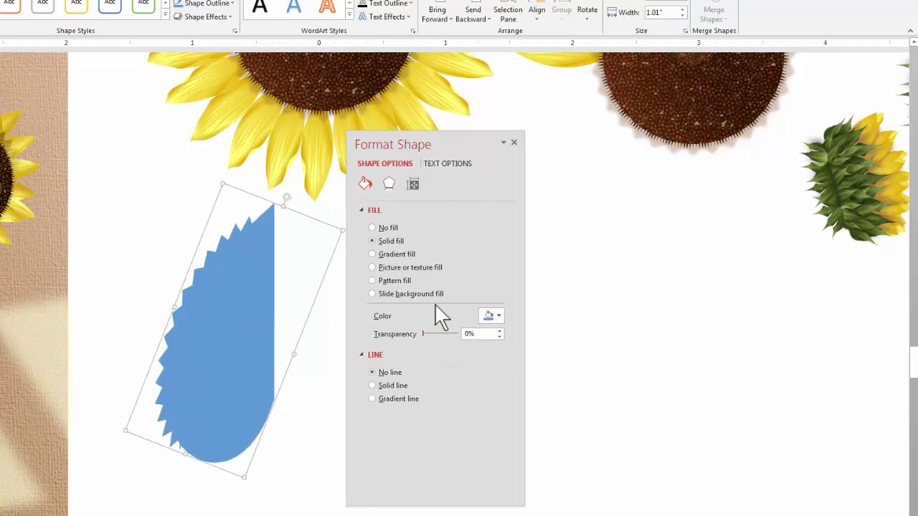
left_click(383, 254)
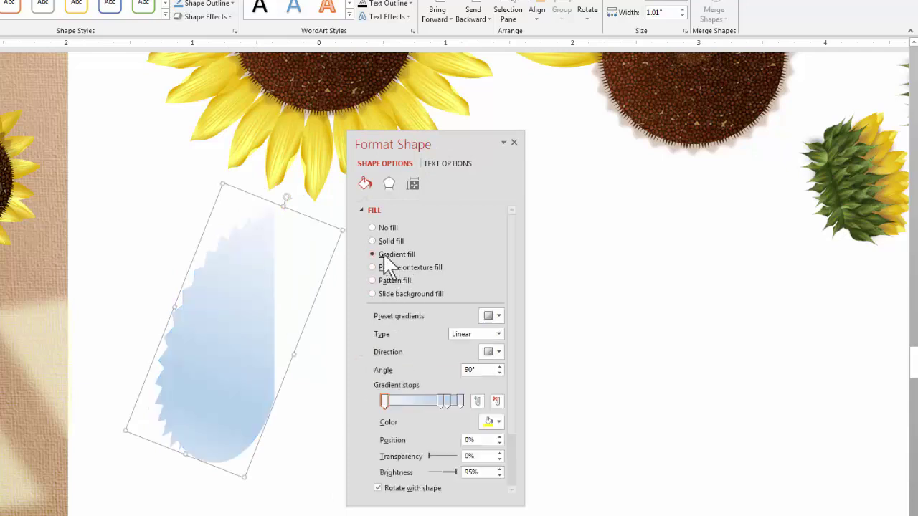
left_click(441, 397)
left_click_drag(438, 402, 430, 484)
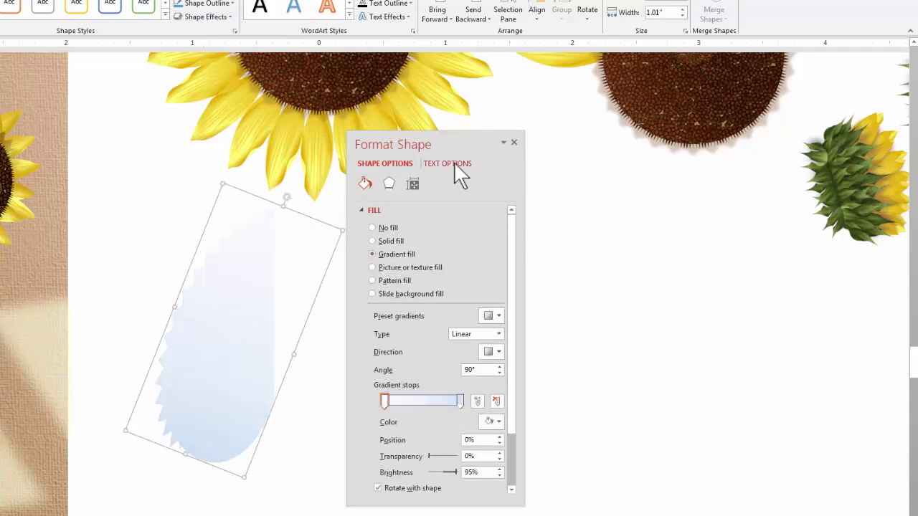
Color both gradient stops of the half leaf with the standard light green.
left_click_drag(502, 143, 430, 94)
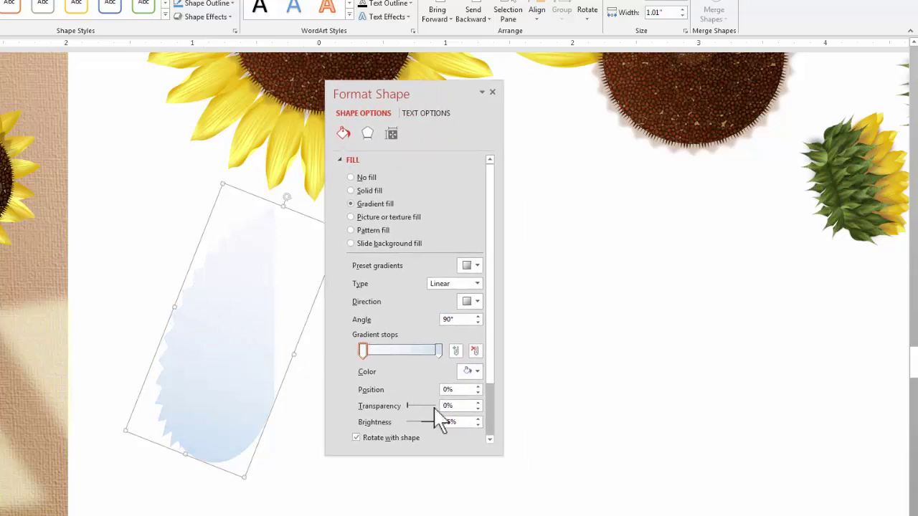
left_click(438, 350)
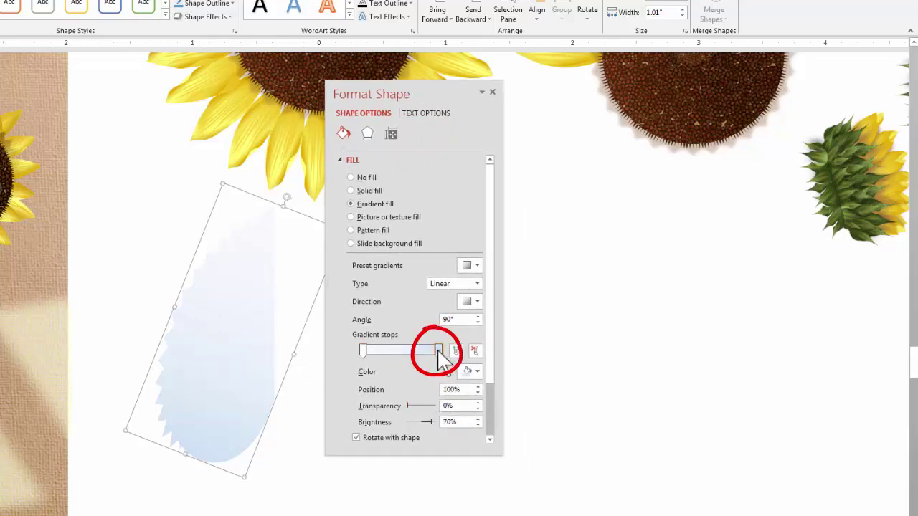
left_click(471, 371)
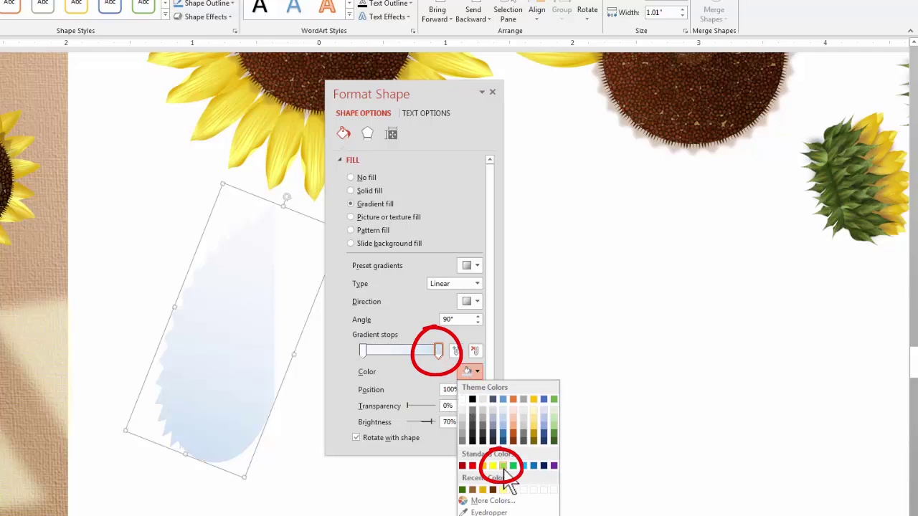
left_click(503, 468)
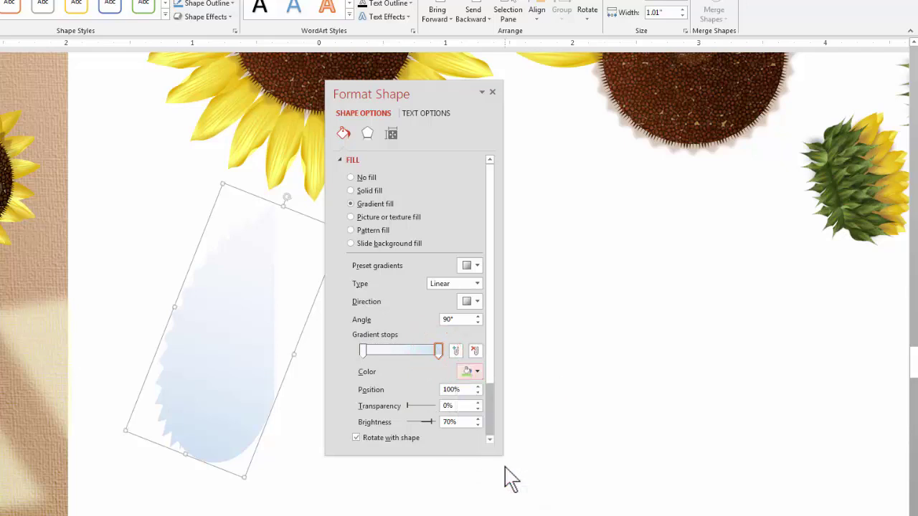
left_click(363, 350)
left_click(472, 371)
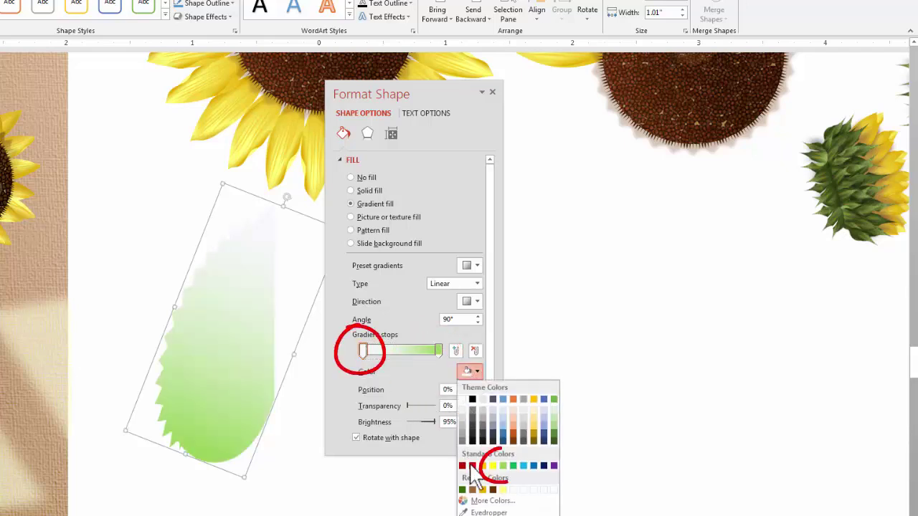
left_click(504, 467)
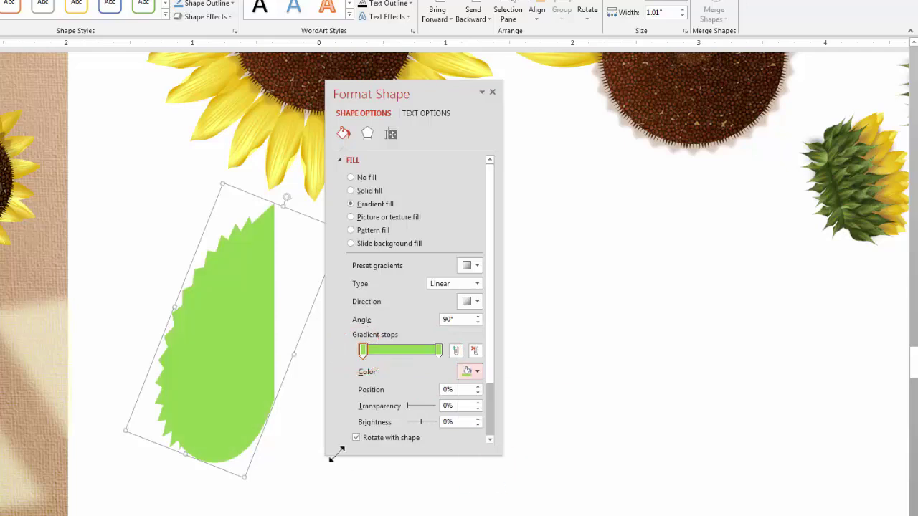
Set the brightness of the end gradient stop to -65% and of the first stop to -35%.
left_click(439, 350)
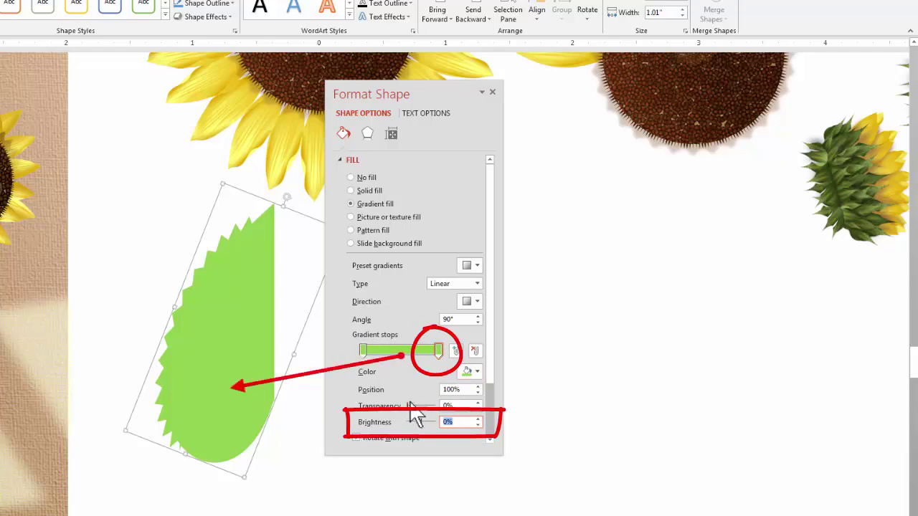
key("Return")
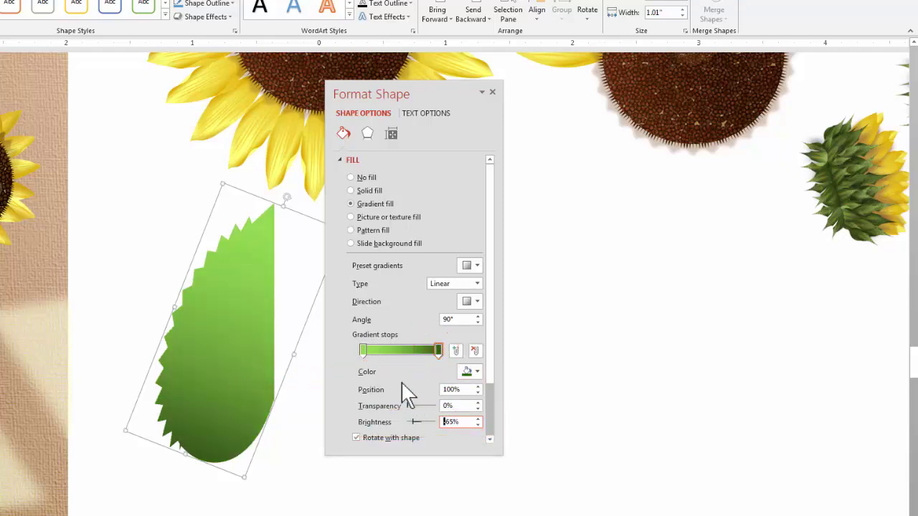
left_click(361, 350)
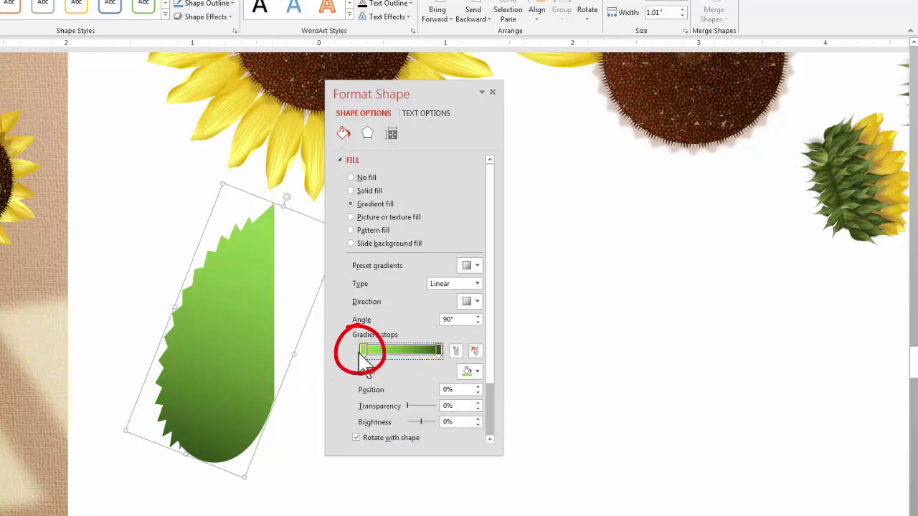
left_click(456, 421)
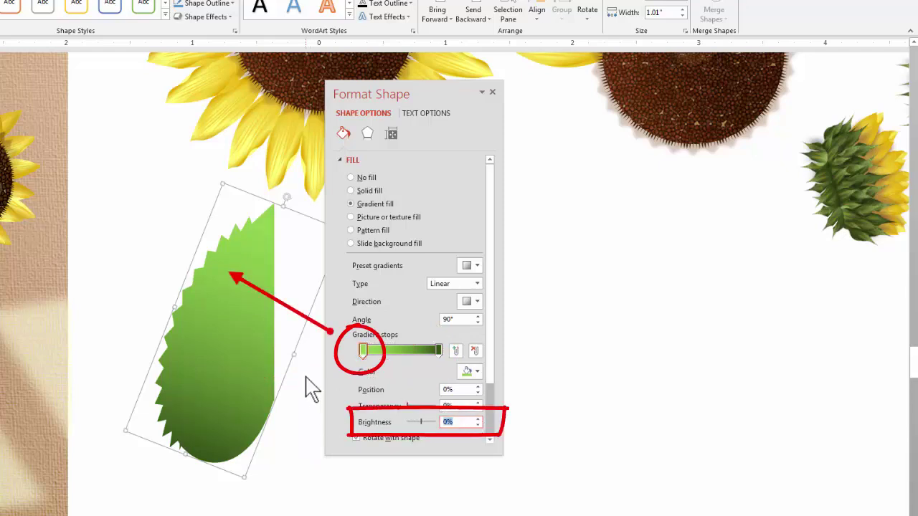
type("-35")
key("Return")
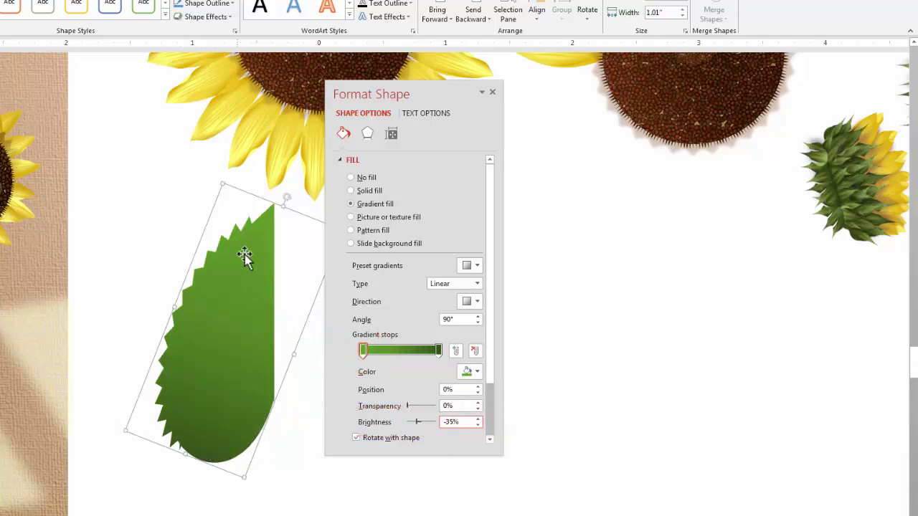
Set the half leaf's gradient angle to 140° and shift the leaf slightly on the slide.
left_click(477, 317)
left_click(477, 317)
left_click(477, 317)
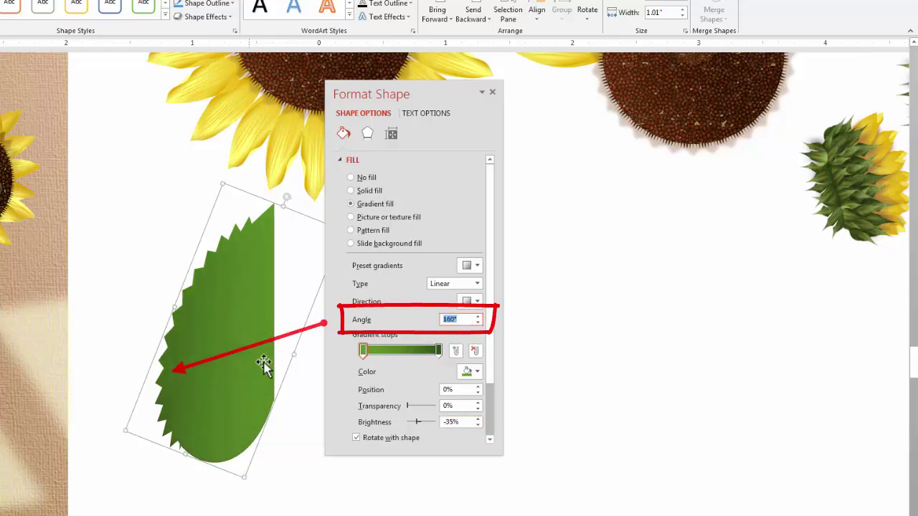
left_click(478, 322)
left_click_drag(224, 262, 215, 344)
key("Escape")
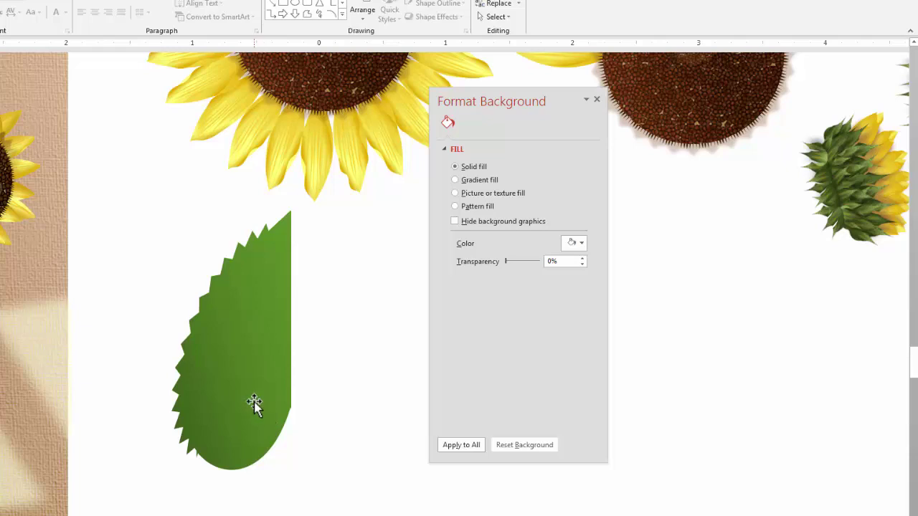
left_click(253, 403)
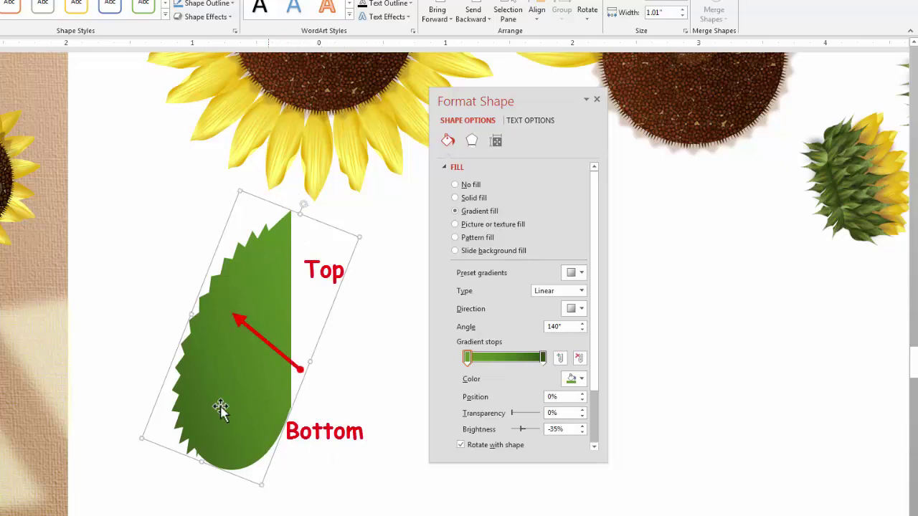
left_click(322, 409)
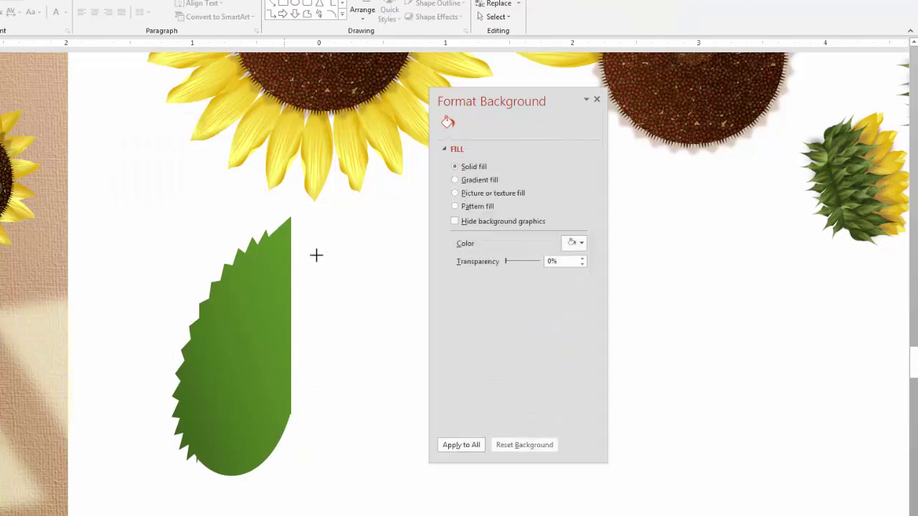
Draw a tall moon shape beside the half leaf, remove its outline, thin it to a narrow crescent and lengthen it upward.
mouse_move(331, 231)
left_mouse_down()
mouse_move(390, 375)
mouse_move(388, 425)
left_mouse_up()
left_click(454, 330)
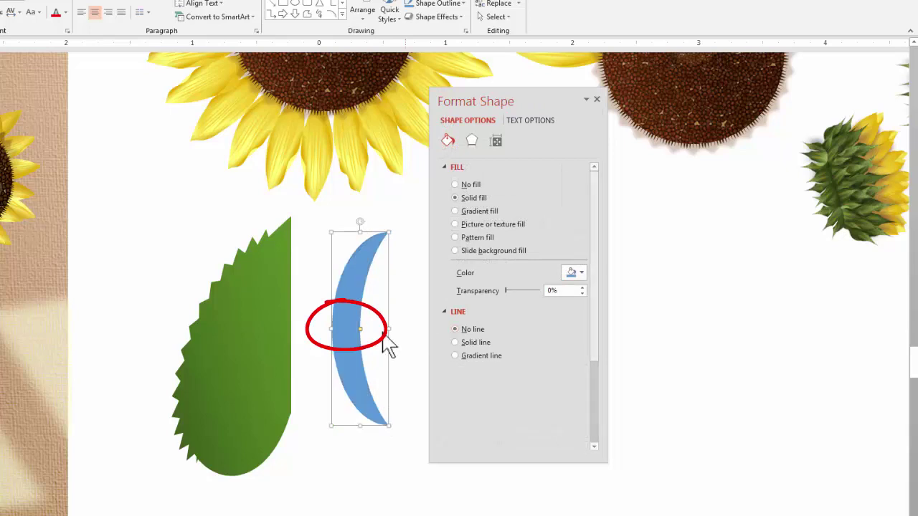
left_click_drag(360, 329, 335, 338)
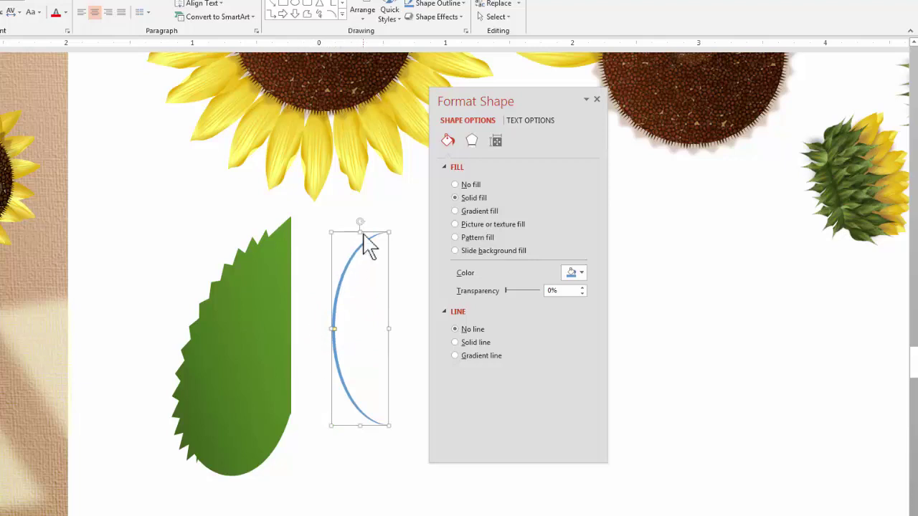
left_click_drag(360, 216, 360, 199)
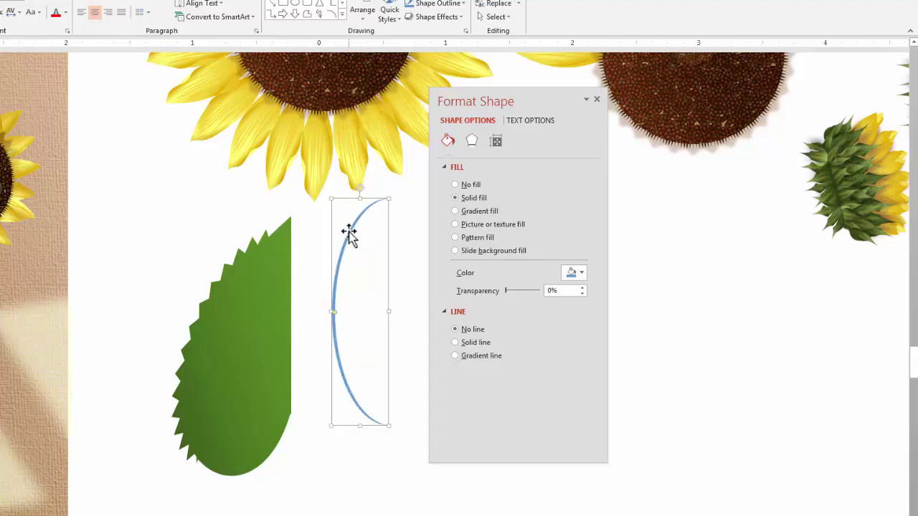
mouse_move(338, 236)
left_mouse_down()
mouse_move(328, 250)
mouse_move(325, 242)
left_mouse_up()
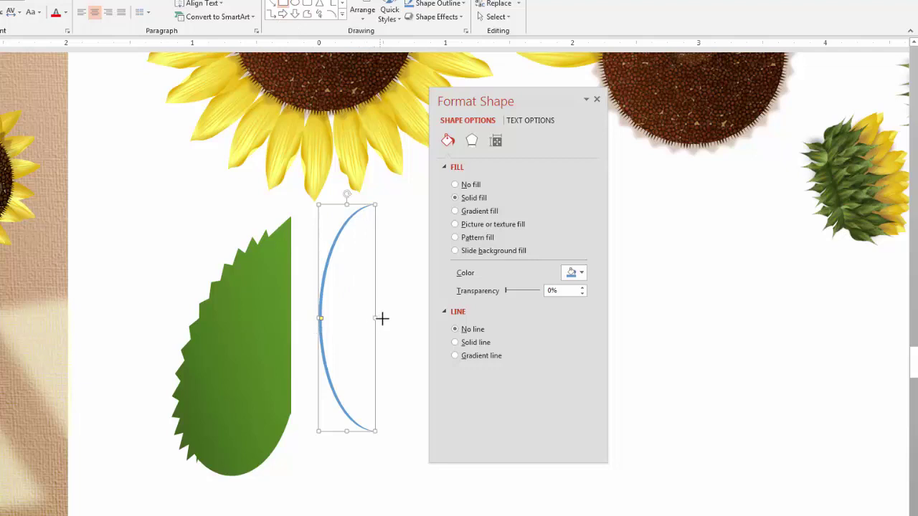
Draw a rectangle over the crescent's lower half and subtract it, leaving only the upper half as a tapered vein.
mouse_move(383, 316)
left_mouse_down()
mouse_move(289, 426)
mouse_move(281, 476)
mouse_move(291, 475)
left_mouse_up()
left_click(332, 250)
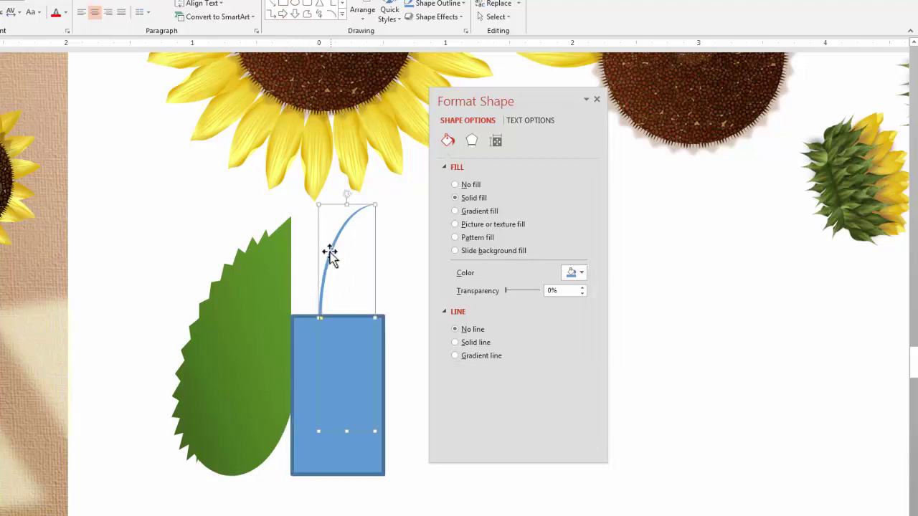
left_click(308, 467, "shift")
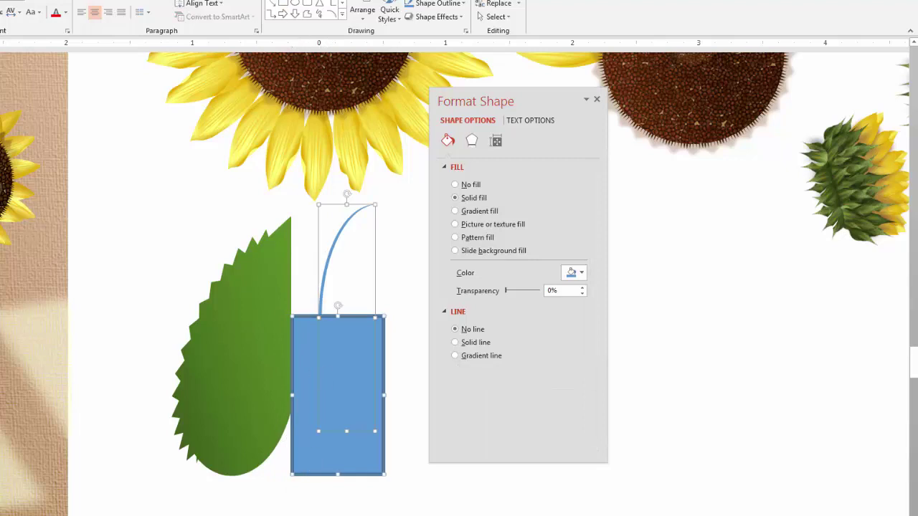
left_click(699, 1)
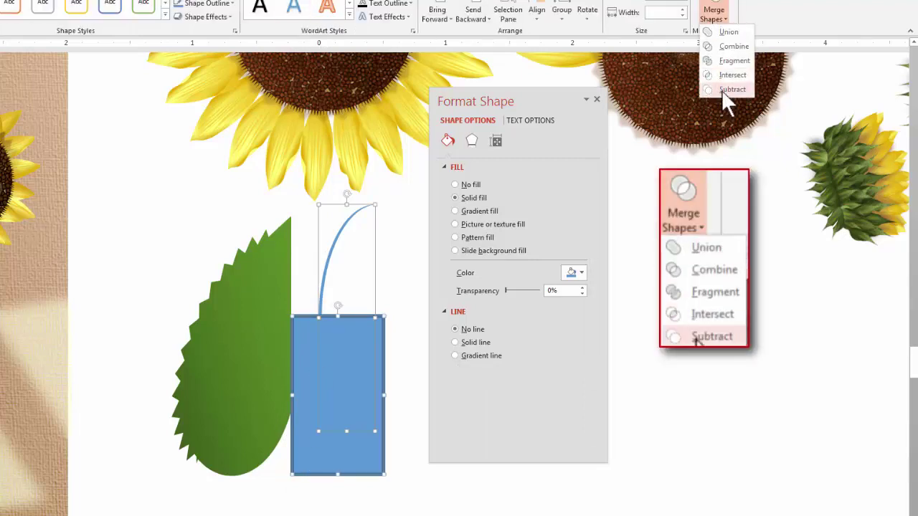
left_click(723, 88)
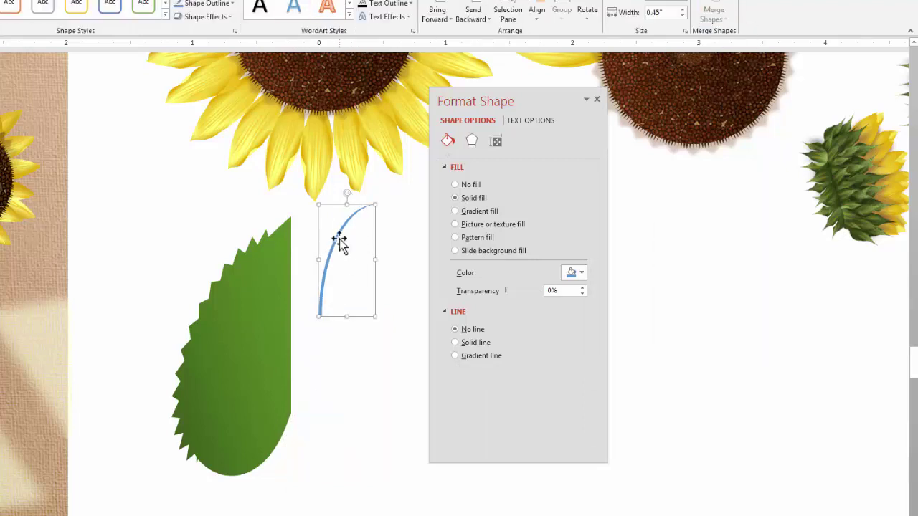
Place the vein on the half leaf, rotated counterclockwise and shortened, with its thick end at the lower end of the straight edge.
left_click_drag(340, 241, 265, 366)
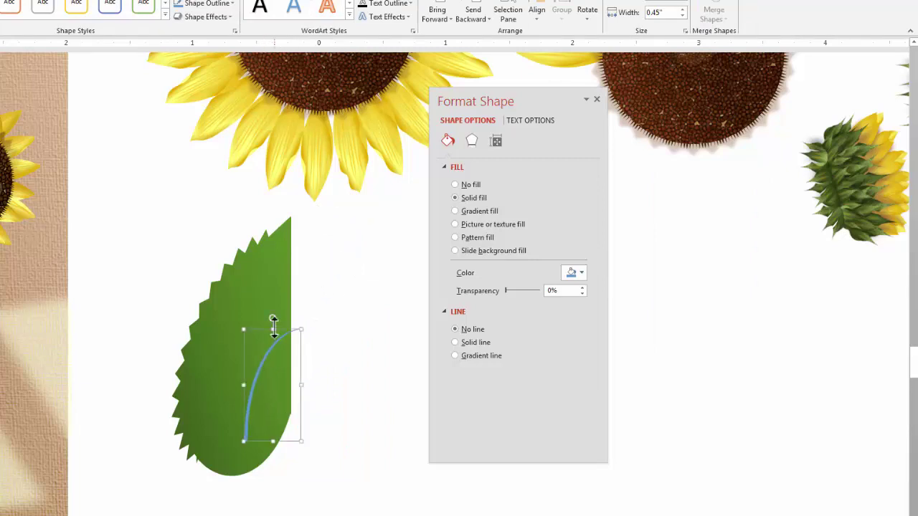
left_click_drag(273, 316, 200, 352)
left_click_drag(304, 428, 281, 410)
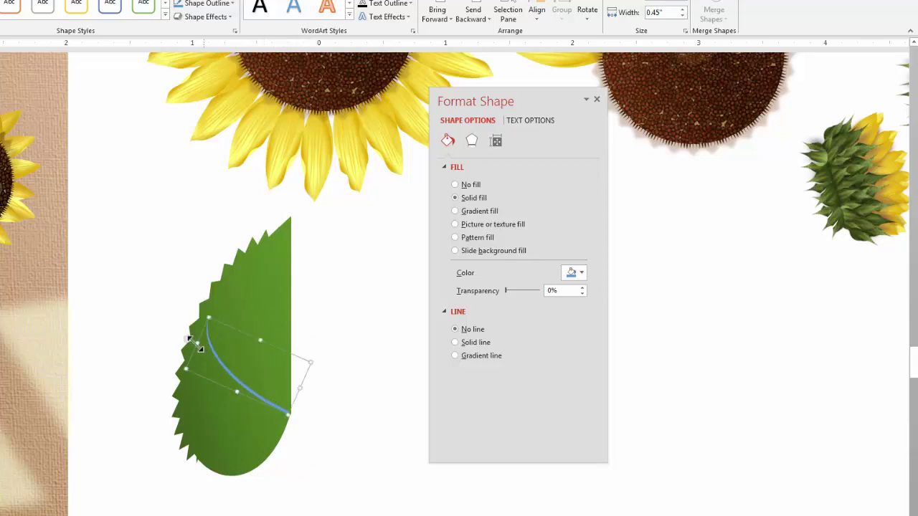
mouse_move(204, 345)
left_mouse_down()
mouse_move(180, 328)
mouse_move(197, 358)
left_mouse_up()
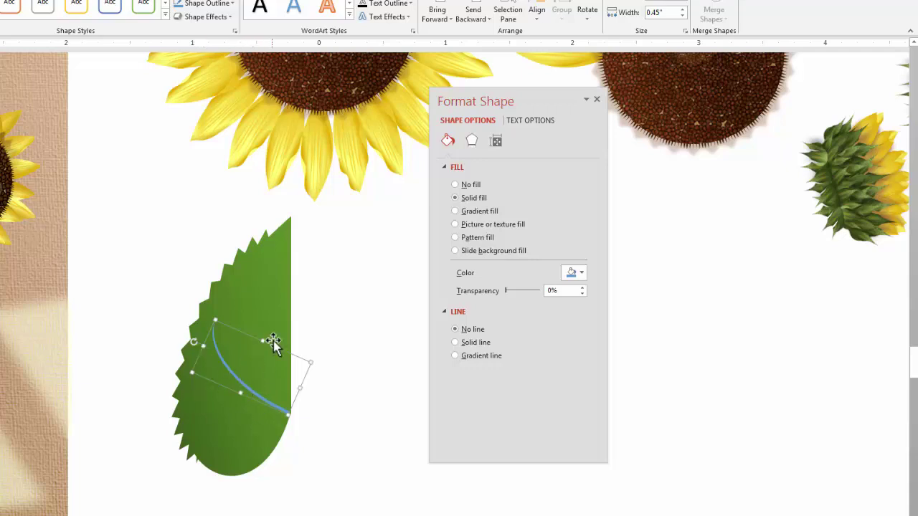
Add two copies of the vein higher on the half leaf, rotating and fitting each so its thick end meets the straight edge.
left_click(240, 384)
left_click(240, 380)
left_click_drag(240, 382, 242, 342, "ctrl")
left_click_drag(195, 301, 204, 293)
left_click_drag(295, 353, 264, 317)
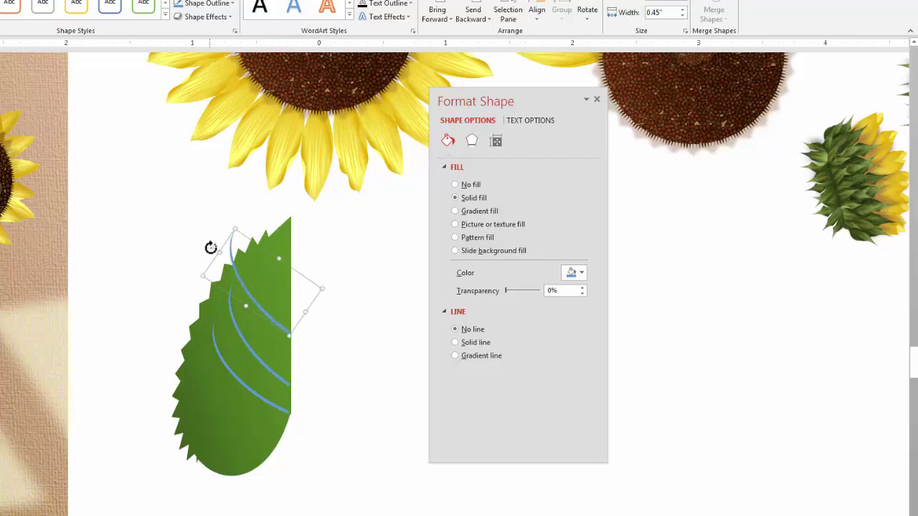
left_click_drag(211, 248, 248, 279)
left_click_drag(299, 293, 286, 287)
Add a smaller, steeper fourth vein near the leaf tip and fine-tune the rotation of the third vein.
left_click_drag(262, 319, 260, 252)
left_click_drag(236, 206, 299, 254)
left_click(345, 416)
left_click(255, 300)
left_click(255, 299)
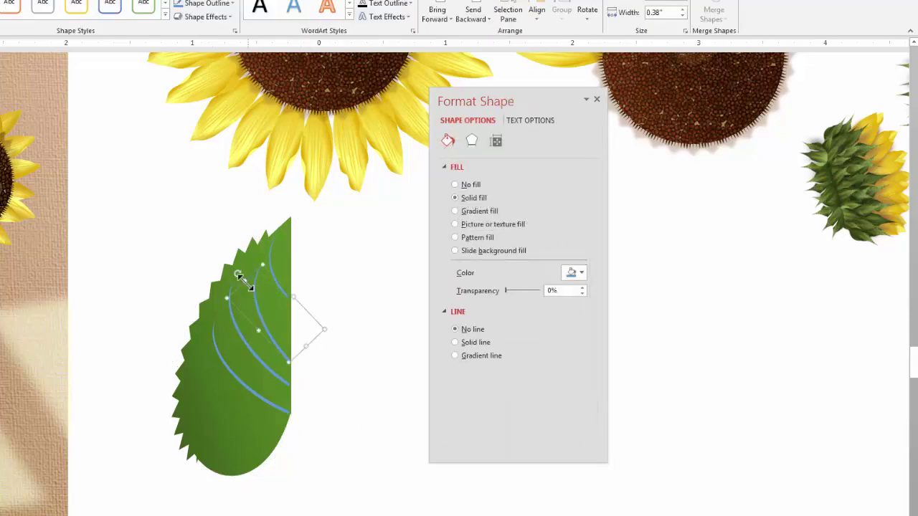
left_click_drag(239, 275, 242, 273)
left_click(283, 435)
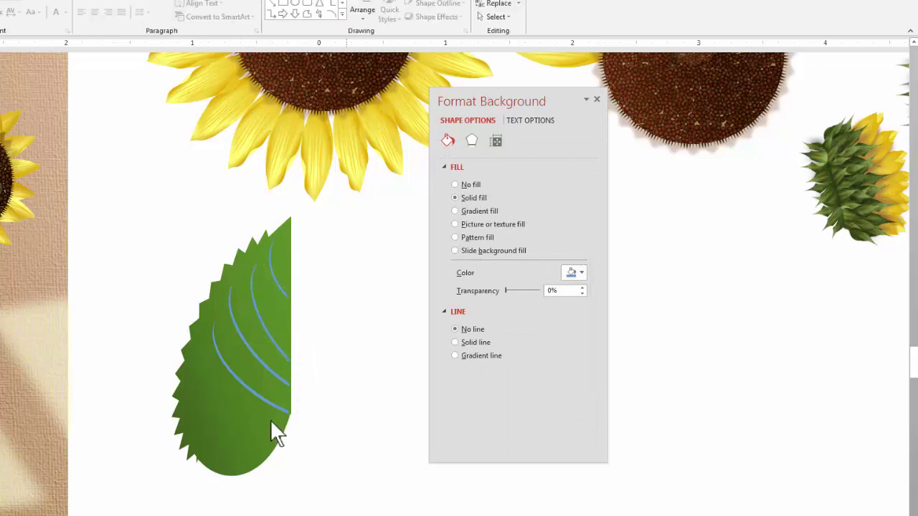
Duplicate the lowest vein and rotate the copy flatter to form a fifth vein at the base of the half leaf.
left_click(248, 395)
left_click(189, 399)
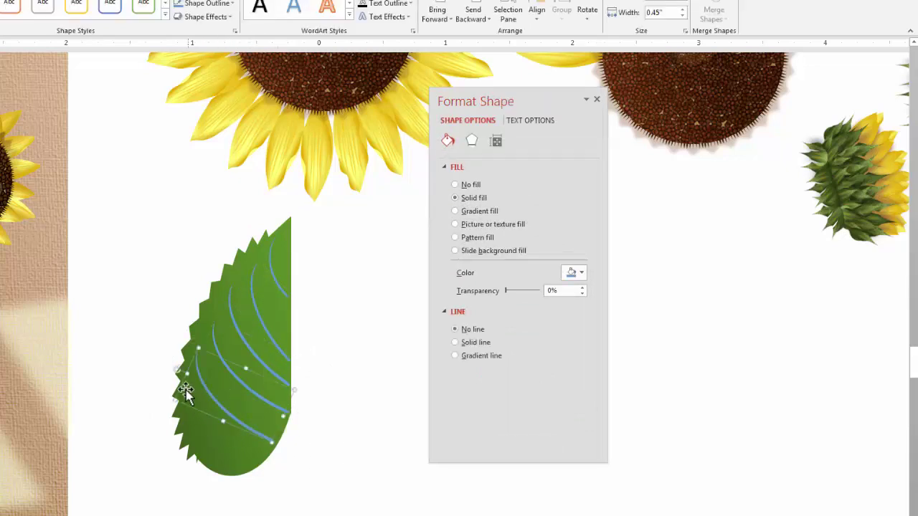
left_click_drag(177, 369, 204, 413)
left_click(204, 414)
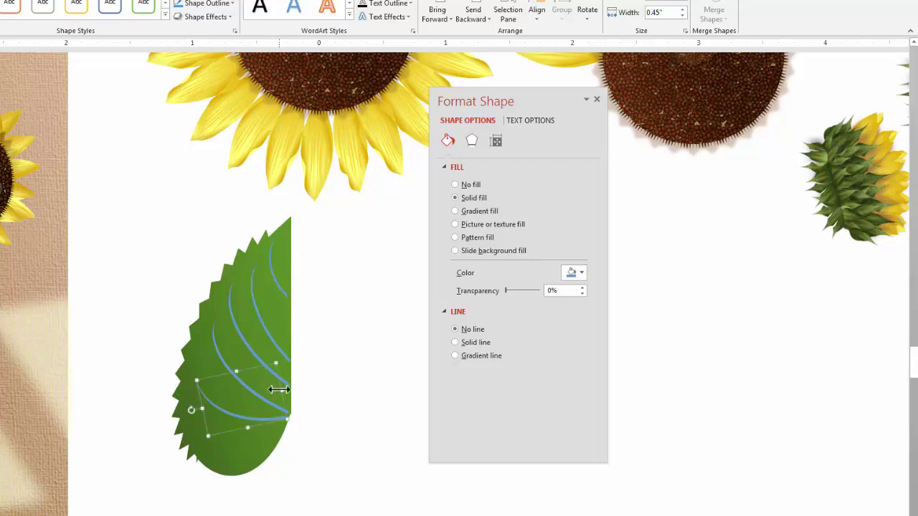
left_click(362, 447)
Group the five veins on the half leaf and give them a solid fill of White, Background 1, Darker 25%.
mouse_move(353, 221)
left_mouse_down()
mouse_move(307, 246)
mouse_move(117, 455)
left_mouse_up()
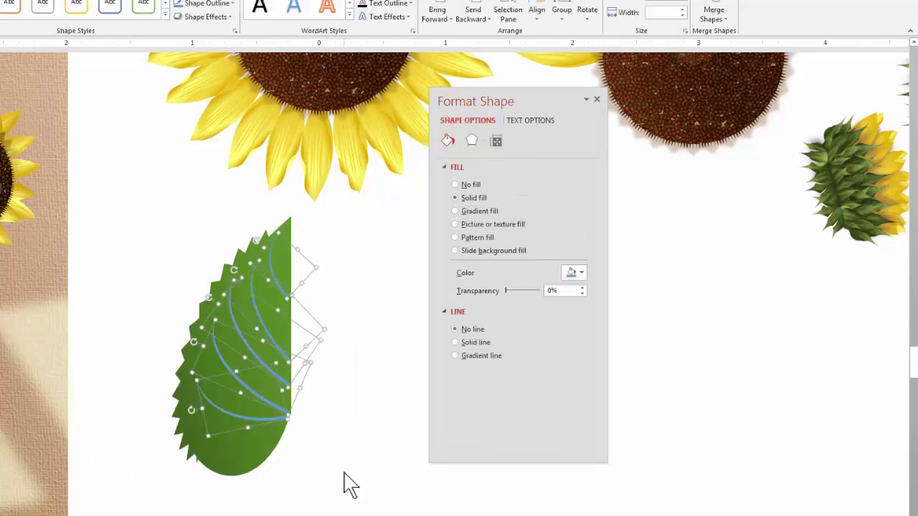
key("ctrl+g")
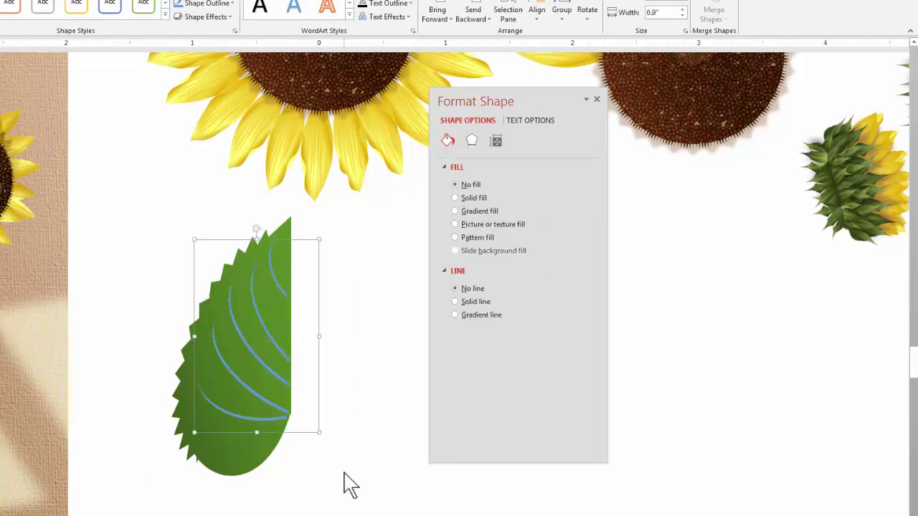
left_click_drag(478, 100, 403, 126)
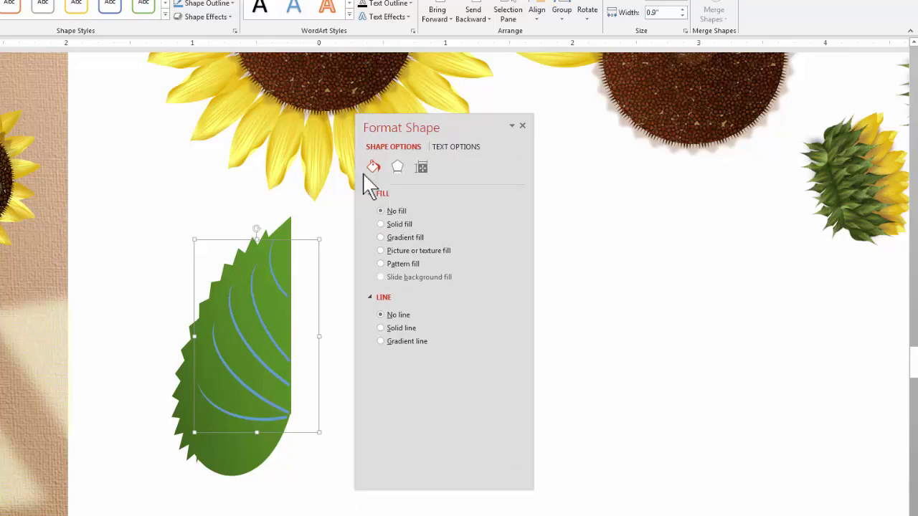
left_click(381, 223)
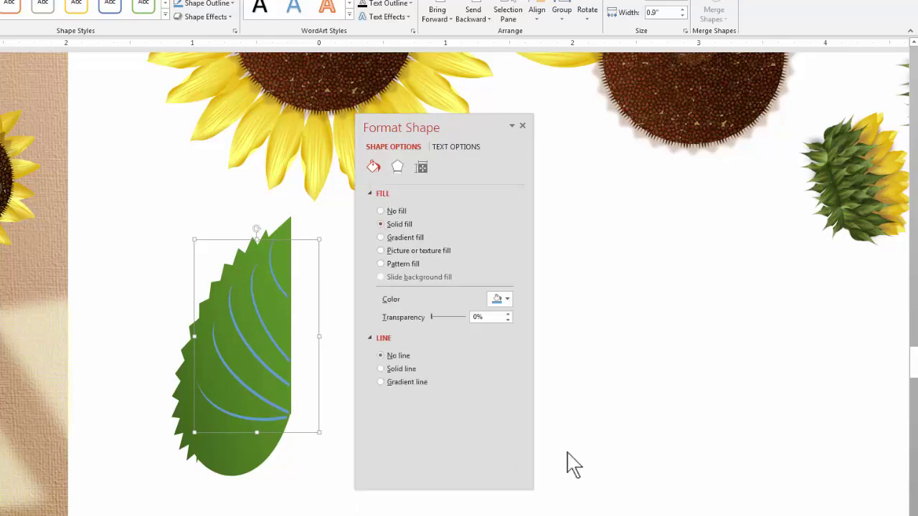
left_click(501, 299)
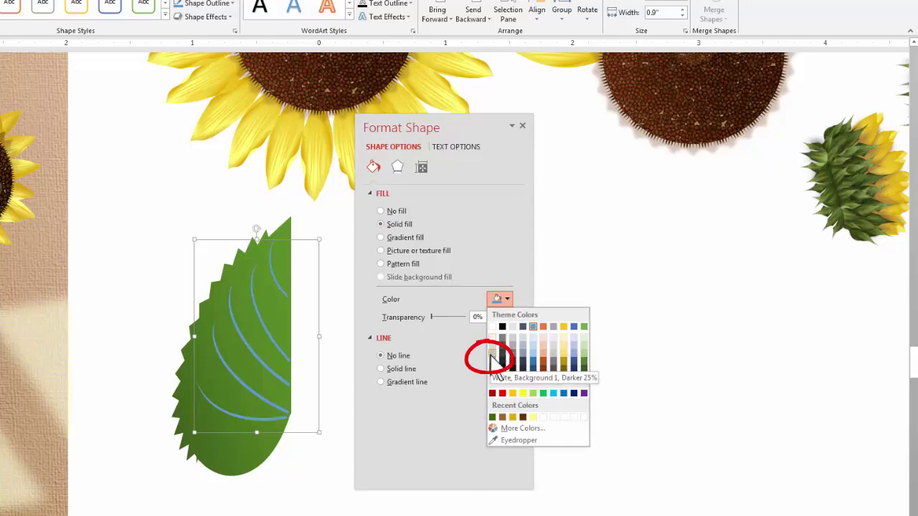
left_click(492, 357)
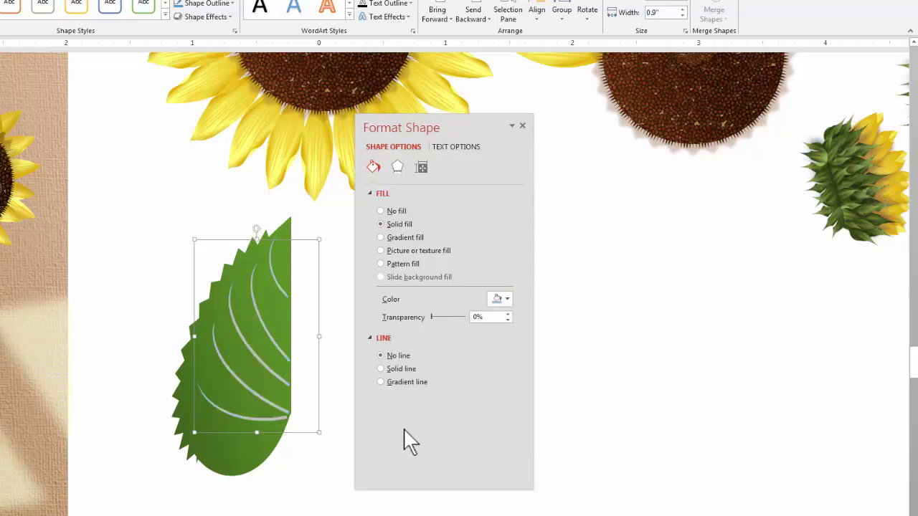
Set the fill transparency of the vein group to 65%.
double_click(492, 318)
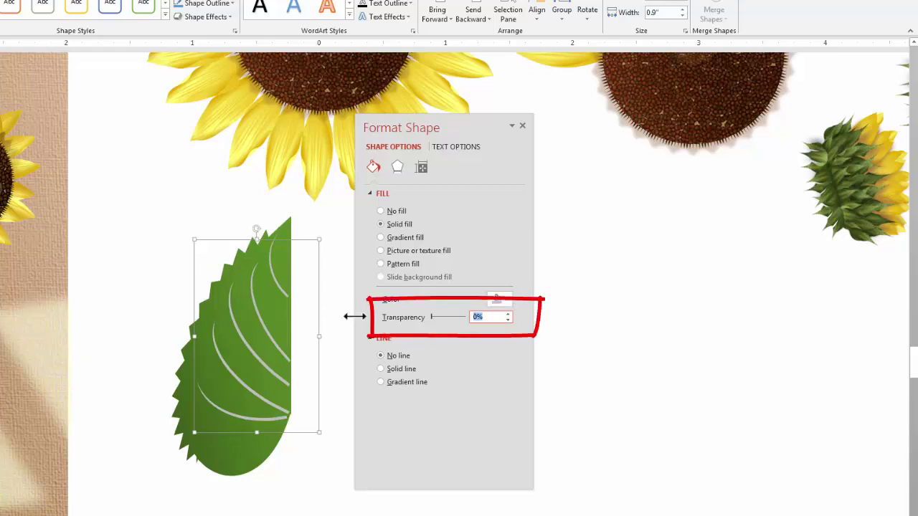
type("65")
key("Return")
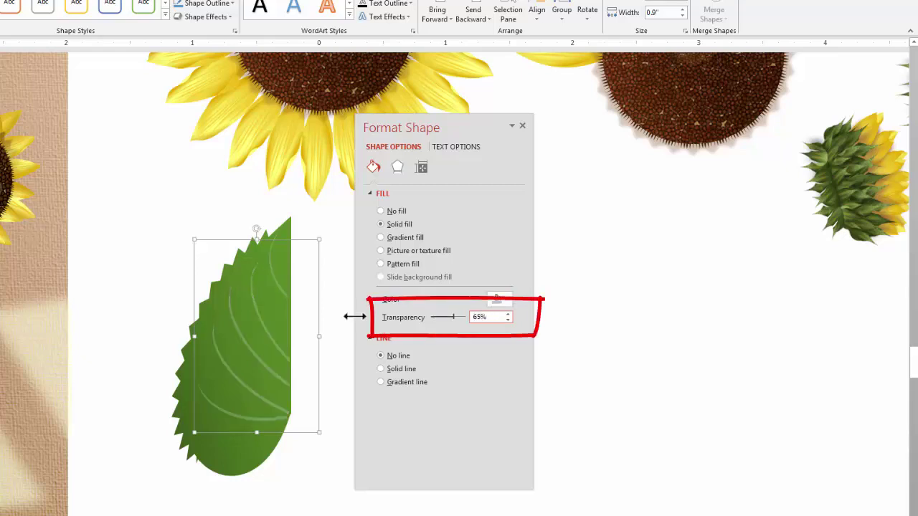
left_click(287, 437)
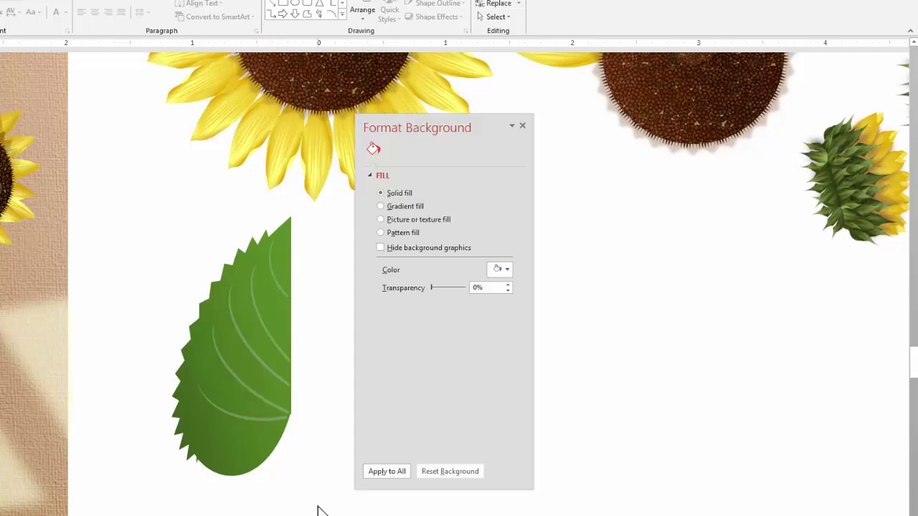
Apply the last preset top bevel (Art Deco) to the vein group.
left_click(236, 394)
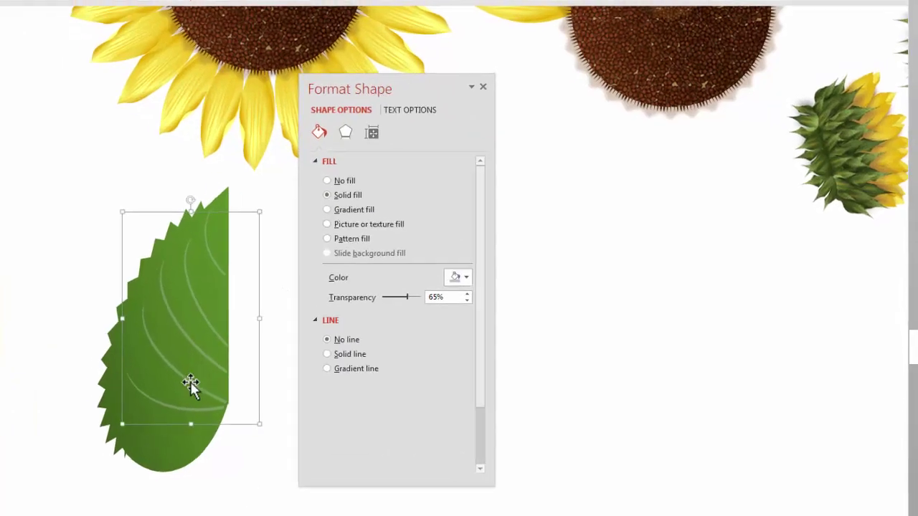
left_click(324, 114)
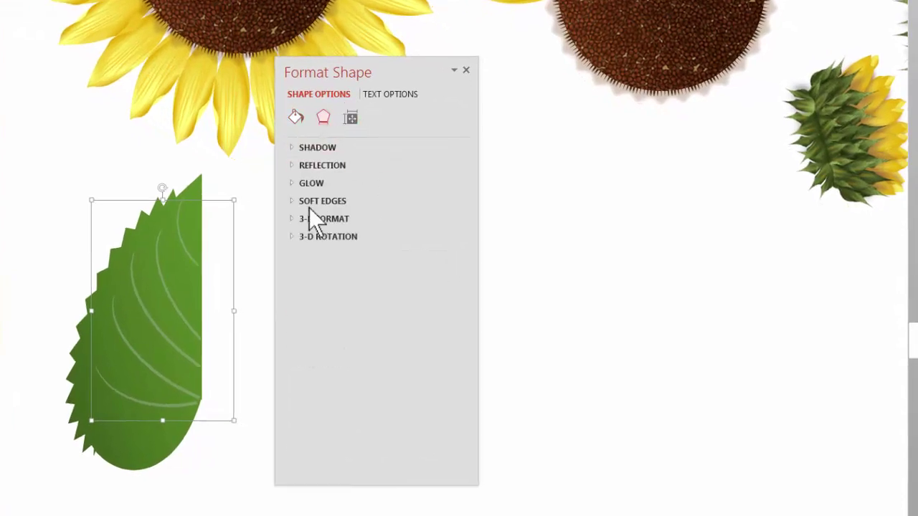
left_click(292, 220)
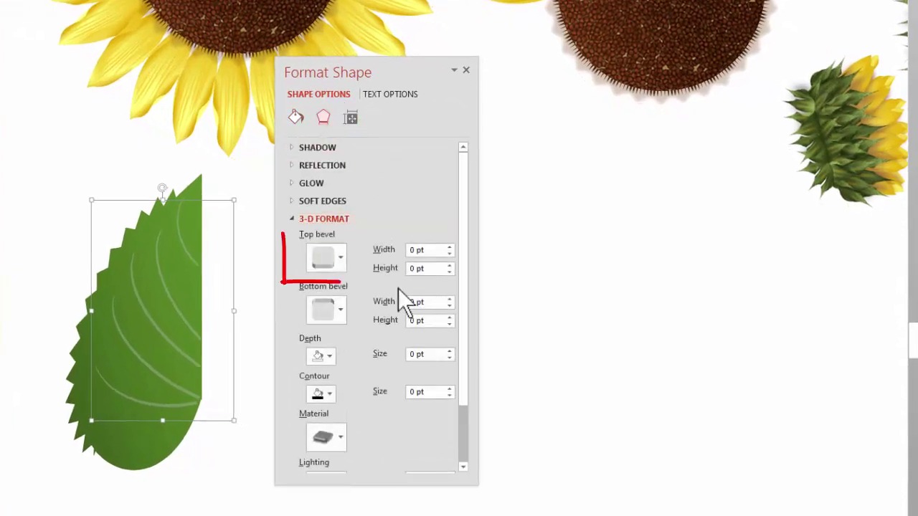
left_click(340, 251)
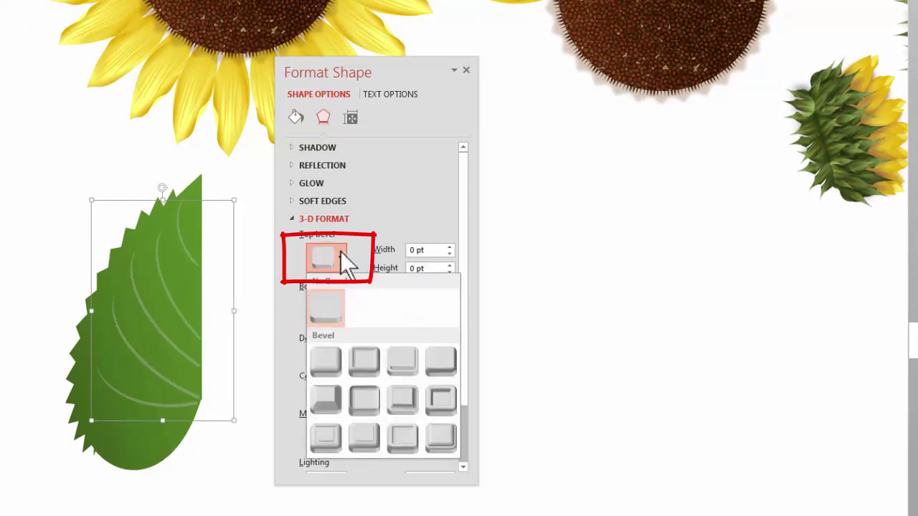
left_click(436, 439)
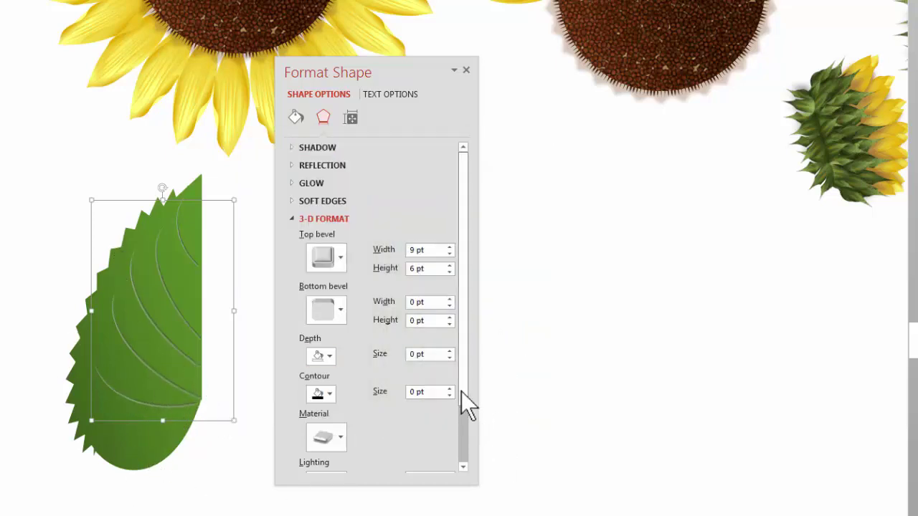
Set the vein group's 3-D lighting to the middle preset of the Warm category.
scroll(459, 438, "down", 3)
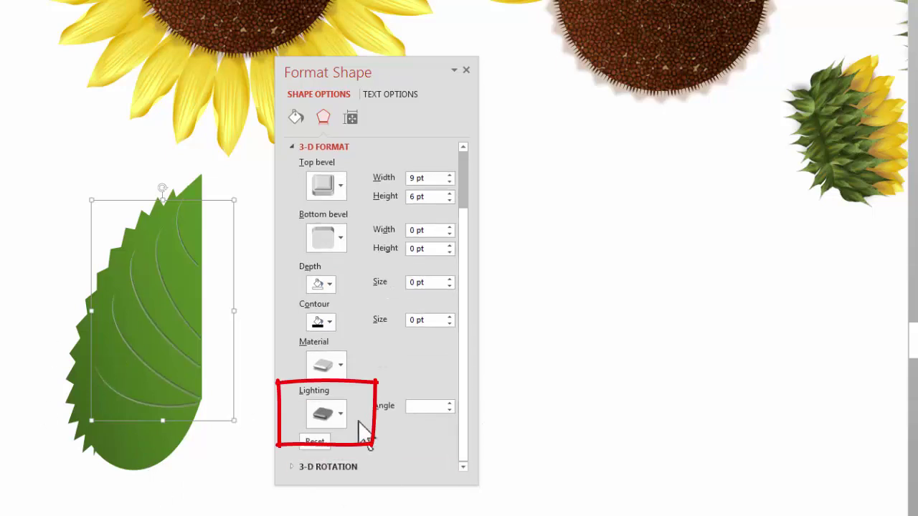
left_click(340, 416)
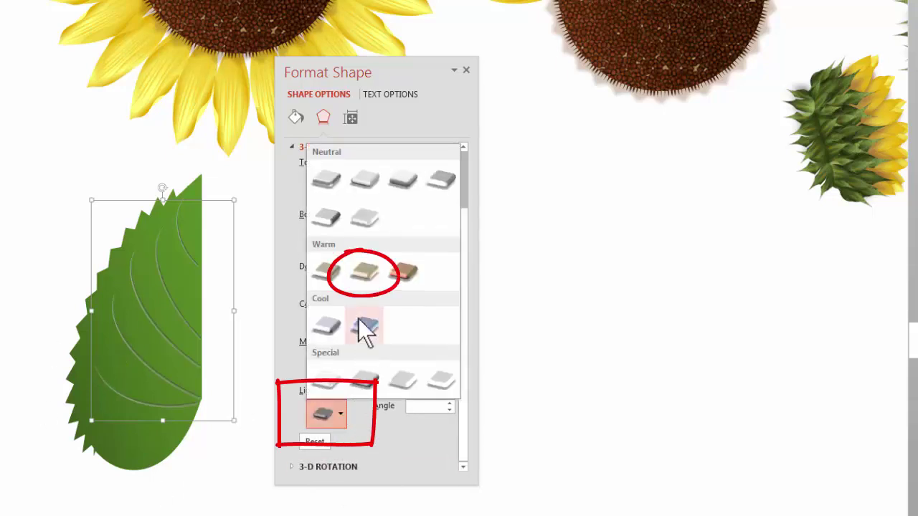
left_click(365, 276)
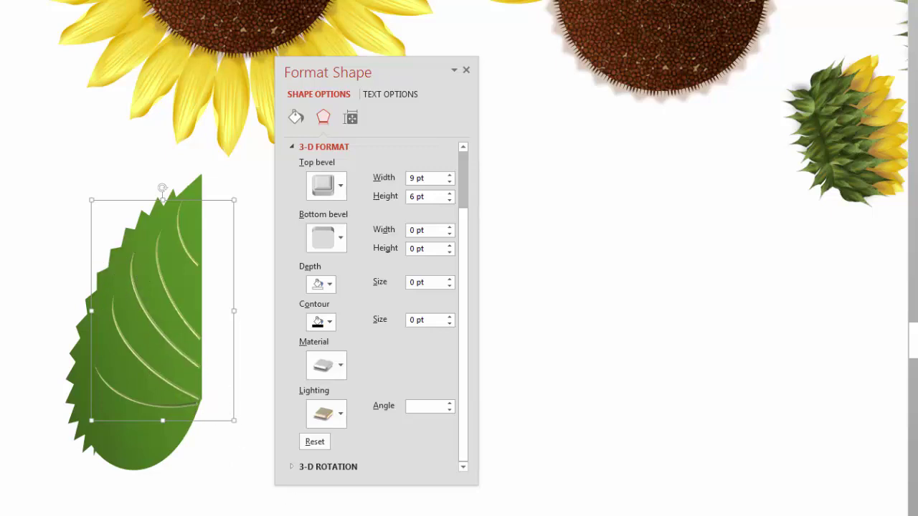
left_click(255, 205)
left_click_drag(369, 79, 446, 88)
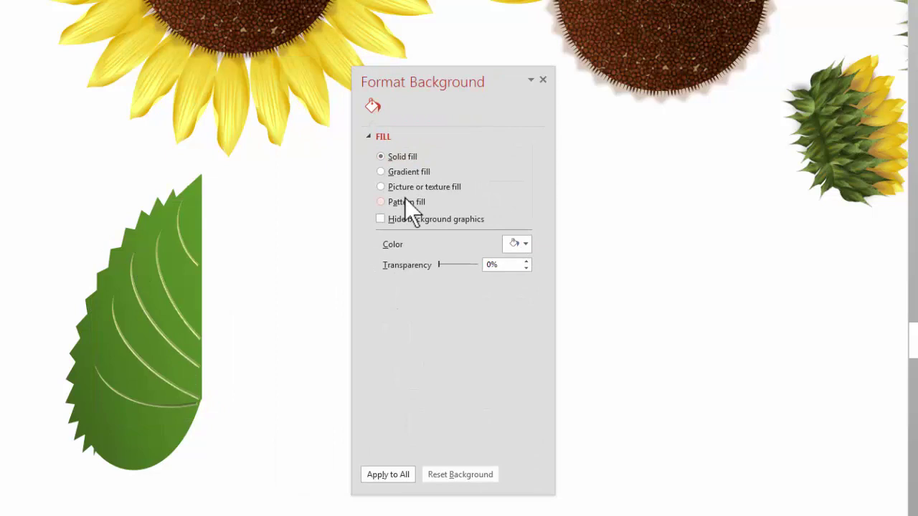
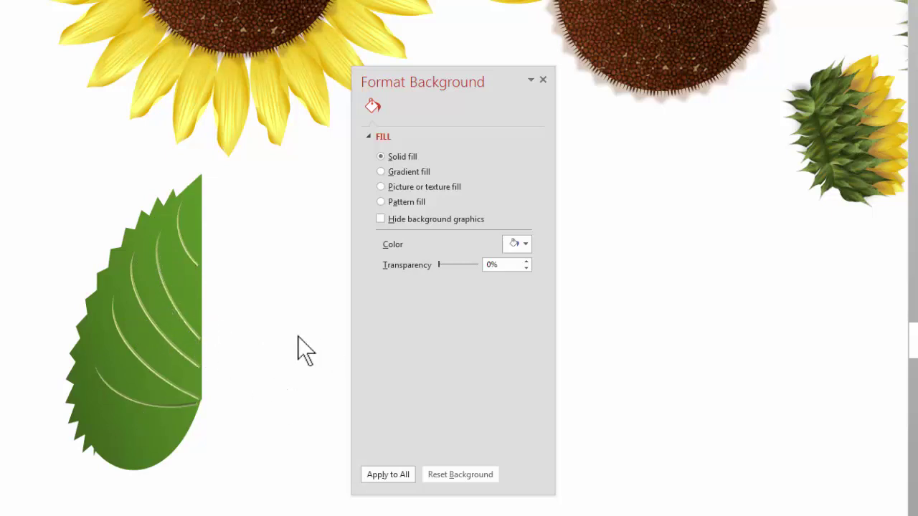
Draw a small cloud shape beside the half leaf and copy the half leaf's green gradient formatting onto it.
left_click(188, 1)
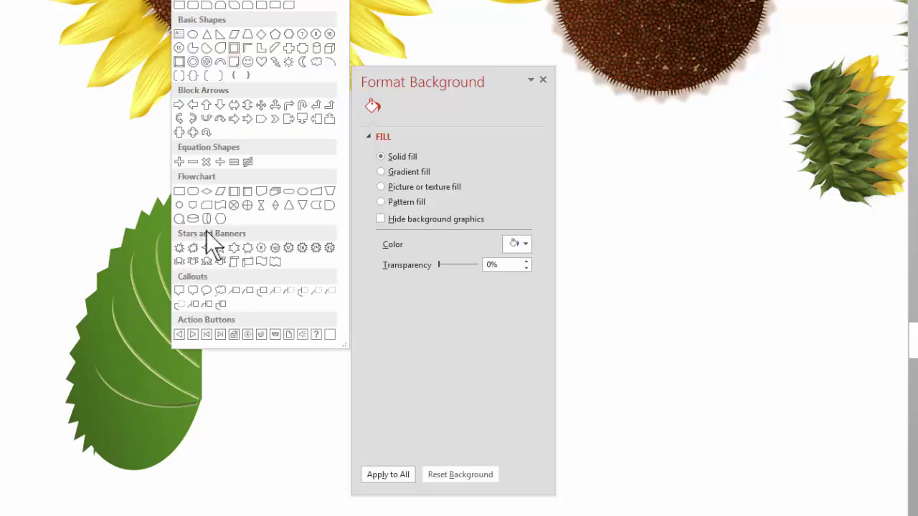
left_click(316, 63)
mouse_move(212, 223)
left_mouse_down()
mouse_move(309, 291)
mouse_move(331, 281)
left_mouse_up()
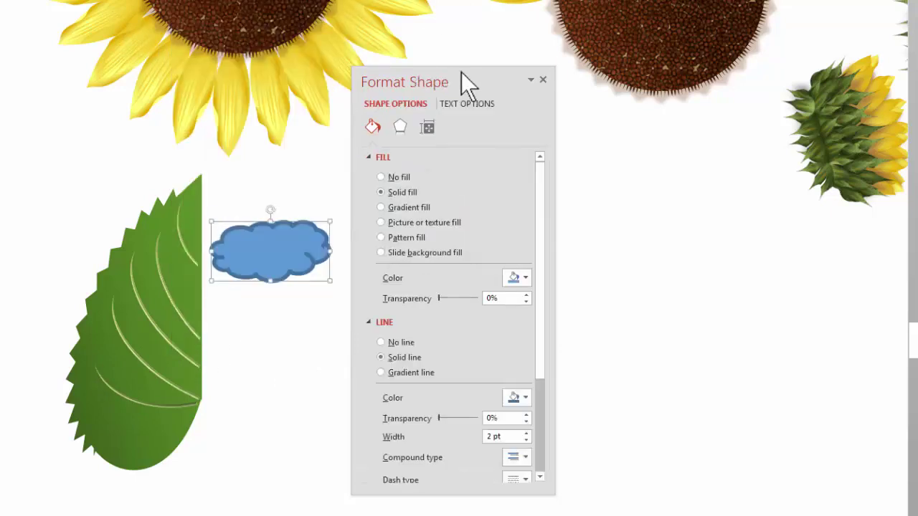
left_click(106, 448)
left_click(109, 135)
left_click(273, 241)
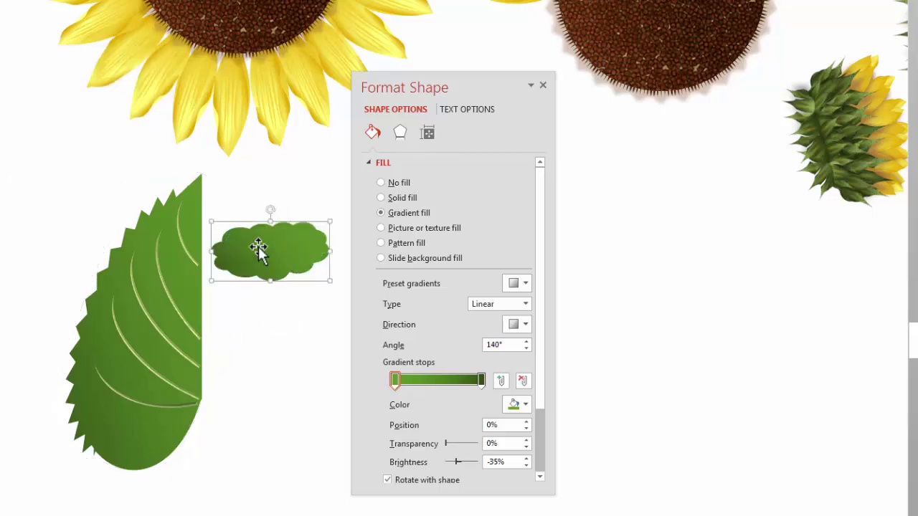
left_click_drag(258, 247, 274, 252)
Set the brightness of the cloud's gradient stop at 100% to -75%.
left_click(481, 380)
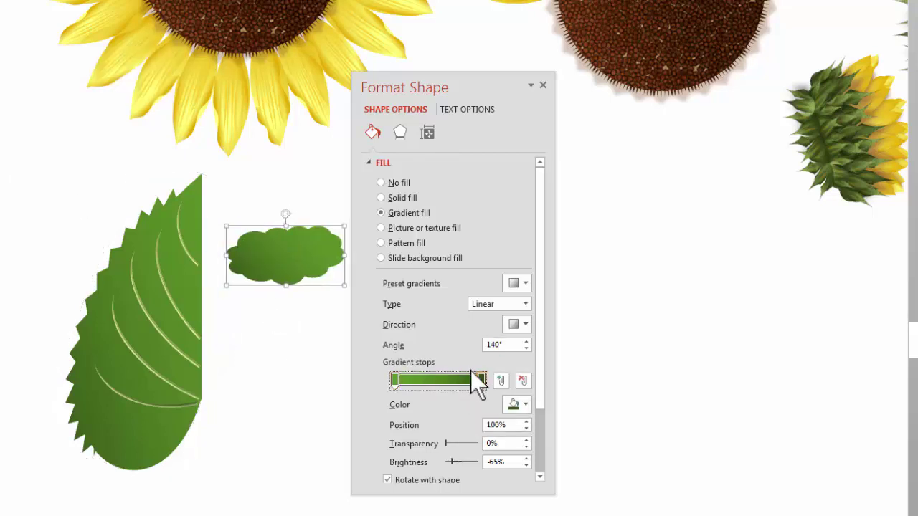
left_click(526, 466)
left_click(526, 466)
left_click(527, 466)
left_click(527, 465)
left_click(526, 465)
left_click(526, 466)
left_click(526, 466)
left_click(526, 466)
left_click(526, 466)
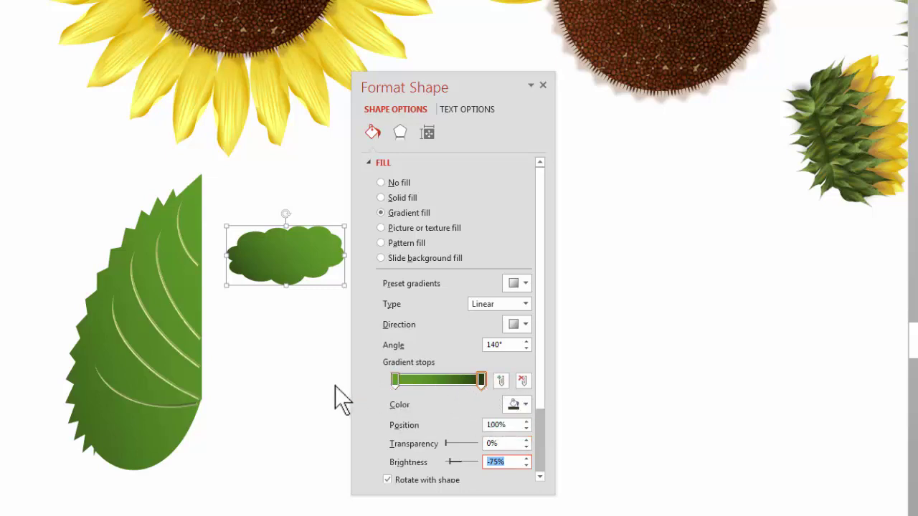
Replace the cloud's light green starting gradient stop with a dark green one positioned at 0%.
left_click(480, 384)
left_click(394, 378)
left_click(476, 380)
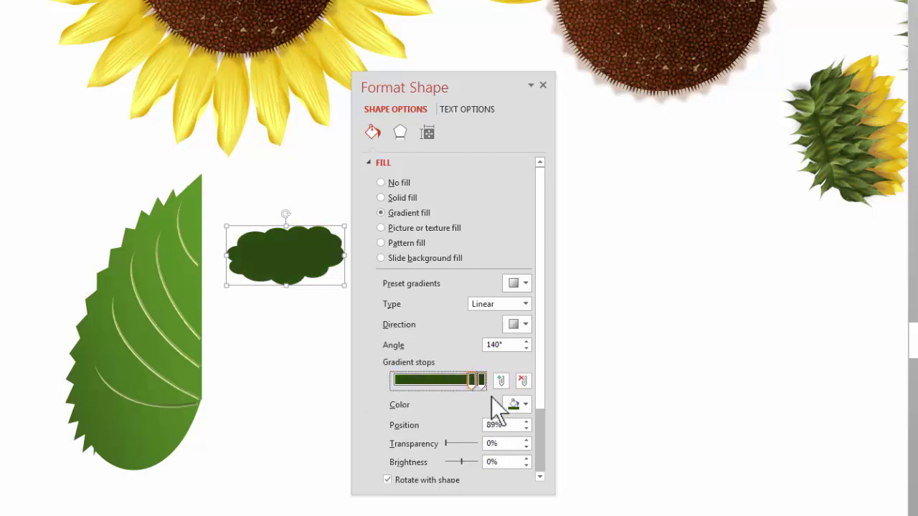
left_click_drag(471, 380, 343, 388)
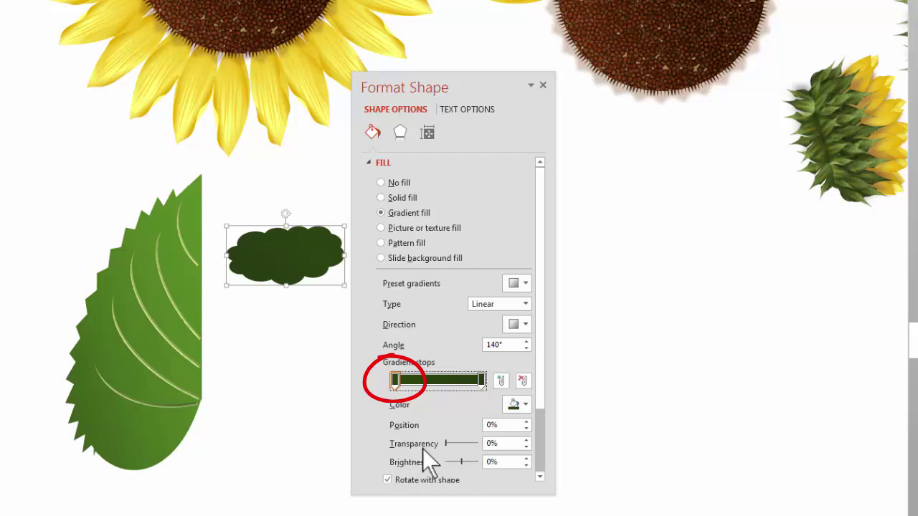
Make the cloud's first gradient stop 100% transparent at position 15% and set the gradient angle to 90°.
left_click_drag(446, 444, 504, 432)
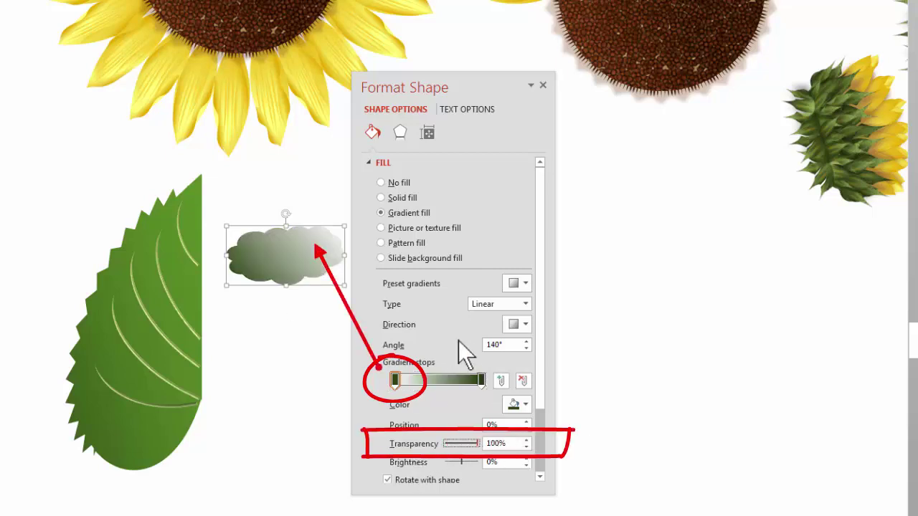
left_click(526, 348)
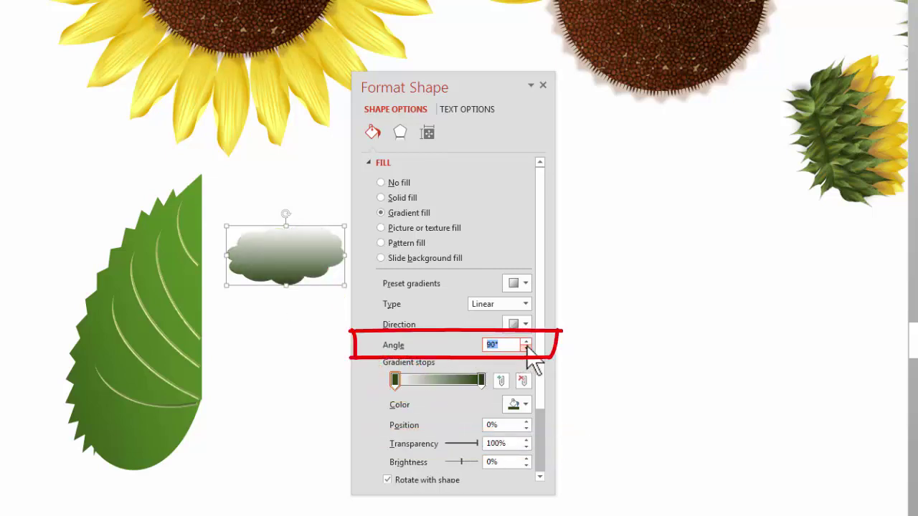
left_click_drag(268, 264, 256, 302)
left_click_drag(393, 380, 407, 378)
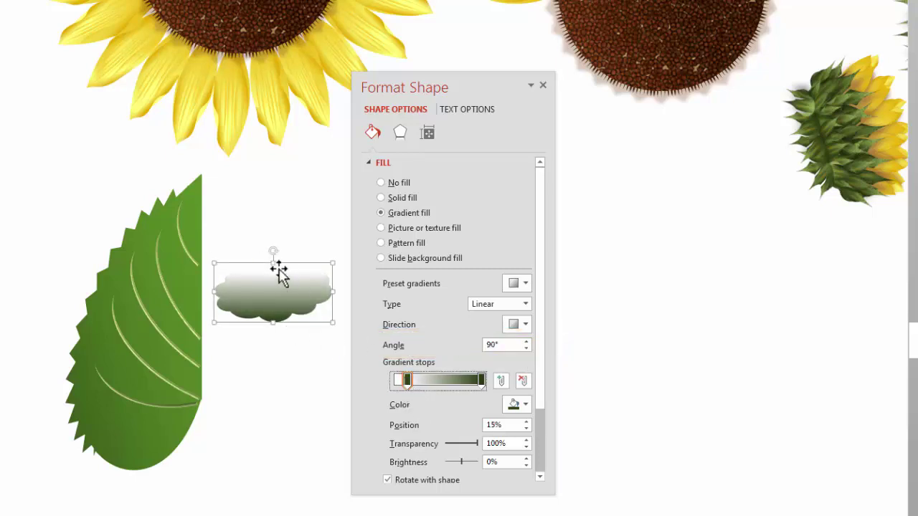
Rotate the cloud and place it on the half leaf with its dark edge along the second vein from the tip.
left_click_drag(272, 262, 239, 322)
left_click_drag(244, 271, 175, 268)
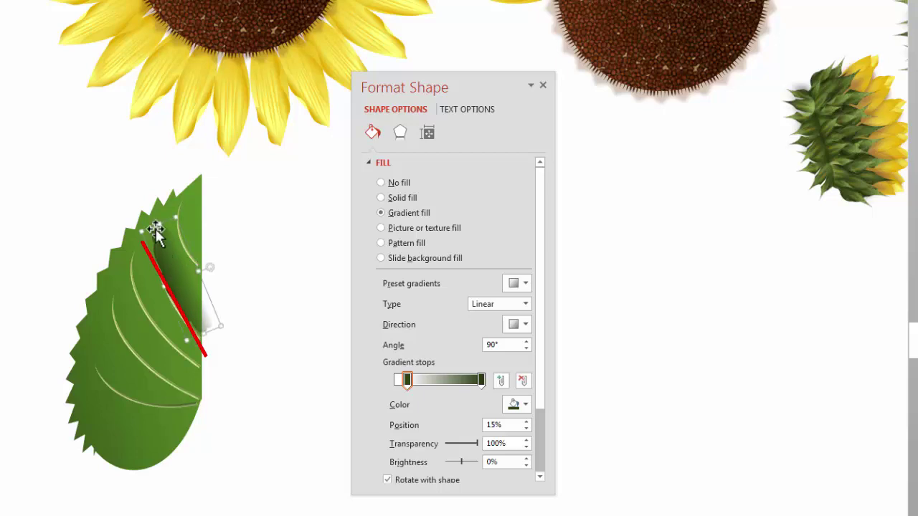
left_click(151, 213)
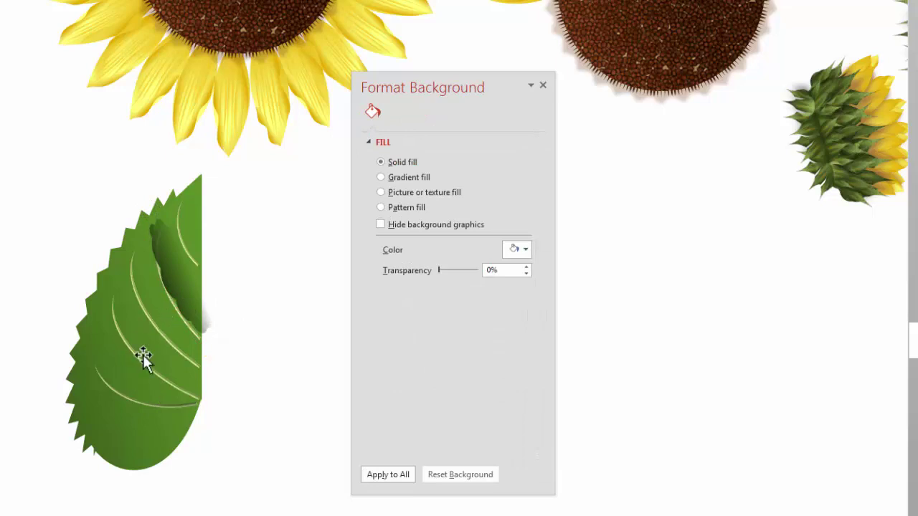
Place duplicates of the cloud along the half leaf's third, fourth and fifth veins from the tip, and a rotated one below the last vein.
left_click(172, 264)
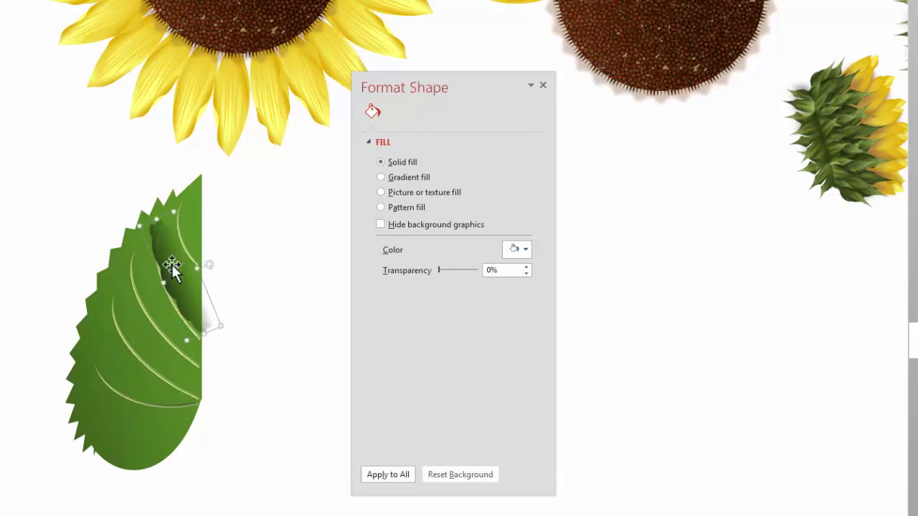
left_click_drag(156, 286, 147, 338)
left_click_drag(107, 274, 118, 362)
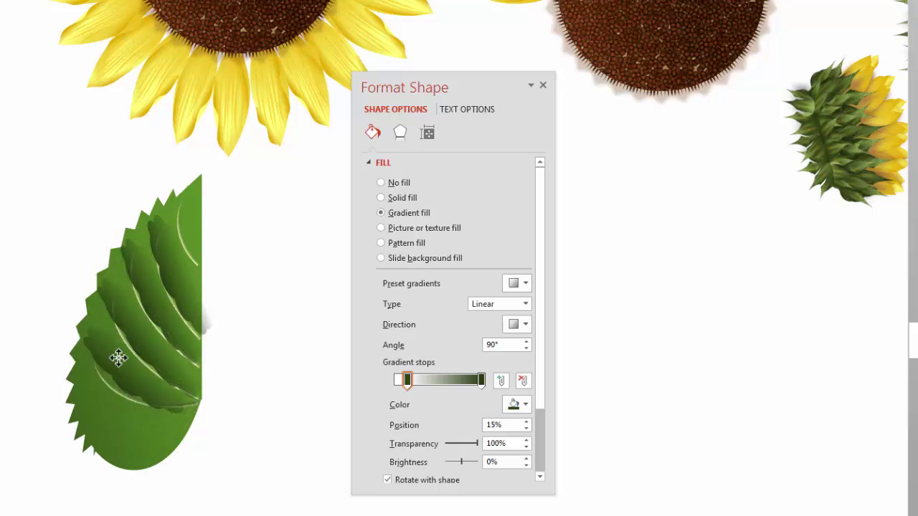
left_click_drag(119, 396, 143, 447)
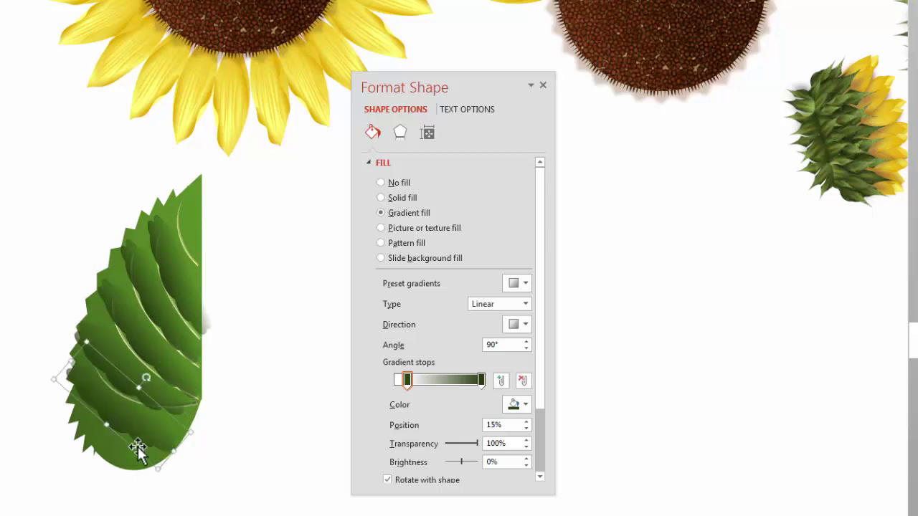
left_click_drag(103, 426, 82, 384)
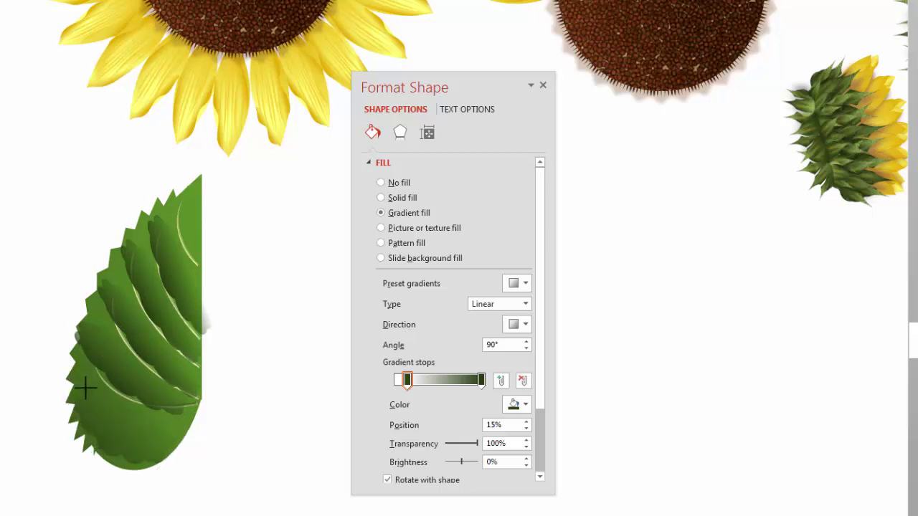
left_click(258, 337)
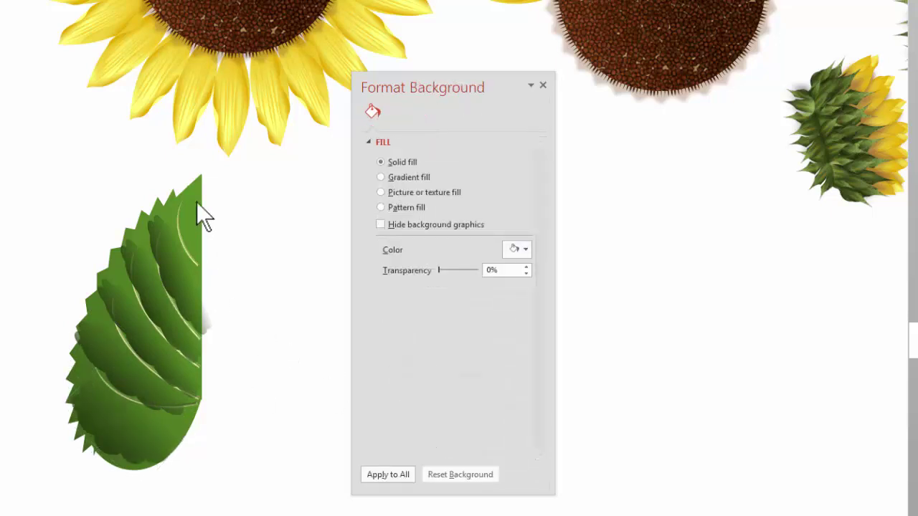
Duplicate the cloud on the second vein, shrink the copy and fit it along the vein nearest the leaf tip.
left_click(179, 270)
left_click_drag(211, 239, 220, 257)
left_click_drag(235, 316, 199, 262)
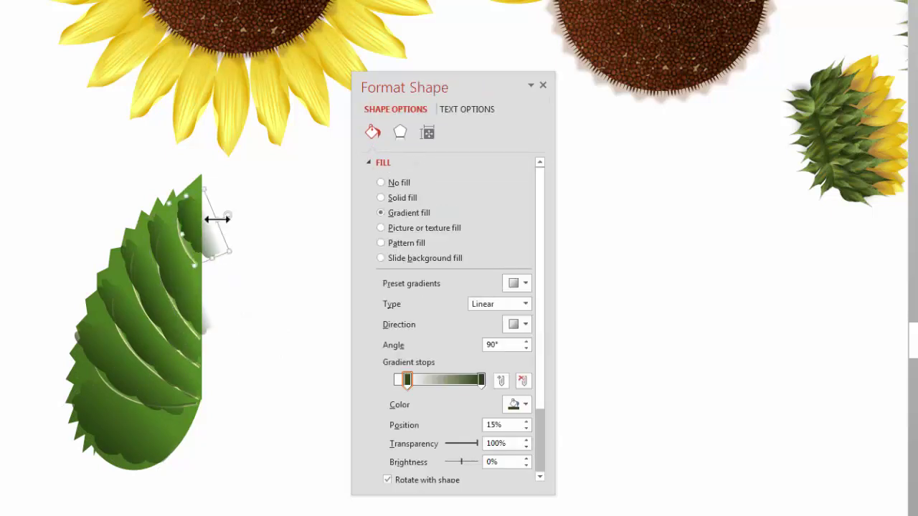
mouse_move(201, 225)
left_mouse_down()
mouse_move(201, 194)
mouse_move(214, 228)
left_mouse_up()
left_click(222, 332)
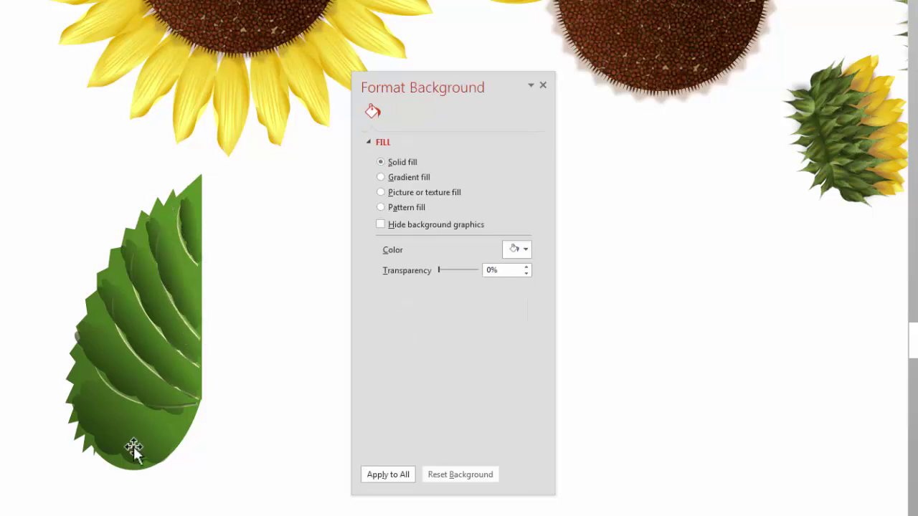
Bring the grouped veins in front of the clouds, returning the lowest cloud to its place on the leaf's base.
left_click(136, 451)
left_click_drag(136, 451, 109, 436)
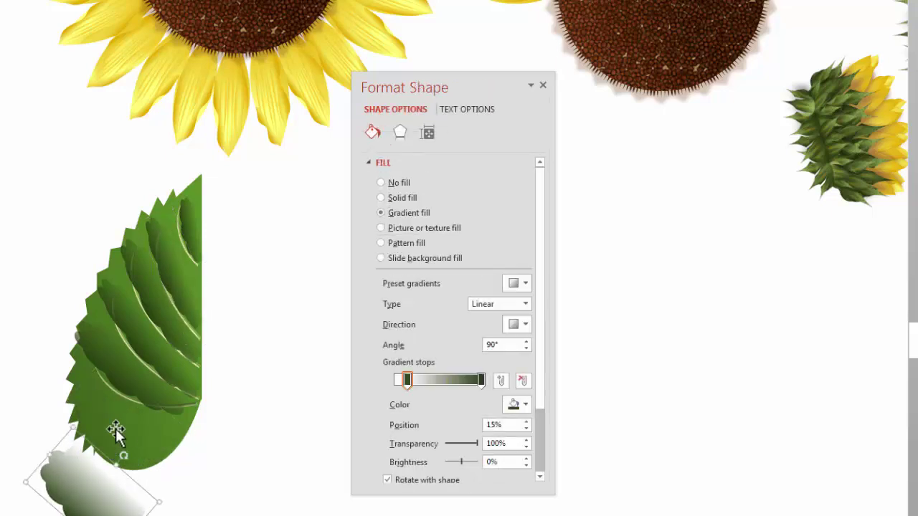
left_click(130, 403)
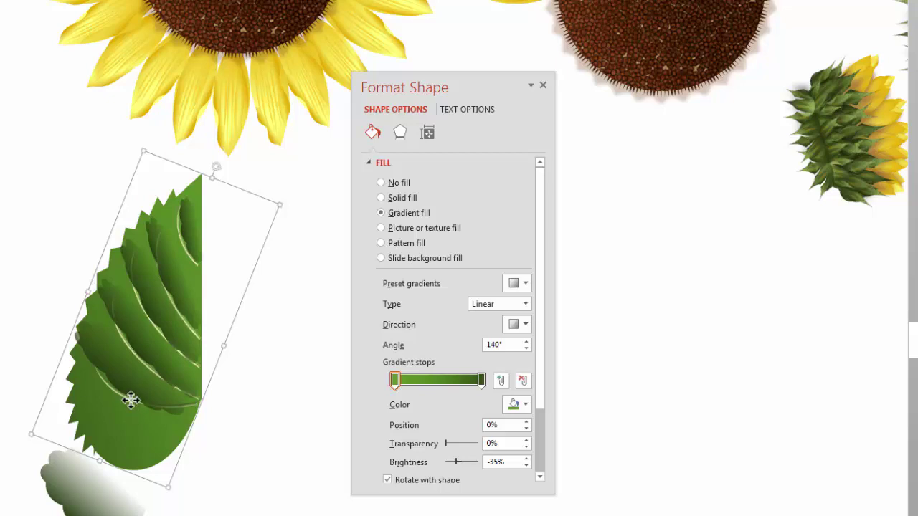
left_click(135, 401)
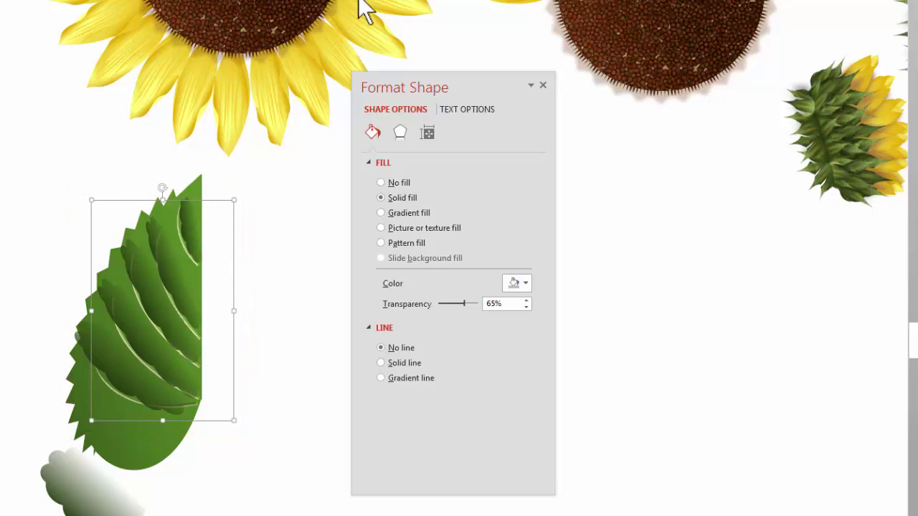
left_click(388, 2)
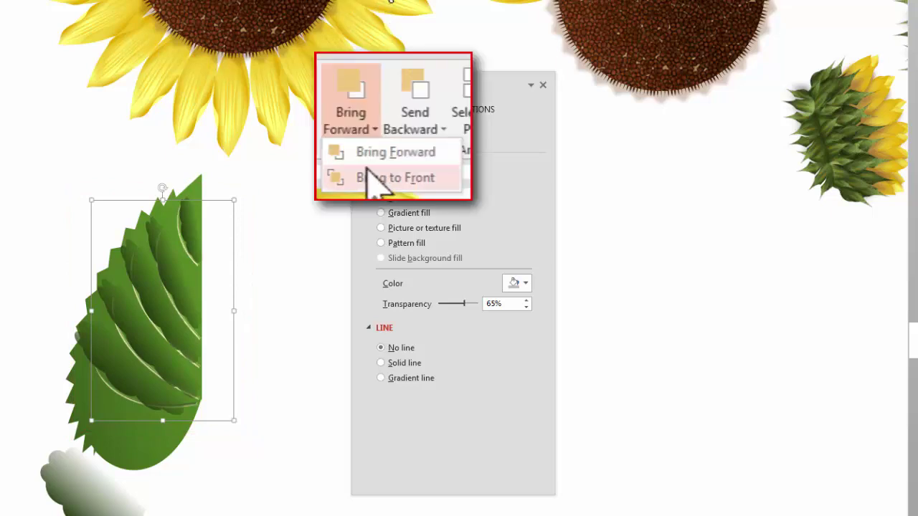
left_click_drag(119, 461, 143, 438)
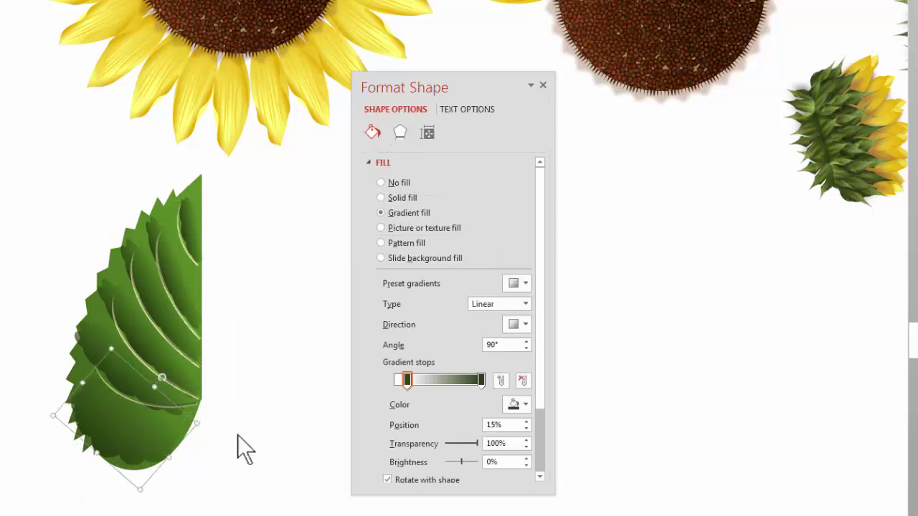
left_click(183, 271)
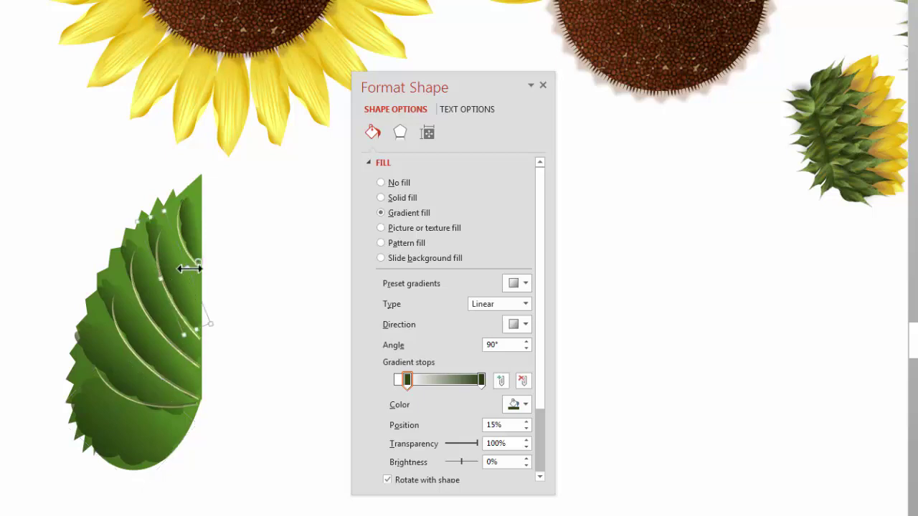
left_click(205, 291)
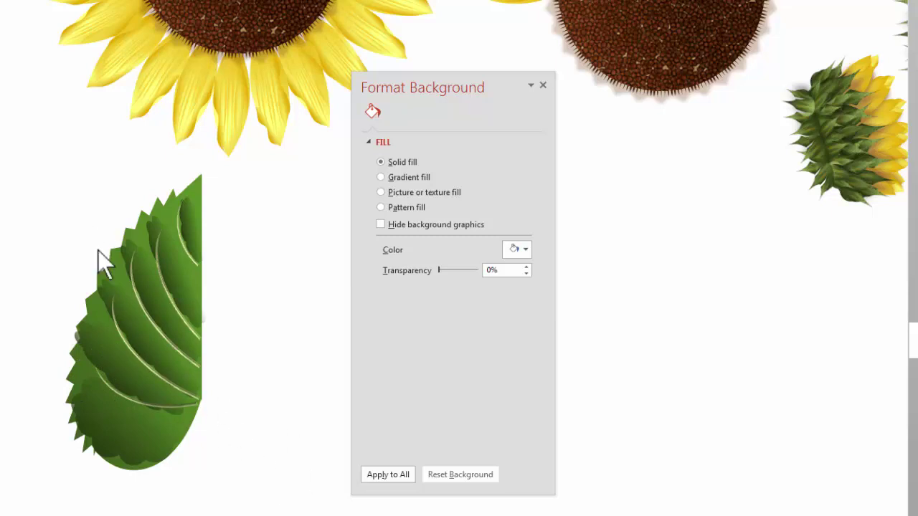
Group the half leaf with its veins and clouds, and place a duplicate of the group beside it.
left_click_drag(280, 511, 2, 123)
key("ctrl+g")
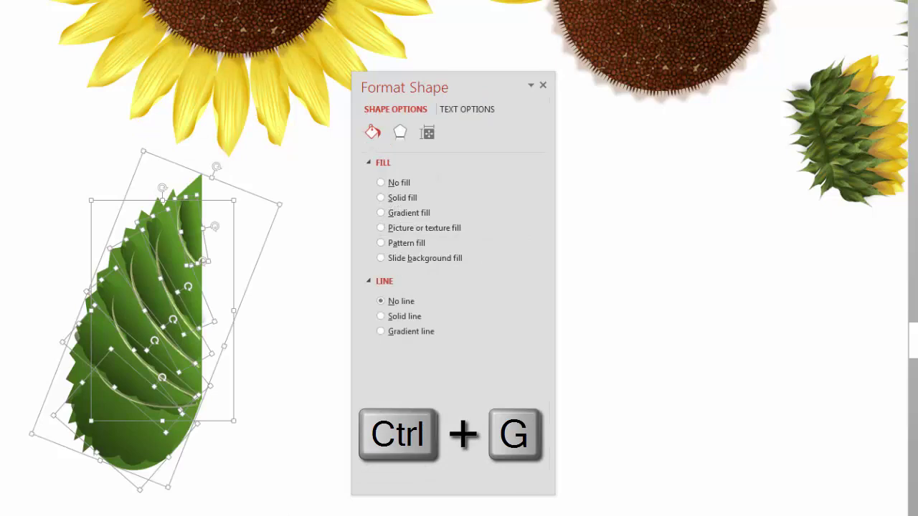
left_click_drag(96, 434, 221, 432)
left_click_drag(478, 88, 603, 101)
left_click_drag(275, 329, 311, 318)
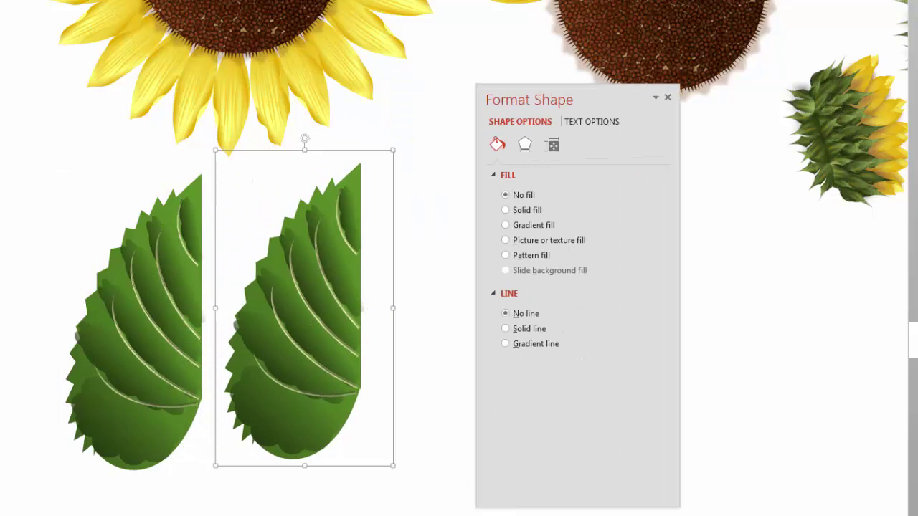
Flip the duplicate half leaf horizontally and position it level with the original, leaving a narrow gap between their straight edges.
left_click(540, 64)
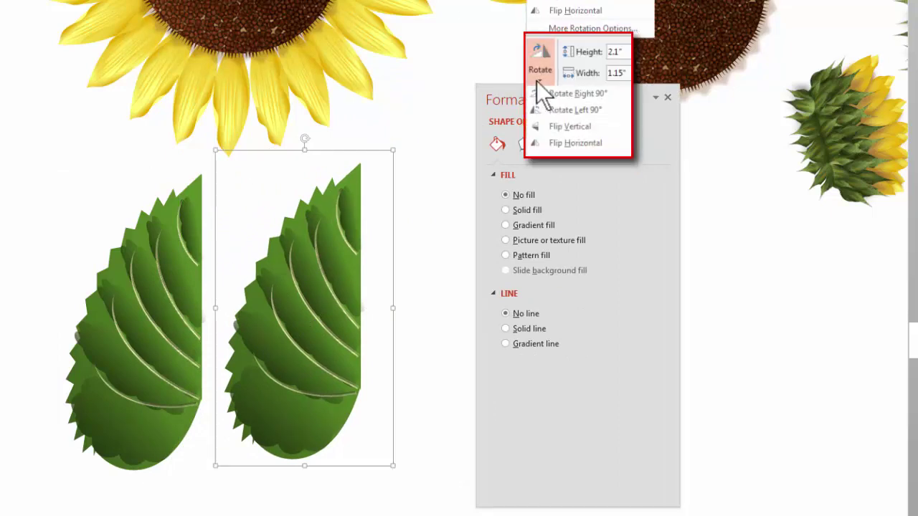
left_click(563, 17)
left_click_drag(291, 345, 268, 355)
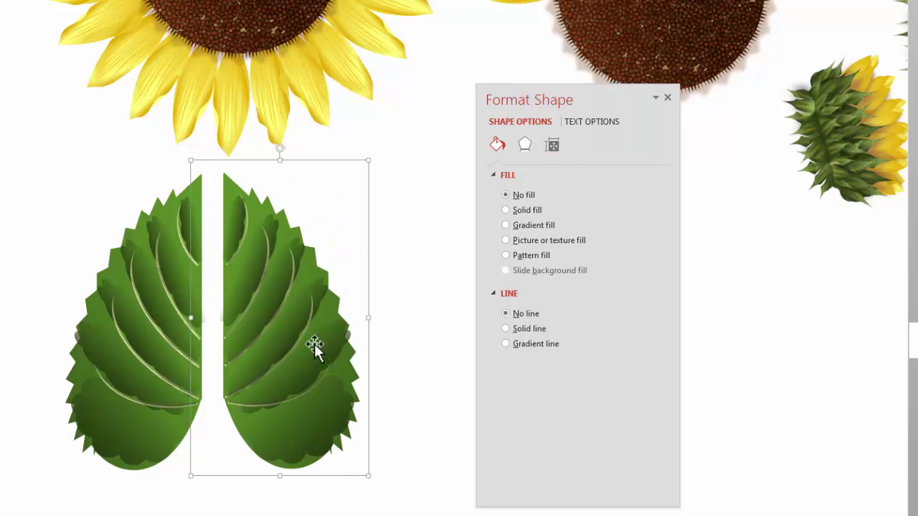
Ungroup the mirrored half leaf and set the 3-D lighting angle of its veins to 130°.
key("ctrl+shift+g")
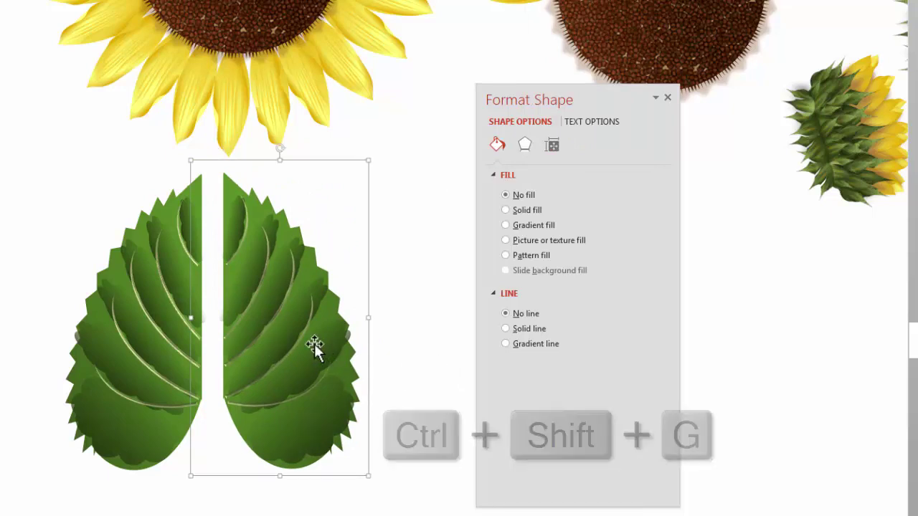
left_click(409, 341)
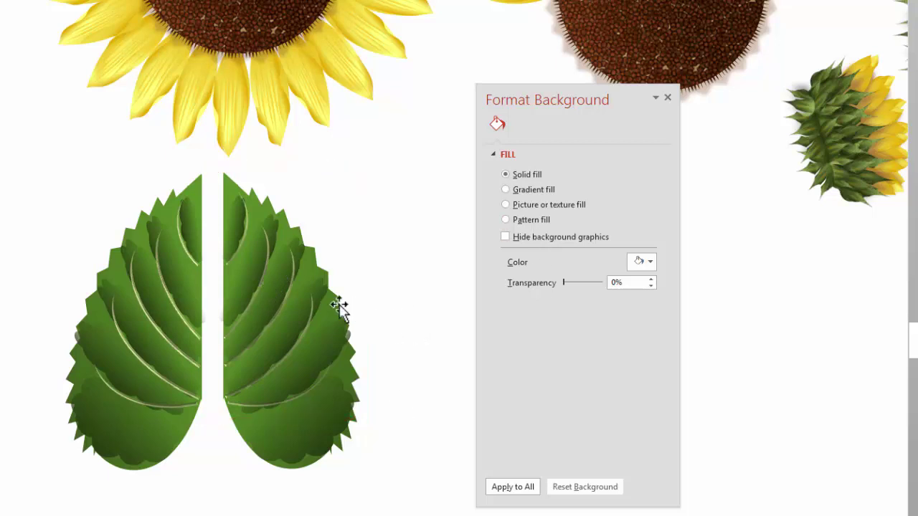
left_click(264, 236)
left_click(237, 400)
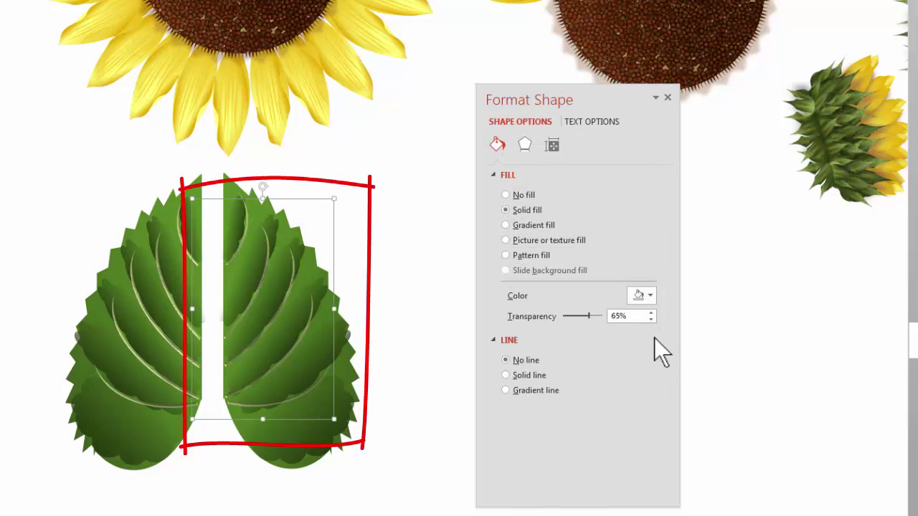
left_click(522, 144)
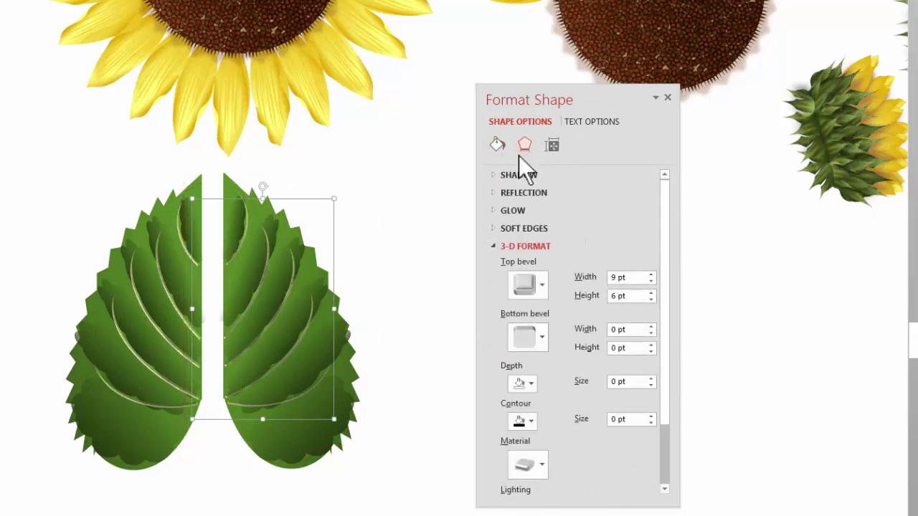
left_click_drag(662, 327, 651, 484)
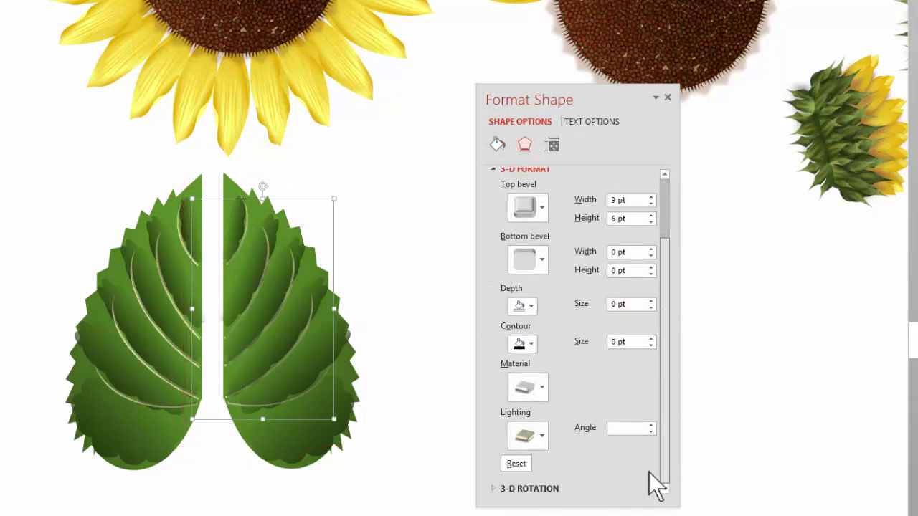
left_click(649, 425)
left_click(649, 426)
left_click(650, 425)
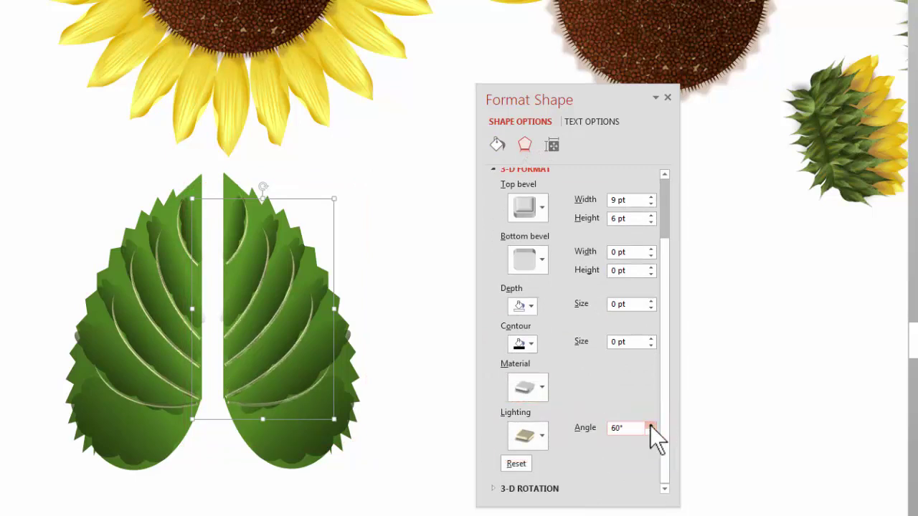
left_click_drag(649, 425, 648, 432)
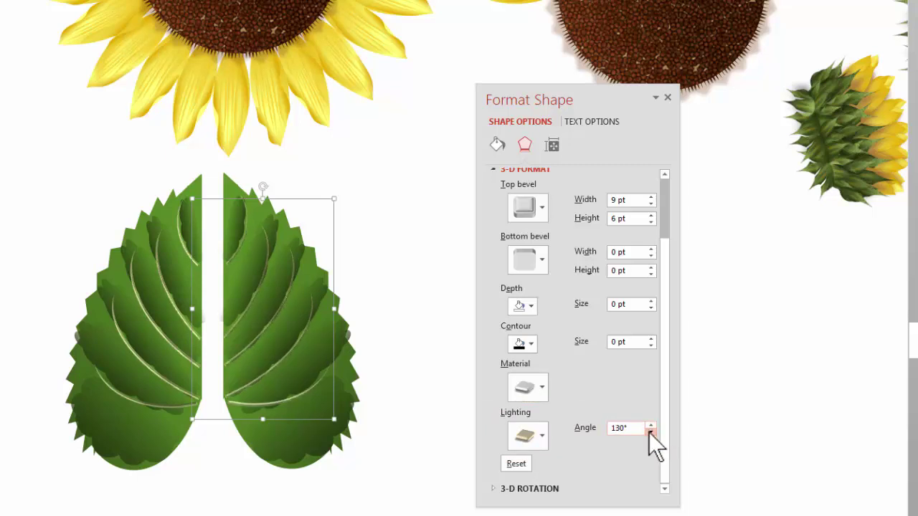
left_click(648, 433)
key("Escape")
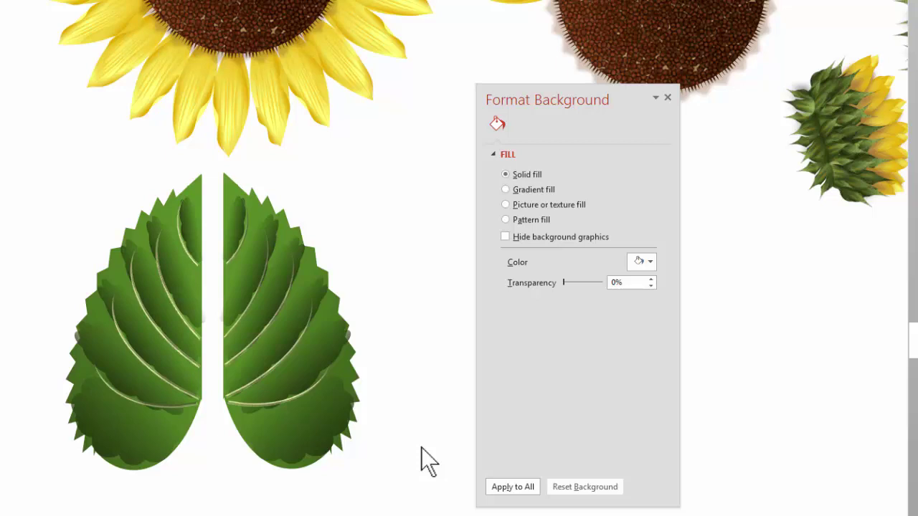
Select all veins and clouds of the mirrored half leaf without the leaf shape and nudge them slightly upward.
left_click_drag(428, 514, 211, 92)
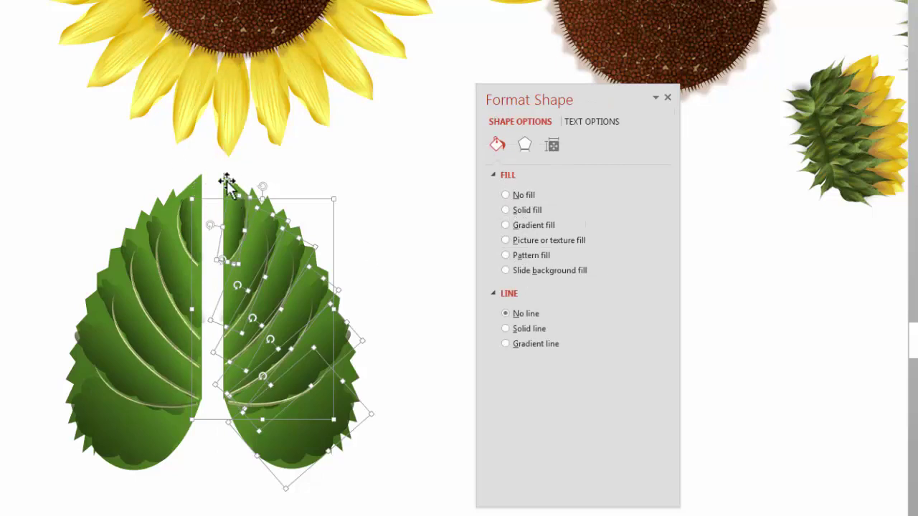
left_click(226, 178, "shift")
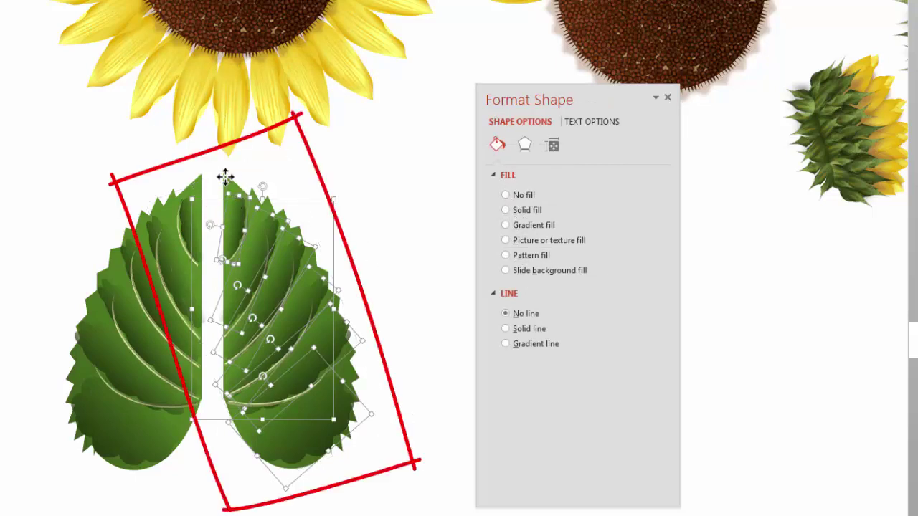
key("Right")
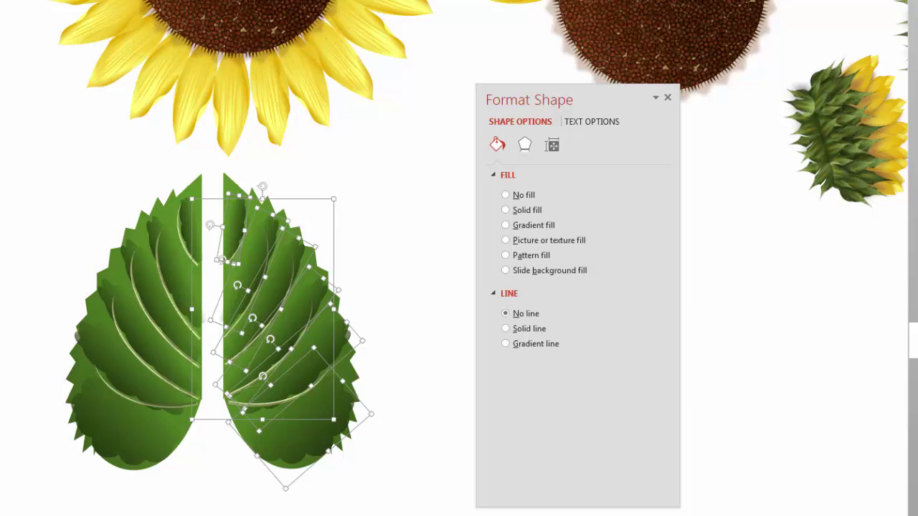
key("Up")
key("Up")
key("Up")
key("Up")
key("Up")
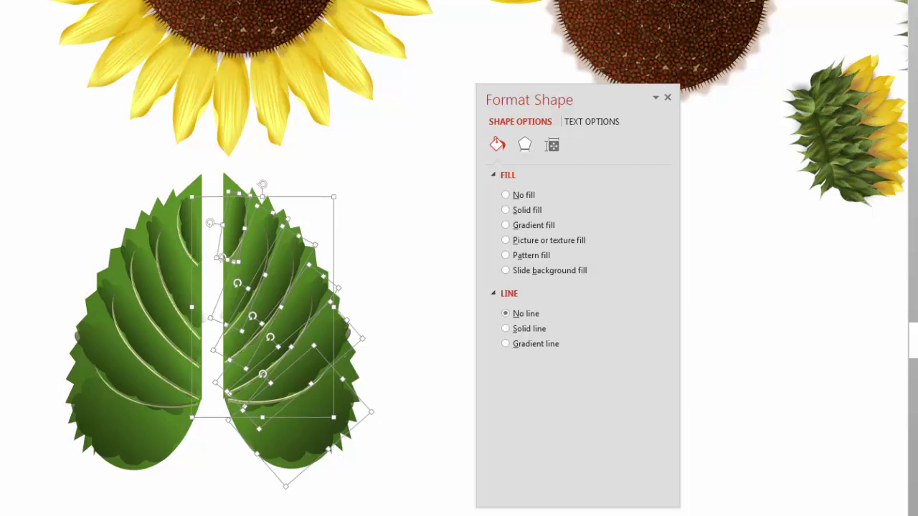
key("Up")
key("Up")
key("Up")
key("Up")
key("Up")
key("Up")
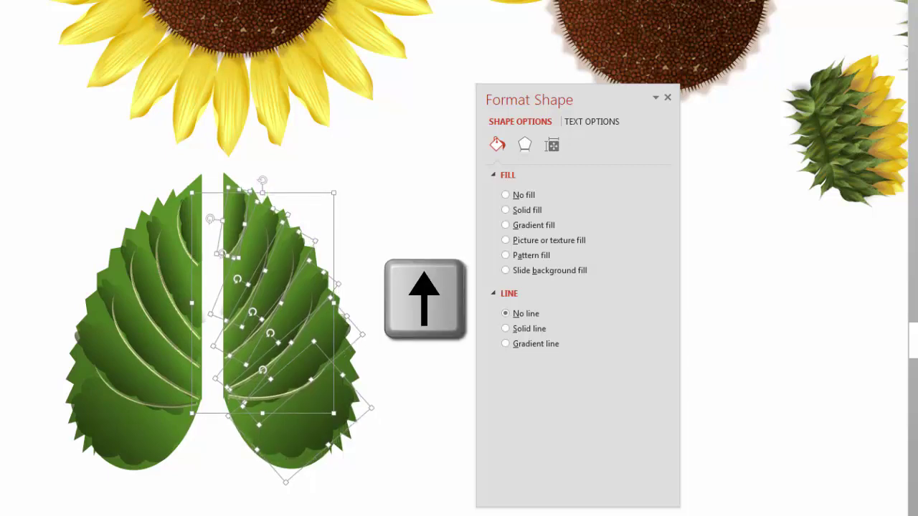
key("Up")
key("Up")
key("Up")
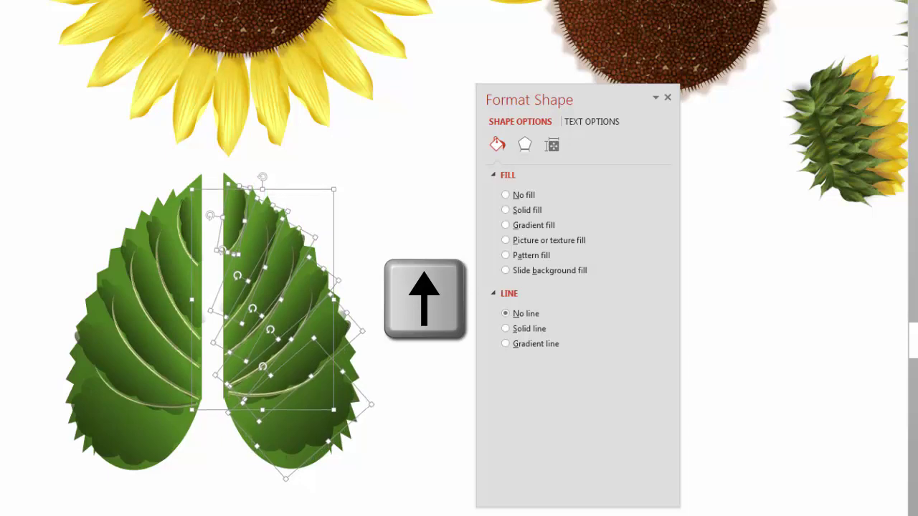
left_click(427, 495)
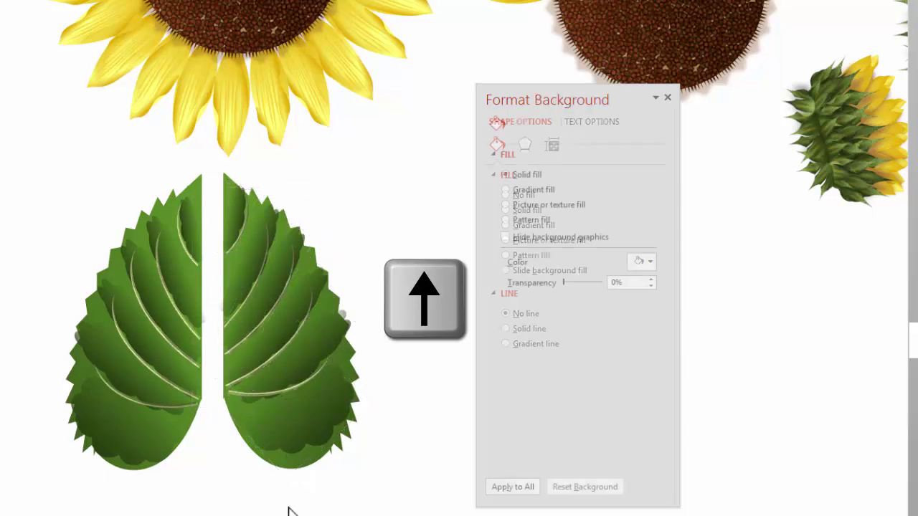
Readjust the clouds around the mirrored half leaf's lower veins, and group its clouds and veins.
left_click(313, 424)
left_click_drag(287, 477, 320, 342)
left_click_drag(270, 329, 273, 327)
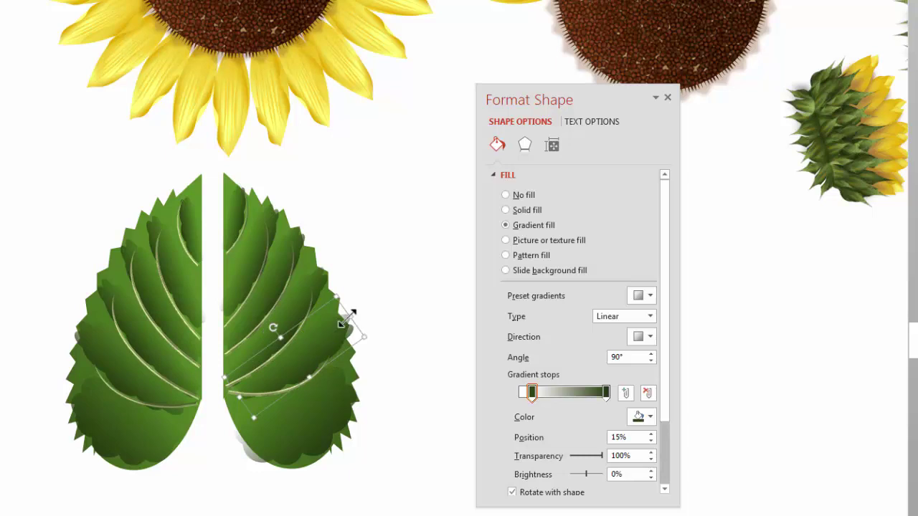
key("Escape")
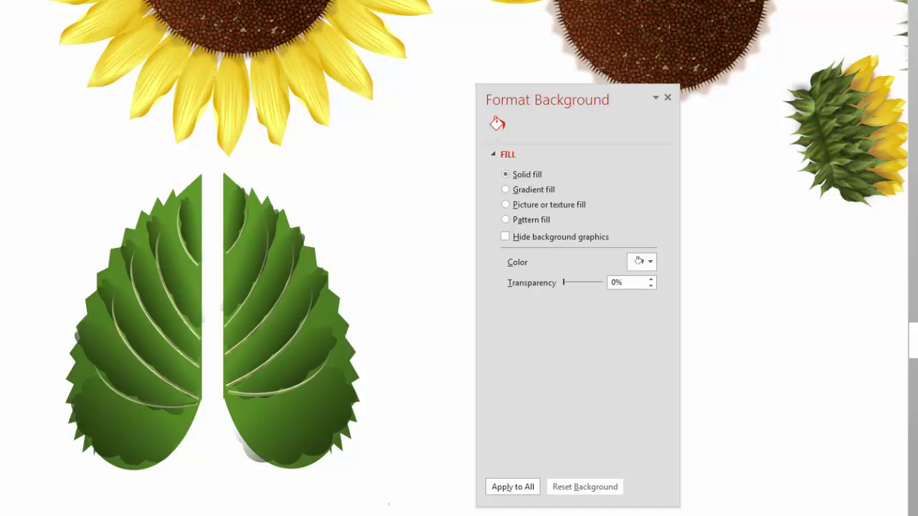
left_click_drag(429, 515, 172, 74)
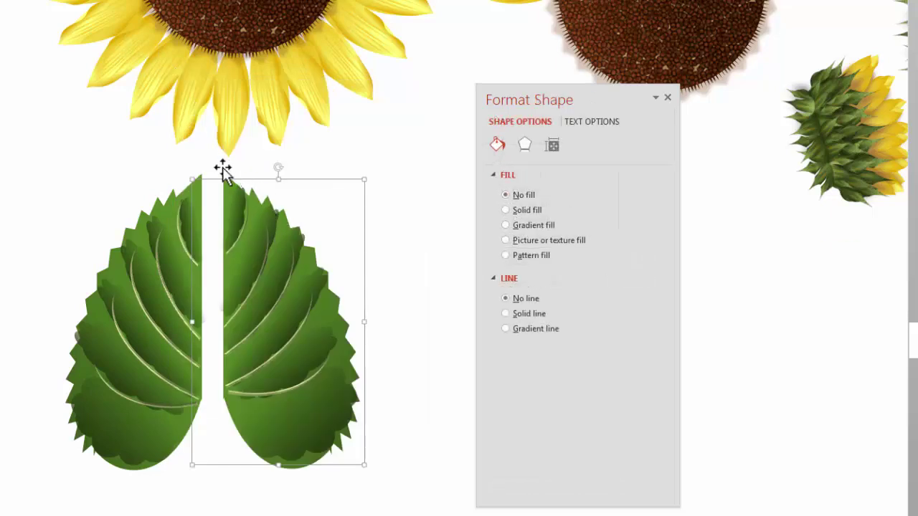
Move the right leaf half against the left half to close the gap between them.
left_click(224, 174)
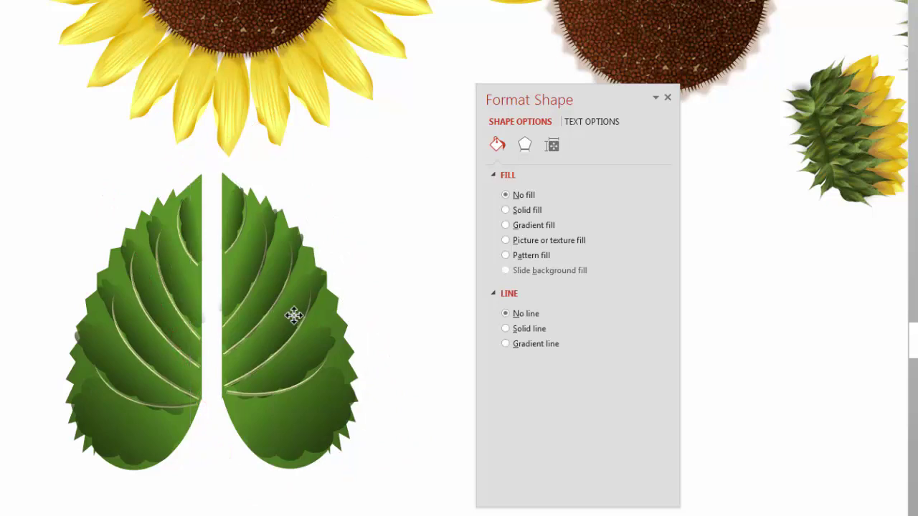
left_click_drag(289, 316, 271, 317)
left_click(371, 331)
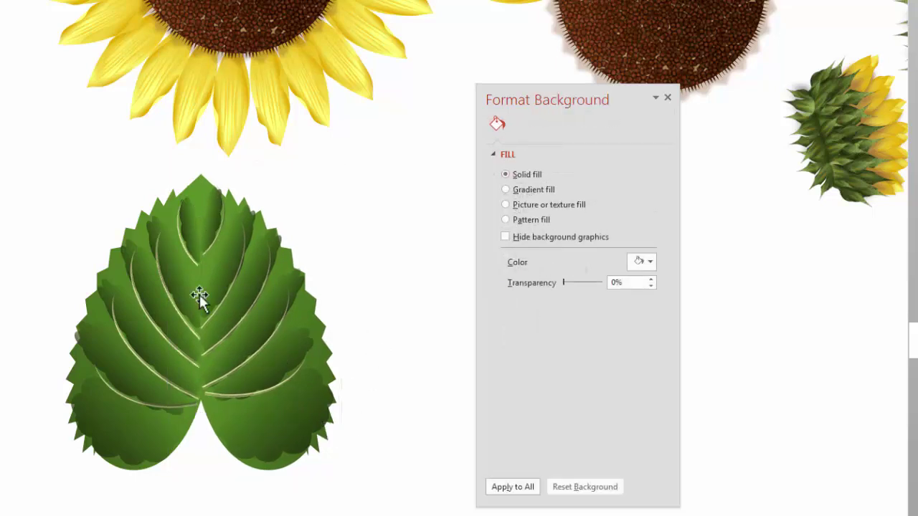
Duplicate a side vein from the left leaf half, then stretch and rotate it into a midrib along the leaf's centre line.
left_click(152, 370)
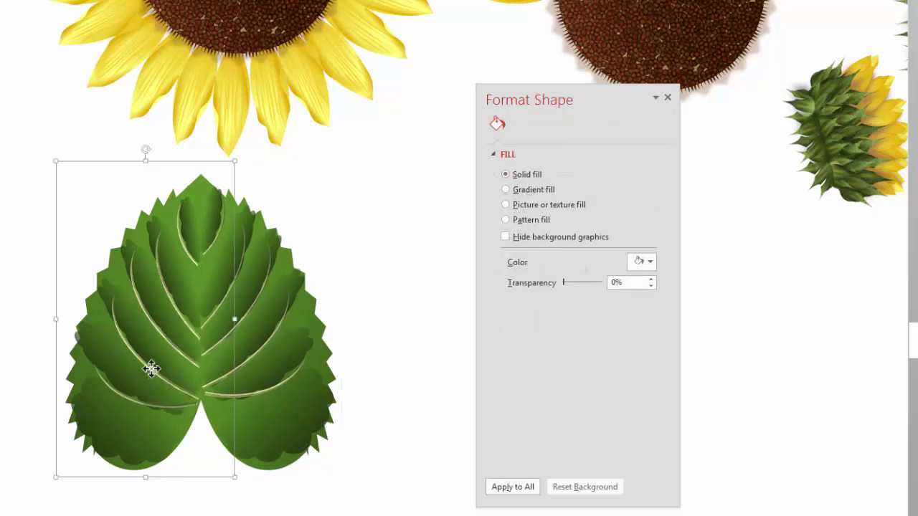
left_click(151, 370)
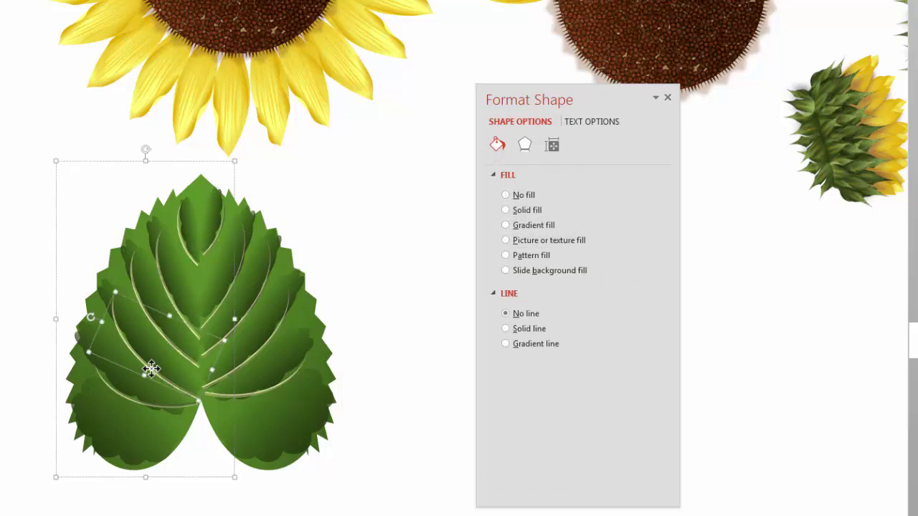
key("ctrl+v")
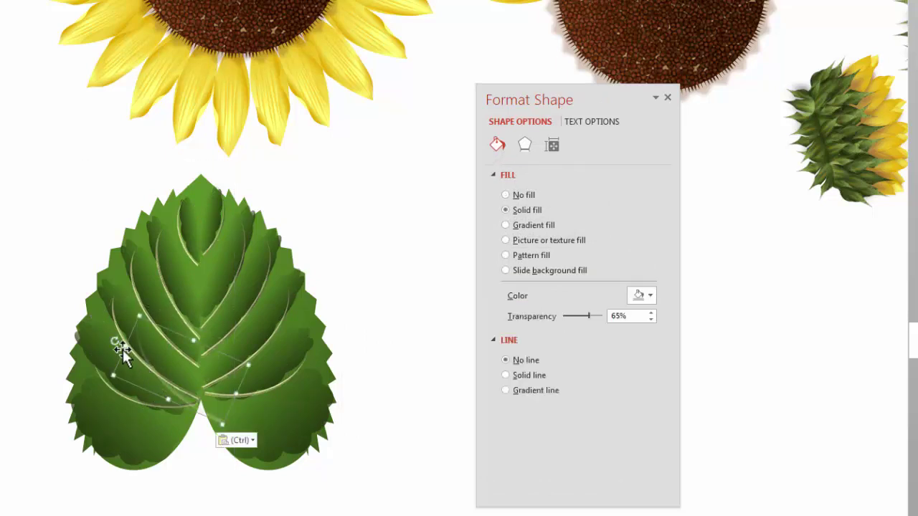
left_click_drag(122, 341, 146, 77)
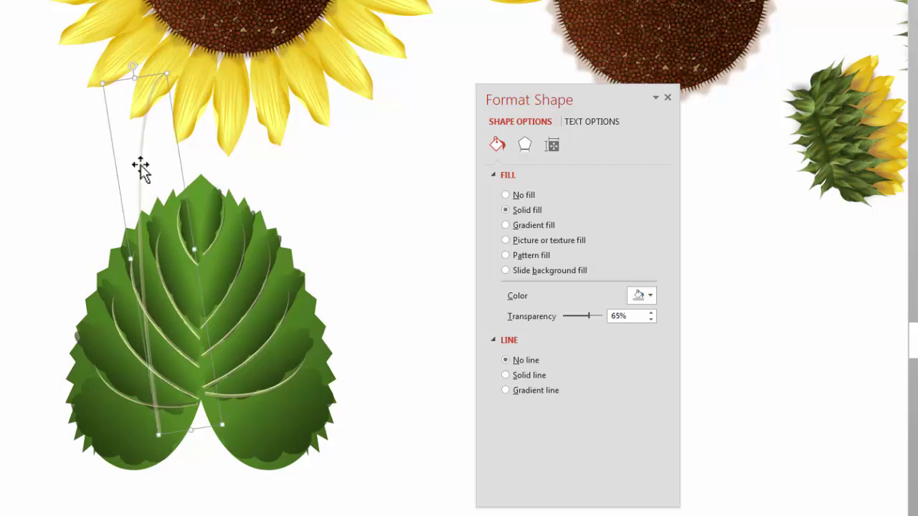
left_click_drag(164, 170, 184, 146)
scroll(476, 318, "up", 3)
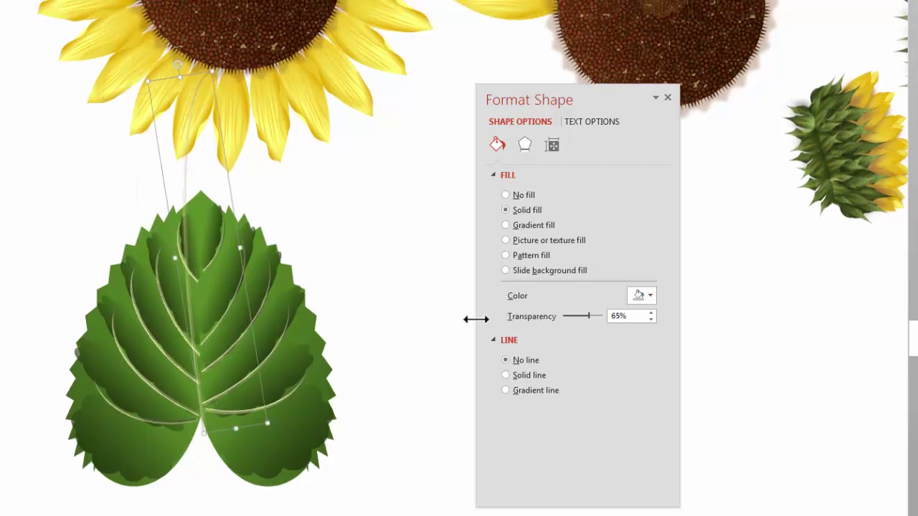
left_click(186, 95)
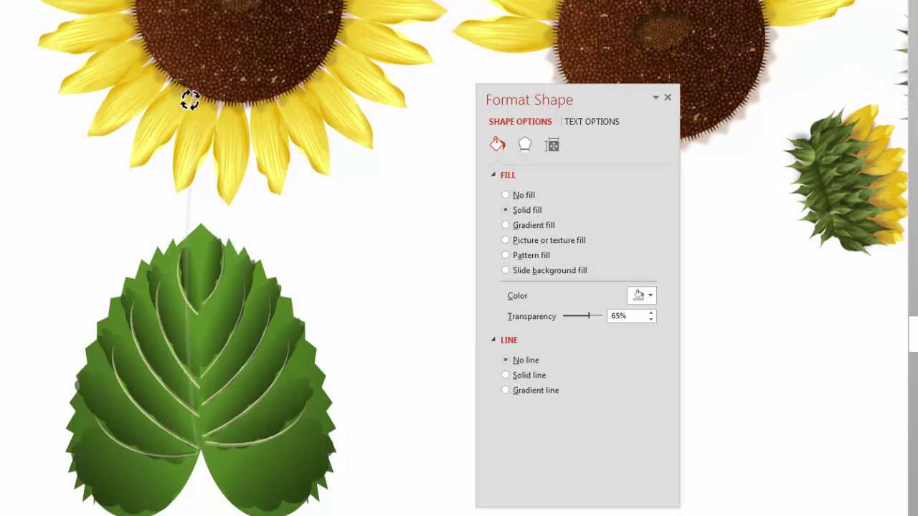
left_click_drag(190, 142, 203, 204)
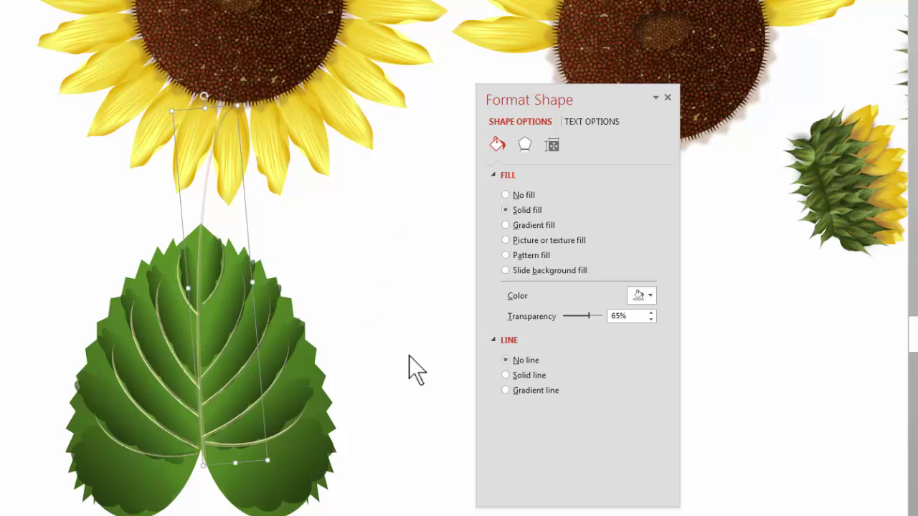
Draw a closed freeform polygon around the part of the midrib that extends above the leaf tip.
scroll(409, 356, "up", 1)
left_click(408, 355)
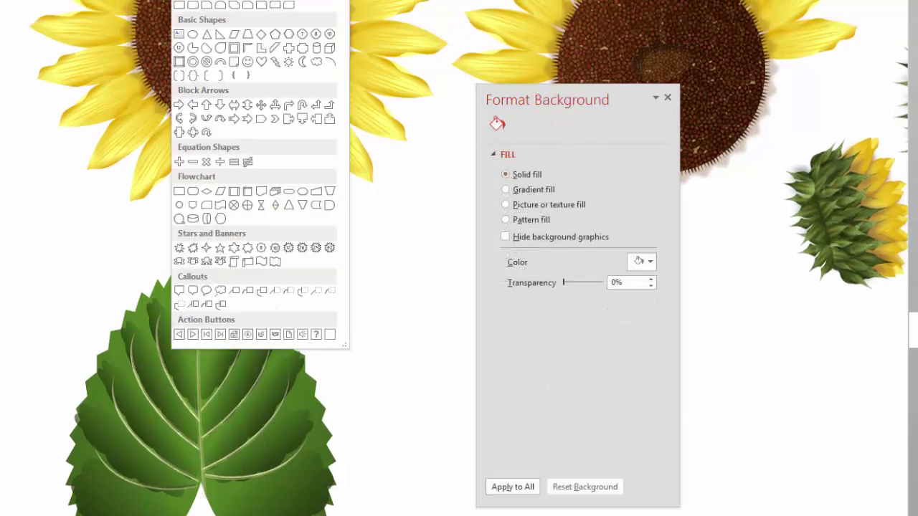
left_click(324, 1)
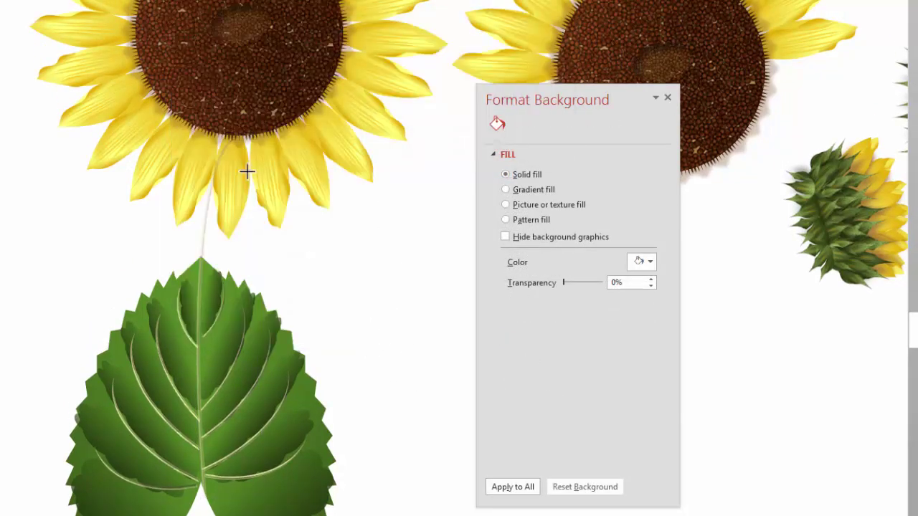
left_click(219, 259)
left_click(164, 257)
left_click(204, 81)
left_click(319, 61)
left_click(364, 228)
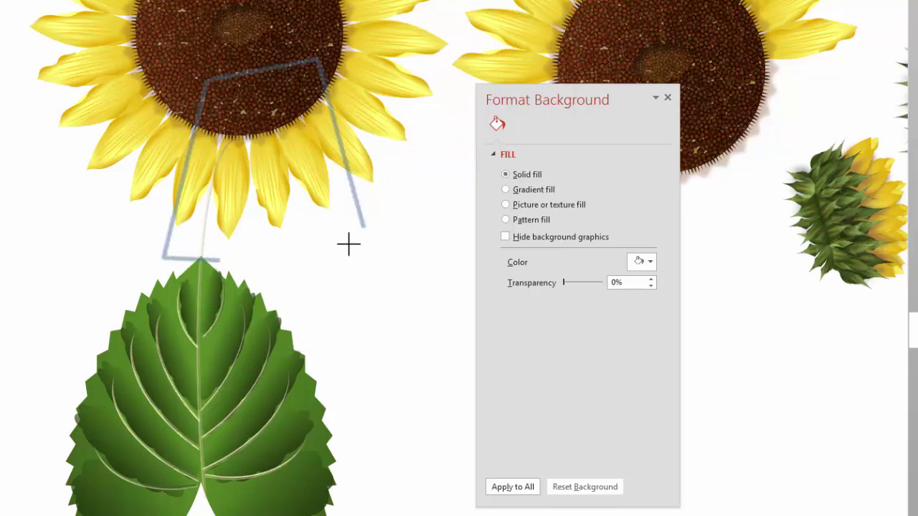
left_click(185, 257)
Subtract the freeform polygon from the midrib so it is trimmed at the leaf tip.
left_click(197, 327)
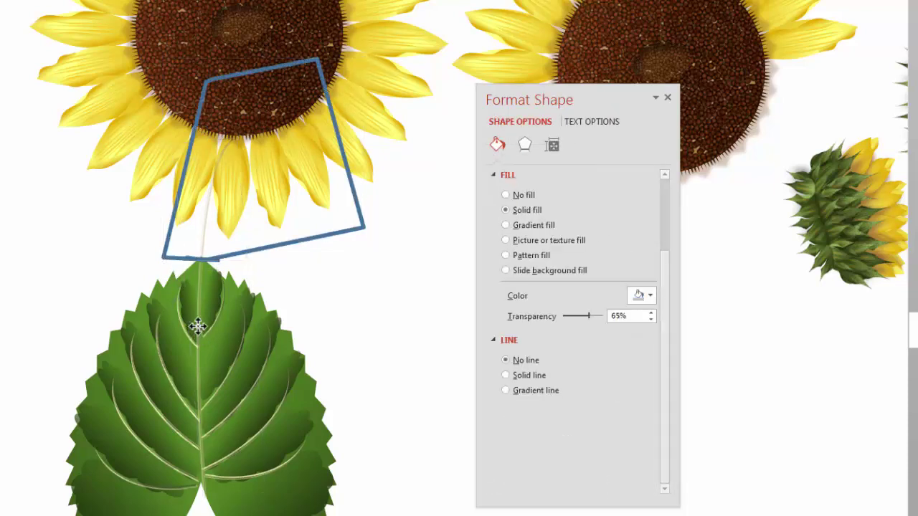
left_click(345, 233)
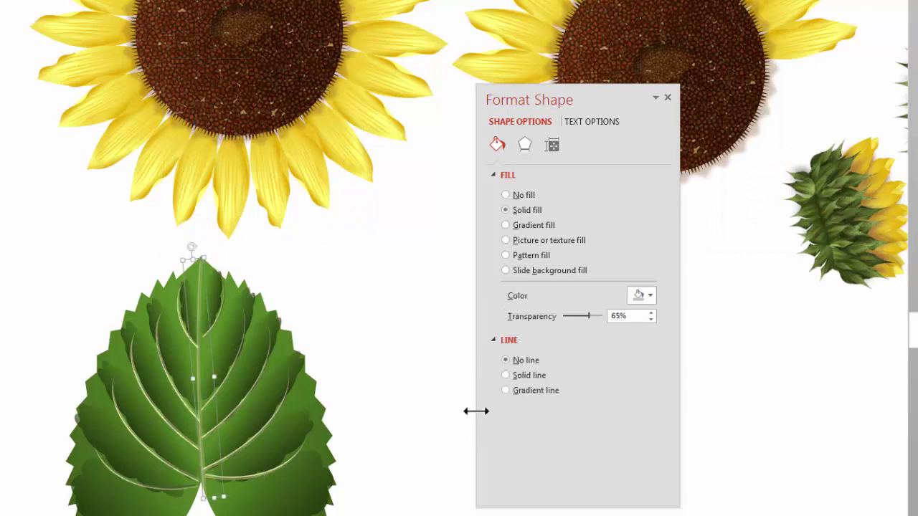
left_click(405, 473)
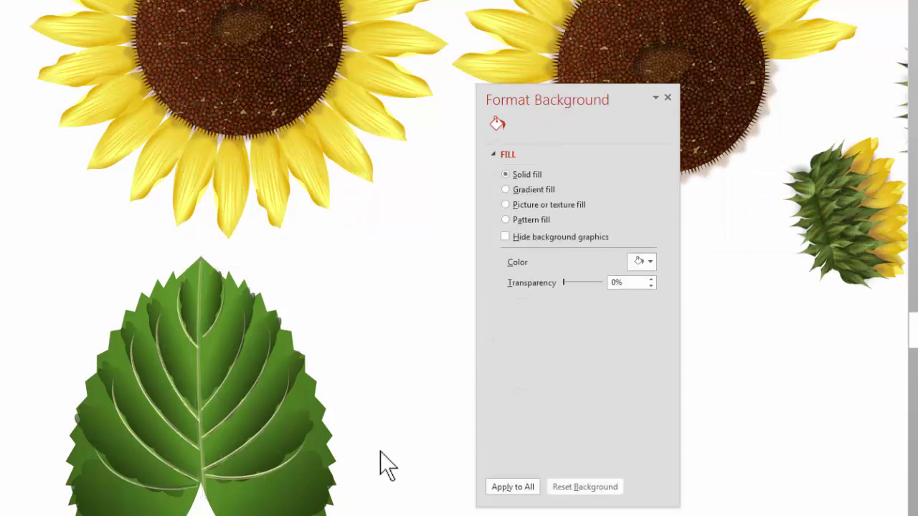
Select both leaf halves and the midrib and place a duplicate of the whole leaf to the right of the original.
scroll(380, 453, "down", 1)
scroll(308, 498, "down", 1)
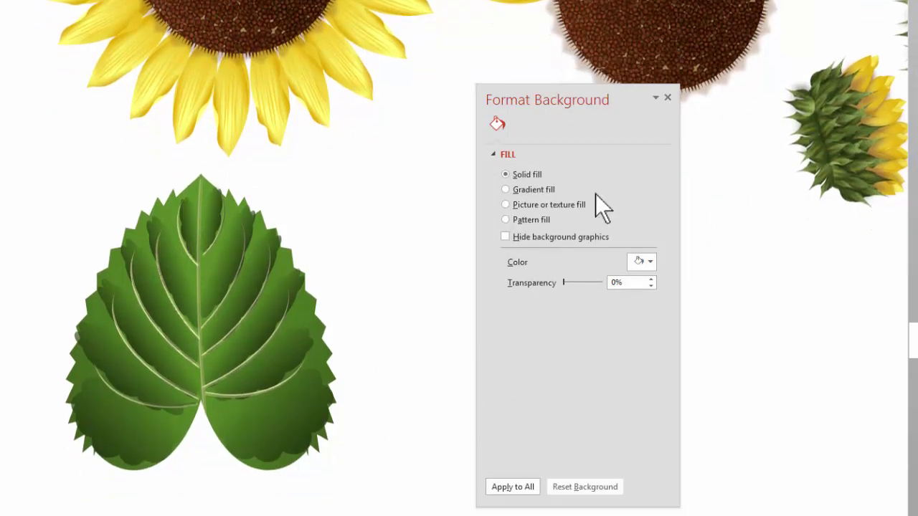
left_click_drag(550, 97, 731, 96)
left_click_drag(416, 513, 1, 100)
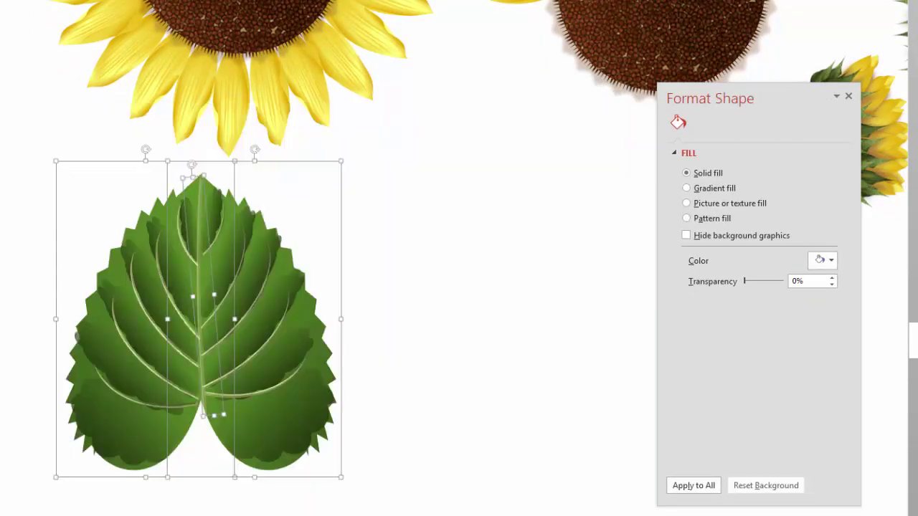
left_click_drag(90, 453, 422, 454)
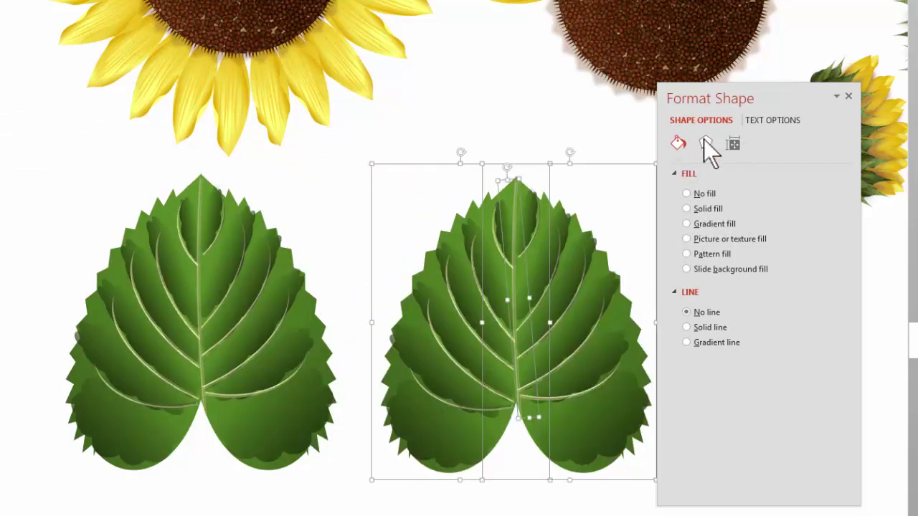
Select all parts of the duplicate leaf and ungroup them.
left_click_drag(715, 86, 776, 101)
key("Escape")
left_click(455, 408)
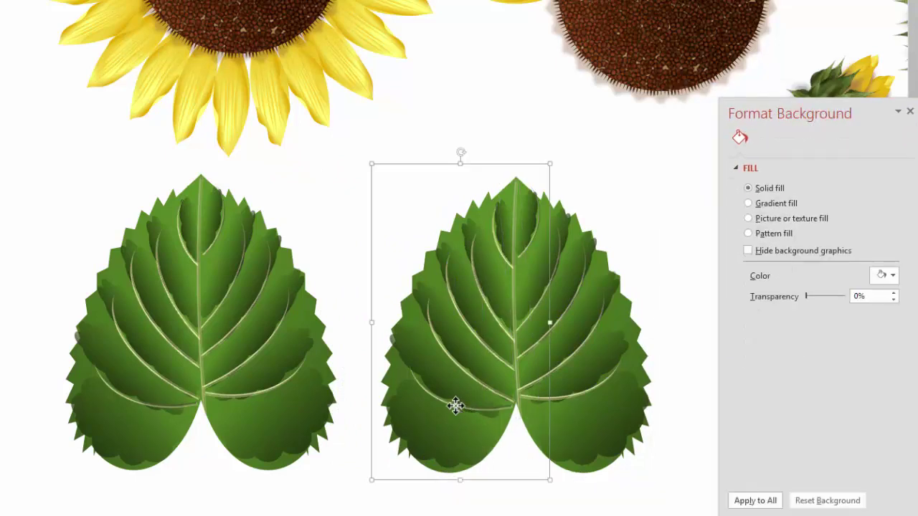
left_click(363, 142)
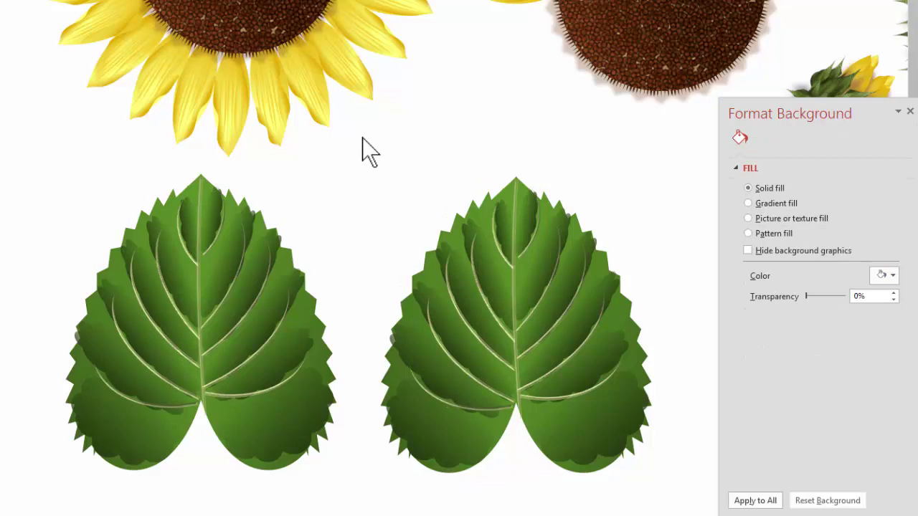
left_click_drag(360, 123, 703, 513)
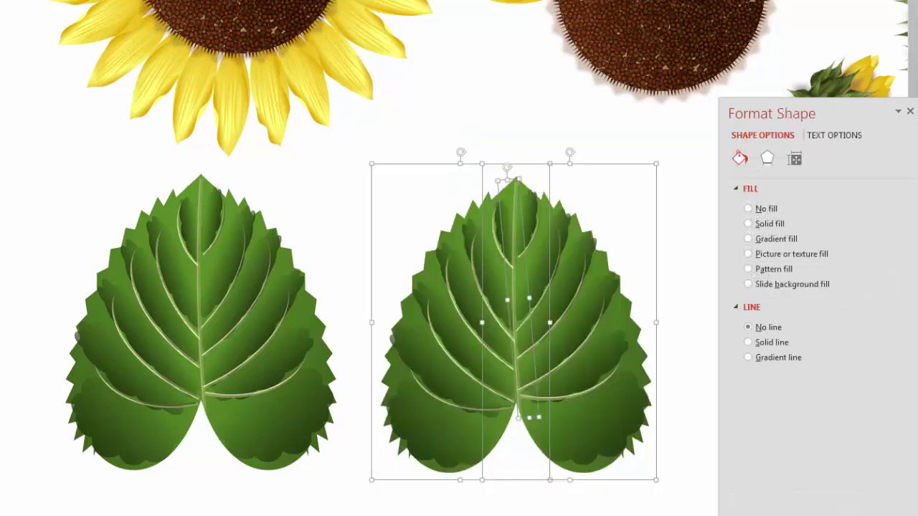
left_click(521, 511)
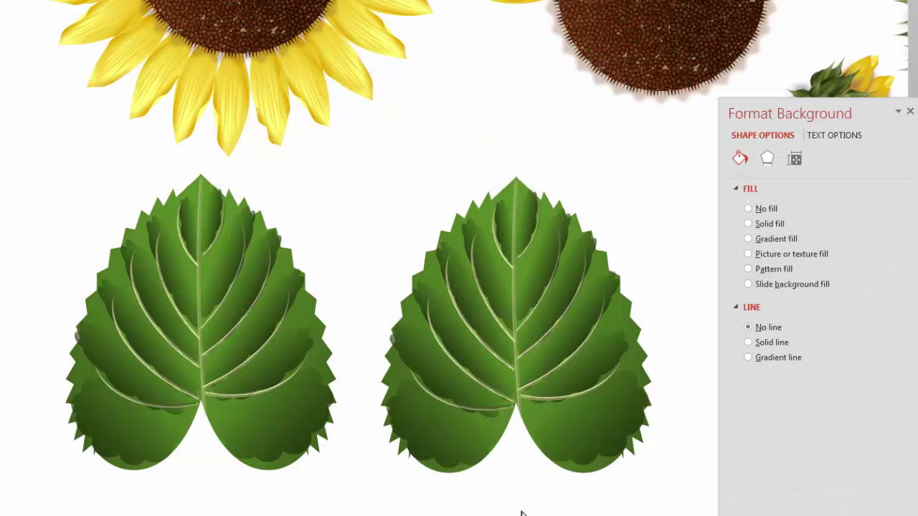
Delete the side veins of both halves and the midrib from the duplicate leaf.
left_click(459, 366)
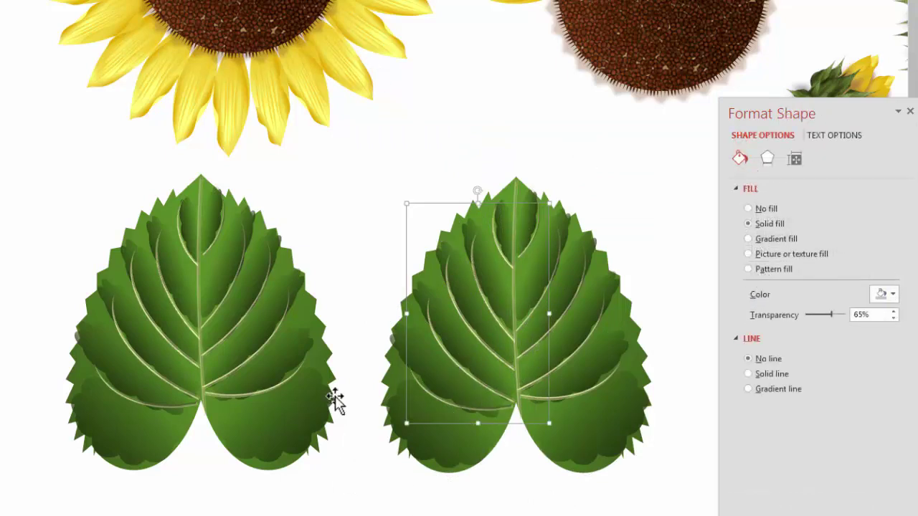
left_click(540, 298)
left_click(514, 216)
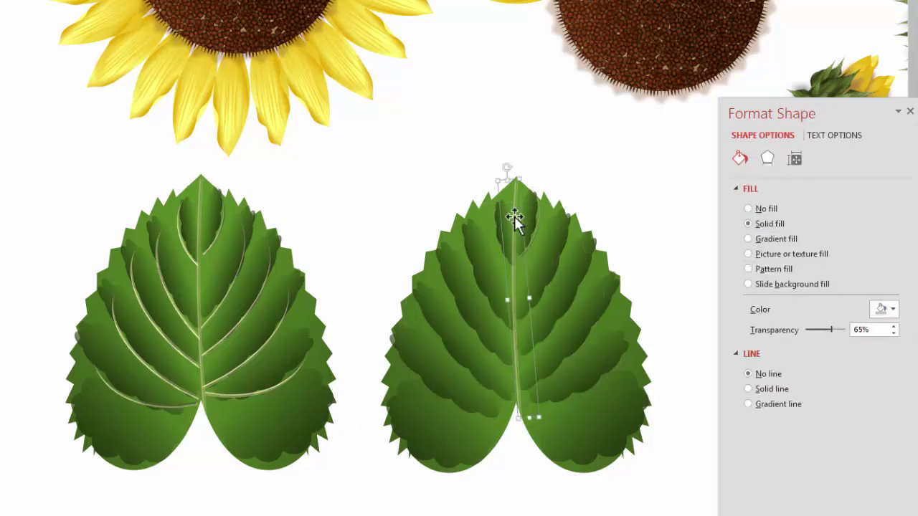
left_click(468, 513)
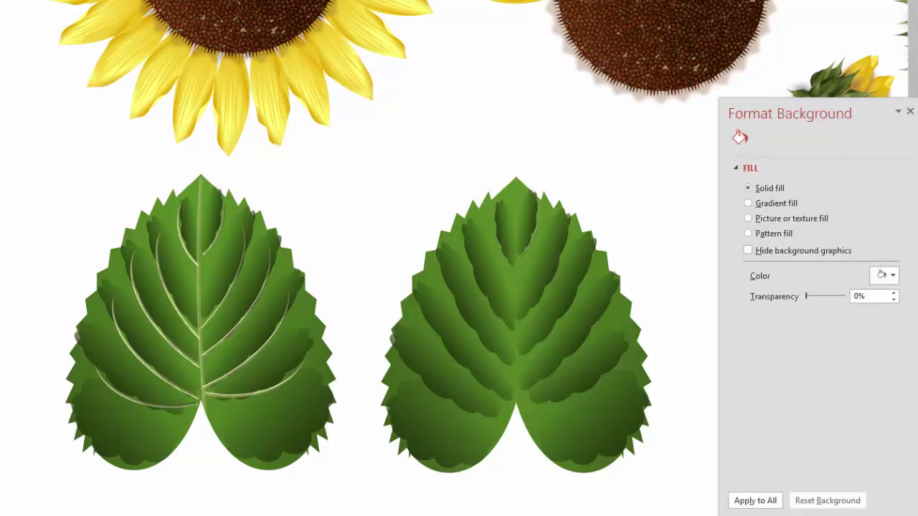
Copy all parts of the veinless leaf and paste them back as a picture.
left_click_drag(716, 513, 302, 67)
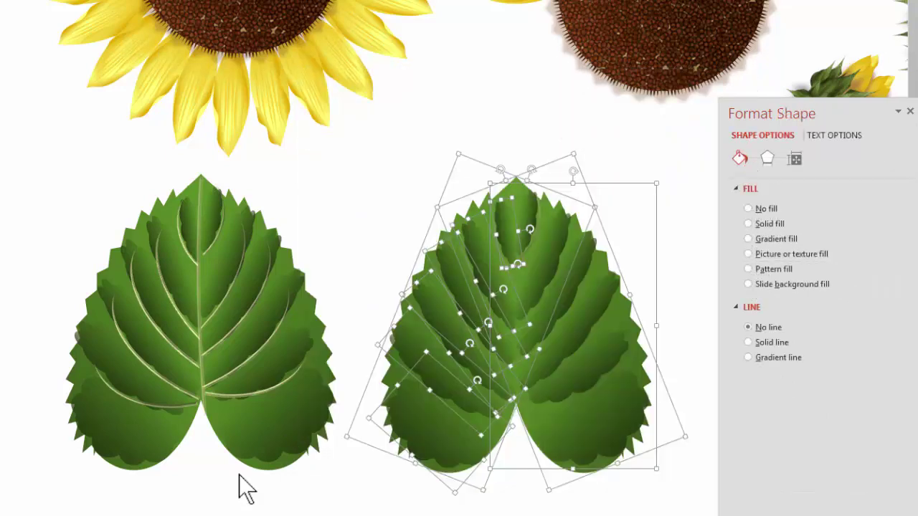
left_click(244, 491)
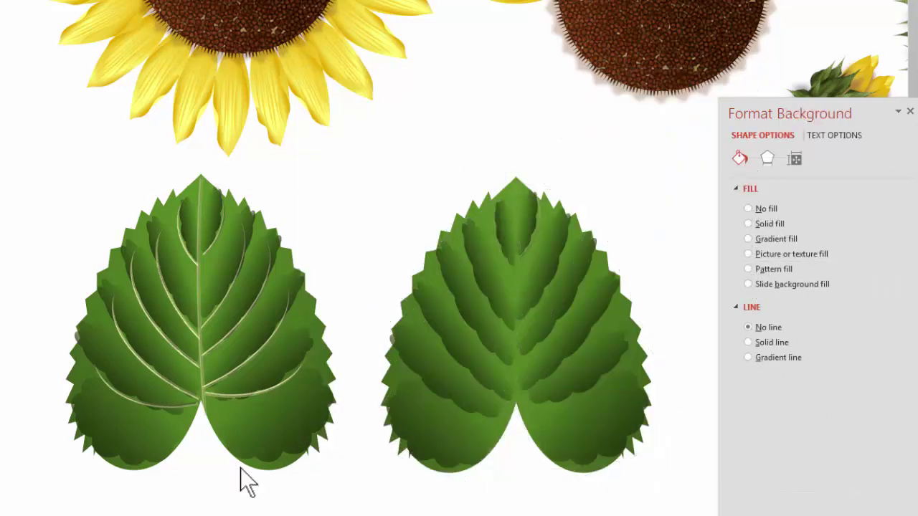
left_click(26, 86)
left_click(71, 147)
left_click(159, 203)
key("Return")
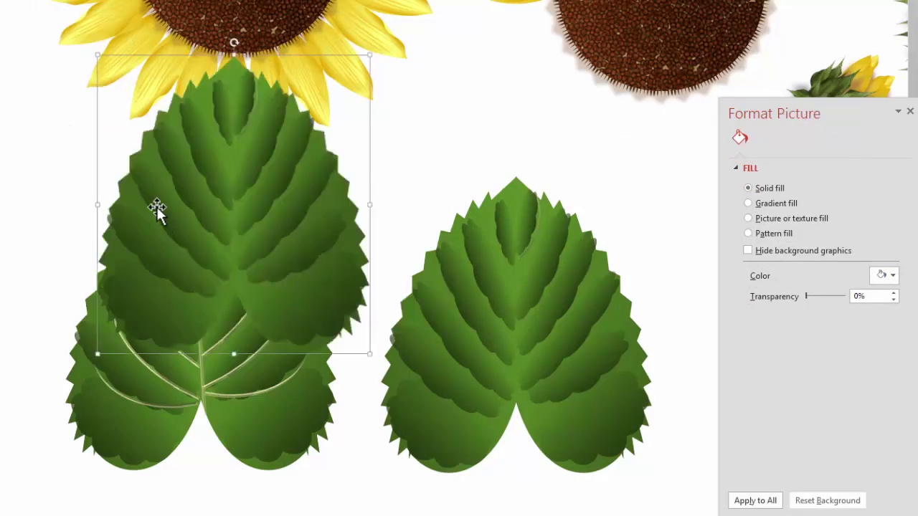
Move the pasted leaf picture to the empty area on the right of the veinless leaf.
left_click_drag(198, 222, 291, 225)
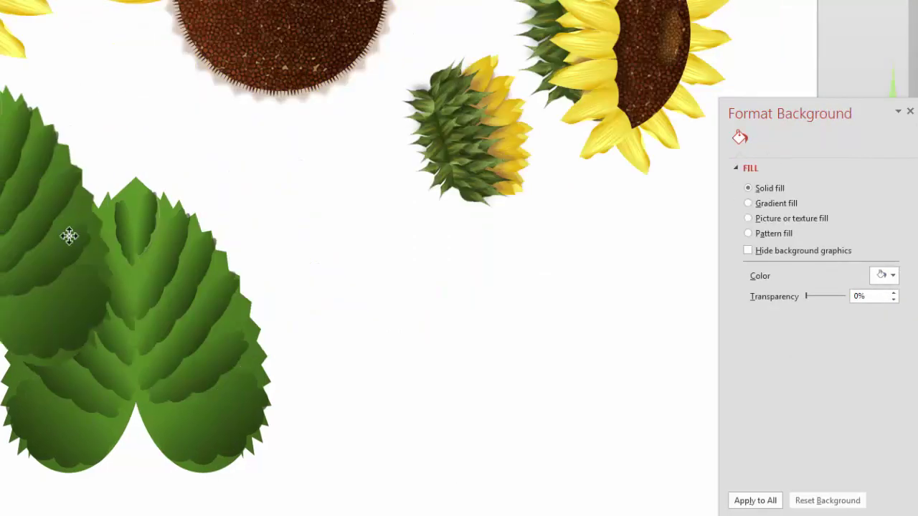
left_click(154, 268)
left_click_drag(153, 268, 378, 332)
Apply the mottled, sponge-like artistic effect to the leaf picture.
left_click_drag(796, 113, 652, 65)
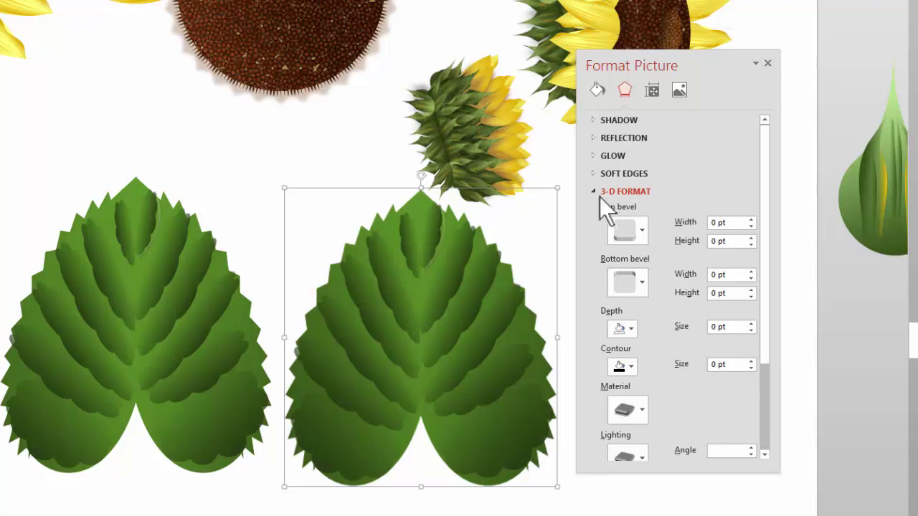
left_click(591, 193)
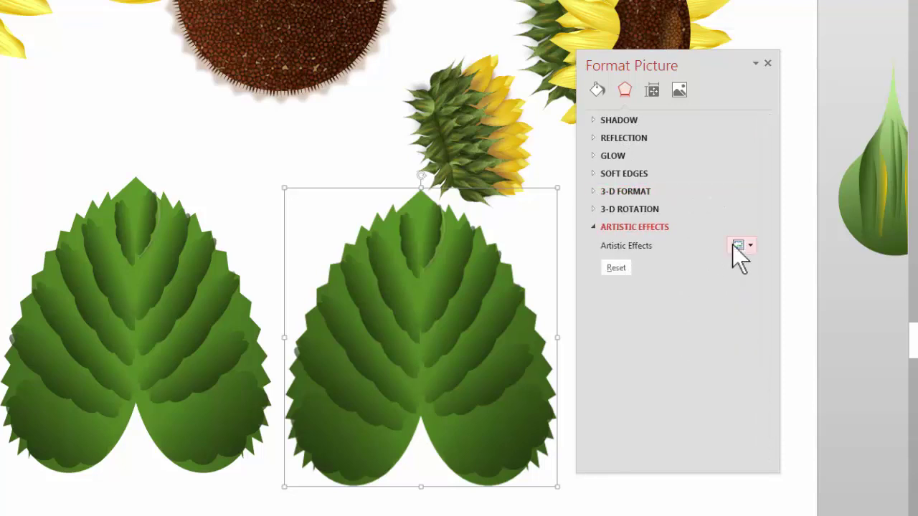
left_click(754, 246)
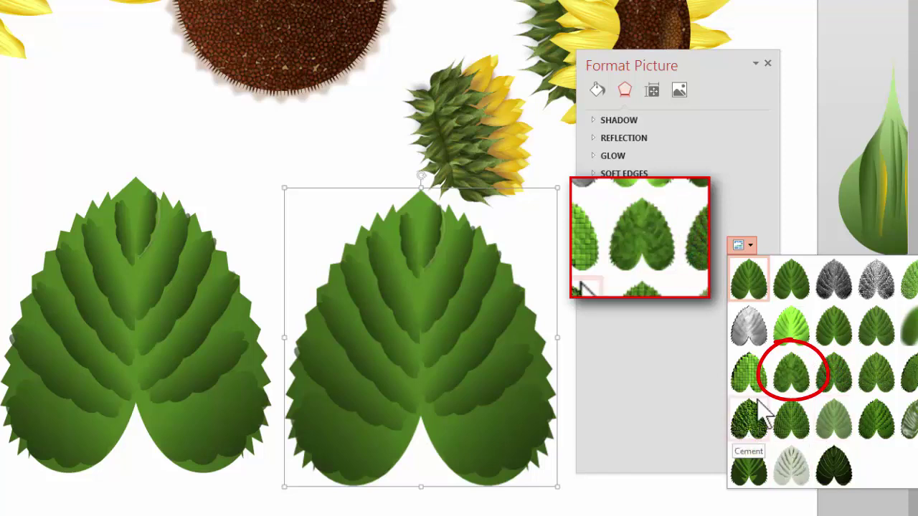
left_click(783, 380)
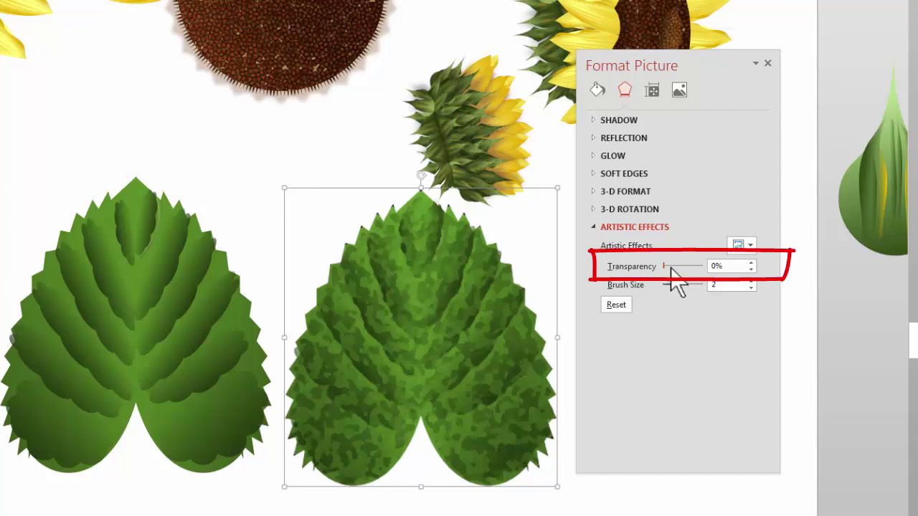
Set the transparency of the leaf picture's artistic effect to 50%.
left_click(733, 266)
type("50")
key("Return")
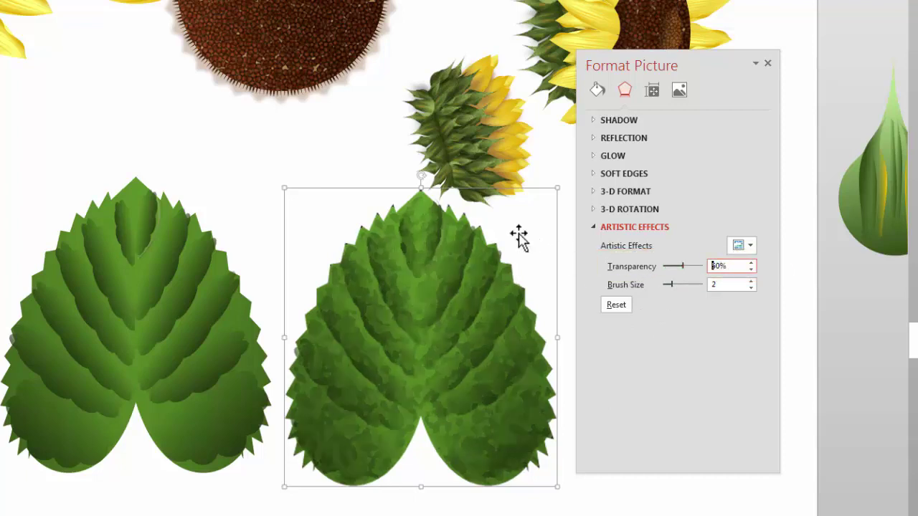
key("Escape")
left_click_drag(328, 305, 382, 347)
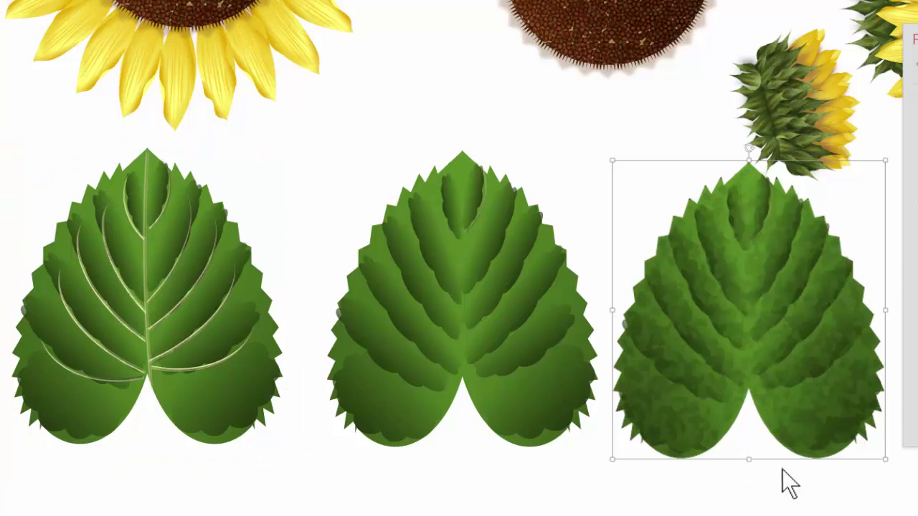
Ungroup the left half of the original veined leaf.
left_click(744, 507)
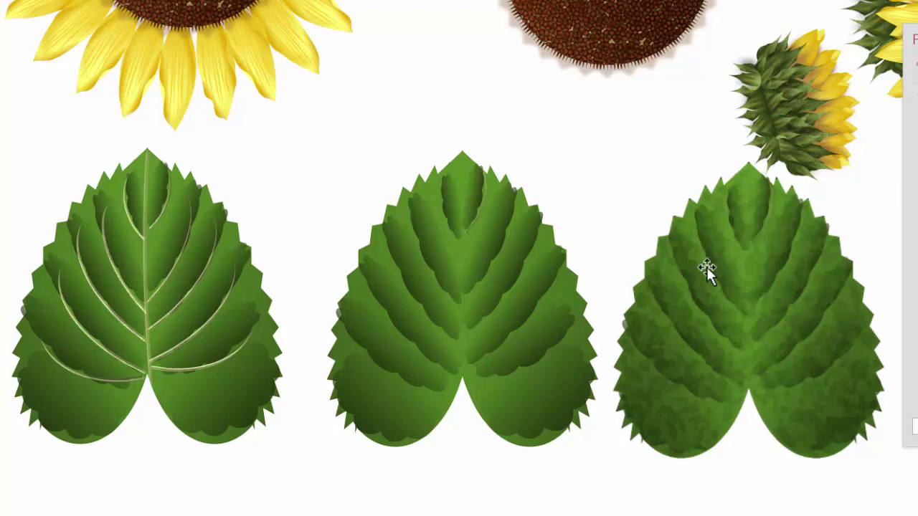
left_click(116, 355)
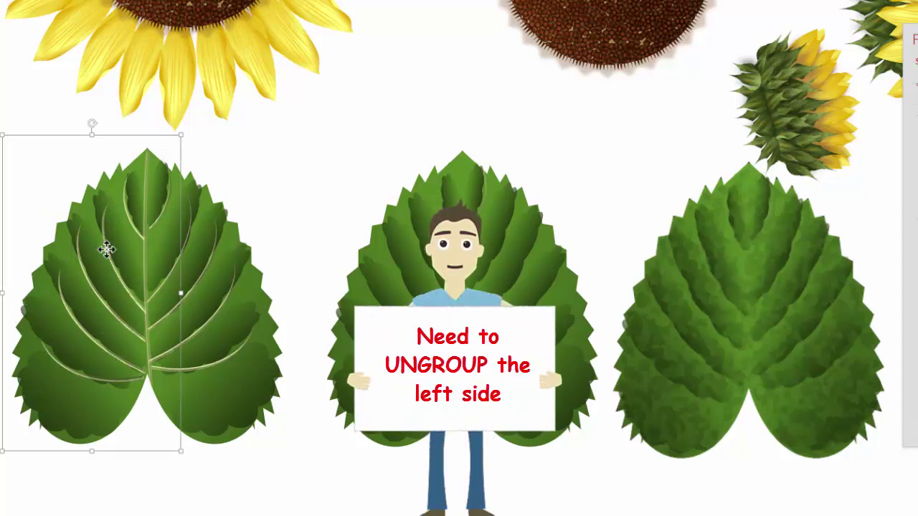
key("ctrl+shift+g")
left_click(314, 458)
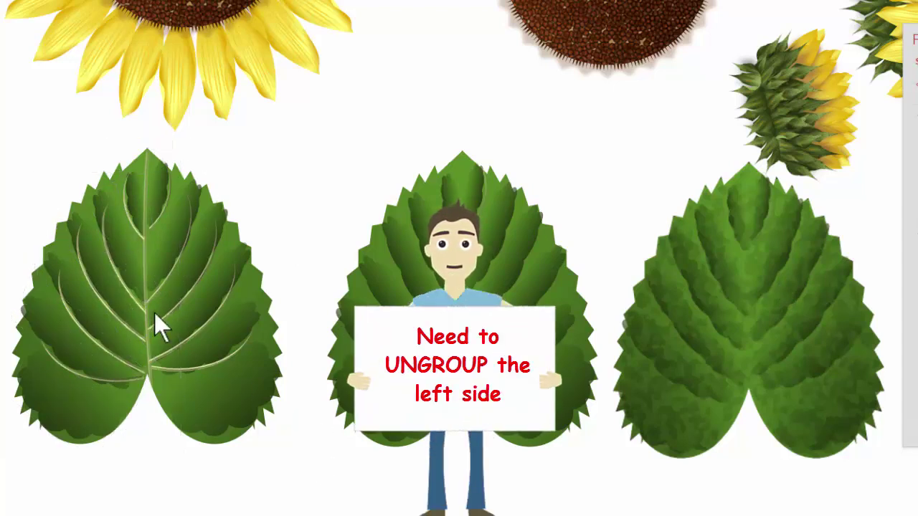
Copy the left vein group of the original leaf and place it over the left half of the textured leaf picture.
left_click(113, 314)
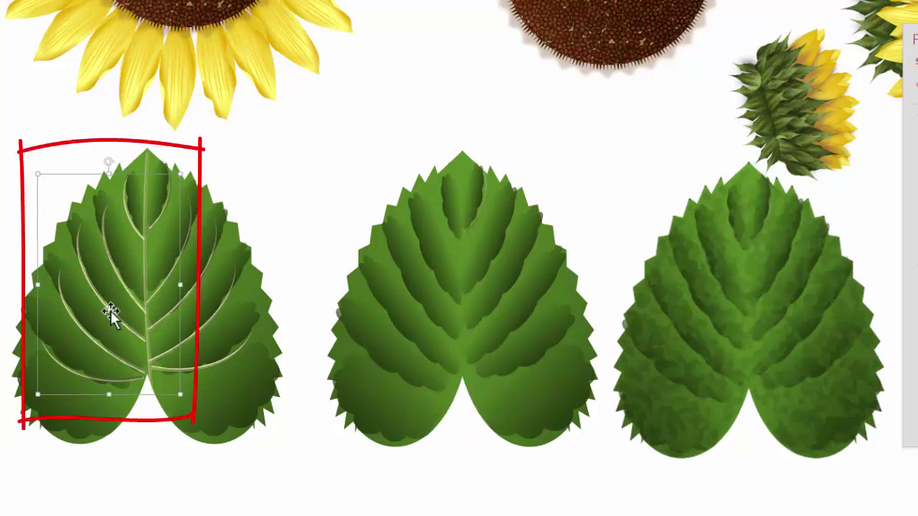
key("ctrl+shift+a")
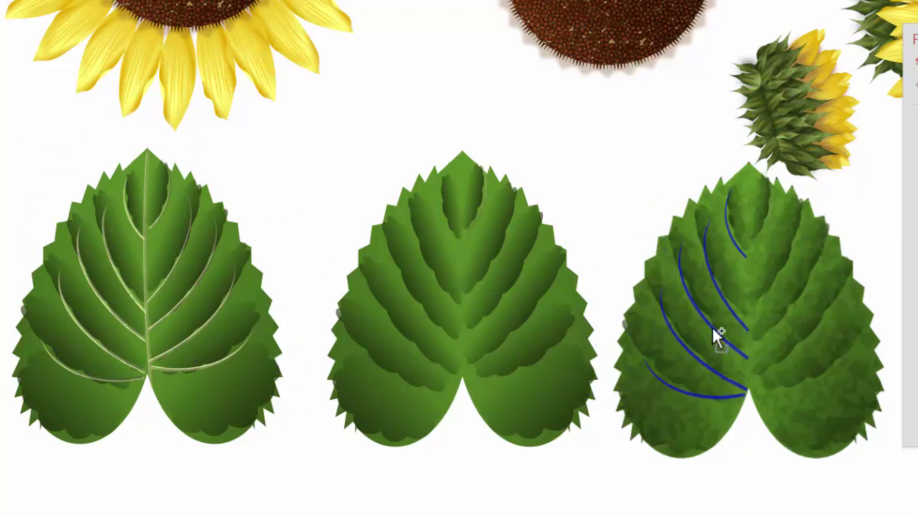
key("ctrl+v")
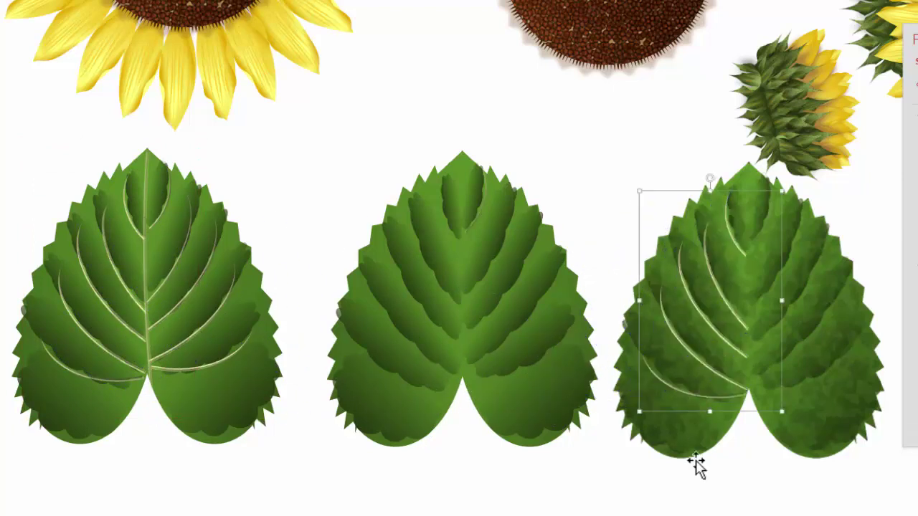
left_click(759, 512)
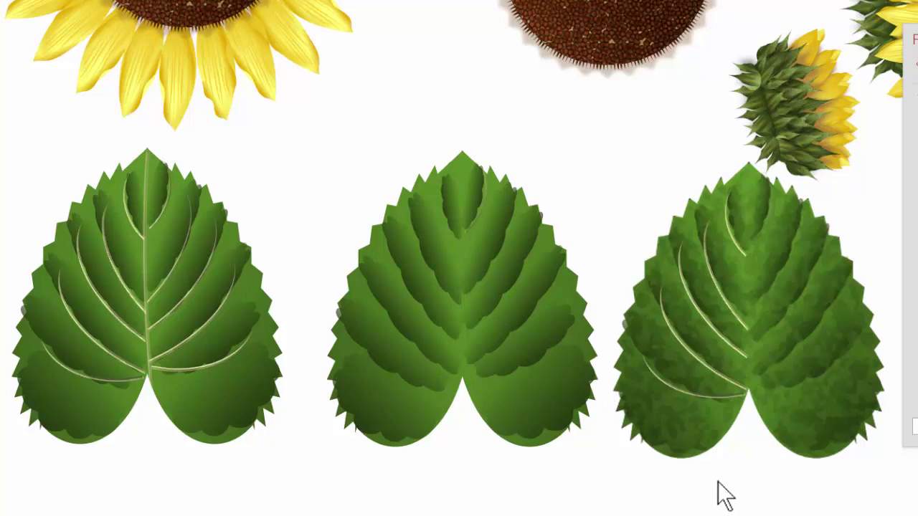
Duplicate the textured leaf's left veins, flip the copy horizontally and align it on the right half of the leaf.
left_click(692, 302)
left_click_drag(707, 303, 764, 308)
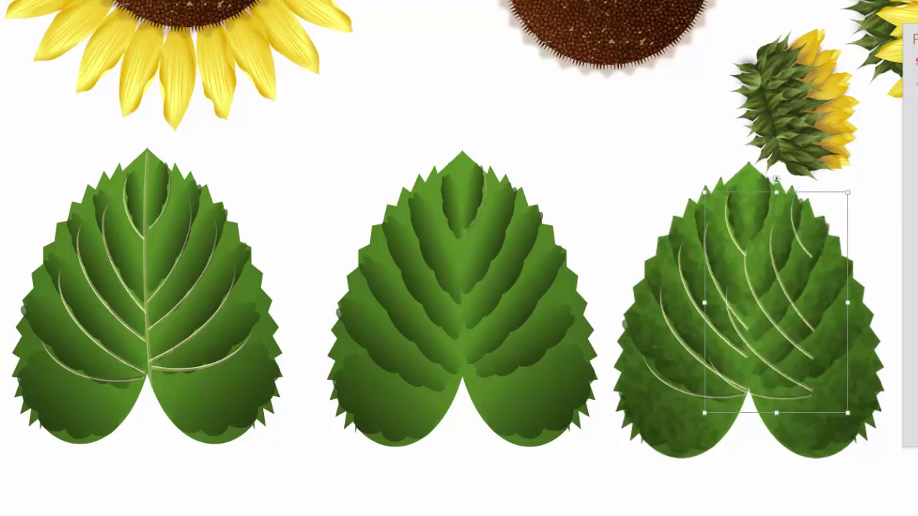
left_click(552, 69)
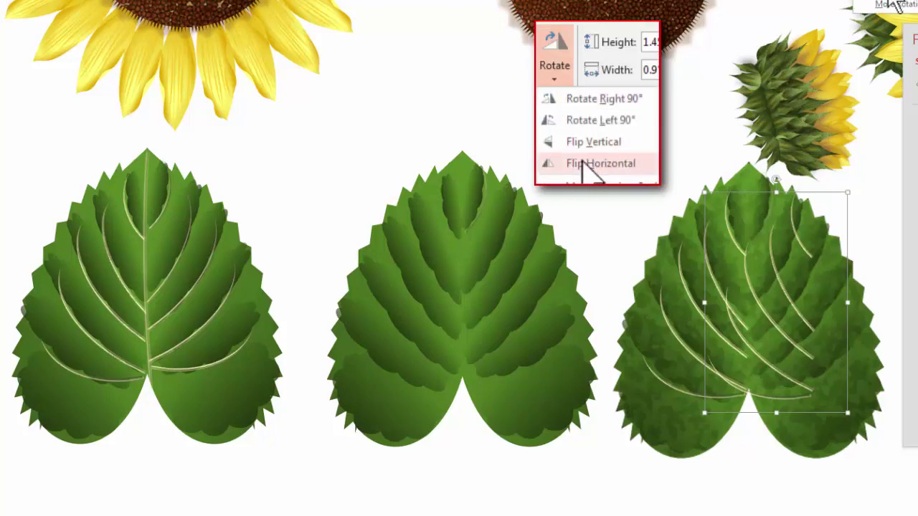
left_click(588, 156)
left_click(853, 213)
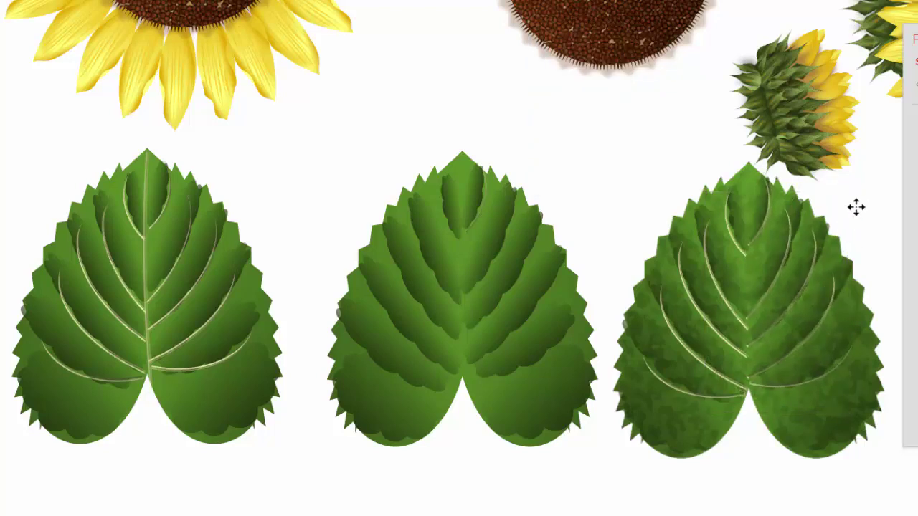
key("Right")
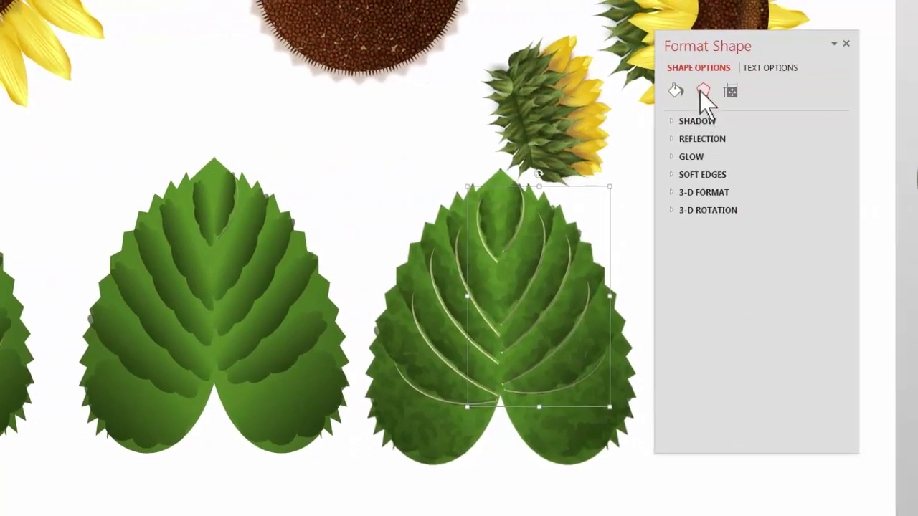
Increase the 3-D format lighting angle of the mirrored right-hand veins on the textured leaf.
left_click(674, 192)
scroll(843, 323, "down", 3)
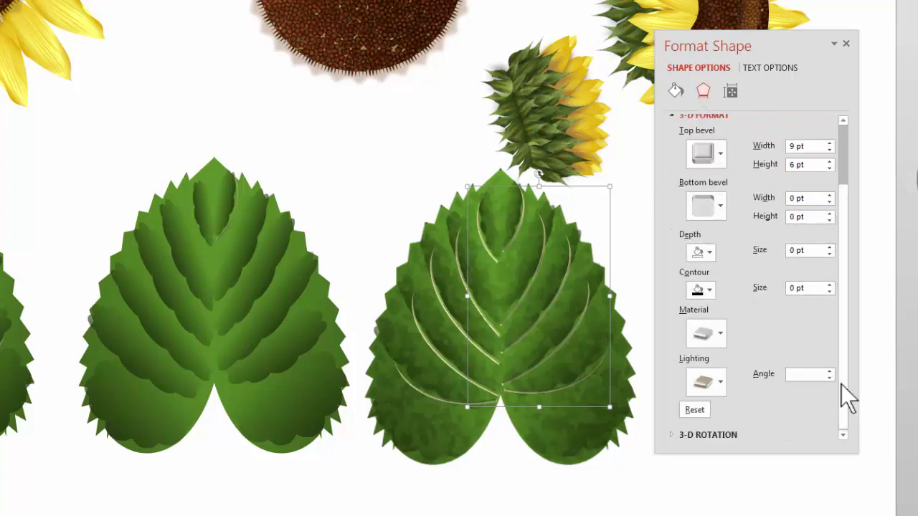
left_click(829, 371)
left_click(829, 371)
left_click(829, 371)
left_click(829, 371)
left_click(328, 467)
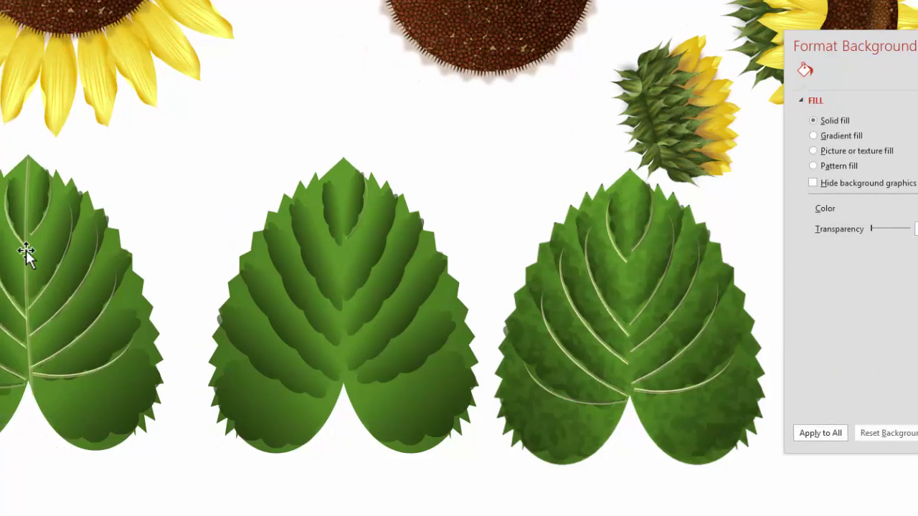
Copy the midrib of the original leaf and place it along the centre of the textured leaf, over the vein ends.
left_click(2, 252)
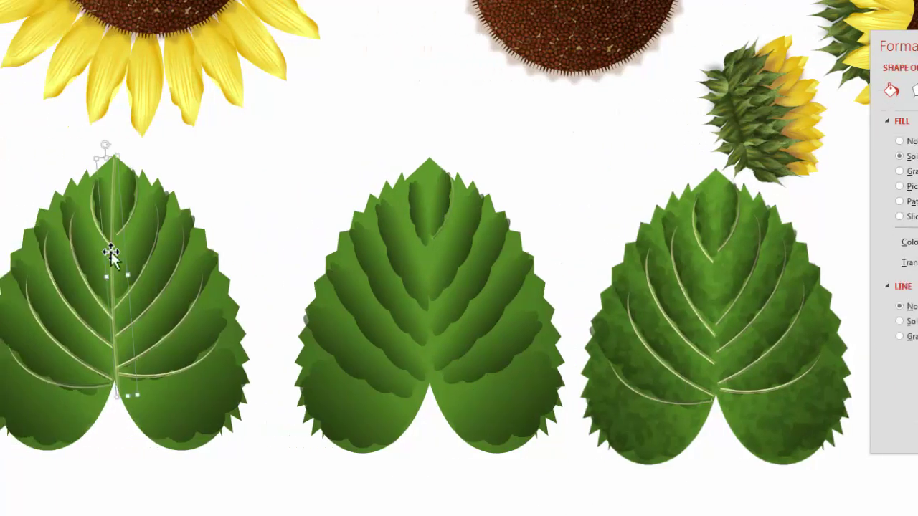
key("Escape")
left_click(715, 266)
key("Escape")
left_click(713, 206)
left_click(712, 208)
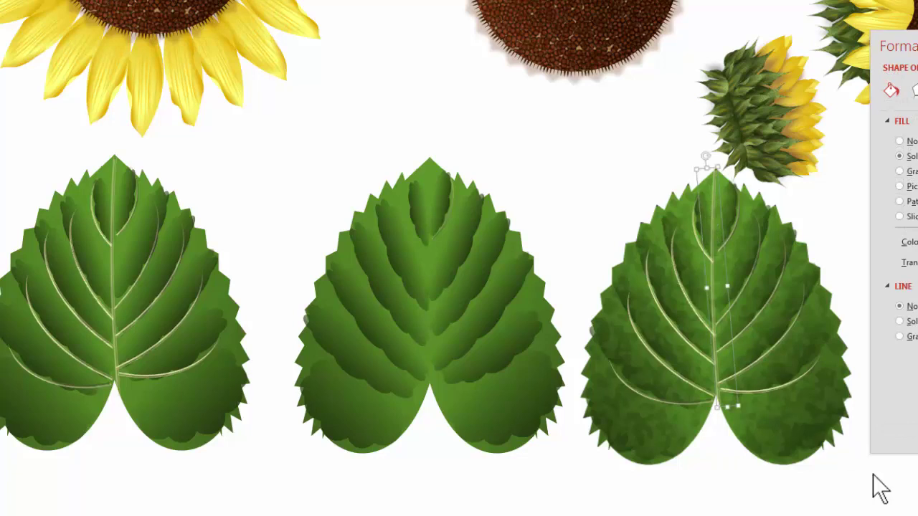
left_click(900, 505)
Delete all parts of the veinless vector leaf standing between the two veined leaves.
left_click_drag(900, 506, 507, 128)
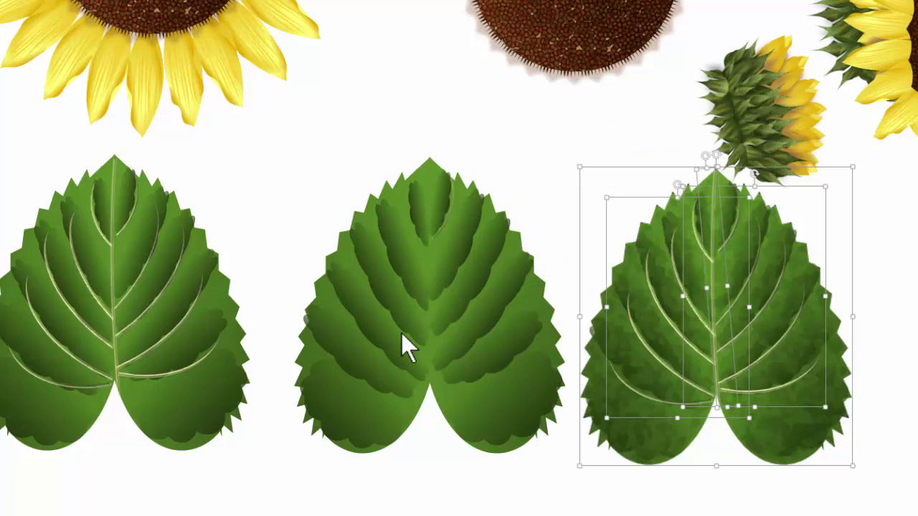
left_click(498, 508)
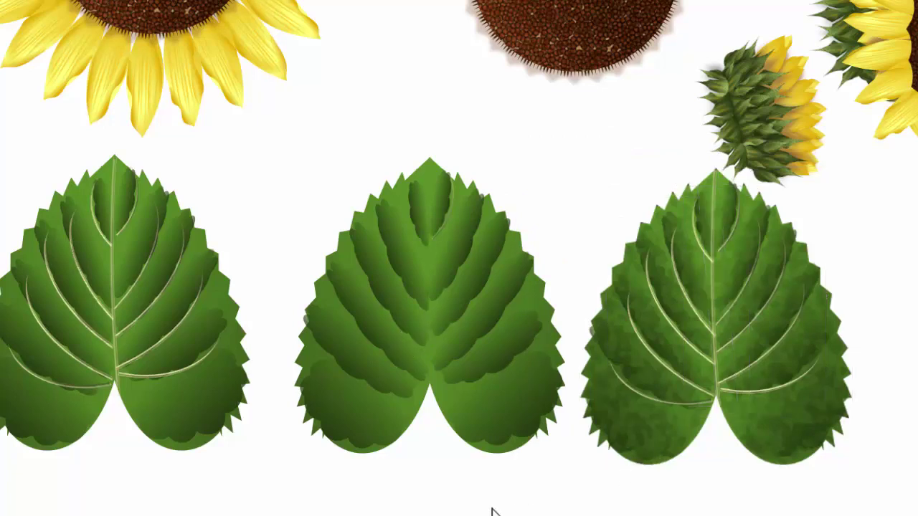
left_click_drag(233, 138, 625, 513)
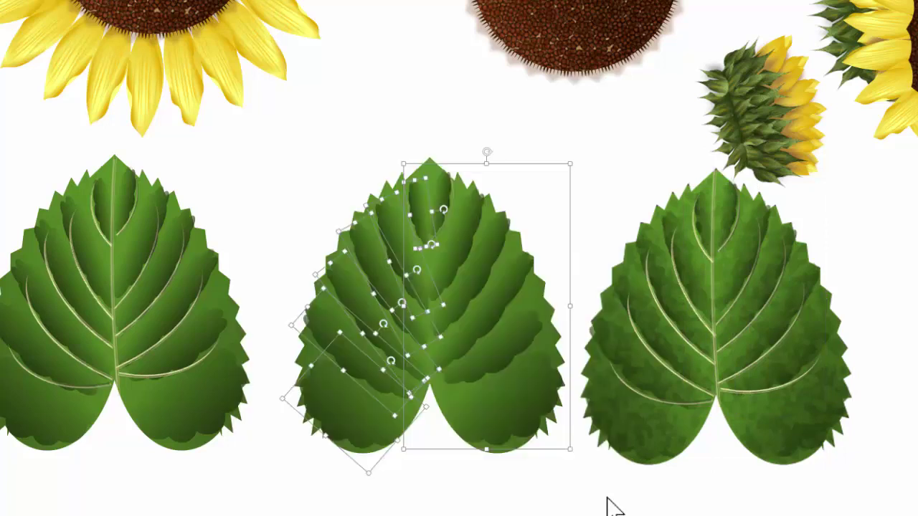
key("Delete")
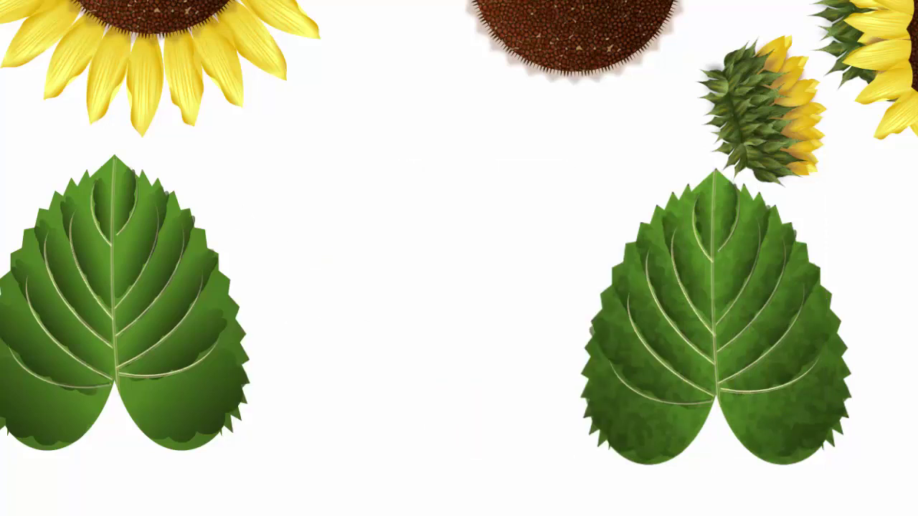
Paste a picture copy of the complete textured leaf with veins and place it in the gap between the two leaves.
left_click(42, 108)
left_click(68, 170)
double_click(450, 184)
left_click_drag(195, 182, 452, 264)
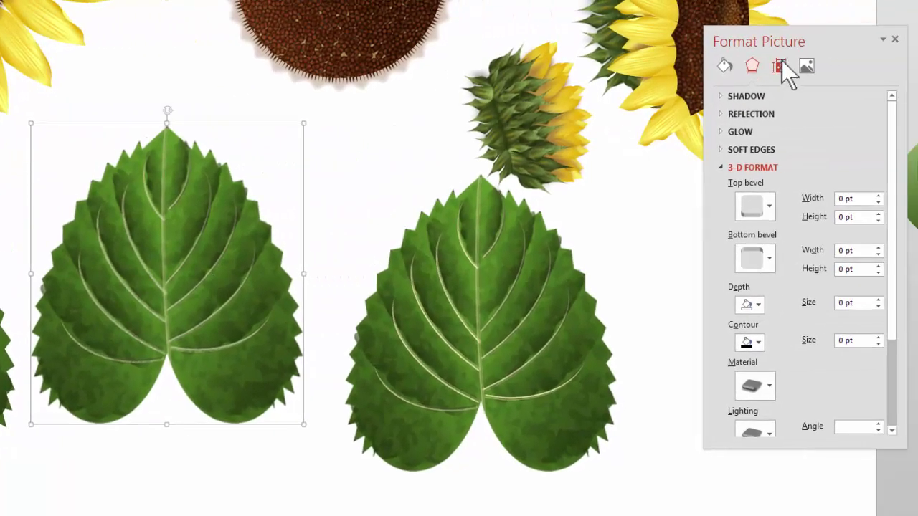
Apply the rough, cracked artistic effect with crack spacing to the middle leaf picture.
left_click_drag(784, 37, 629, 9)
left_click(575, 134)
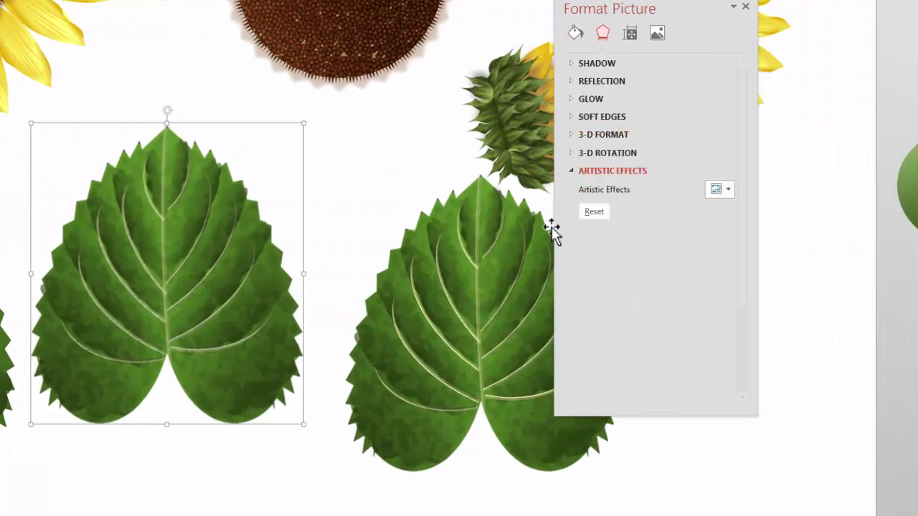
left_click(727, 188)
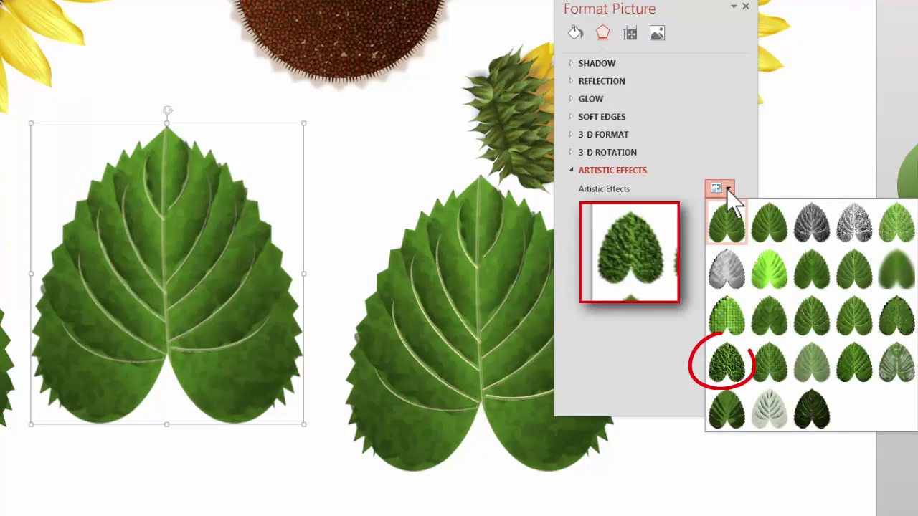
left_click(720, 375)
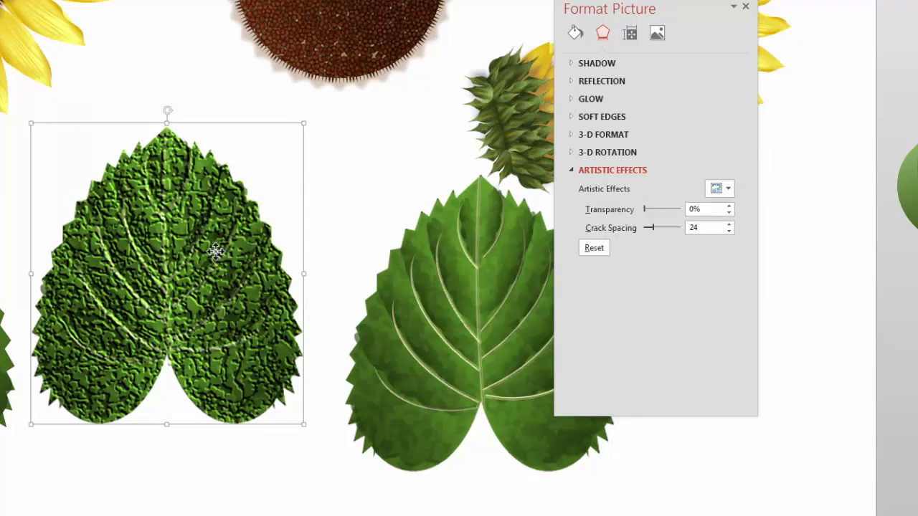
left_click_drag(217, 256, 222, 262)
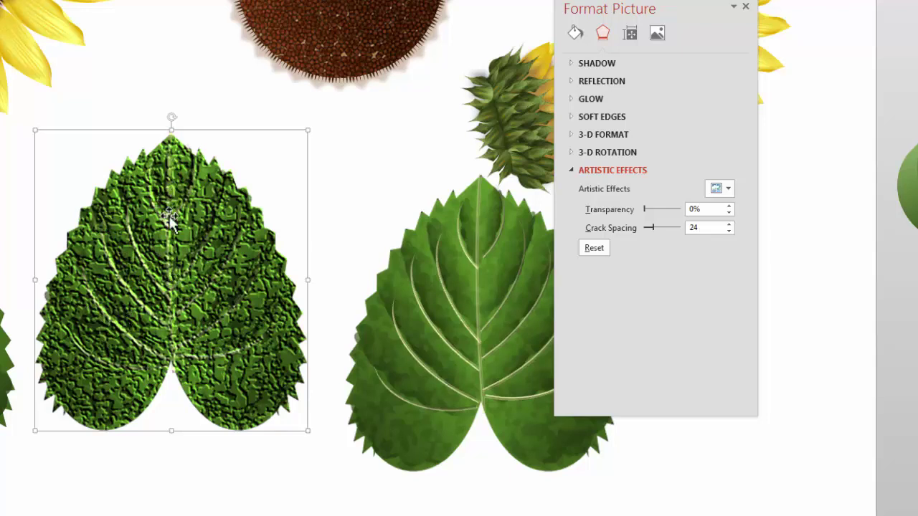
left_click_drag(205, 345, 201, 341)
Set the transparency of the leaf picture's cracked artistic effect to 87% and reposition the picture in the space between the other leaves.
left_click_drag(615, 7, 394, 56)
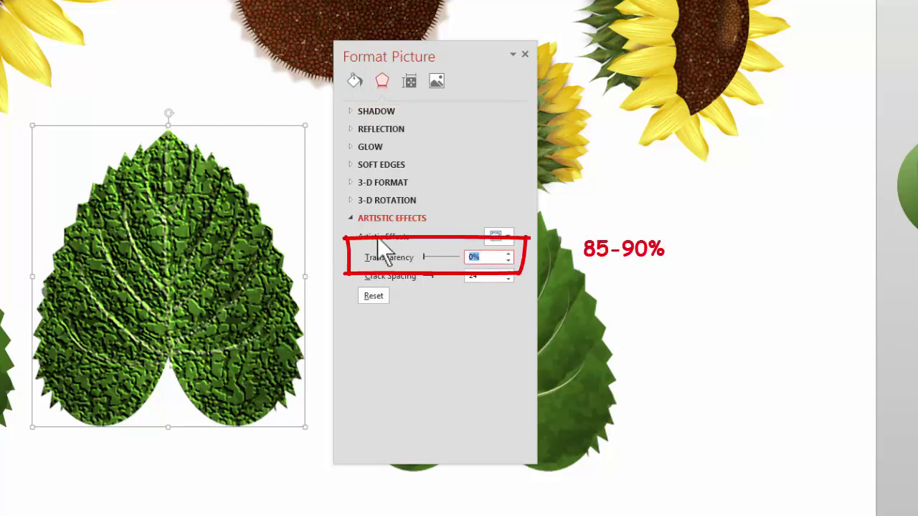
type("87")
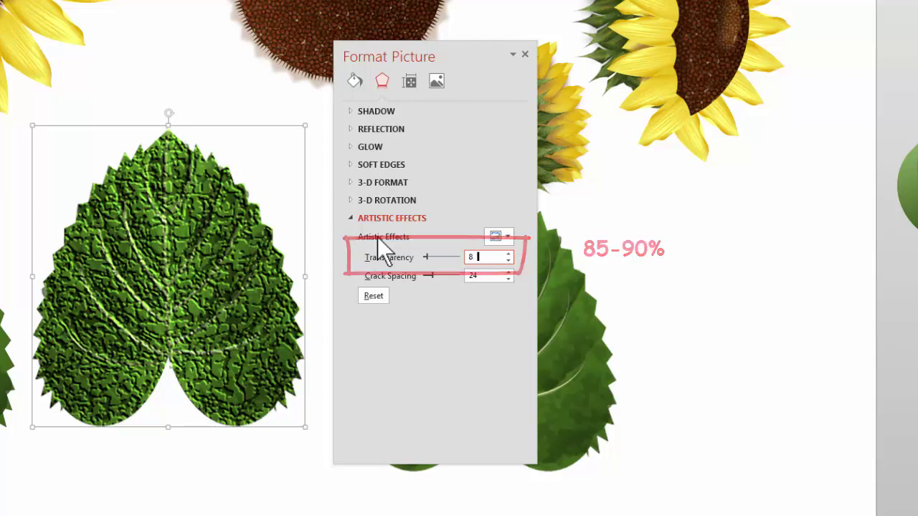
key("Return")
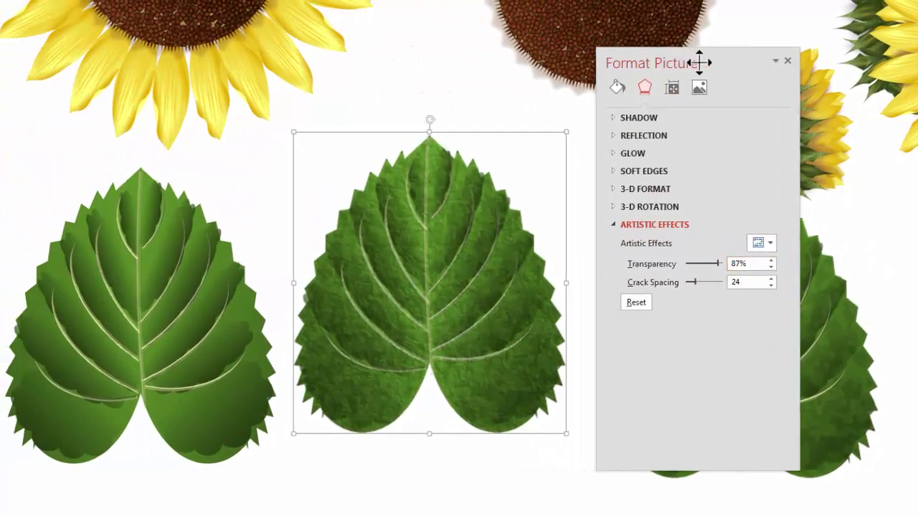
left_click_drag(601, 63, 677, 63)
left_click_drag(380, 279, 400, 305)
left_click(495, 305)
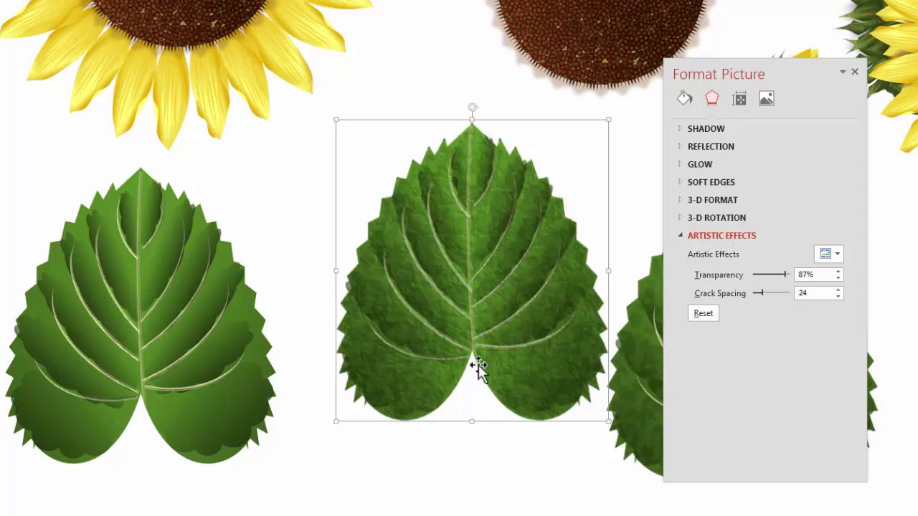
Try rotating the leaf picture until its tip points down to the left, and return it to upright.
left_click_drag(473, 108, 352, 420)
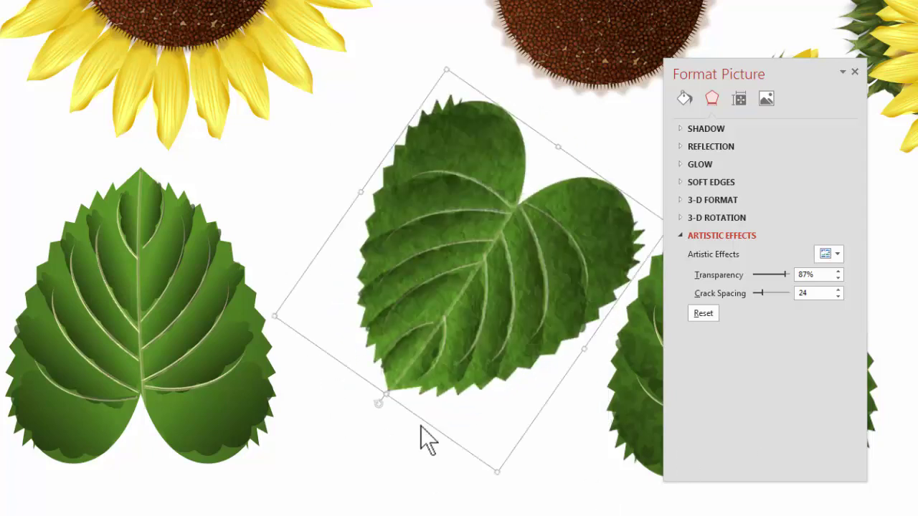
left_click_drag(474, 322, 448, 320)
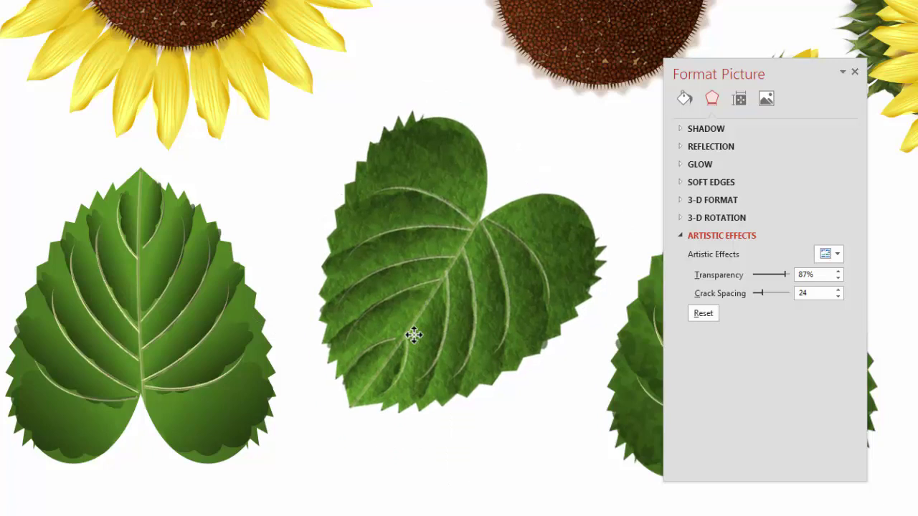
left_click_drag(363, 399, 475, 211)
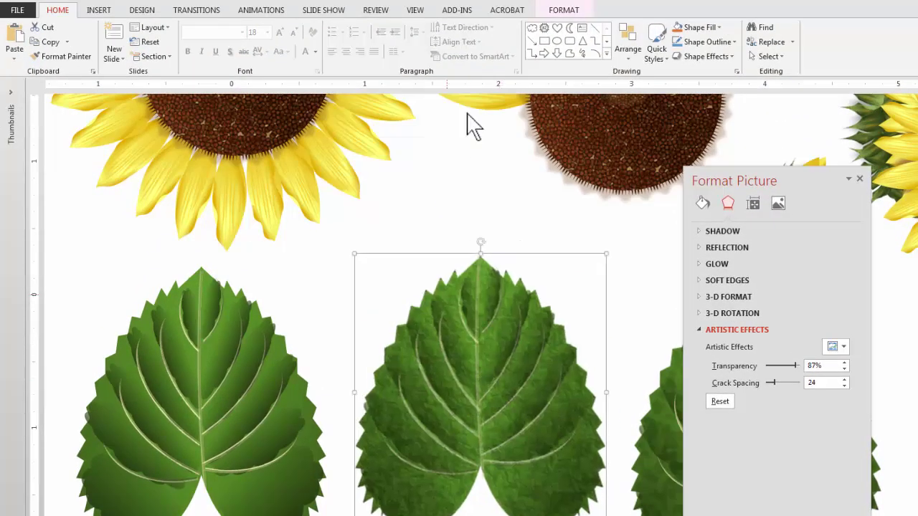
Apply the sixth, warmer Color Tone preset to the cracked-texture leaf picture and move the picture slightly up and to the right.
left_click(565, 10)
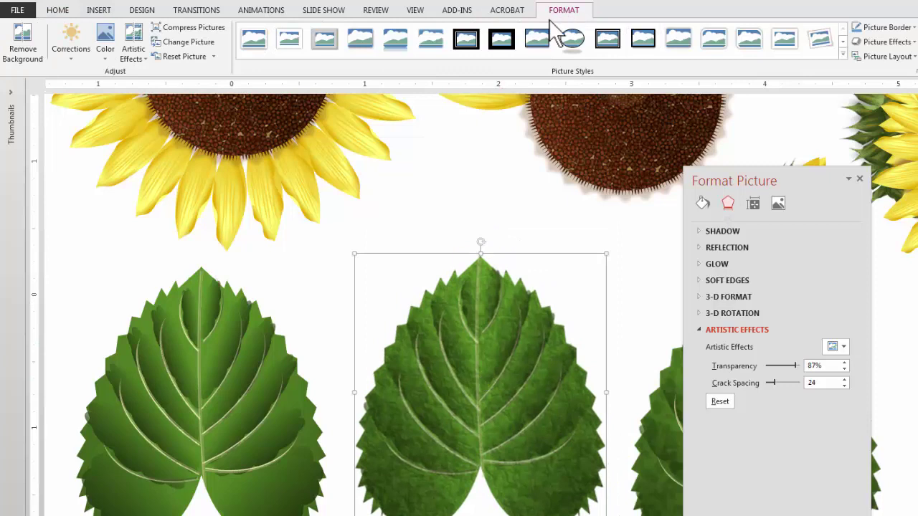
left_click(108, 61)
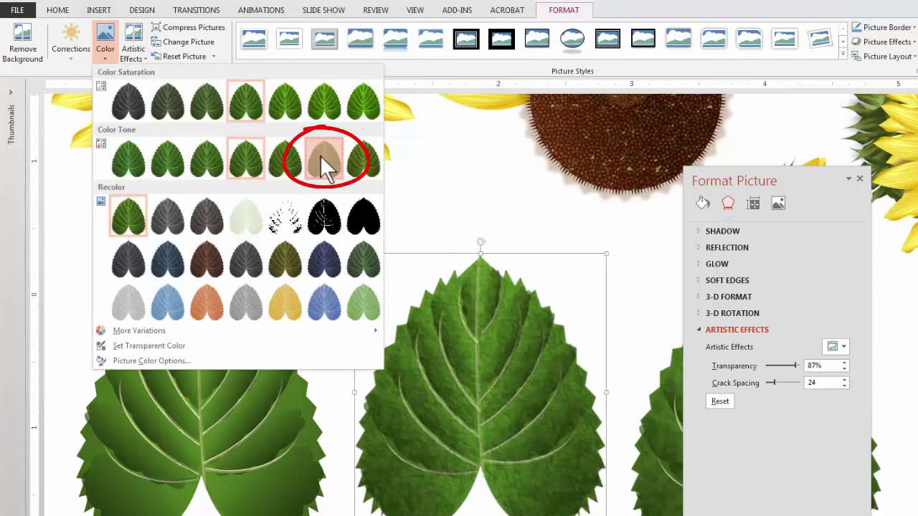
left_click(467, 383)
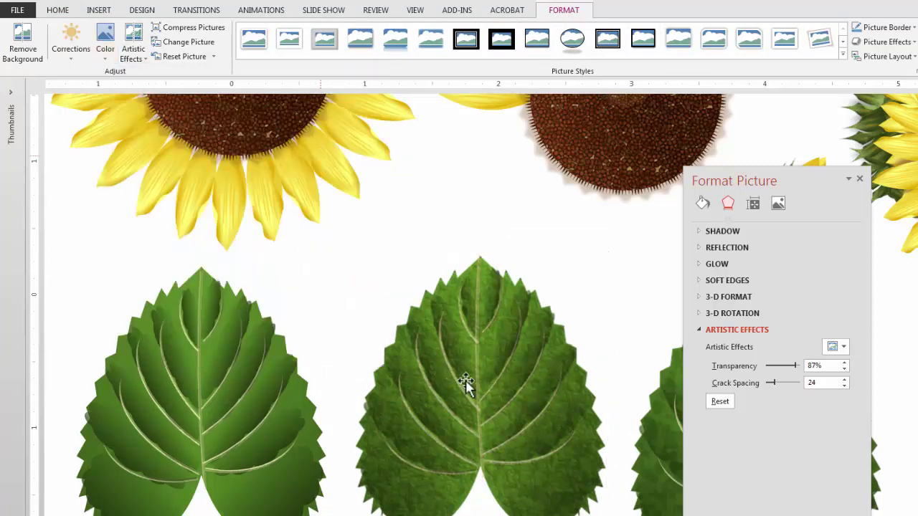
left_click_drag(467, 383, 494, 354)
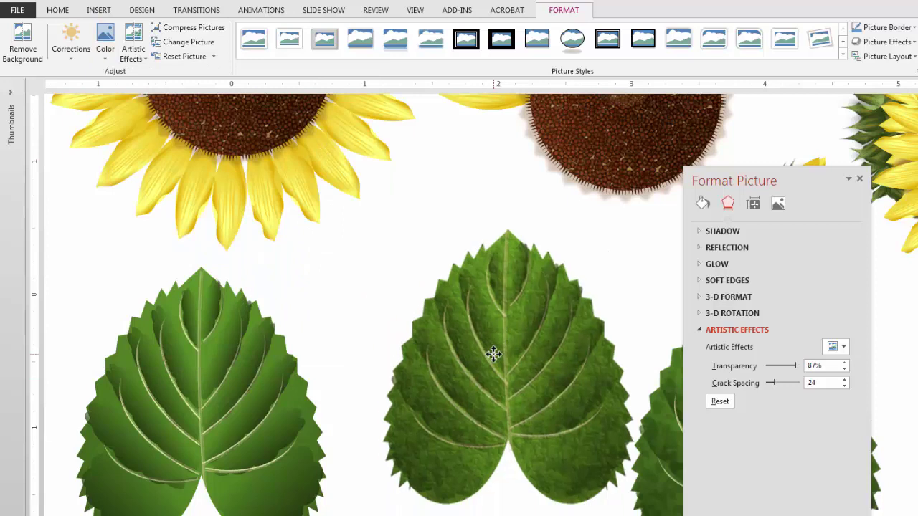
Apply the Brightness/Contrast correction in the second row, middle column, to the textured leaf picture.
left_click(74, 59)
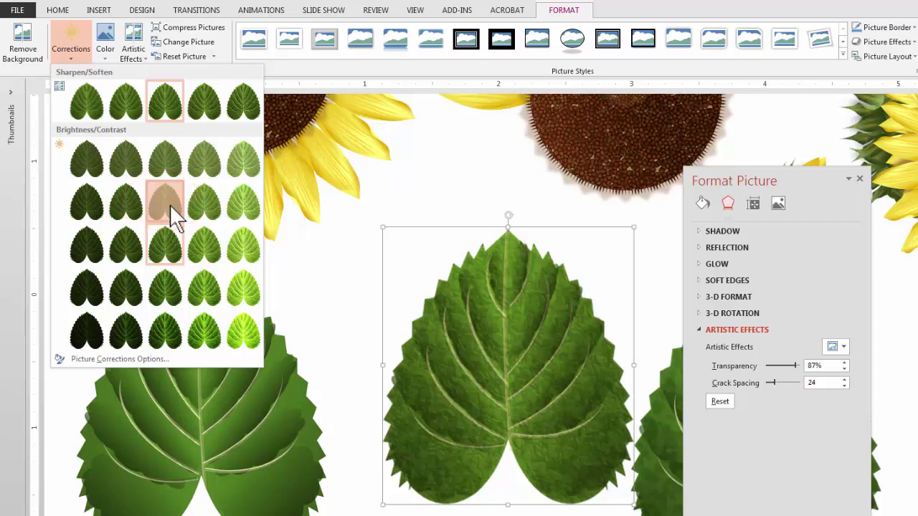
left_click(455, 380)
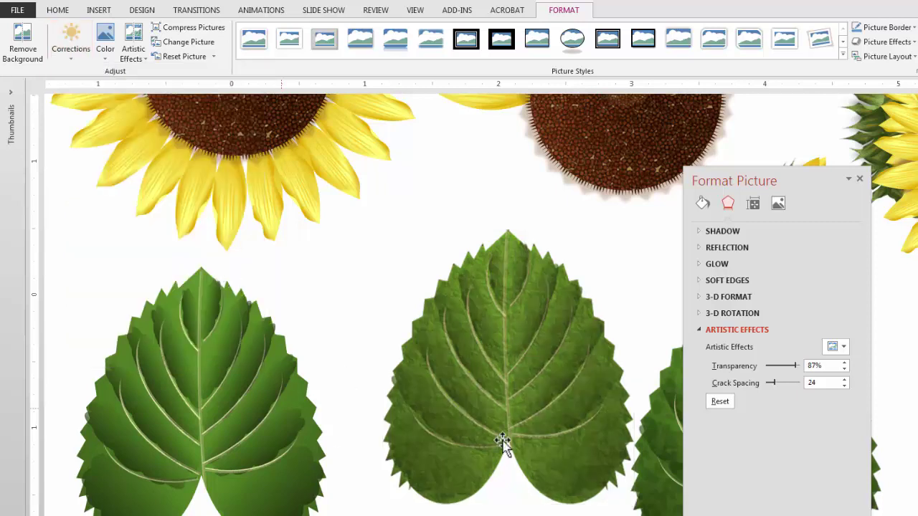
key("ctrl+z")
Try tilting the corrected leaf picture upside down with its tip toward the lower left, and turn it upright again.
left_click_drag(508, 230, 417, 496)
left_click(535, 321)
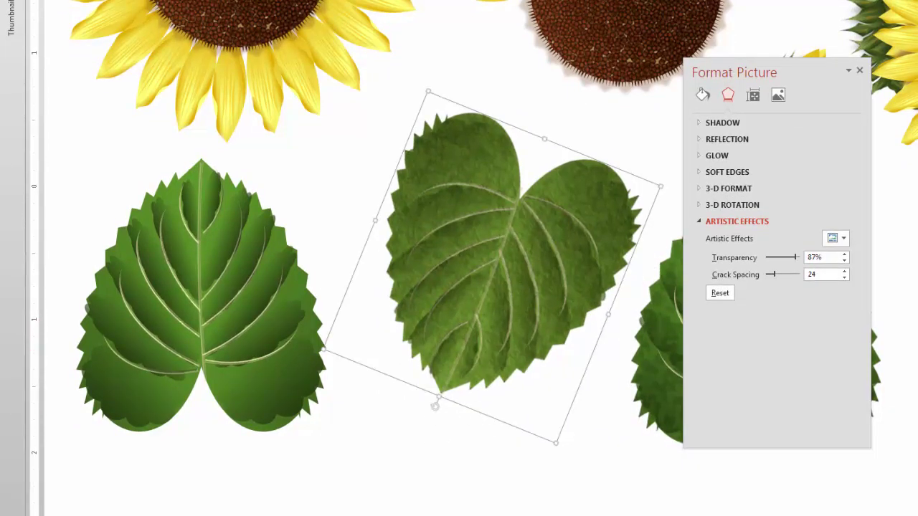
left_click_drag(535, 321, 353, 305)
left_click_drag(199, 454, 484, 282)
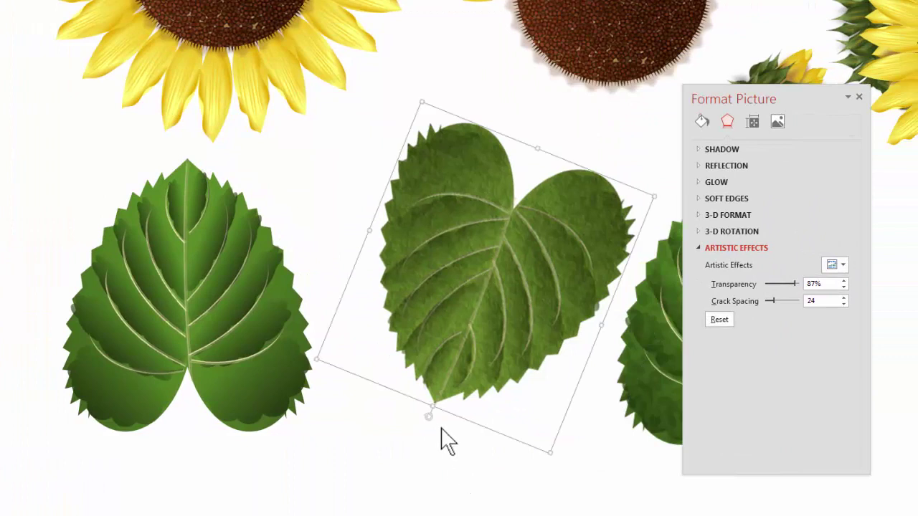
left_click_drag(379, 332, 485, 156)
Reposition the upright leaf picture higher between the two outer leaves and uncover the rightmost leaf from the formatting pane.
left_click_drag(523, 317, 490, 284)
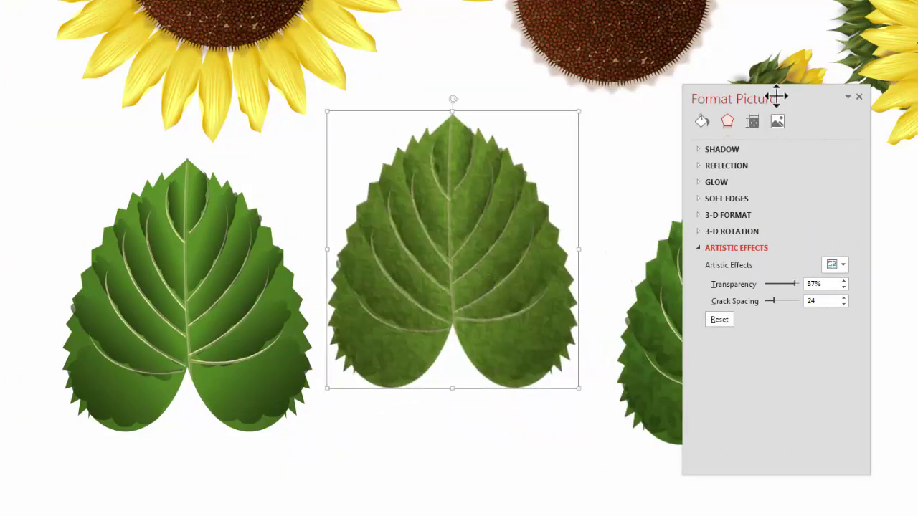
left_click_drag(774, 94, 853, 106)
mouse_move(469, 275)
left_mouse_down()
mouse_move(510, 273)
mouse_move(485, 284)
mouse_move(471, 278)
left_mouse_up()
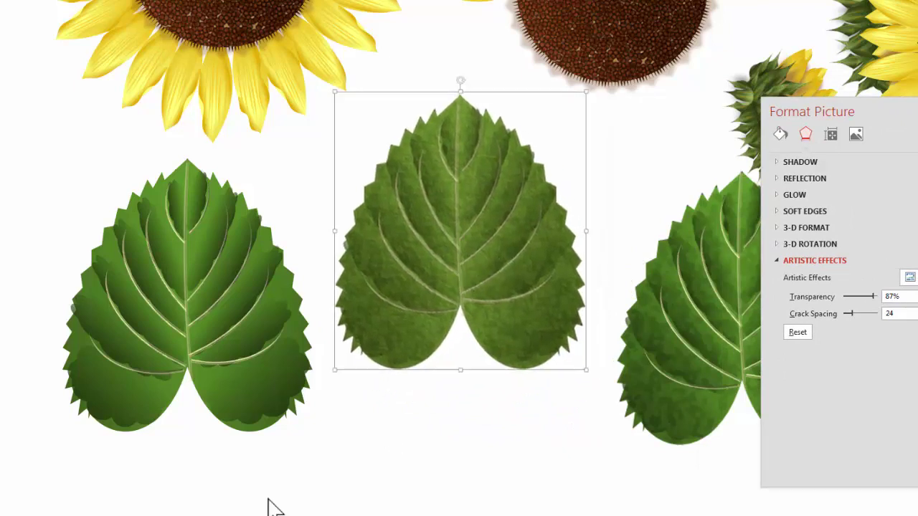
Copy the right half shape of the vector leaf and fit the copy exactly over the right half of the textured leaf picture.
left_click(255, 431)
left_click(254, 431)
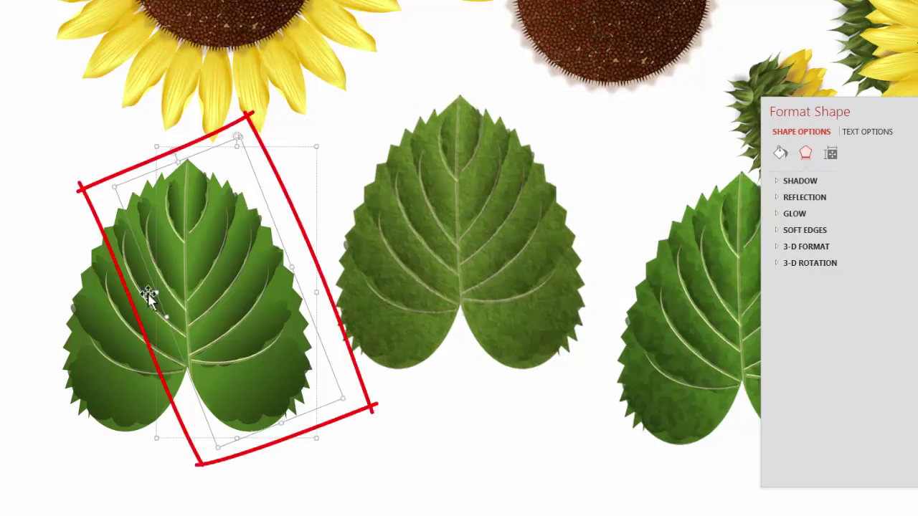
left_click_drag(201, 399, 273, 462)
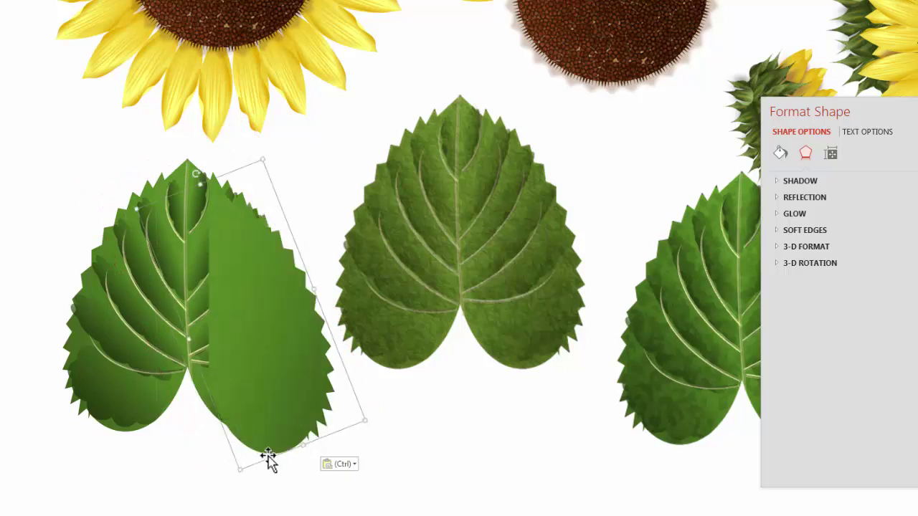
left_click_drag(291, 385, 544, 301)
left_click_drag(856, 121, 728, 131)
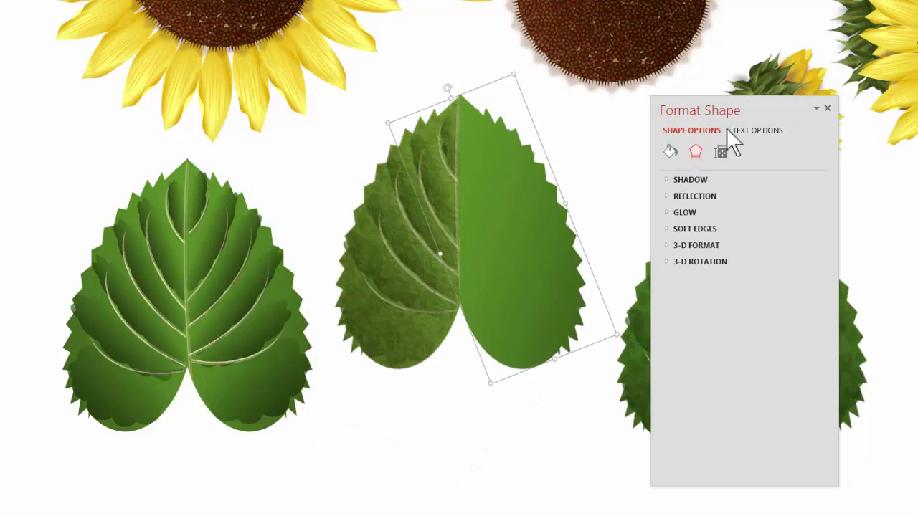
Change the end gradient stop of the copied leaf half to the standard dark red.
left_click(670, 152)
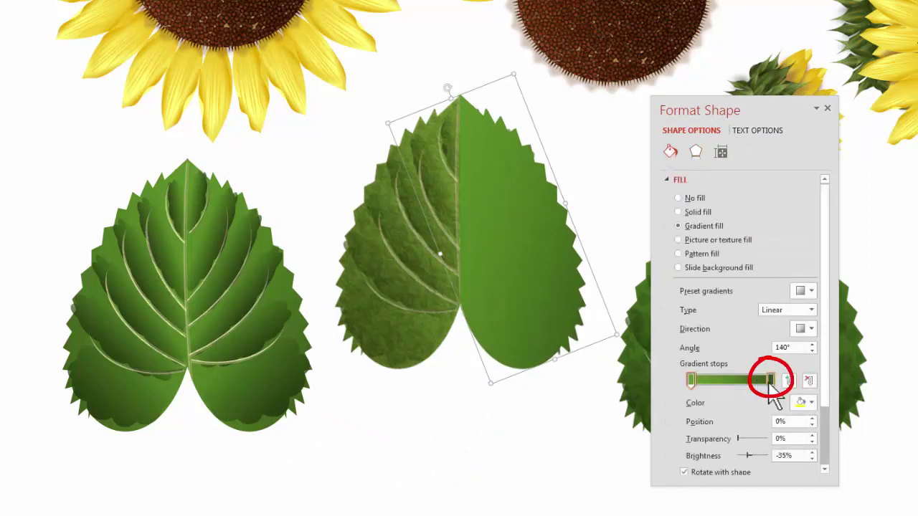
left_click(811, 401)
left_click(796, 337)
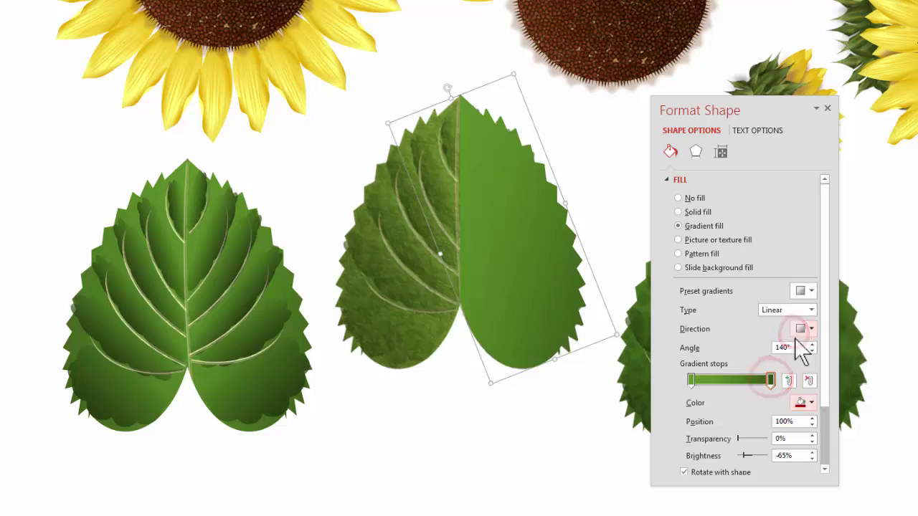
Set the overlay's green gradient stop to 100% transparency and its dark red stop to 76% transparency.
left_click(691, 381)
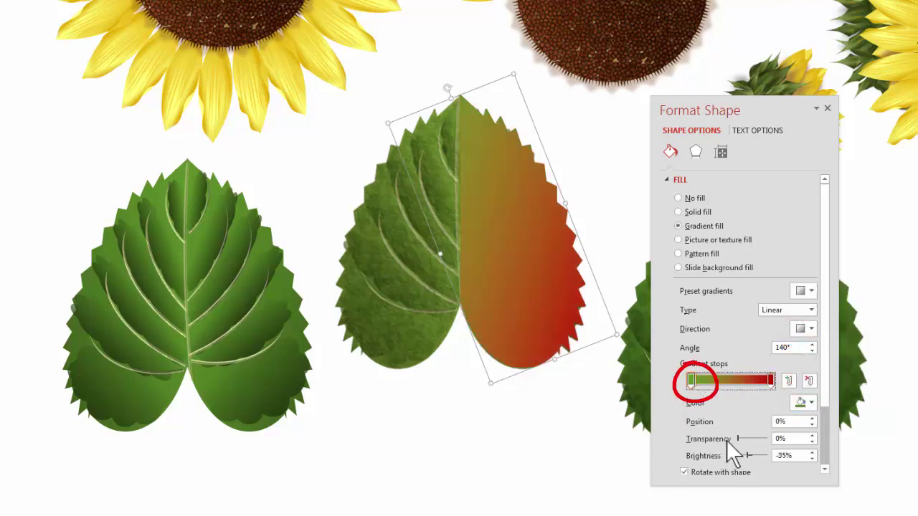
left_click_drag(738, 439, 846, 441)
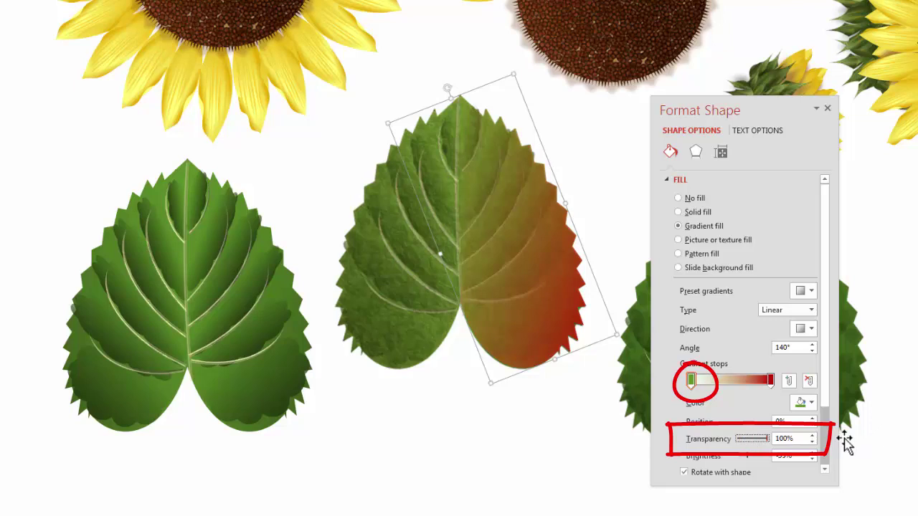
left_click(770, 380)
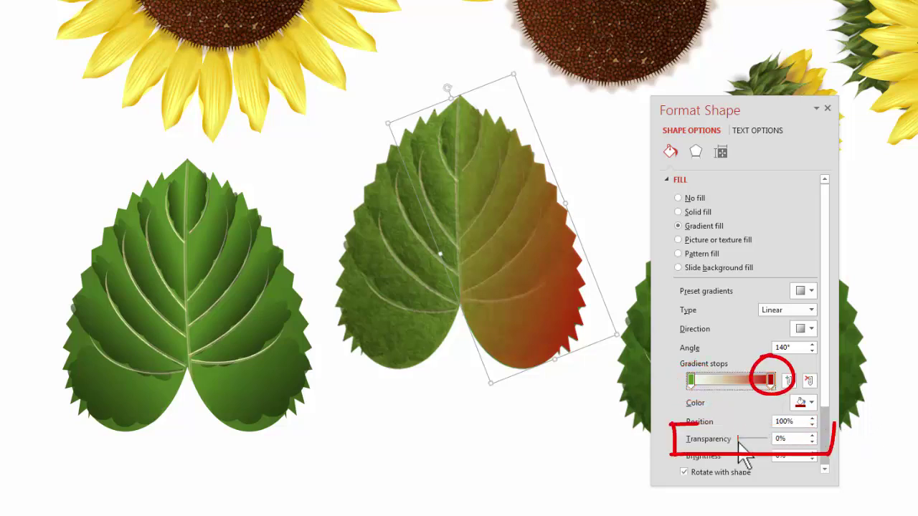
left_click_drag(738, 439, 760, 440)
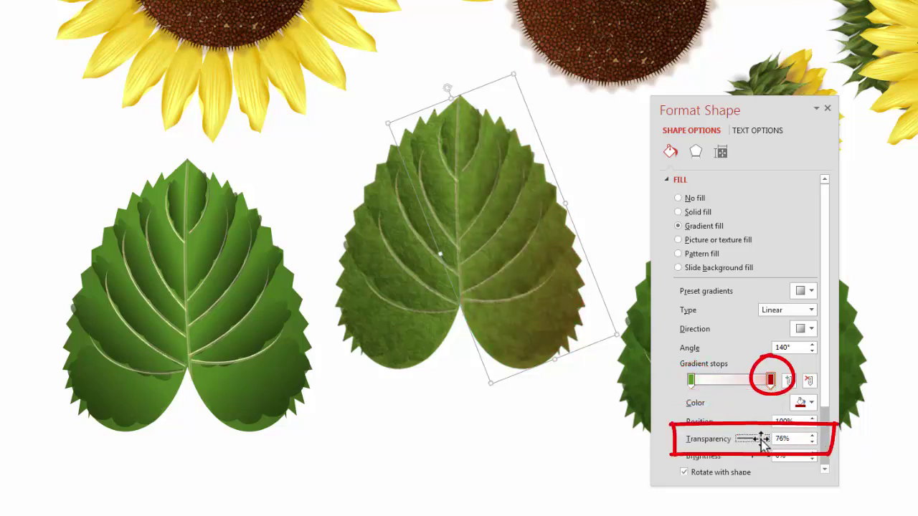
left_click(436, 473)
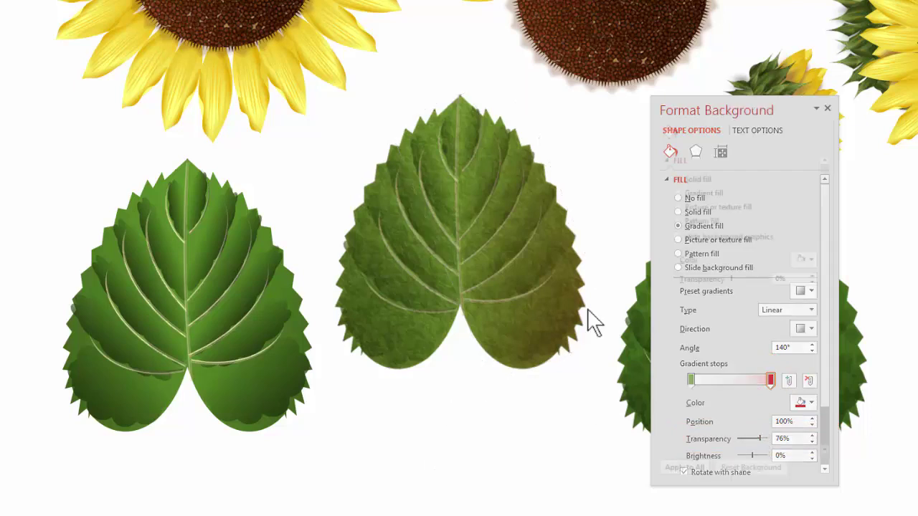
Set the linear gradient angle of the red tint overlay on the right leaf half to 180°.
left_click(523, 344)
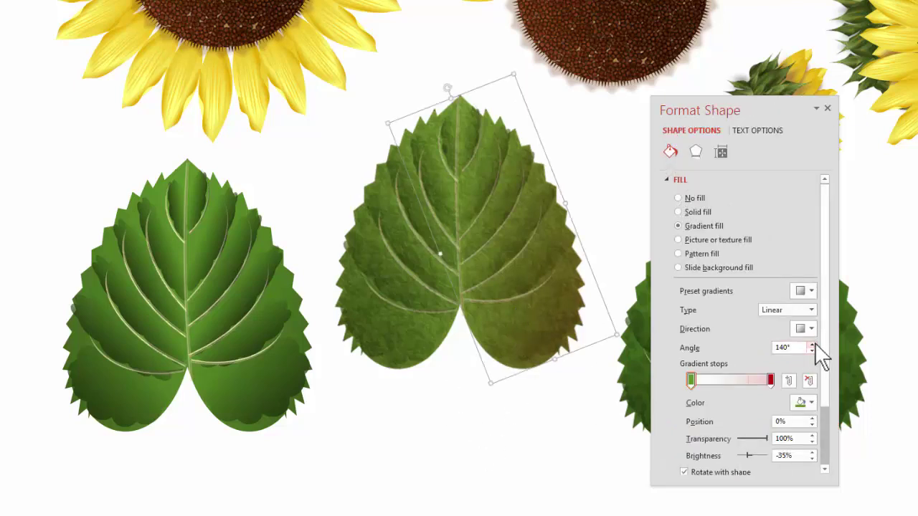
left_click(813, 344)
left_click(813, 344)
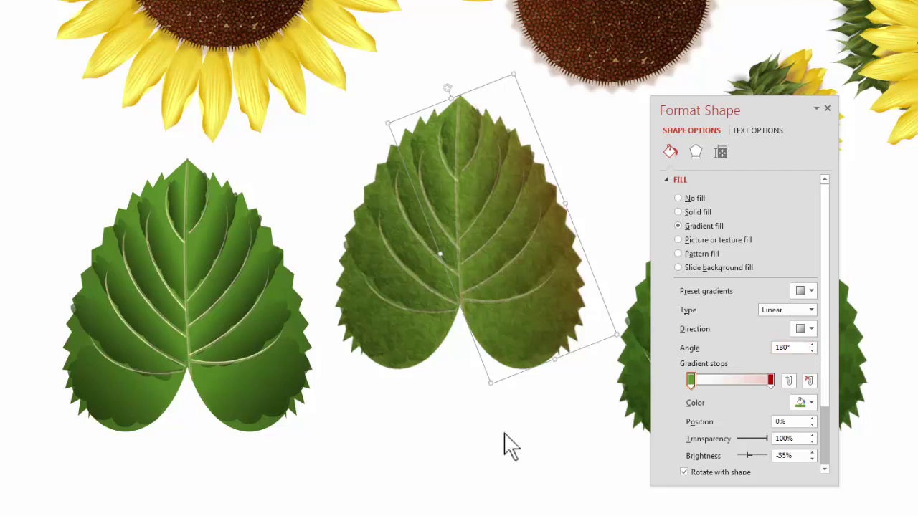
left_click(454, 361)
Group all the shapes of the left vector leaf and move the group up and to the left.
left_click_drag(396, 472, 1, 60)
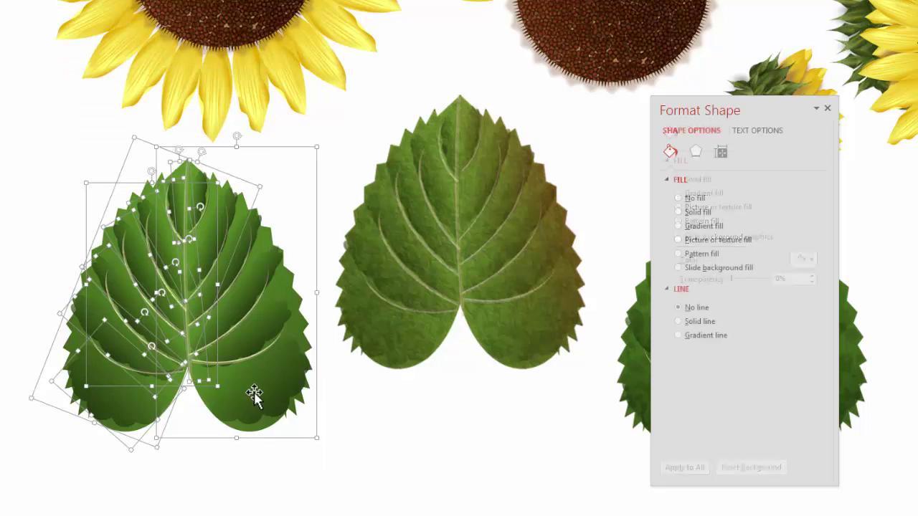
key("ctrl+g")
left_click_drag(287, 354, 143, 232)
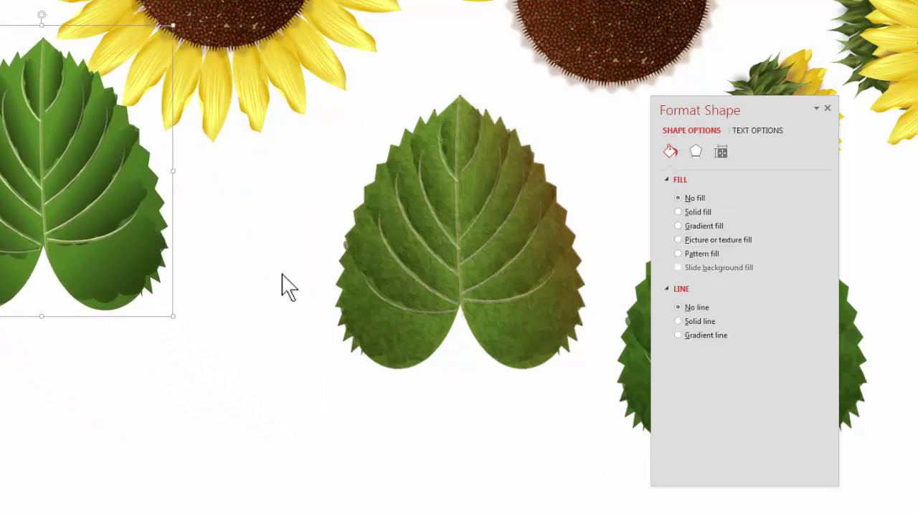
Place a copy of the tinted textured leaf to the lower left and delete the tint overlay from the original leaf.
left_click_drag(624, 479, 272, 24)
left_click_drag(406, 248, 162, 395)
left_click(486, 404)
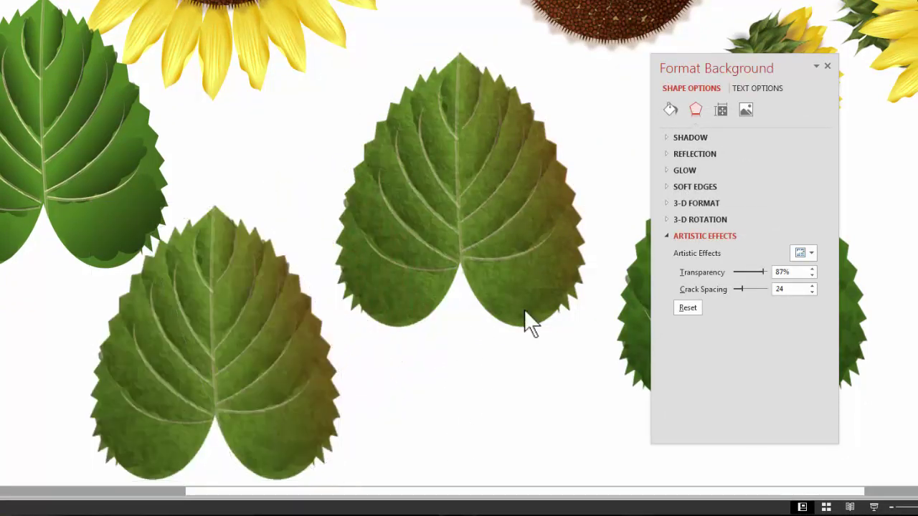
left_click(547, 159)
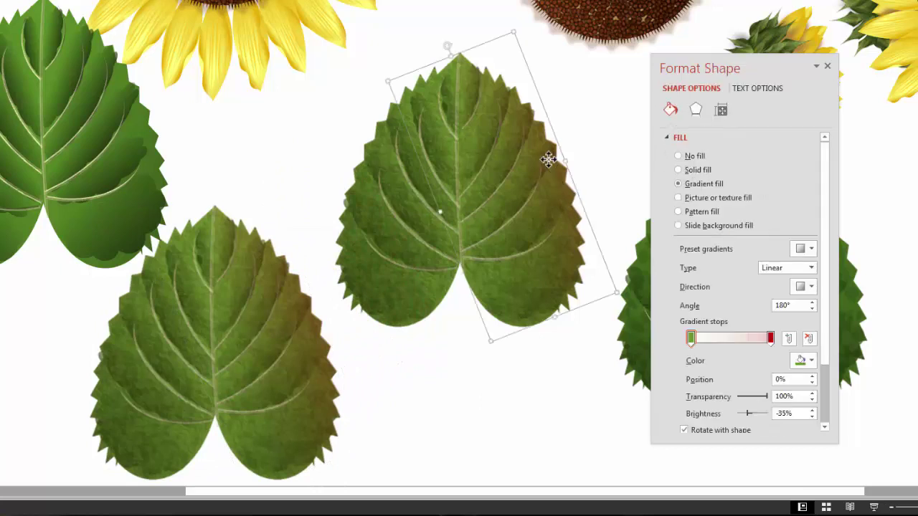
left_click(556, 345)
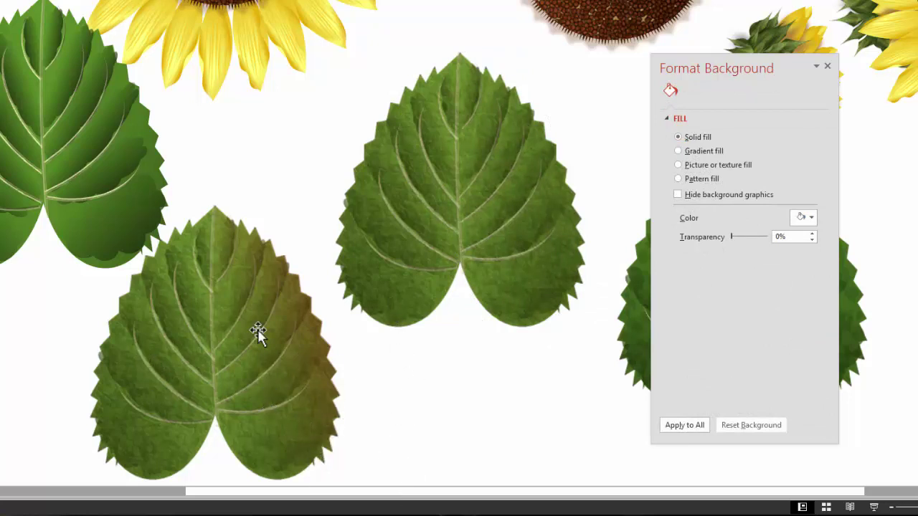
Fit a horizontally mirrored copy of the tint overlay over the lower leaf's left half and set its gradient angle to 140°.
left_click(307, 327)
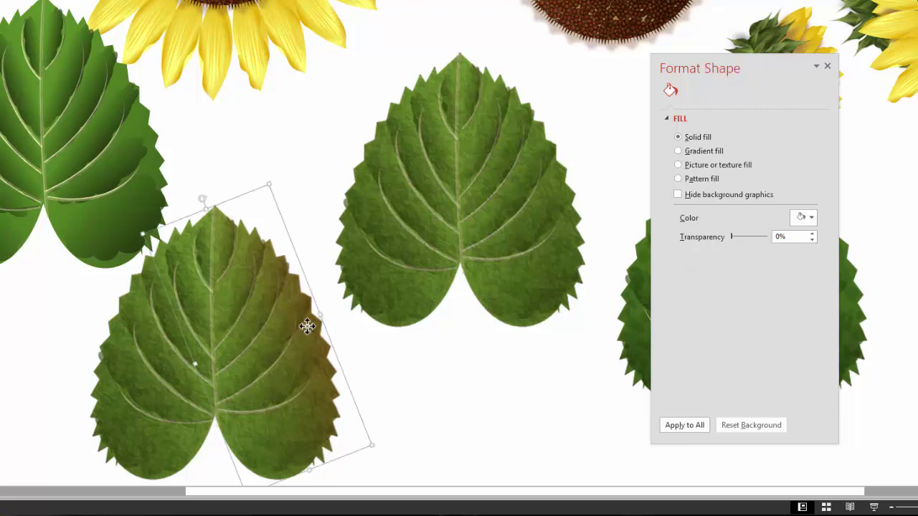
left_click_drag(195, 326, 2, 317)
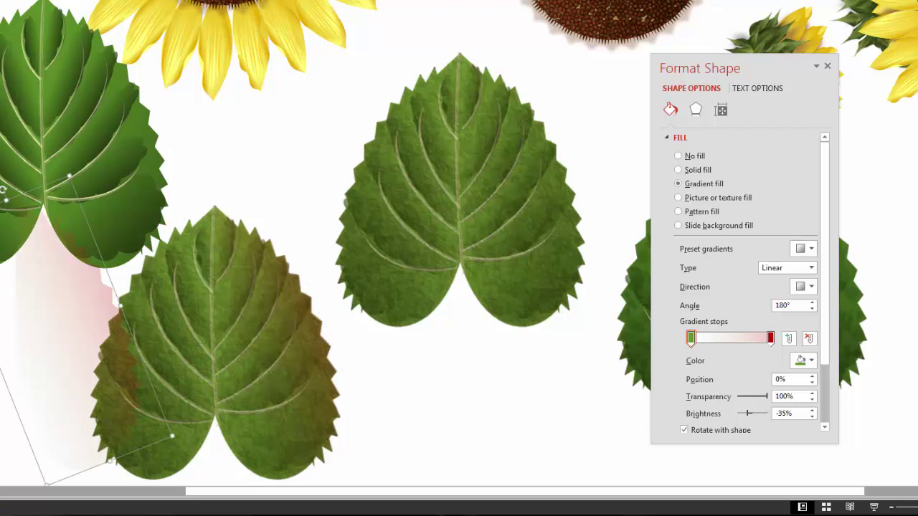
left_click_drag(45, 337, 131, 330)
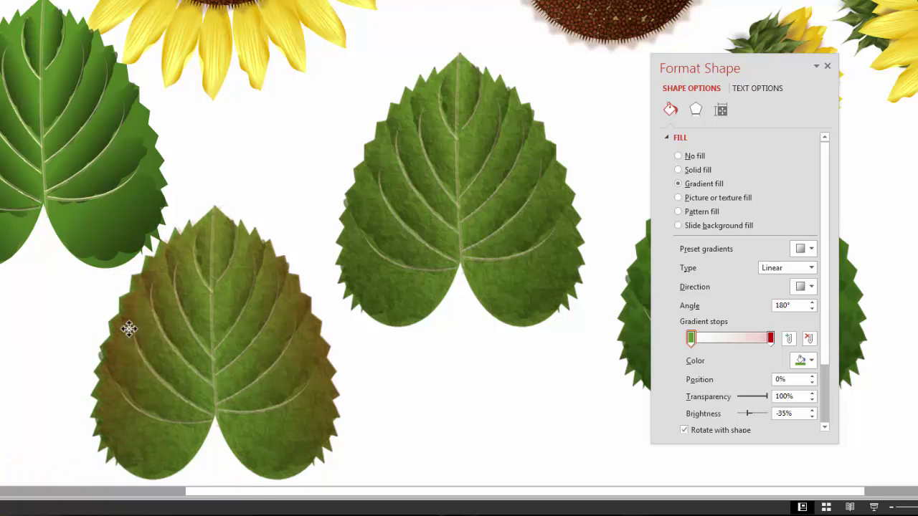
left_click(477, 425)
left_click(146, 309)
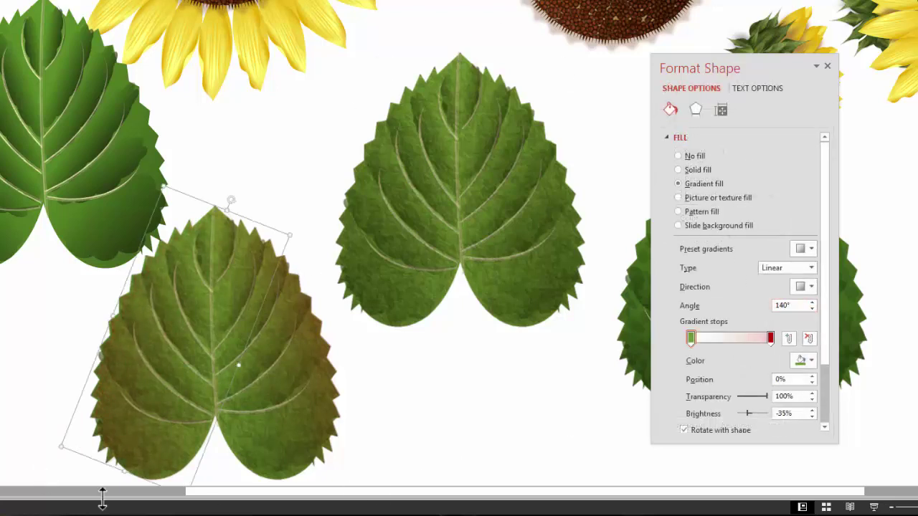
left_click(447, 440)
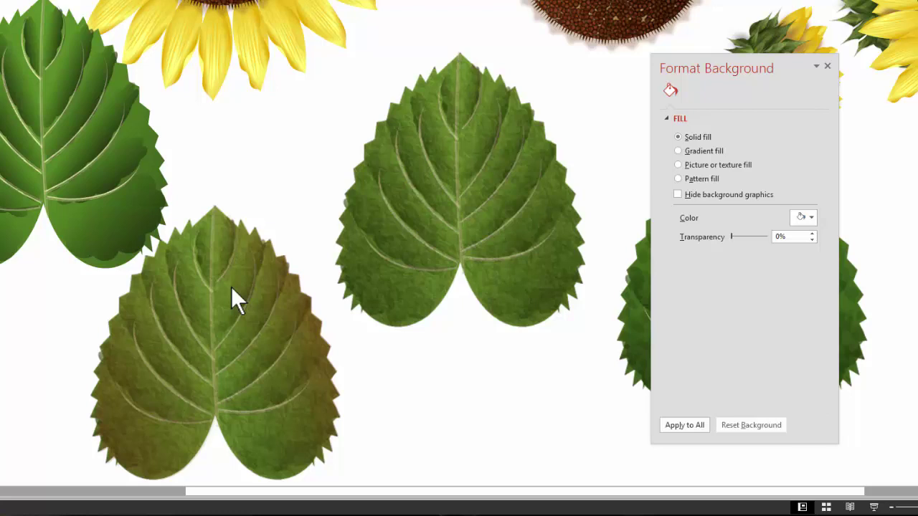
Change the left overlay's dark red gradient stop to the standard orange with 72% transparency.
left_click(231, 287)
left_click(772, 335)
left_click(804, 358)
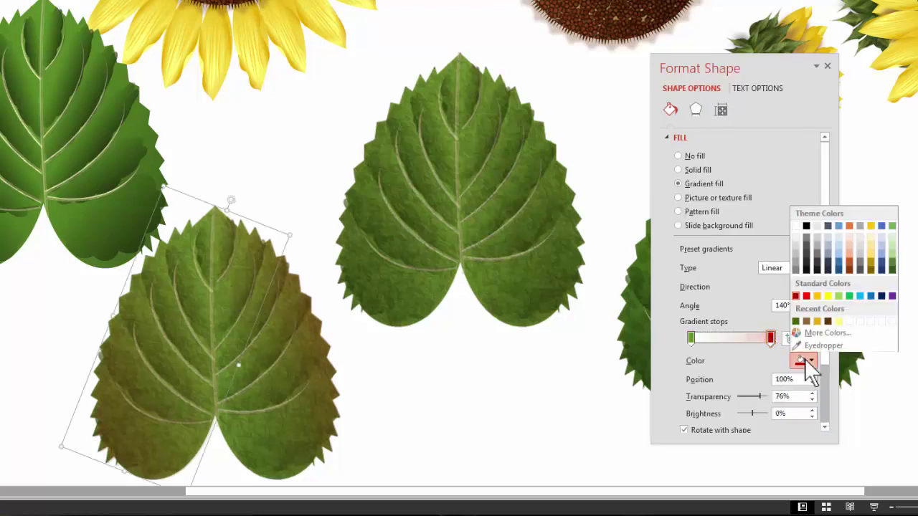
left_click(817, 294)
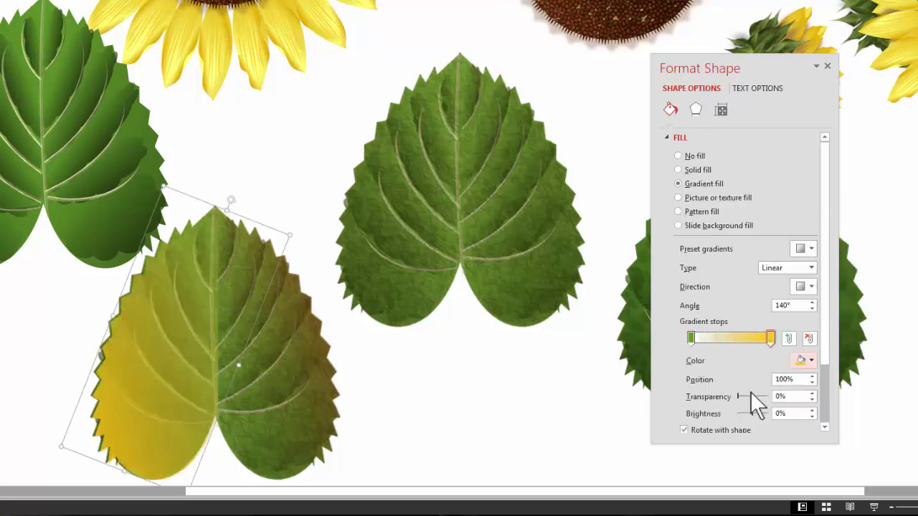
left_click_drag(738, 397, 758, 401)
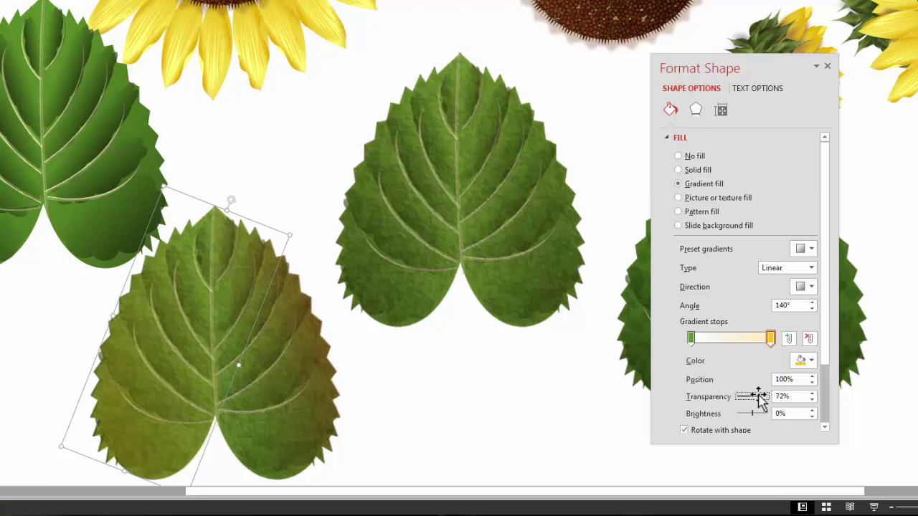
left_click(475, 425)
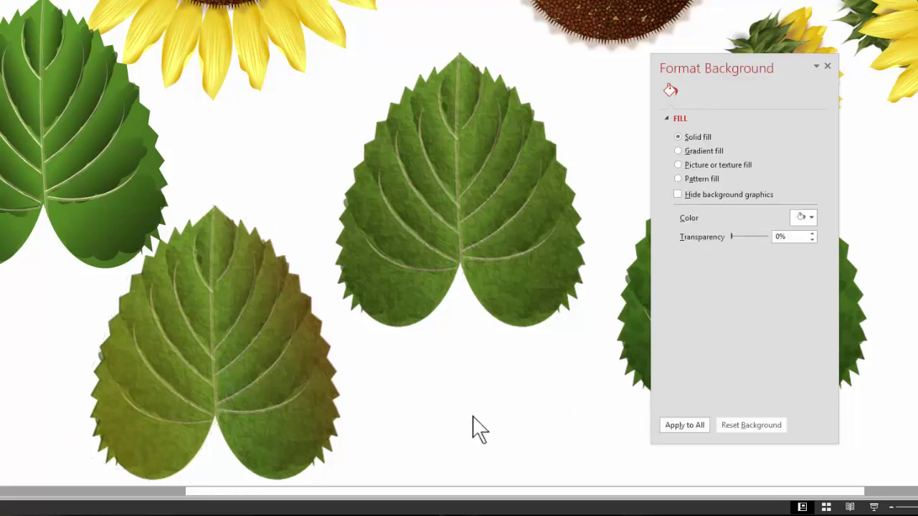
Copy the vector leaf's left half below the middle leaf and join a mirrored duplicate to it, forming a plain full leaf.
left_click(100, 179)
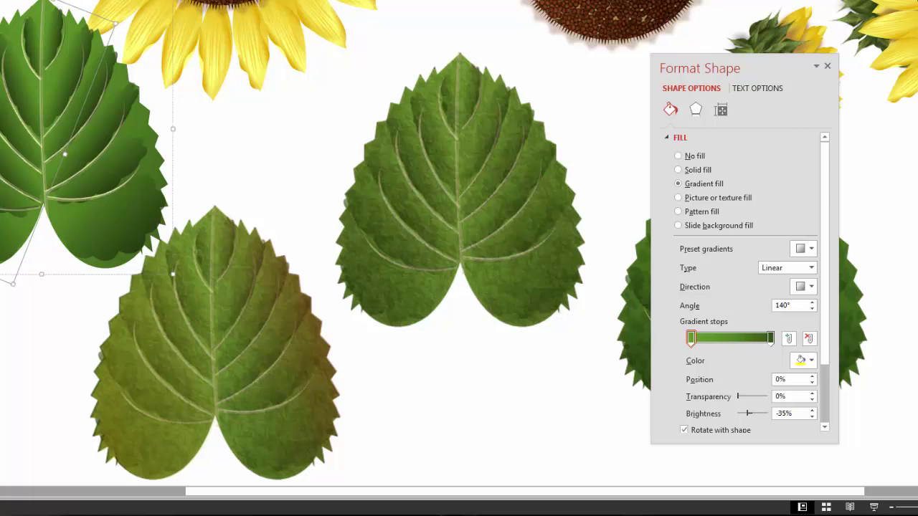
left_click_drag(44, 283, 425, 412)
left_click_drag(416, 377, 476, 374)
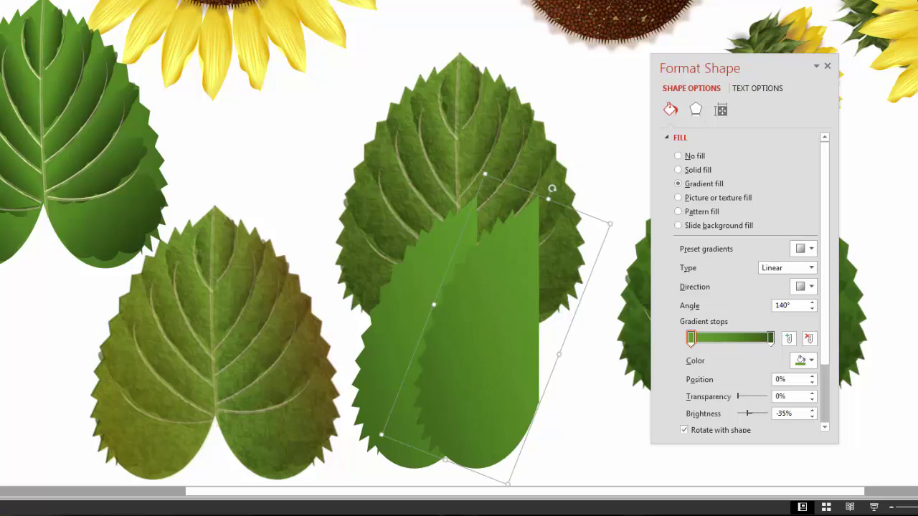
left_click_drag(494, 370, 518, 367)
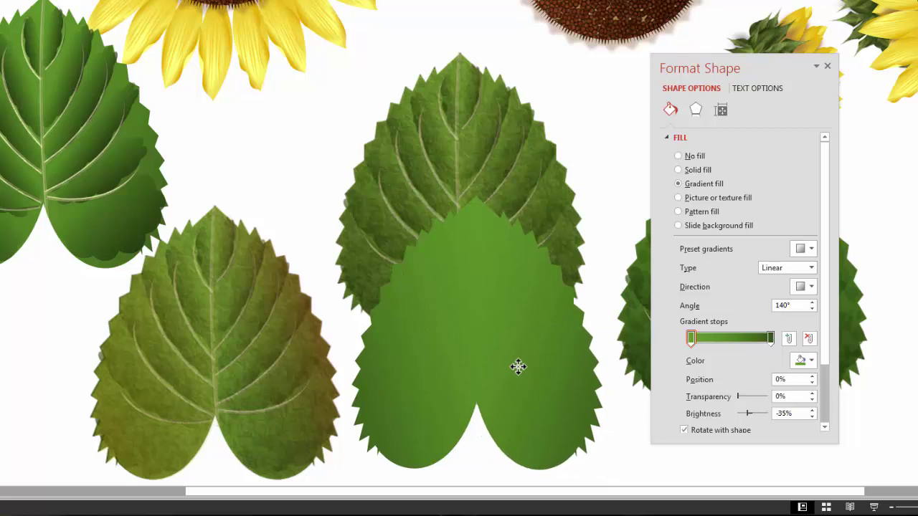
Merge the plain leaf's two halves into one shape and lay it exactly over the middle textured leaf.
left_click(433, 393)
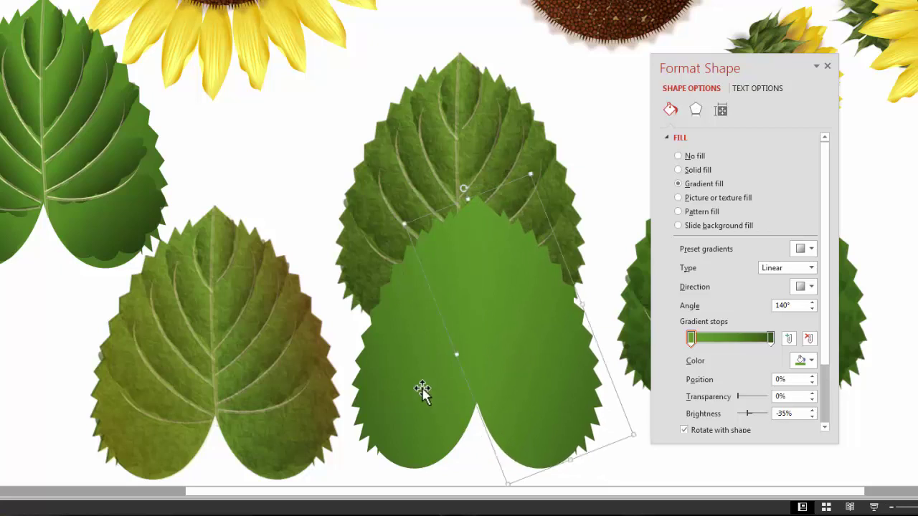
left_click(423, 391, "shift")
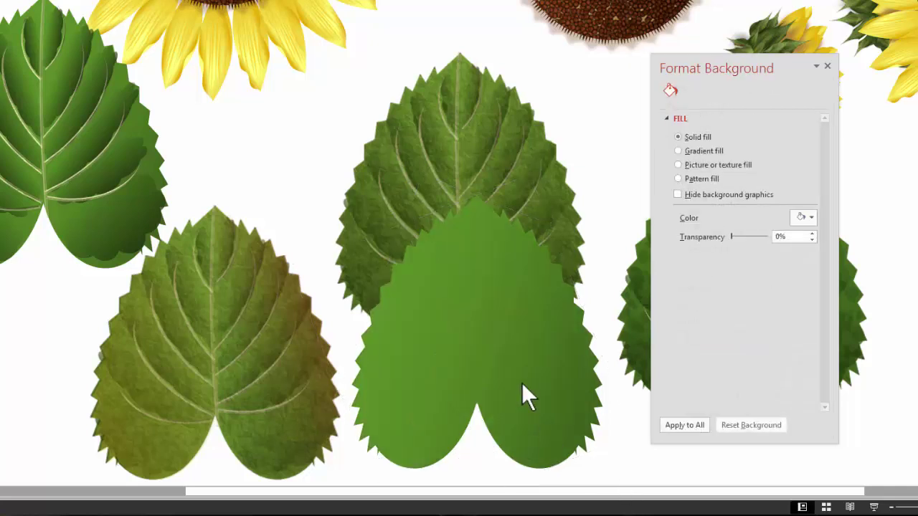
left_click(515, 316)
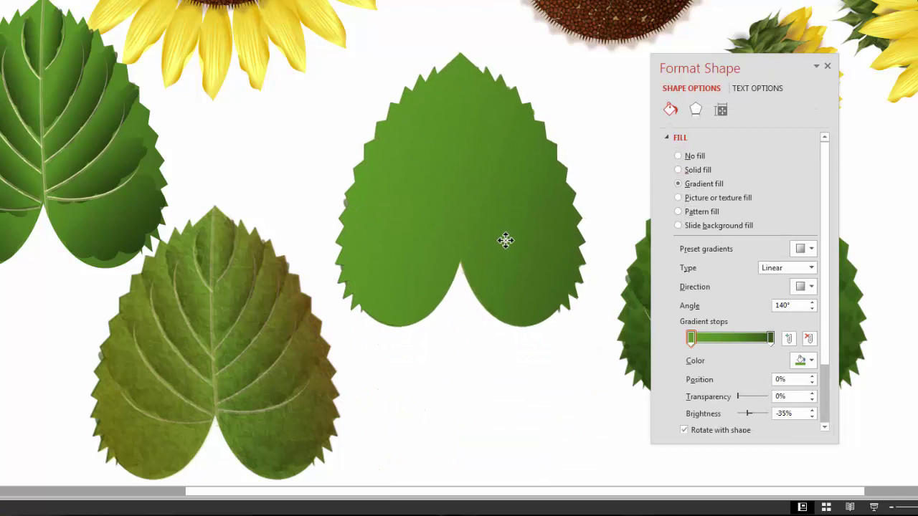
left_click(506, 240)
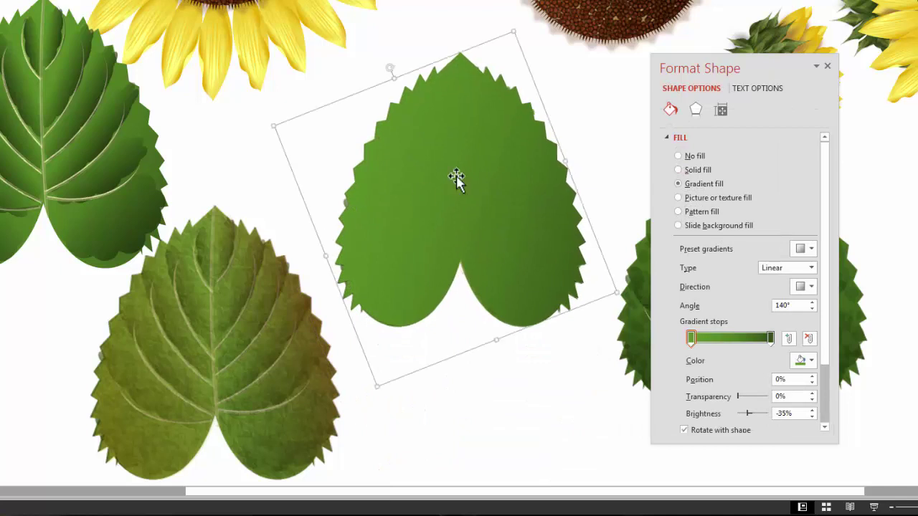
Set both gradient stops of the plain leaf overlay to the standard dark red.
left_click(770, 337)
left_click(813, 363)
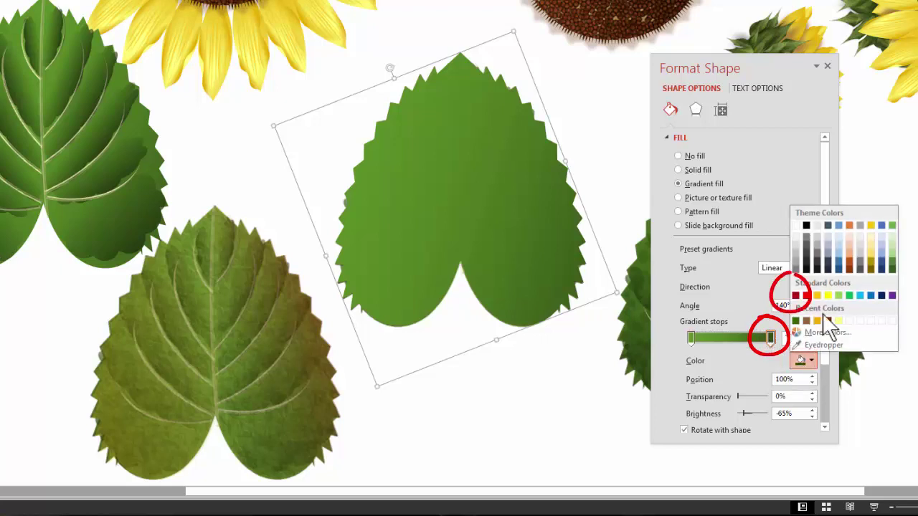
left_click(795, 296)
left_click(690, 338)
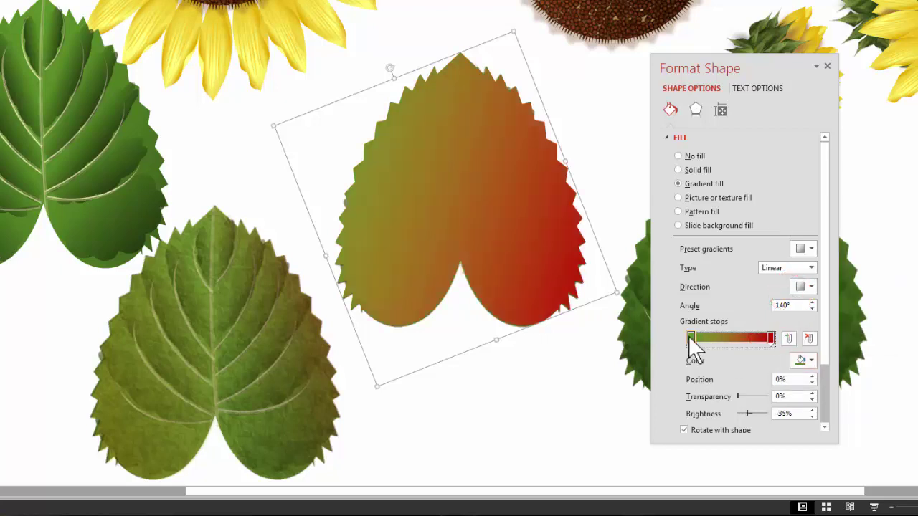
left_click(764, 338)
mouse_move(691, 337)
left_mouse_down()
mouse_move(770, 341)
mouse_move(687, 338)
left_mouse_up()
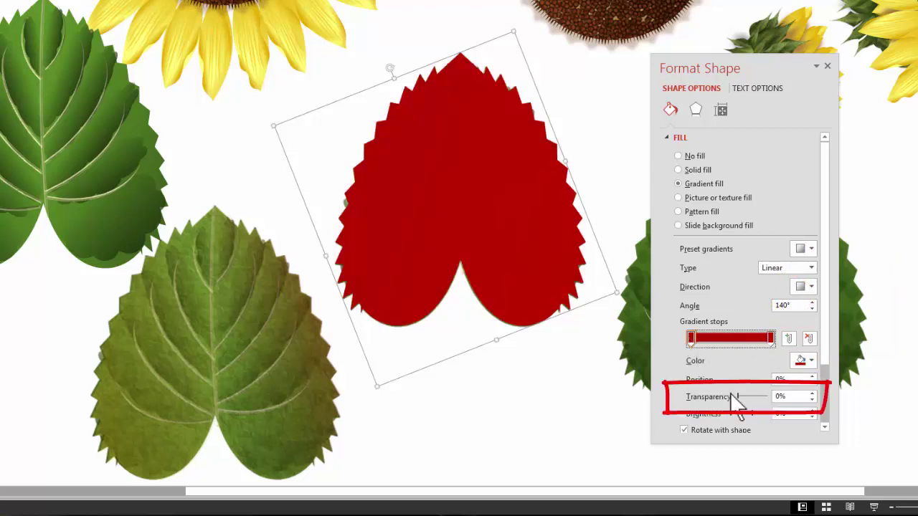
Set the overlay's first gradient stop to 100% transparency and its last stop to 78%.
left_click_drag(739, 397, 795, 390)
left_click(770, 338)
left_click_drag(739, 397, 760, 396)
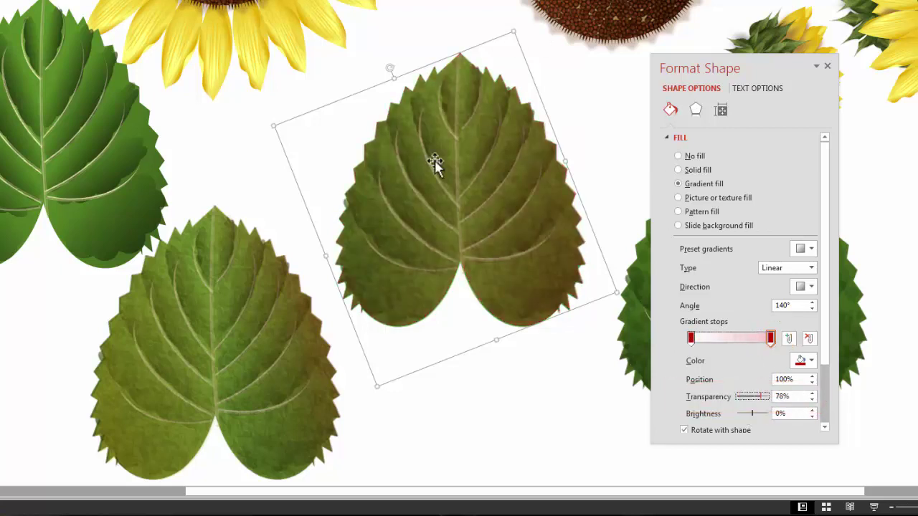
left_click(549, 432)
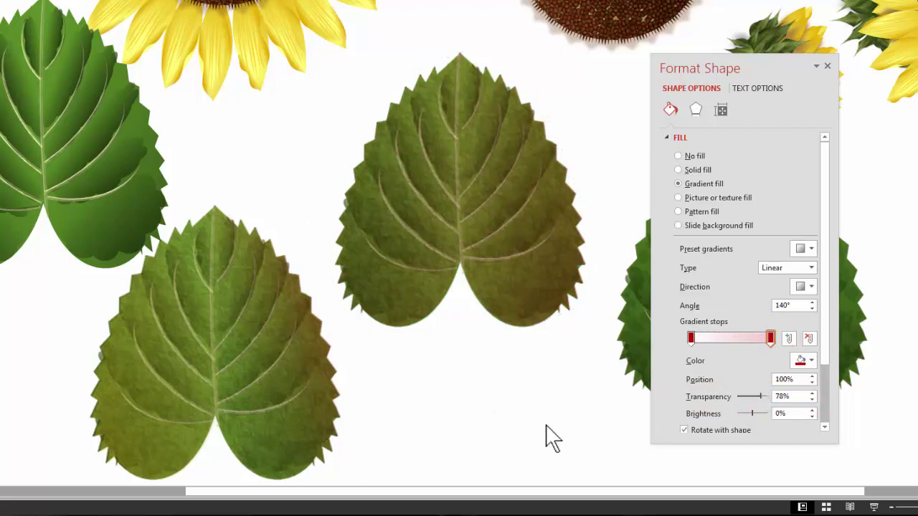
Set the overlay's gradient angle to 310°, try the Radial type, and switch to Rectangular with the first direction preset.
left_click(505, 199)
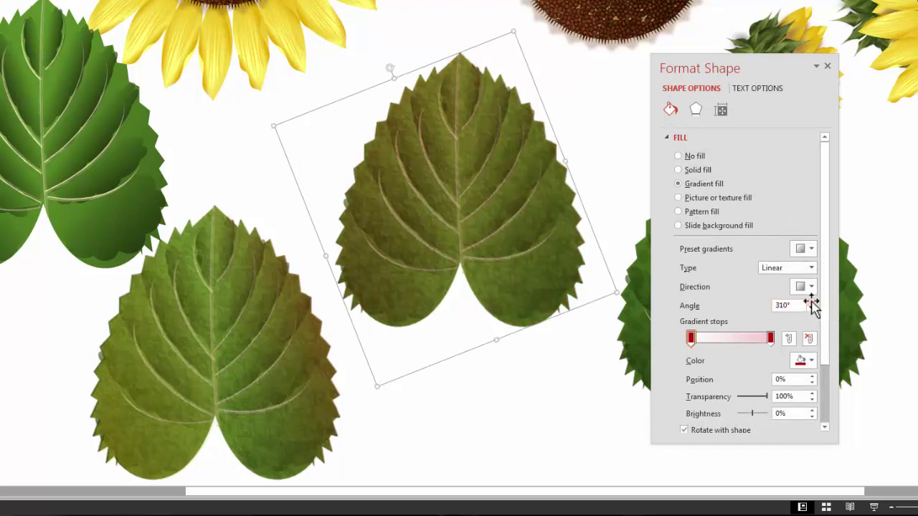
left_click(811, 268)
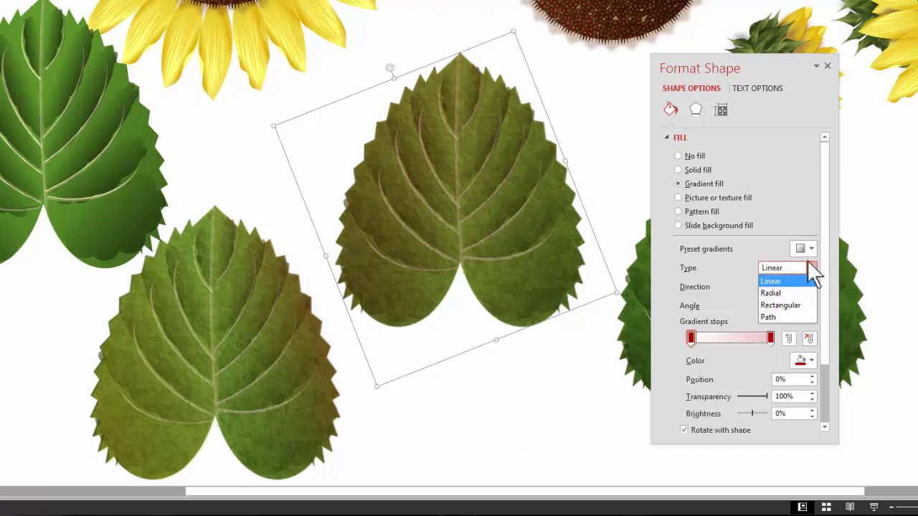
left_click(786, 299)
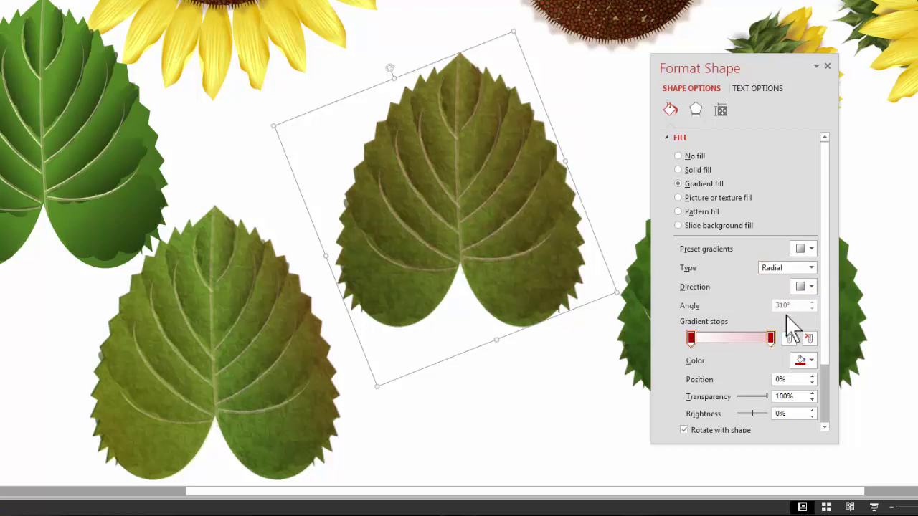
left_click(811, 269)
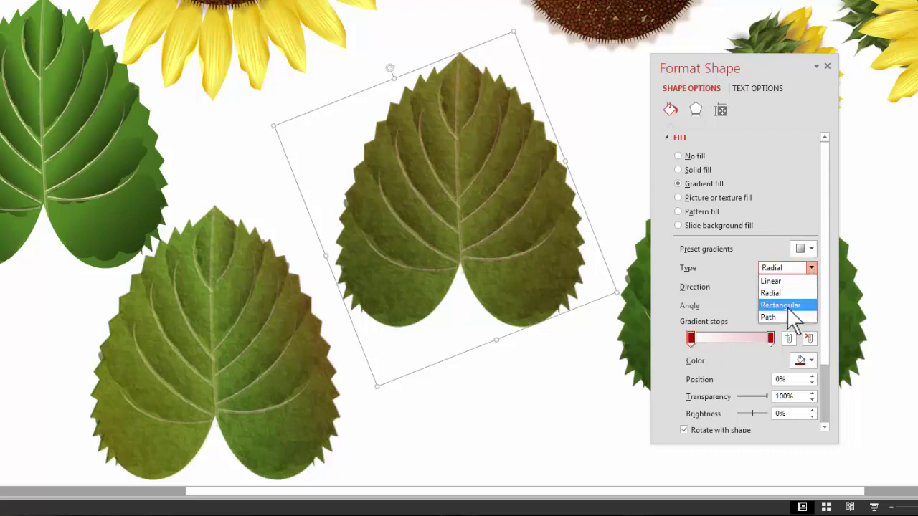
left_click(782, 304)
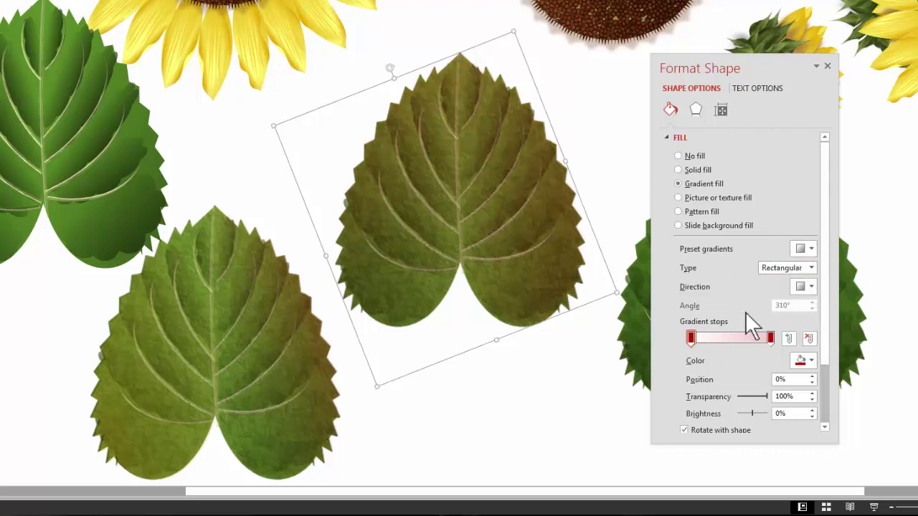
left_click(809, 288)
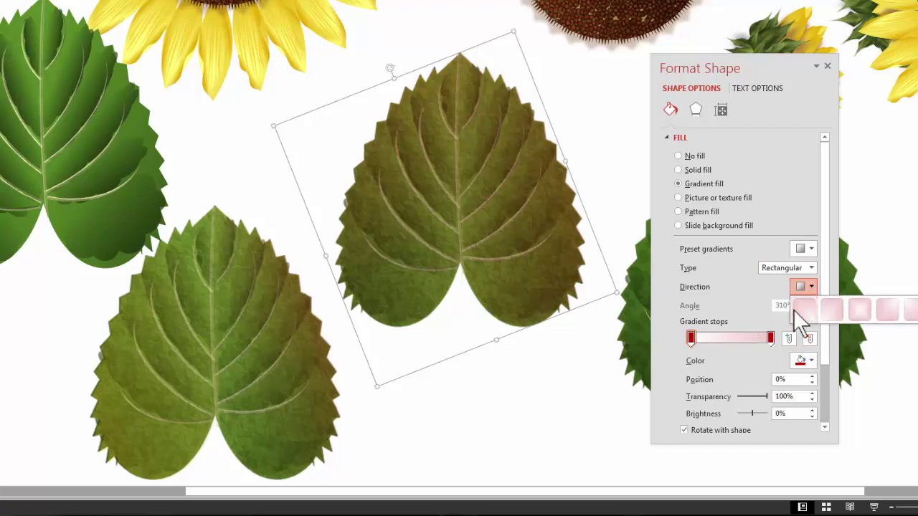
left_click(800, 310)
Change the overlay's last gradient stop to the standard yellow with 76% transparency.
left_click(771, 339)
left_click(761, 395)
left_click_drag(762, 395, 763, 394)
left_click(811, 360)
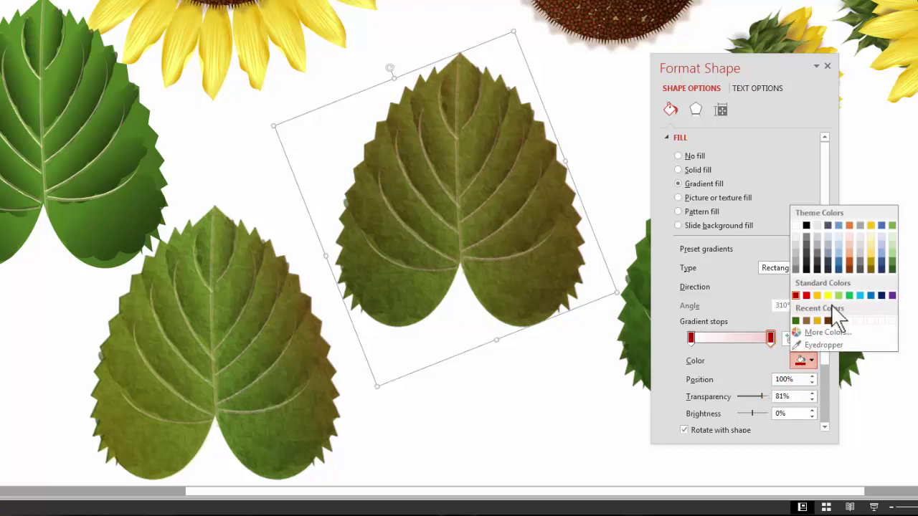
left_click(828, 295)
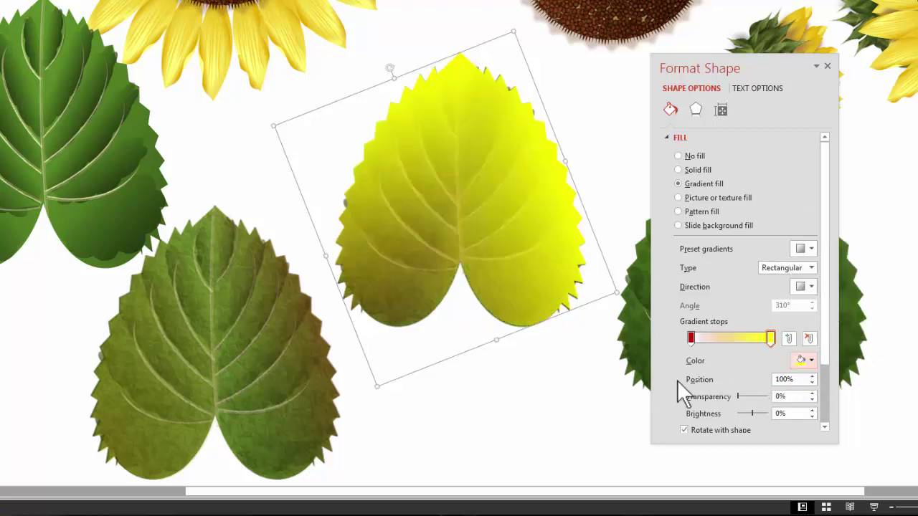
left_click_drag(737, 395, 761, 397)
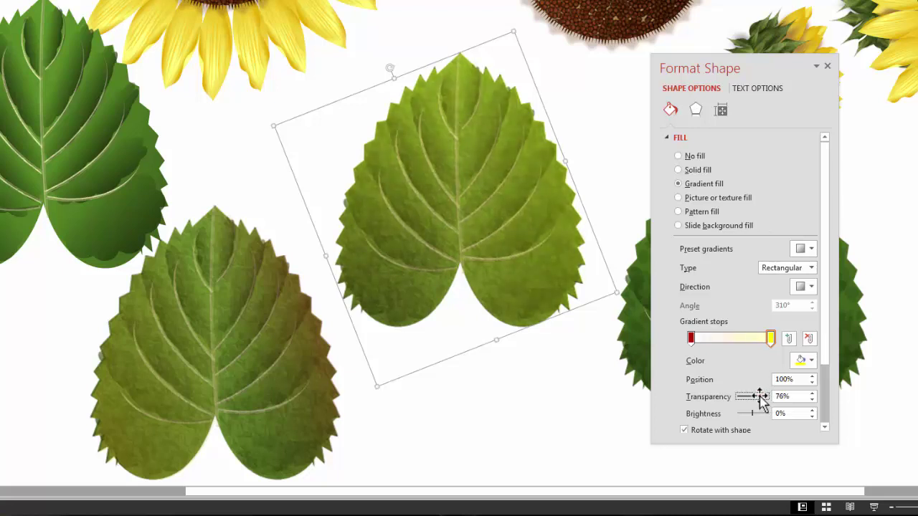
Switch the overlay's gradient to Radial and shift its transparent dark red stop to 25%.
left_click(794, 269)
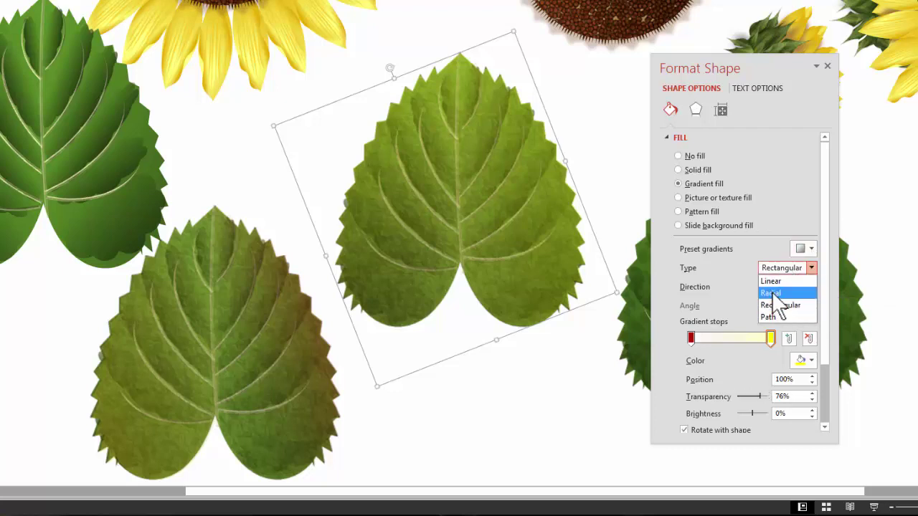
left_click(772, 293)
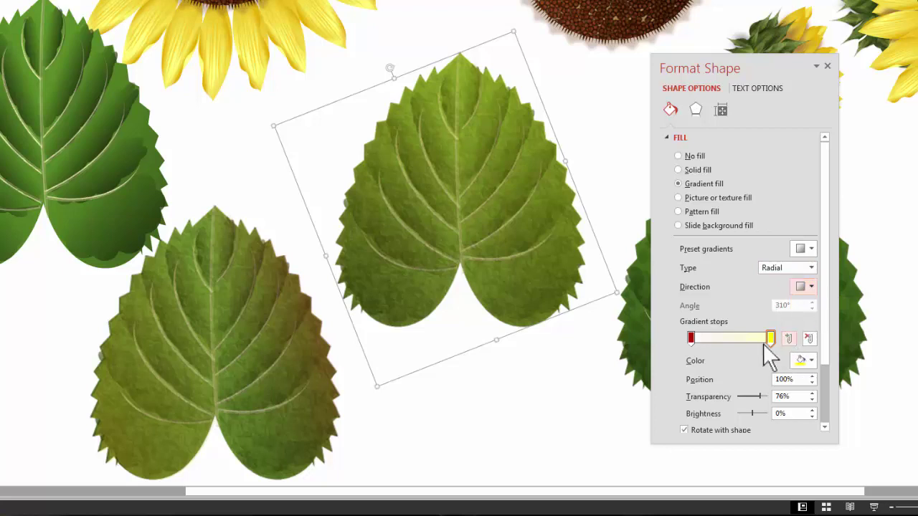
mouse_move(691, 339)
left_mouse_down()
mouse_move(720, 338)
mouse_move(710, 338)
left_mouse_up()
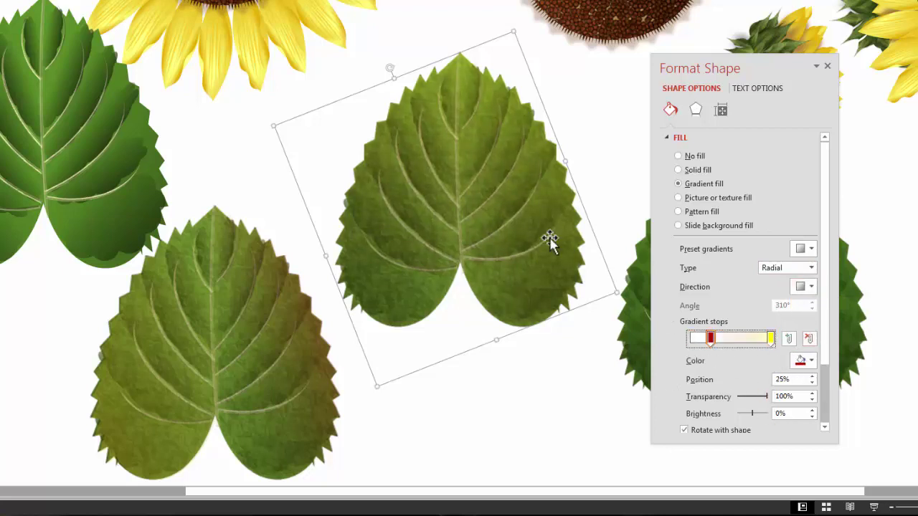
left_click(537, 403)
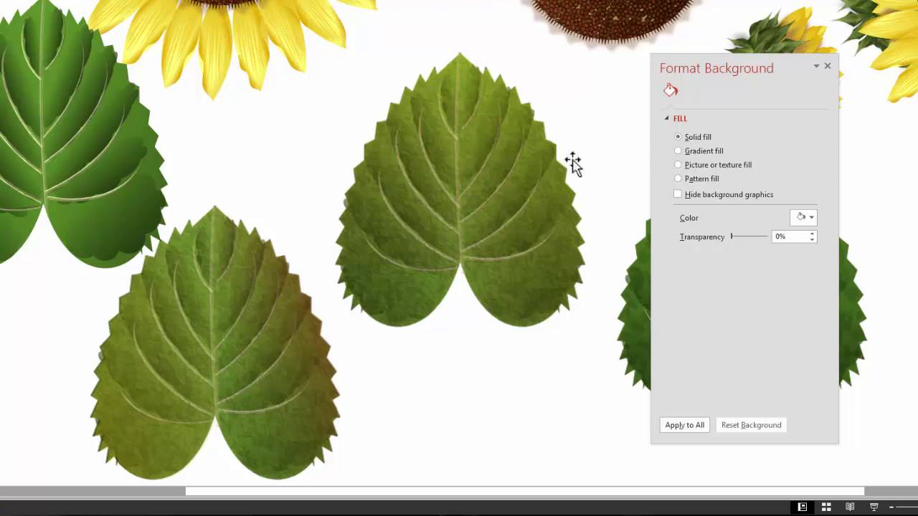
Cut off the right half of the untinted textured leaf by subtracting a rectangle drawn over it from the midrib outward.
left_click_drag(746, 61, 812, 64)
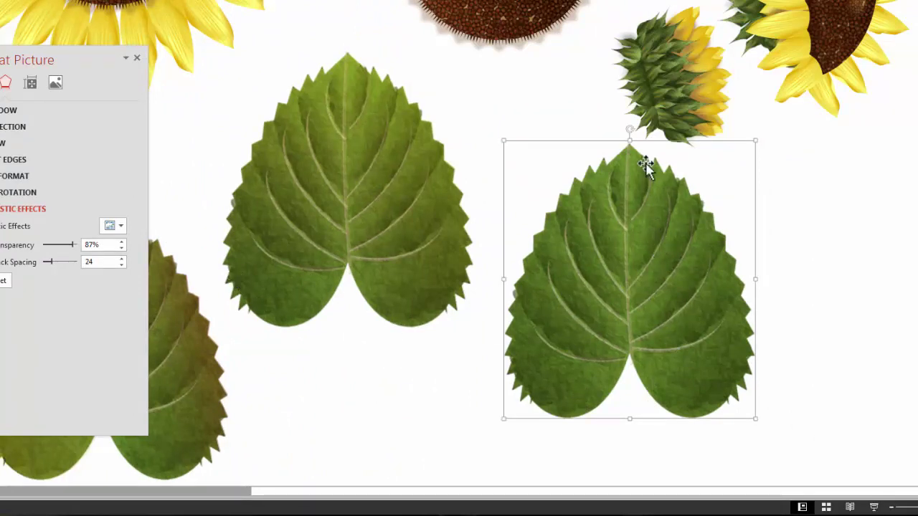
left_click_drag(656, 361, 635, 370)
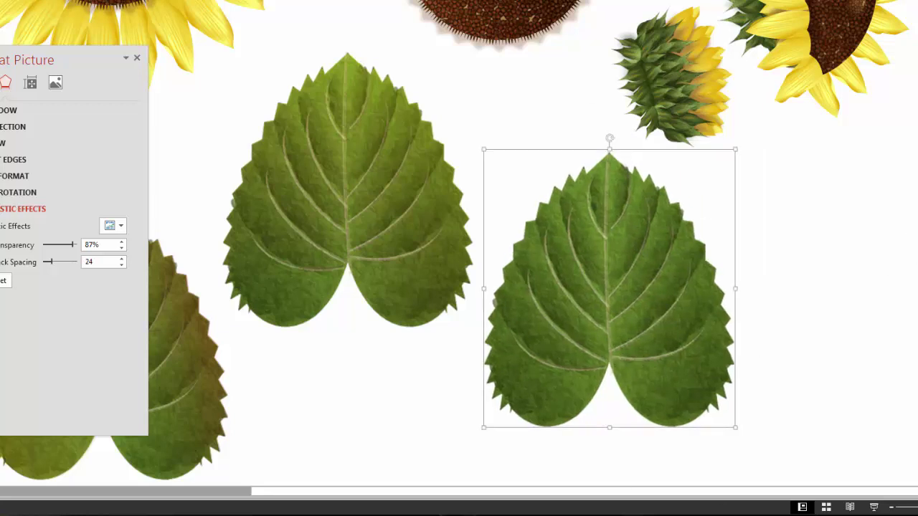
mouse_move(607, 136)
left_mouse_down()
mouse_move(784, 430)
mouse_move(814, 442)
left_mouse_up()
left_click(550, 317)
left_click(764, 241, "shift")
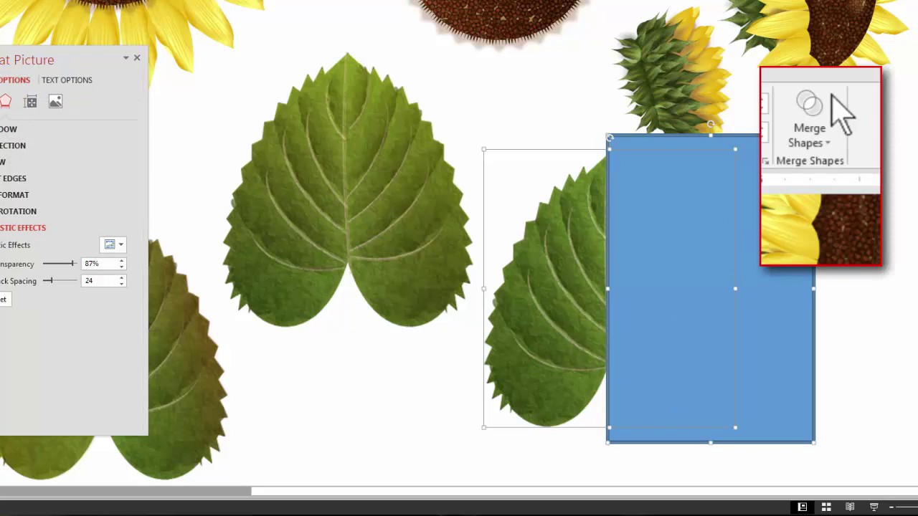
left_click(817, 144)
left_click(911, 188)
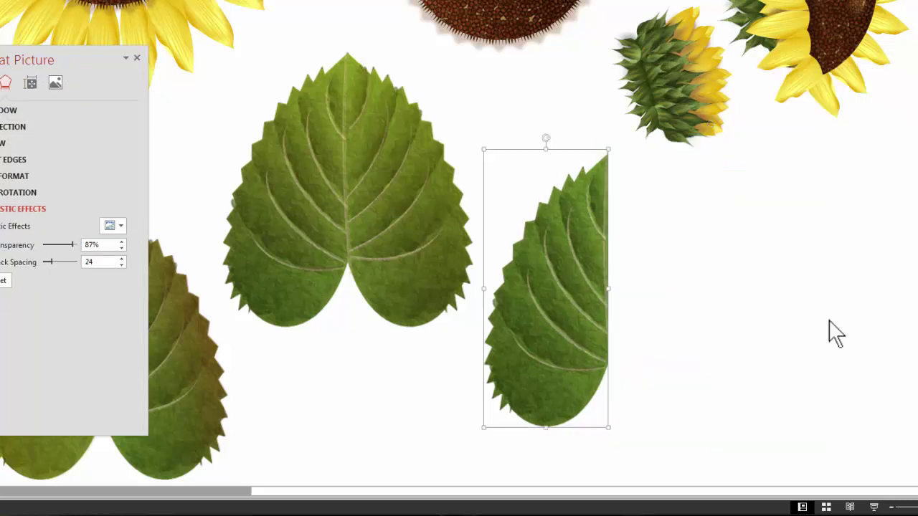
Rotate the half leaf until it lies nearly horizontal with its tip to the left, and place a duplicate below it.
left_click_drag(557, 314, 656, 318)
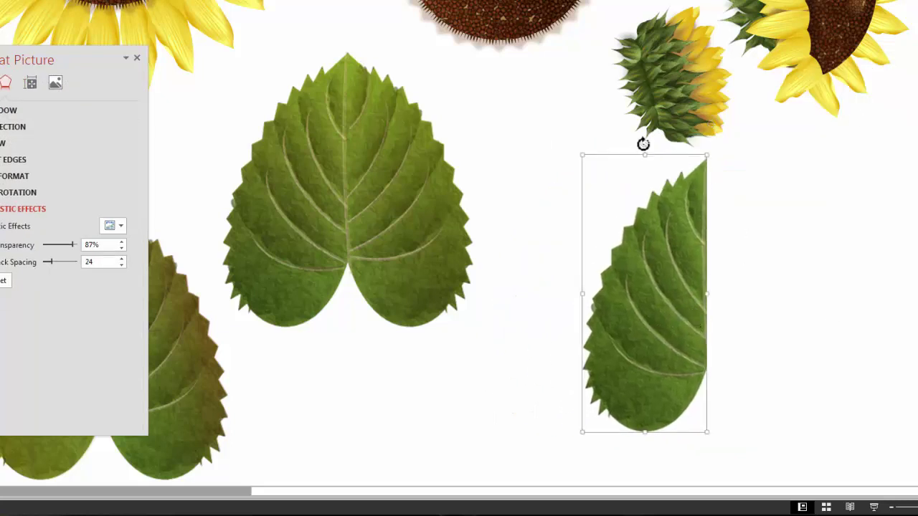
left_click_drag(644, 145, 559, 308)
left_click_drag(697, 285, 722, 238)
left_click_drag(754, 318, 737, 340)
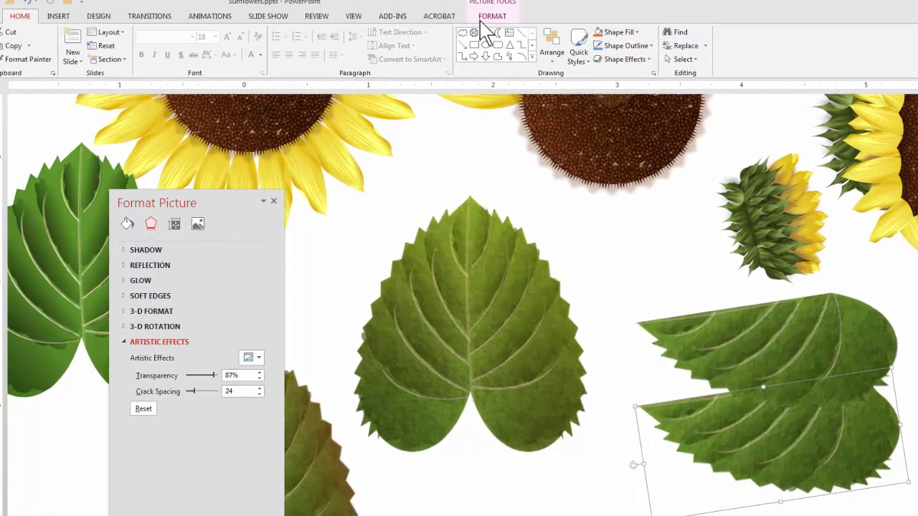
Darken the lower half-leaf copy with a darker brightness and contrast correction.
left_click(492, 16)
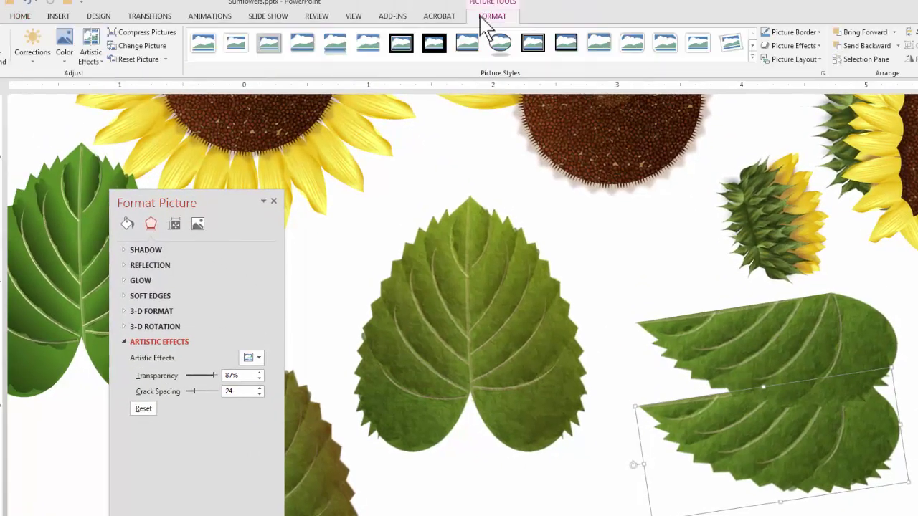
left_click(30, 57)
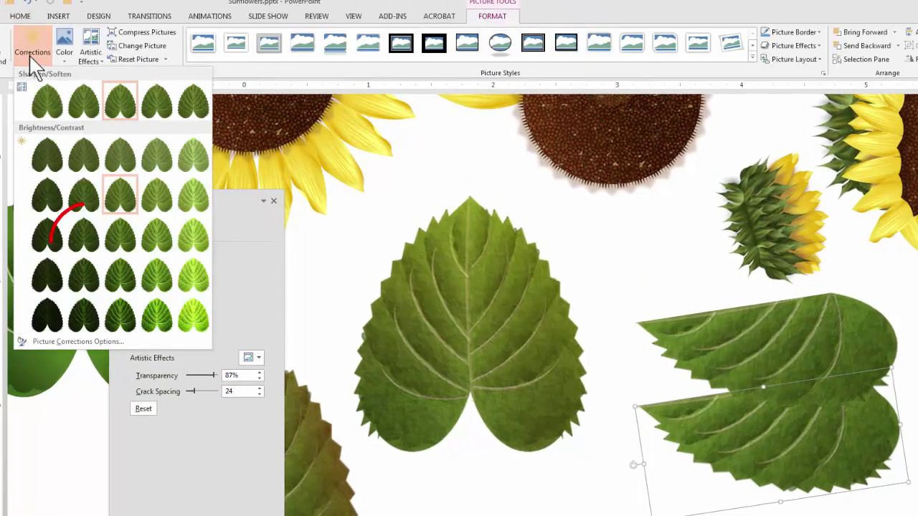
left_click(90, 240)
Stack the lighter half leaf over the darkened copy and rotate it slightly so the dark serrated edge shows beneath.
left_click_drag(801, 329, 782, 396)
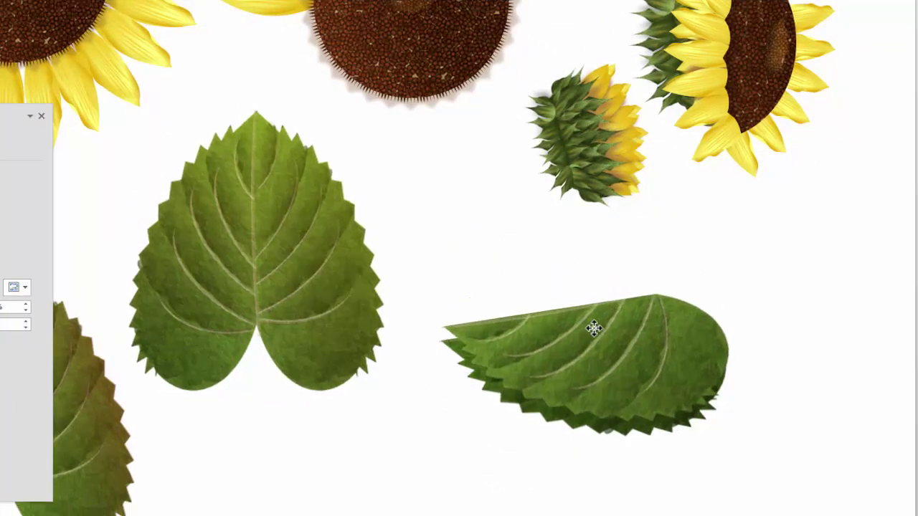
left_click(594, 329)
left_click_drag(439, 388, 444, 405)
left_click(795, 405)
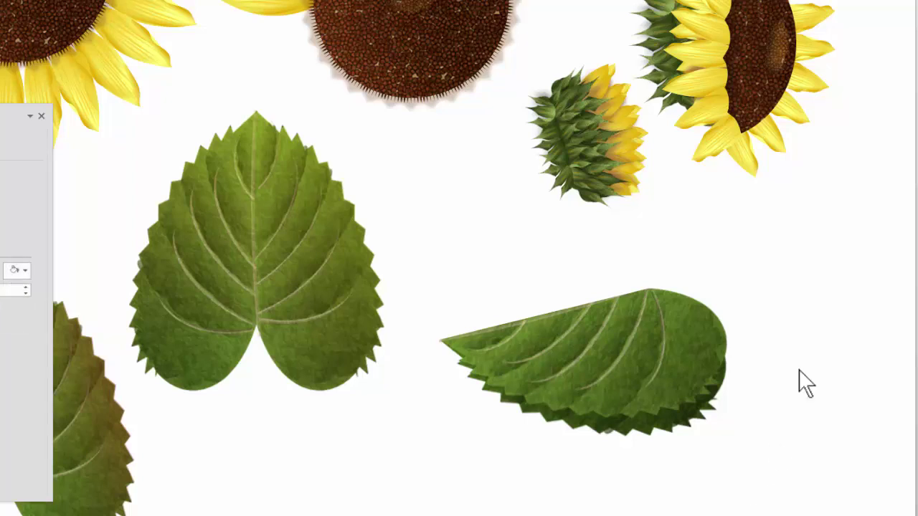
Group the two half leaves and rotate the folded leaf so its tip points up to the right, below the flower bud.
left_click_drag(839, 218, 361, 509)
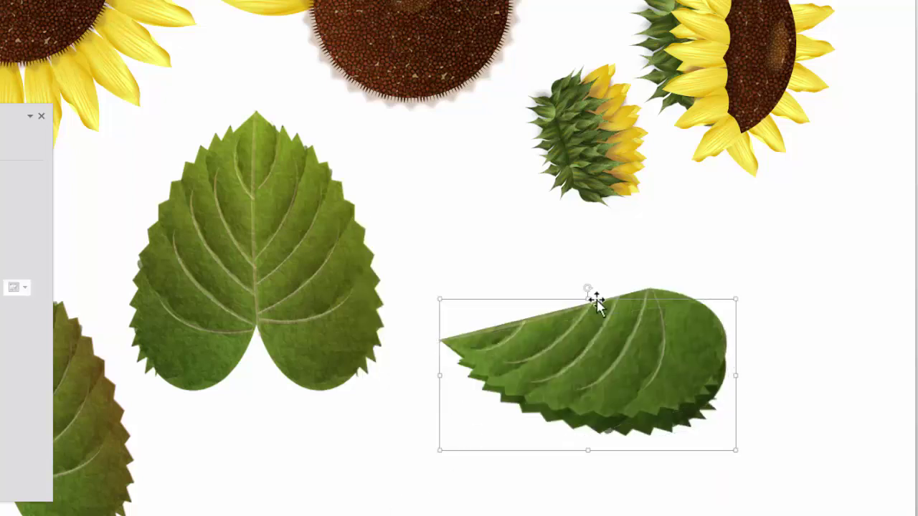
left_click_drag(589, 285, 618, 446)
left_click_drag(628, 386, 671, 340)
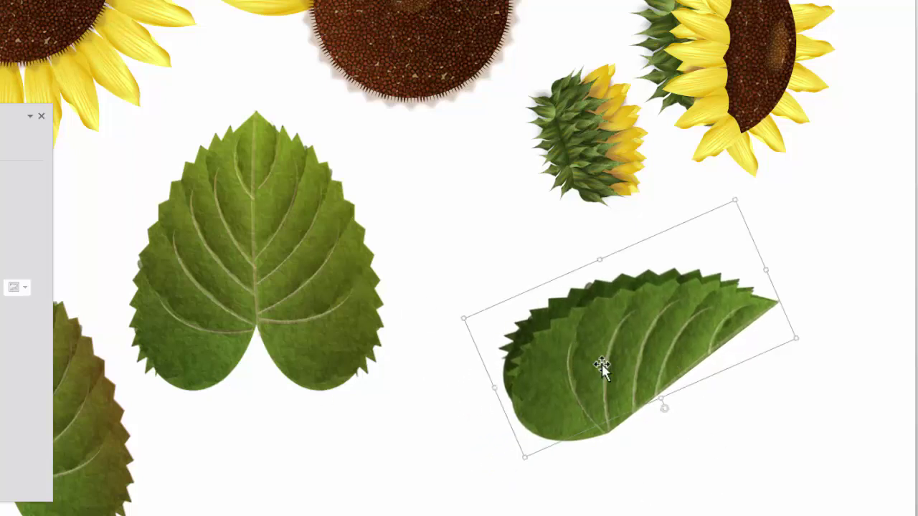
left_click(640, 499)
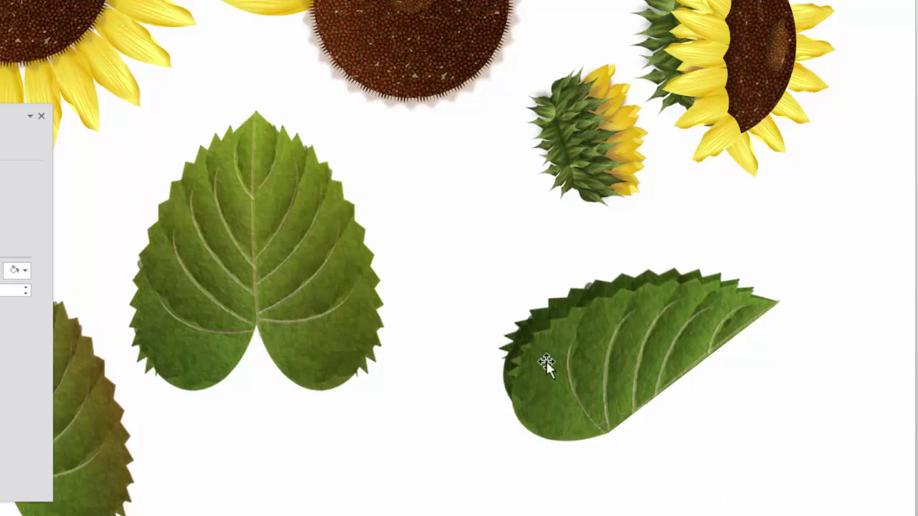
Ungroup the folded leaf and tilt its lighter half so more of the dark half shows behind it.
left_click(549, 383)
key("ctrl+z")
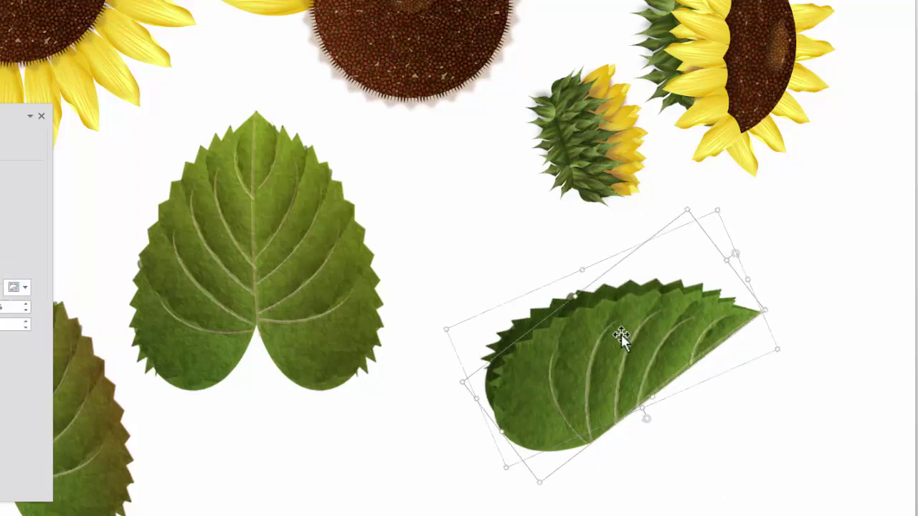
left_click_drag(585, 319, 588, 322)
left_click(760, 495)
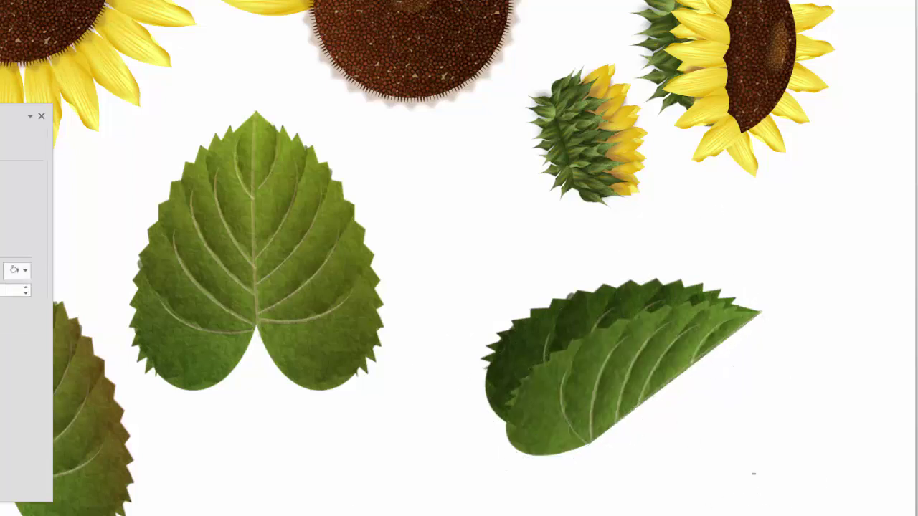
Remove the lighter half leaf and rotate the remaining dark half until its straight edge is horizontal with the tip to the left.
left_click(573, 436)
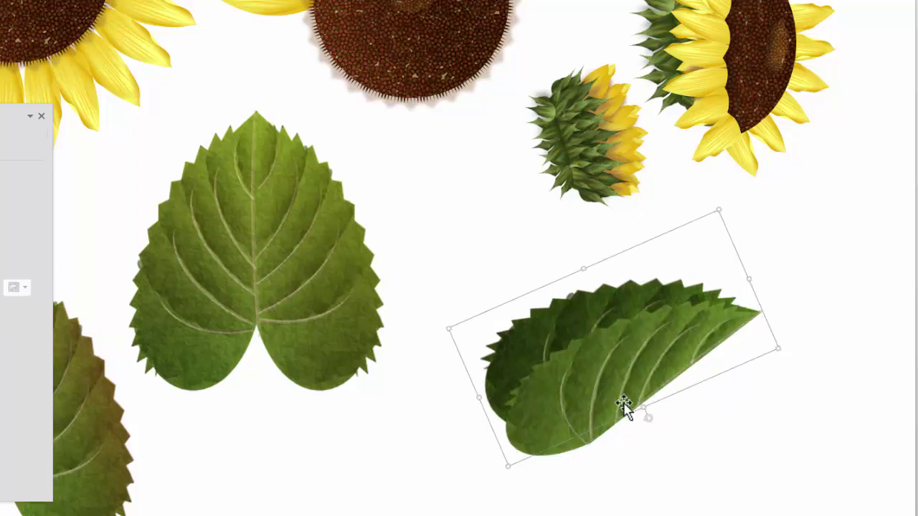
left_click_drag(621, 403, 603, 354)
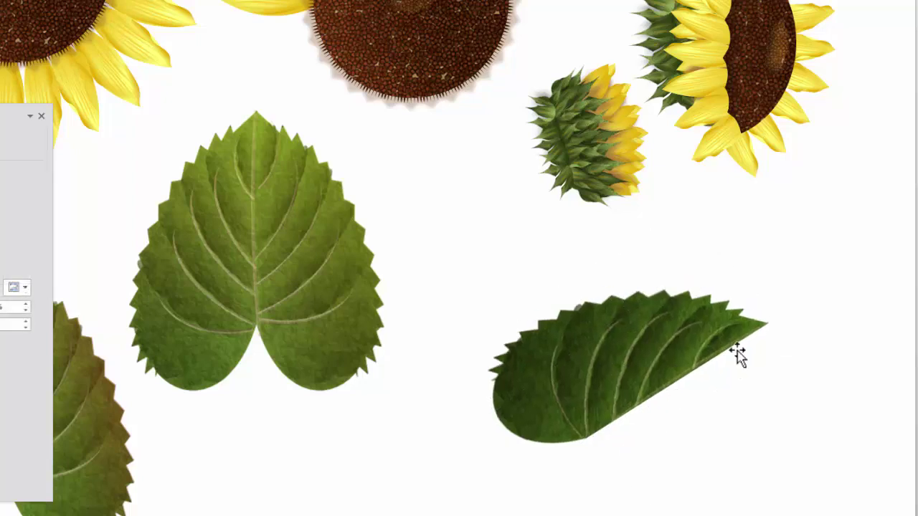
left_click_drag(746, 261, 485, 361)
left_click_drag(648, 338, 655, 352)
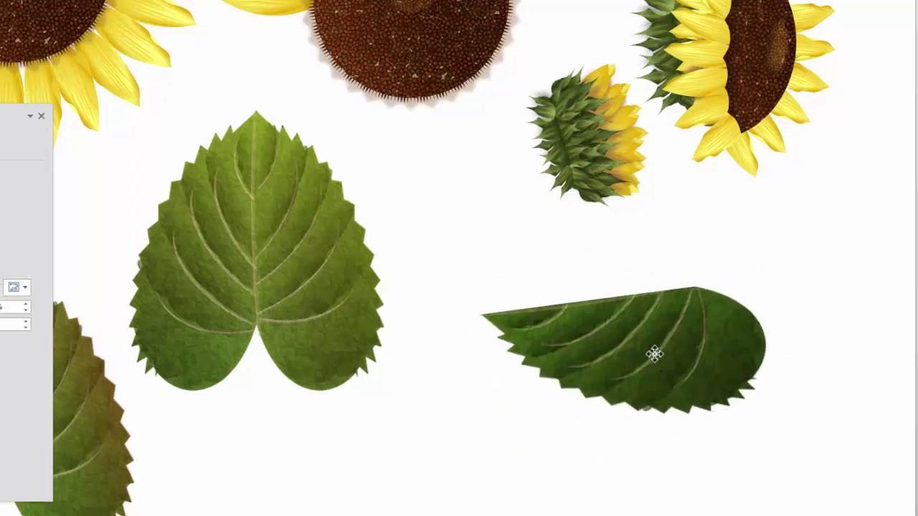
left_click(473, 379)
left_click(568, 365)
left_click_drag(473, 375, 473, 367)
left_click(466, 276)
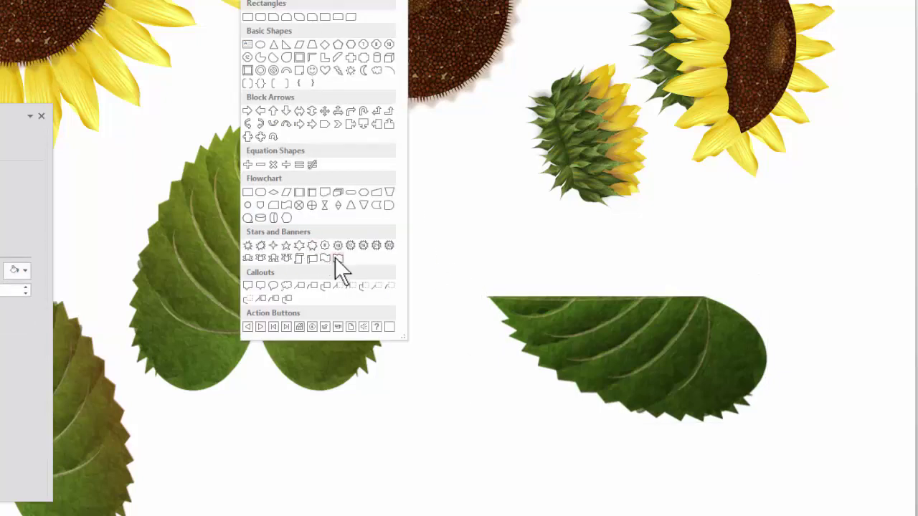
Draw a long Wave shape, rotate it slightly counterclockwise, and position it overlapping the half leaf's straight edge.
left_click(326, 257)
left_click_drag(434, 200, 793, 310)
left_click_drag(512, 251, 539, 245)
left_click_drag(642, 206, 627, 213)
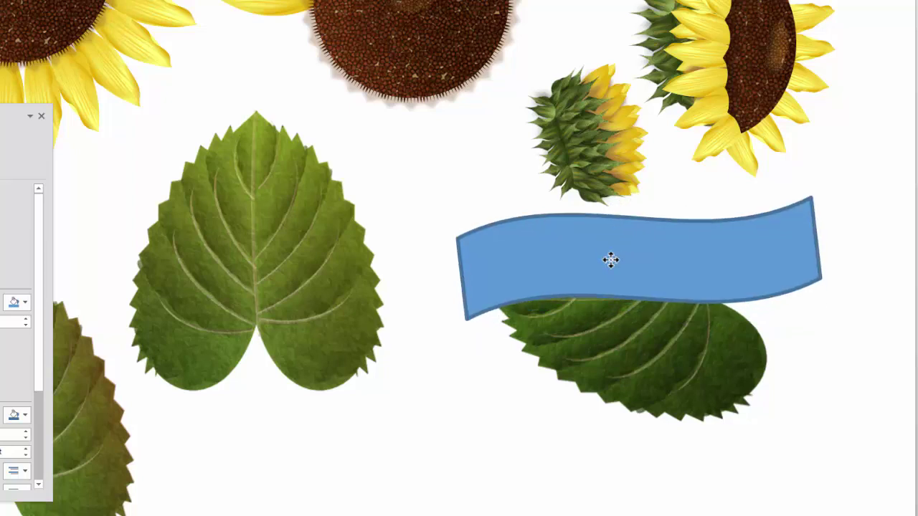
Subtract the wave shape from the half leaf to give its straight edge a wavy contour.
left_click(608, 260)
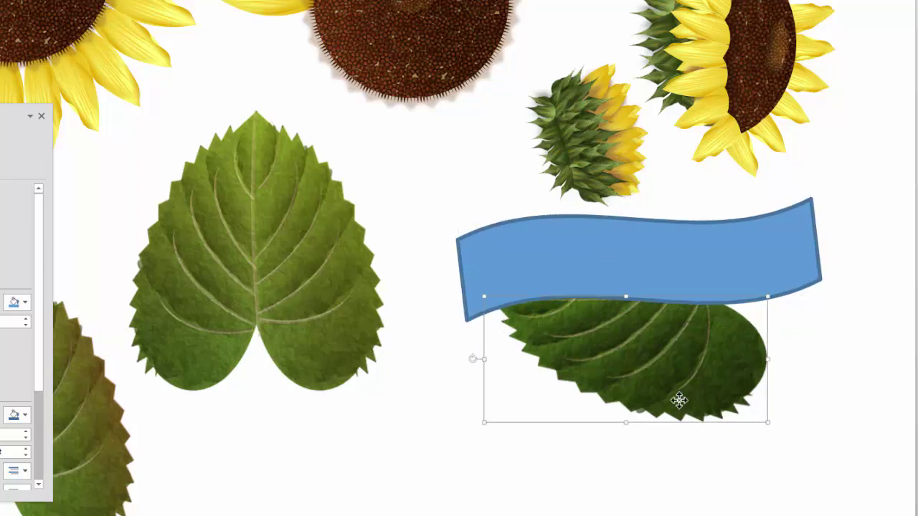
left_click(678, 403)
left_click(737, 246, "shift")
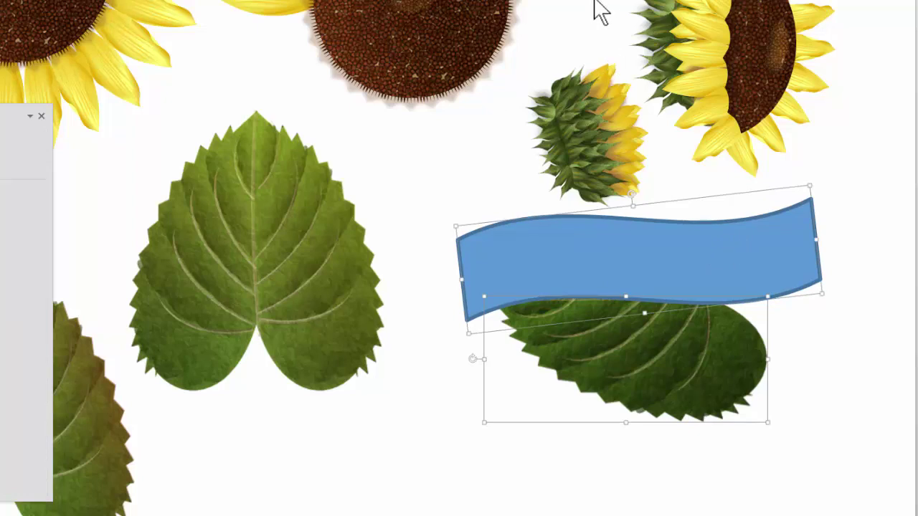
left_click(746, 1)
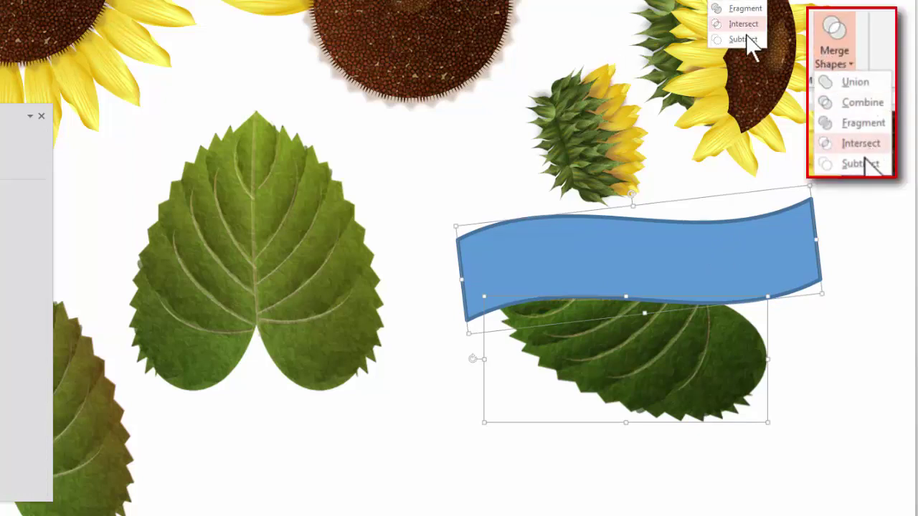
left_click(744, 38)
Move the wavy-edged half leaf up and place a duplicate below it.
left_click(718, 447)
left_click(668, 357)
left_click_drag(668, 356, 709, 302)
left_click_drag(654, 322, 617, 383)
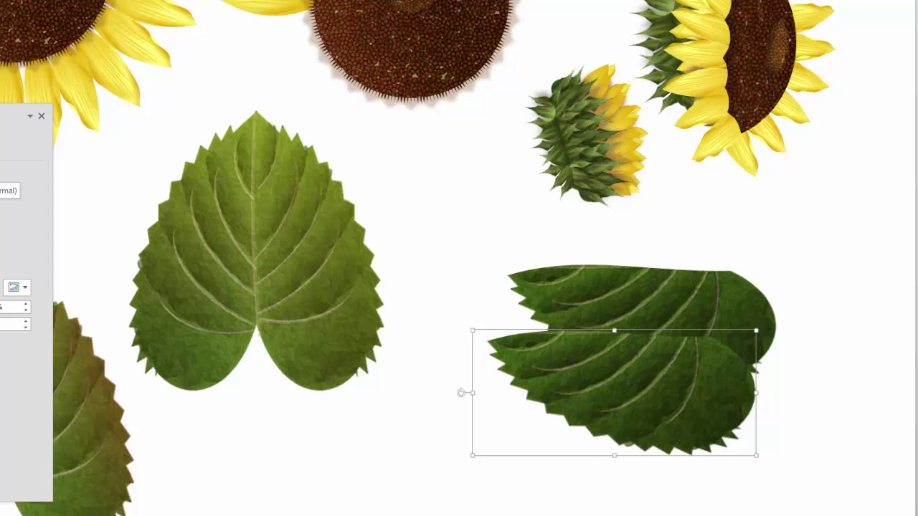
Stack one lightened half leaf over the dark one and rotate it slightly to form a second folded leaf.
left_click_drag(670, 421, 699, 353)
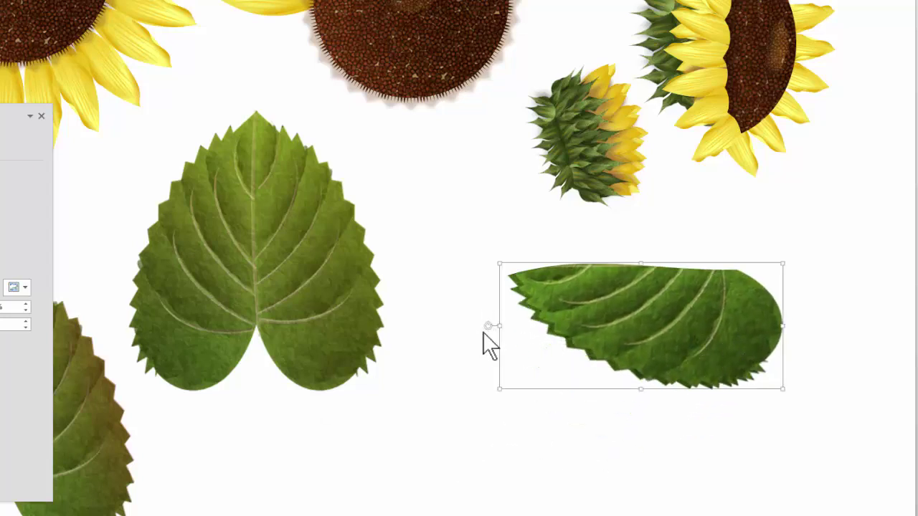
left_click_drag(488, 323, 489, 349)
left_click_drag(614, 290, 615, 271)
left_click(589, 467)
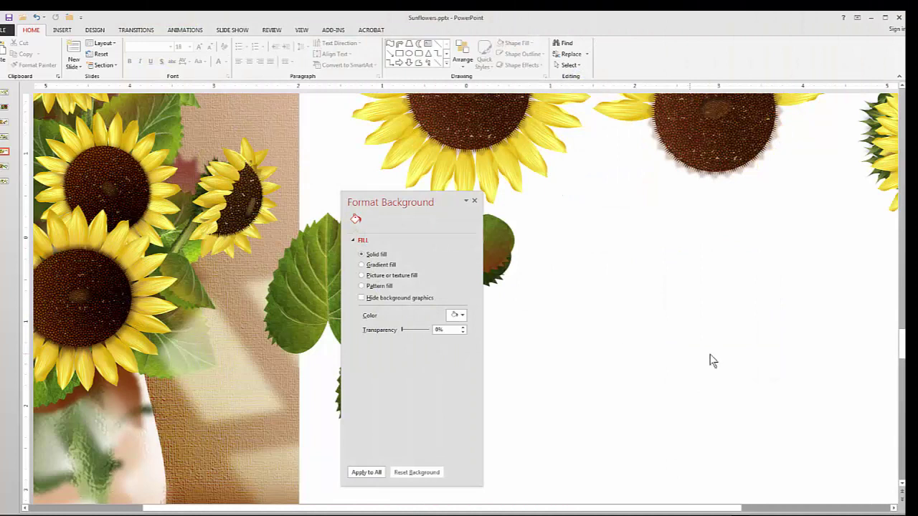
Draw a Bent Arrow block arrow in the blank area beside the leaves.
left_click(446, 62)
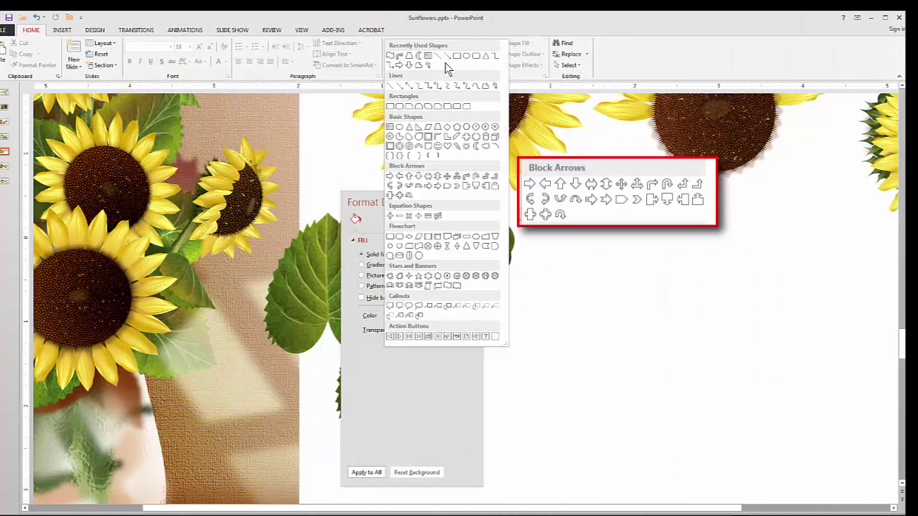
left_click(469, 180)
left_click_drag(574, 230, 653, 341)
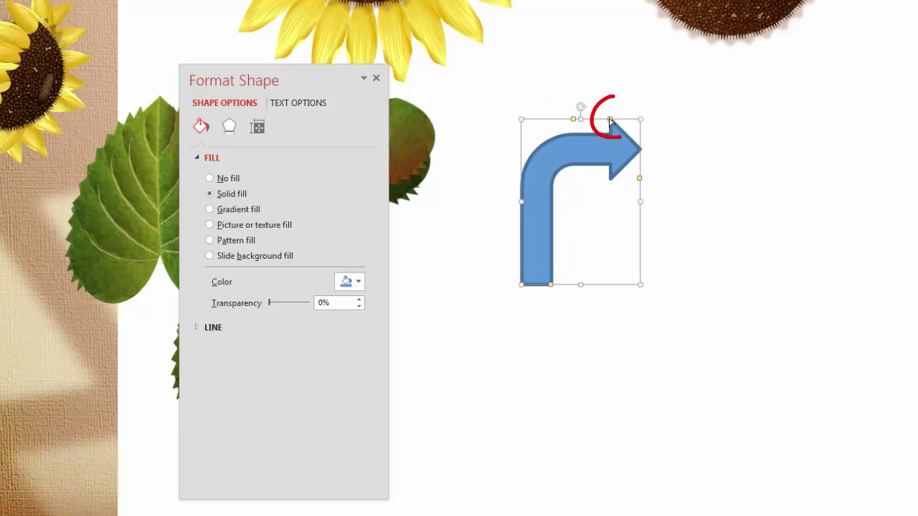
Reshape the bent arrow into a smoothly curved stem by flattening its head, widening the bend and matching the head to the shaft width.
left_click_drag(609, 120, 651, 117)
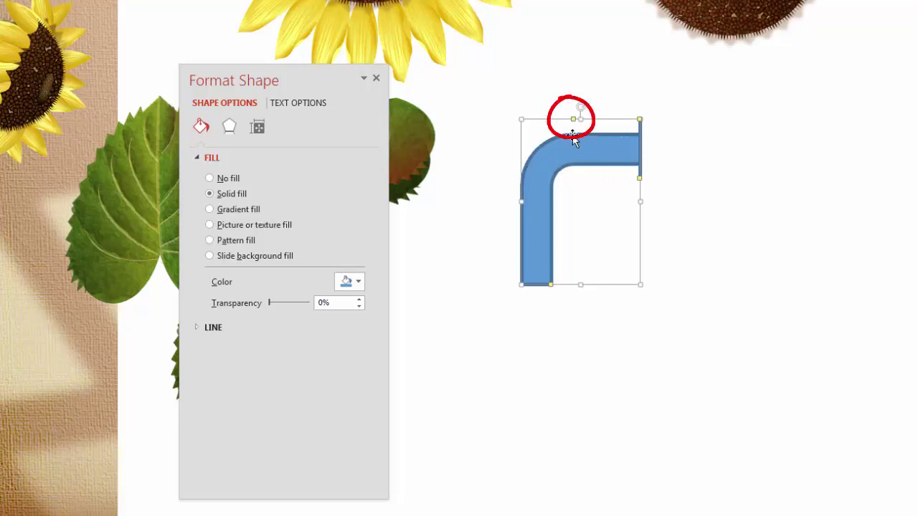
left_click_drag(574, 119, 658, 108)
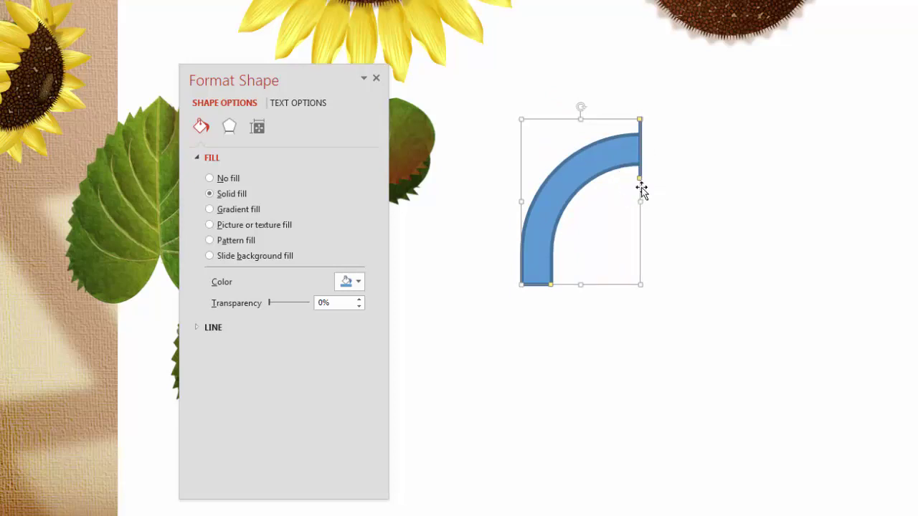
left_click_drag(640, 180, 643, 153)
left_click_drag(557, 179, 538, 164)
left_click_drag(524, 199, 525, 200)
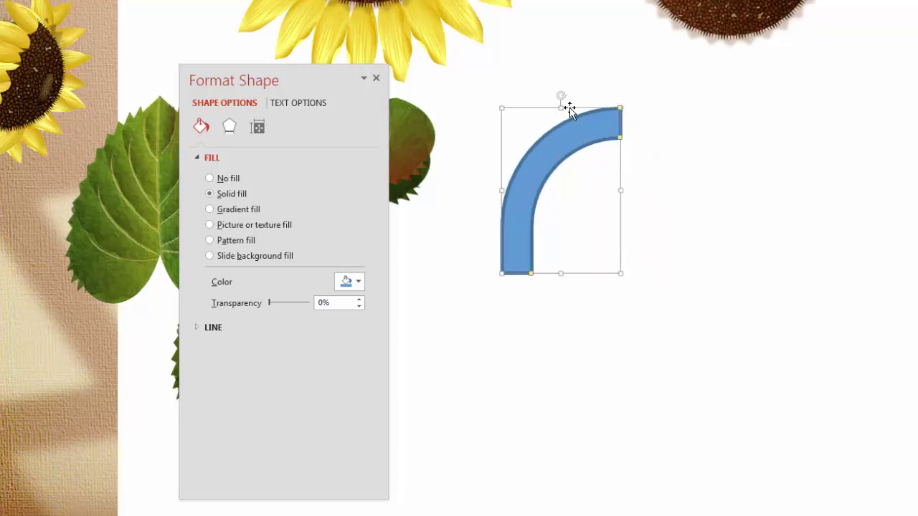
left_click_drag(578, 156, 569, 175)
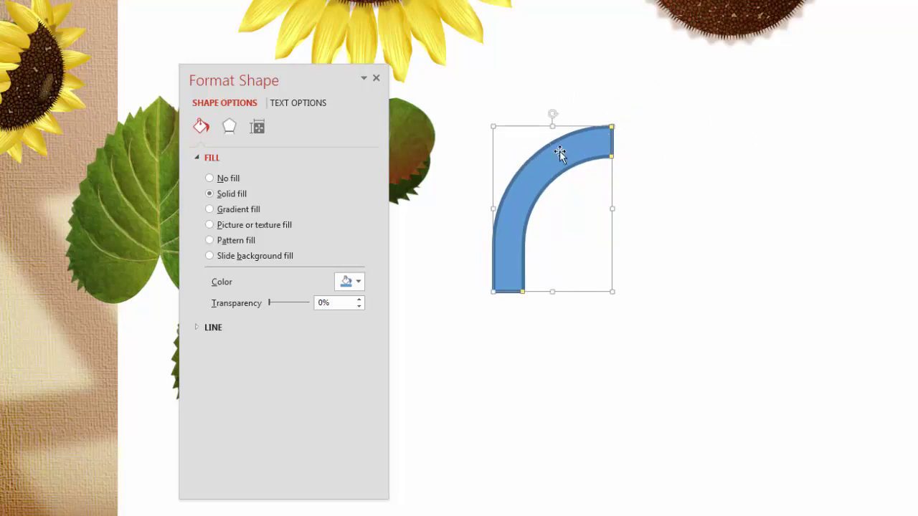
mouse_move(558, 149)
left_mouse_down()
mouse_move(557, 141)
mouse_move(565, 163)
left_mouse_up()
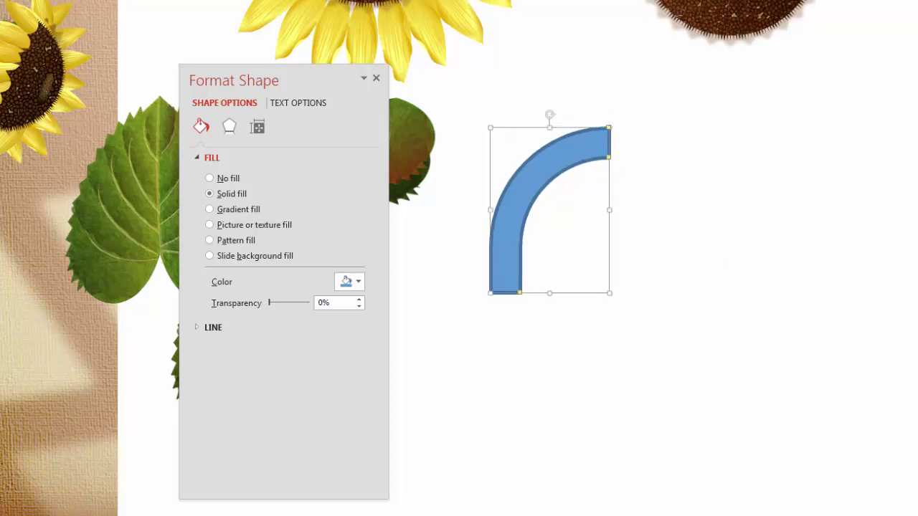
Draw a trapezoid beside the upper end of the curved stem.
left_click(258, 1)
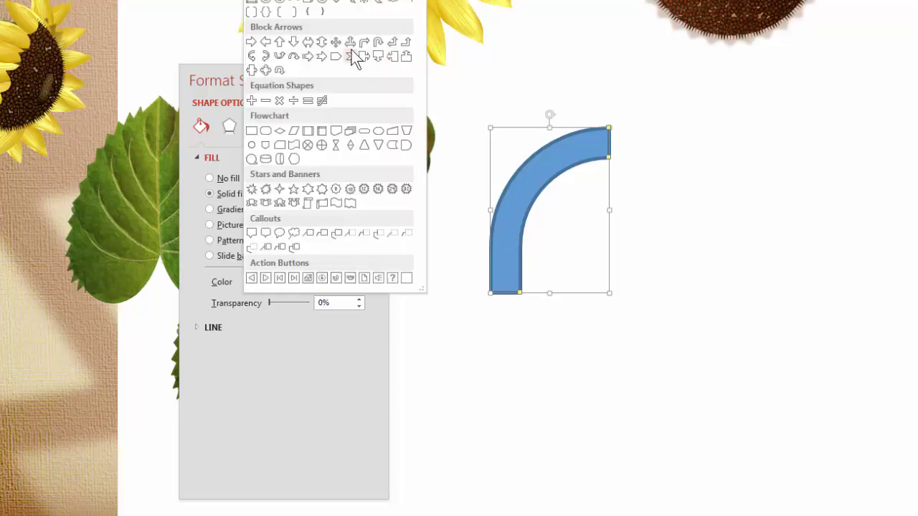
left_click(322, 2)
mouse_move(614, 93)
left_mouse_down()
mouse_move(686, 168)
mouse_move(703, 170)
left_mouse_up()
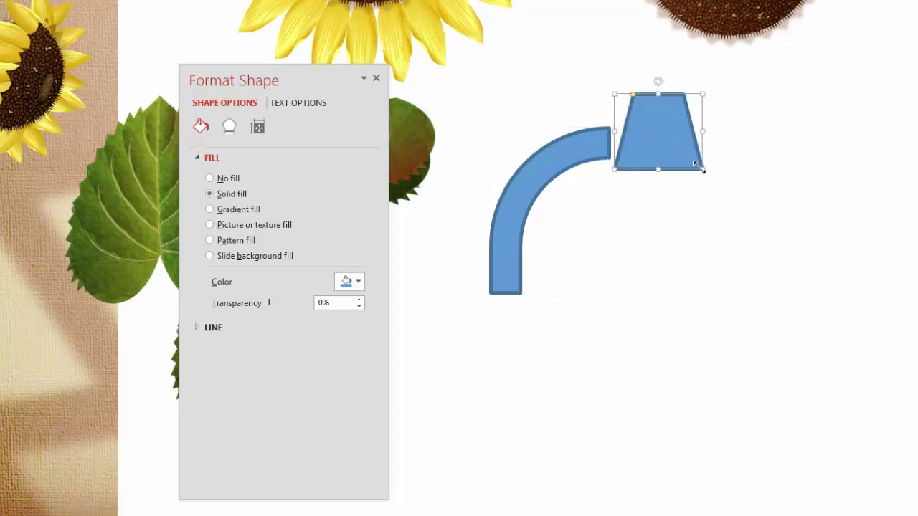
Rotate the trapezoid and fit its narrow end to the curved stem so their edges line up into a flared tip.
left_click_drag(659, 81, 607, 145)
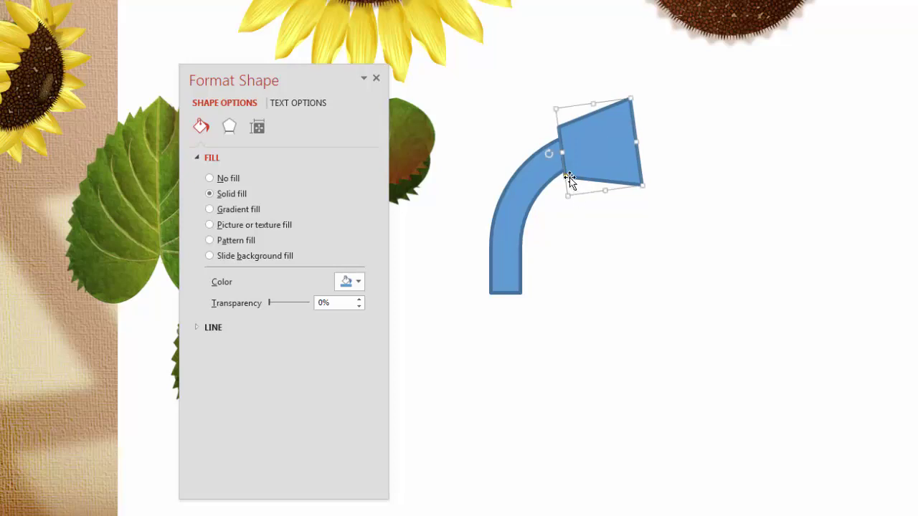
left_click_drag(568, 180, 565, 170)
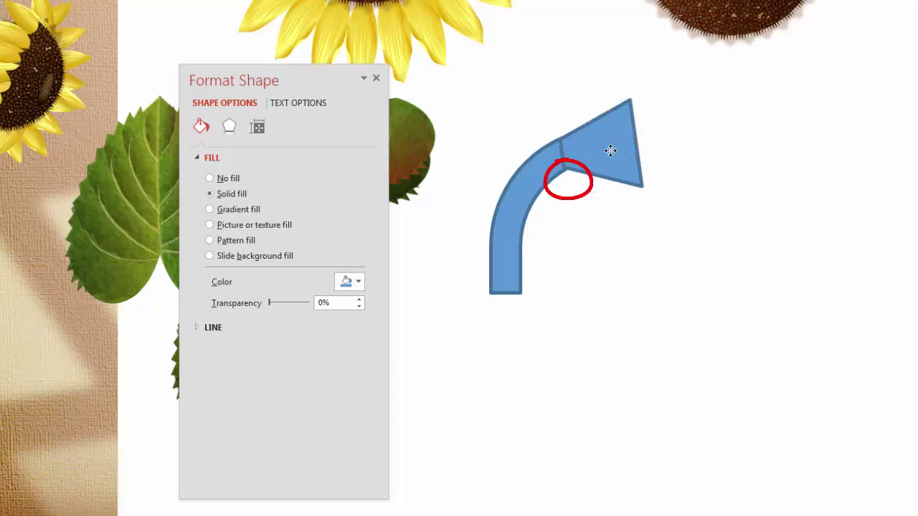
left_click(610, 150)
left_click_drag(553, 150, 549, 156)
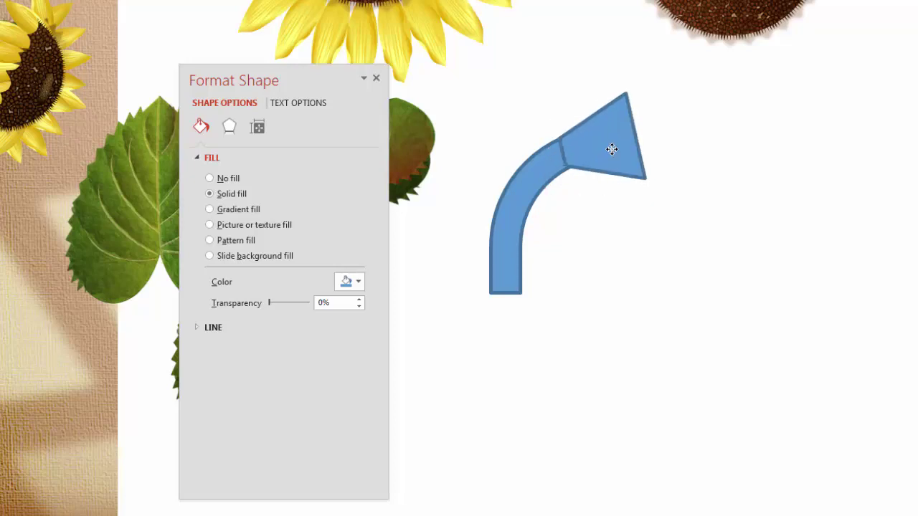
left_click_drag(611, 155, 615, 148)
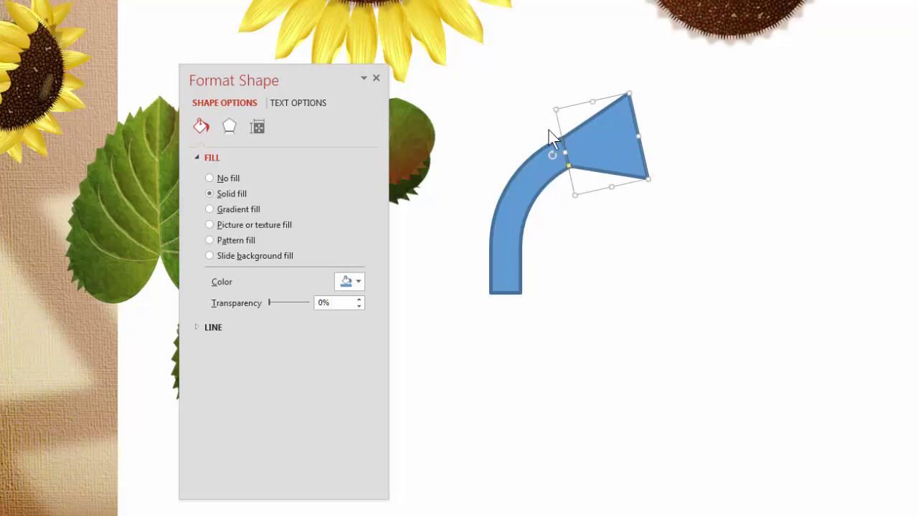
left_click(814, 251)
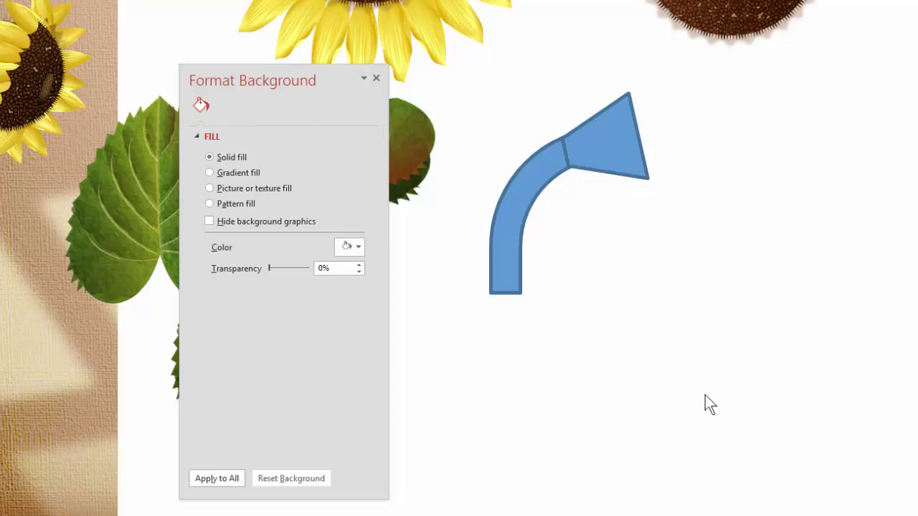
Unite the curved stem and trapezoid into one shape and place a duplicate to its right.
left_click_drag(718, 381, 414, 60)
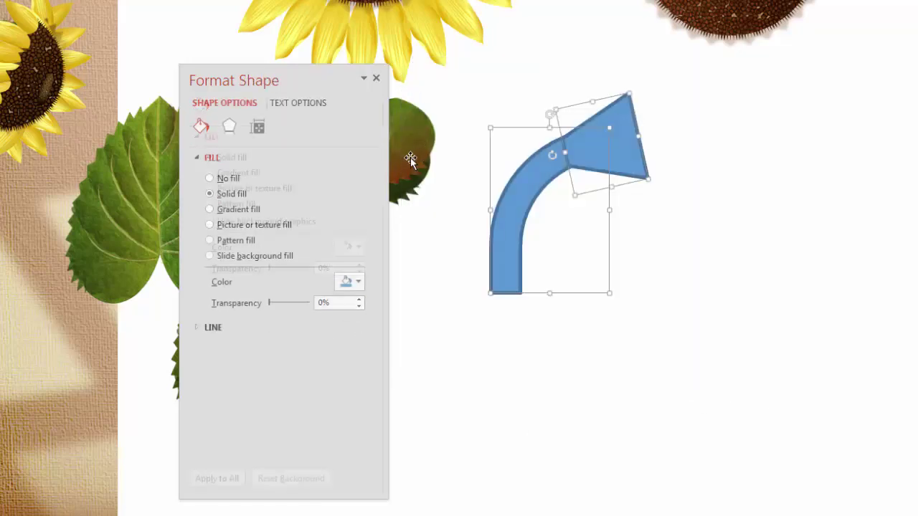
left_click(750, 129)
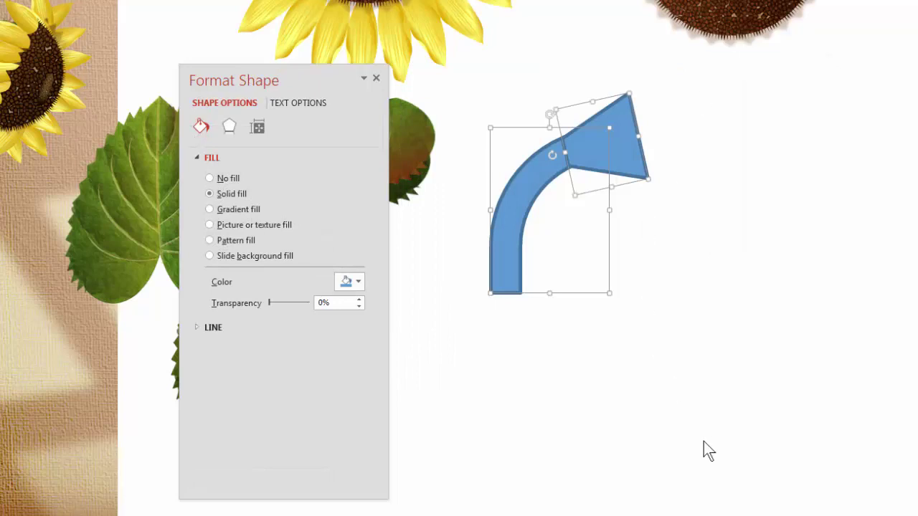
left_click_drag(532, 189, 752, 202, "ctrl")
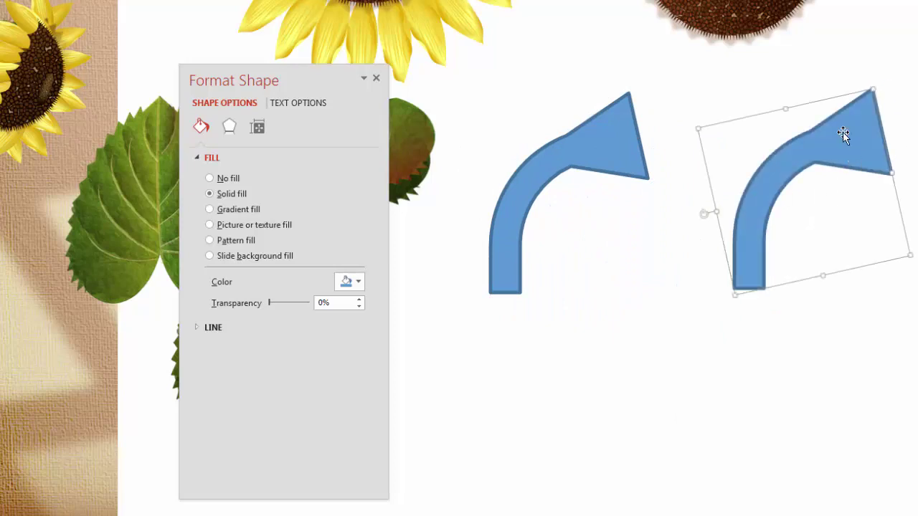
Remove the outline from the original stem shape and move it up.
left_click_drag(508, 246, 507, 189)
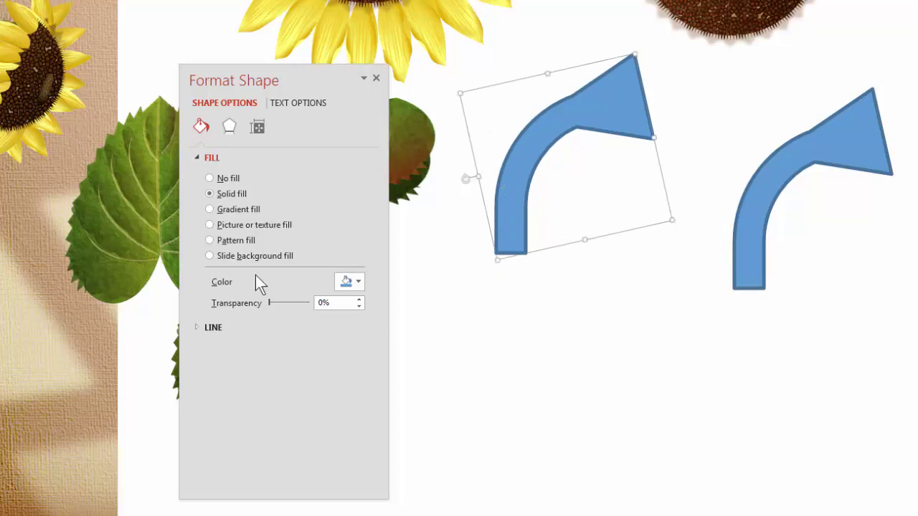
left_click(199, 329)
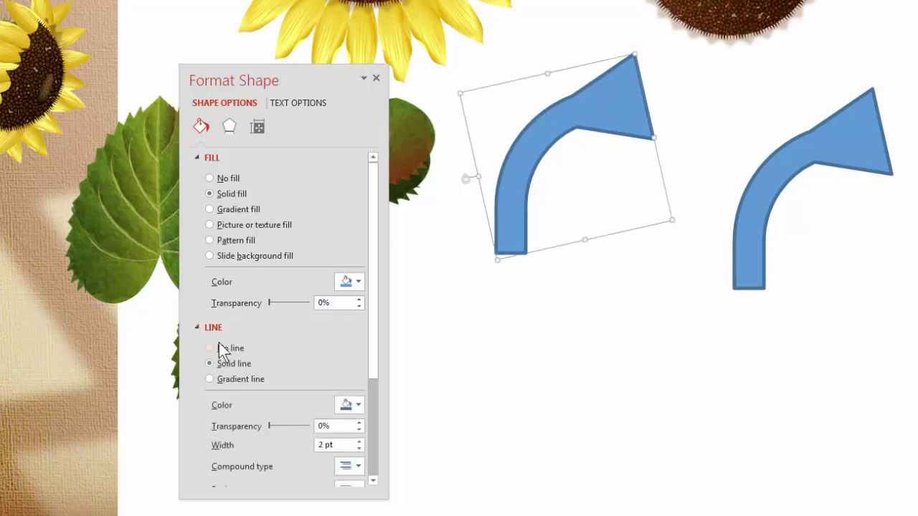
left_click(221, 348)
left_click(571, 340)
left_click_drag(530, 147, 530, 107)
left_click(543, 423)
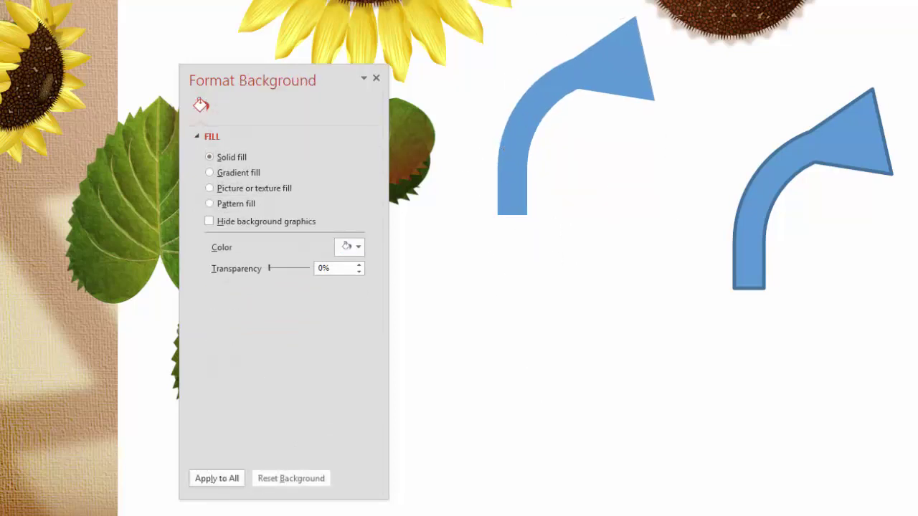
Draw a narrow Wave shape, stand it upright below the outline-free stem, and adjust its curve and slanted ends.
left_click(256, 0)
left_click(335, 205)
left_click_drag(550, 228, 624, 276)
left_click_drag(685, 261, 686, 260)
left_click_drag(627, 199, 663, 233)
left_click_drag(600, 237, 595, 164)
left_click(550, 235)
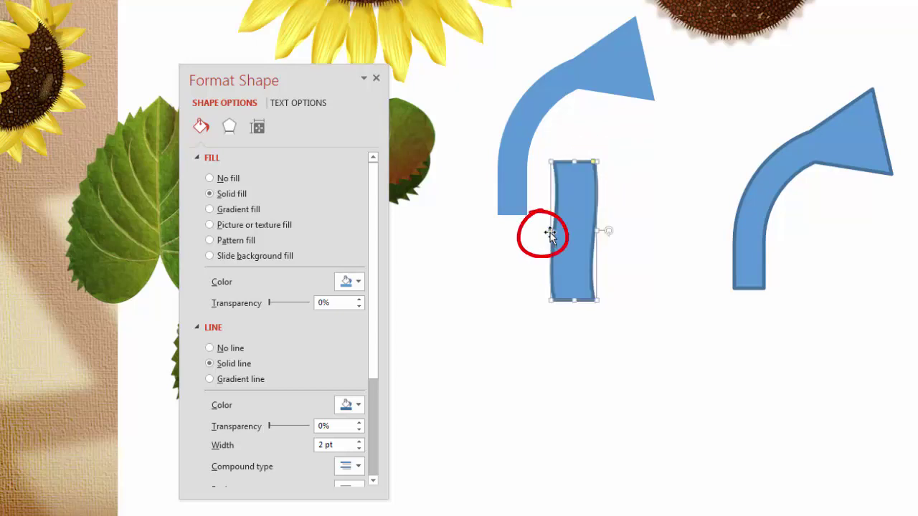
left_click_drag(549, 233, 557, 152)
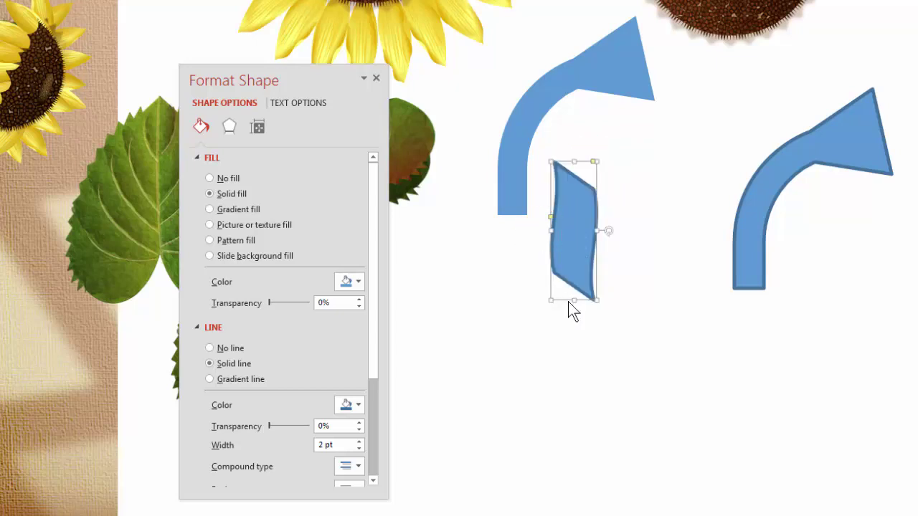
Lengthen the upright wave shape, remove its outline, and overlap it with the lower end of the outline-free stem.
left_click_drag(574, 301, 568, 352)
left_click_drag(565, 273, 559, 263)
left_click(211, 348)
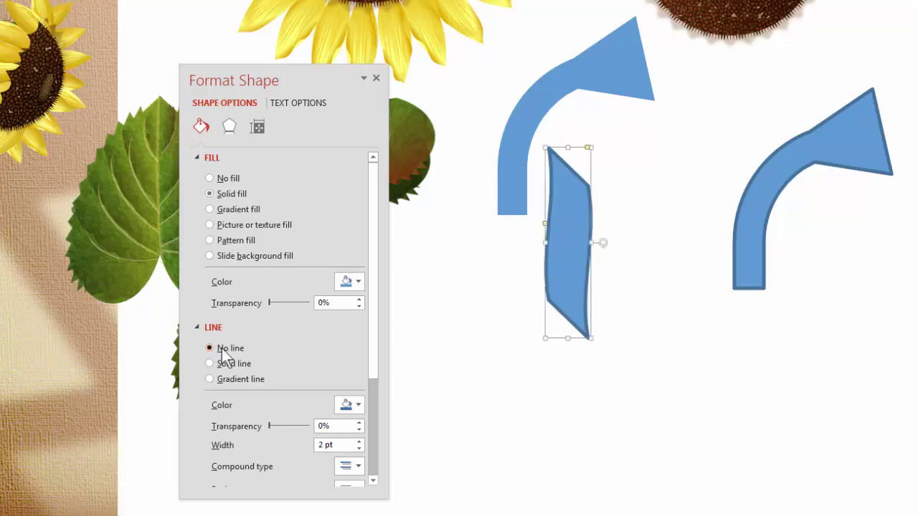
mouse_move(593, 243)
left_mouse_down()
mouse_move(518, 222)
mouse_move(521, 211)
mouse_move(518, 232)
left_mouse_up()
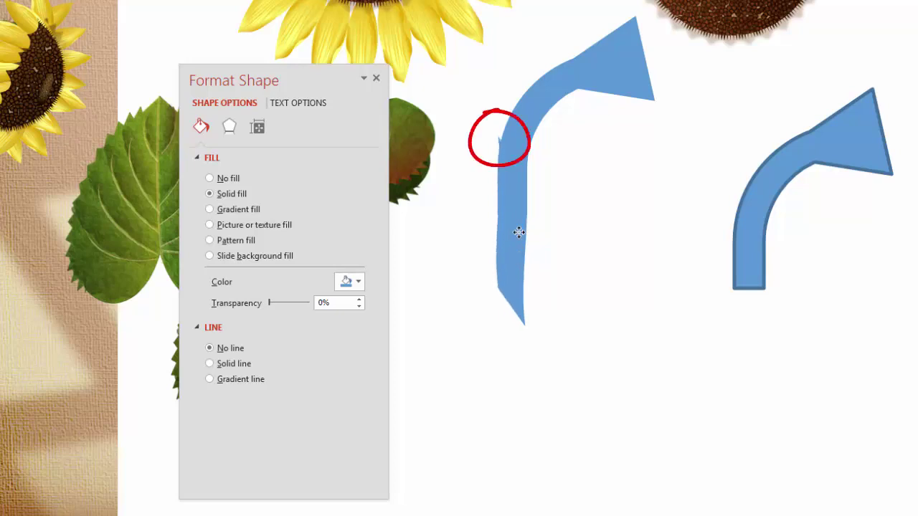
Extend the stem downward with two overlapping duplicates of the wave segment, placed end to end.
left_click_drag(519, 232, 511, 348)
left_click(581, 354)
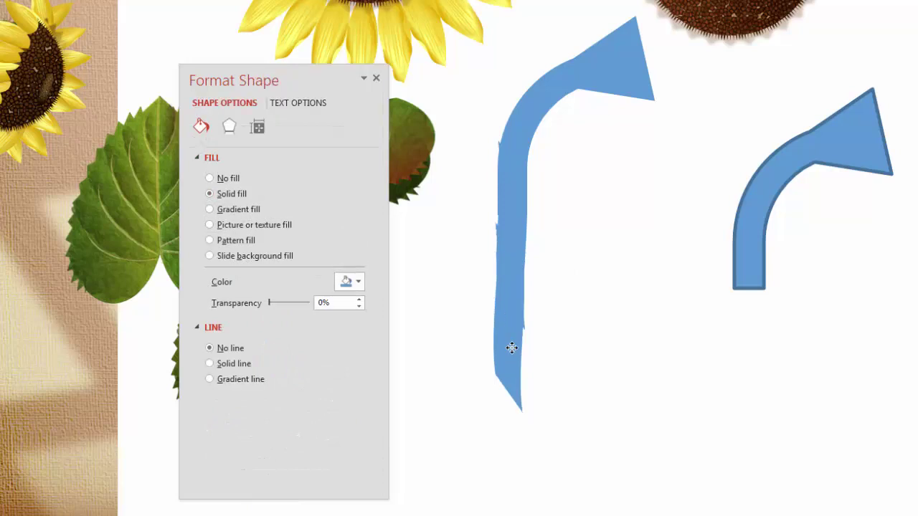
left_click(591, 331)
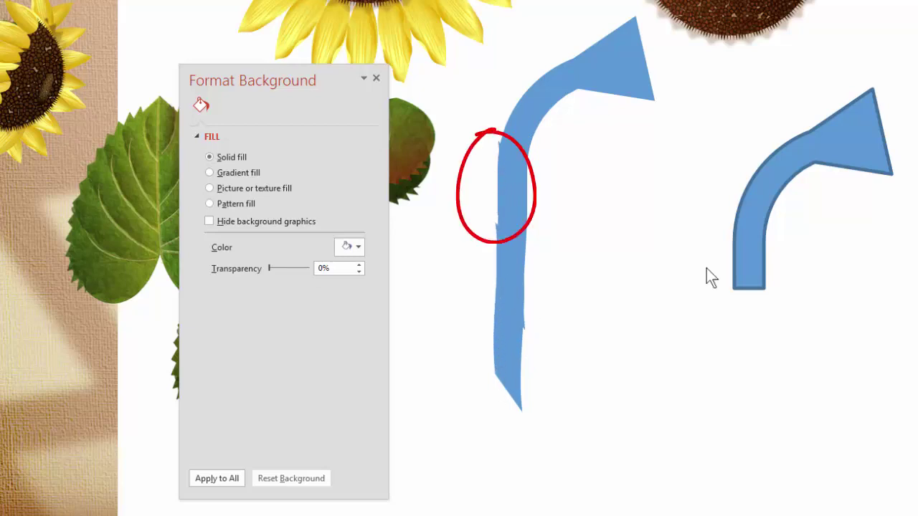
scroll(662, 388, "down", 2)
scroll(662, 397, "down", 2)
left_click(508, 258)
left_click_drag(508, 258, 504, 352)
left_click(658, 405)
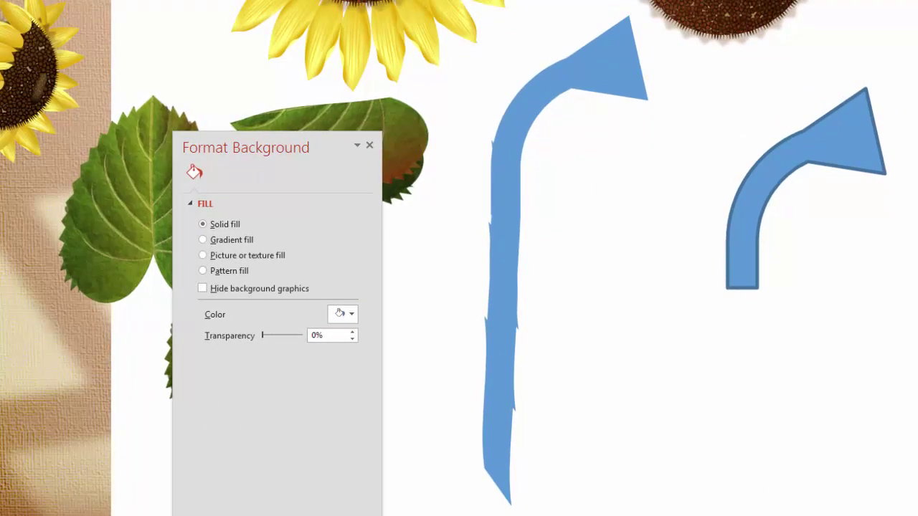
Unite the outline-free stem and its three wave segments into one shape.
left_click_drag(803, 514, 412, 6)
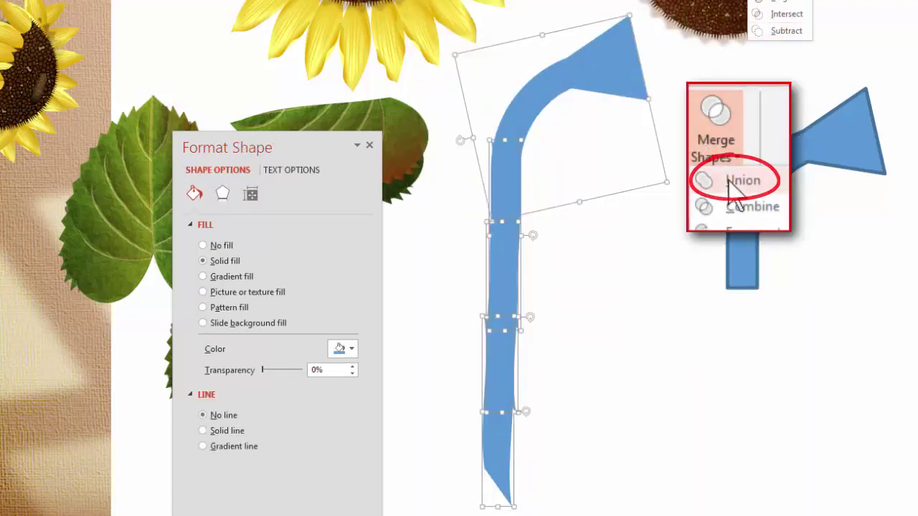
left_click(614, 399)
left_click(529, 250)
left_click_drag(528, 251, 507, 231)
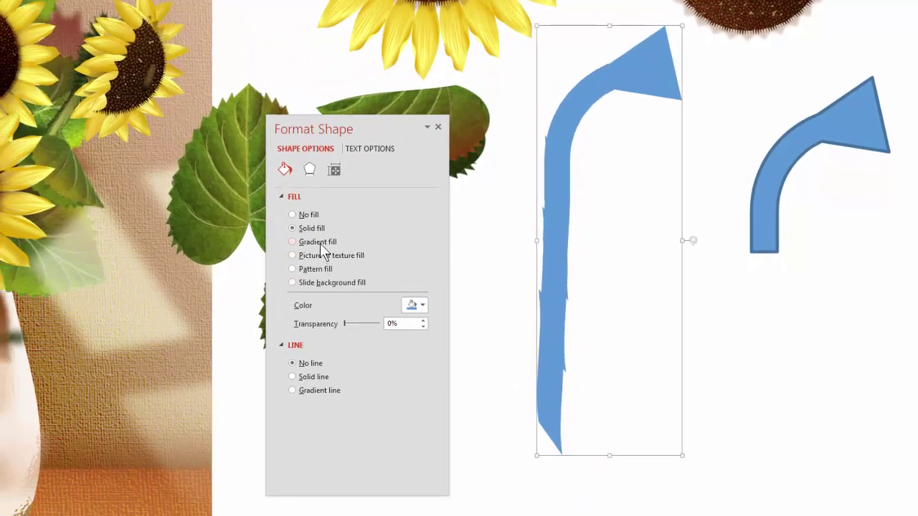
Give the long stem a linear gradient fill with three stops, placing the middle stop at 53%.
left_click(319, 242)
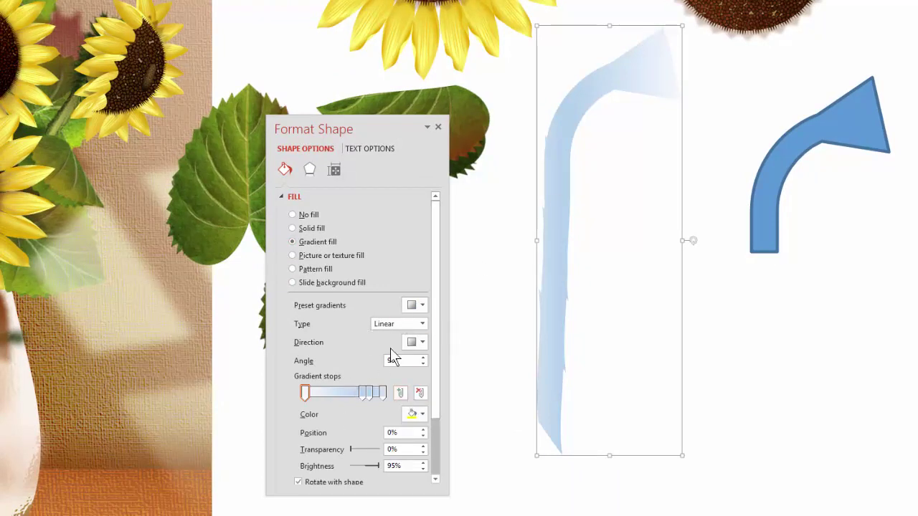
left_click(369, 393)
left_click_drag(371, 398, 364, 397)
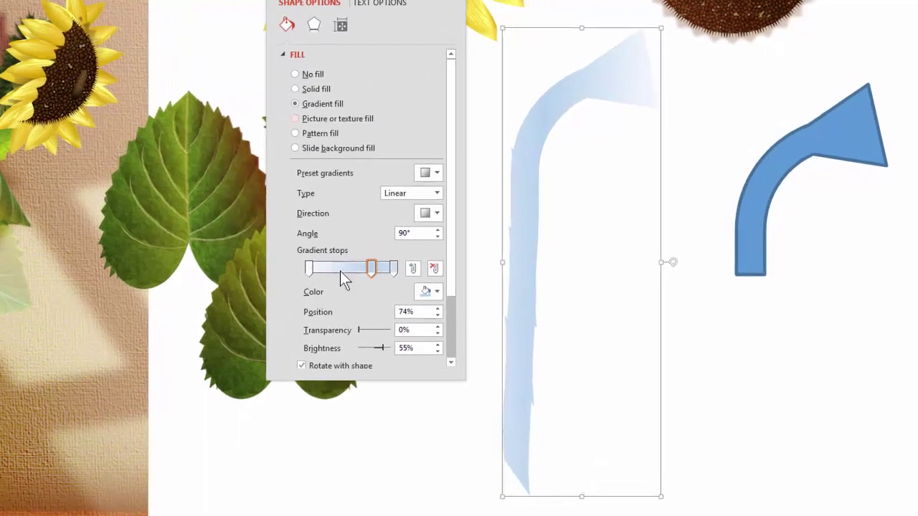
Color all three gradient stops of the stem with the standard light green.
left_click(393, 268)
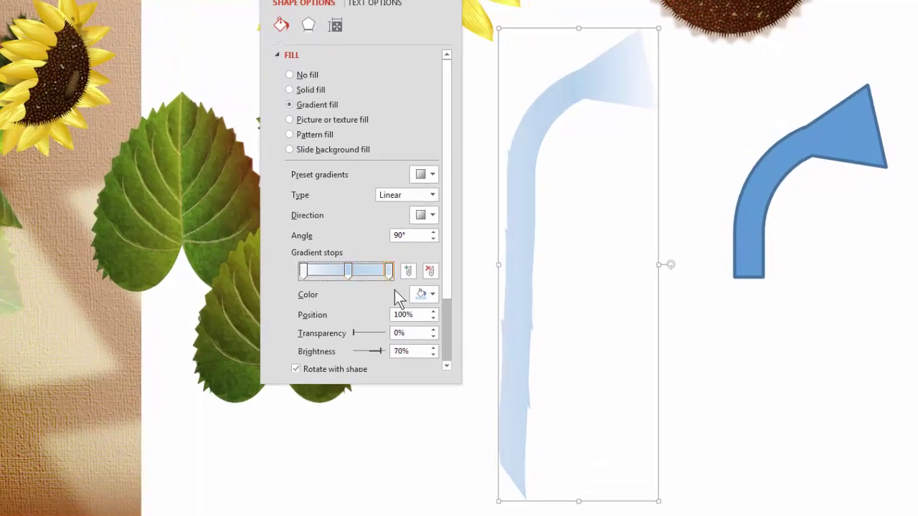
left_click(435, 294)
left_click(462, 400)
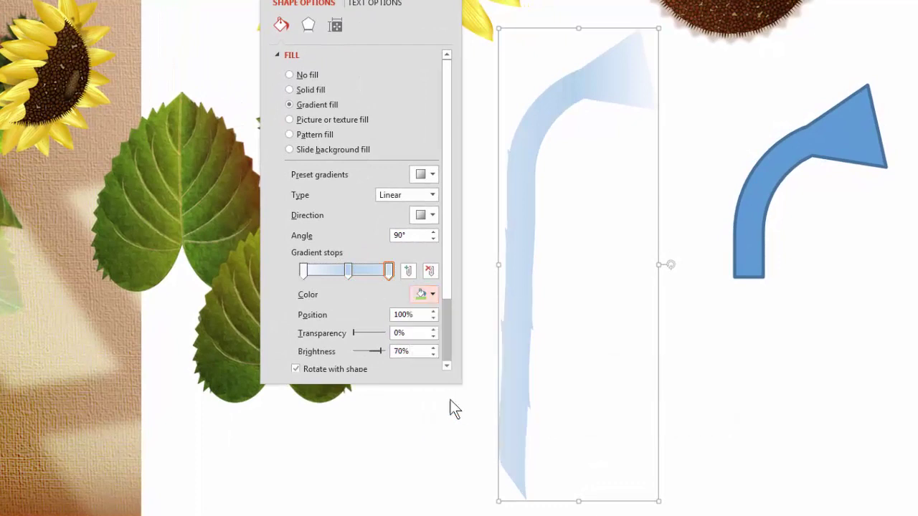
left_click(348, 270)
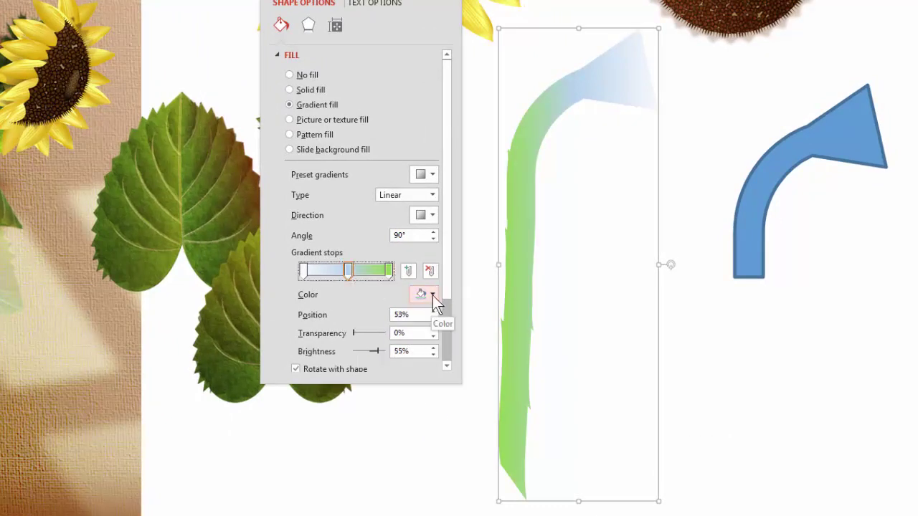
left_click(433, 295)
left_click(461, 398)
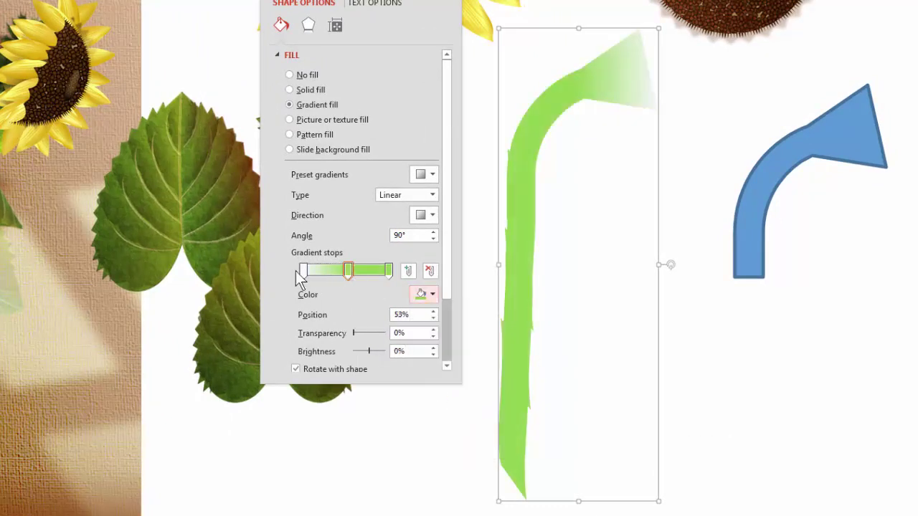
left_click(304, 270)
left_click(432, 294)
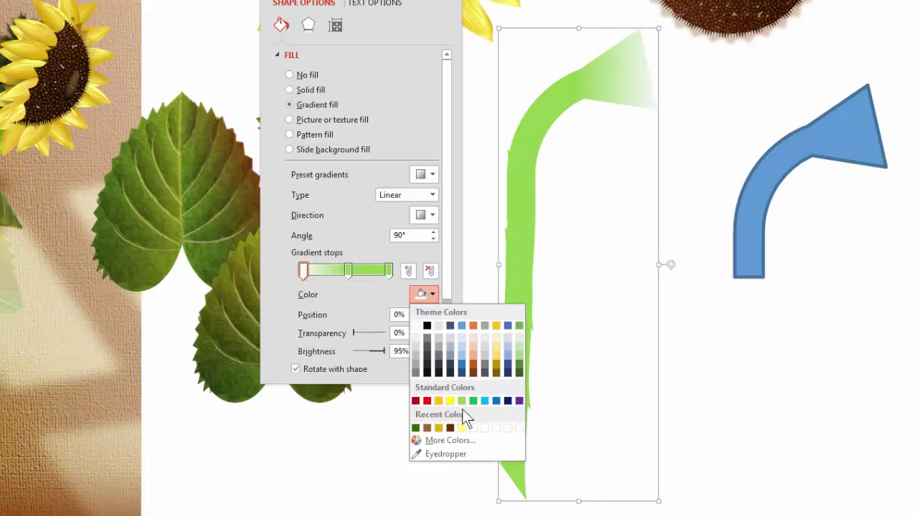
left_click(461, 400)
Set the brightness of the last and first gradient stops to -65%.
left_click(390, 272)
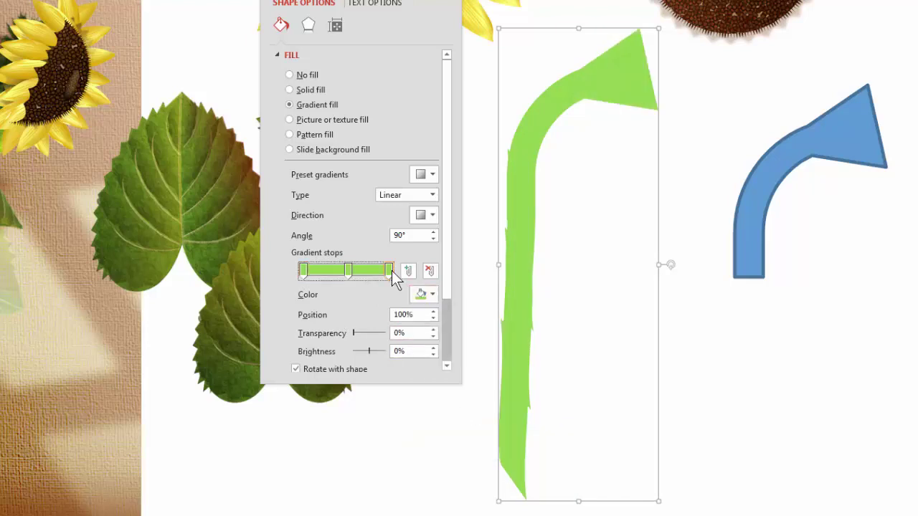
left_click(421, 351)
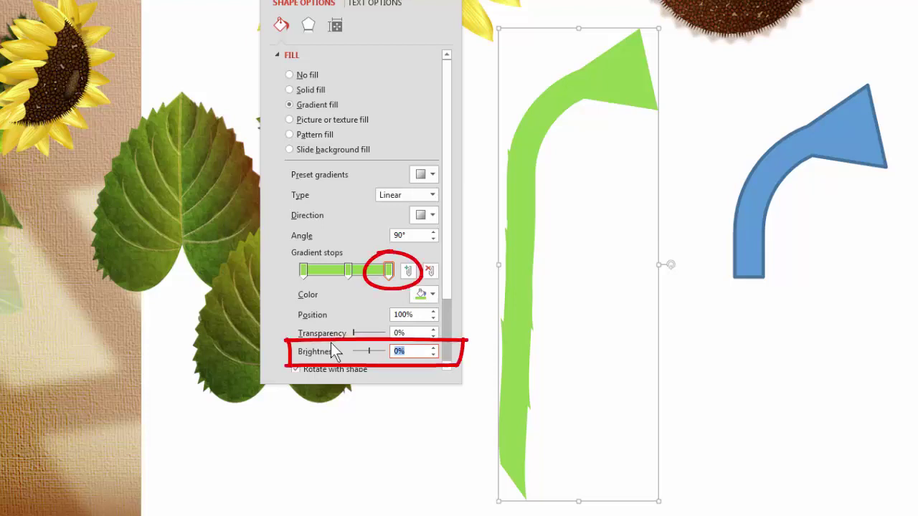
type("-65")
key("Return")
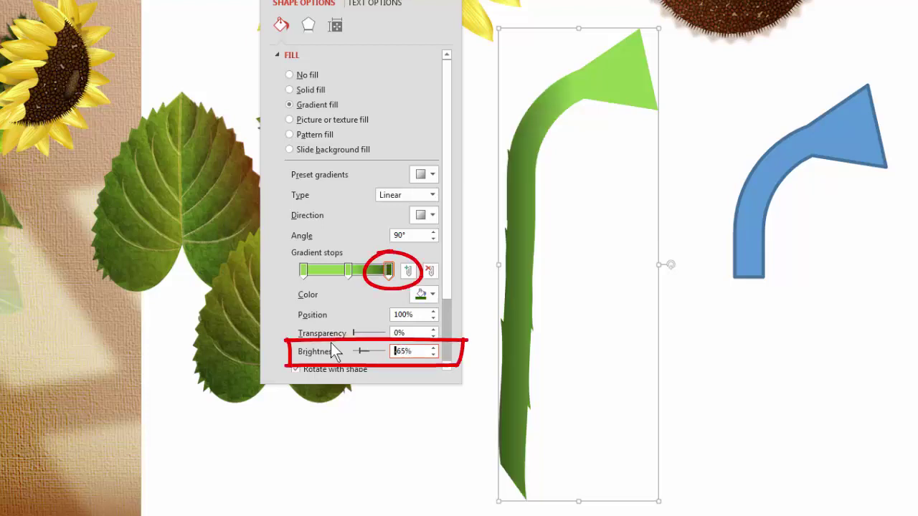
left_click(302, 270)
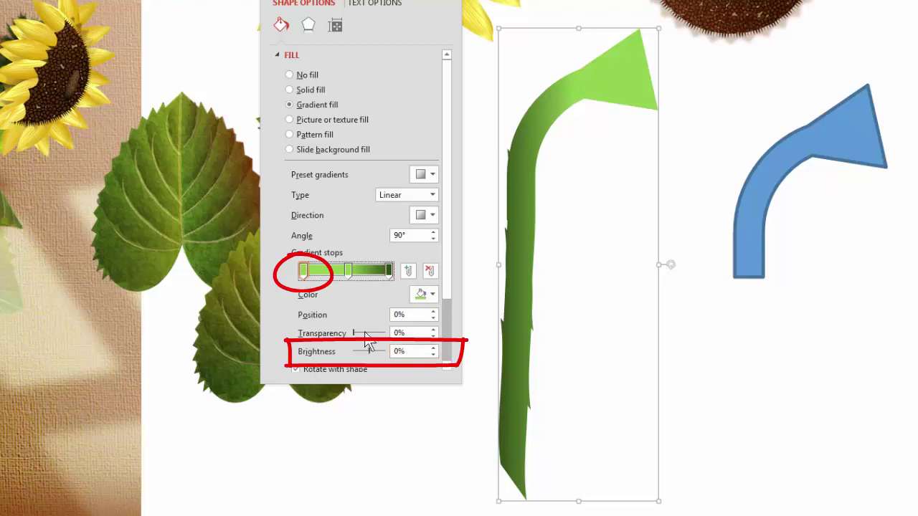
left_click(407, 351)
type("-65")
key("Return")
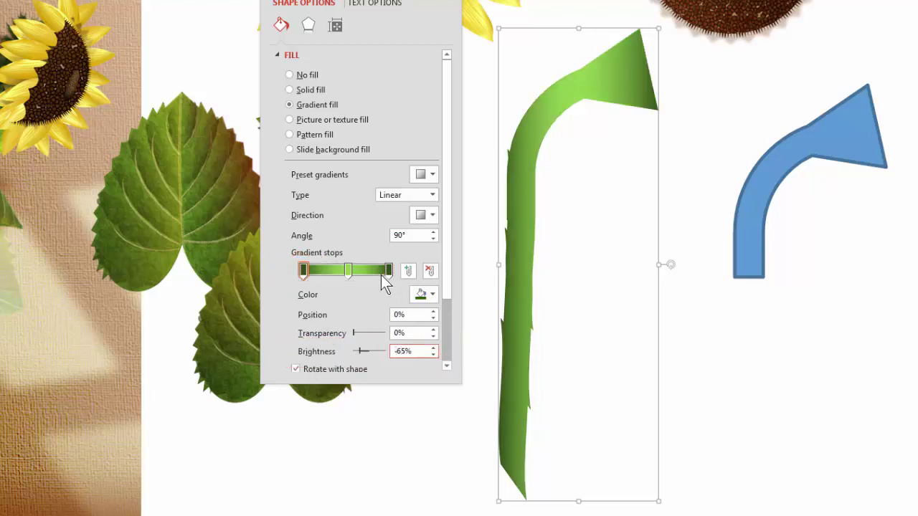
Set the brightness of the middle gradient stop to 25%.
left_click(347, 271)
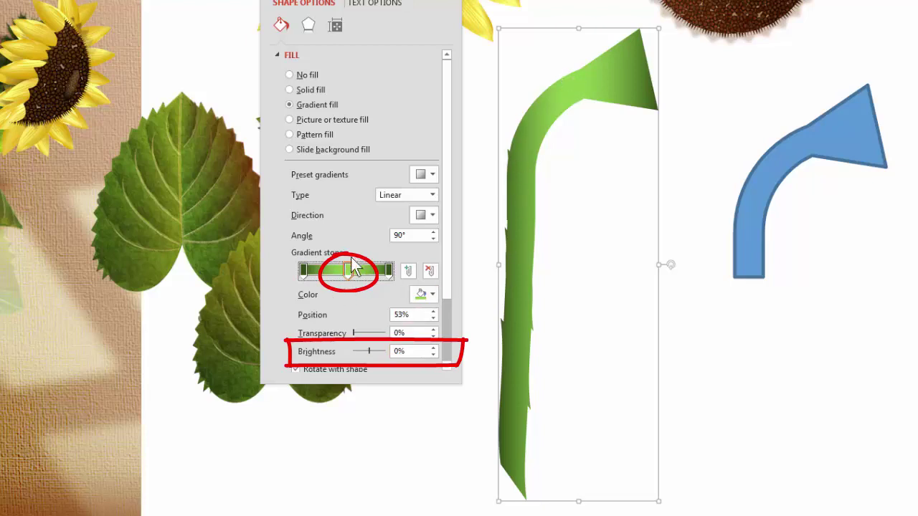
double_click(418, 351)
type("25")
key("Return")
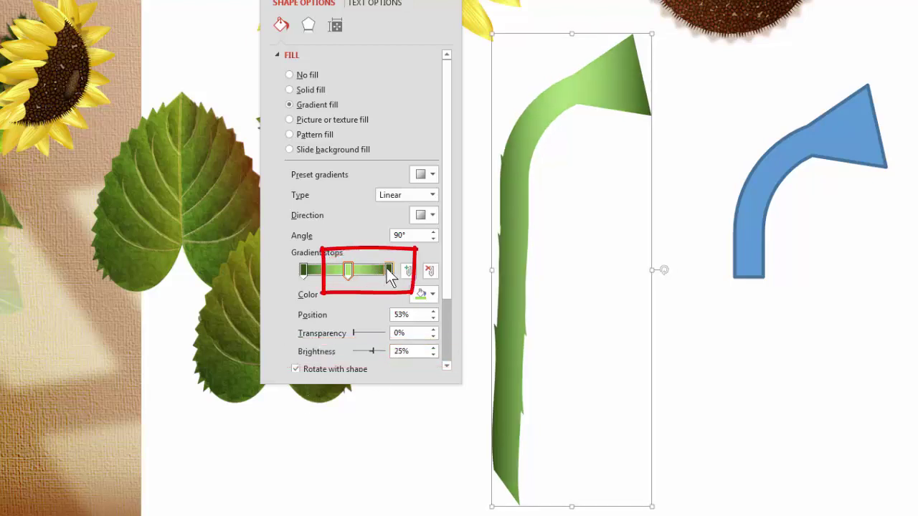
Reposition the stem's gradient stops to 56%, 81% and 93% so the light band runs along the upright part.
left_click(384, 270)
left_click(353, 271)
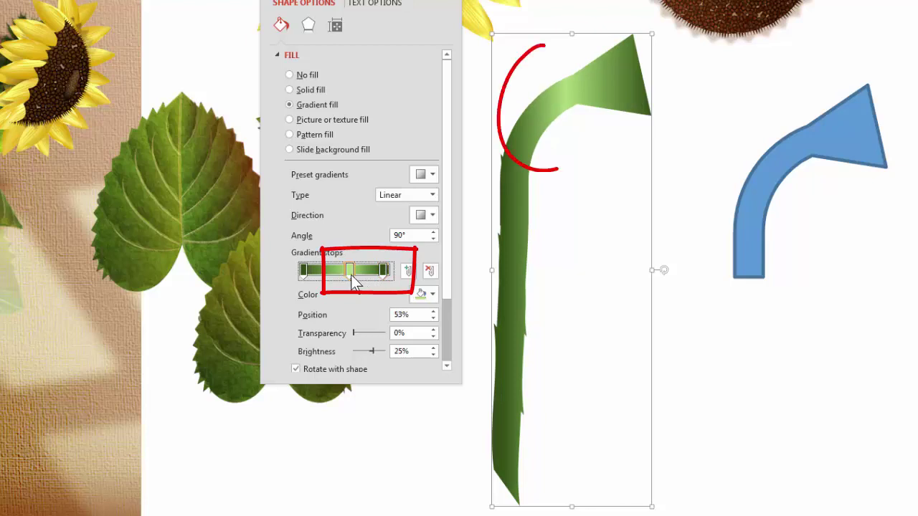
left_click_drag(356, 274, 374, 279)
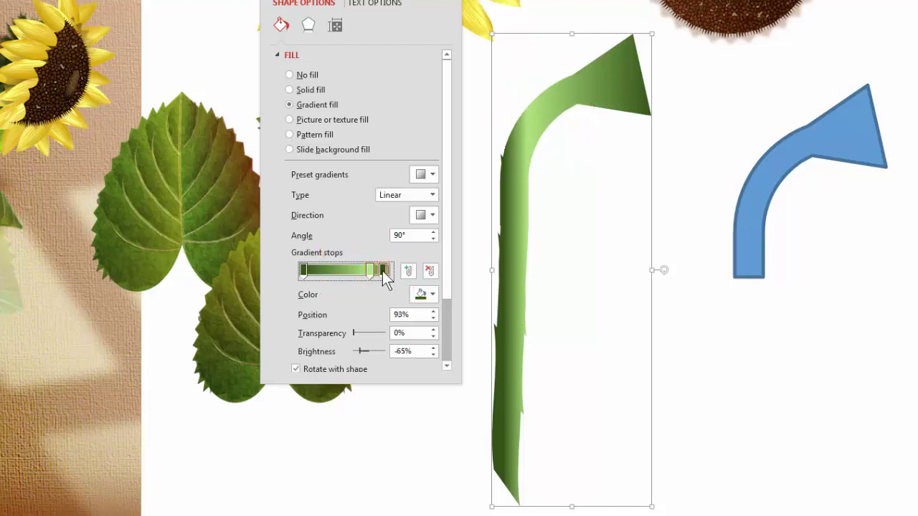
left_click(384, 275)
left_click_drag(308, 271, 352, 277)
left_click(370, 277)
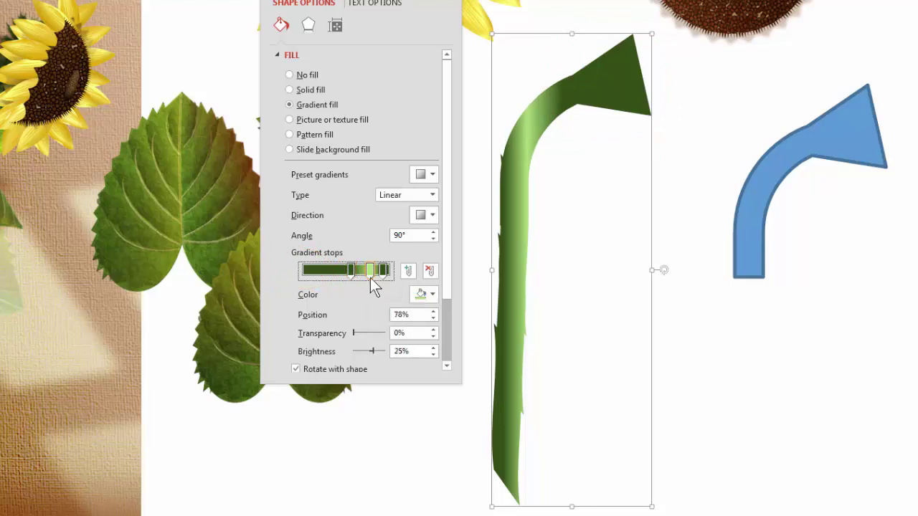
left_click_drag(374, 273, 378, 279)
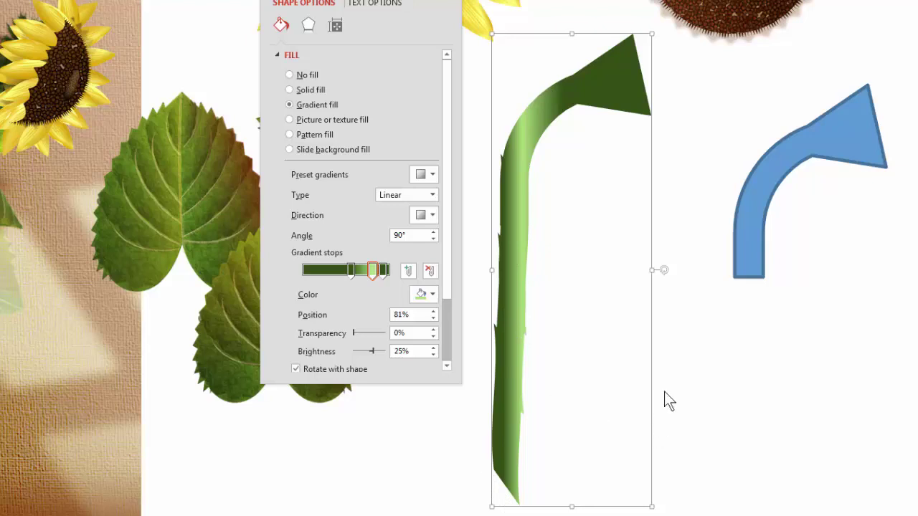
left_click(756, 470)
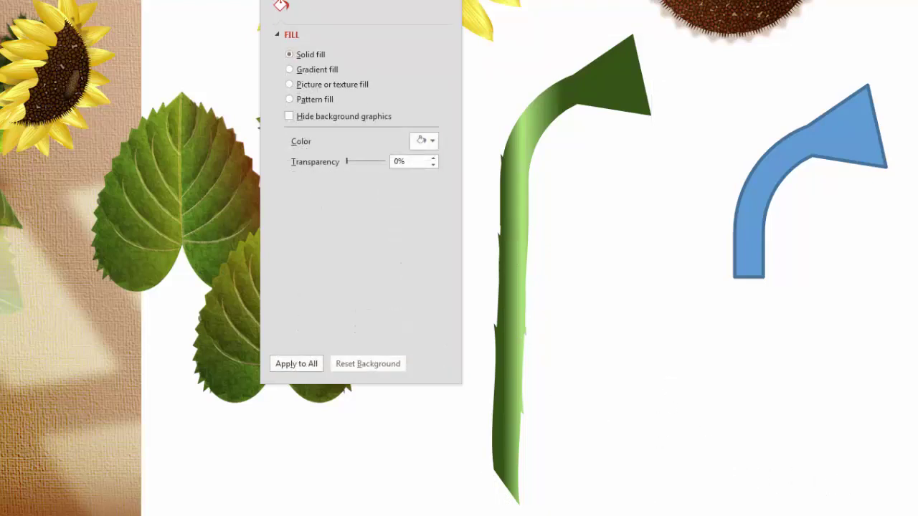
Draw a new Wave shape, strengthen its curve, slant its ends to points, and stand it upright as a thin sliver beside the stem.
left_click_drag(564, 273, 748, 335)
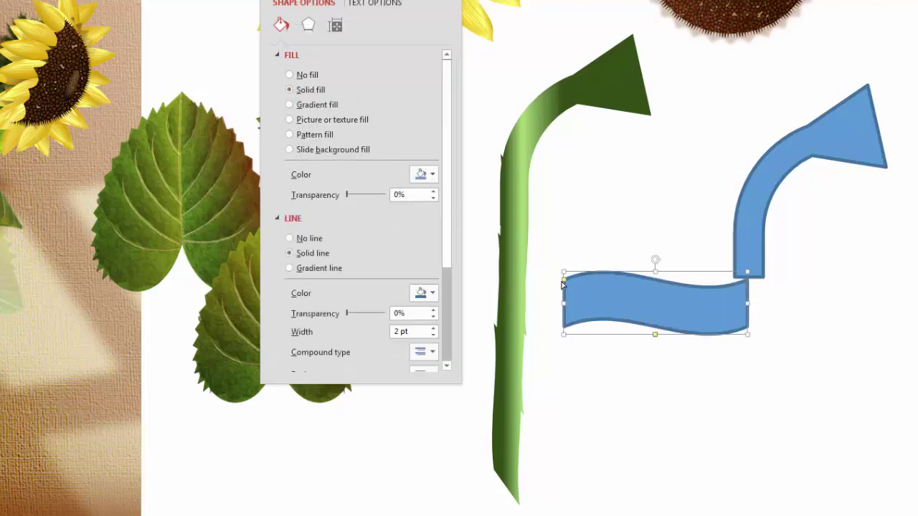
mouse_move(562, 280)
left_mouse_down()
mouse_move(560, 324)
mouse_move(564, 285)
left_mouse_up()
left_click(655, 340)
left_click(653, 318)
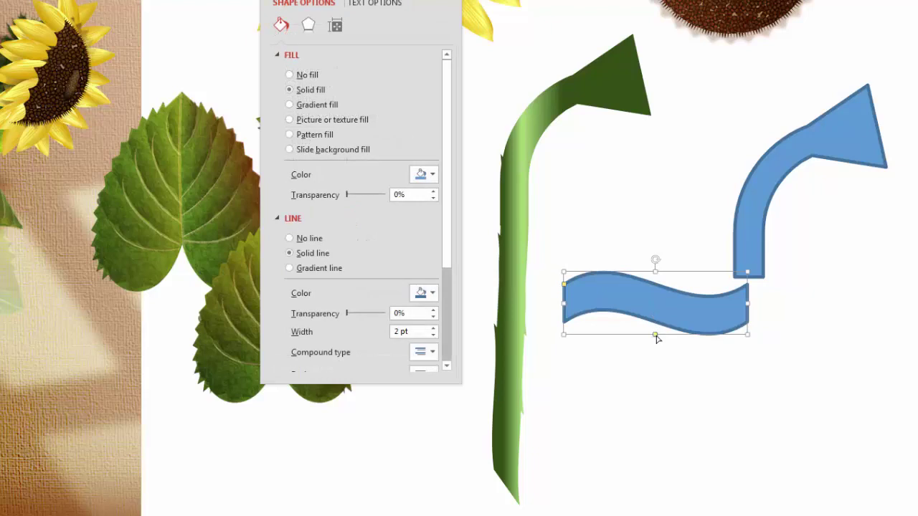
left_click_drag(656, 335, 569, 317)
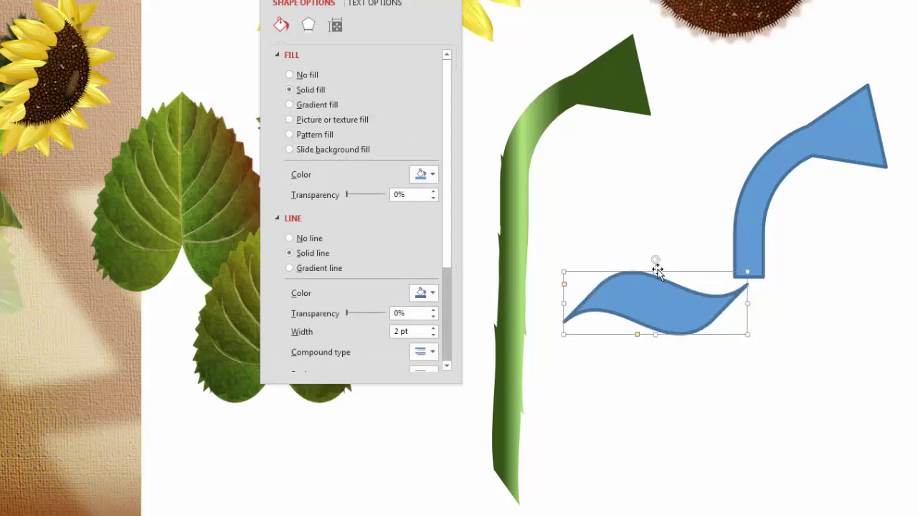
mouse_move(655, 270)
left_mouse_down()
mouse_move(647, 323)
mouse_move(670, 309)
mouse_move(674, 330)
mouse_move(667, 319)
mouse_move(606, 305)
left_mouse_up()
Copy the stem's formatting to the thin wave and remove the lime middle stop from its gradient.
left_click(509, 237)
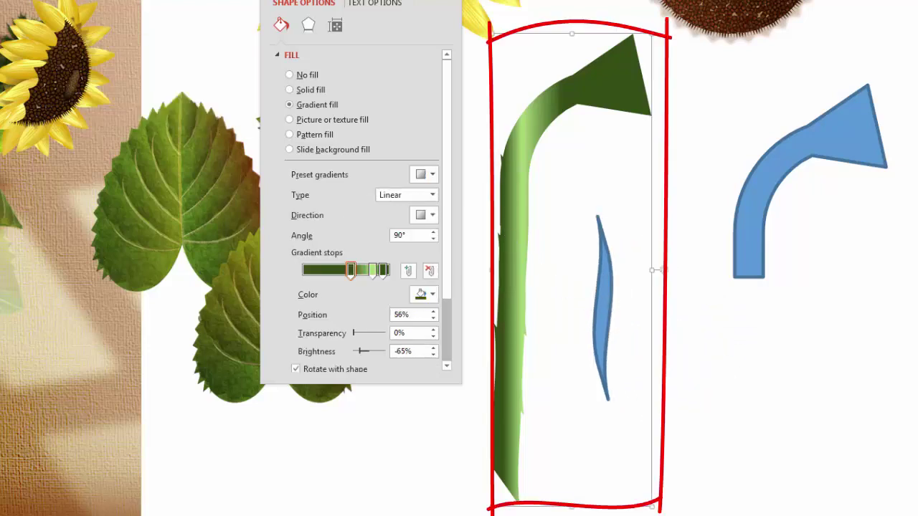
left_click(606, 308)
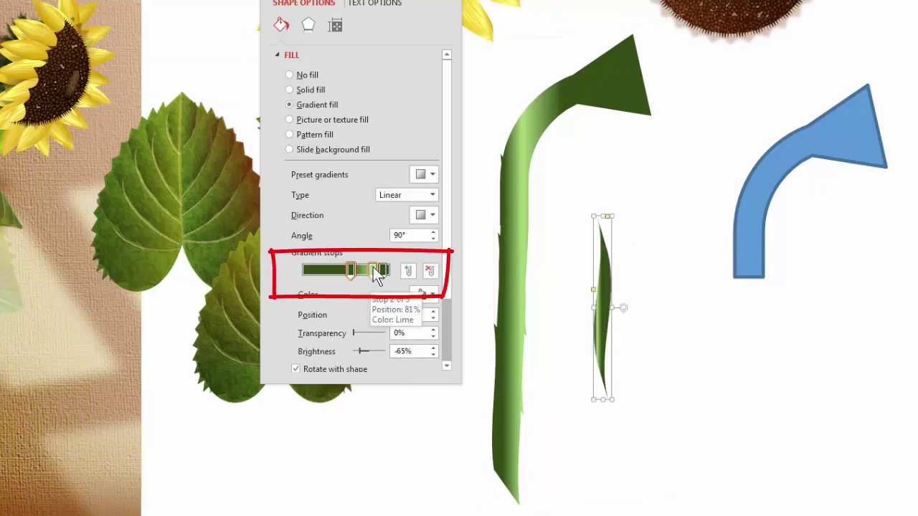
left_click_drag(373, 270, 251, 260)
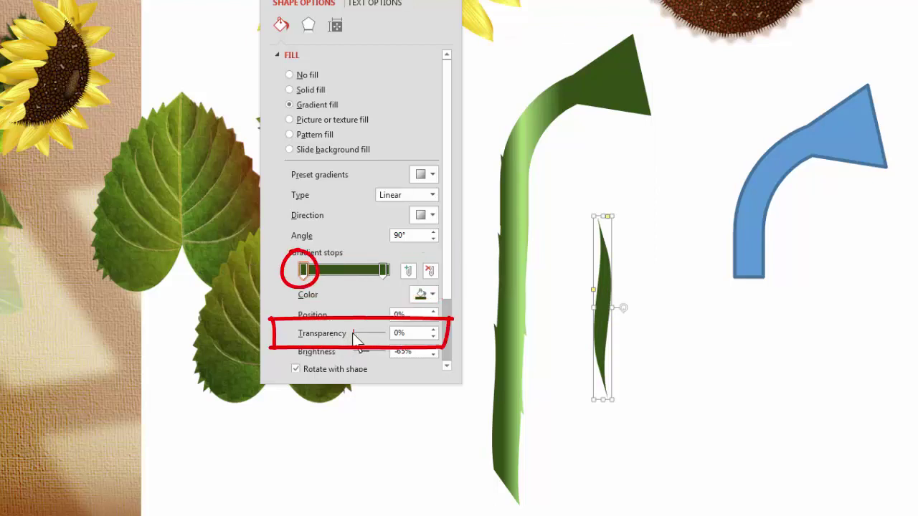
Make the wave's first gradient stop 100% transparent at position 47%, set the last stop to 100%, and place the wave on the upper stem.
left_click_drag(358, 337, 387, 334)
left_click(388, 271)
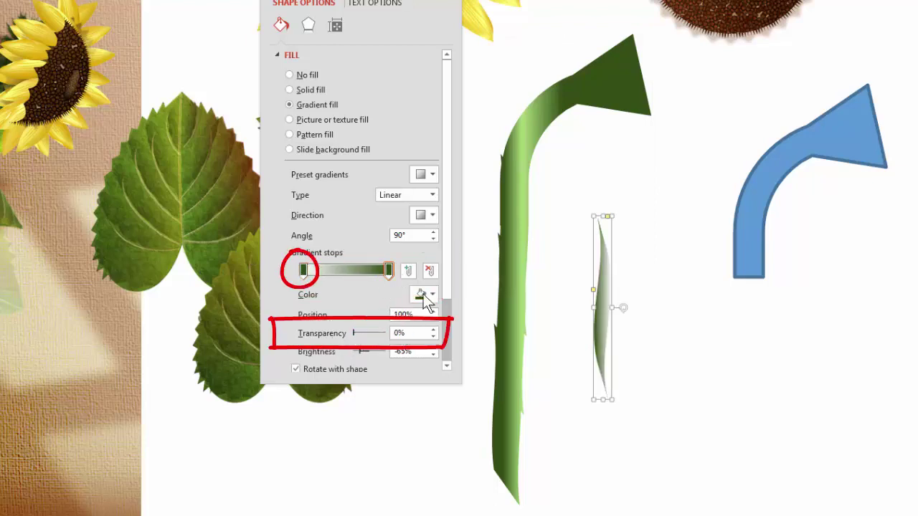
left_click(303, 271)
left_click_drag(303, 271, 341, 271)
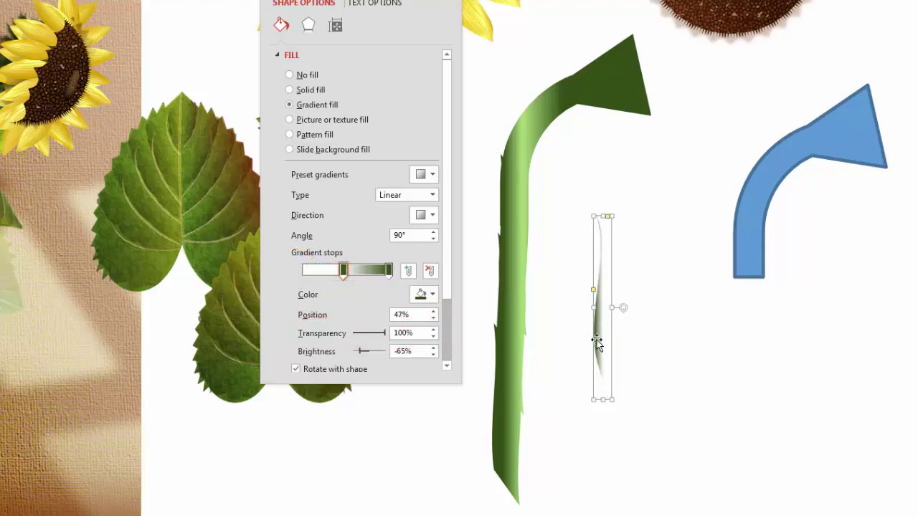
left_click_drag(603, 348, 511, 279)
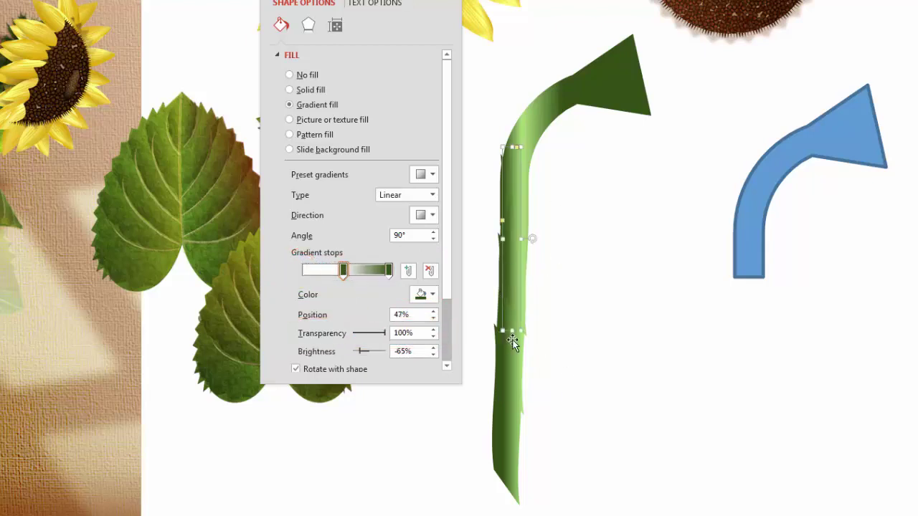
Stretch the transparent green wave down to the stem's lower tip and place several duplicates side by side along the upright part.
left_click_drag(512, 330, 488, 506)
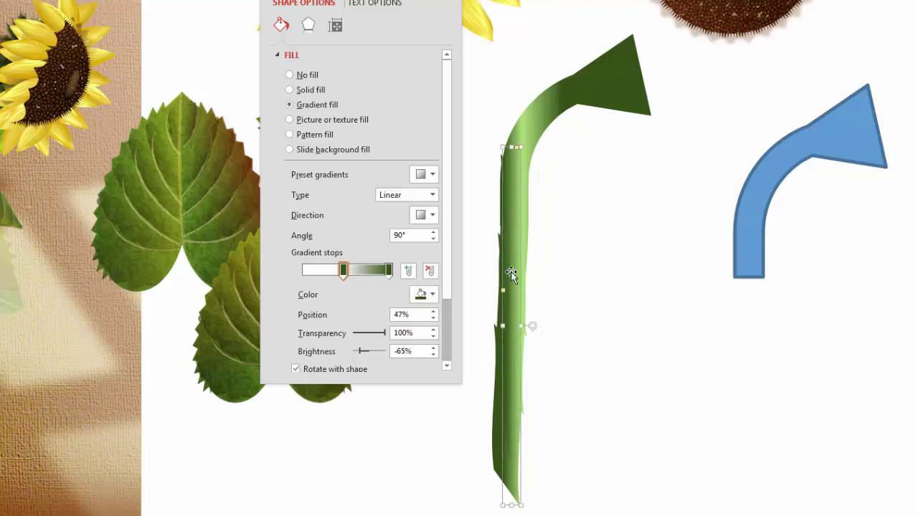
left_click_drag(509, 271, 516, 262)
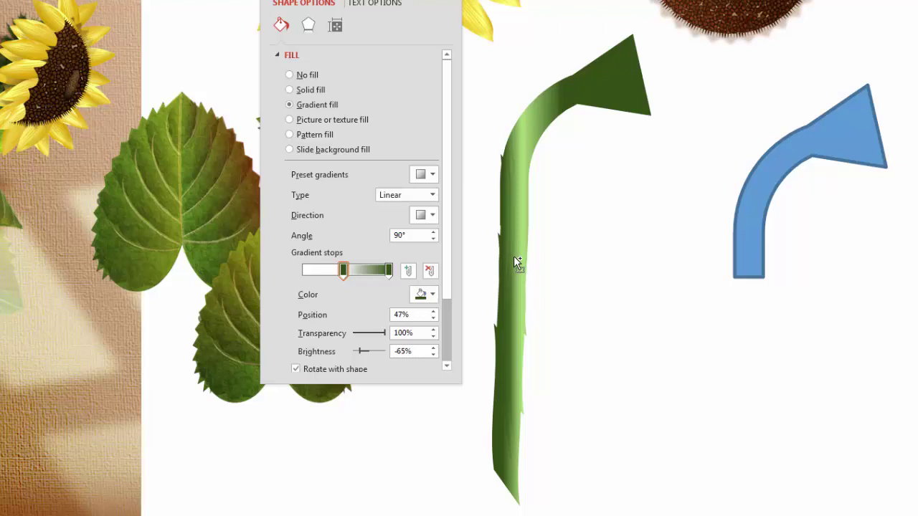
key("Escape")
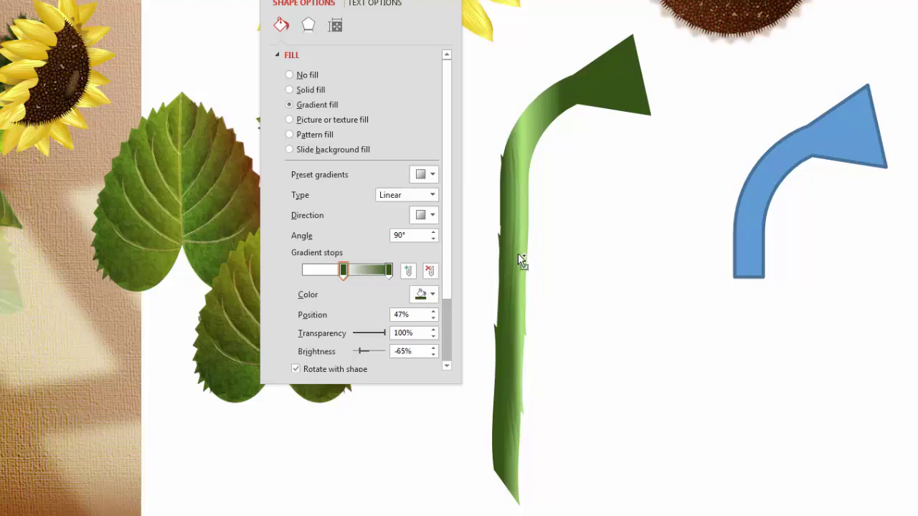
left_click(519, 254)
key("Escape")
left_click(523, 260)
left_click(588, 313)
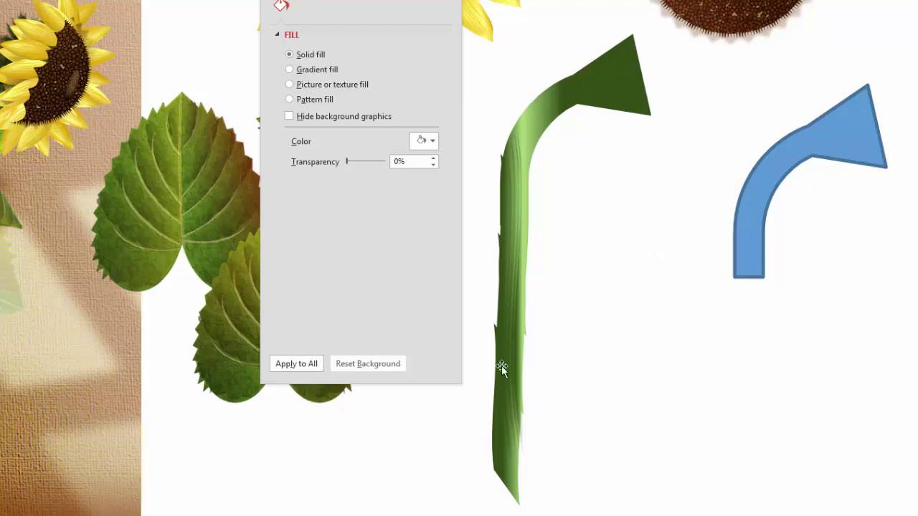
Duplicate a long green wave beside the stem and give its last gradient stop the standard orange color at 41% transparency.
left_click(512, 264)
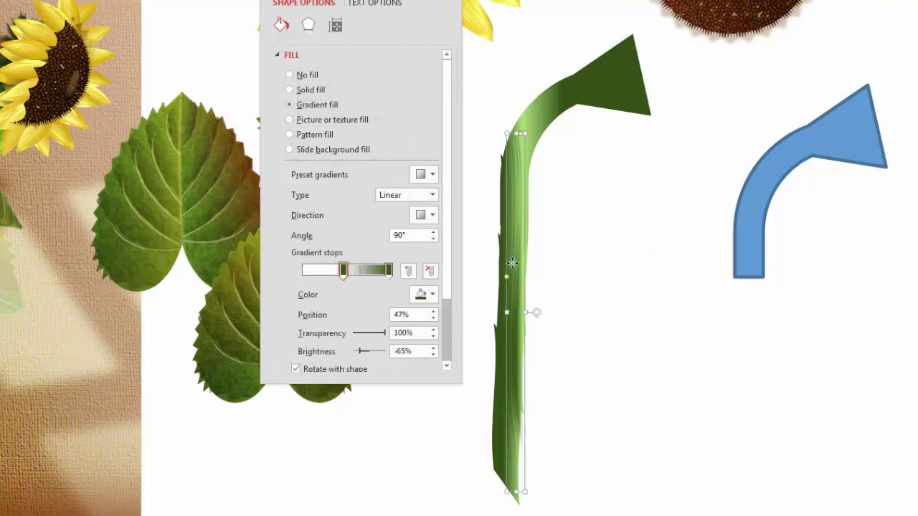
left_click(580, 269)
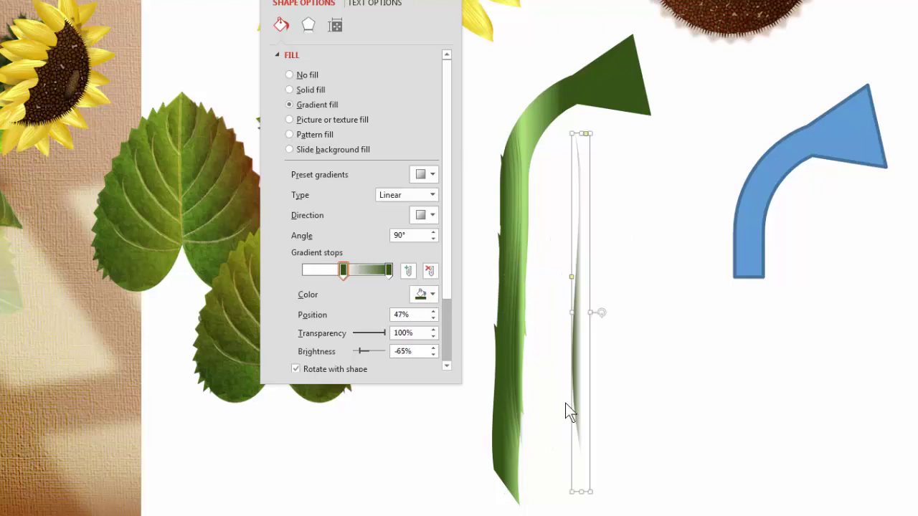
left_click(388, 269)
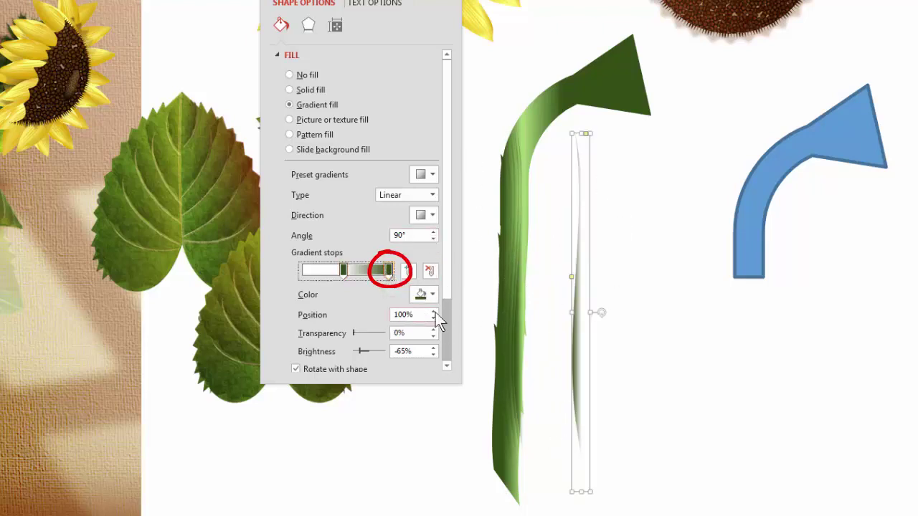
left_click(433, 294)
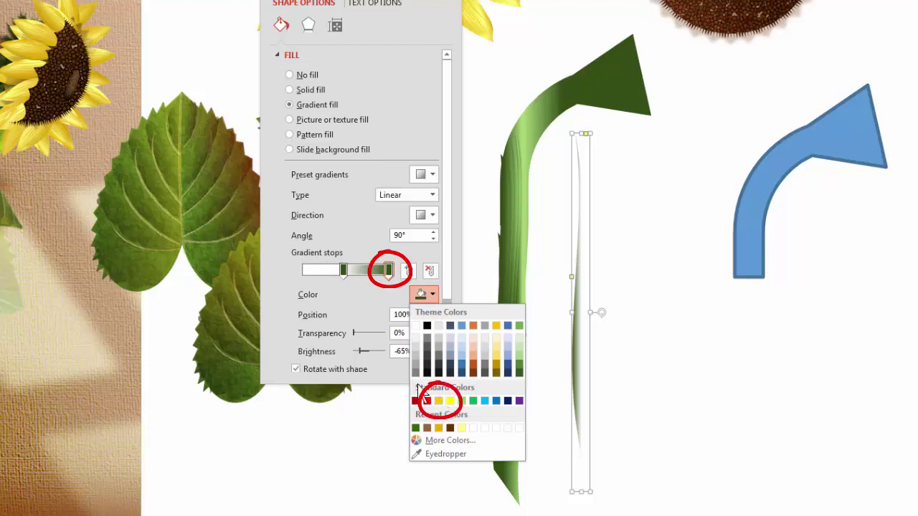
left_click(439, 401)
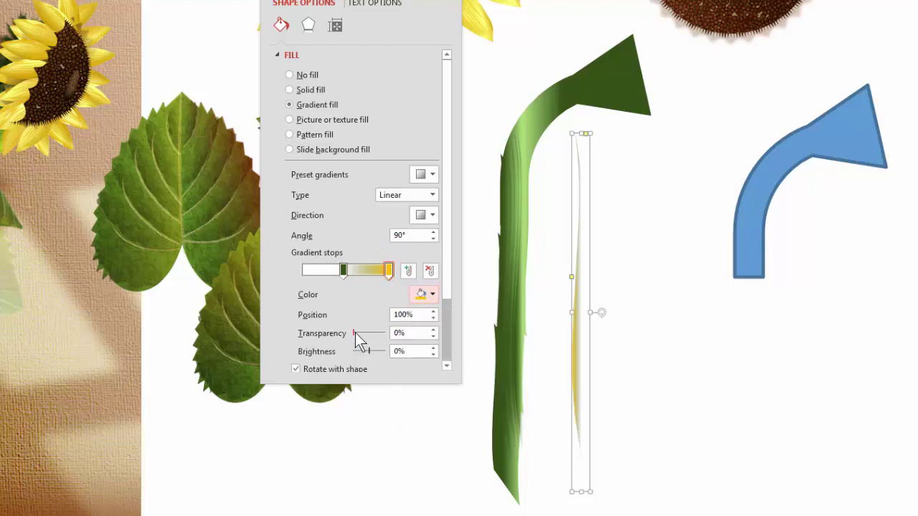
left_click_drag(355, 333, 365, 333)
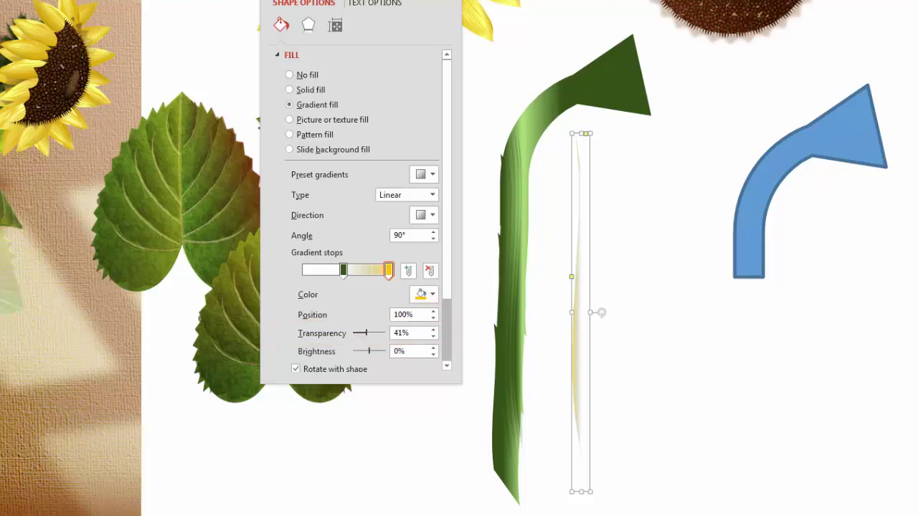
Flip the orange-tinted wave vertically and place it along the middle of the upright stem.
left_click(652, 14)
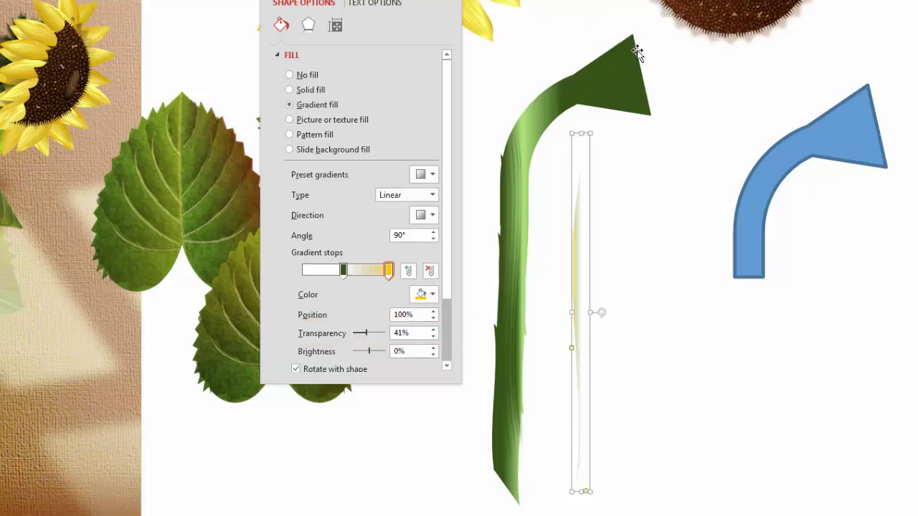
left_click_drag(574, 241, 510, 221)
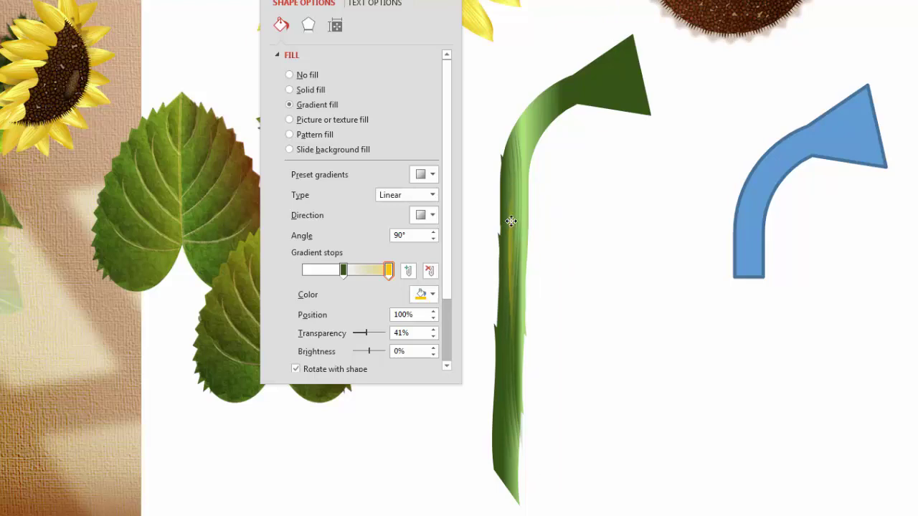
left_click(629, 496)
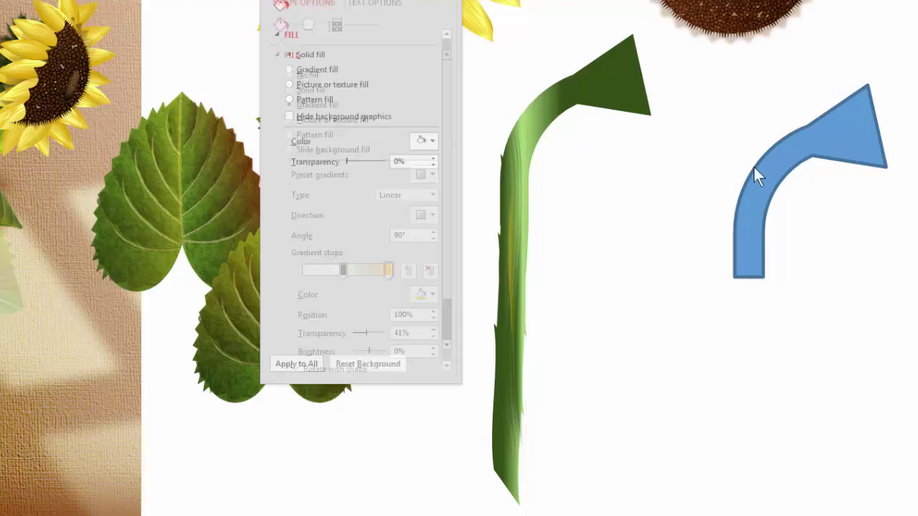
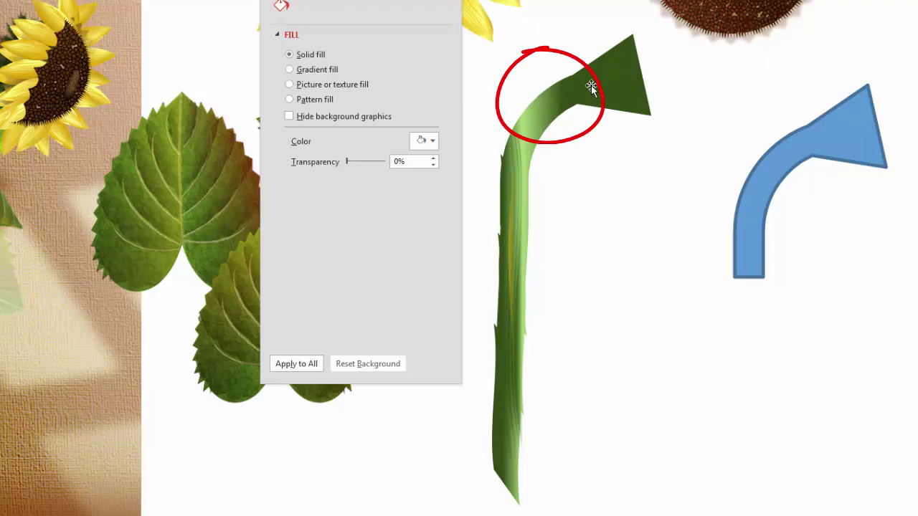
Duplicate the orange-tinted wave, shorten and rotate it to follow the curve, and place it on the stem's bend.
left_click(510, 230)
left_click_drag(510, 229, 579, 385)
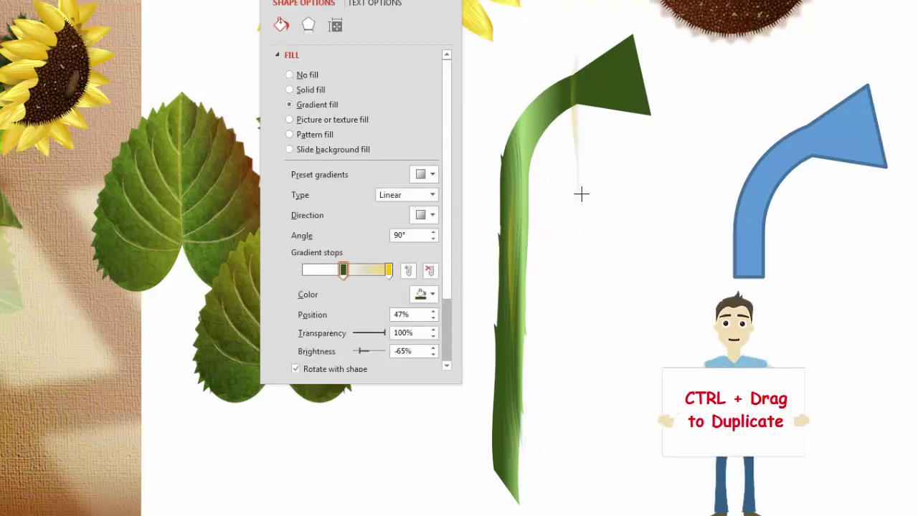
left_click(587, 100)
left_click_drag(601, 99, 566, 95)
left_click_drag(485, 142, 514, 124)
left_click_drag(566, 106, 547, 104)
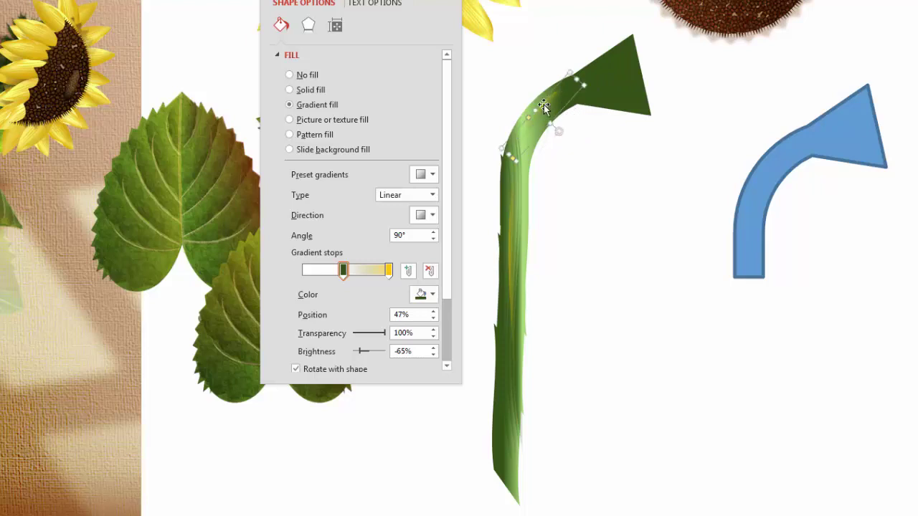
left_click(607, 144)
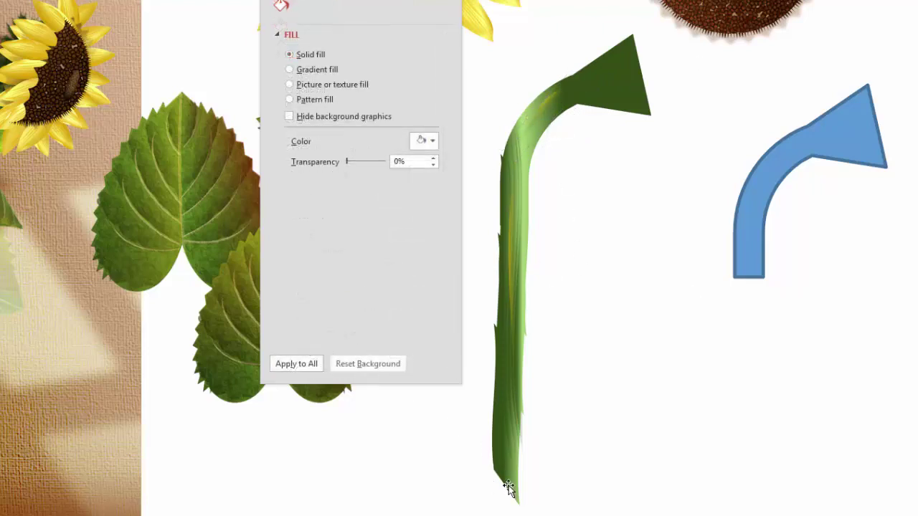
Shift the long green wave toward the stem's light edge and shorten it so its end stays inside the stem.
left_click(523, 440)
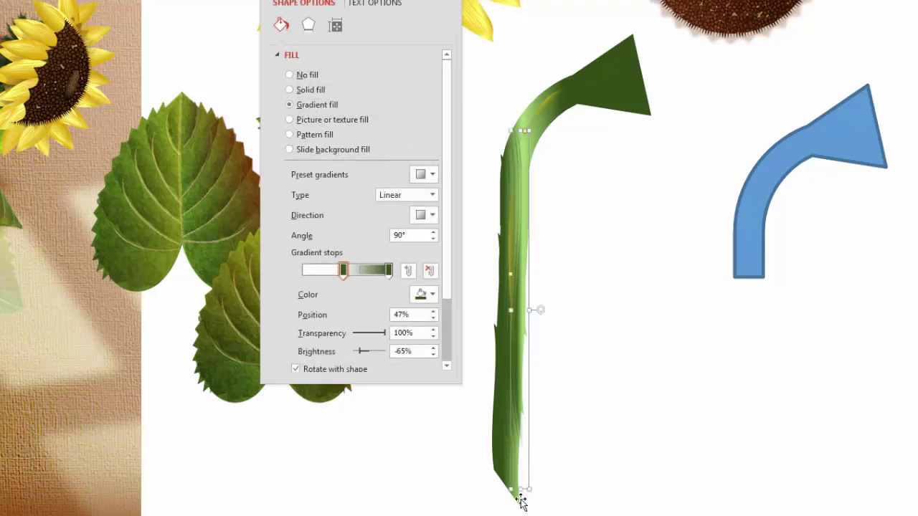
mouse_move(519, 489)
left_mouse_down()
mouse_move(502, 453)
mouse_move(527, 455)
mouse_move(526, 488)
left_mouse_up()
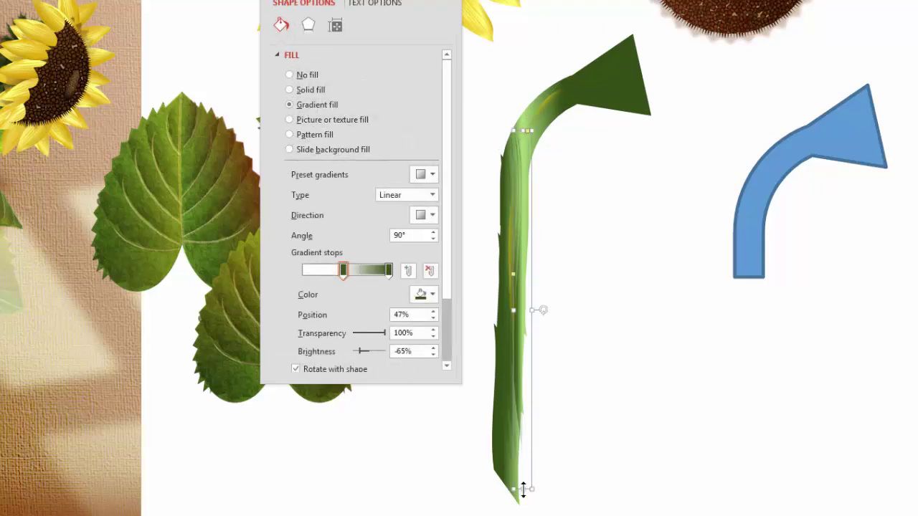
left_click(543, 459)
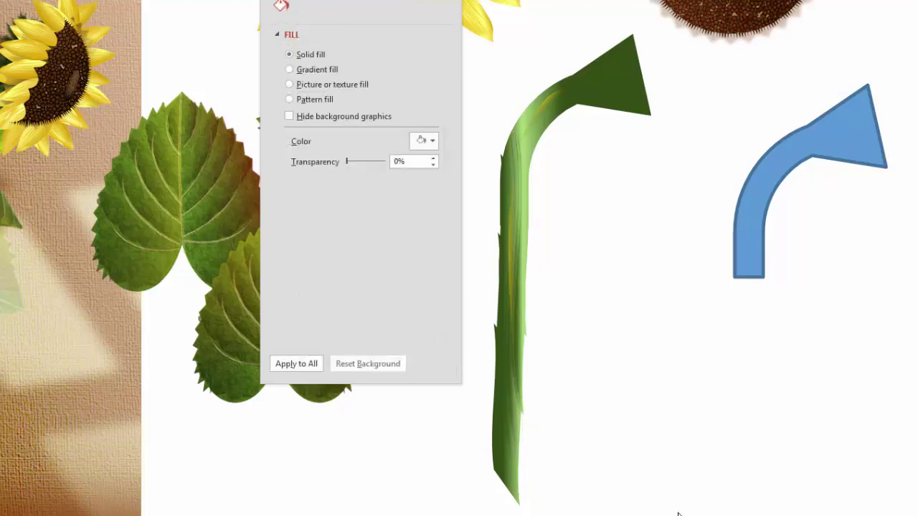
Select the stem with all its waves, paste a copy as a picture beside the original, and show its artistic effect settings.
left_click_drag(802, 515, 406, 10)
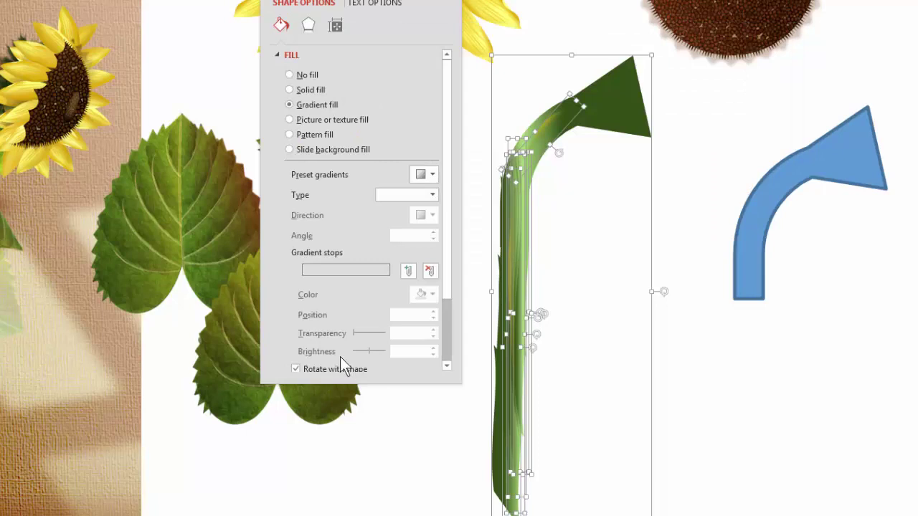
left_click(695, 418)
left_click(59, 108)
left_click(96, 177)
double_click(247, 202)
scroll(645, 259, "up", 3)
left_click_drag(400, 1, 194, 29)
left_click_drag(376, 132, 451, 146)
scroll(631, 487, "down", 3)
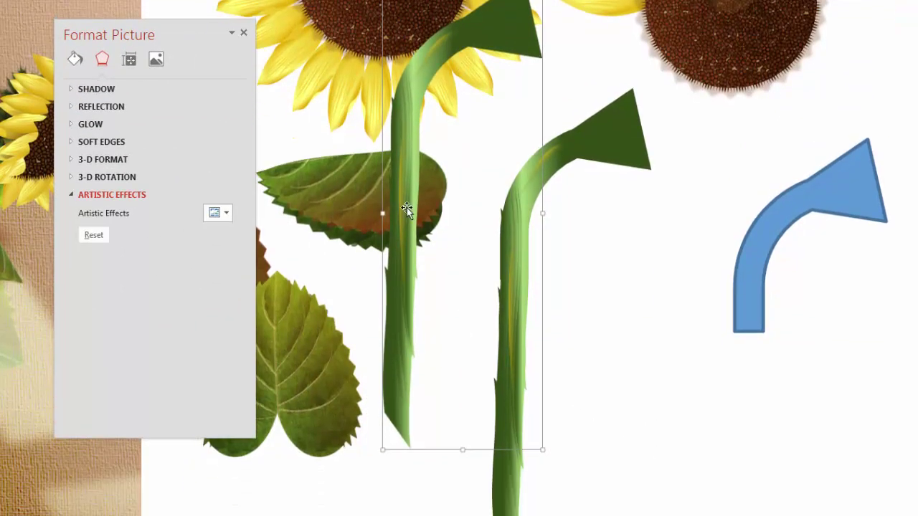
left_click_drag(407, 207, 410, 245)
Apply the Watercolor Sponge artistic effect to the stem picture with a brush size of 10.
left_click(226, 214)
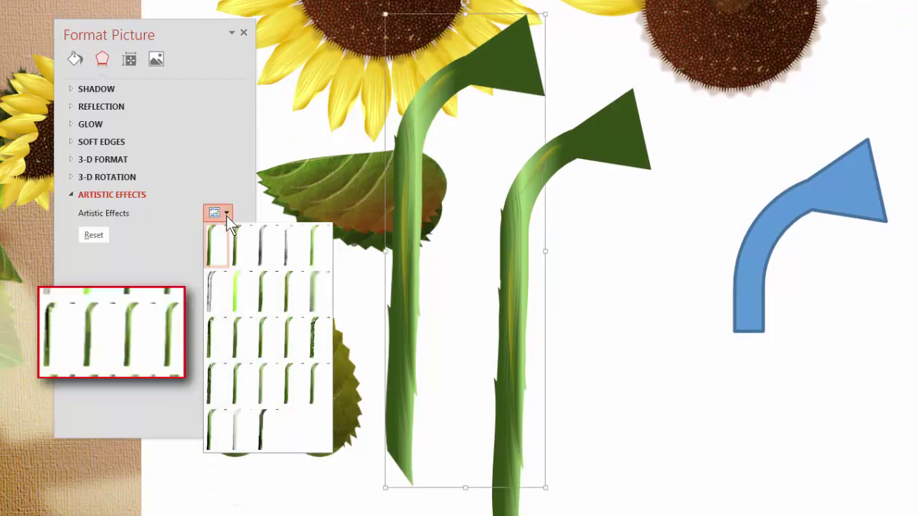
left_click(235, 334)
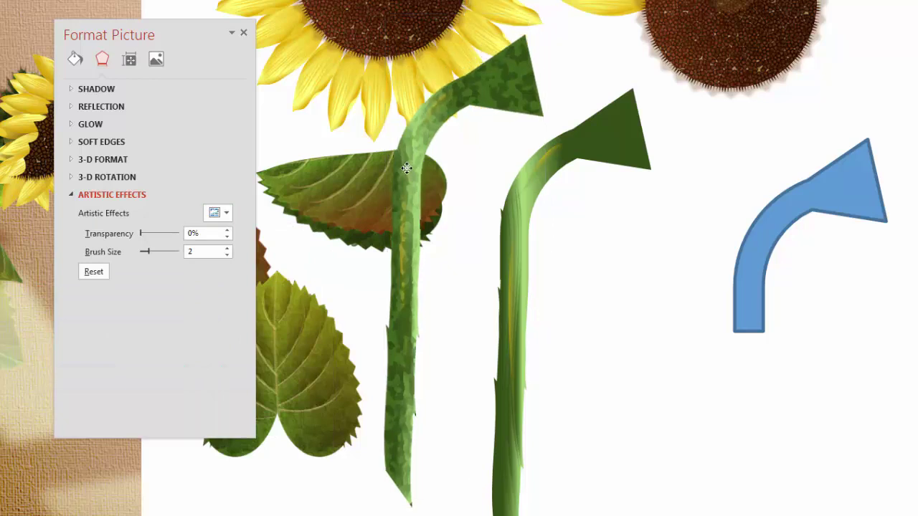
left_click(693, 373)
left_click(406, 252)
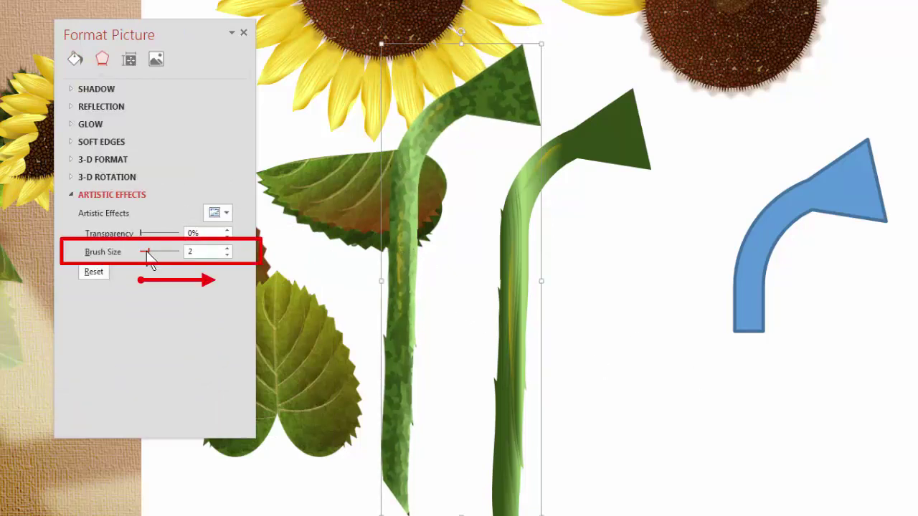
left_click_drag(148, 255, 180, 255)
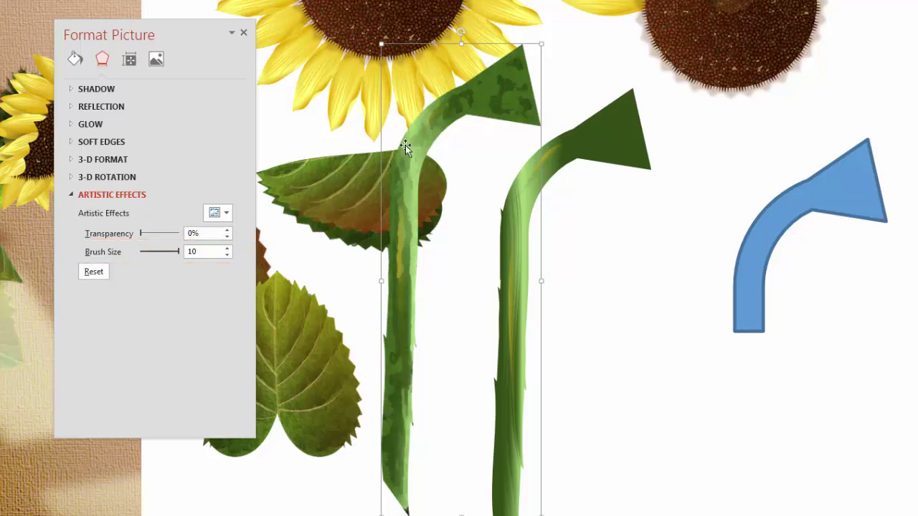
left_click(664, 451)
Set the transparency of the stem picture's artistic effect to 62%.
left_click(400, 272)
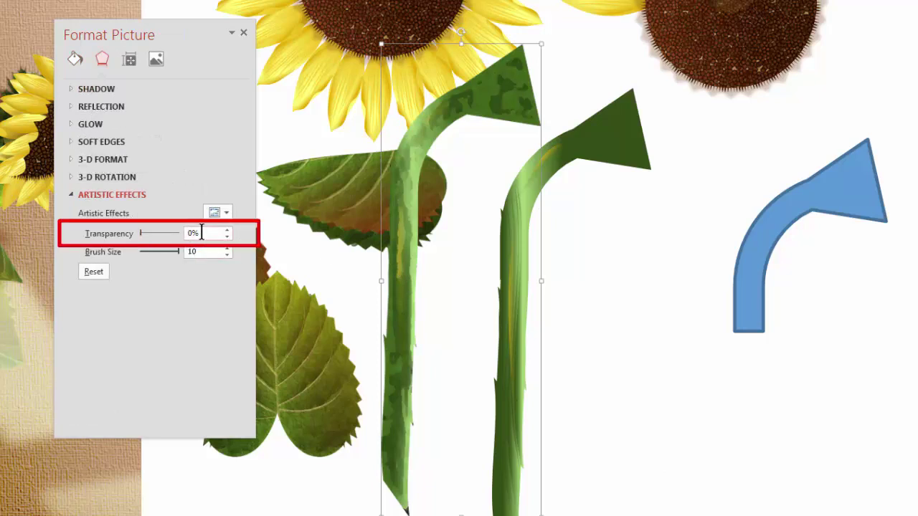
left_click_drag(141, 233, 164, 233)
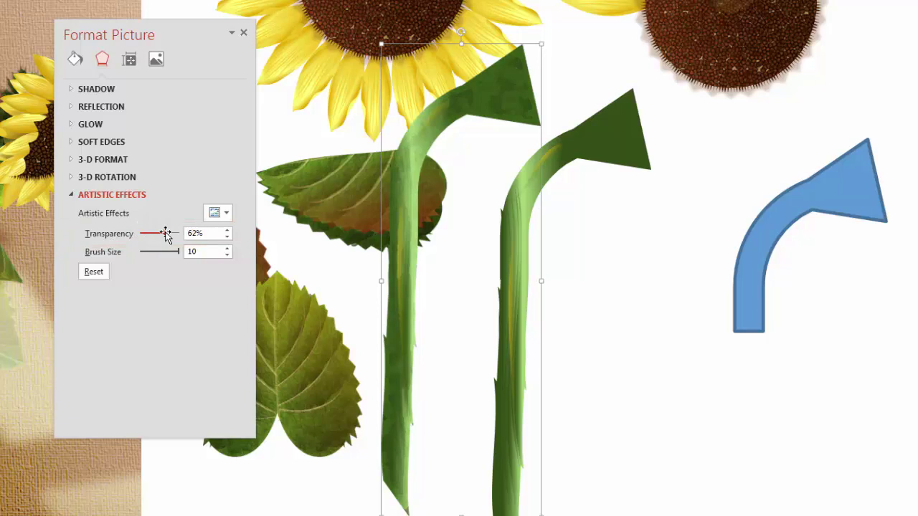
left_click(719, 432)
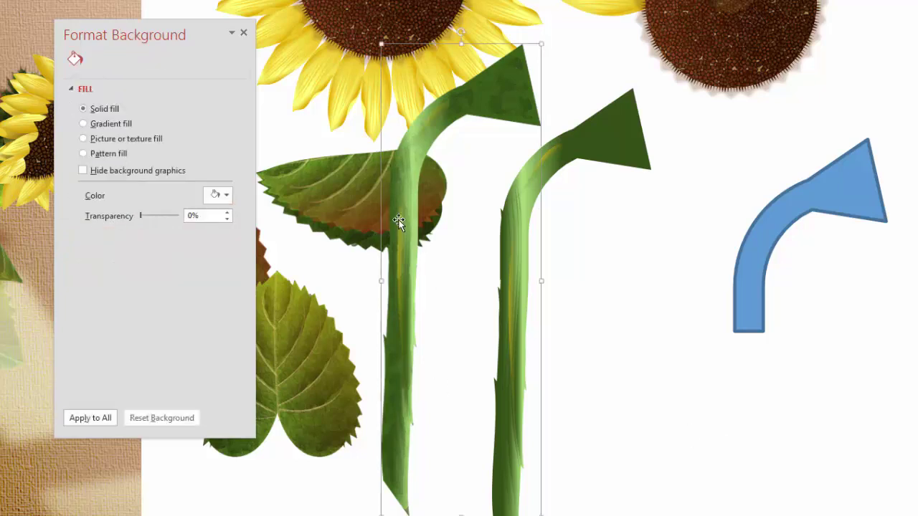
Move the textured stem picture slightly away from the original stem and undo the last adjustments made to it.
left_click(402, 217)
left_click_drag(402, 216, 384, 237)
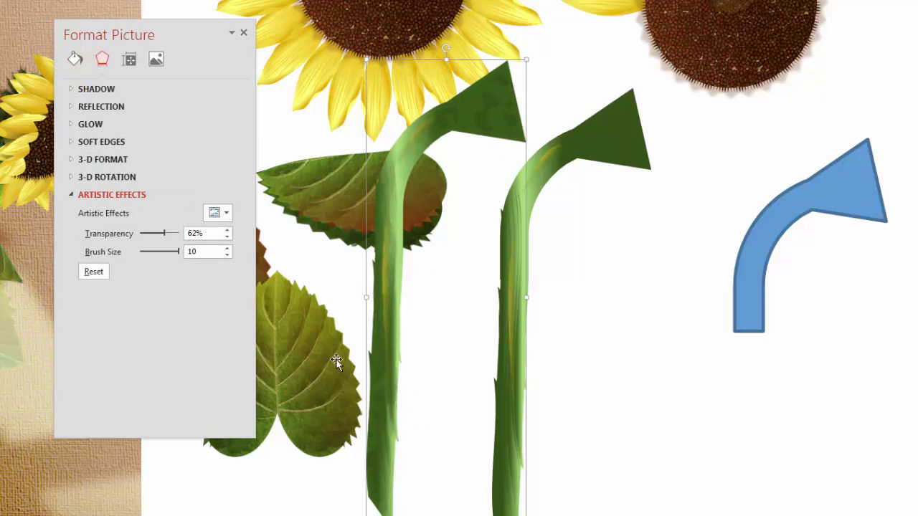
left_click_drag(389, 268, 375, 242)
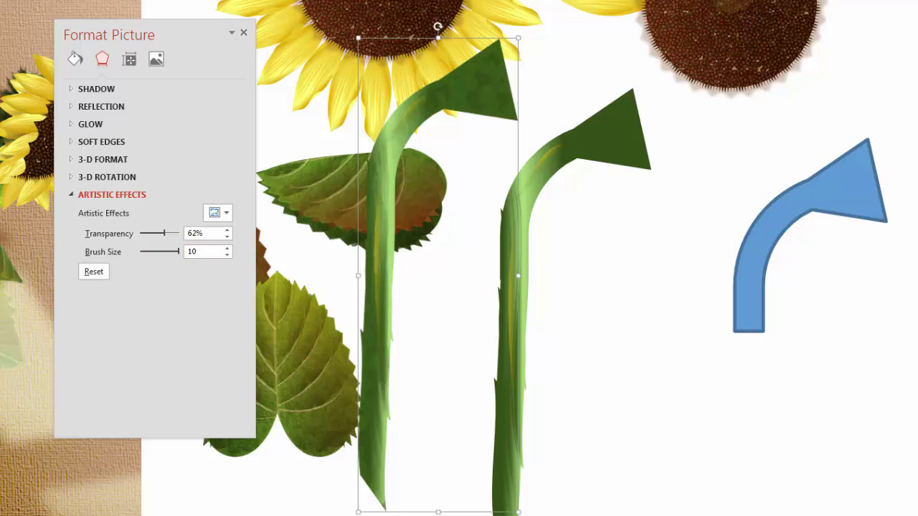
left_click_drag(380, 242, 413, 209)
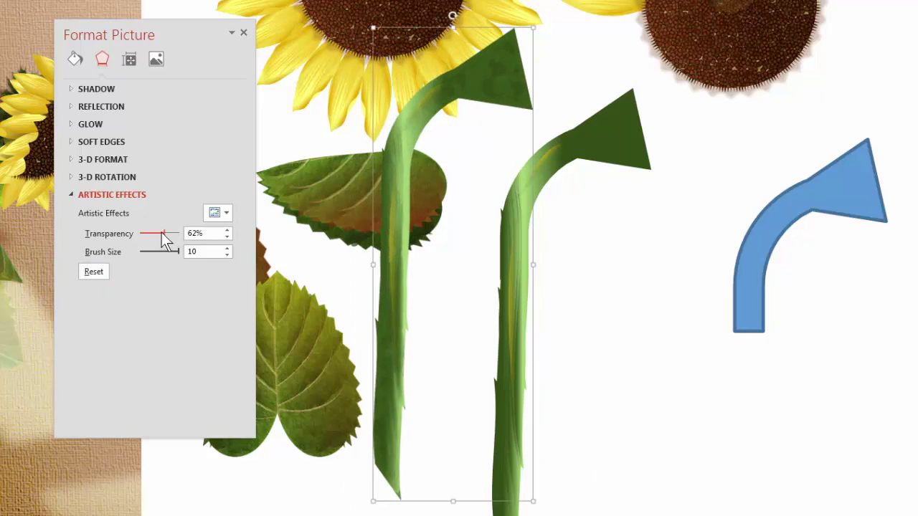
left_click(227, 231)
left_click(226, 230)
key("ctrl+z")
key("ctrl+z")
key("ctrl+z")
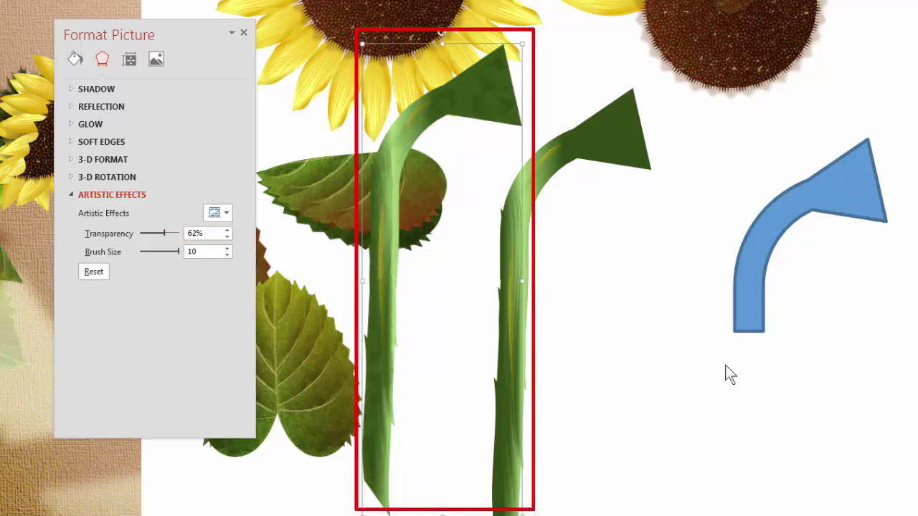
left_click(662, 383)
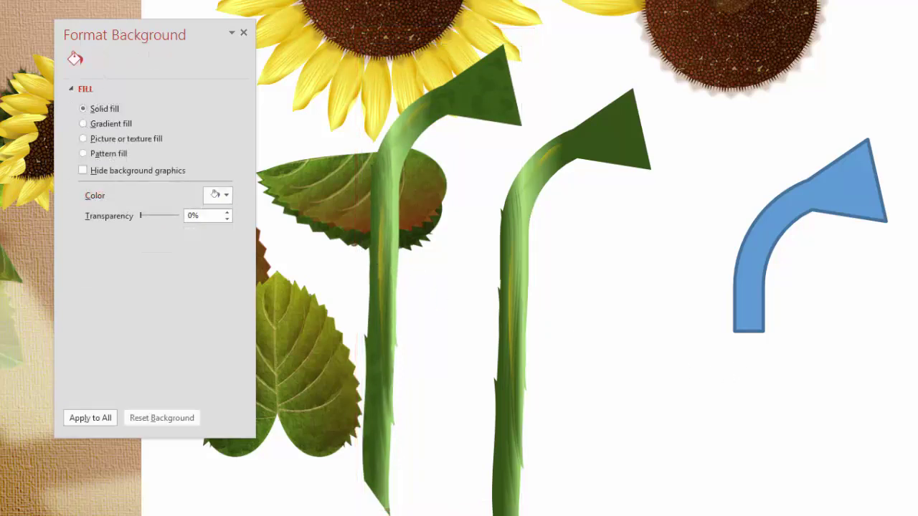
Paste a copy of the textured stem as a new picture and open its picture formatting.
key("ctrl+alt+v")
left_click(256, 201)
double_click(256, 201)
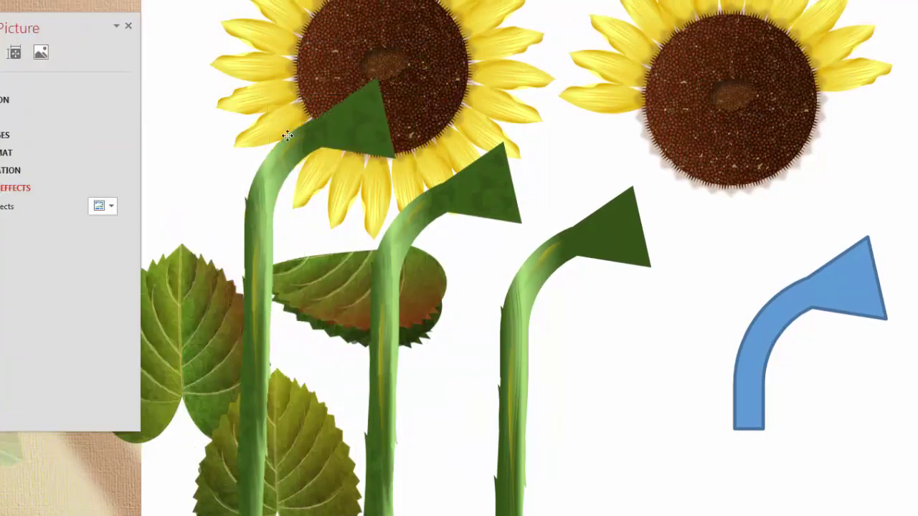
Move the pasted stem picture into the gap between the original stem and the blue curved shape.
scroll(241, 280, "down", 3)
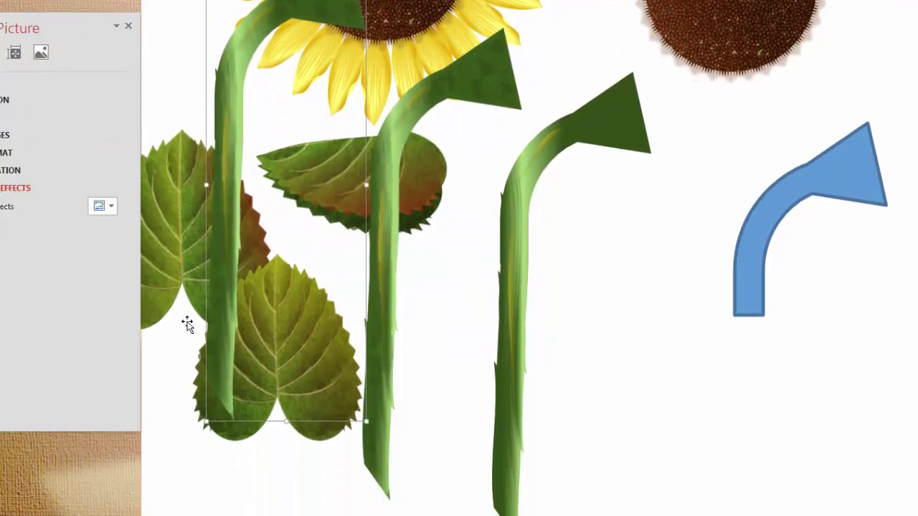
scroll(183, 311, "down", 1)
left_click_drag(232, 104, 652, 236)
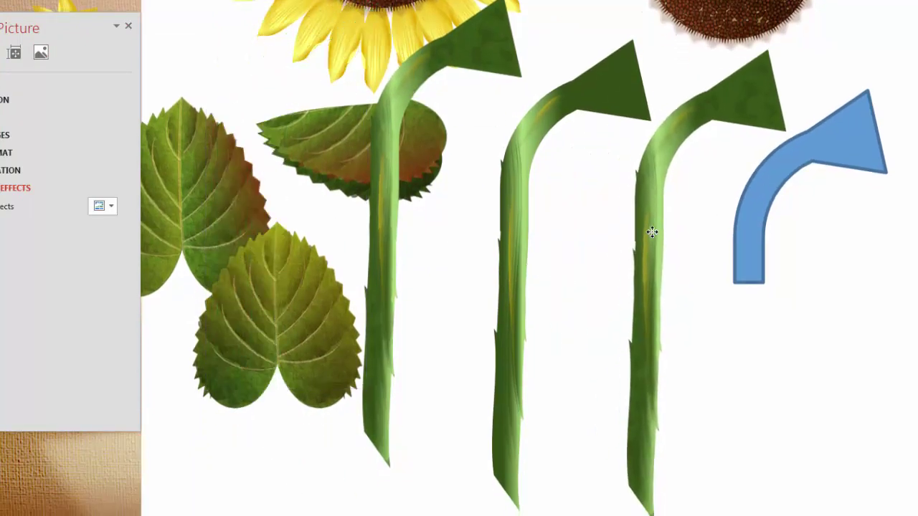
left_click_drag(79, 25, 389, 78)
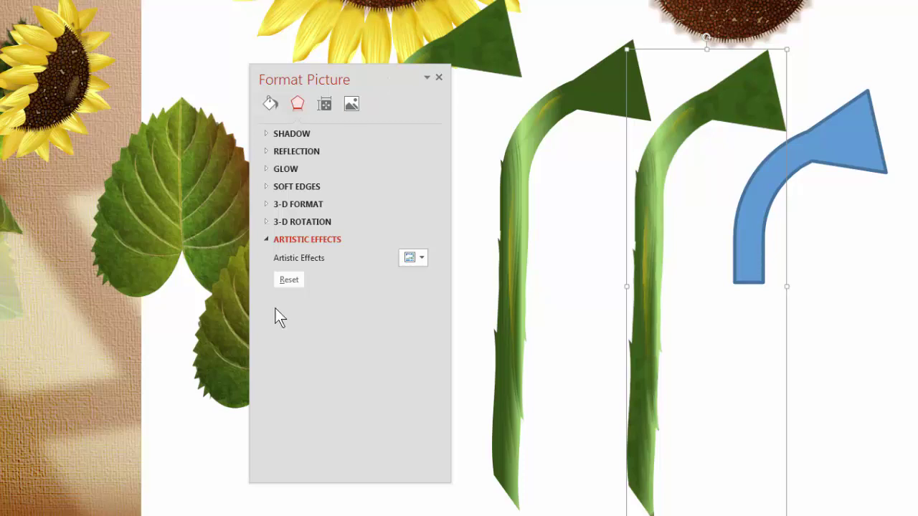
Apply the Glow Diffused artistic effect to the pasted stem picture.
left_click(421, 257)
left_click(426, 258)
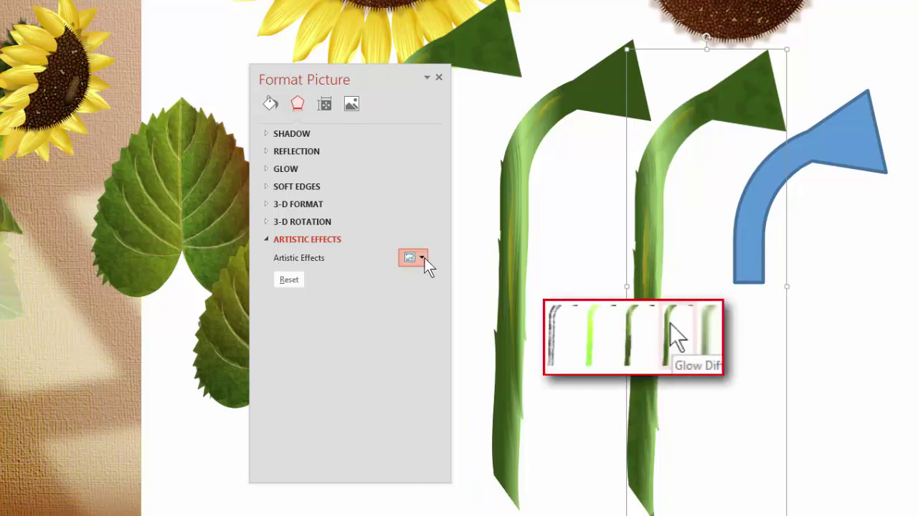
left_click(423, 258)
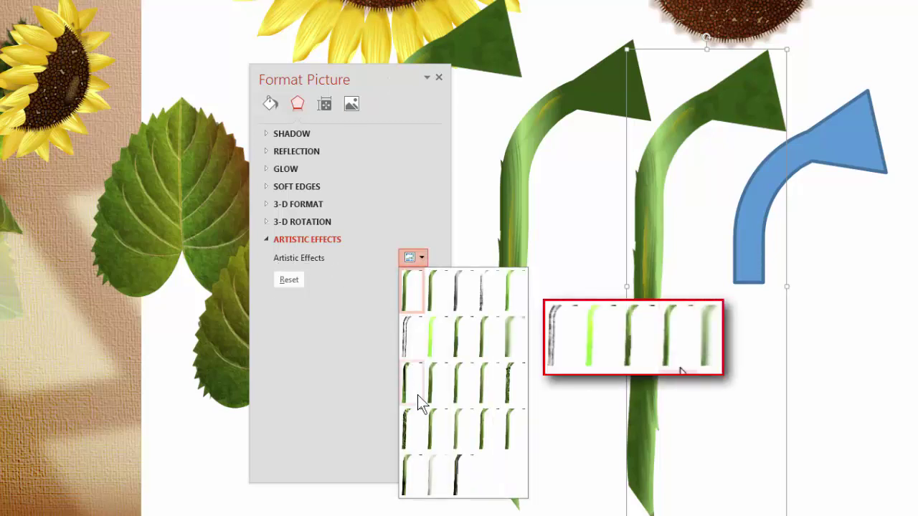
left_click(484, 350)
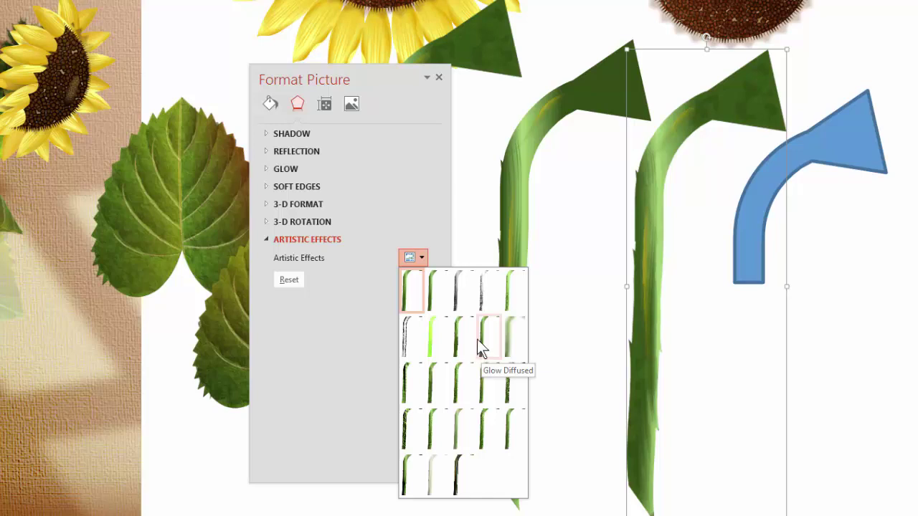
left_click(482, 342)
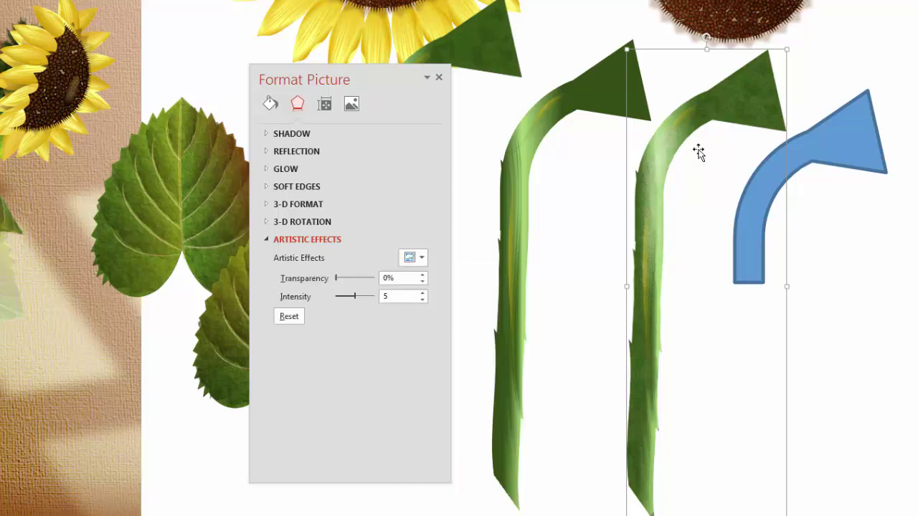
Place the glow-textured stem close beside the original stem and give it a warmer color tone preset.
left_click_drag(653, 328, 613, 324)
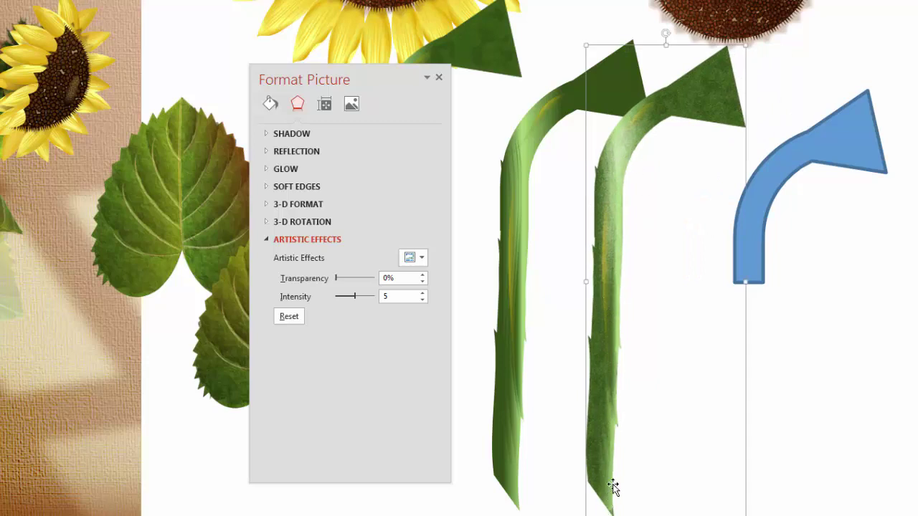
key("Escape")
left_click(602, 346)
key("Up")
key("Up")
left_click_drag(619, 232, 591, 239)
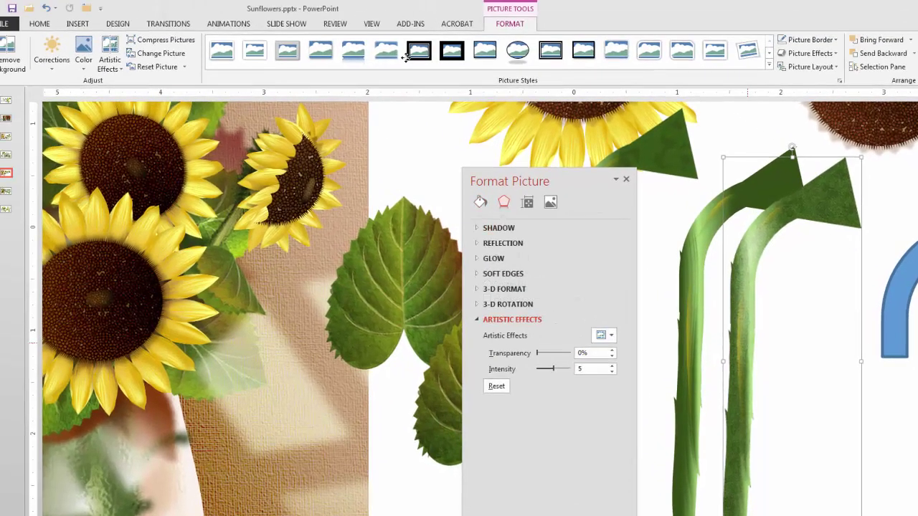
left_click(87, 56)
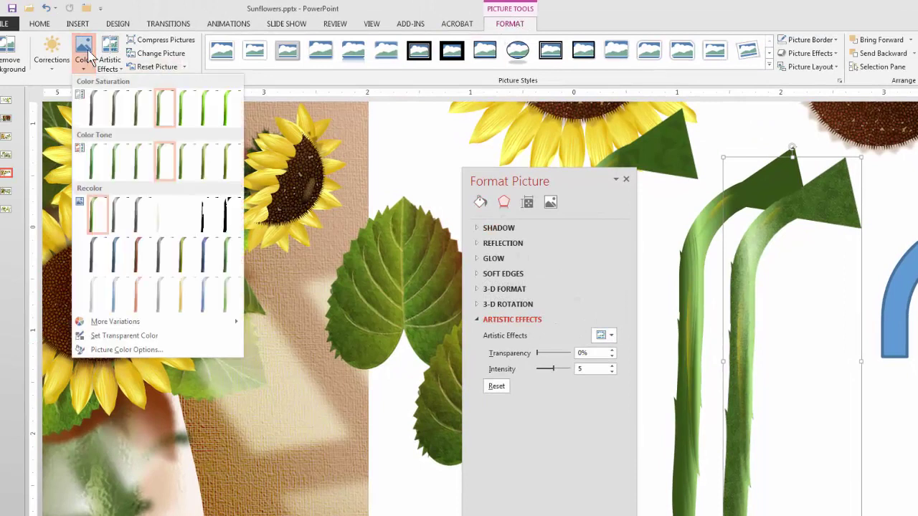
left_click(207, 160)
Move the textured stem onto the slide, over the small side-facing sunflower.
left_click_drag(743, 301, 259, 301)
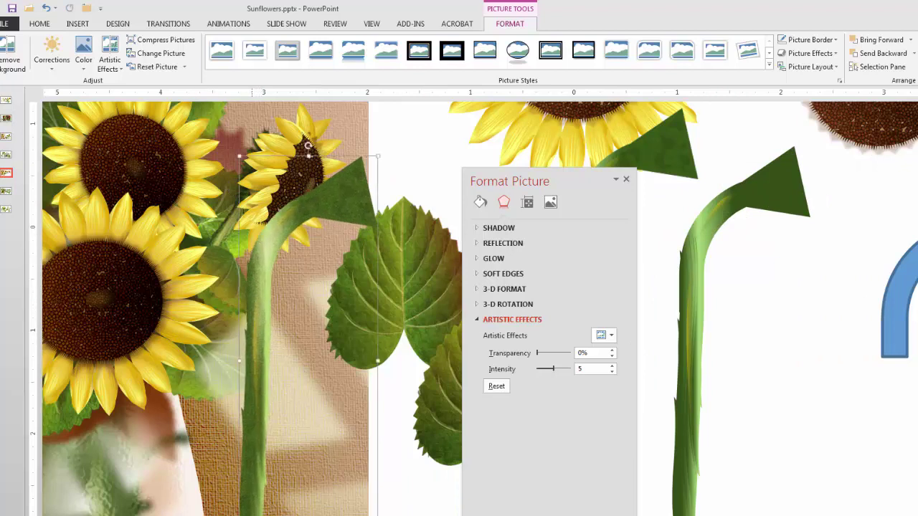
left_click_drag(251, 379, 285, 358)
left_click_drag(266, 277, 268, 285)
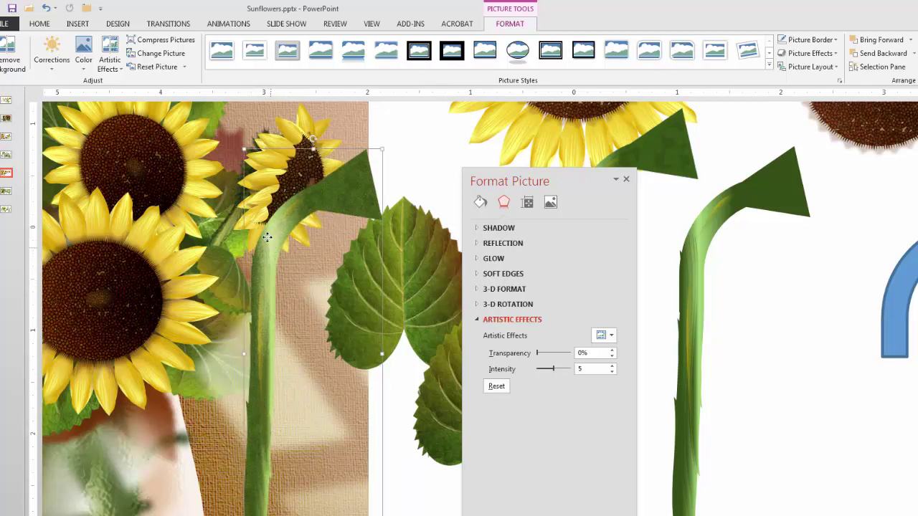
left_click_drag(269, 245, 260, 214)
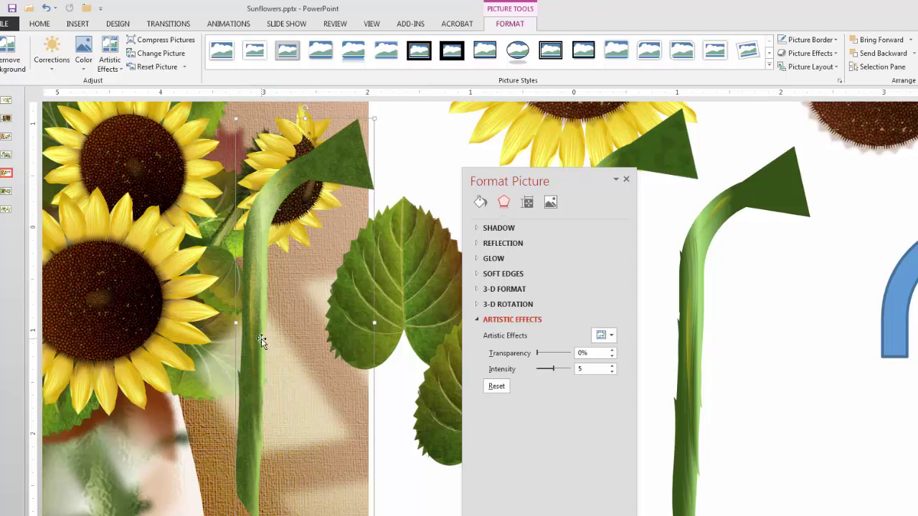
Set the brightness of the stem picture to -7%.
left_click(550, 204)
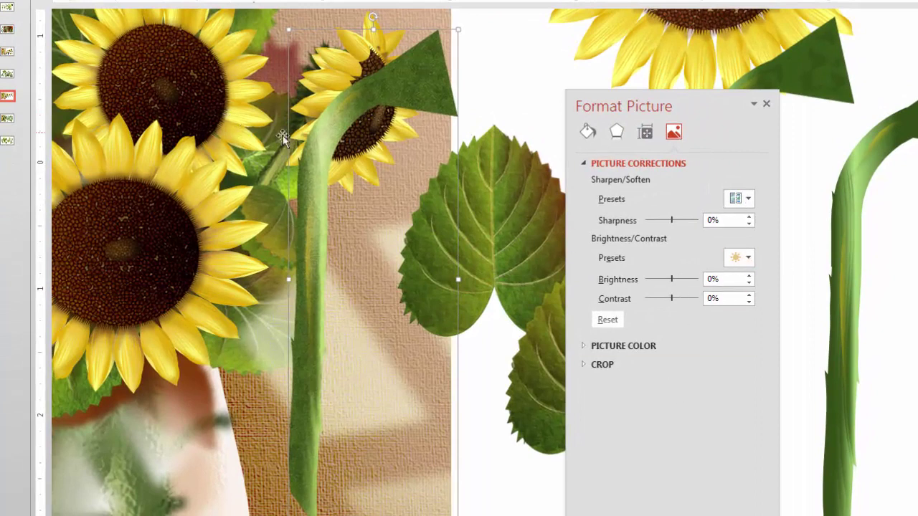
left_click(748, 283)
left_click(748, 282)
left_click(748, 282)
left_click(748, 282)
left_click(748, 282)
left_click(748, 282)
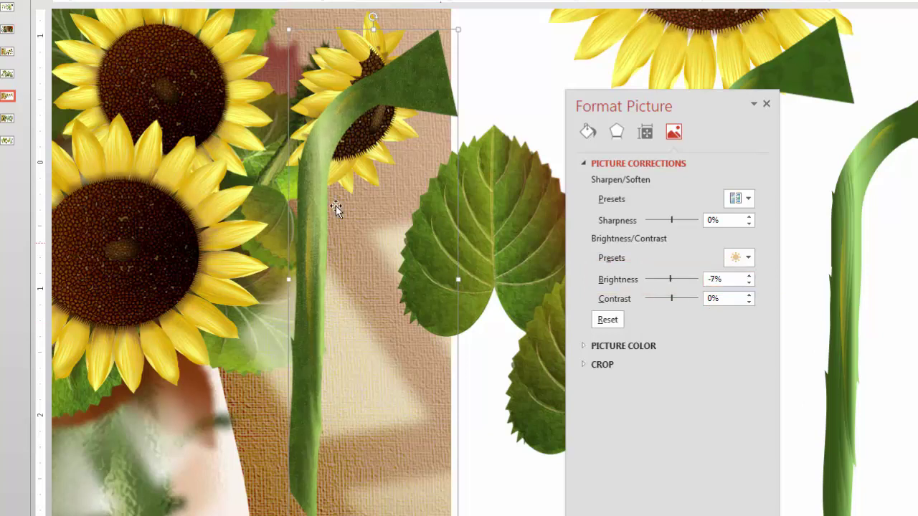
Make the stem picture narrower and reposition it on the slide just beside the small side-facing sunflower.
left_click_drag(316, 187, 300, 227)
left_click_drag(451, 307, 407, 301)
left_click_drag(405, 305, 313, 262)
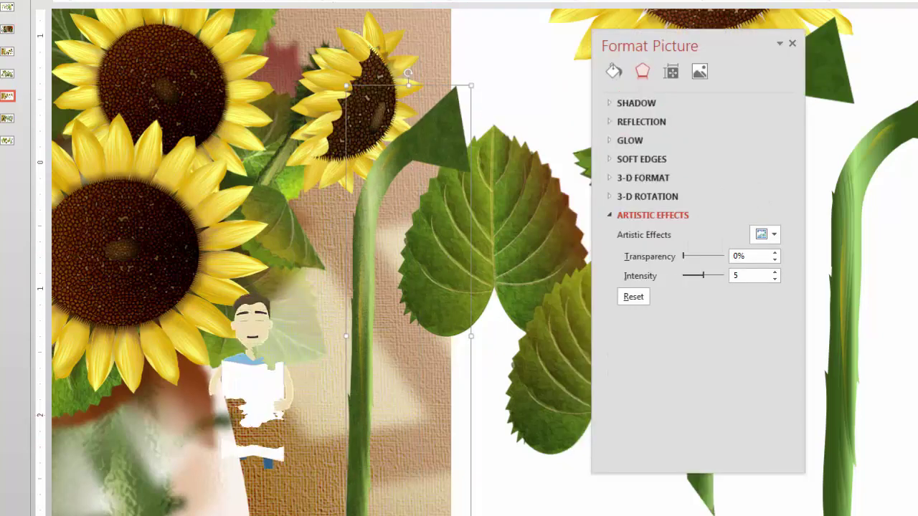
Lay the blue curved shape over the stem's upper part, bring it to the front and resize it to match the stem's curve.
left_click_drag(914, 255, 500, 153)
right_click(501, 153)
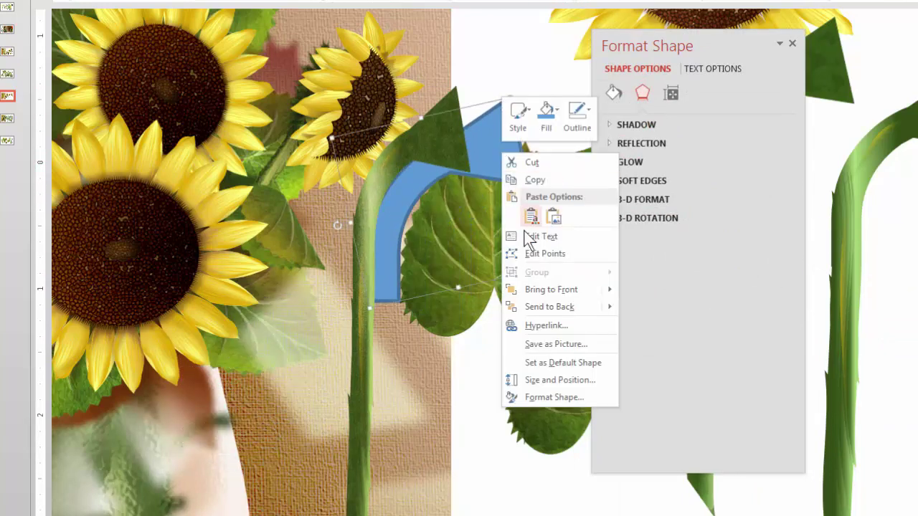
mouse_move(551, 290)
left_click(679, 291)
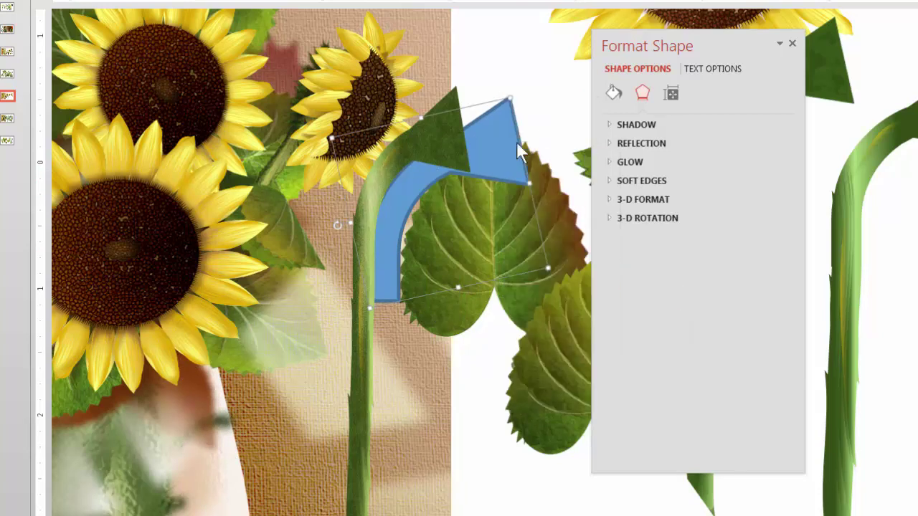
left_click_drag(507, 132, 486, 127)
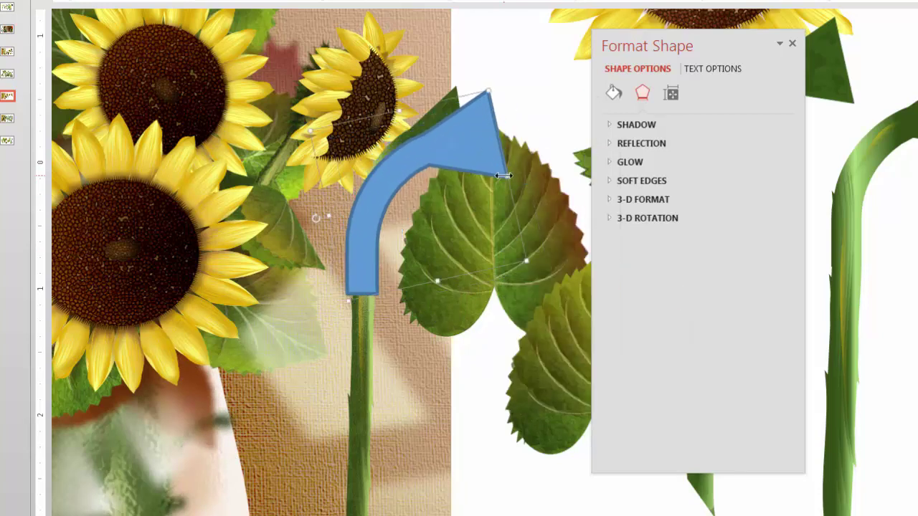
left_click_drag(503, 177, 469, 172)
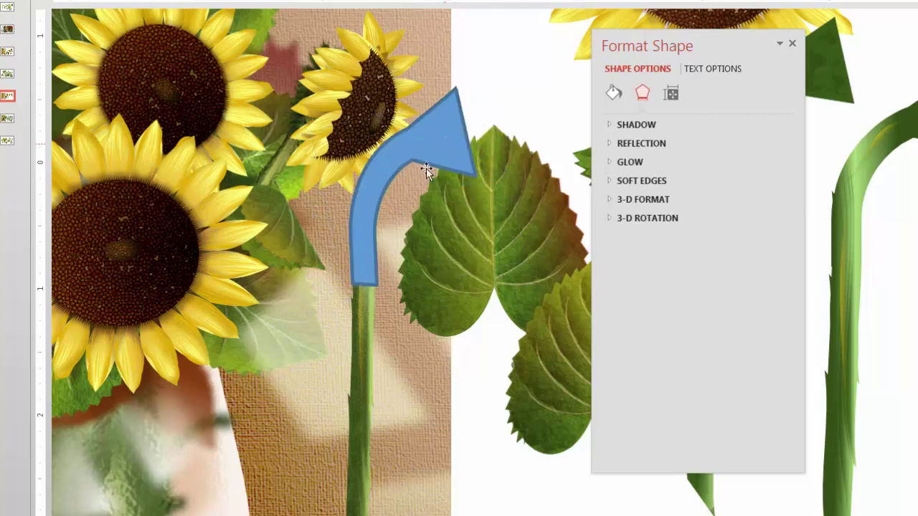
Remove the outline of the blue curved shape and switch its fill to a gradient.
left_click(613, 94)
left_click(634, 319)
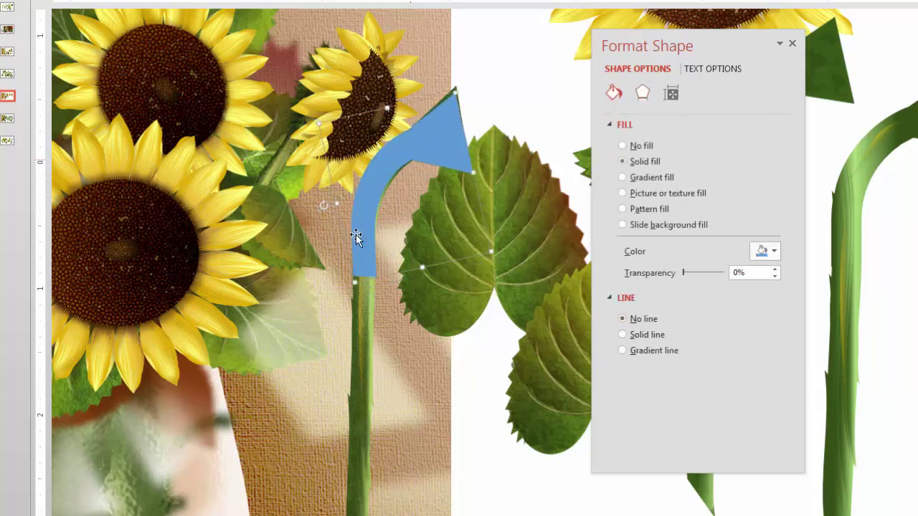
left_click(637, 178)
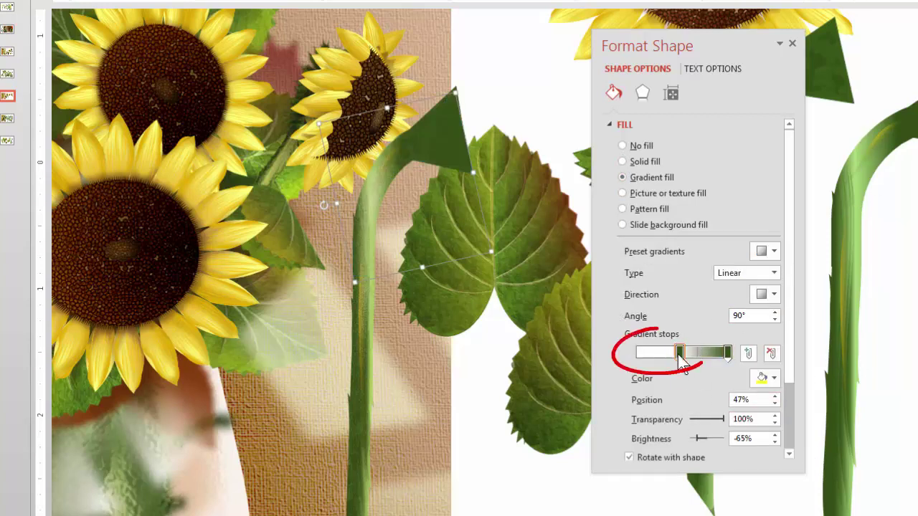
Shift the overlay's transparent dark green gradient stop close to the start and set the opaque dark green stop to 53%.
left_click_drag(678, 353, 634, 355)
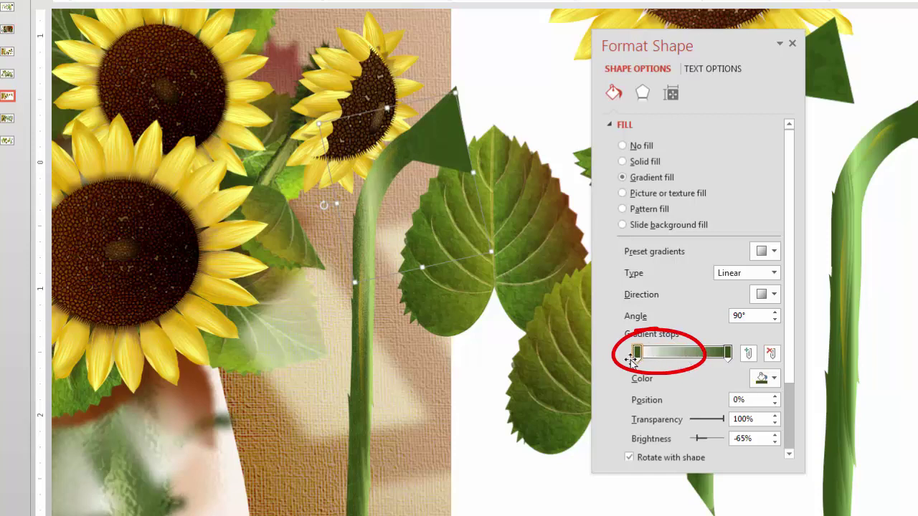
left_click(422, 143)
left_click_drag(639, 359, 646, 357)
mouse_move(727, 352)
left_mouse_down()
mouse_move(661, 356)
mouse_move(686, 355)
left_mouse_up()
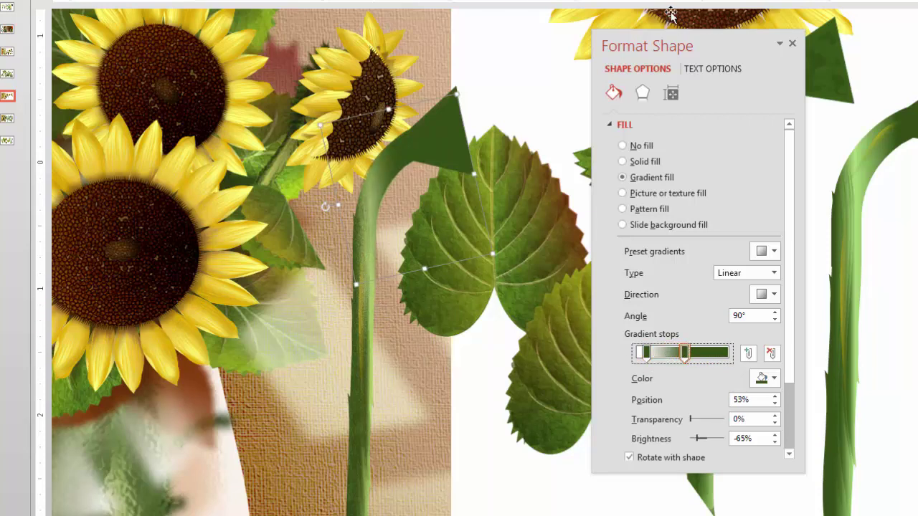
Try the large side-view sunflower on the stem's tip, rotating it slightly to fit, and move it back off the slide.
left_click_drag(676, 45, 917, 162)
key("Escape")
scroll(681, 369, "up", 3)
left_click_drag(782, 136, 491, 159)
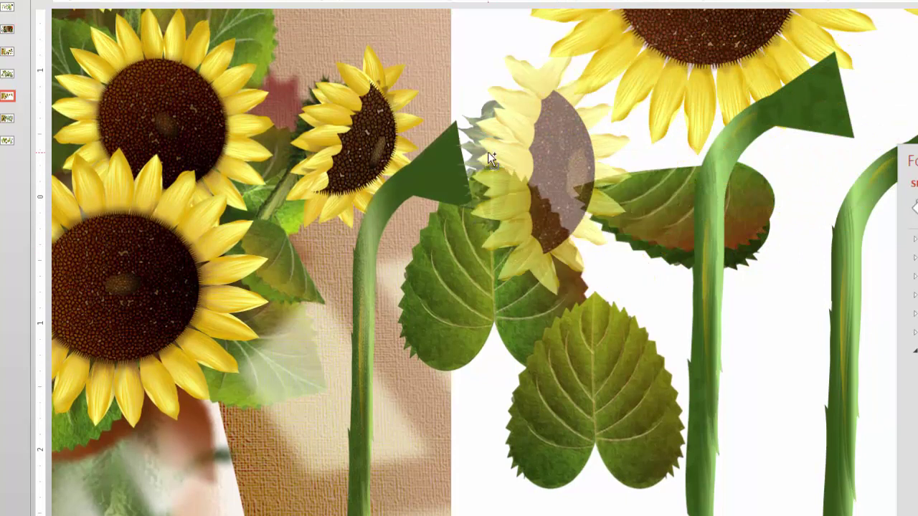
left_click_drag(547, 152, 480, 136)
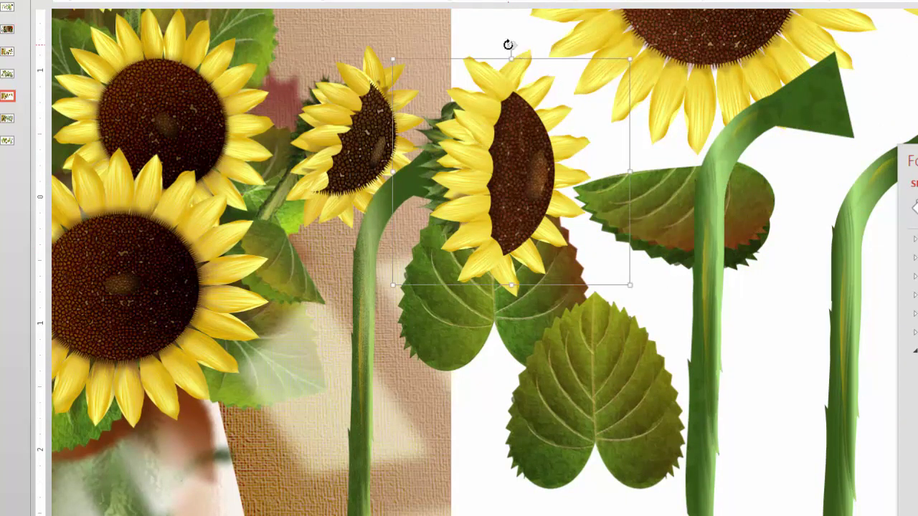
left_click_drag(483, 46, 468, 68)
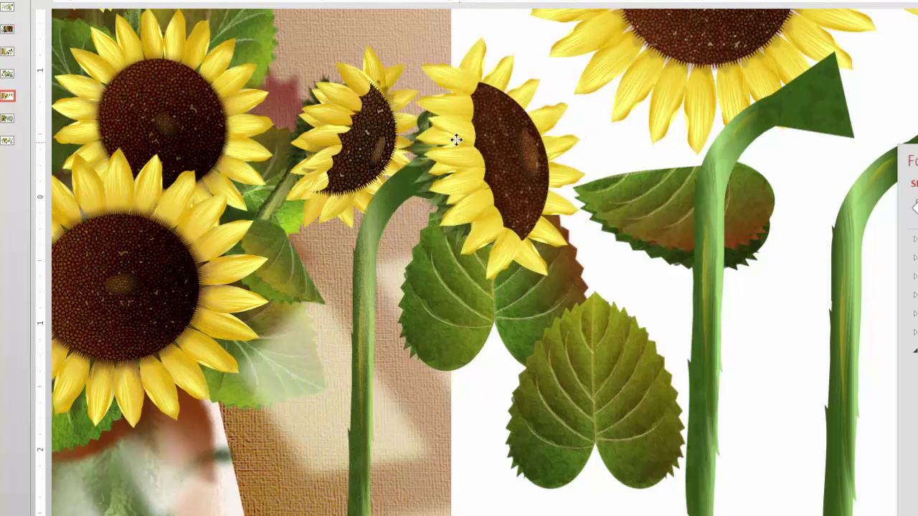
left_click_drag(449, 140, 431, 147)
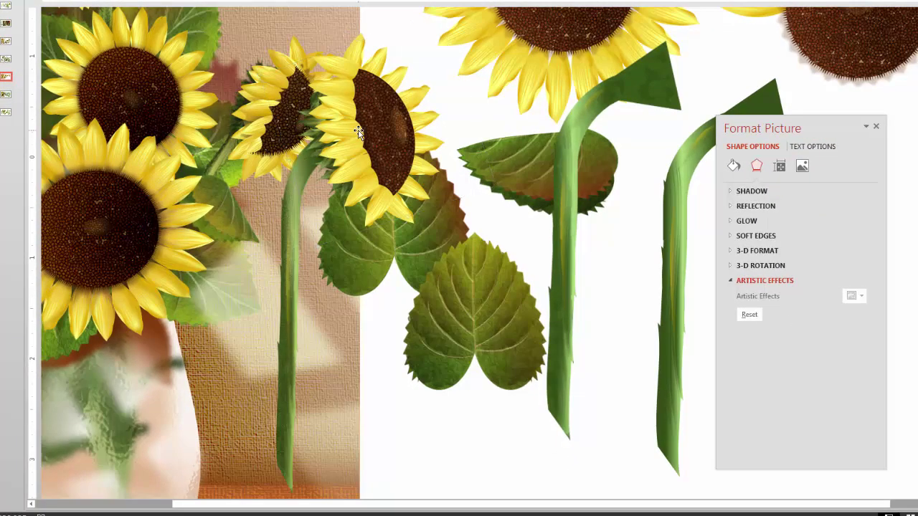
left_click_drag(359, 132, 908, 259)
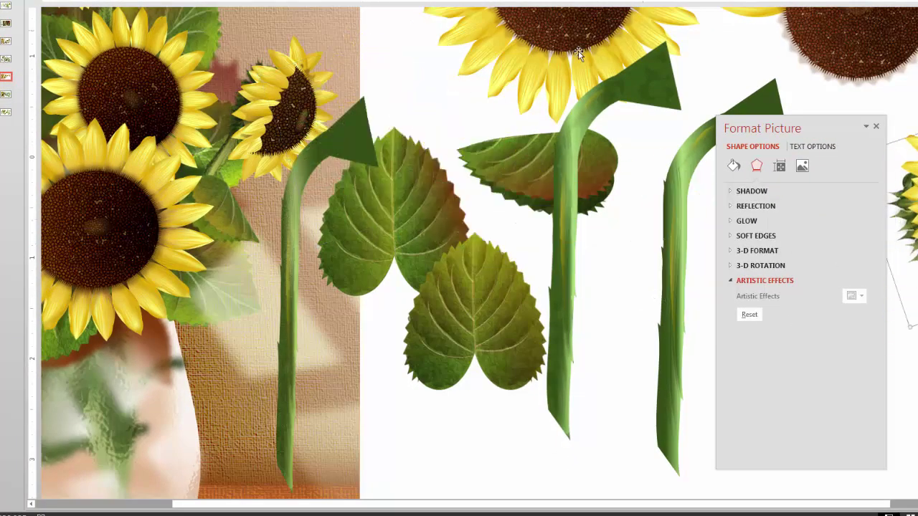